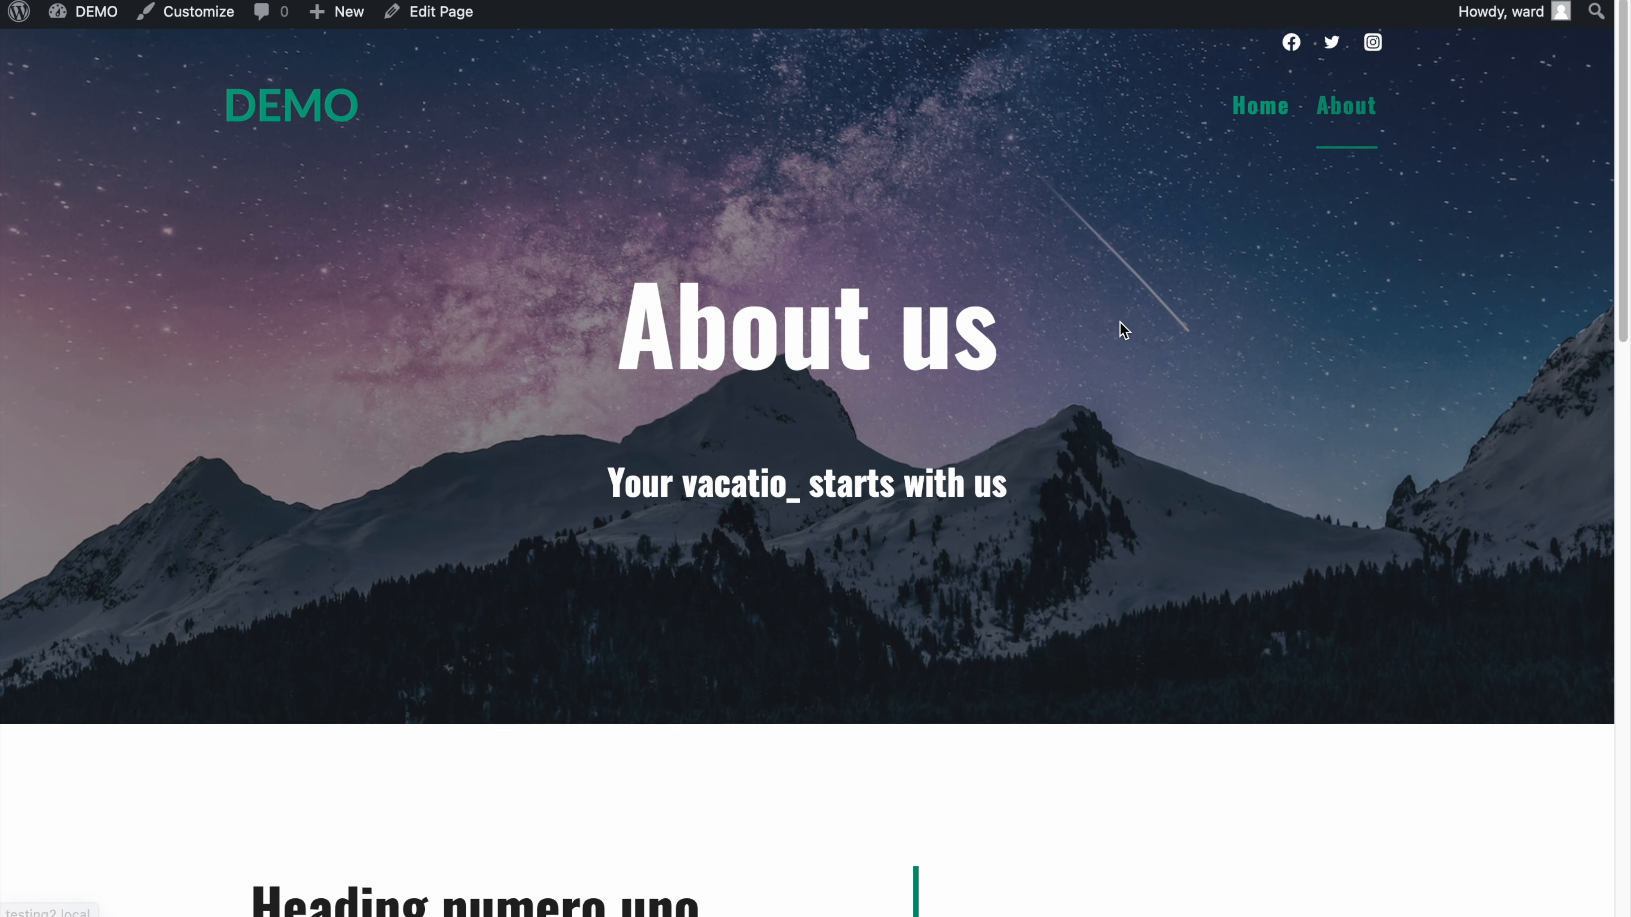
# Step: Examine the finished About page from its hero banner through the alternating heading and text sections
pyautogui.scroll(-2, 1120, 322)
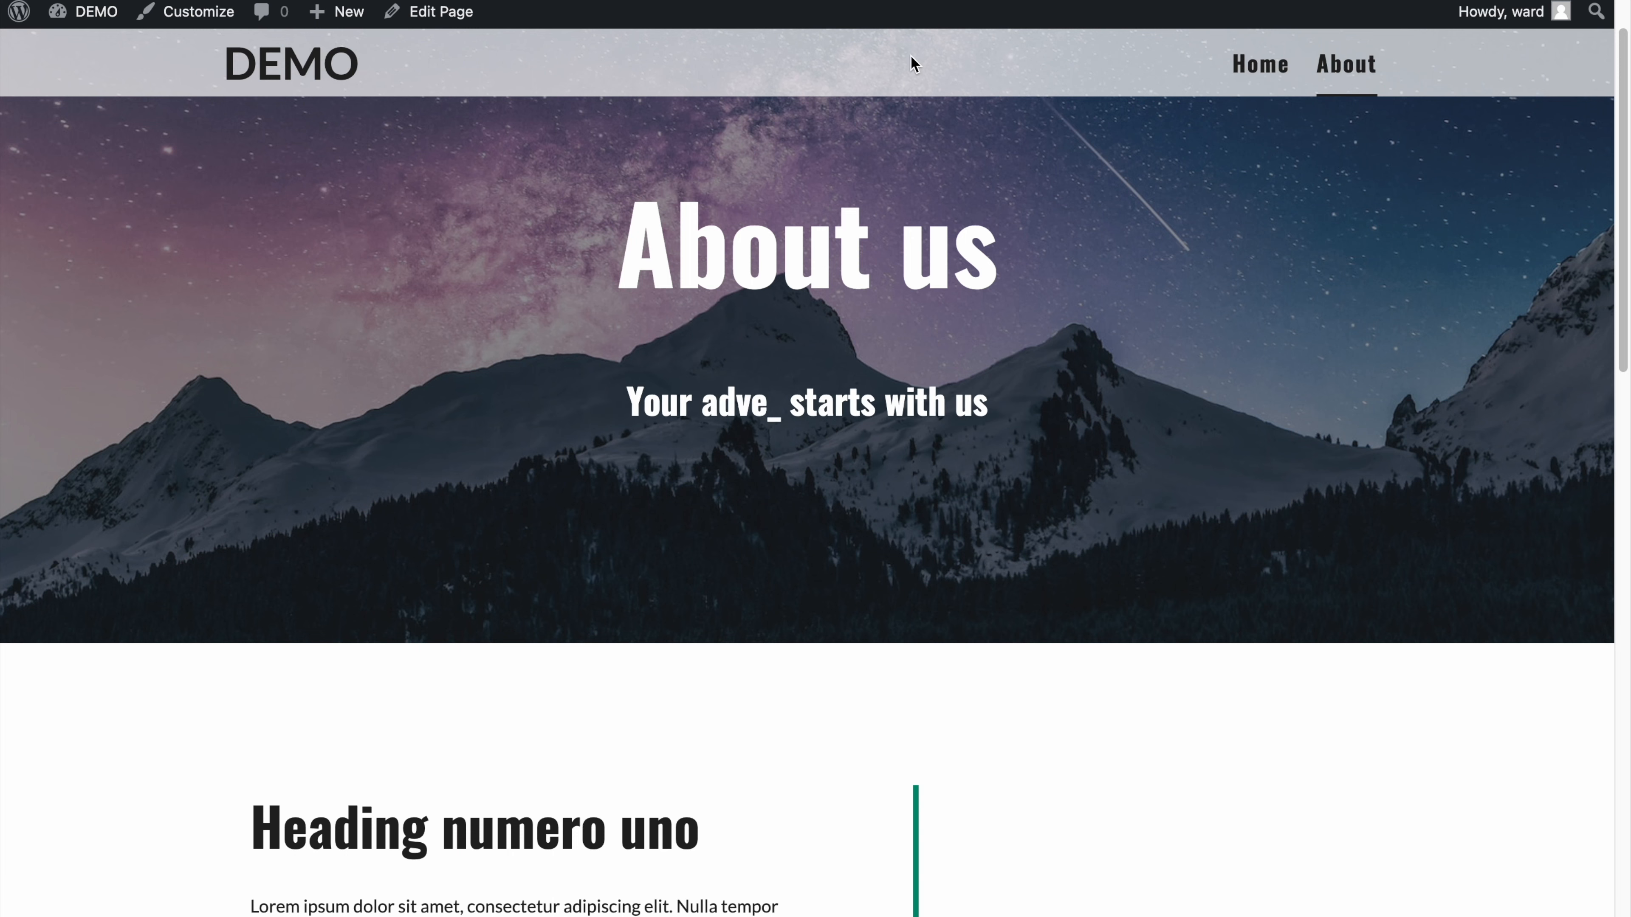
pyautogui.scroll(-4, 965, 214)
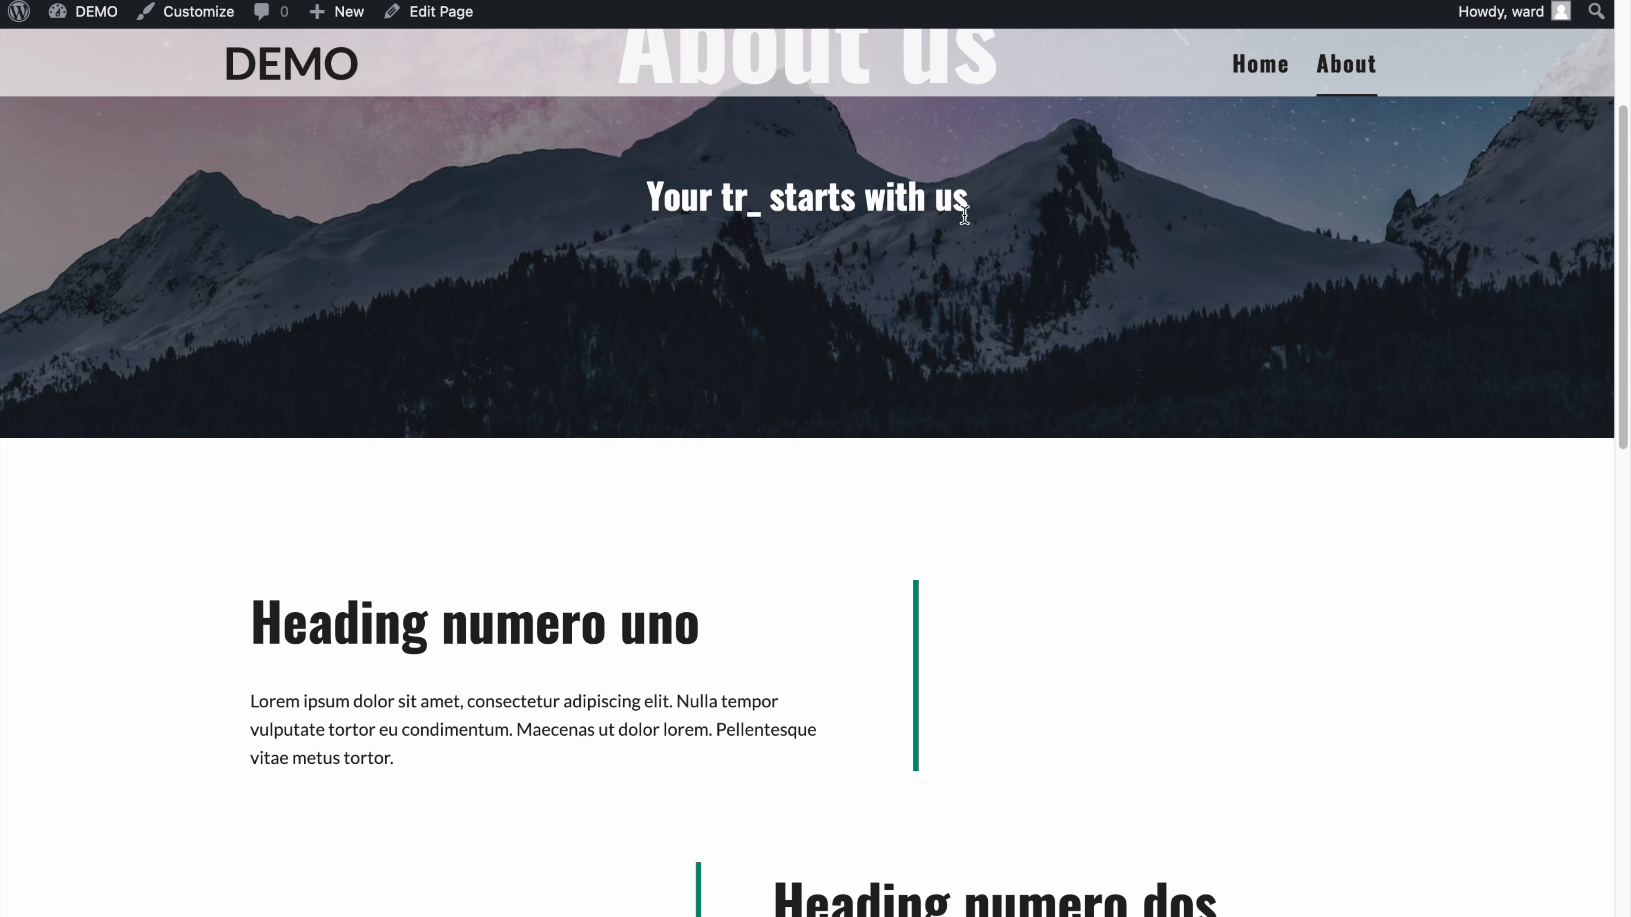
pyautogui.scroll(-6, 965, 219)
pyautogui.scroll(-10, 966, 222)
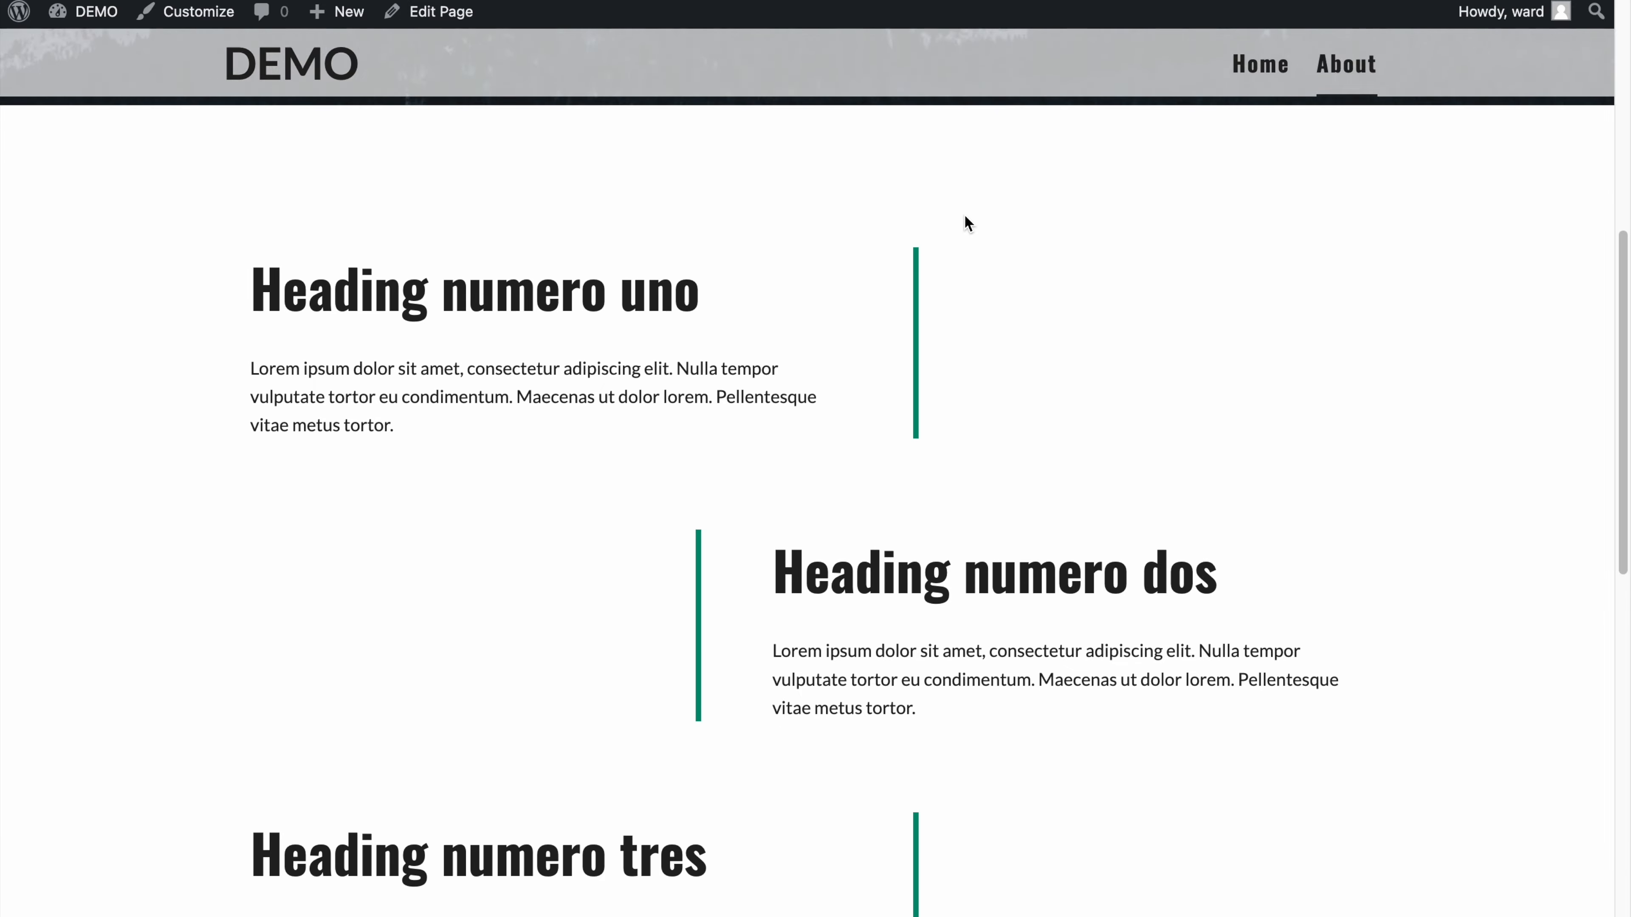
pyautogui.scroll(-12, 965, 215)
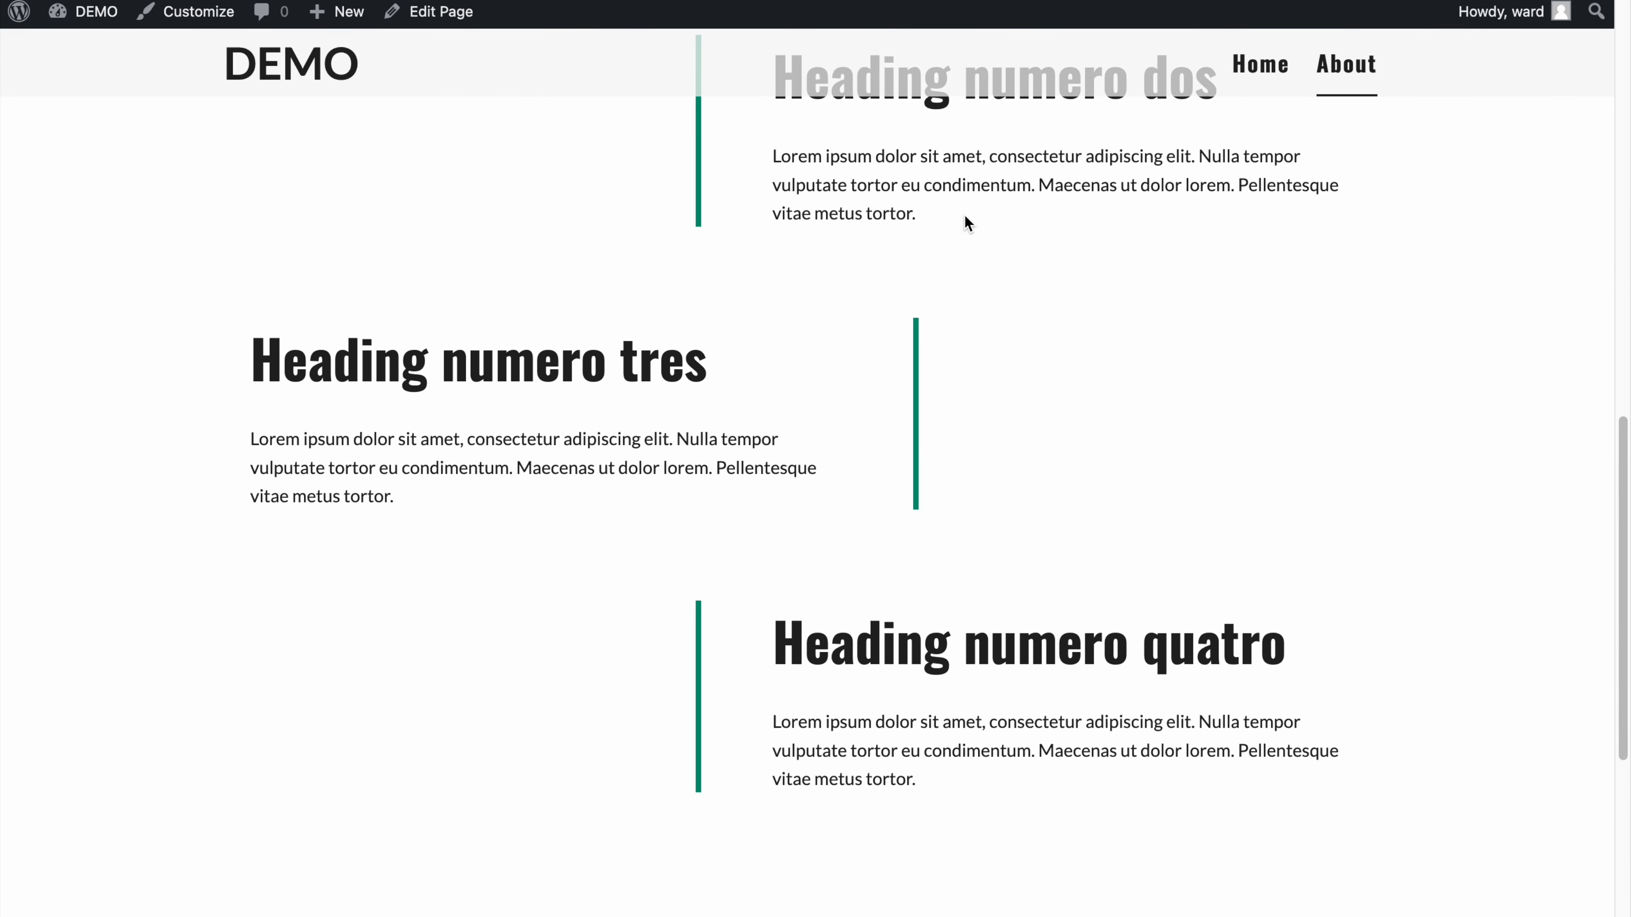
pyautogui.scroll(-1, 933, 299)
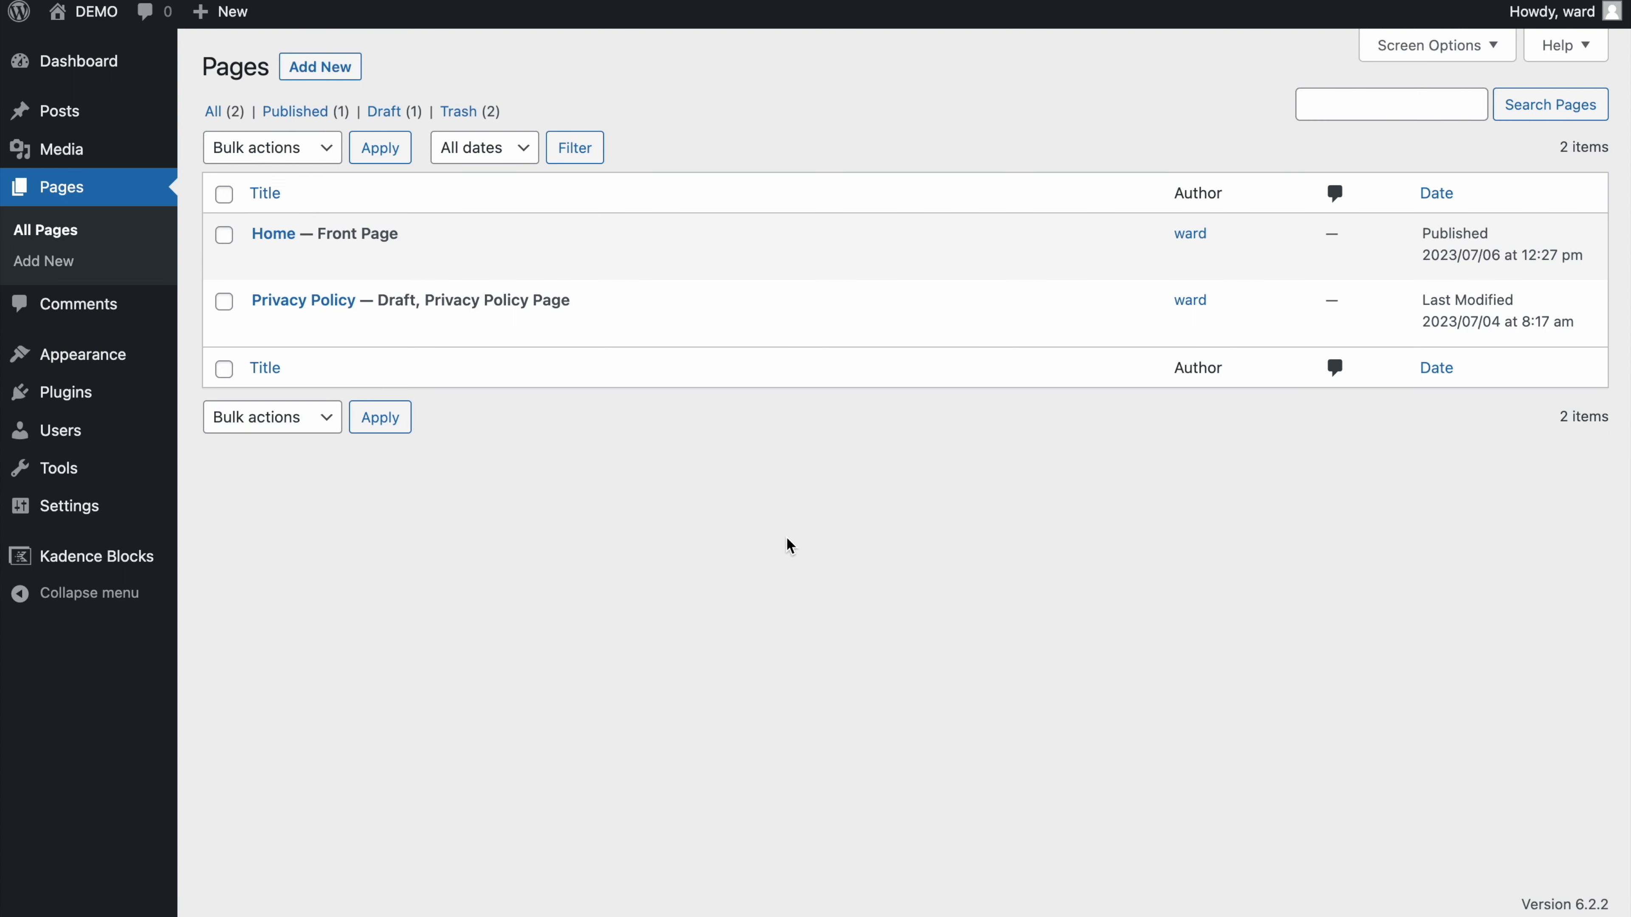
# Step: Create a new page titled "About" and publish it
pyautogui.click(339, 70)
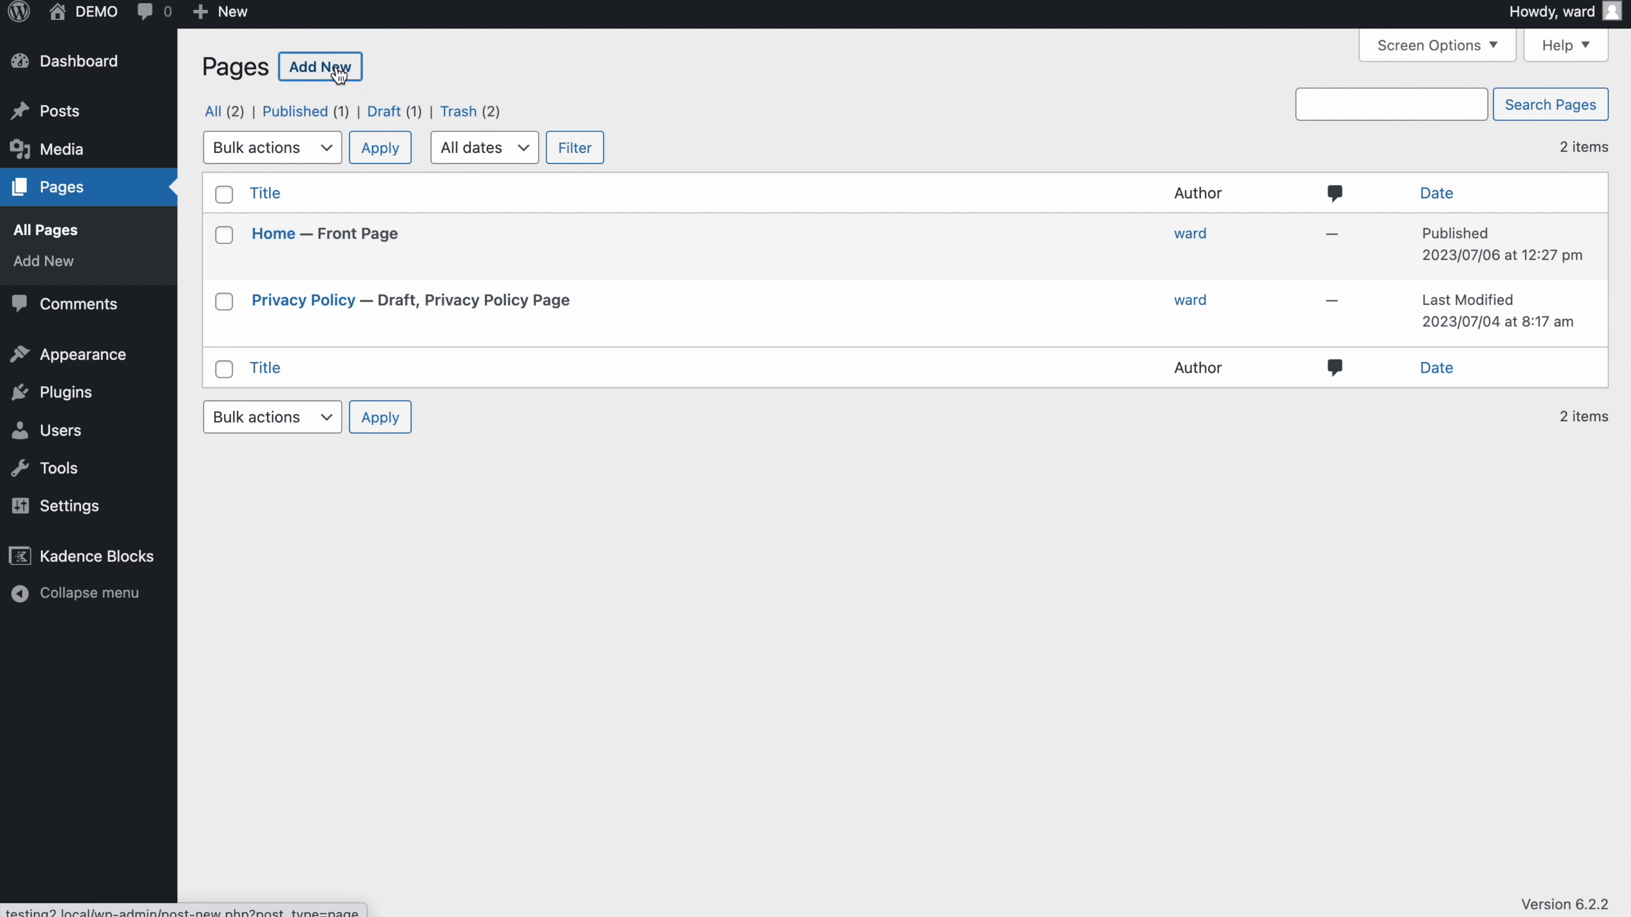
pyautogui.write('About')
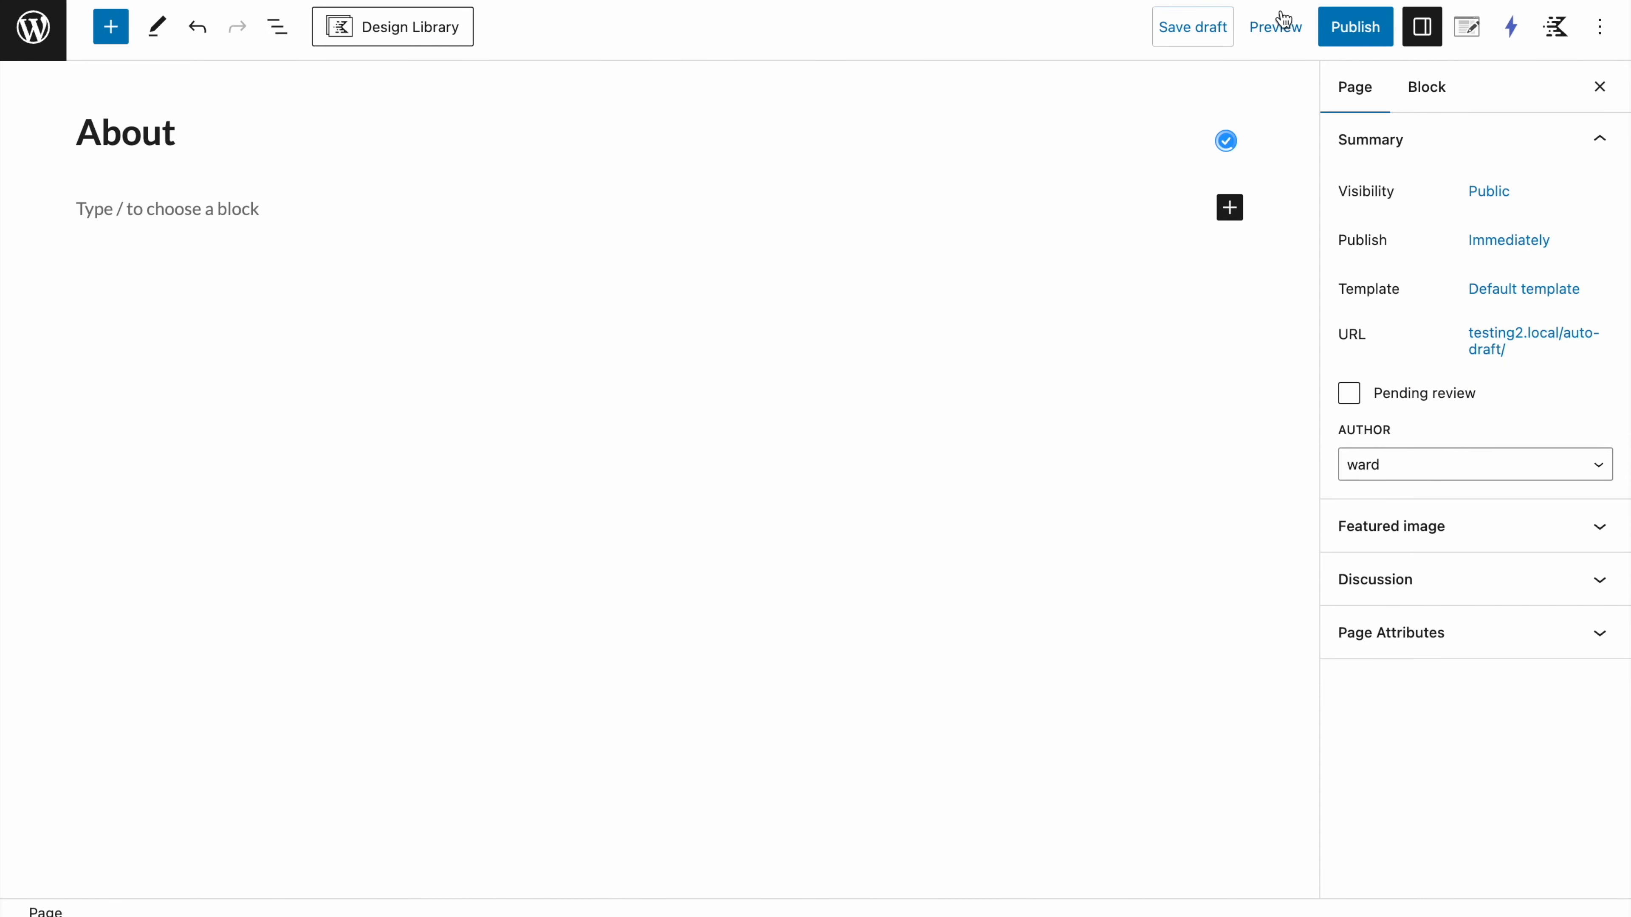
pyautogui.click(1361, 38)
pyautogui.click(1360, 39)
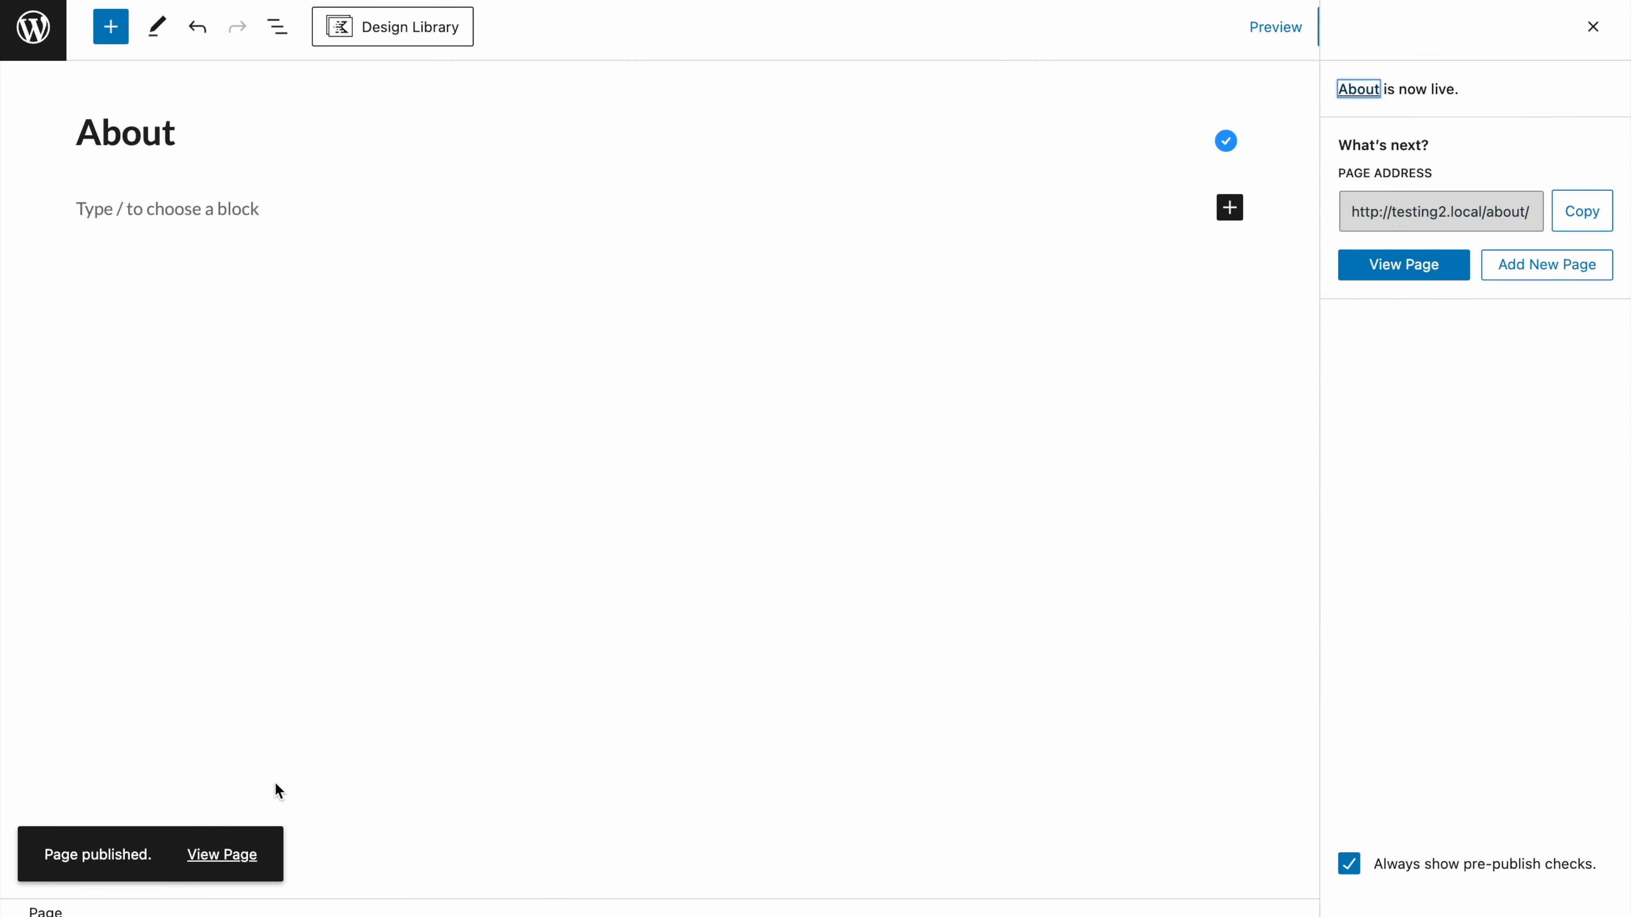
# Step: View the published About page in a new browser tab and reload it
pyautogui.rightClick(256, 849)
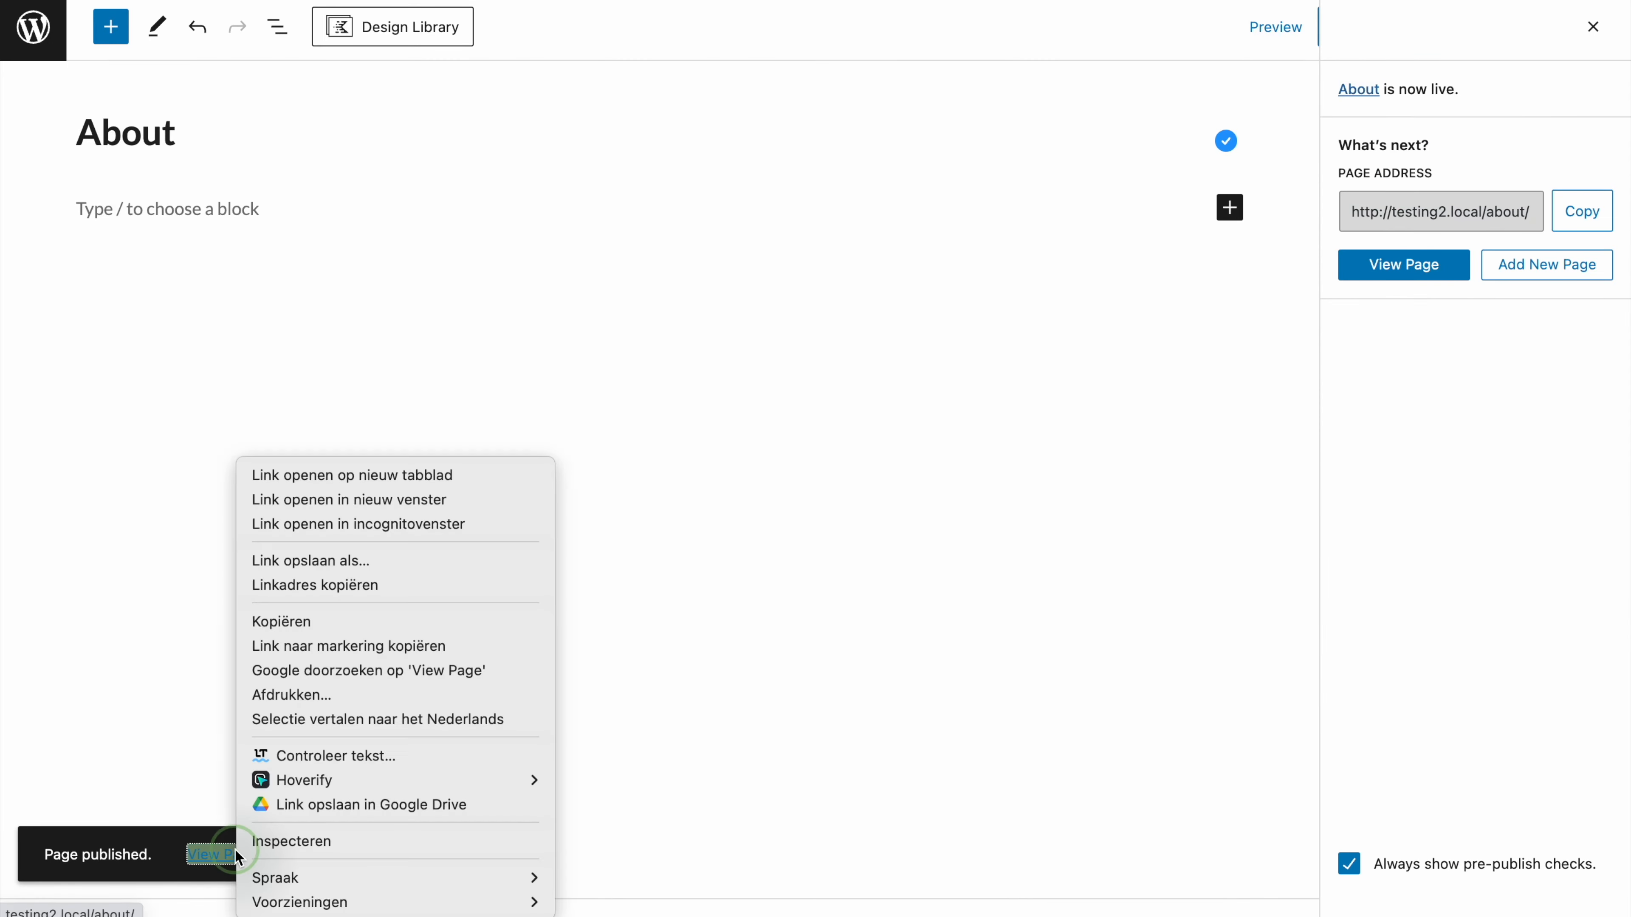
pyautogui.click(310, 473)
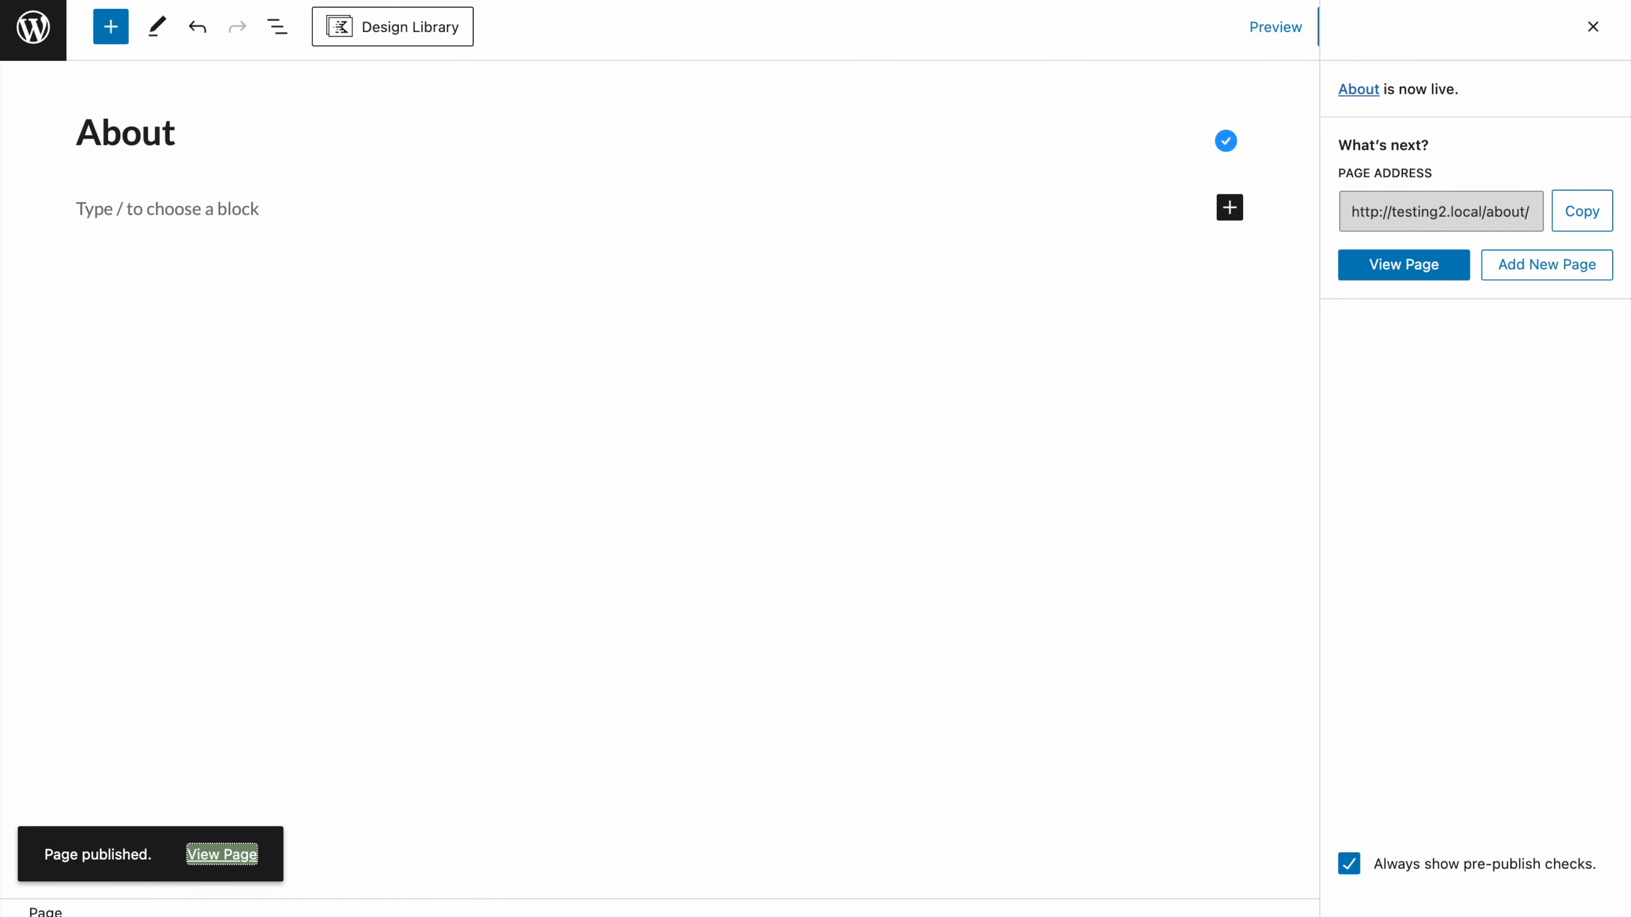
pyautogui.hotkey('ctrl', 'Tab')
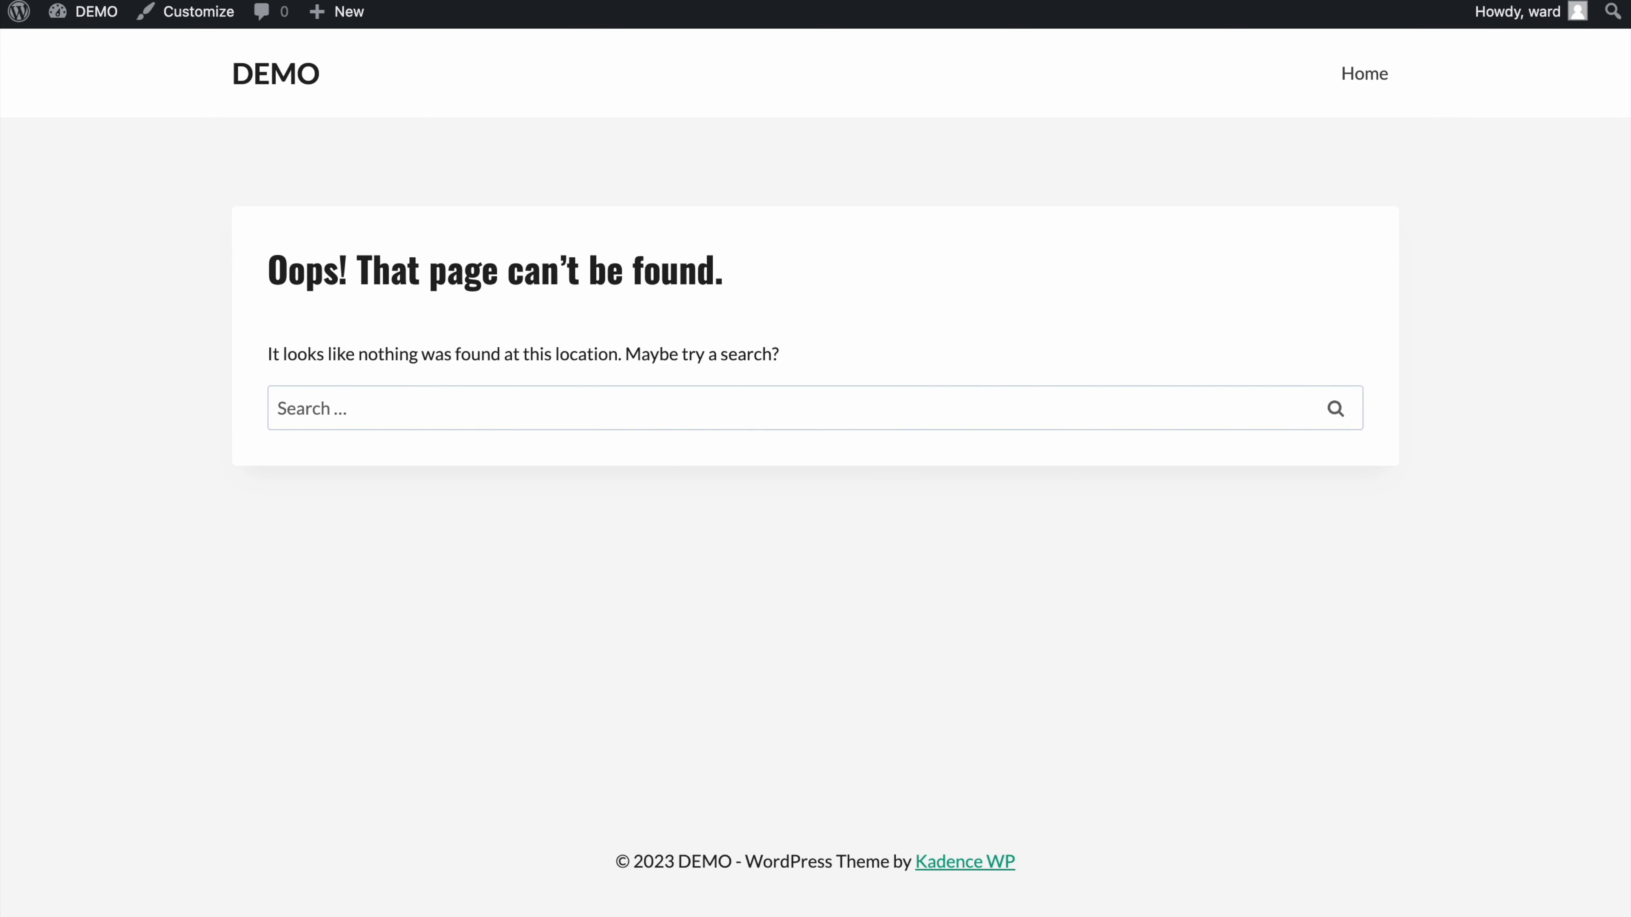
pyautogui.press('super+r')
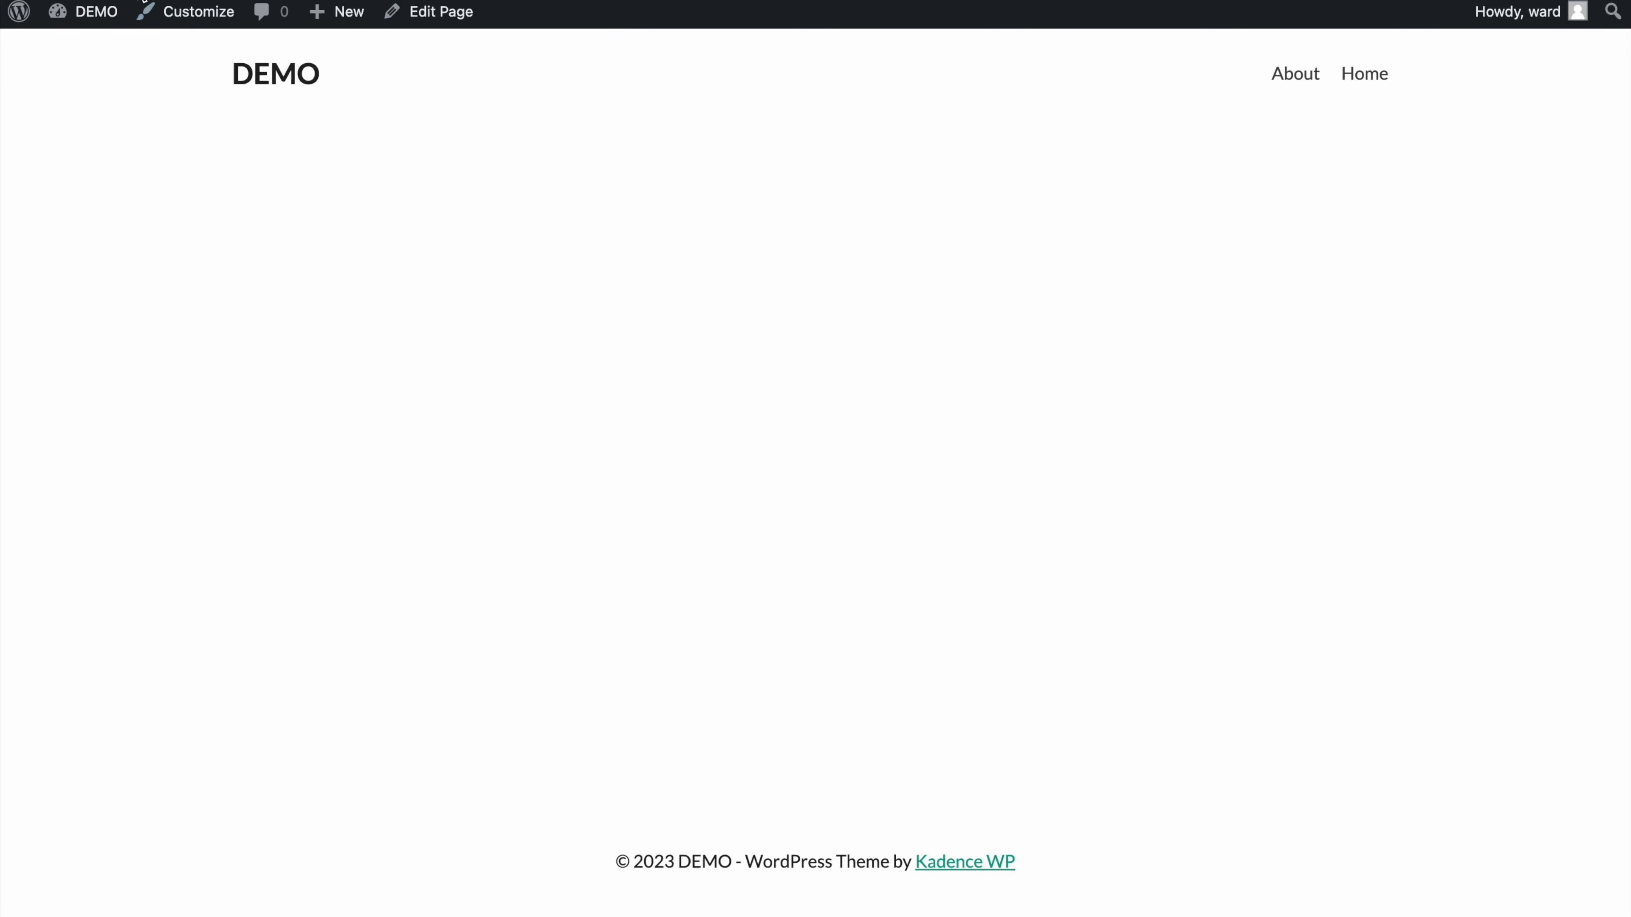
pyautogui.hotkey('ctrl', 'shift', 'Tab')
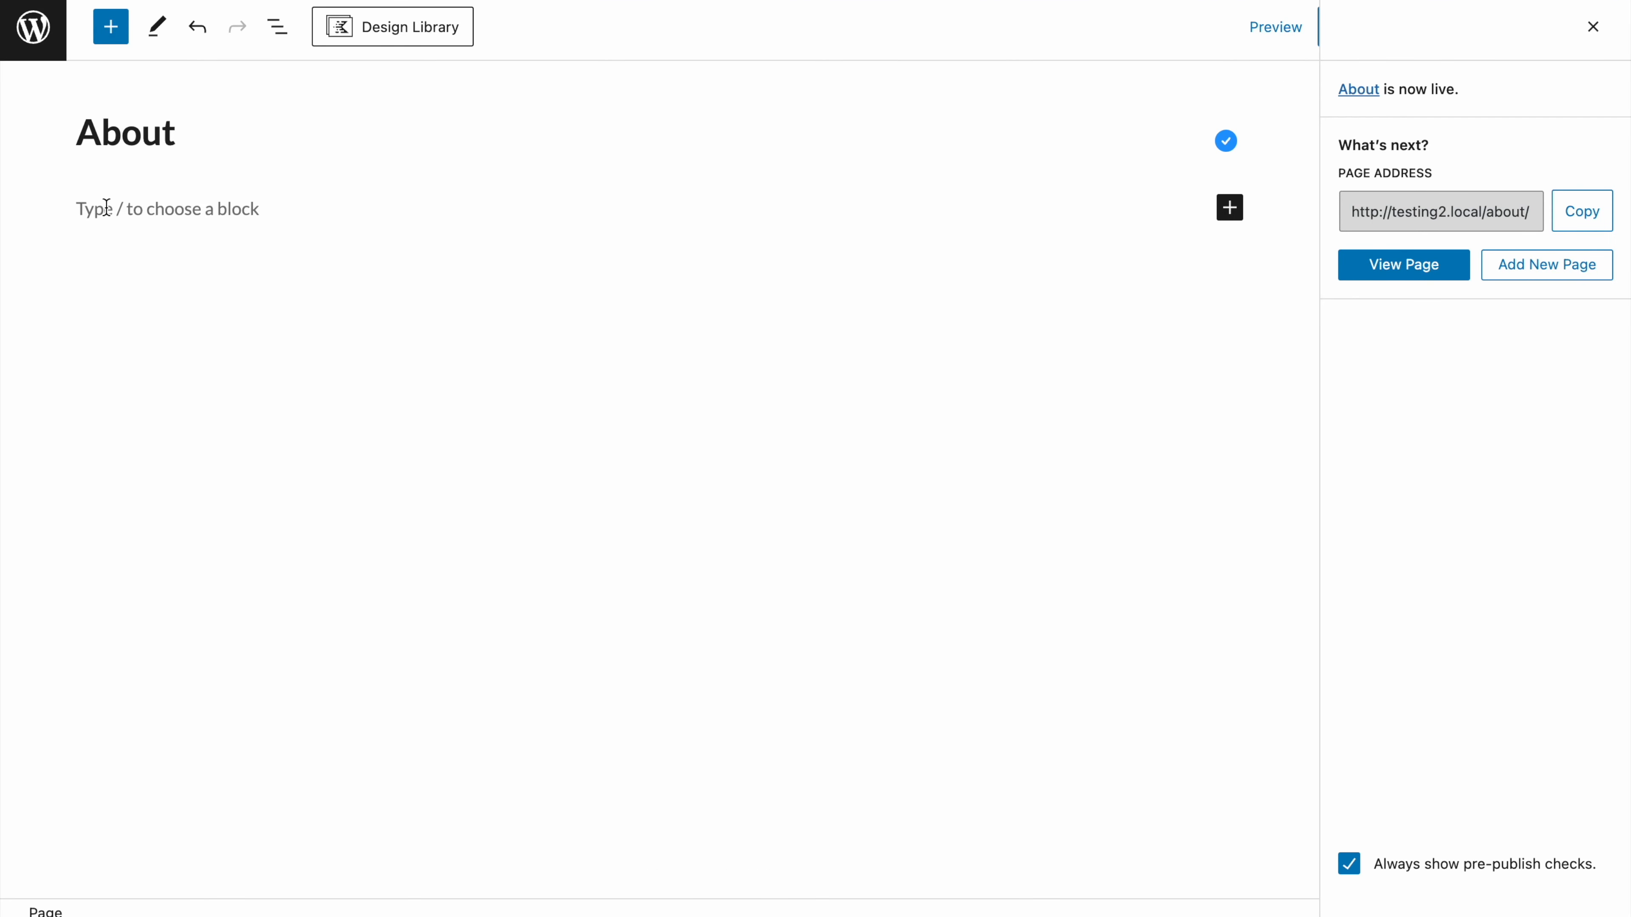
pyautogui.hotkey('ctrl', 'Tab')
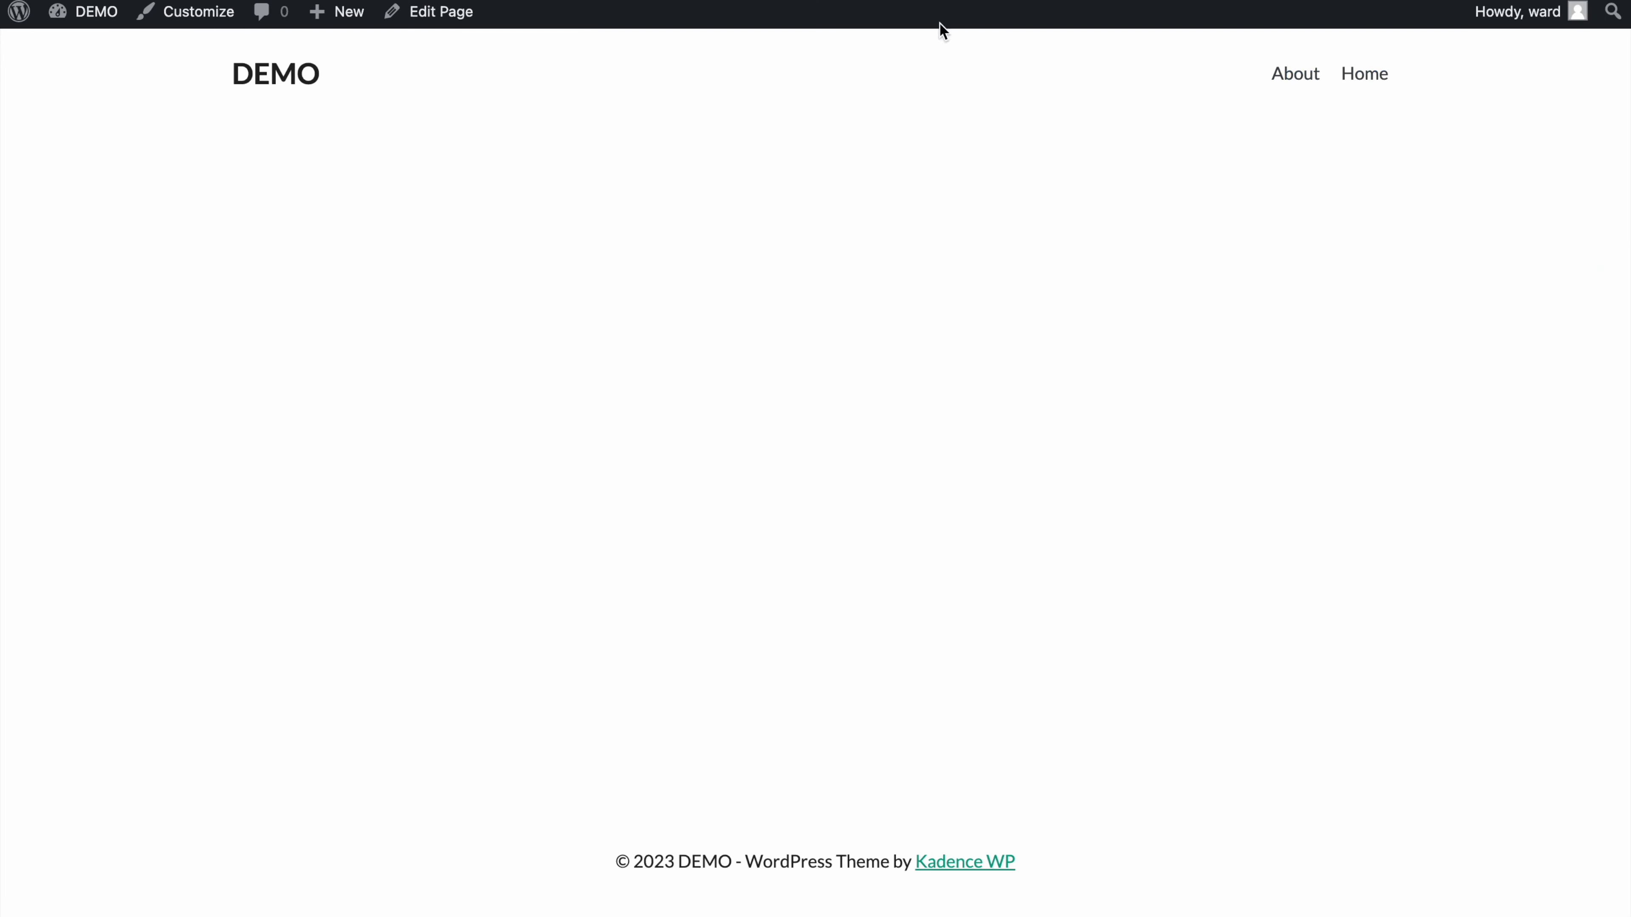
# Step: Open the site's Home page for editing and copy its hero Row Layout block
pyautogui.click(1355, 77)
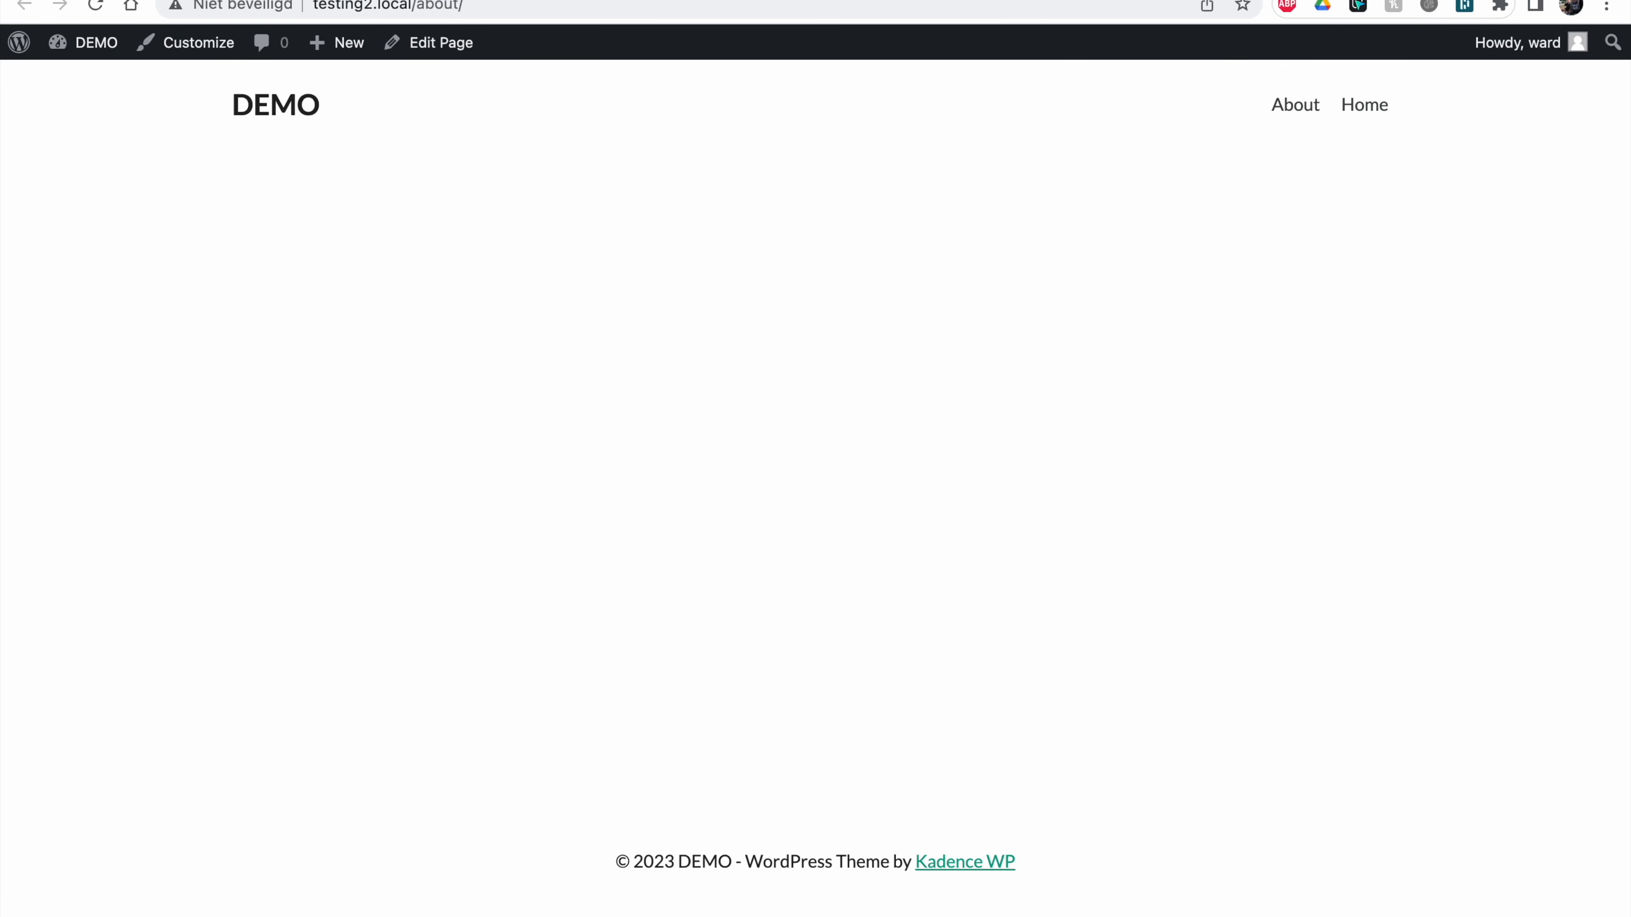
pyautogui.click(1371, 78)
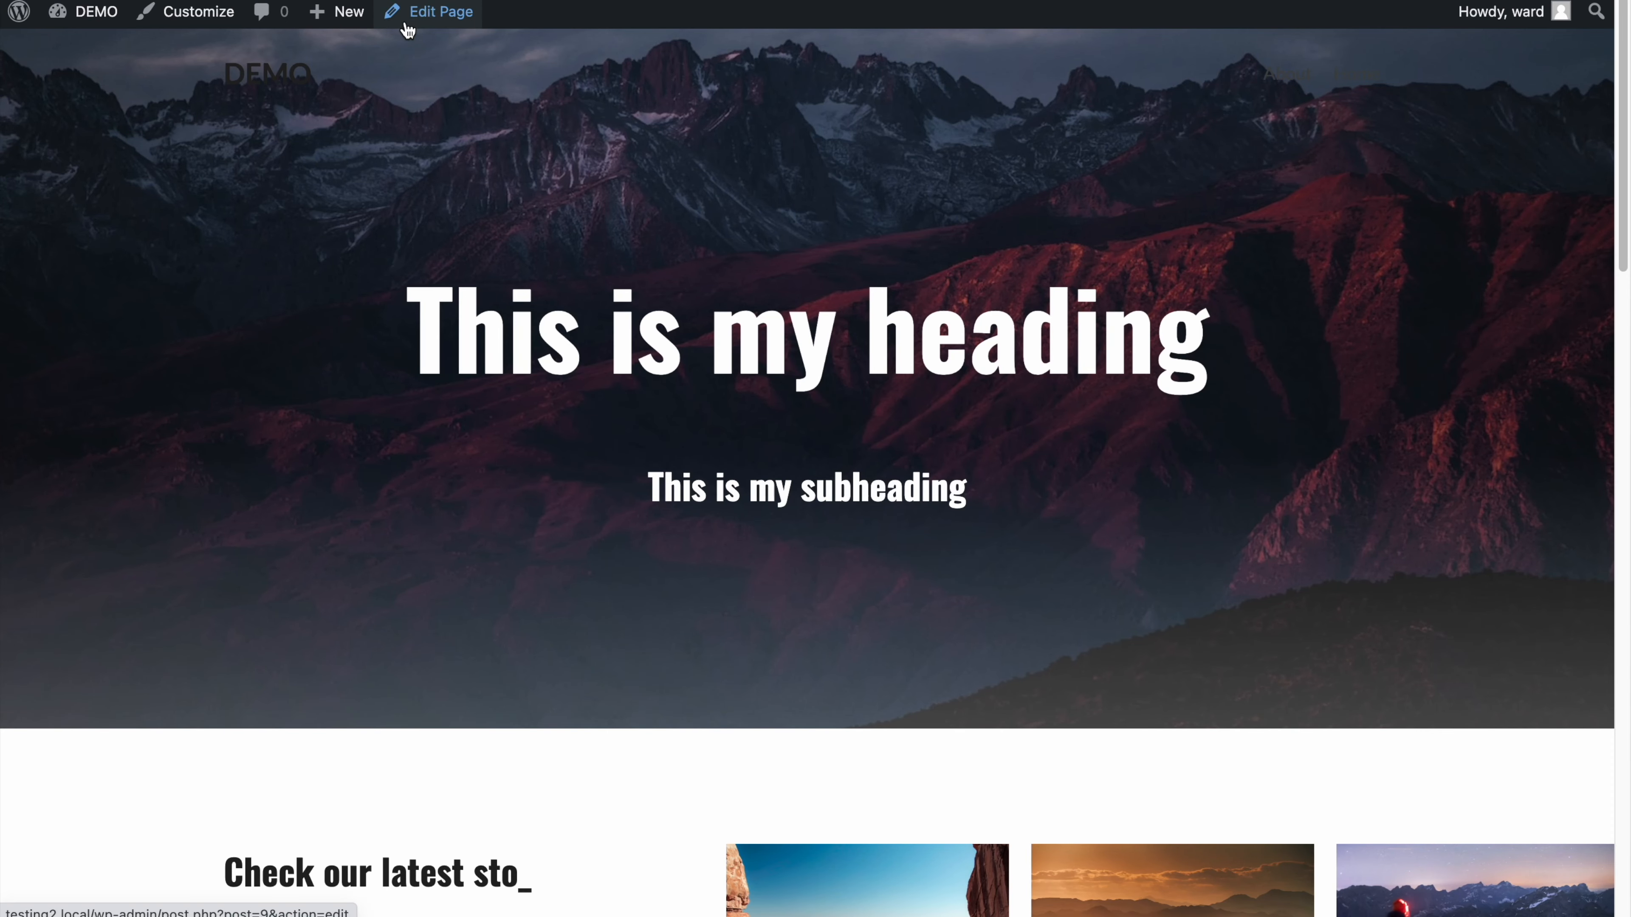
pyautogui.click(408, 29)
pyautogui.click(536, 207)
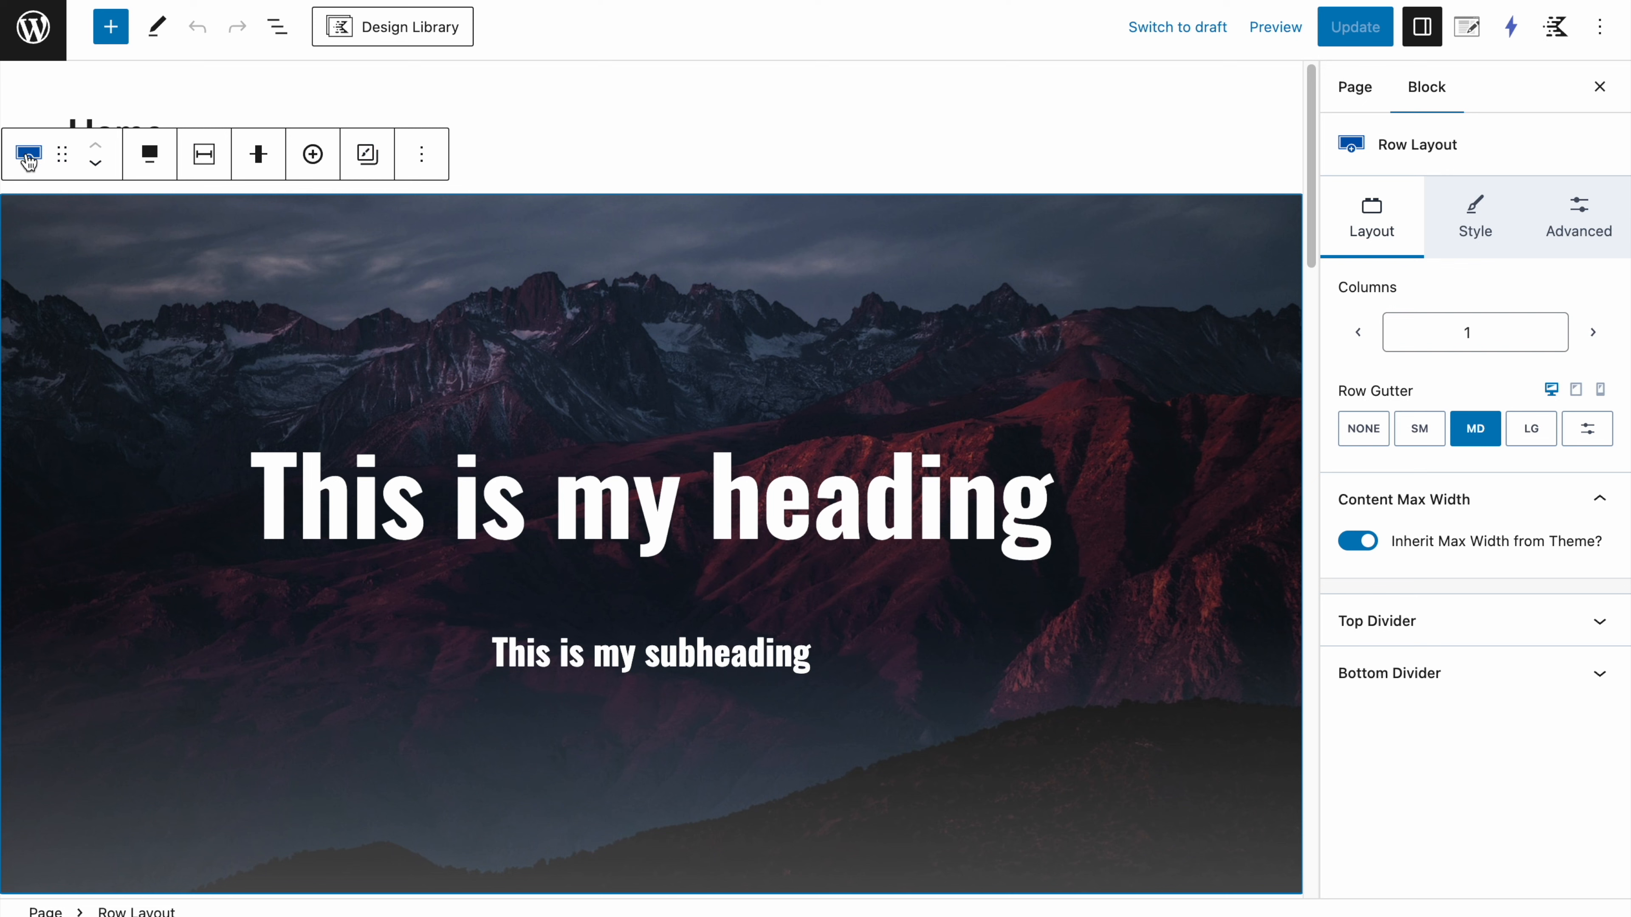
pyautogui.click(277, 27)
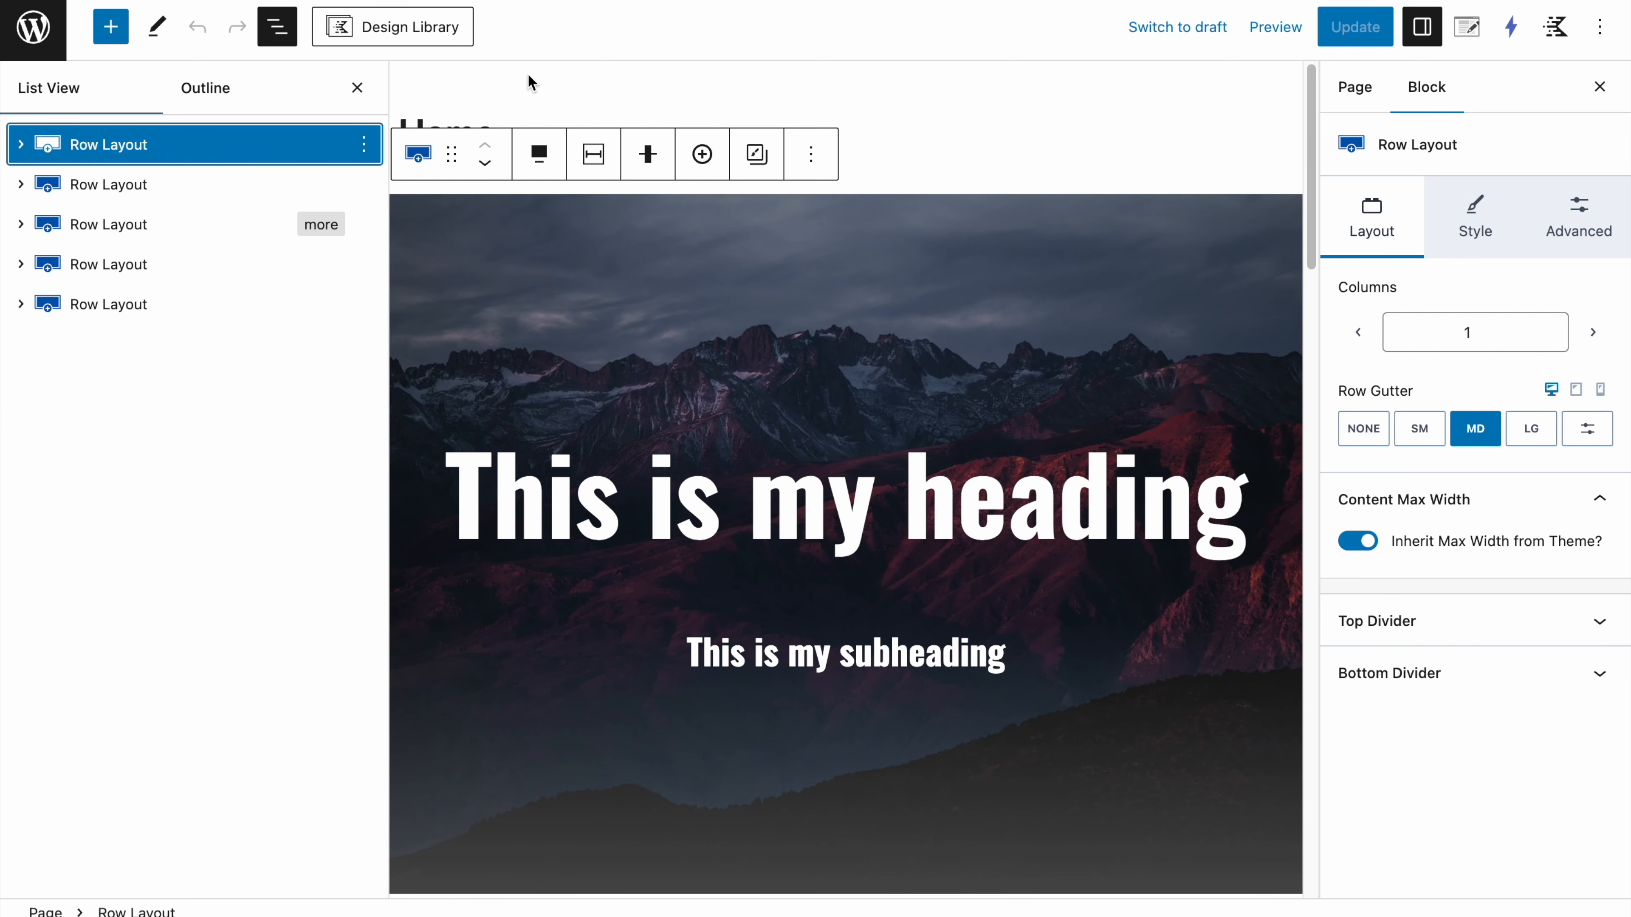
pyautogui.click(358, 90)
pyautogui.click(421, 154)
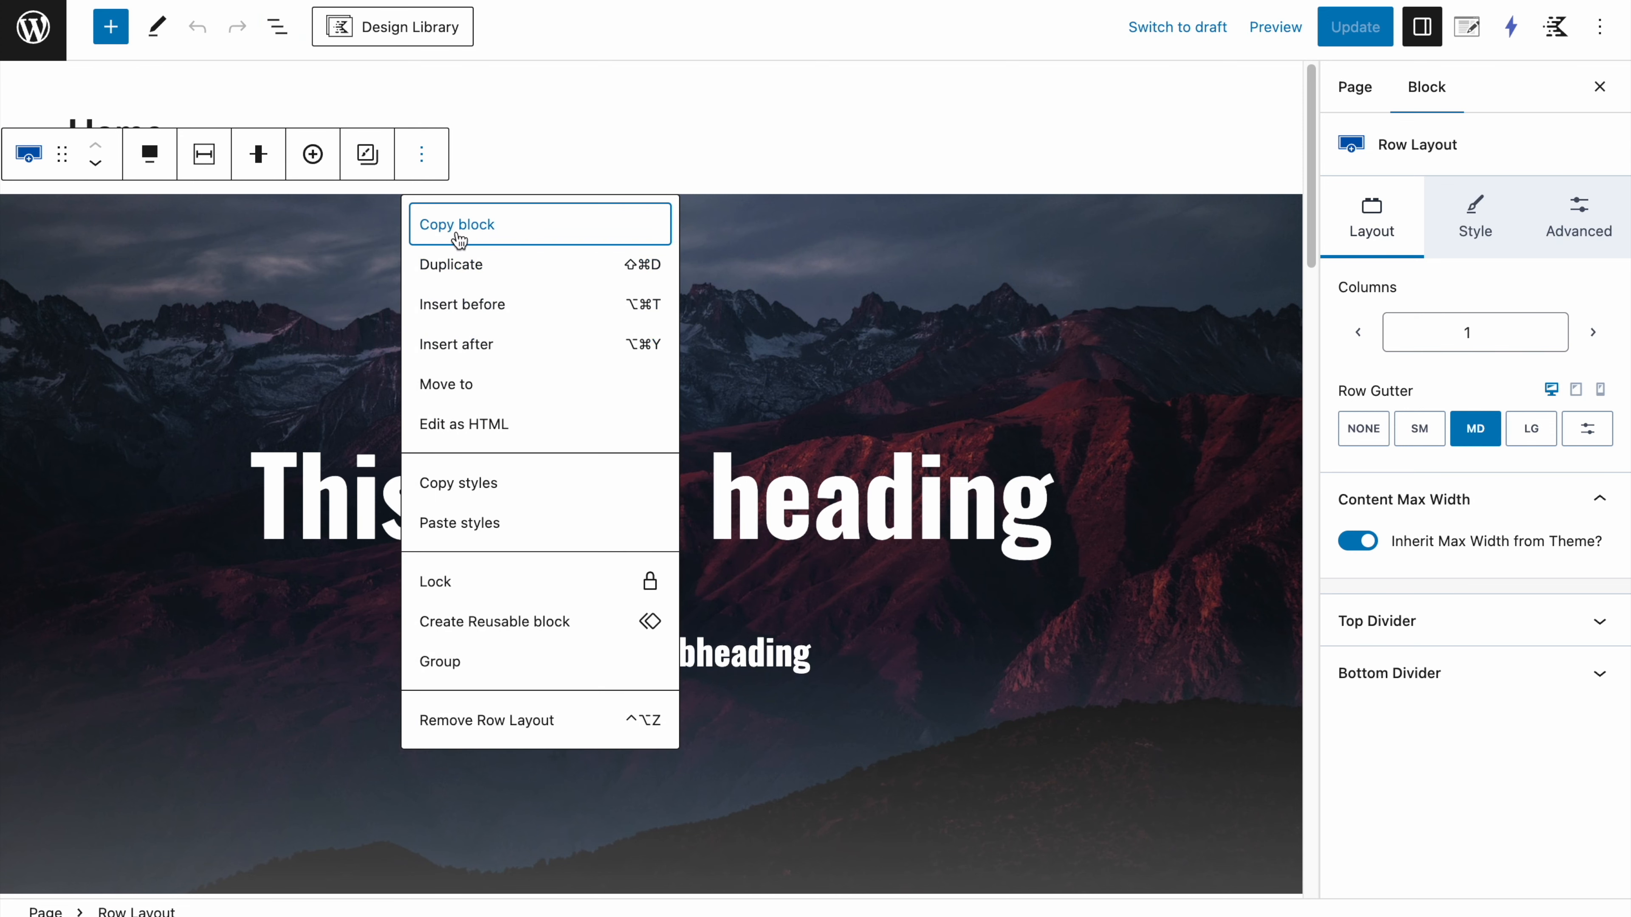
pyautogui.click(457, 224)
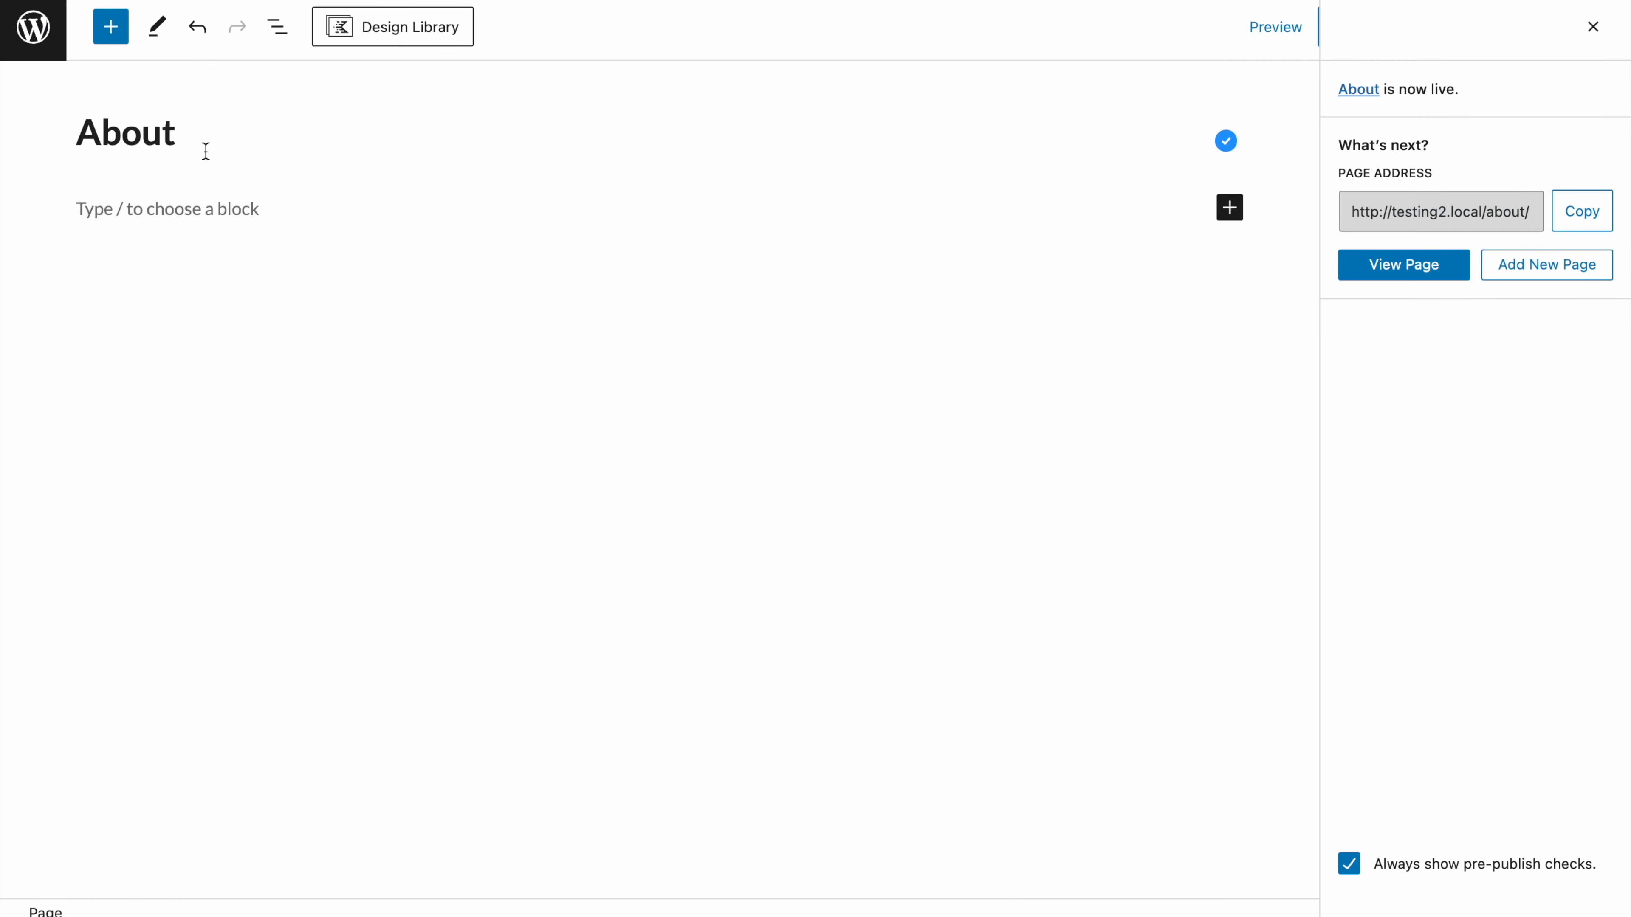
# Step: Paste the copied hero row into the empty About page and check its tablet and mobile layouts
pyautogui.click(161, 215)
pyautogui.press('super+v')
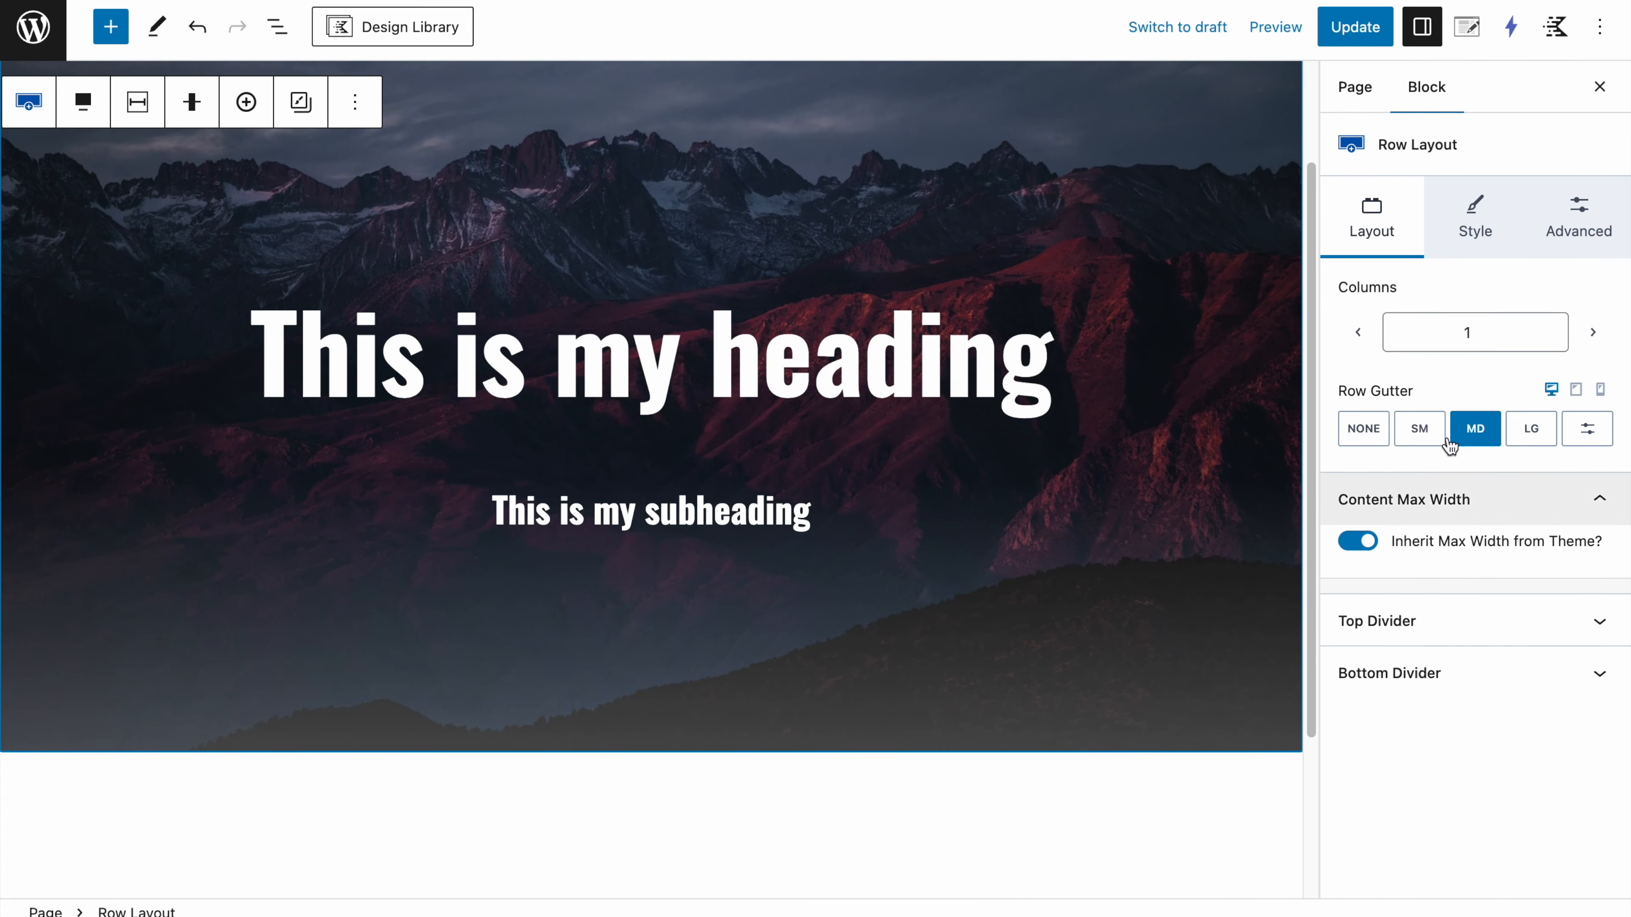
pyautogui.click(1570, 390)
pyautogui.click(1600, 391)
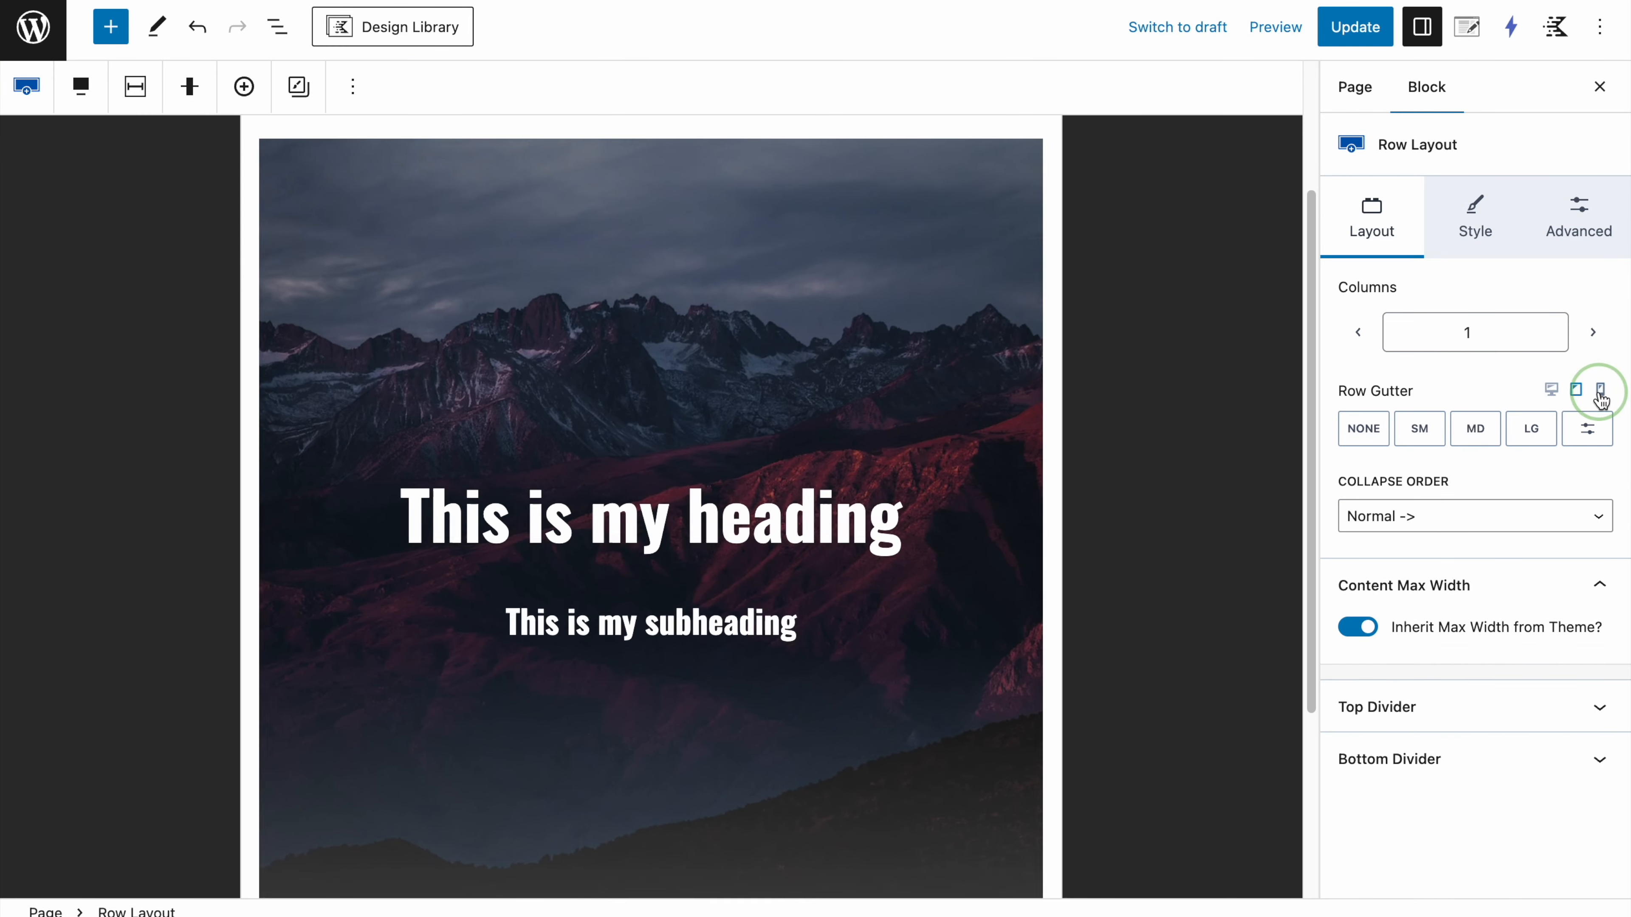
pyautogui.click(1551, 389)
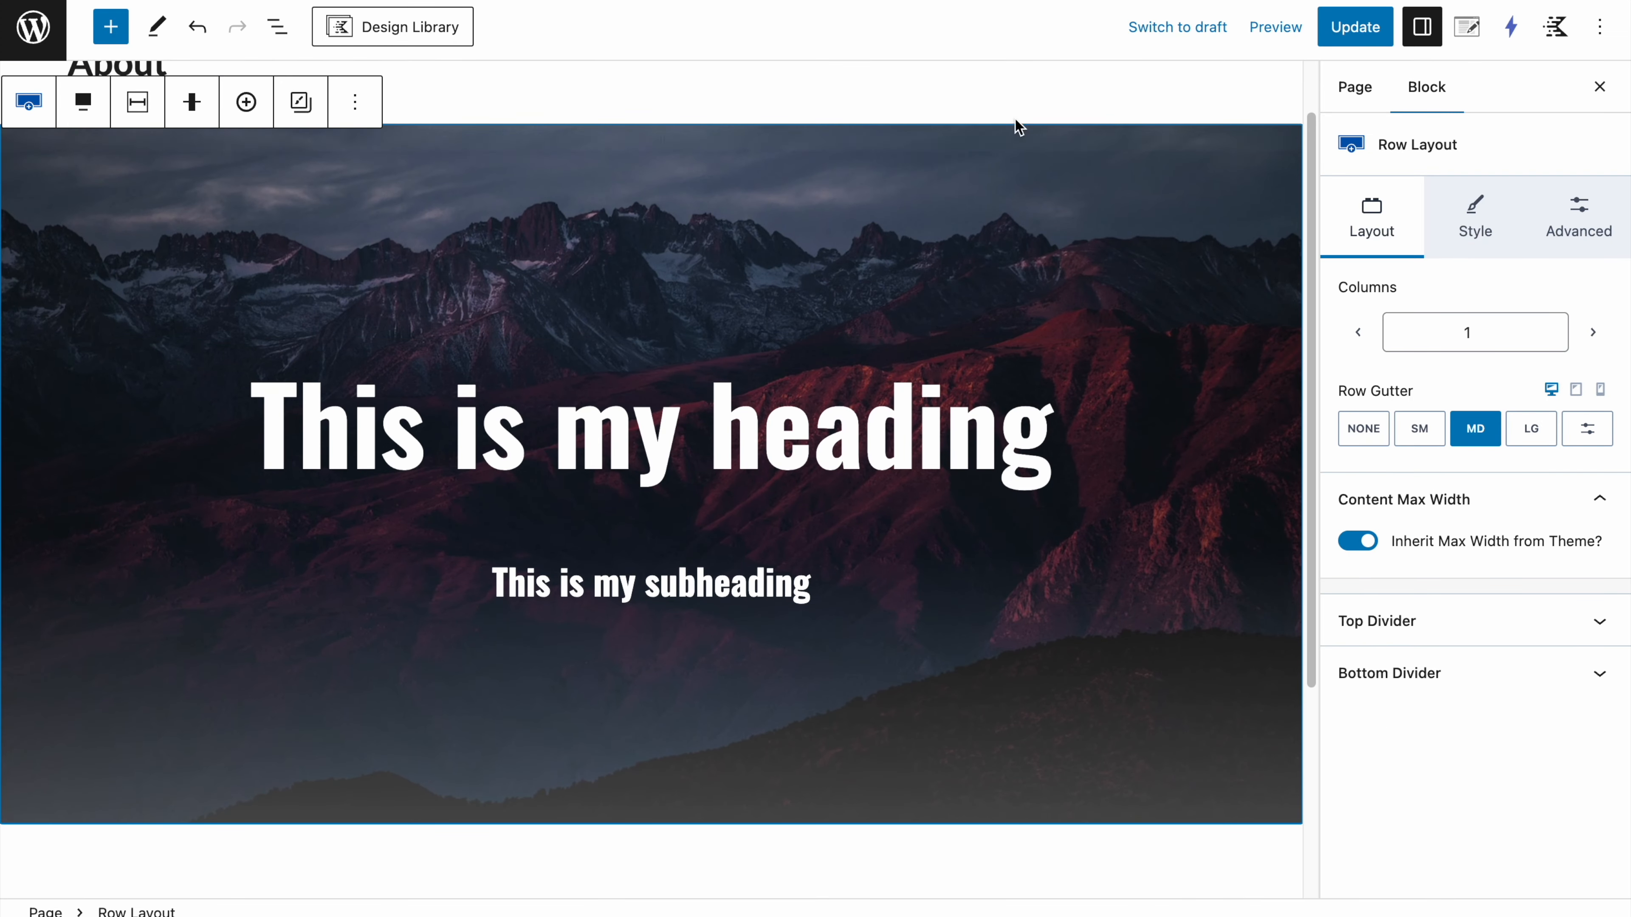
# Step: Replace the hero heading text with "About us"
pyautogui.tripleClick(898, 386)
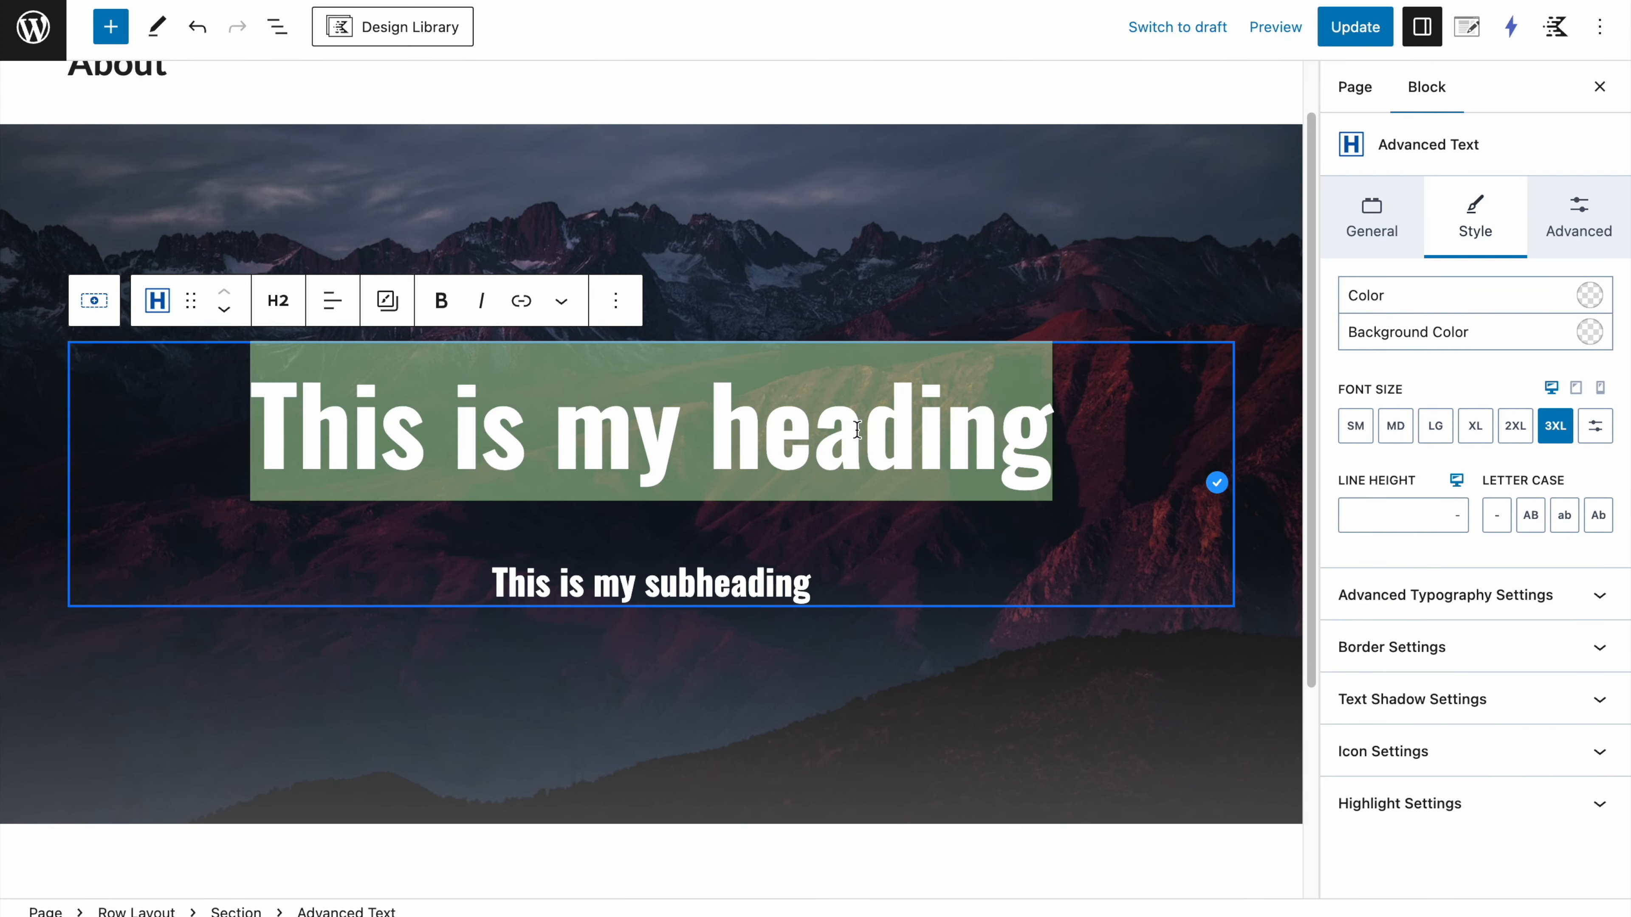
pyautogui.write('Abput')
pyautogui.press('BackSpace')
pyautogui.press('BackSpace')
pyautogui.press('BackSpace')
pyautogui.write('out us')
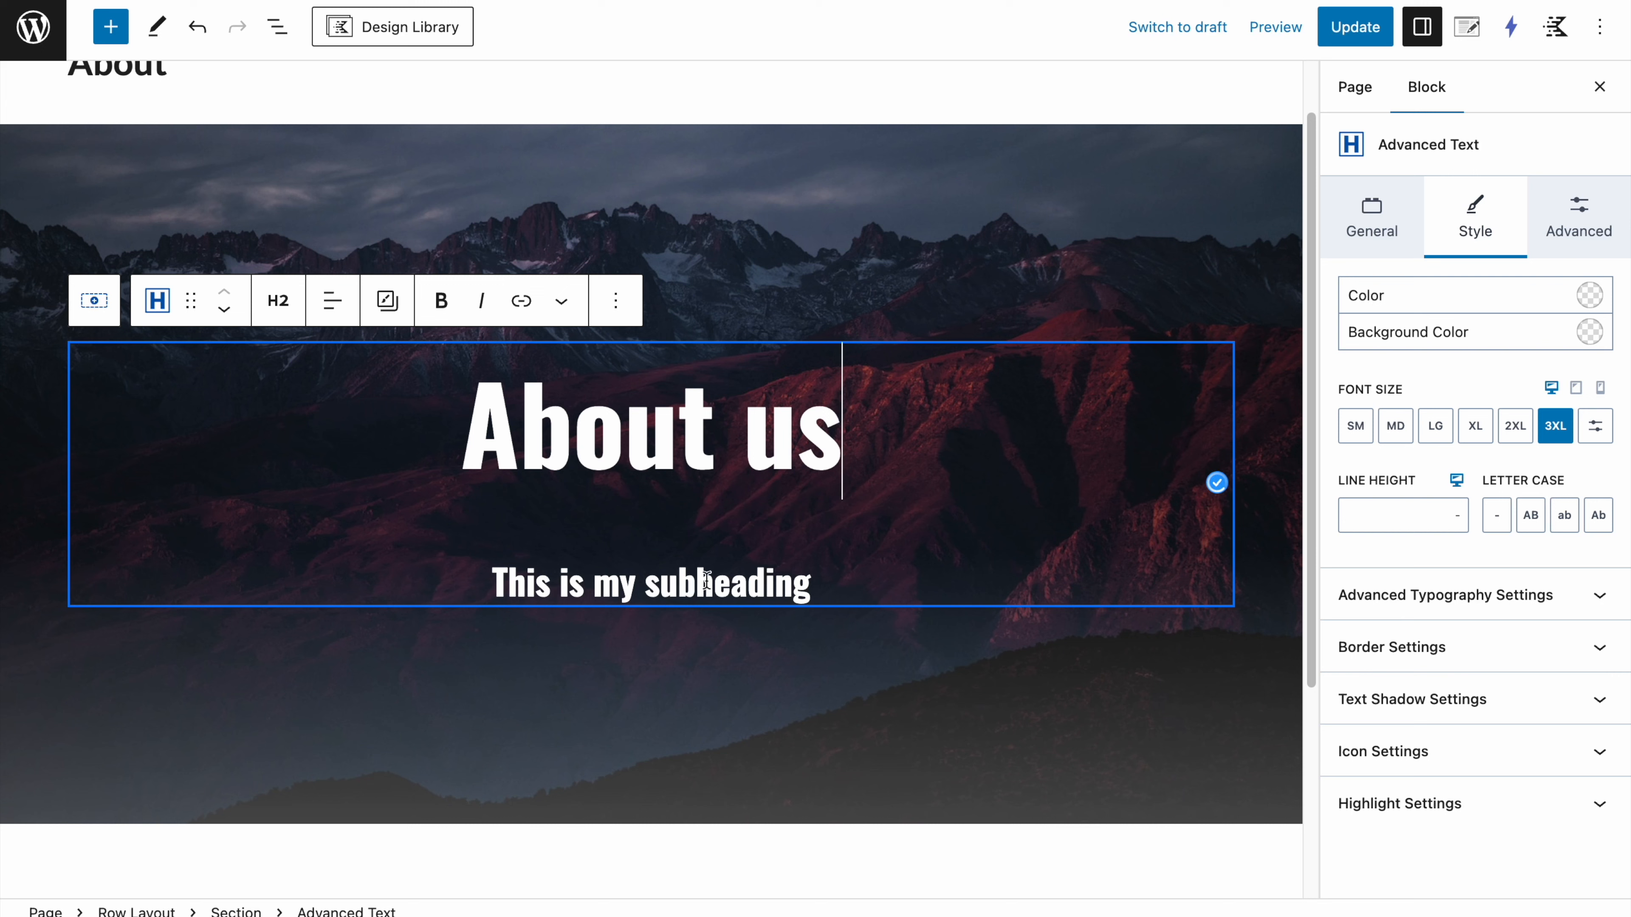
# Step: Replace the hero subheading with "Your adventure starts with us", capitalizing its first word
pyautogui.moveTo(497, 585); pyautogui.dragTo(808, 590)
pyautogui.write('y')
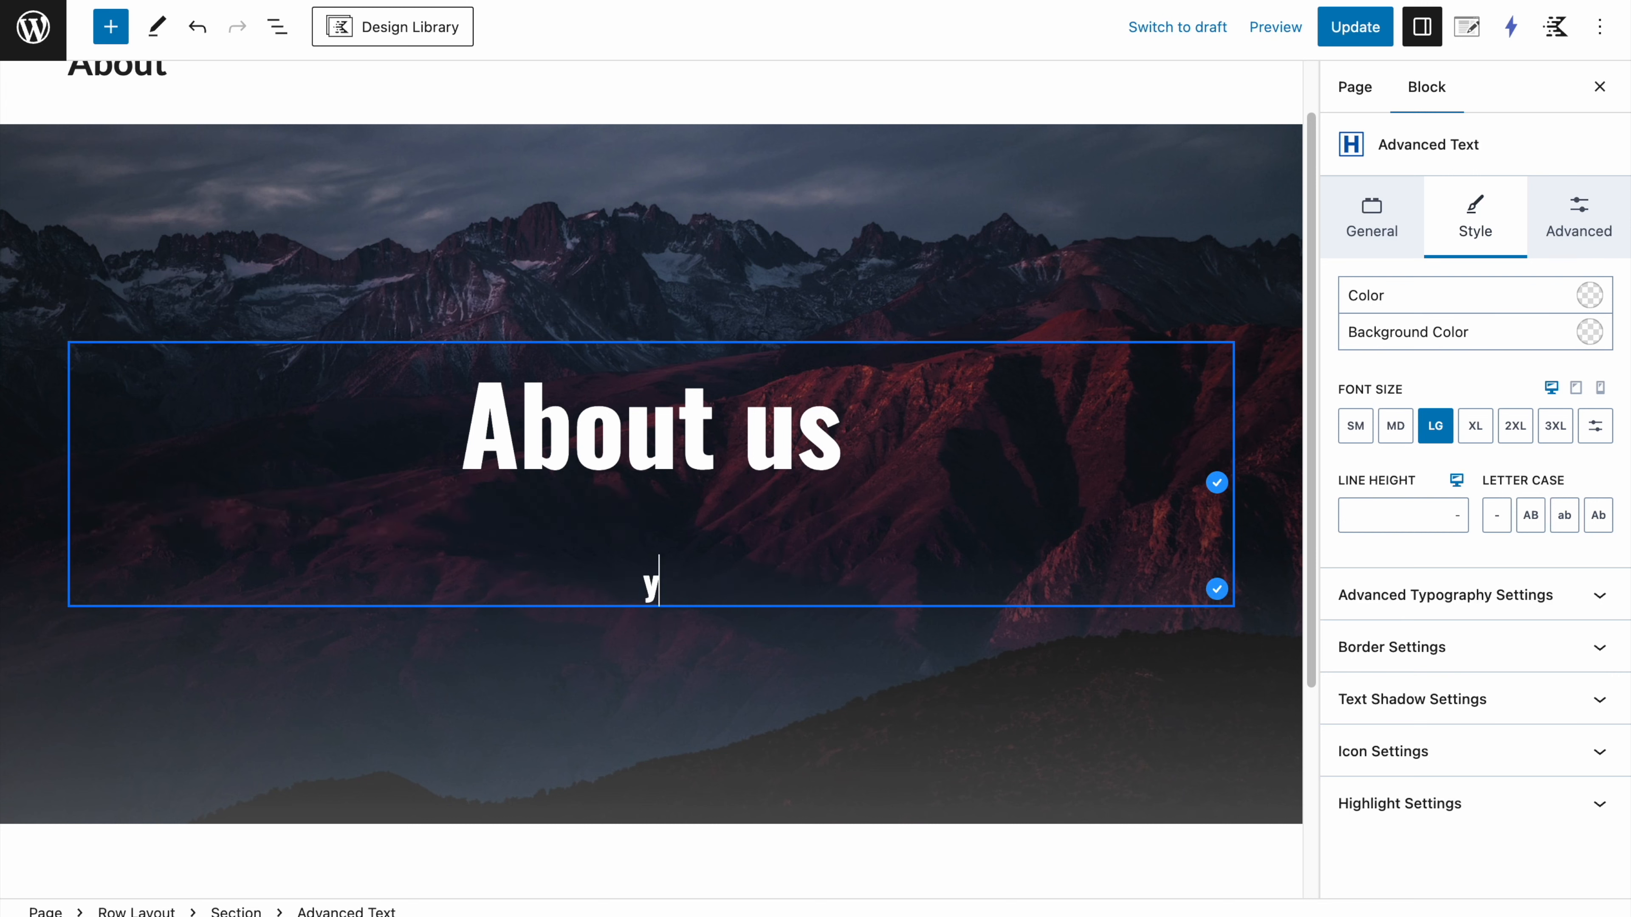
pyautogui.write('our adv')
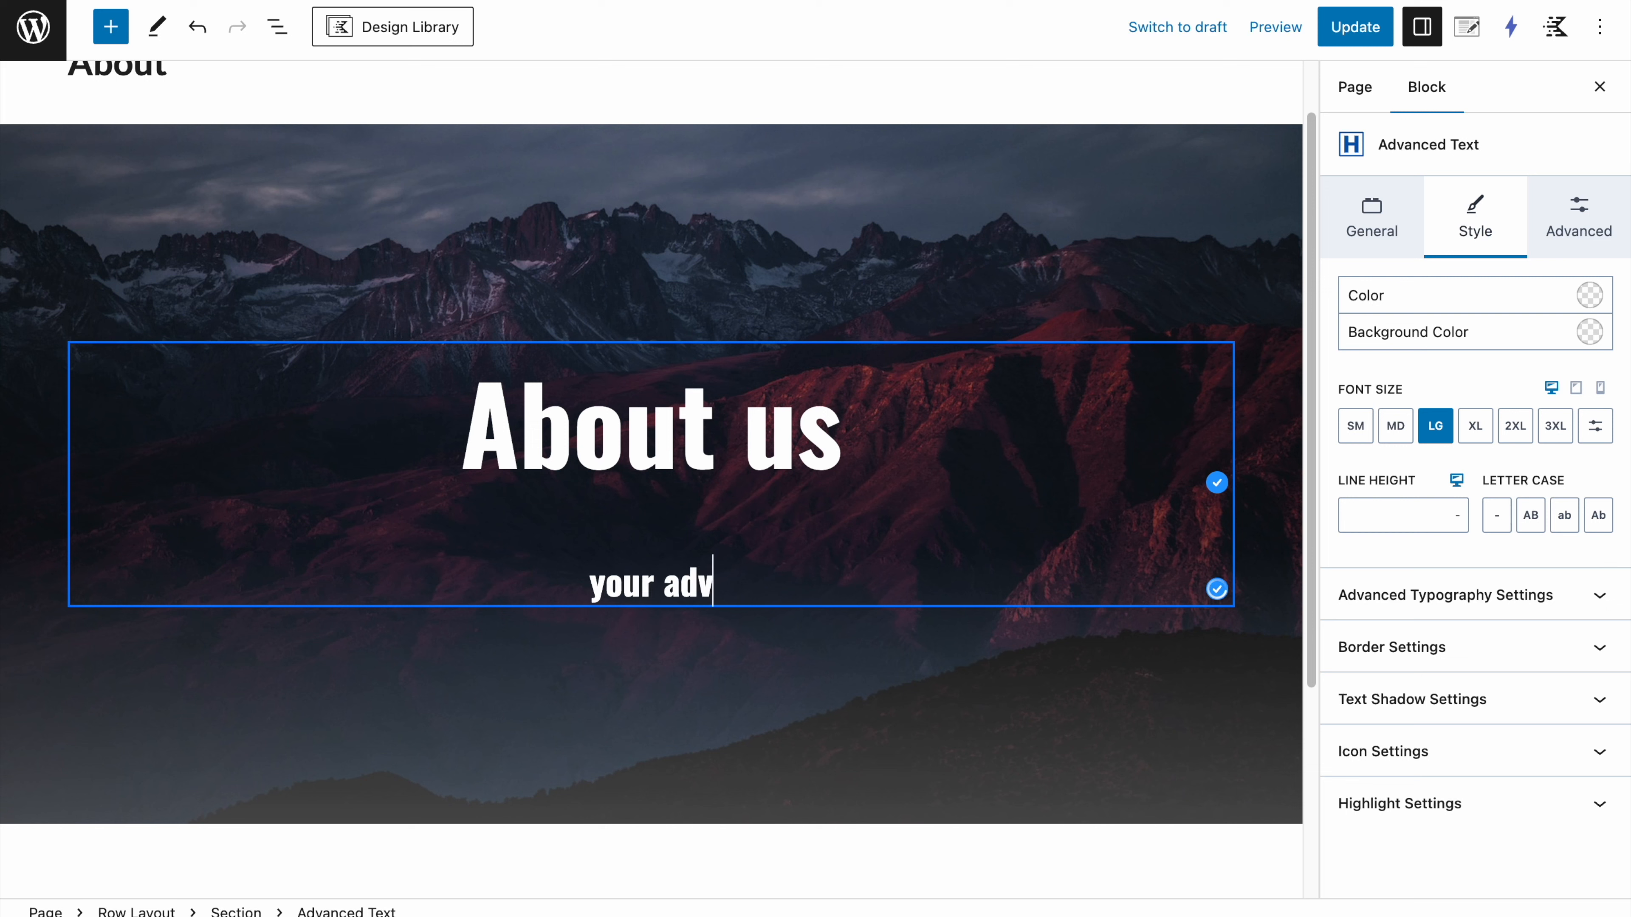
pyautogui.write('enture s')
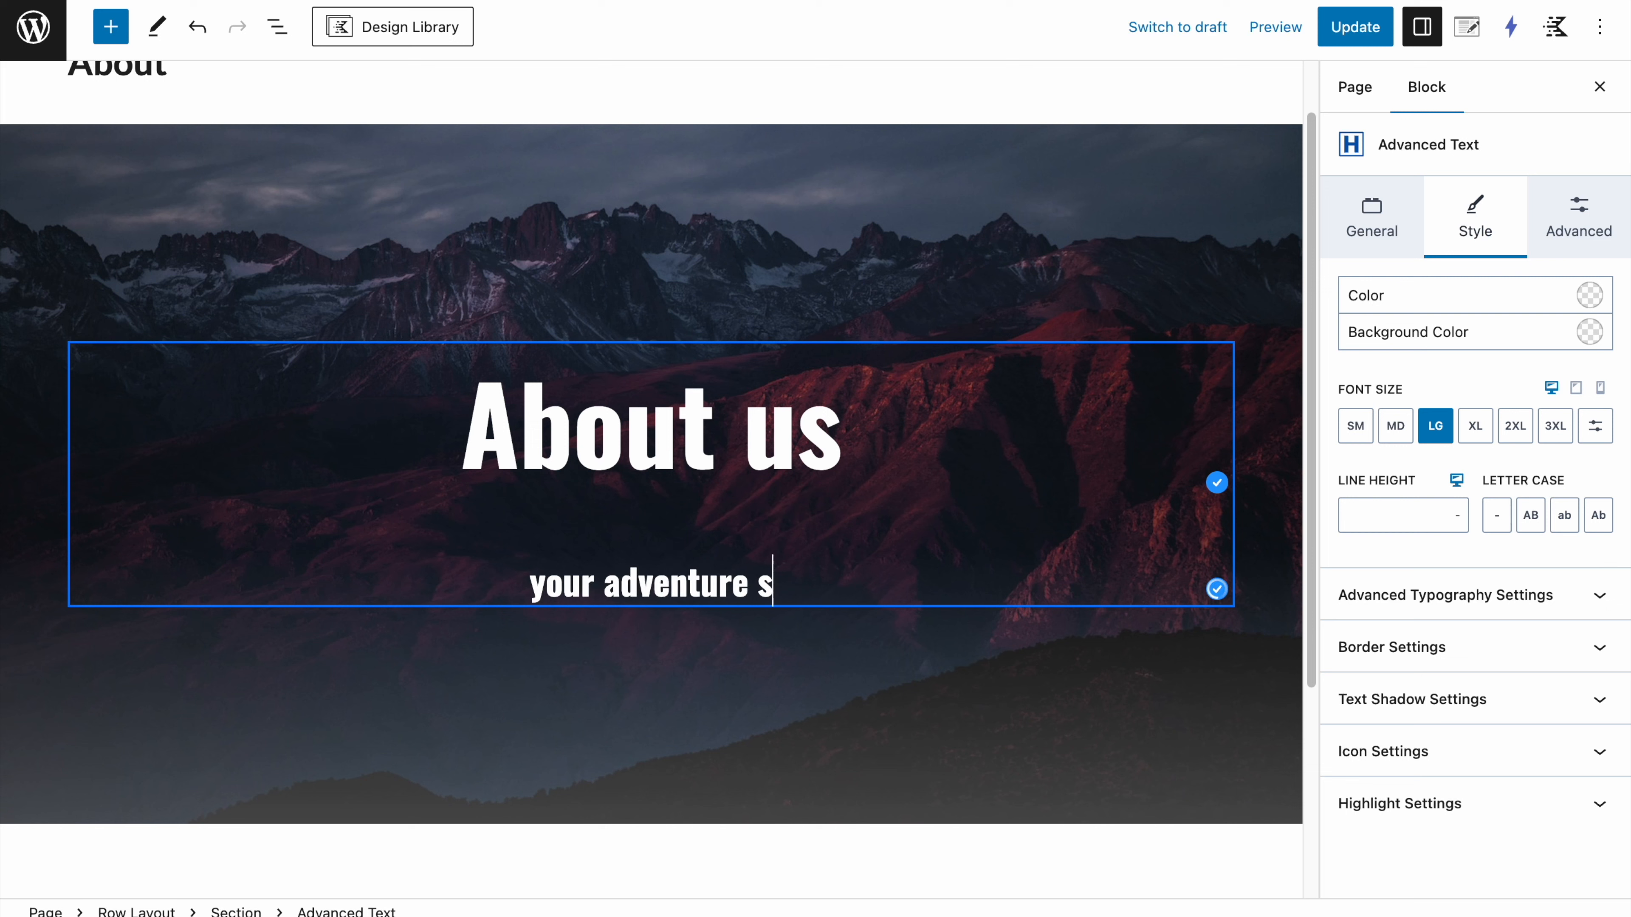
pyautogui.write('tarts with us')
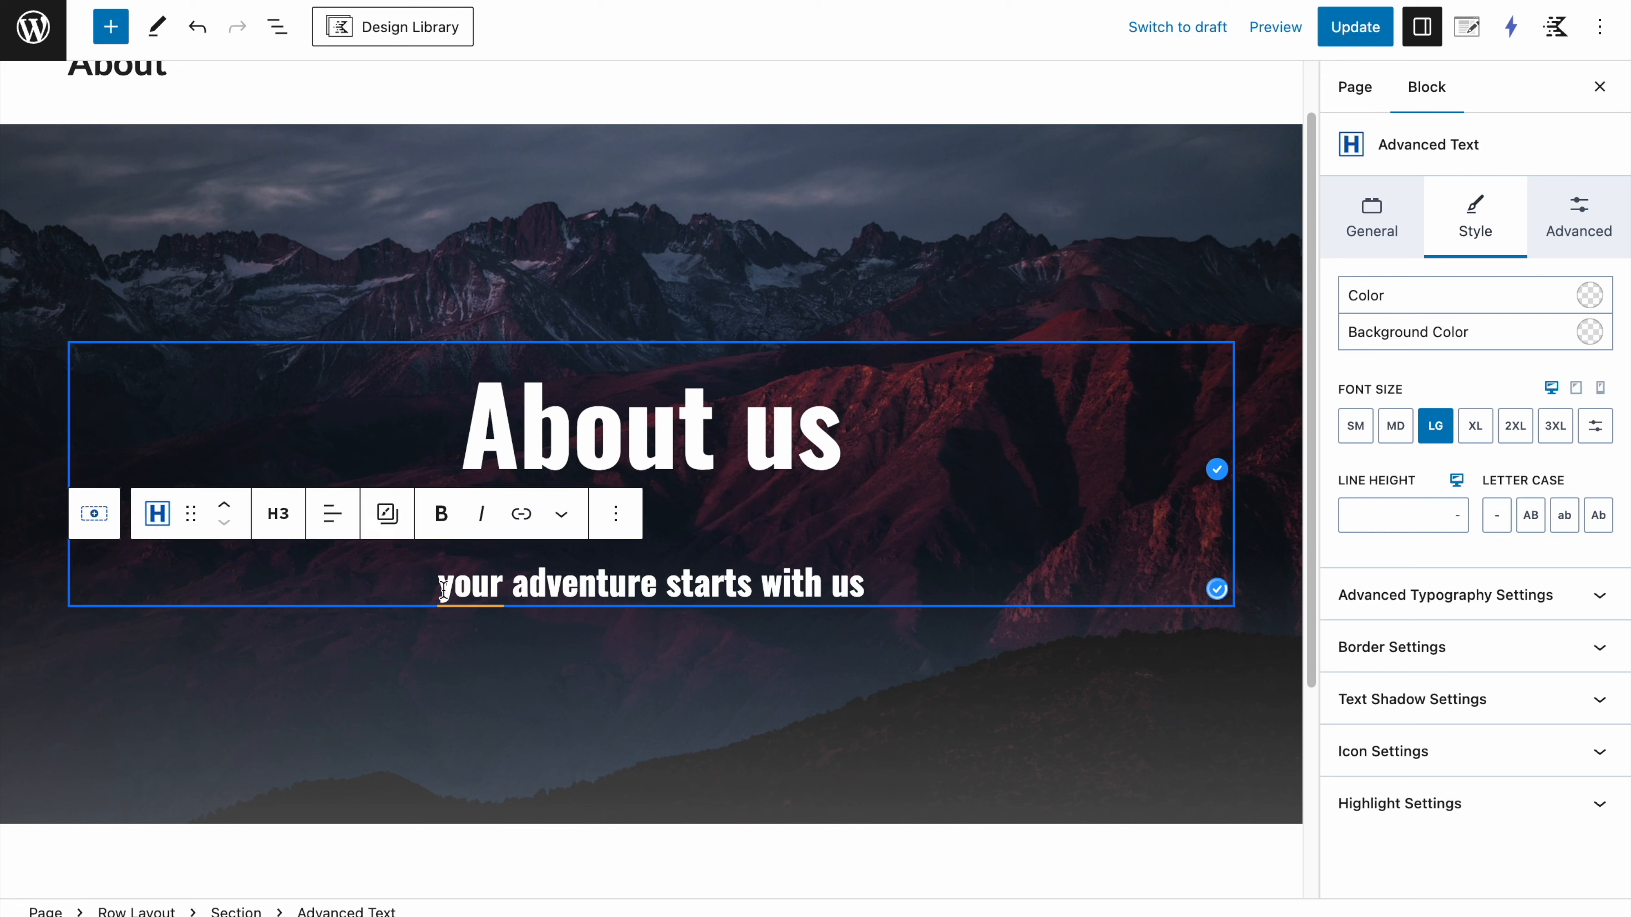
pyautogui.moveTo(496, 589)
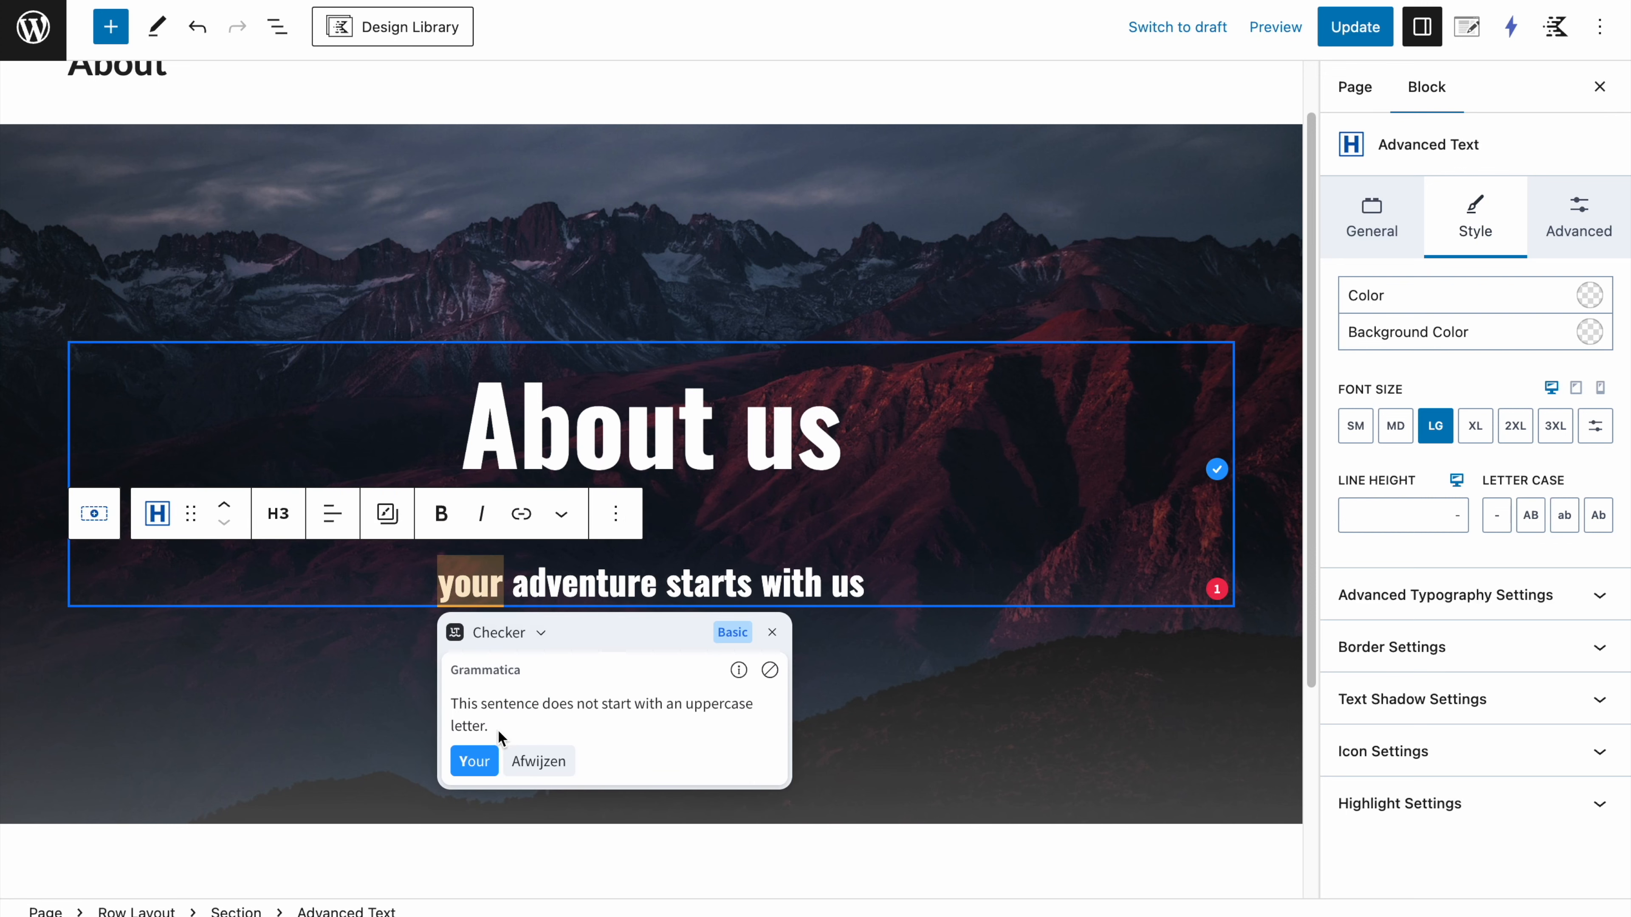
pyautogui.click(493, 746)
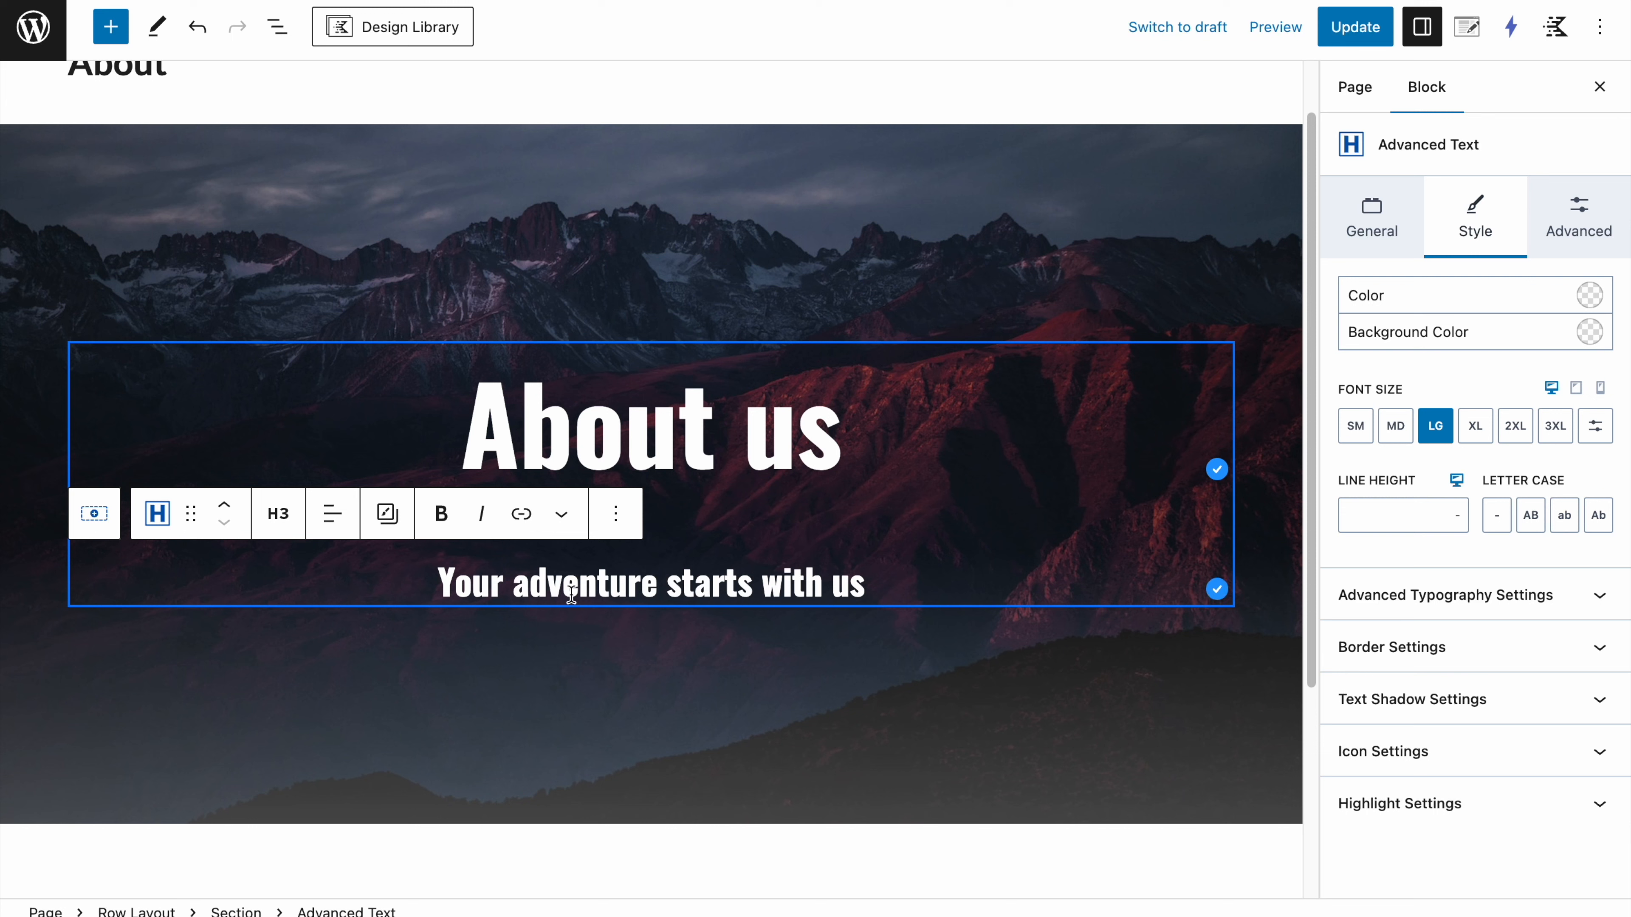
# Step: Apply the Typed Text effect to the word "adventure" in the hero subheading
pyautogui.doubleClick(572, 592)
pyautogui.click(611, 521)
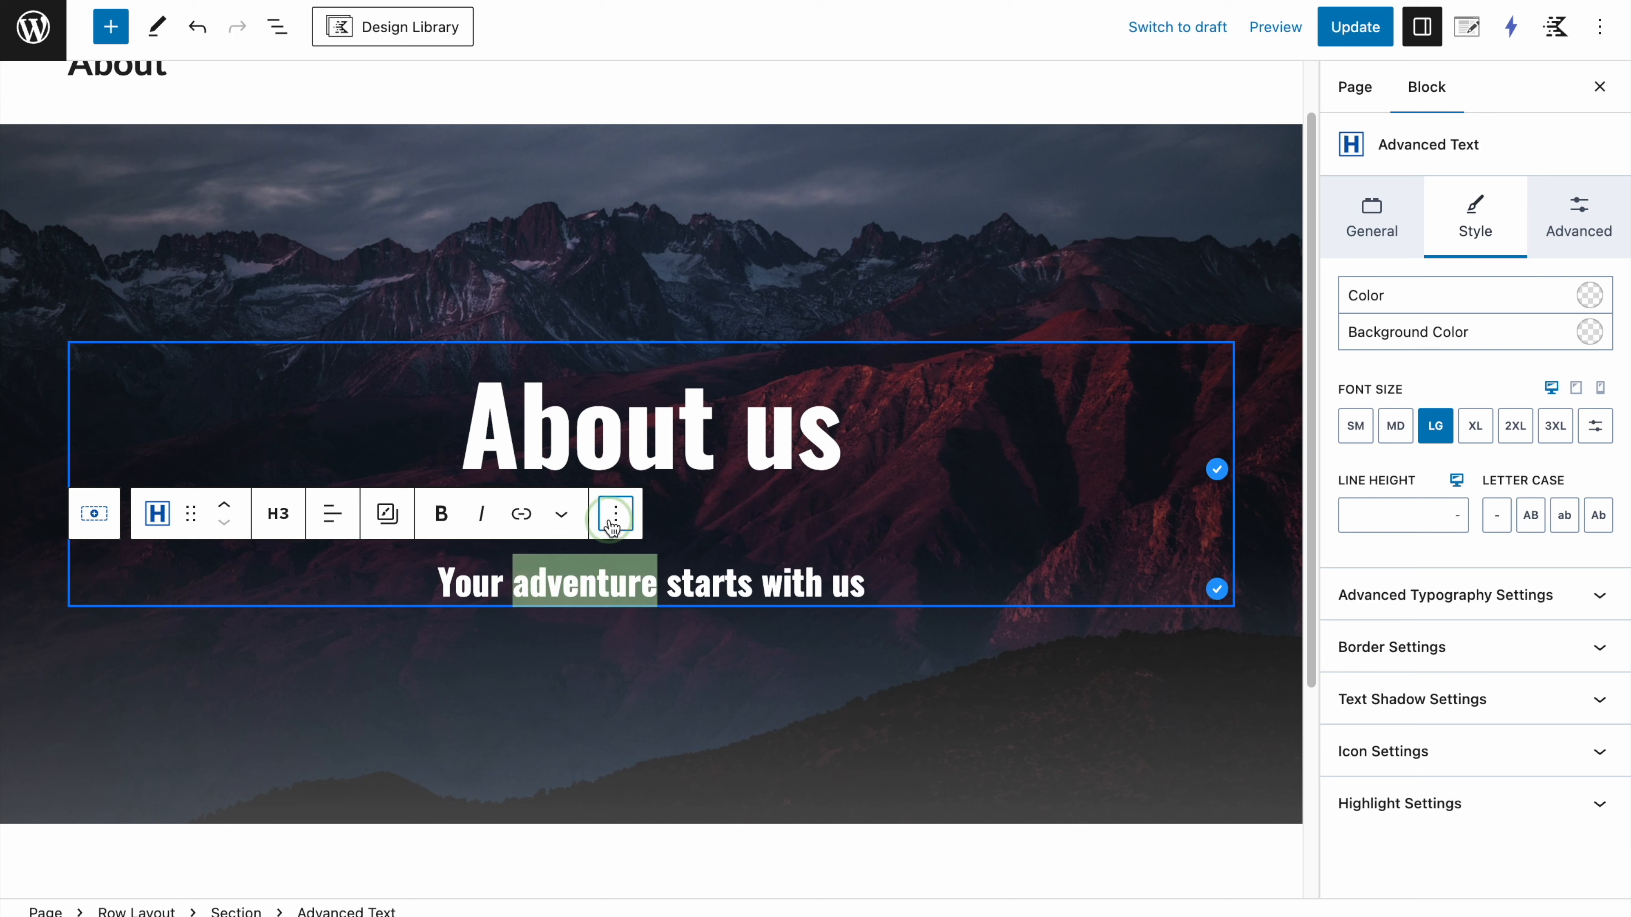
pyautogui.click(562, 517)
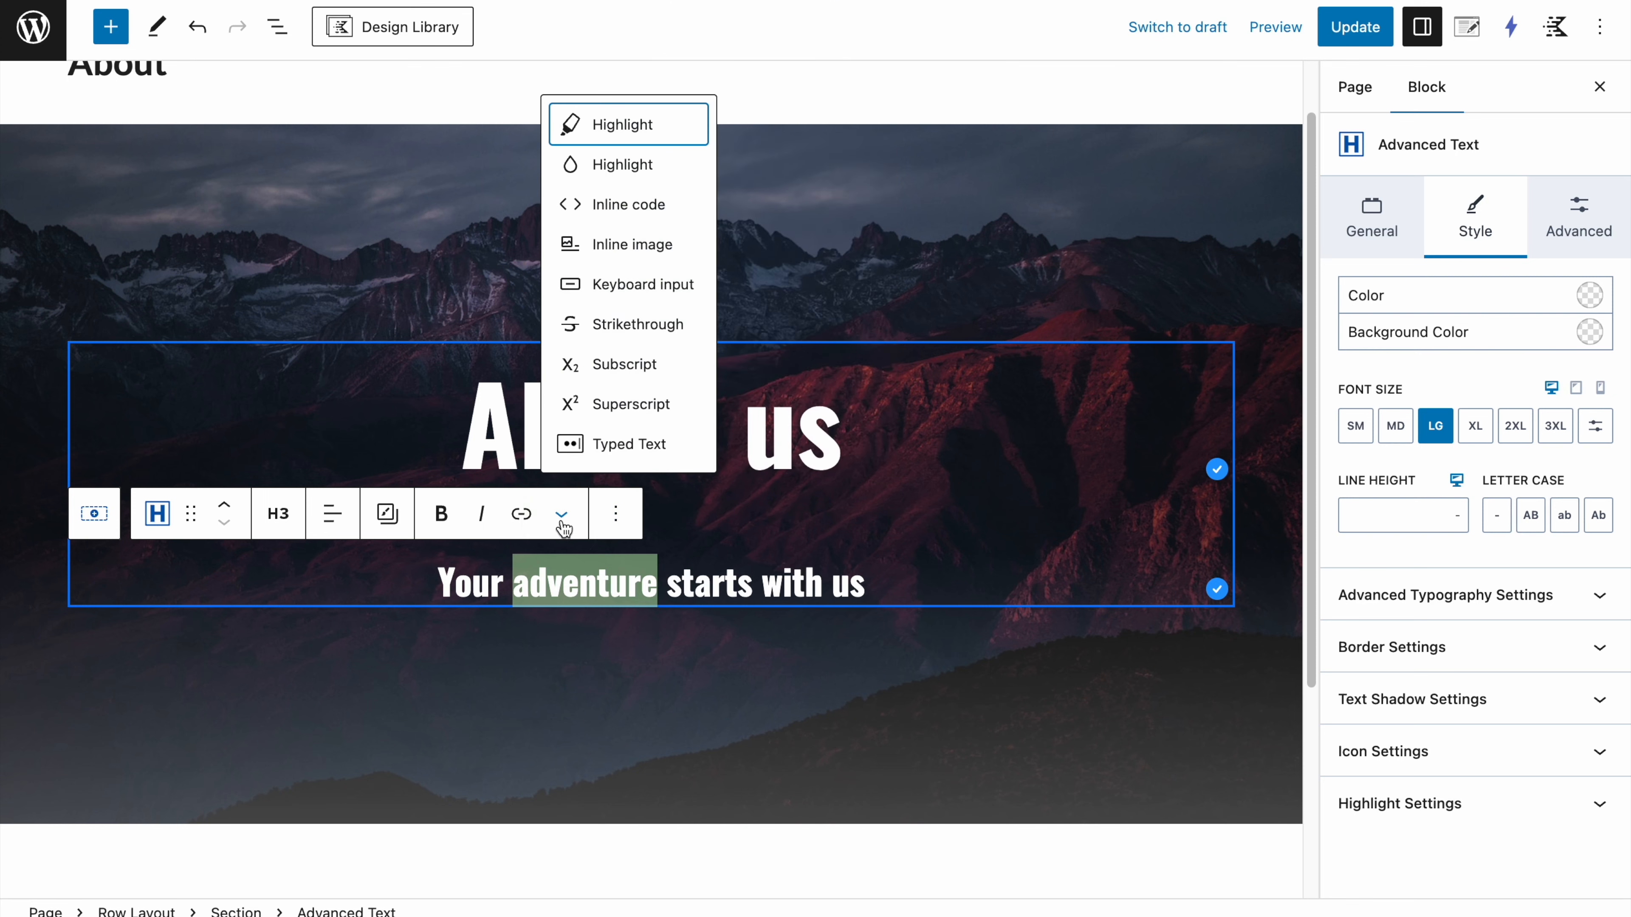
pyautogui.click(621, 443)
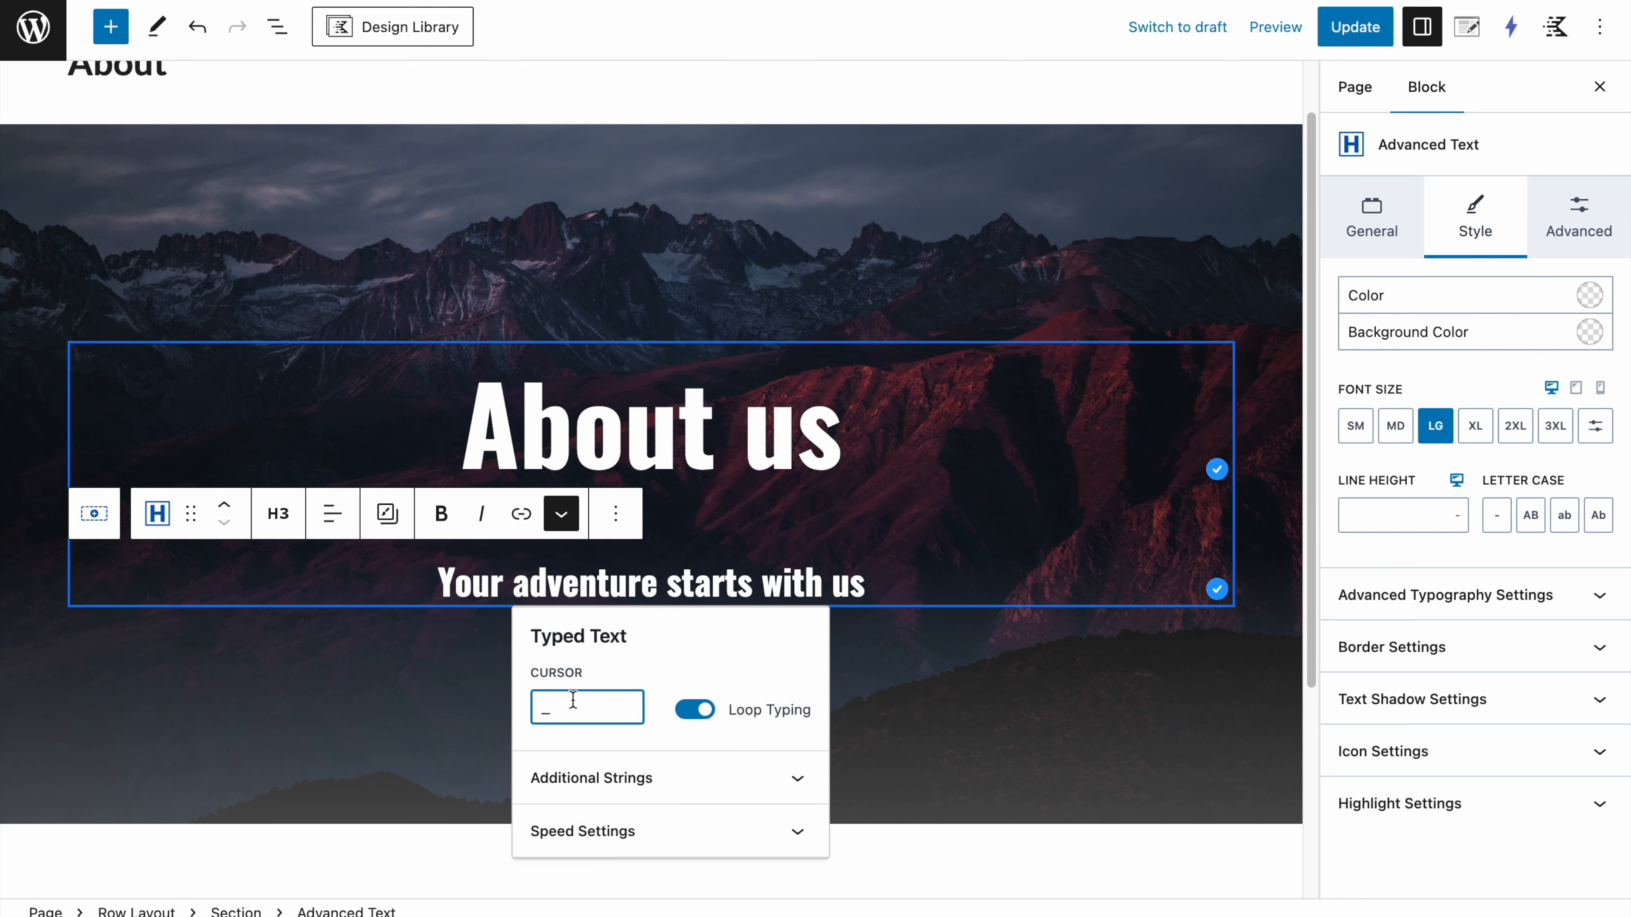
# Step: Add "trip", "vacation" and "relaxation" as additional strings for the typed text and update the page
pyautogui.click(581, 785)
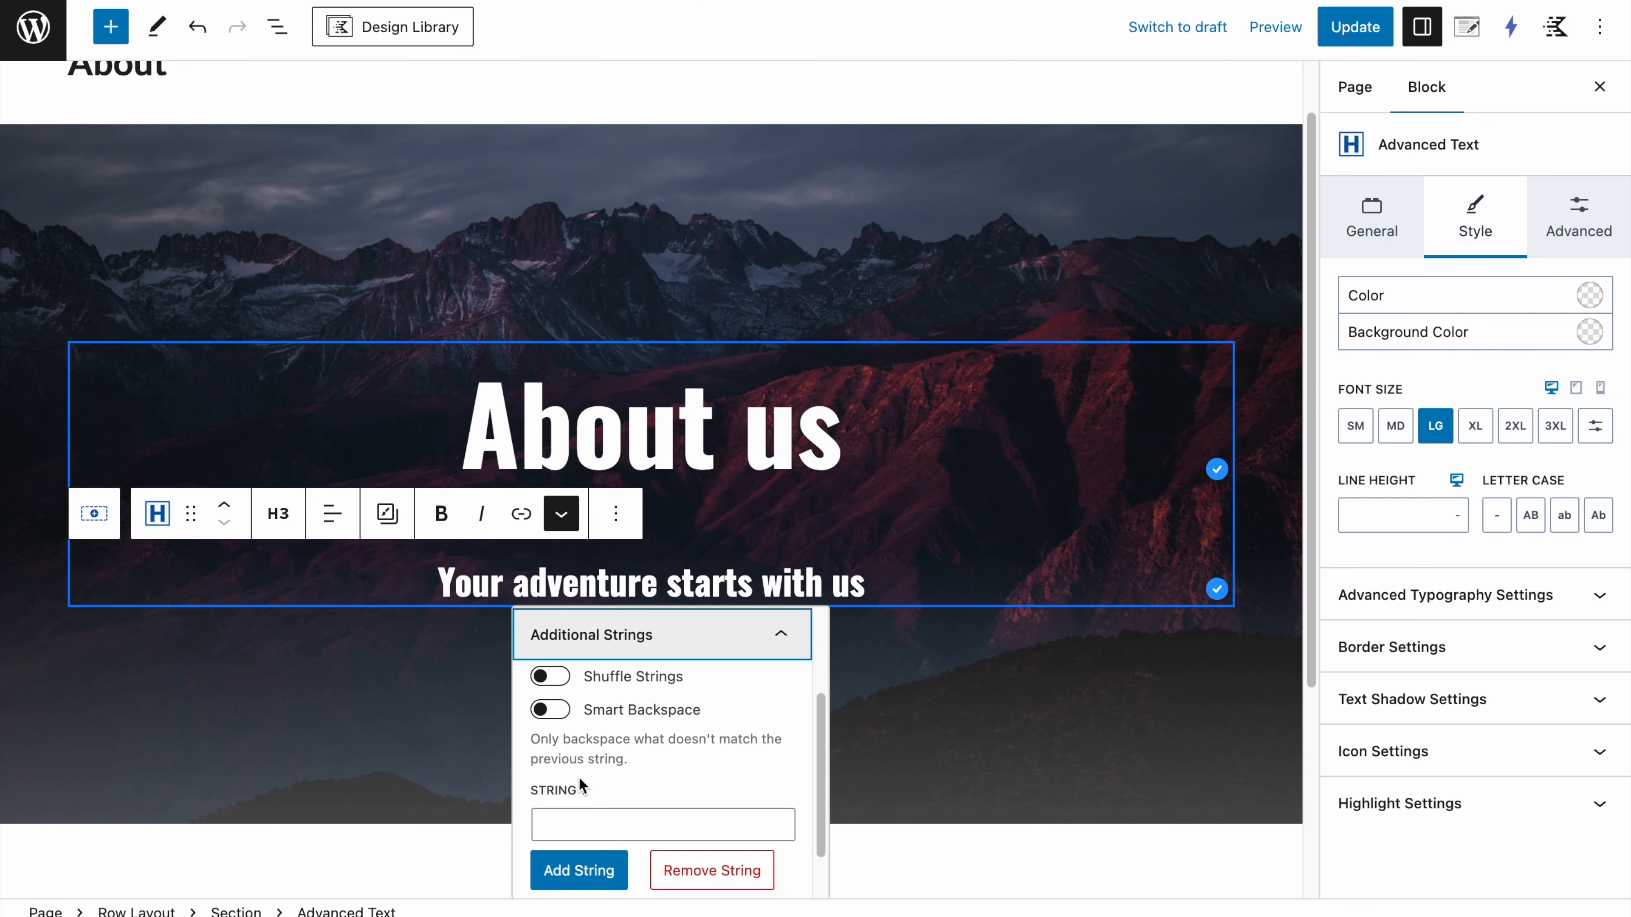
pyautogui.click(577, 812)
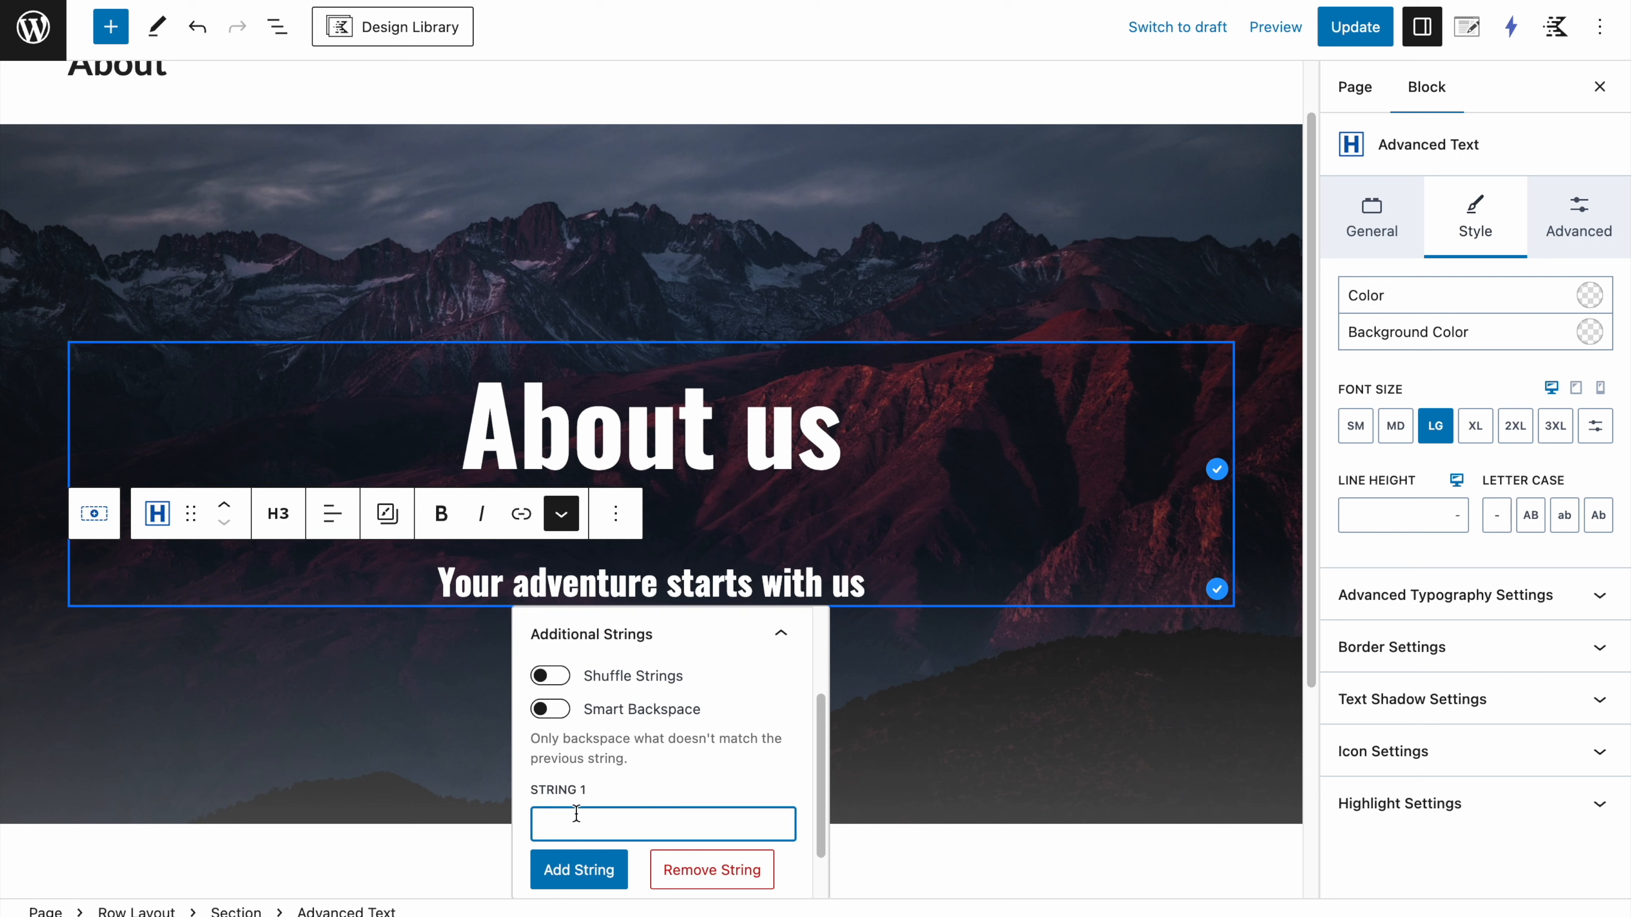
pyautogui.click(579, 870)
pyautogui.scroll(-2, 565, 855)
pyautogui.click(563, 802)
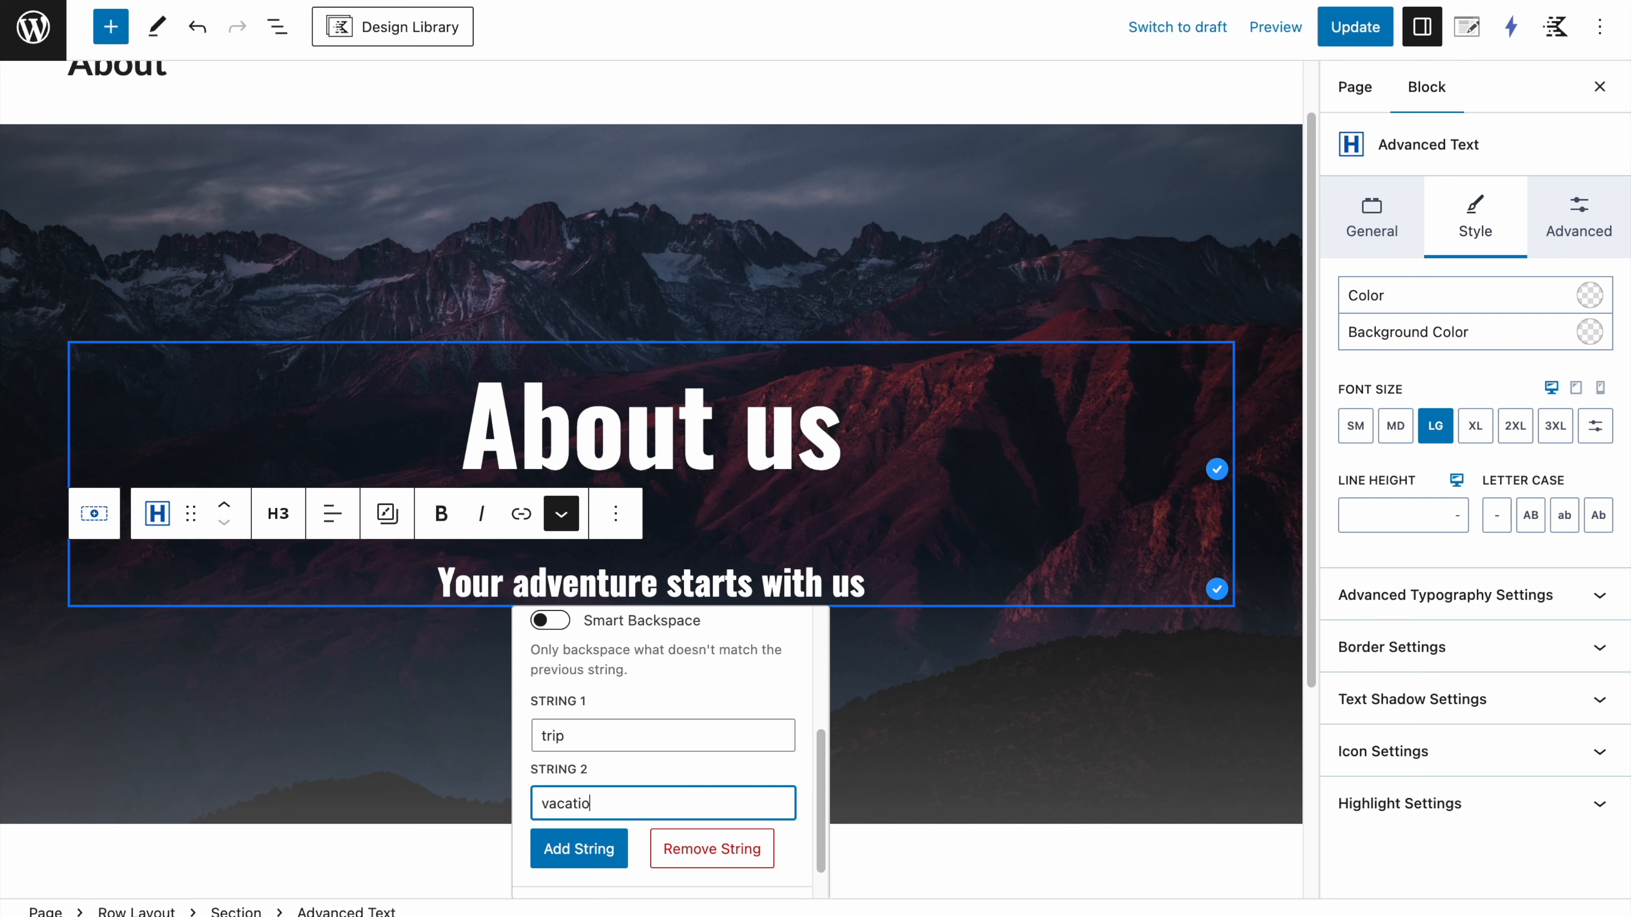
pyautogui.scroll(-2, 636, 771)
pyautogui.click(593, 809)
pyautogui.click(594, 827)
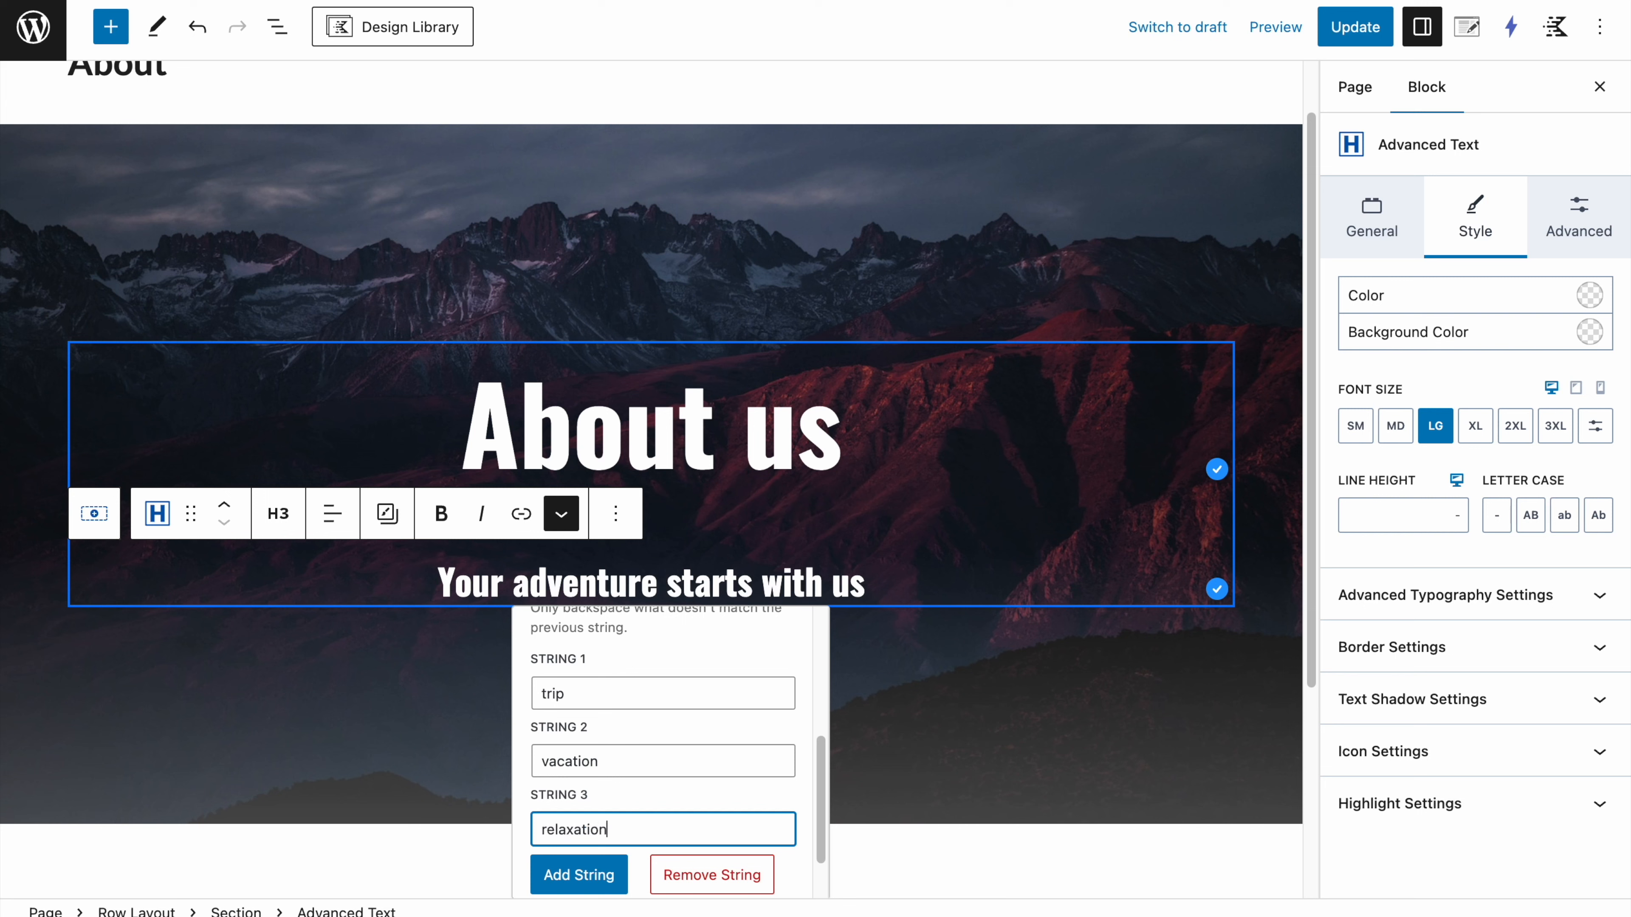
pyautogui.scroll(-1, 640, 743)
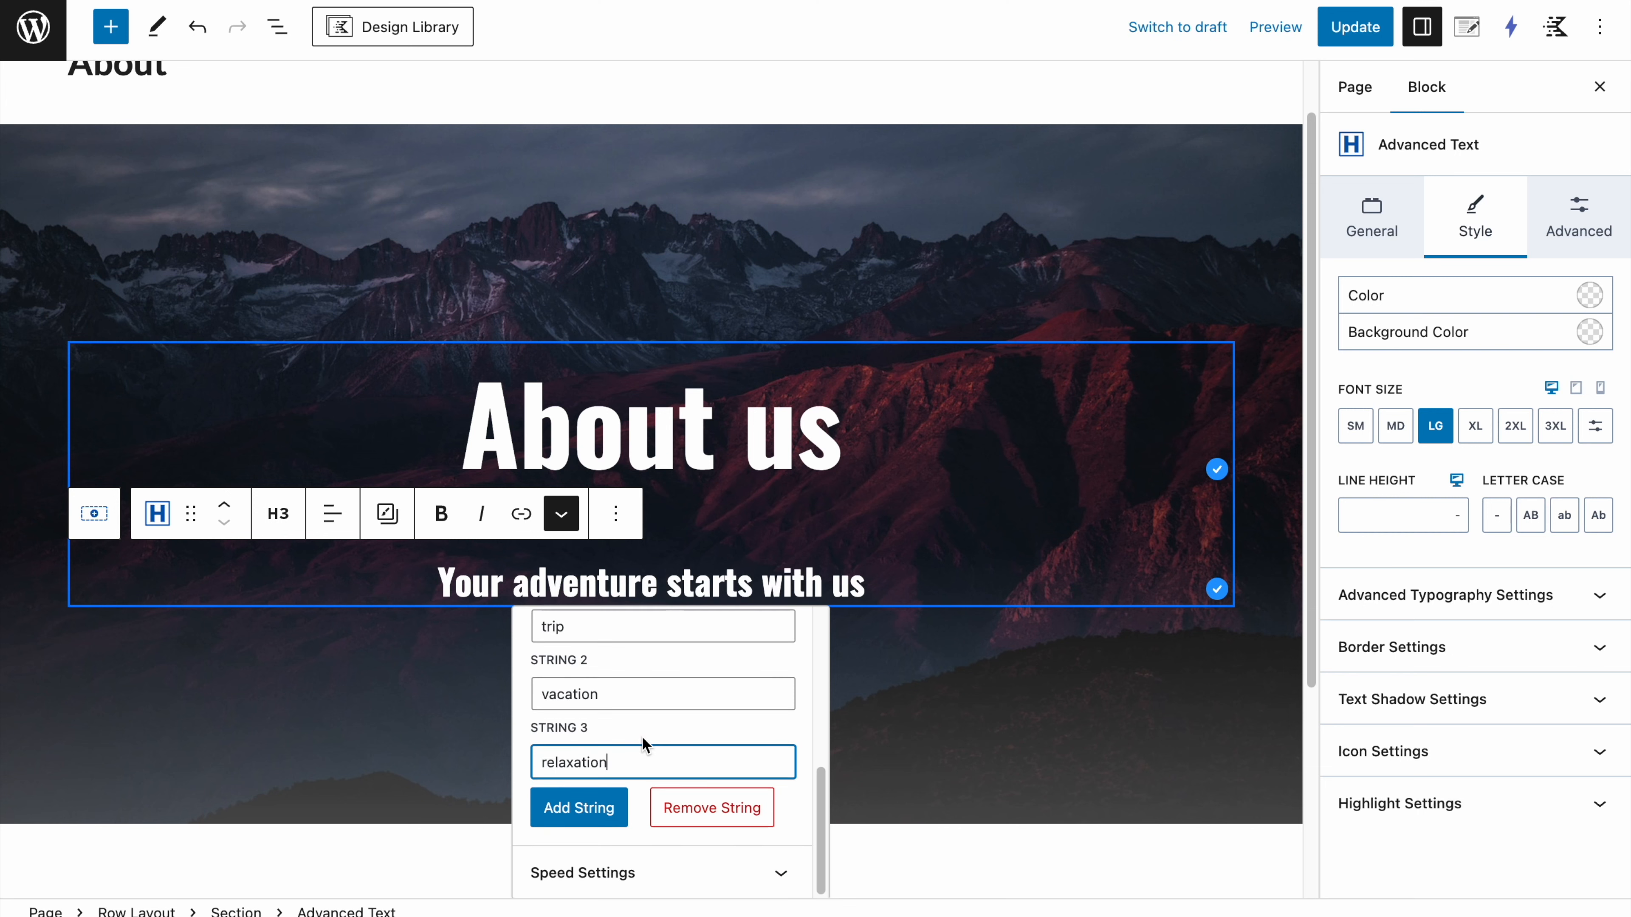
pyautogui.scroll(5, 642, 745)
pyautogui.click(1381, 36)
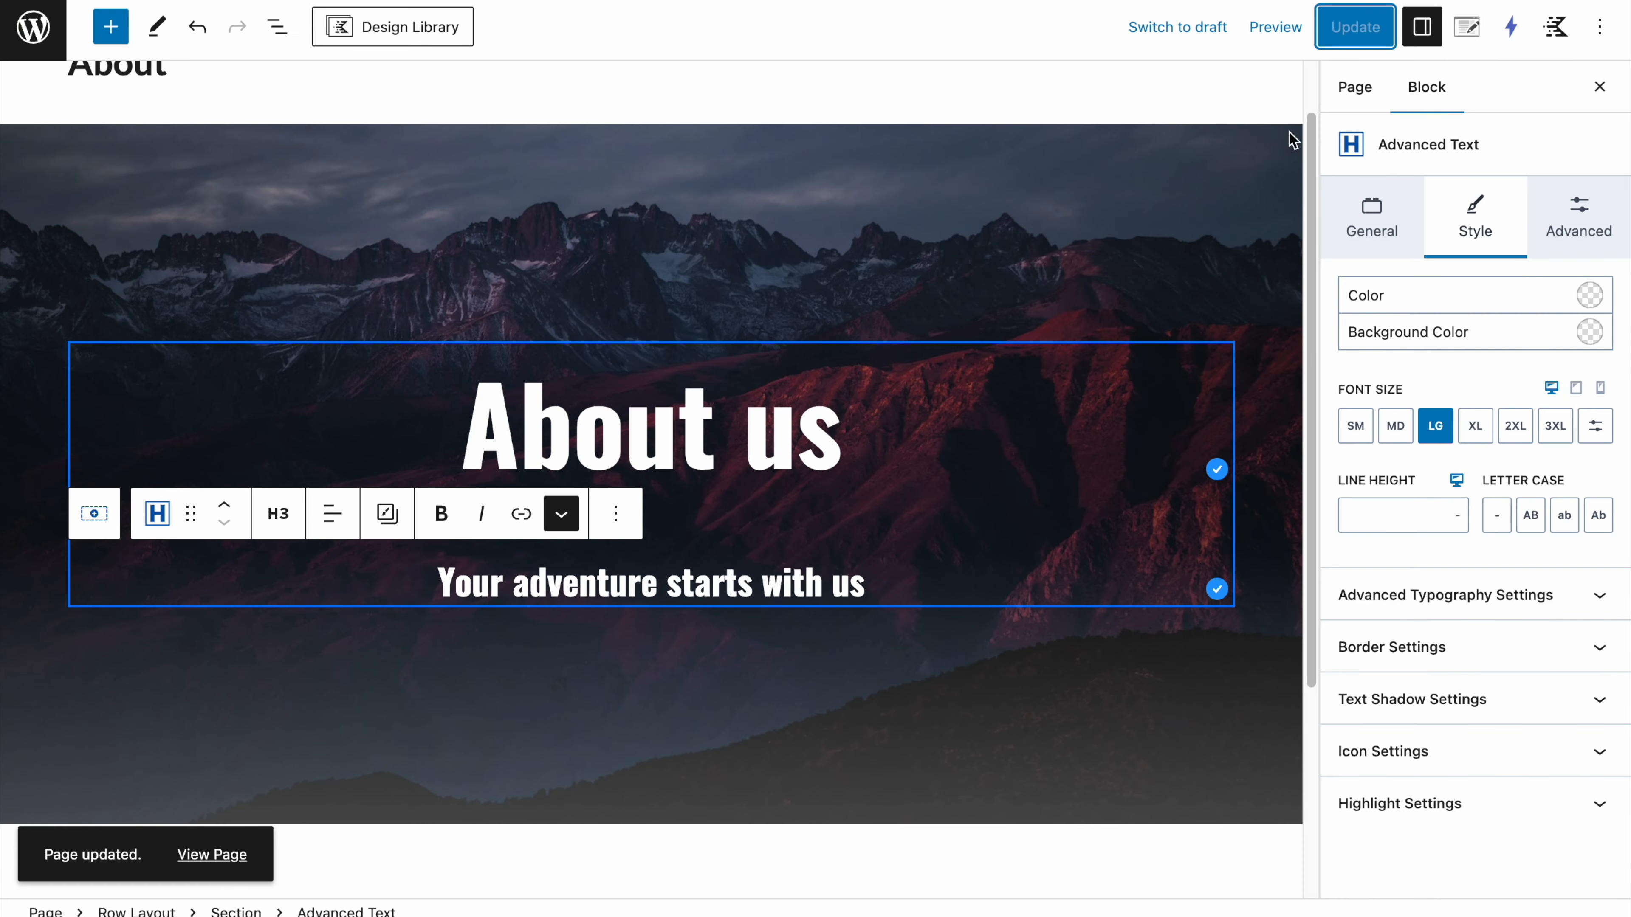
# Step: Enable the transparent header in the About page's settings and update the page
pyautogui.click(1467, 26)
pyautogui.click(1455, 193)
pyautogui.click(1355, 27)
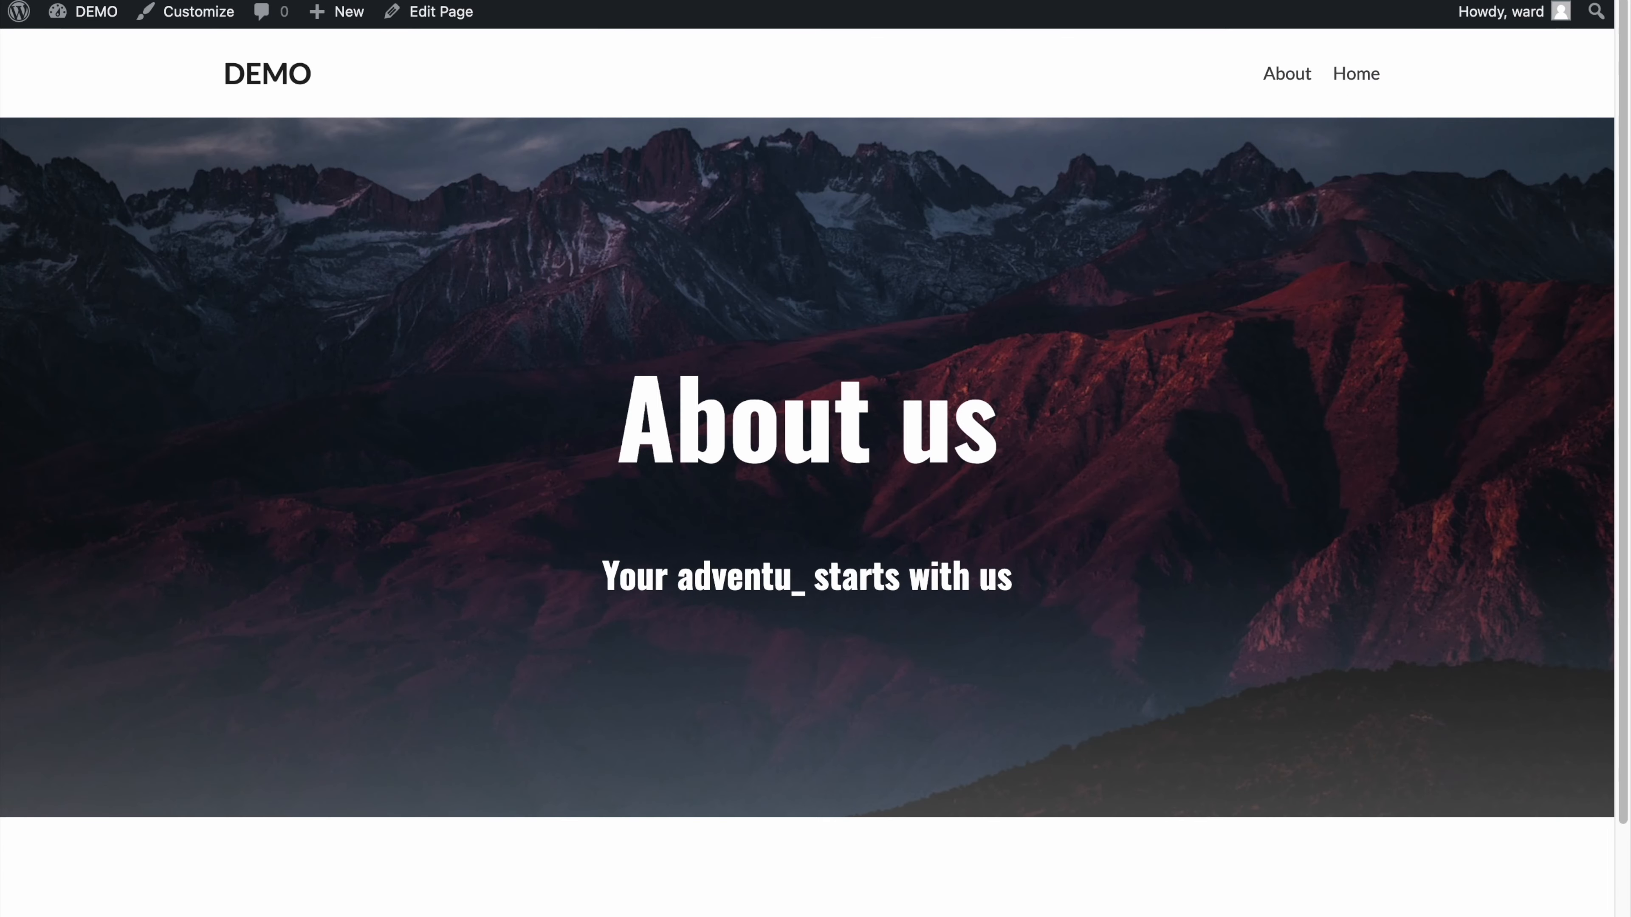
# Step: Reload the published About page to check its header and typed subheading, comparing it with the Home page
pyautogui.press('super+r')
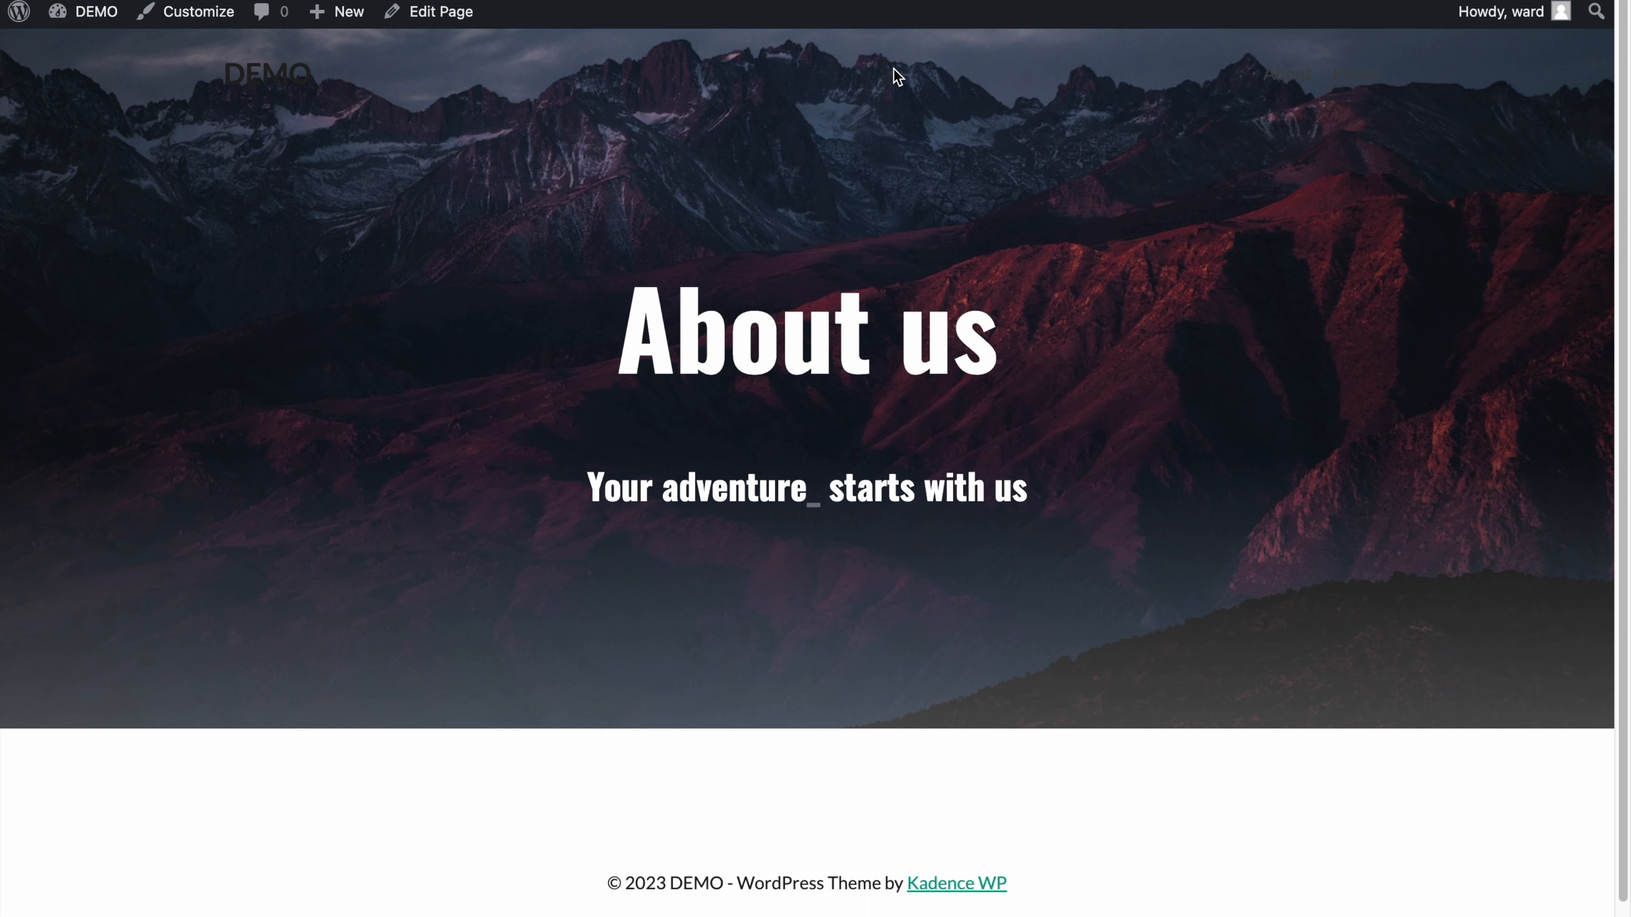
pyautogui.click(1336, 84)
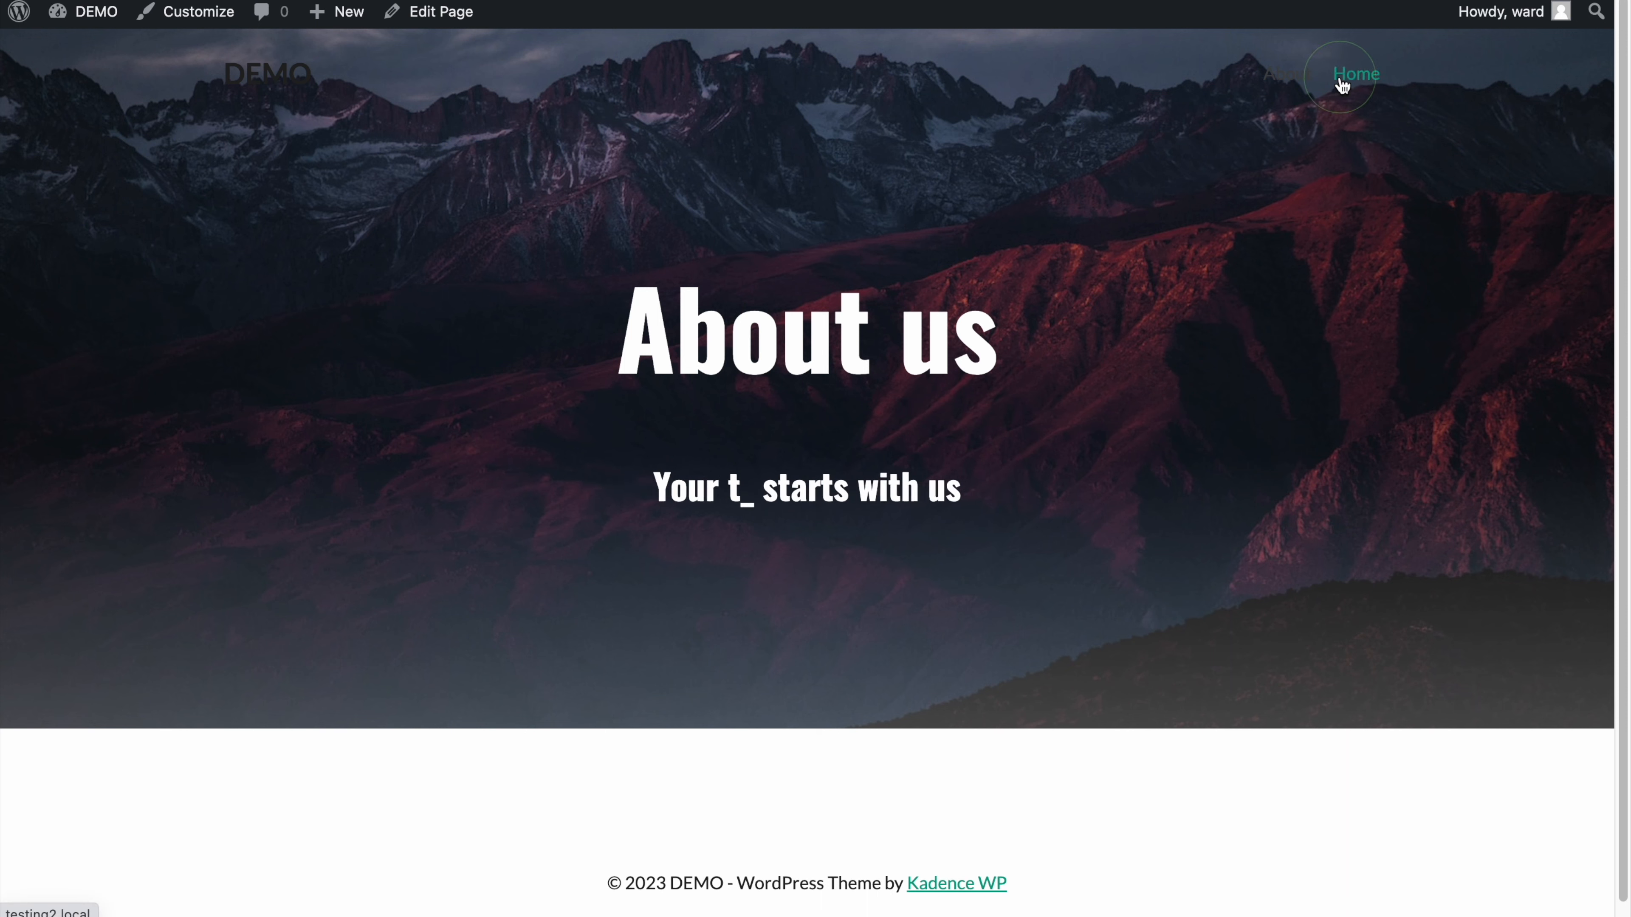
pyautogui.click(1279, 84)
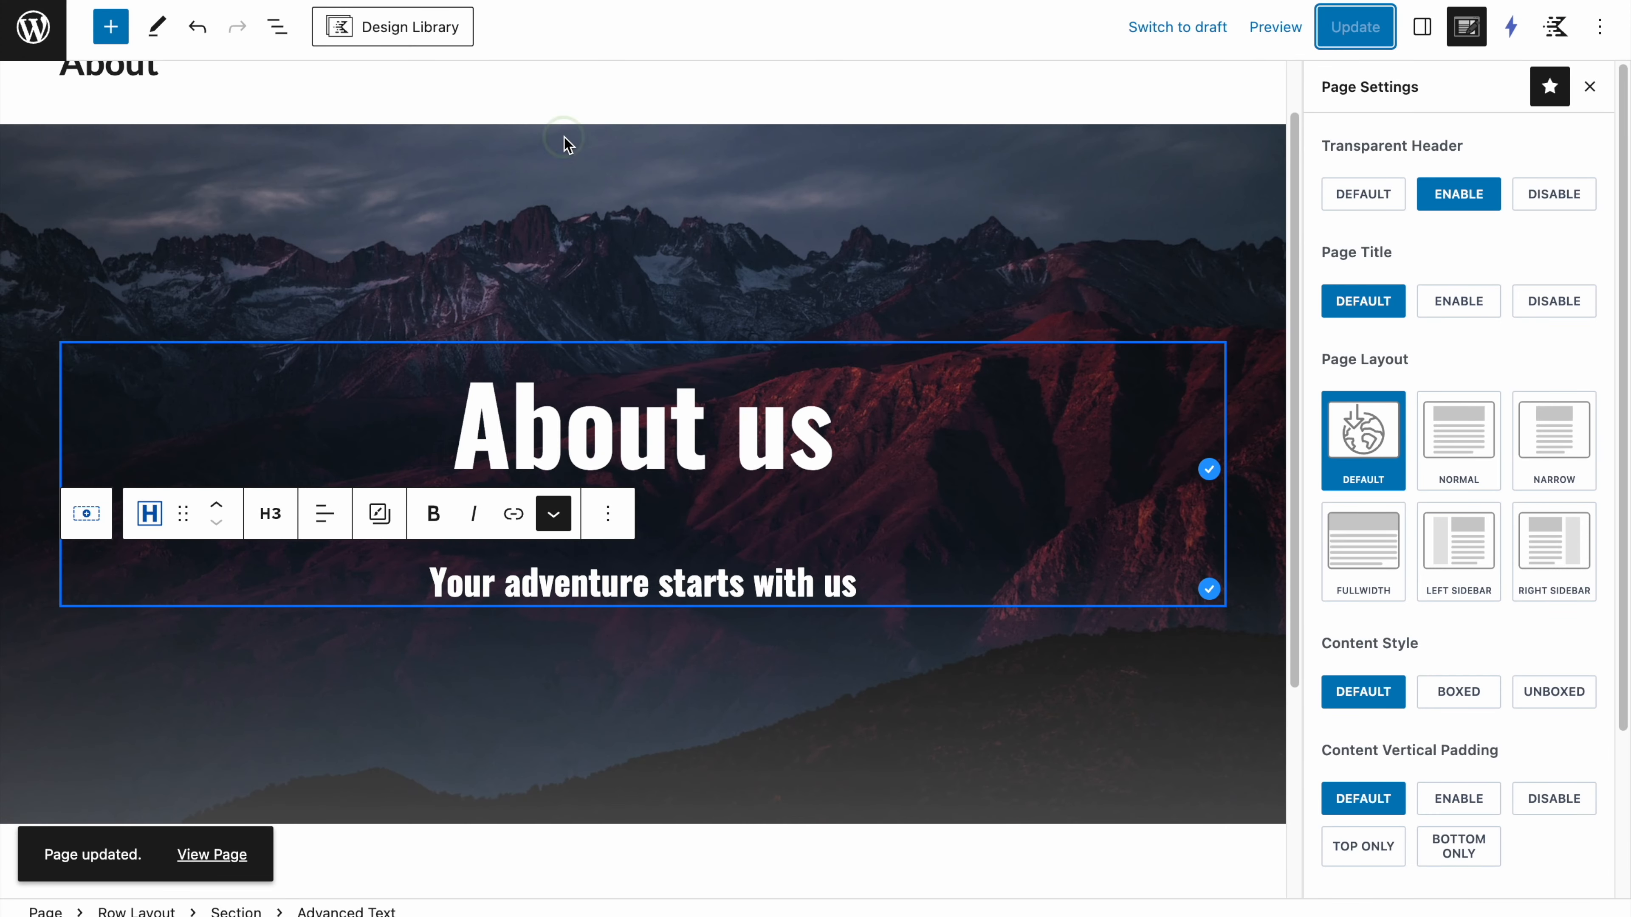
# Step: Open the hero row's background image for replacement and search Unsplash in Instant Images for "mountains"
pyautogui.click(567, 143)
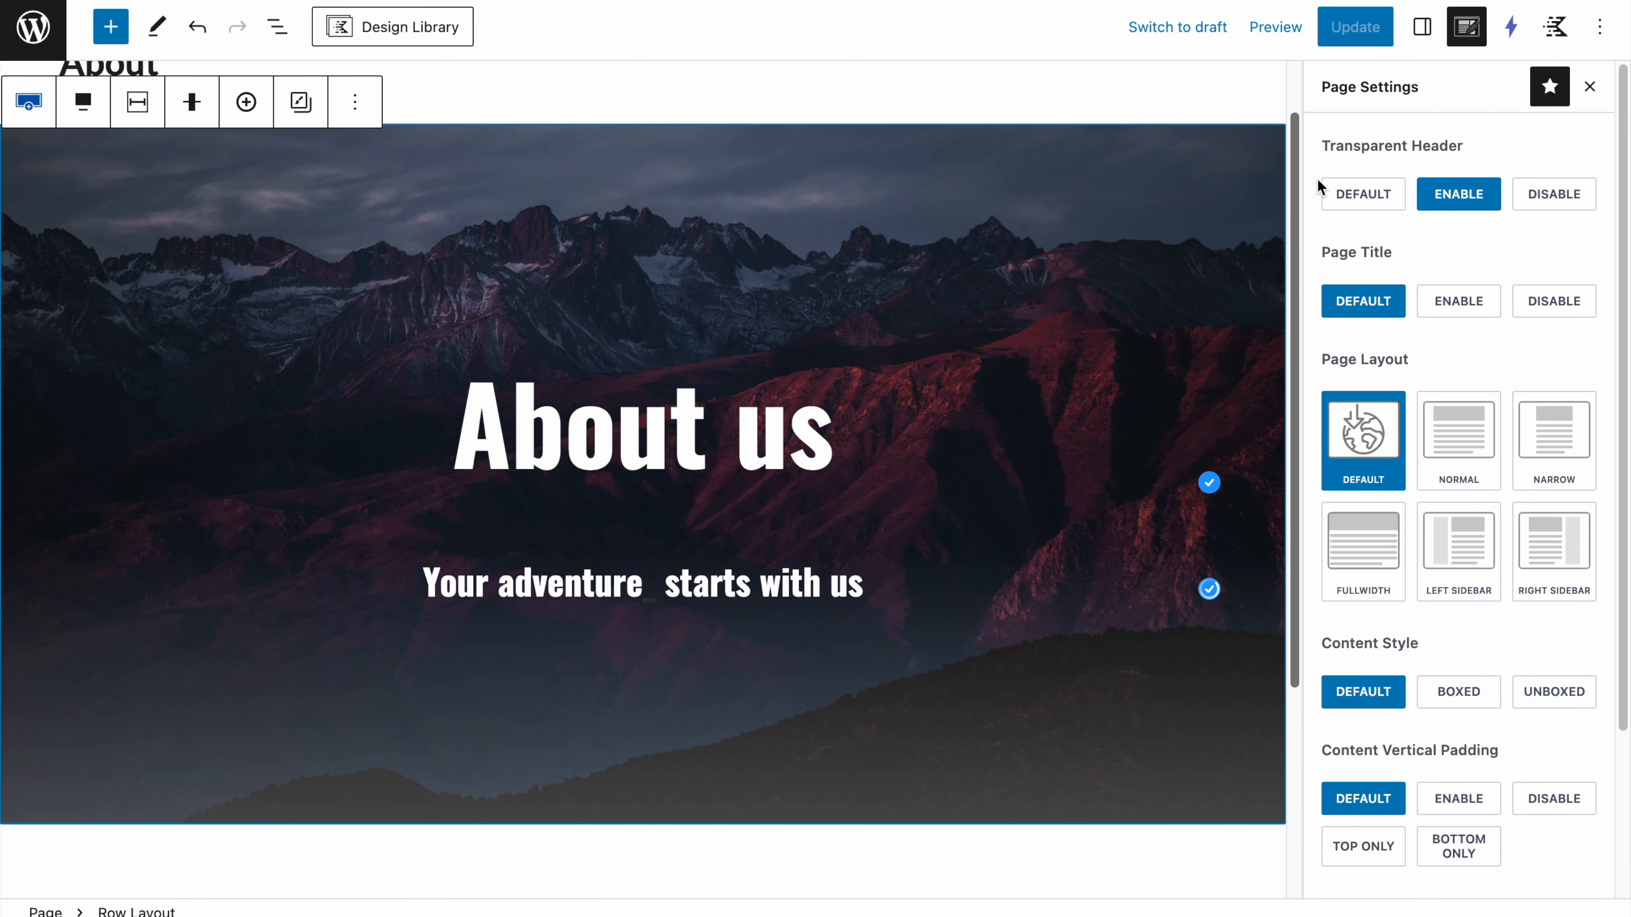
pyautogui.click(1430, 31)
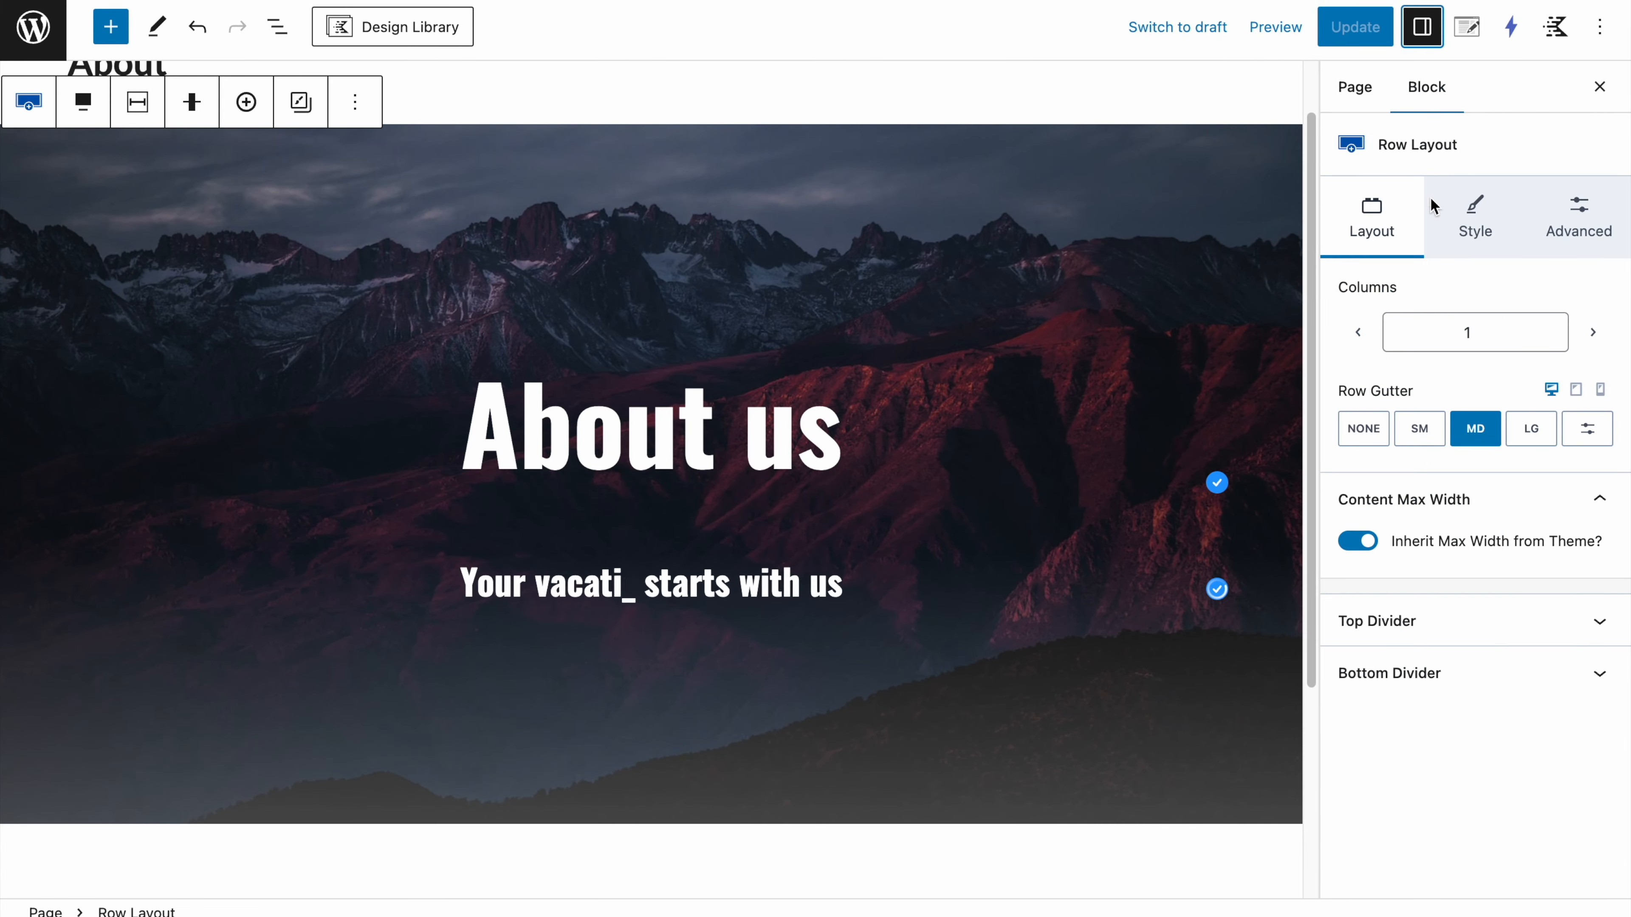
pyautogui.click(1470, 236)
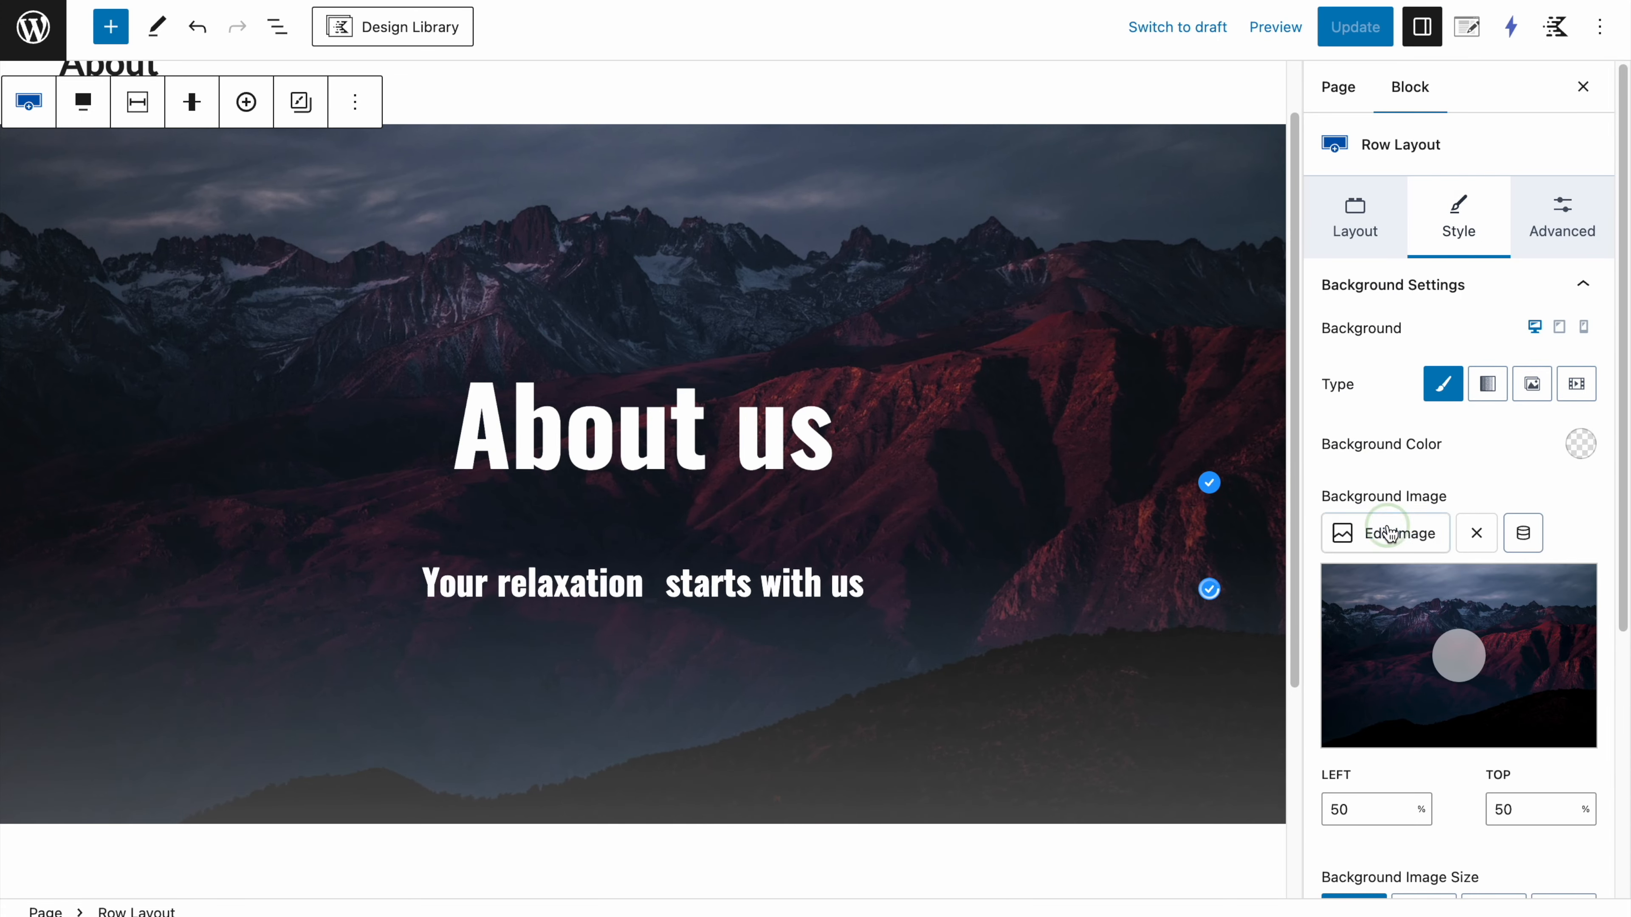
pyautogui.click(1392, 531)
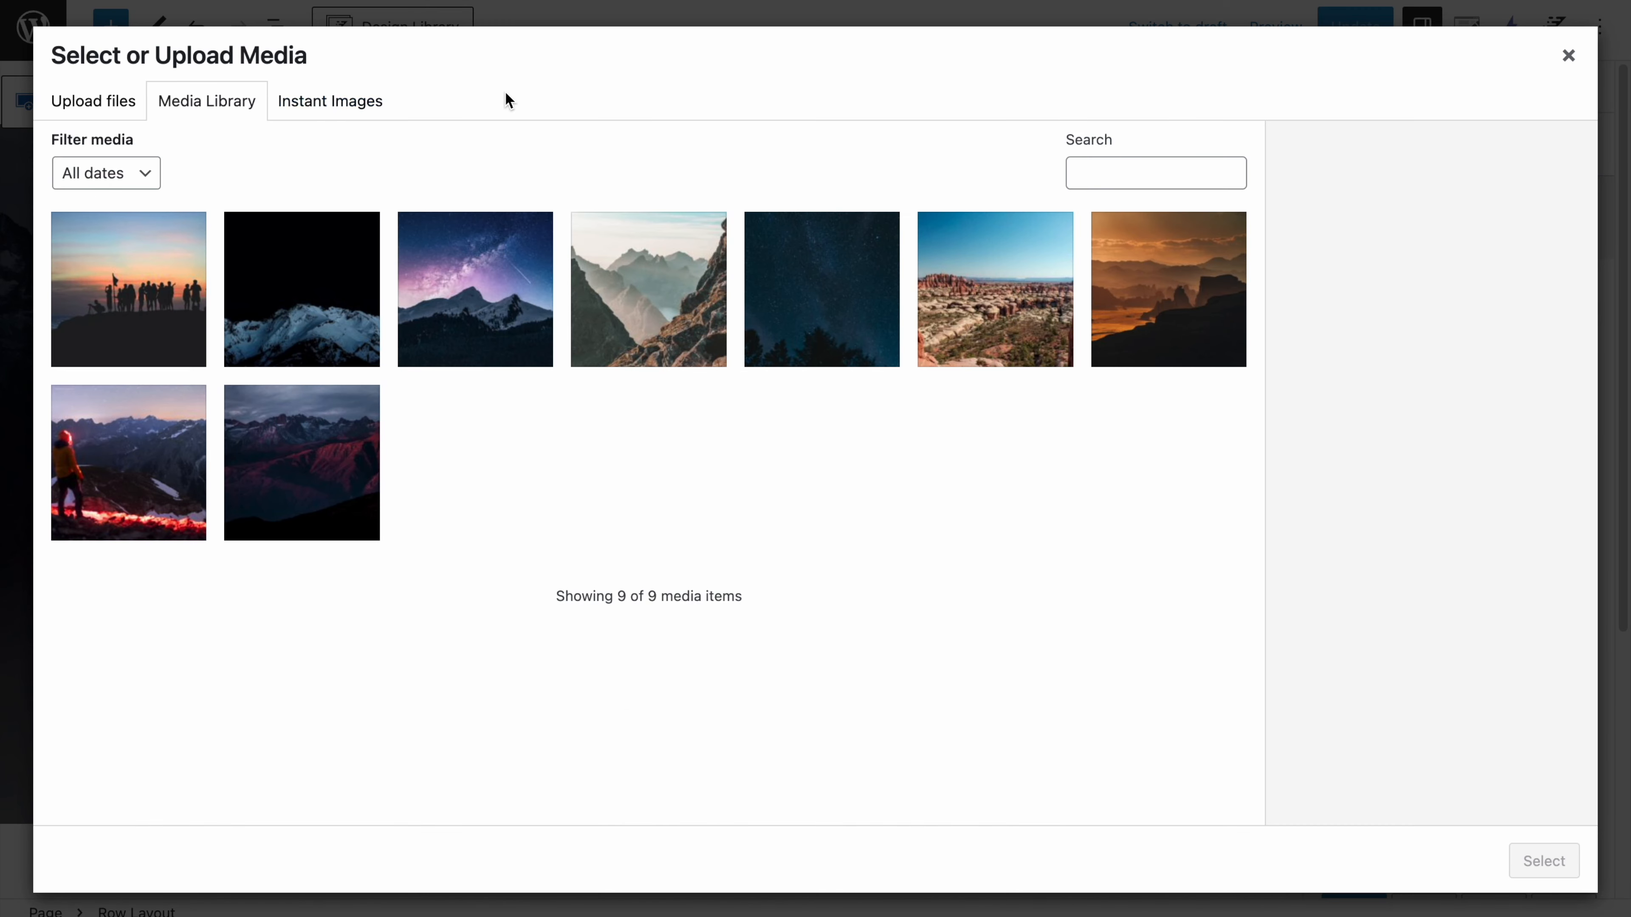
pyautogui.click(333, 101)
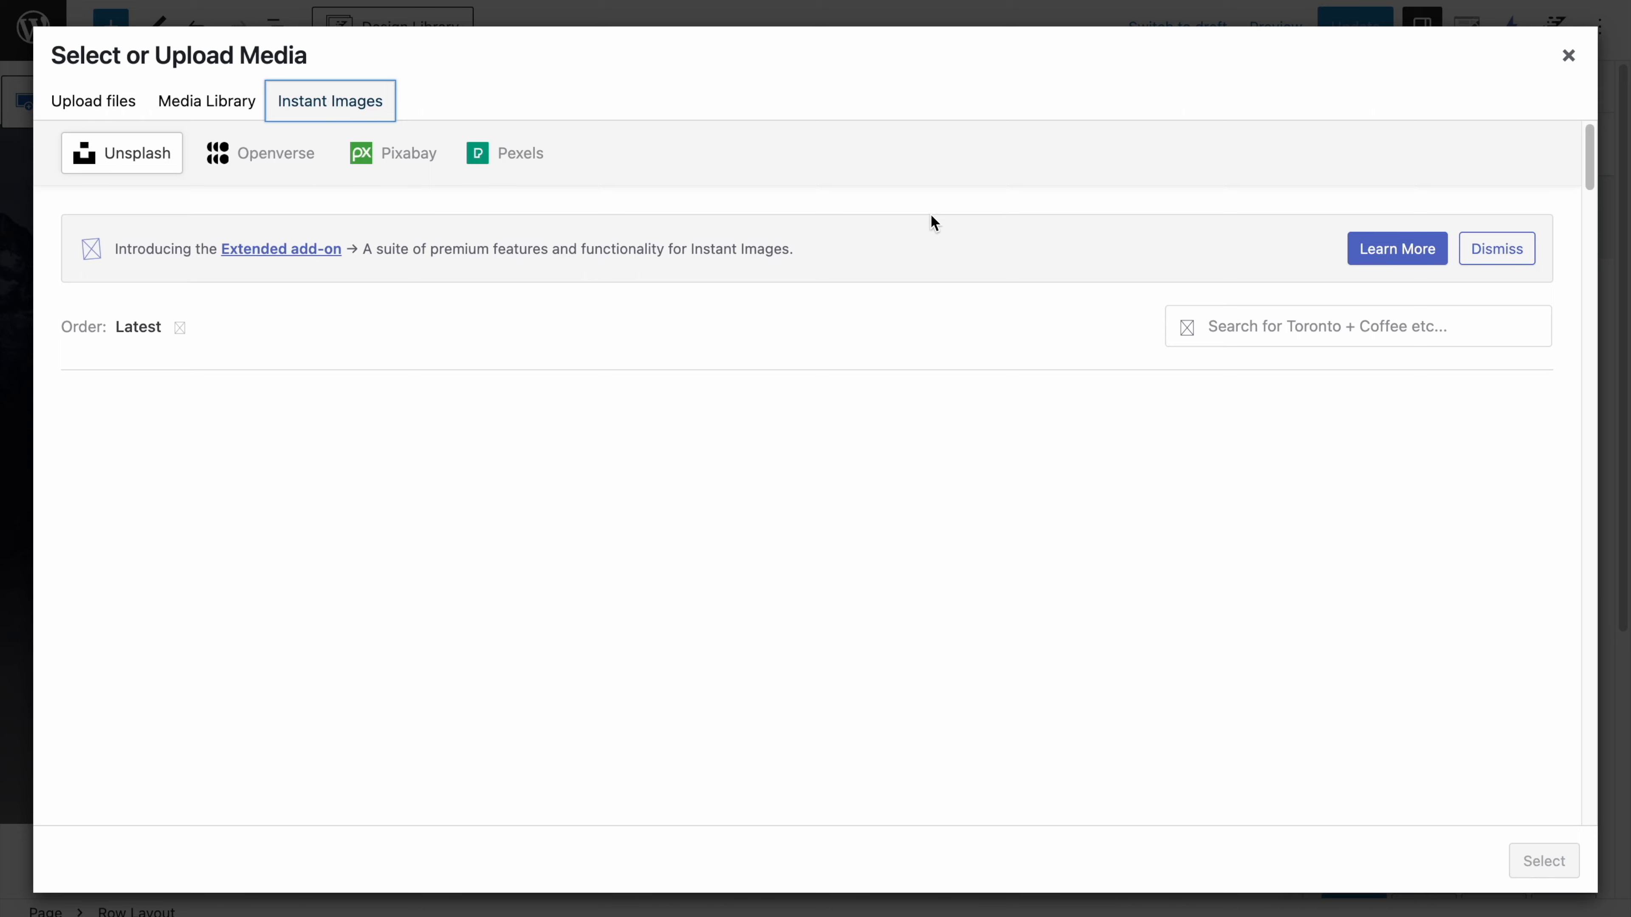
pyautogui.click(1236, 323)
pyautogui.write('mountain')
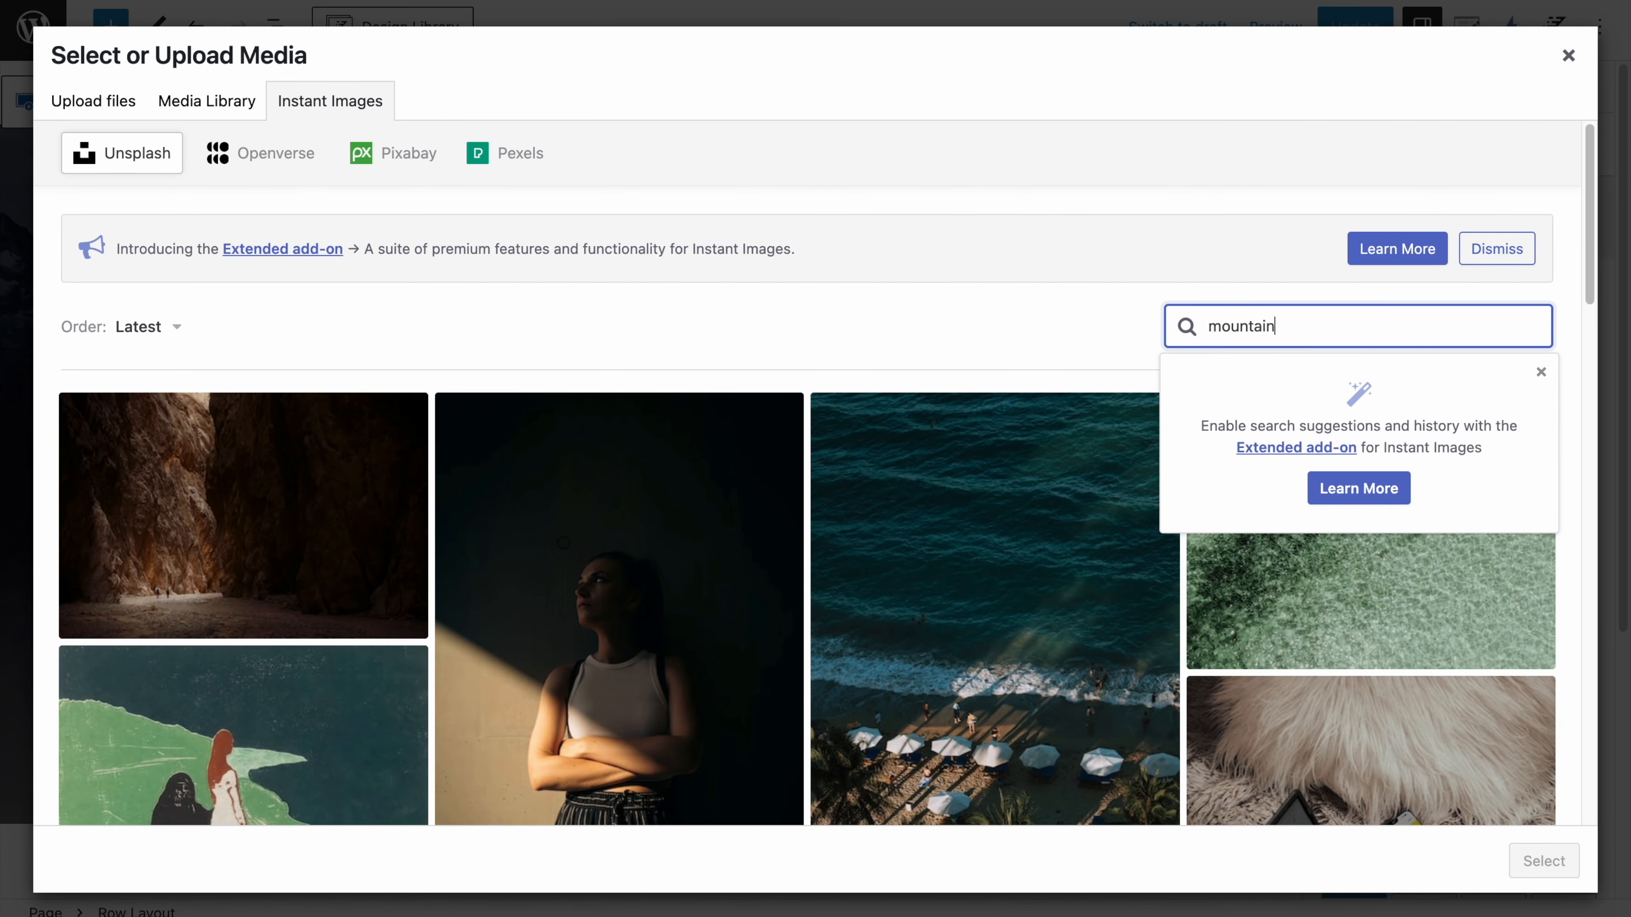
pyautogui.write('s')
pyautogui.press('Return')
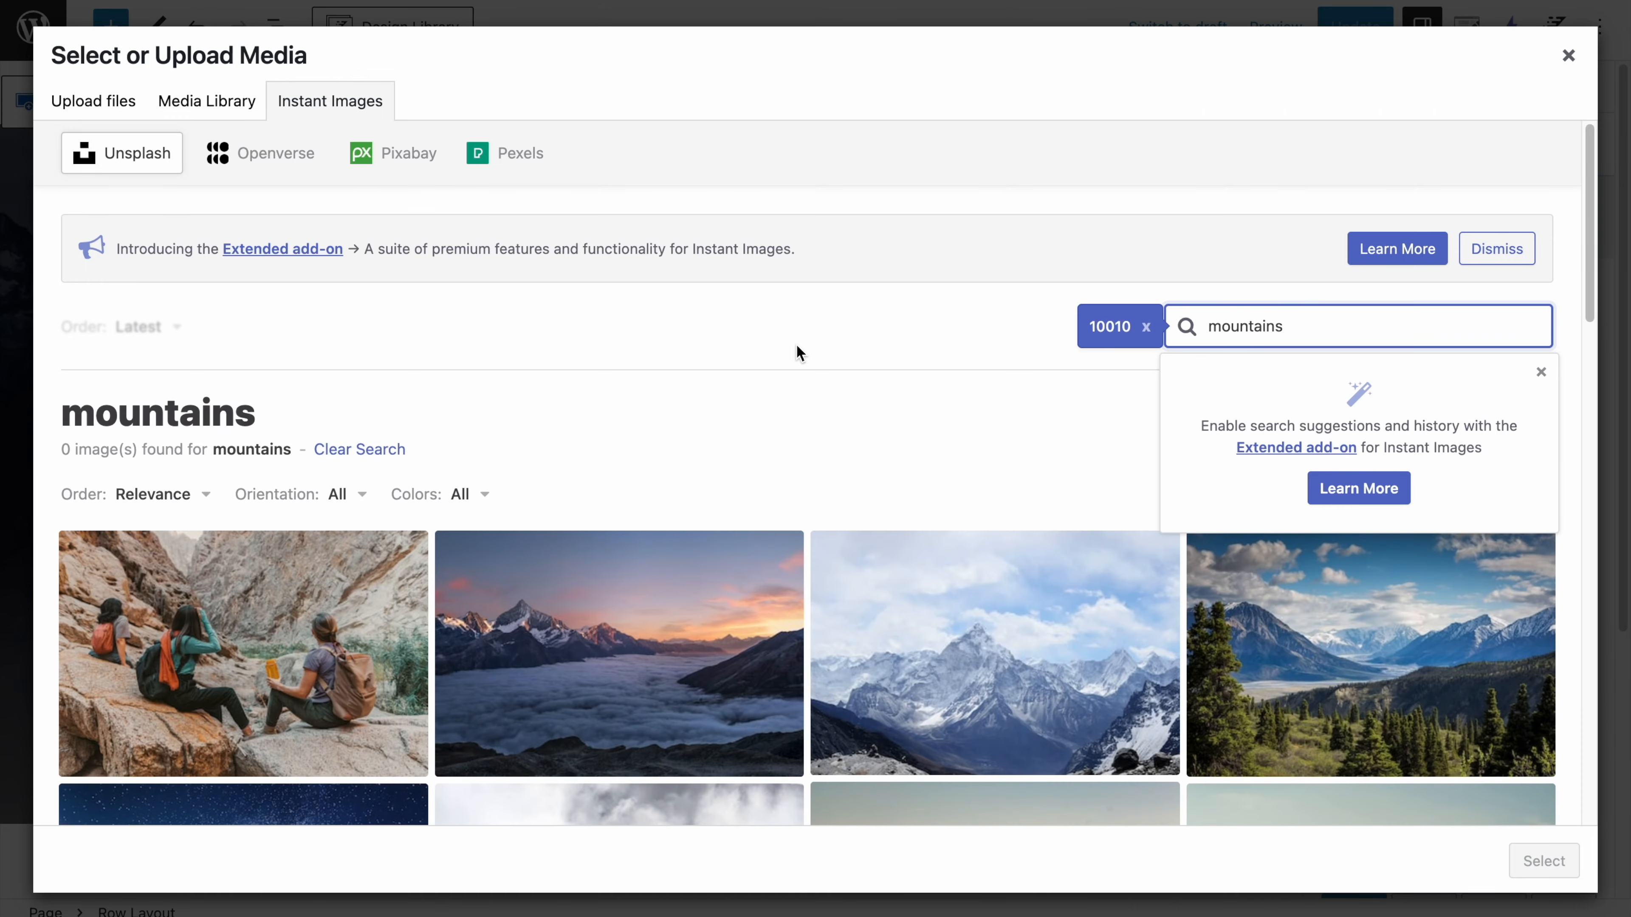
# Step: Browse the mountain photos and set the snowy mountain under a purple starry sky as the hero row's background image
pyautogui.scroll(-5, 797, 346)
pyautogui.scroll(-6, 798, 354)
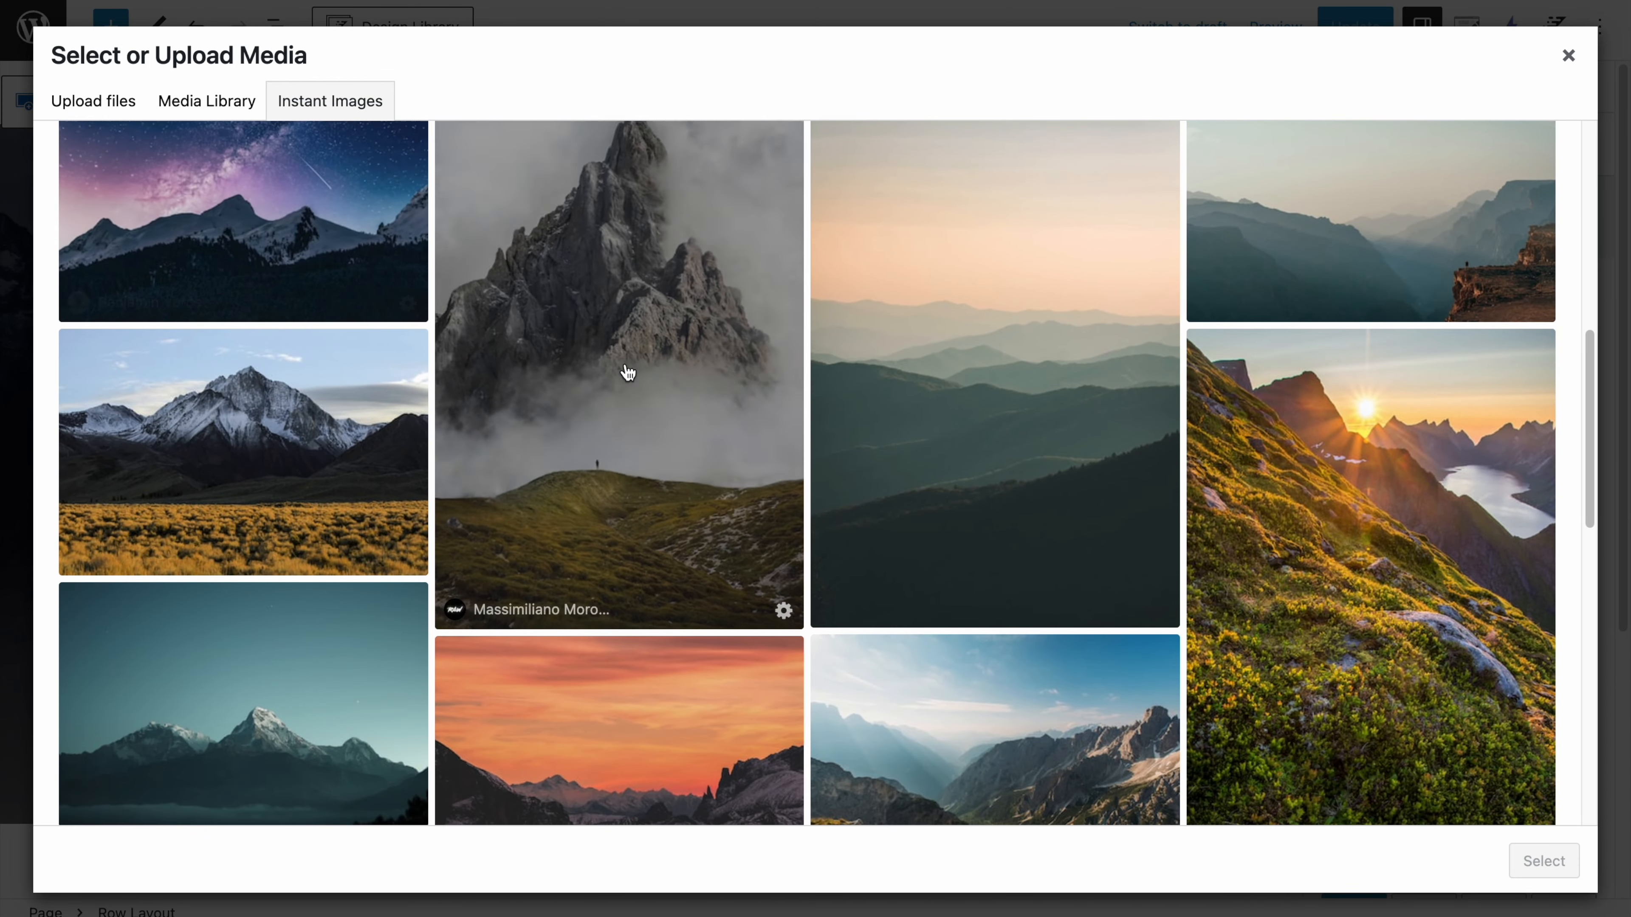
pyautogui.scroll(-10, 626, 372)
pyautogui.scroll(2, 628, 371)
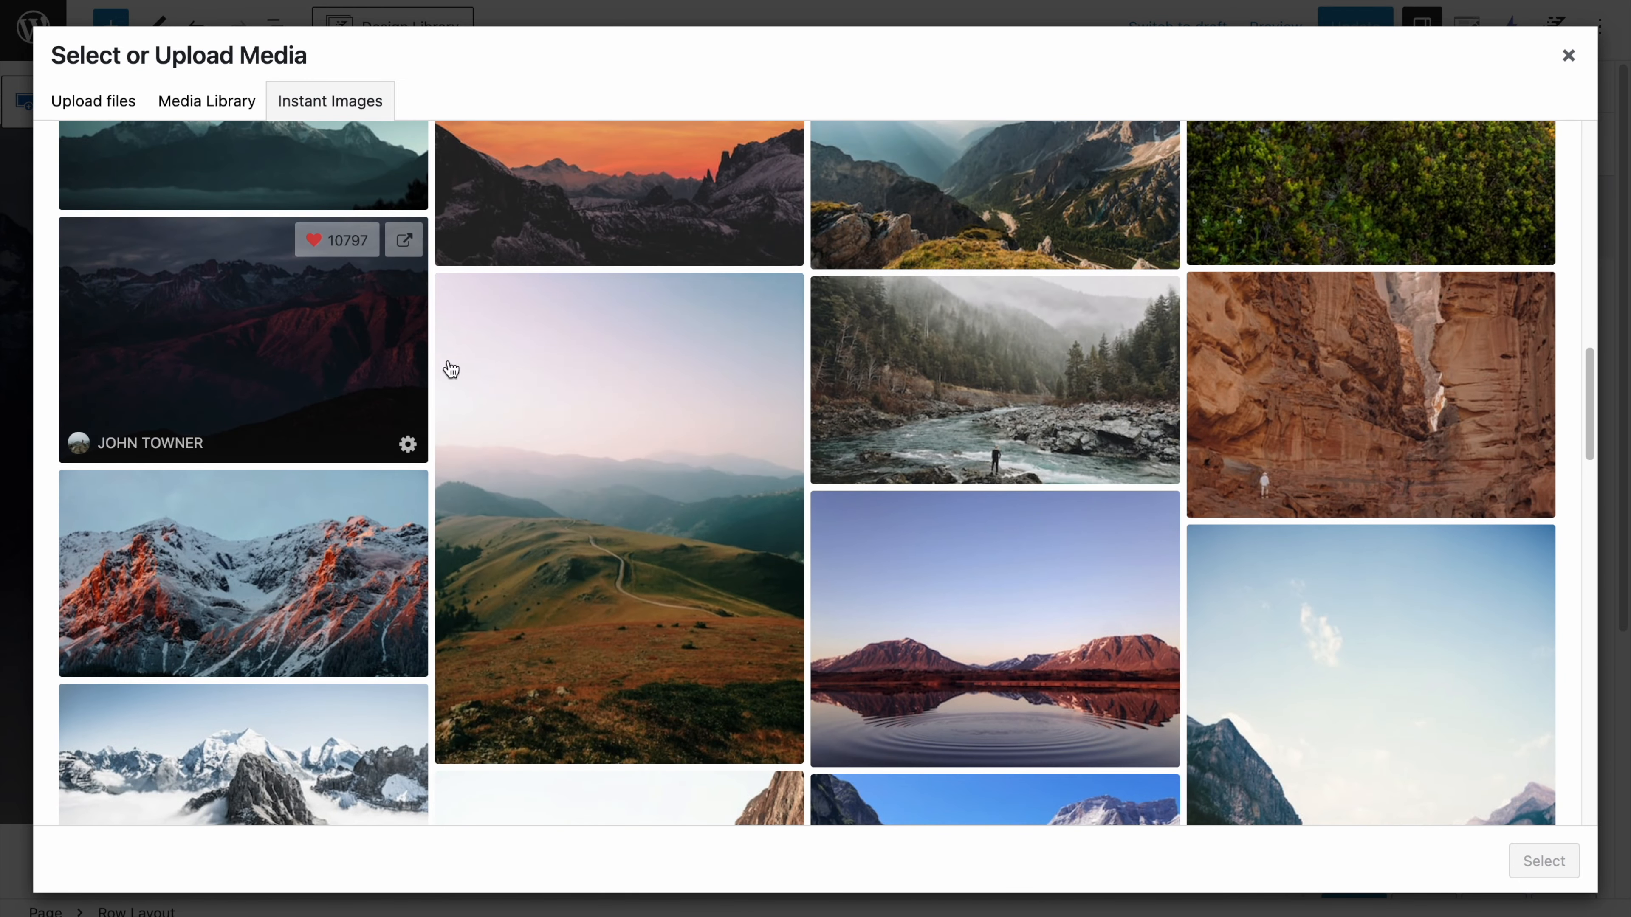
pyautogui.scroll(10, 667, 376)
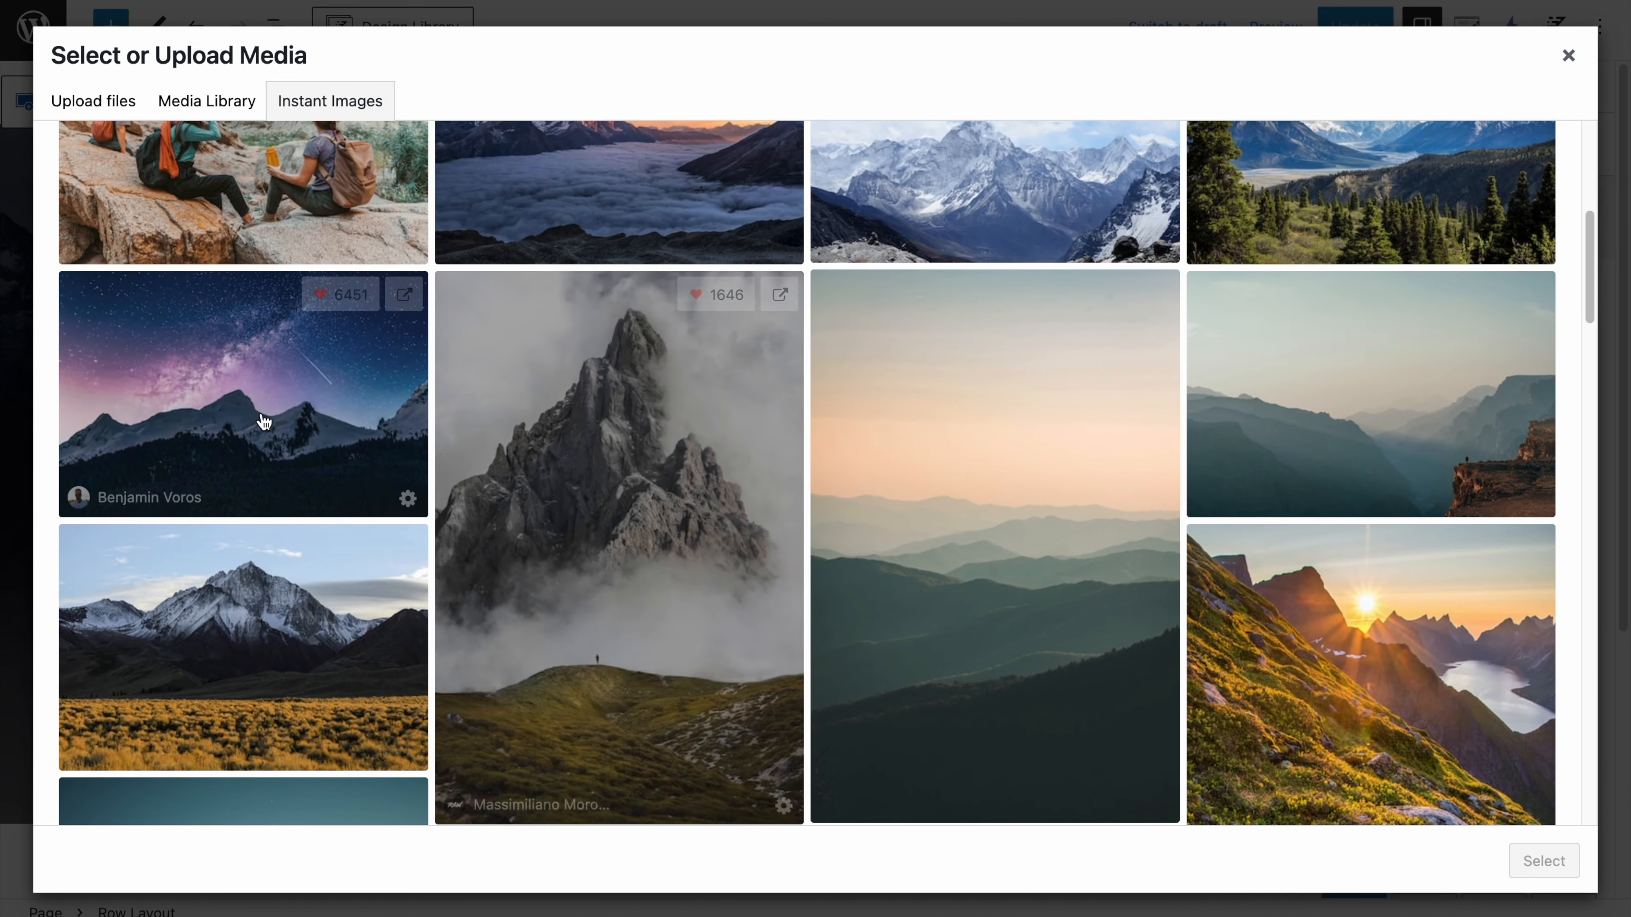
pyautogui.click(263, 419)
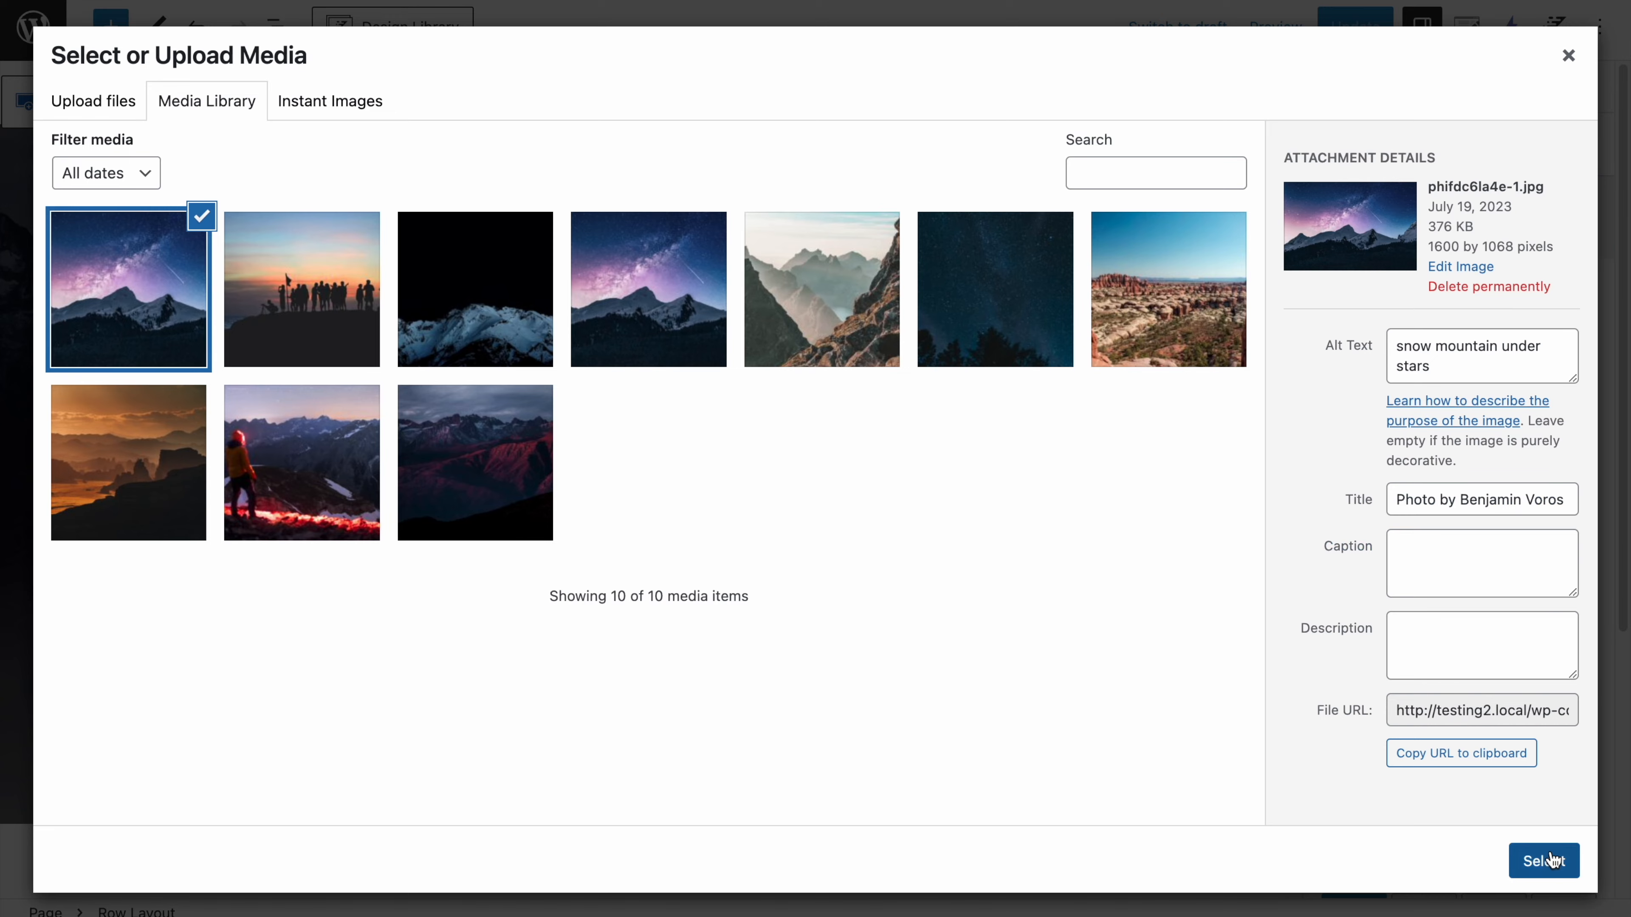
pyautogui.click(1551, 859)
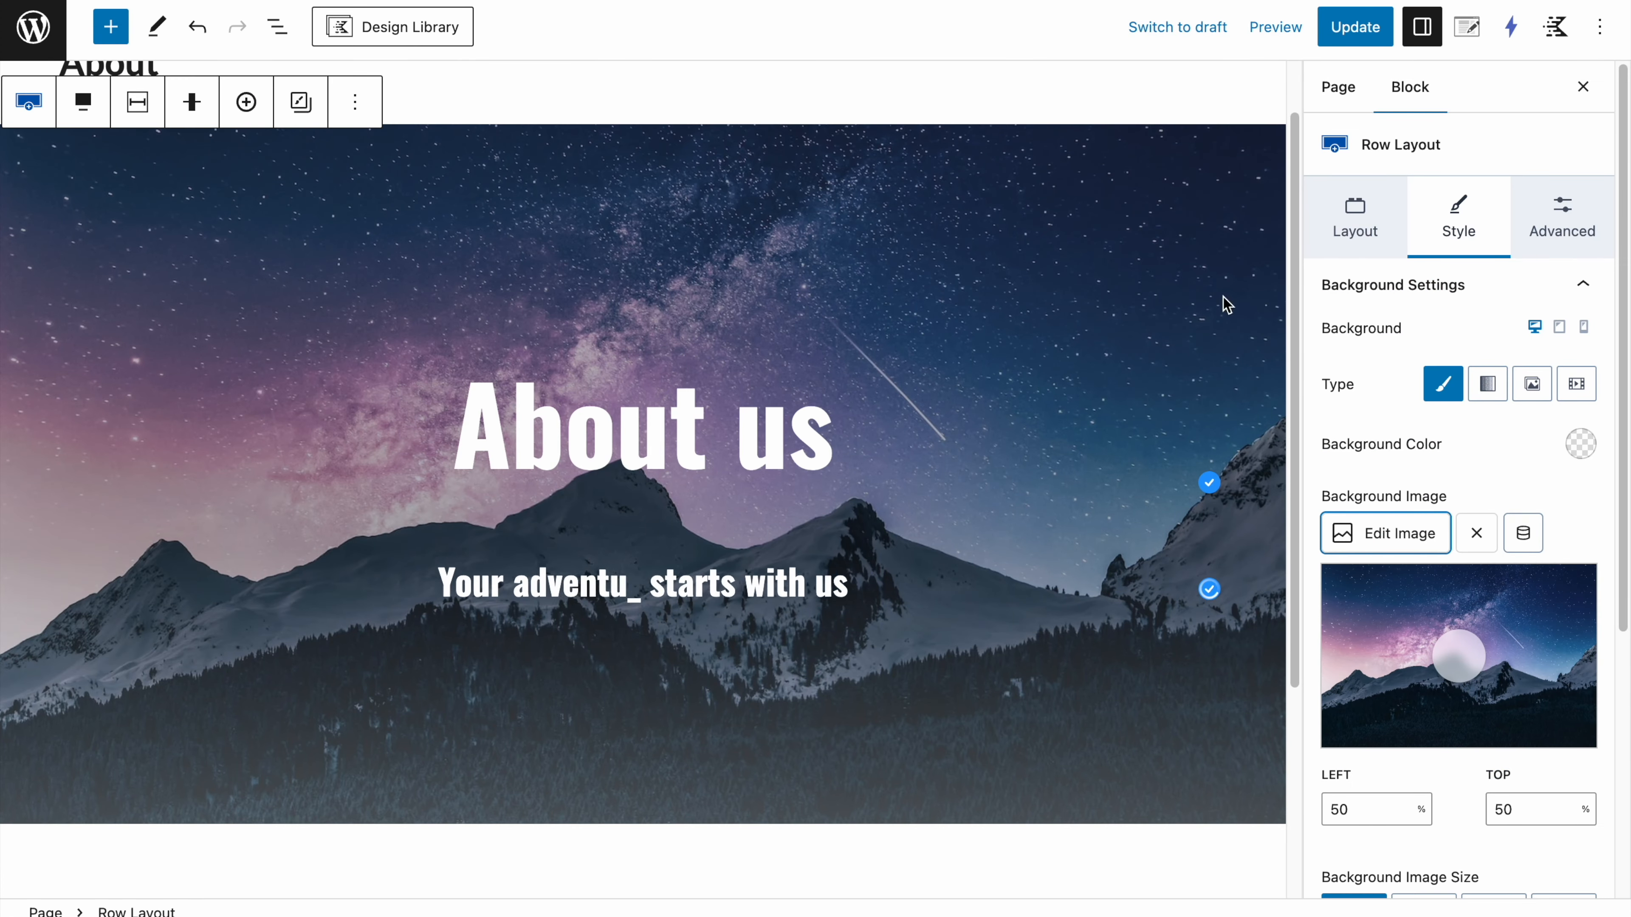
# Step: Set the hero row's background overlay to a solid color at 45 opacity and check the updated page on the live site
pyautogui.scroll(-6, 1474, 690)
pyautogui.click(1470, 734)
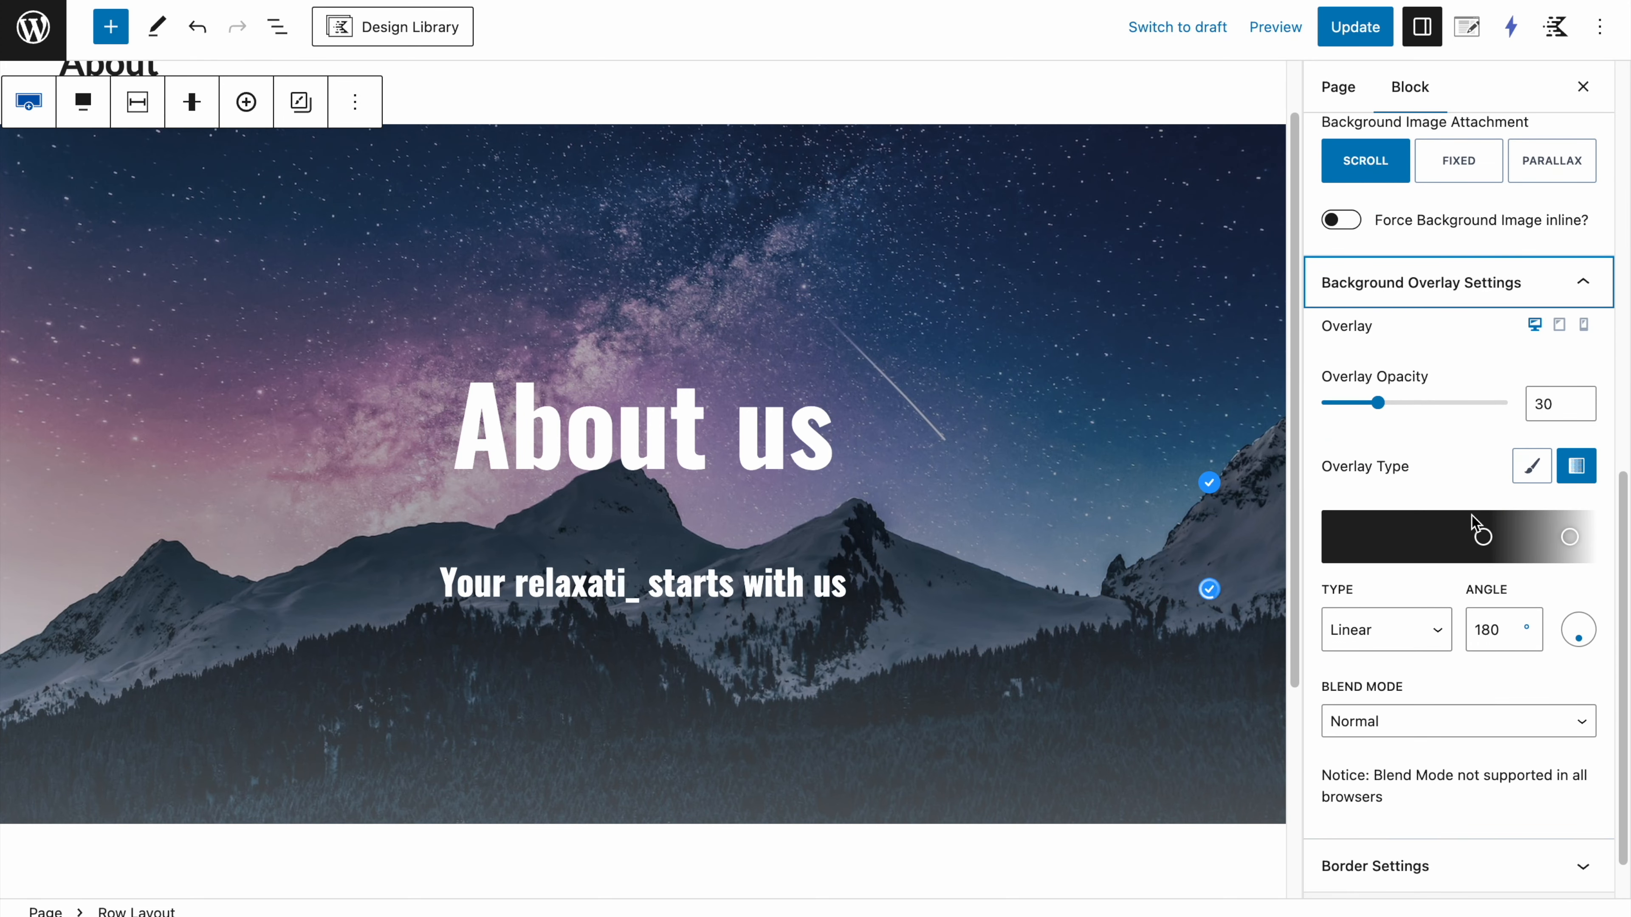
pyautogui.click(1532, 467)
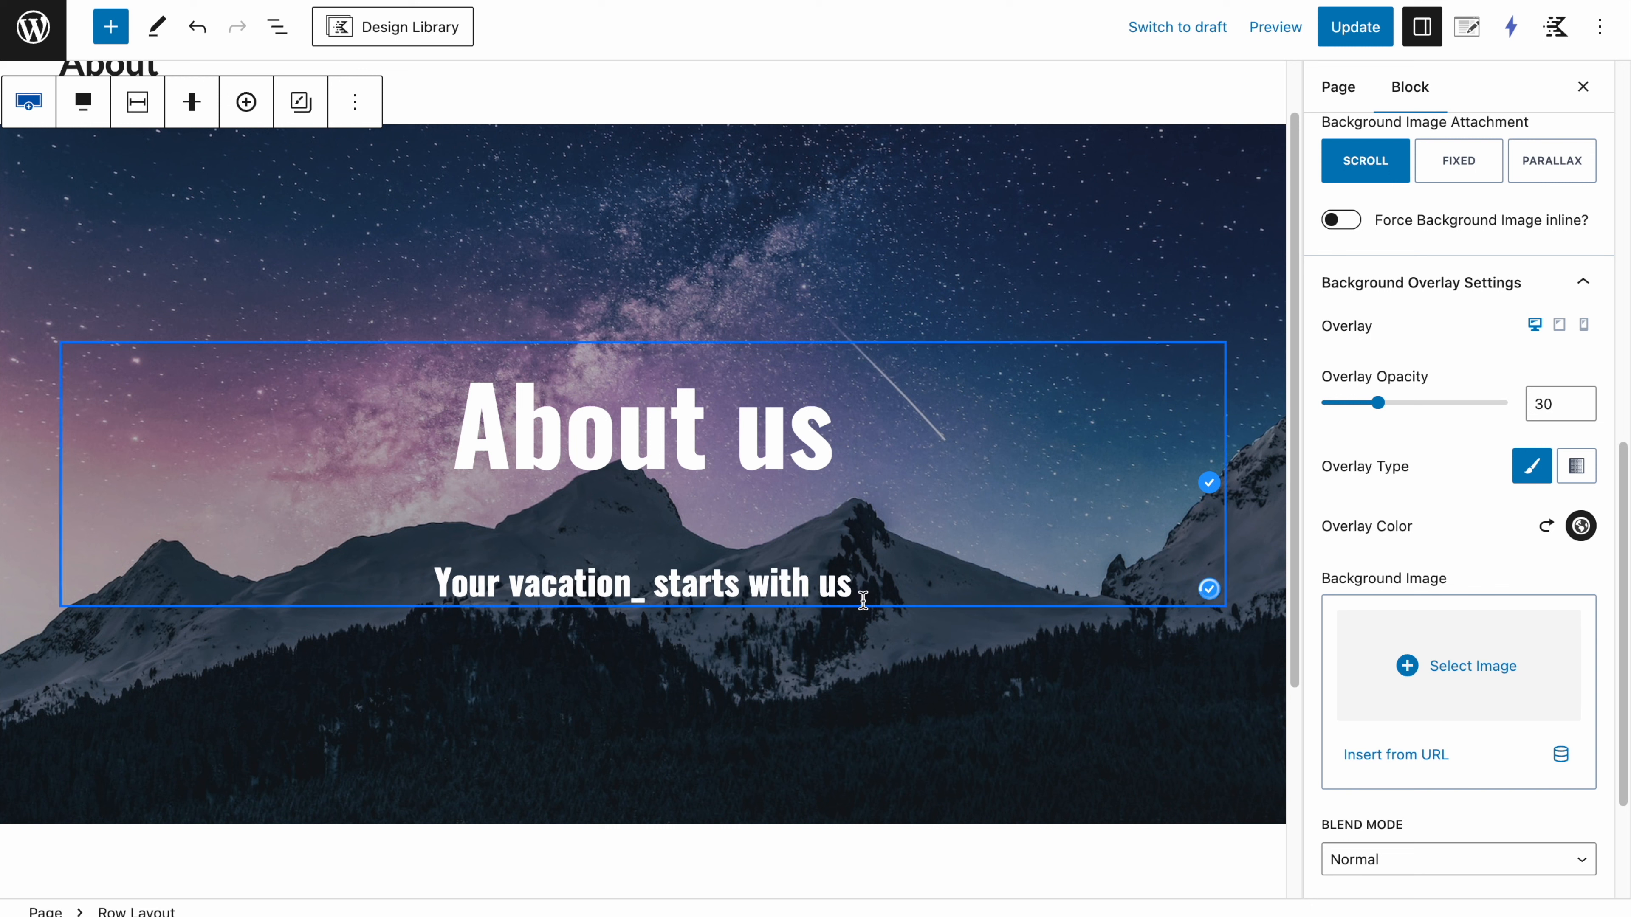
pyautogui.moveTo(1376, 404); pyautogui.dragTo(1407, 406)
pyautogui.click(1361, 27)
pyautogui.hotkey('ctrl', 'Tab')
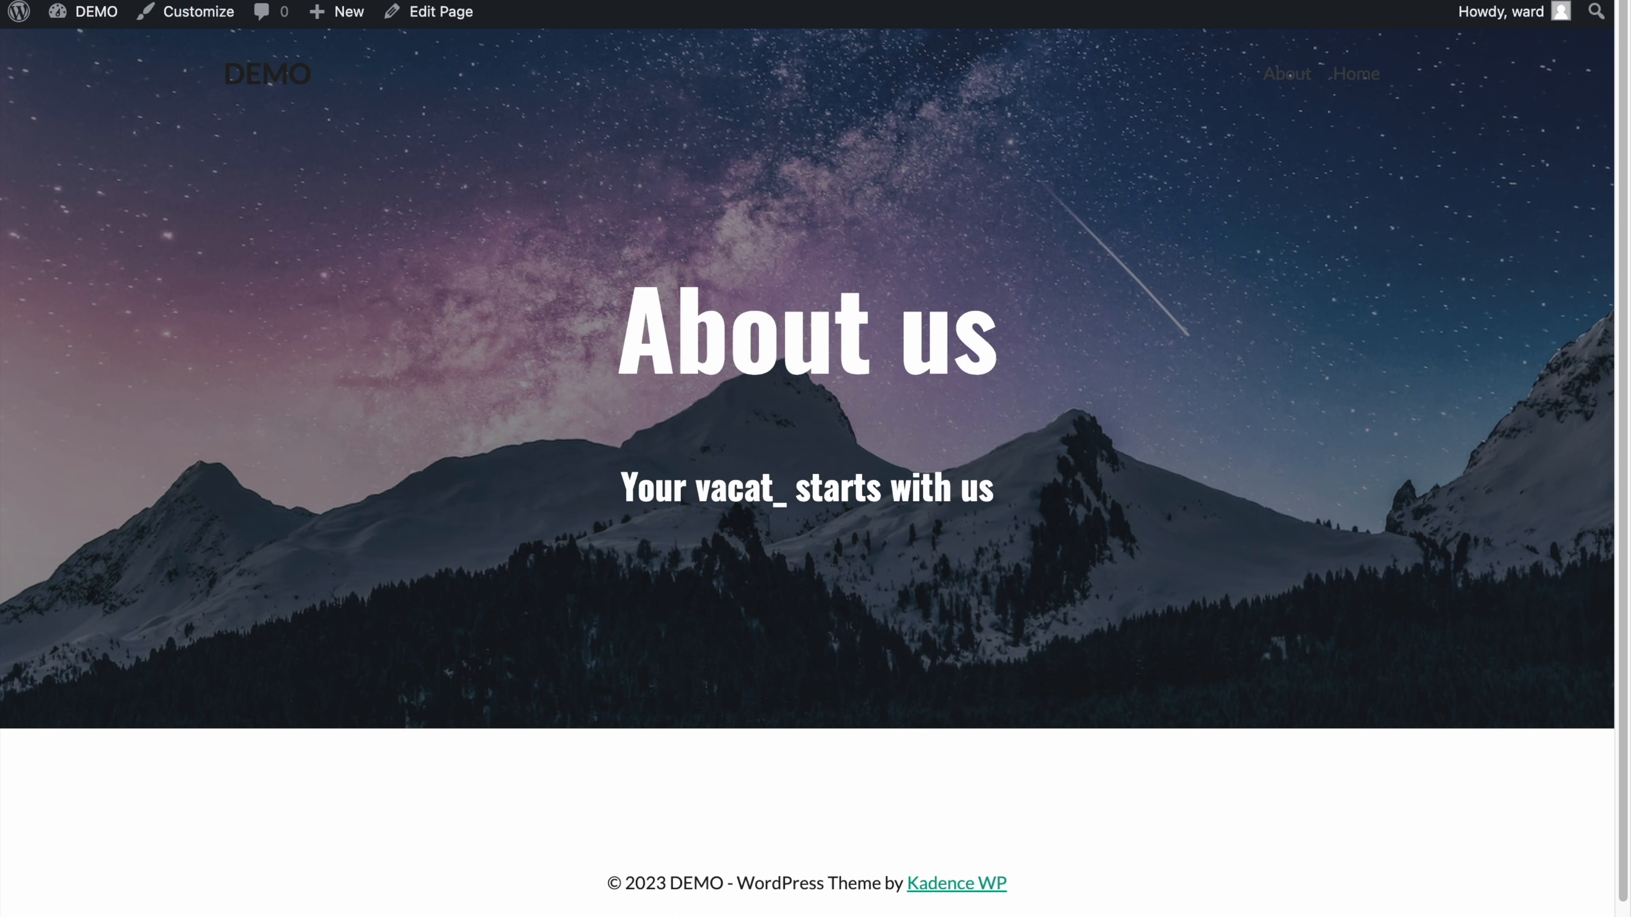
pyautogui.hotkey('ctrl', 'Tab')
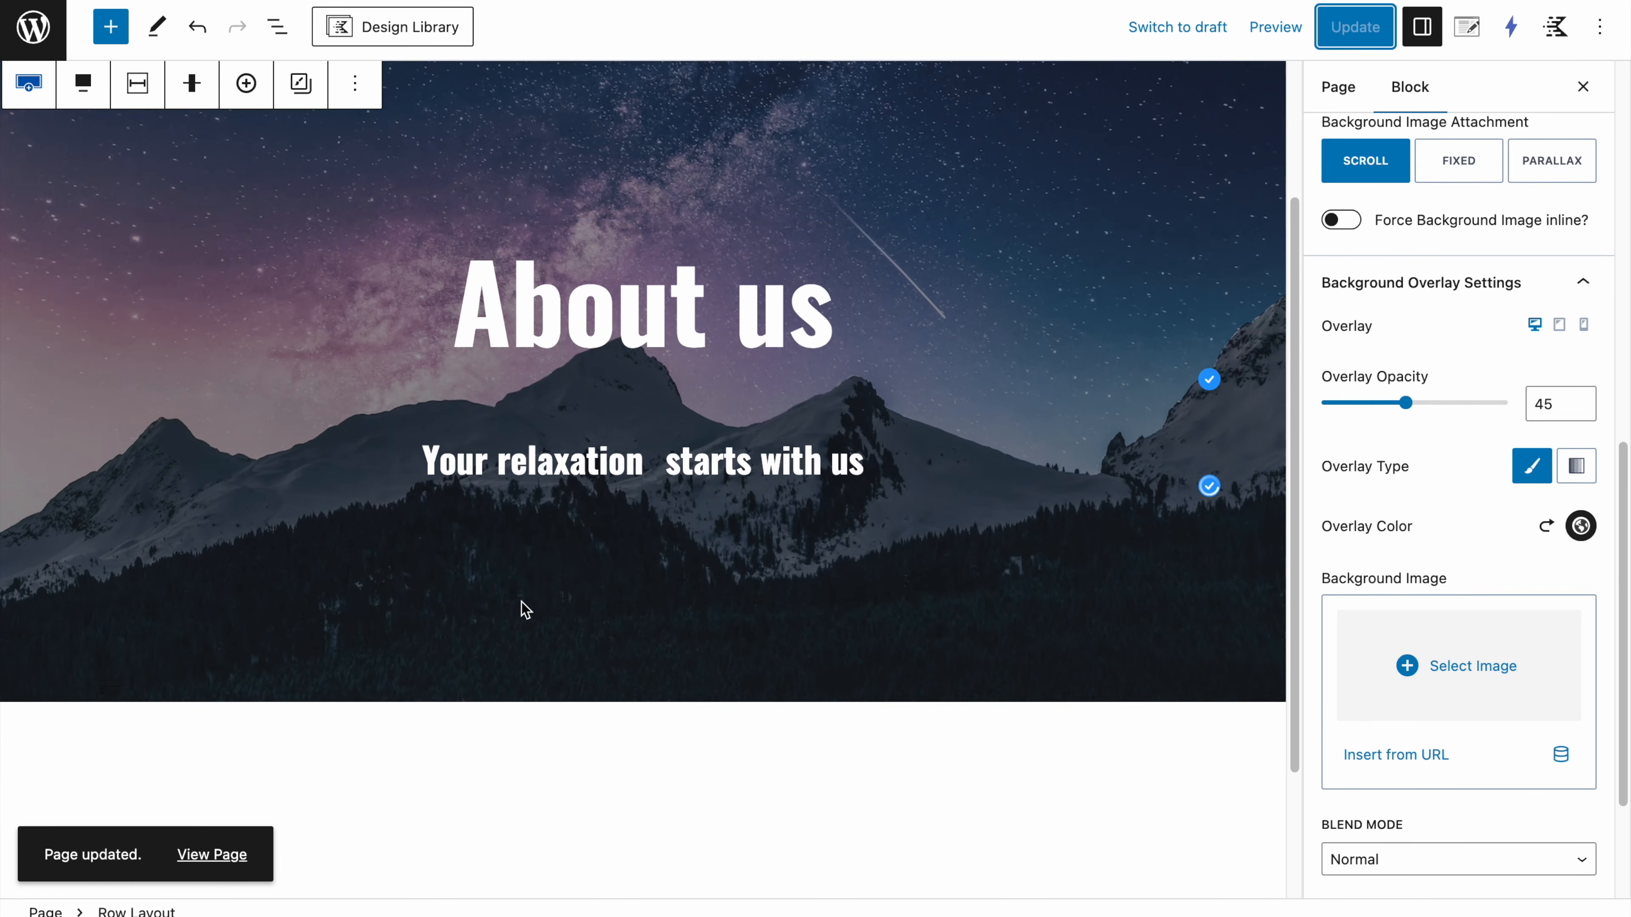
# Step: Insert a single-column Row Layout below the hero with a second section added to it, and show the page's block list
pyautogui.scroll(-3, 525, 609)
pyautogui.click(637, 609)
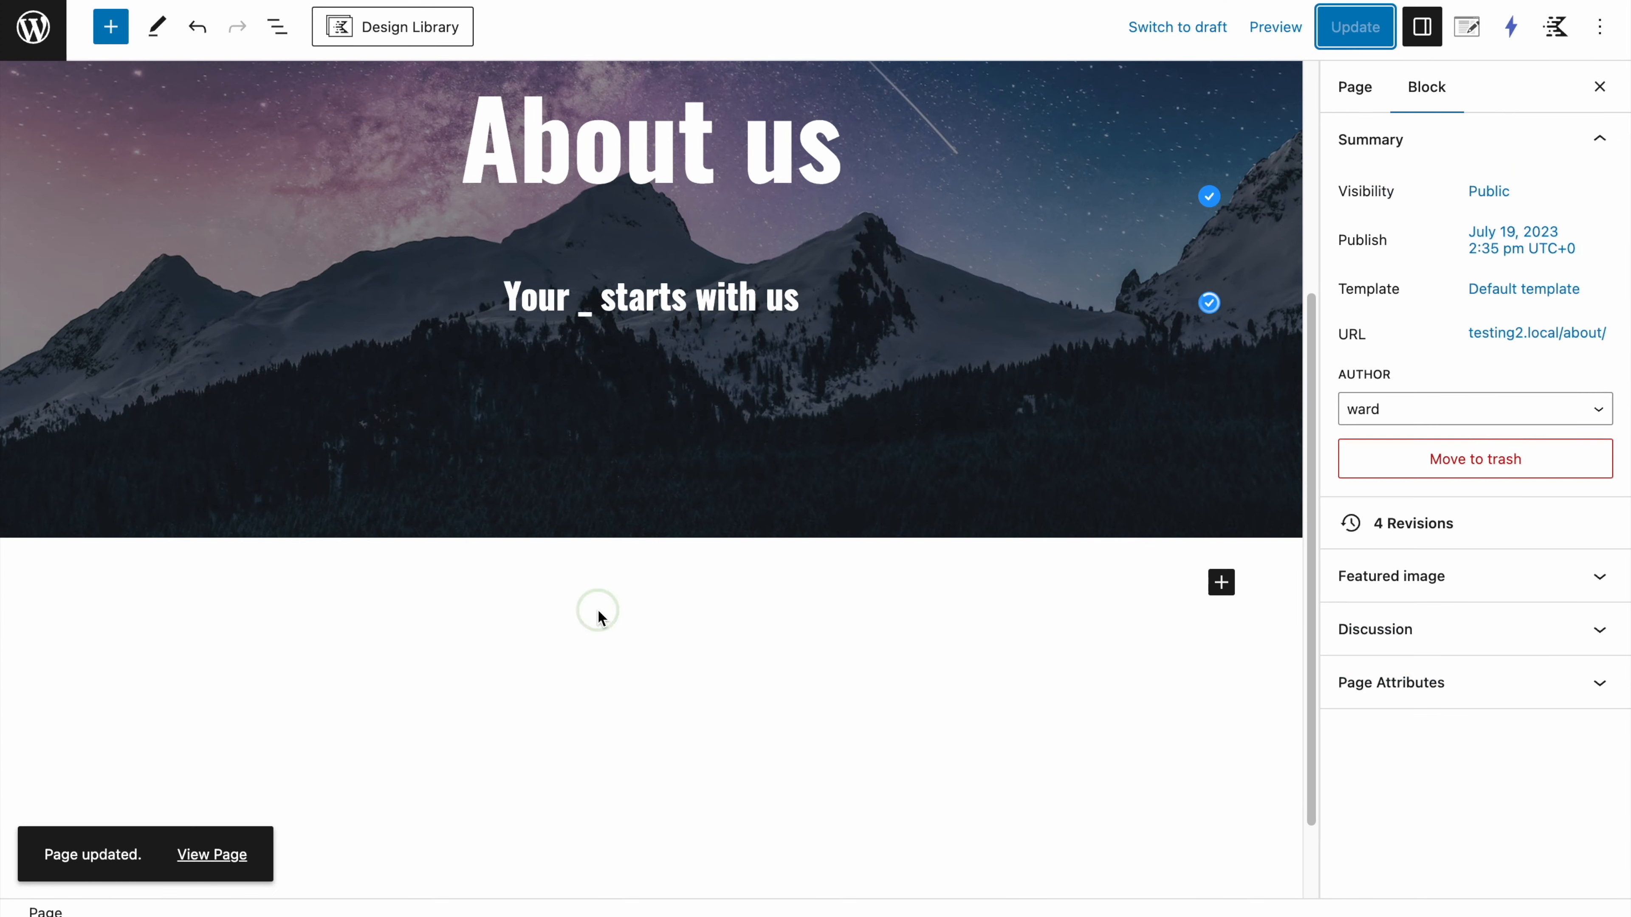
pyautogui.click(1222, 583)
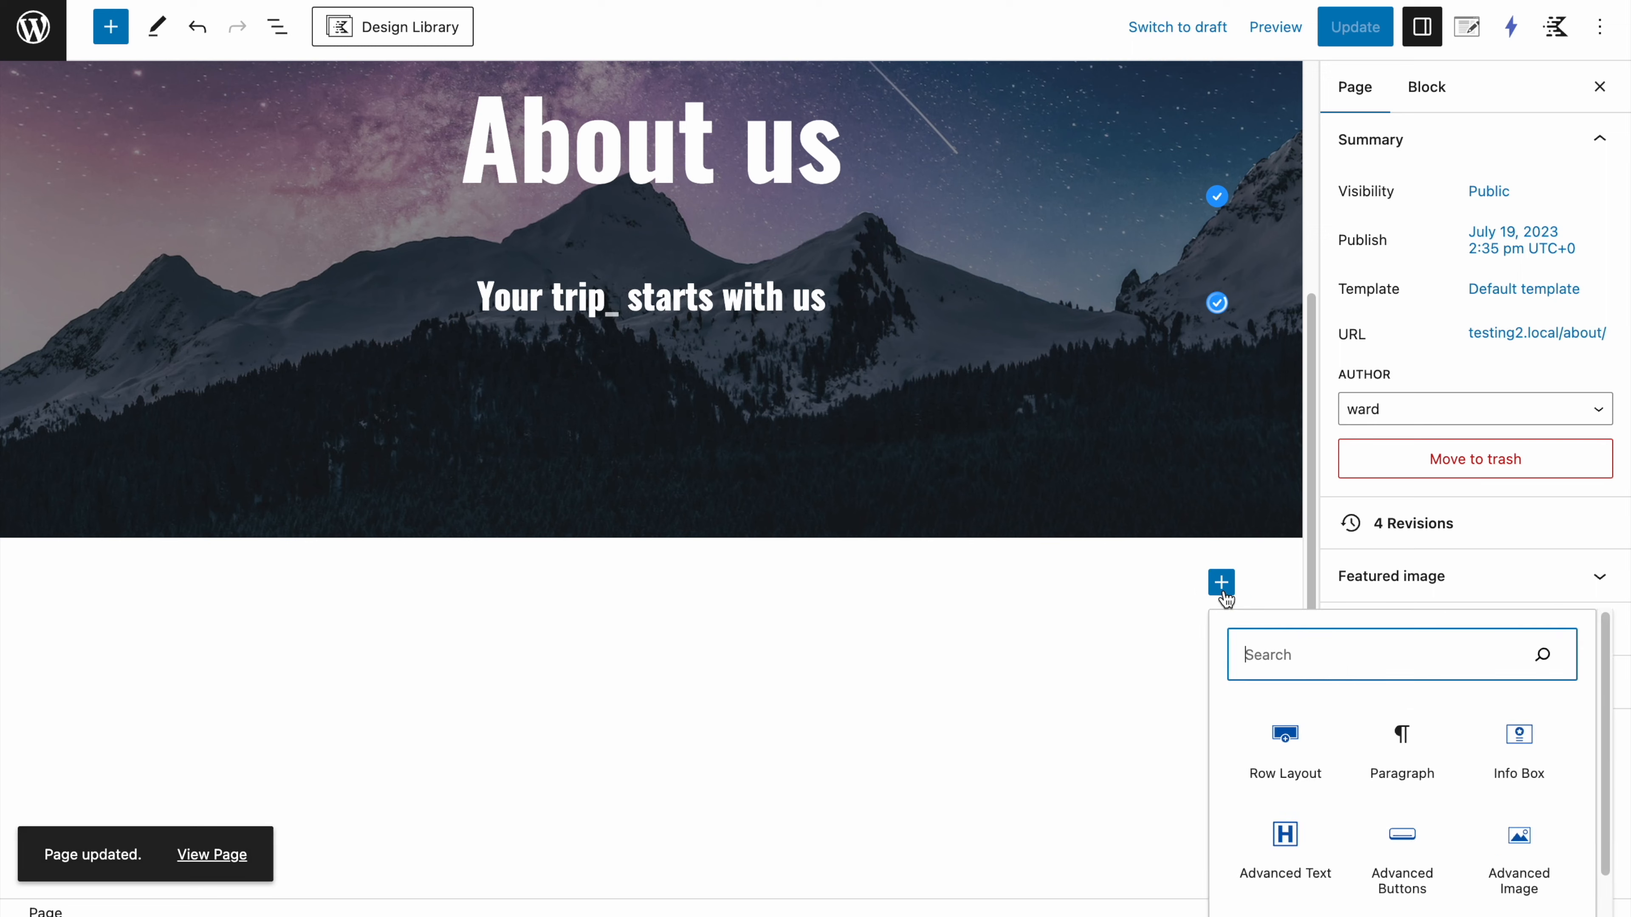
pyautogui.click(1288, 751)
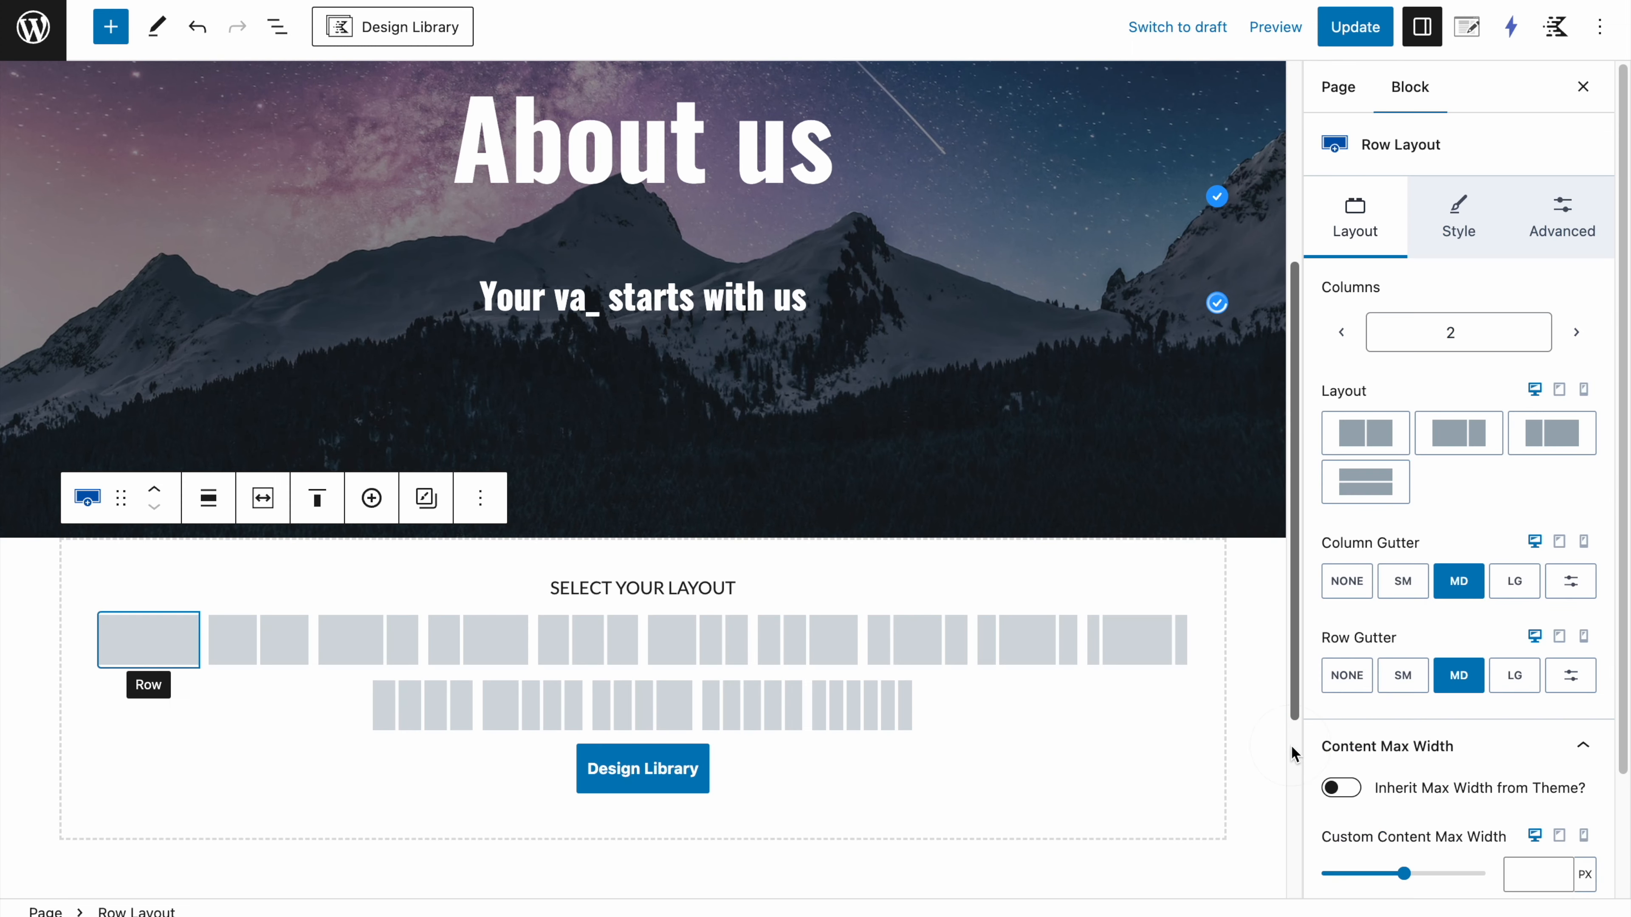
pyautogui.click(124, 615)
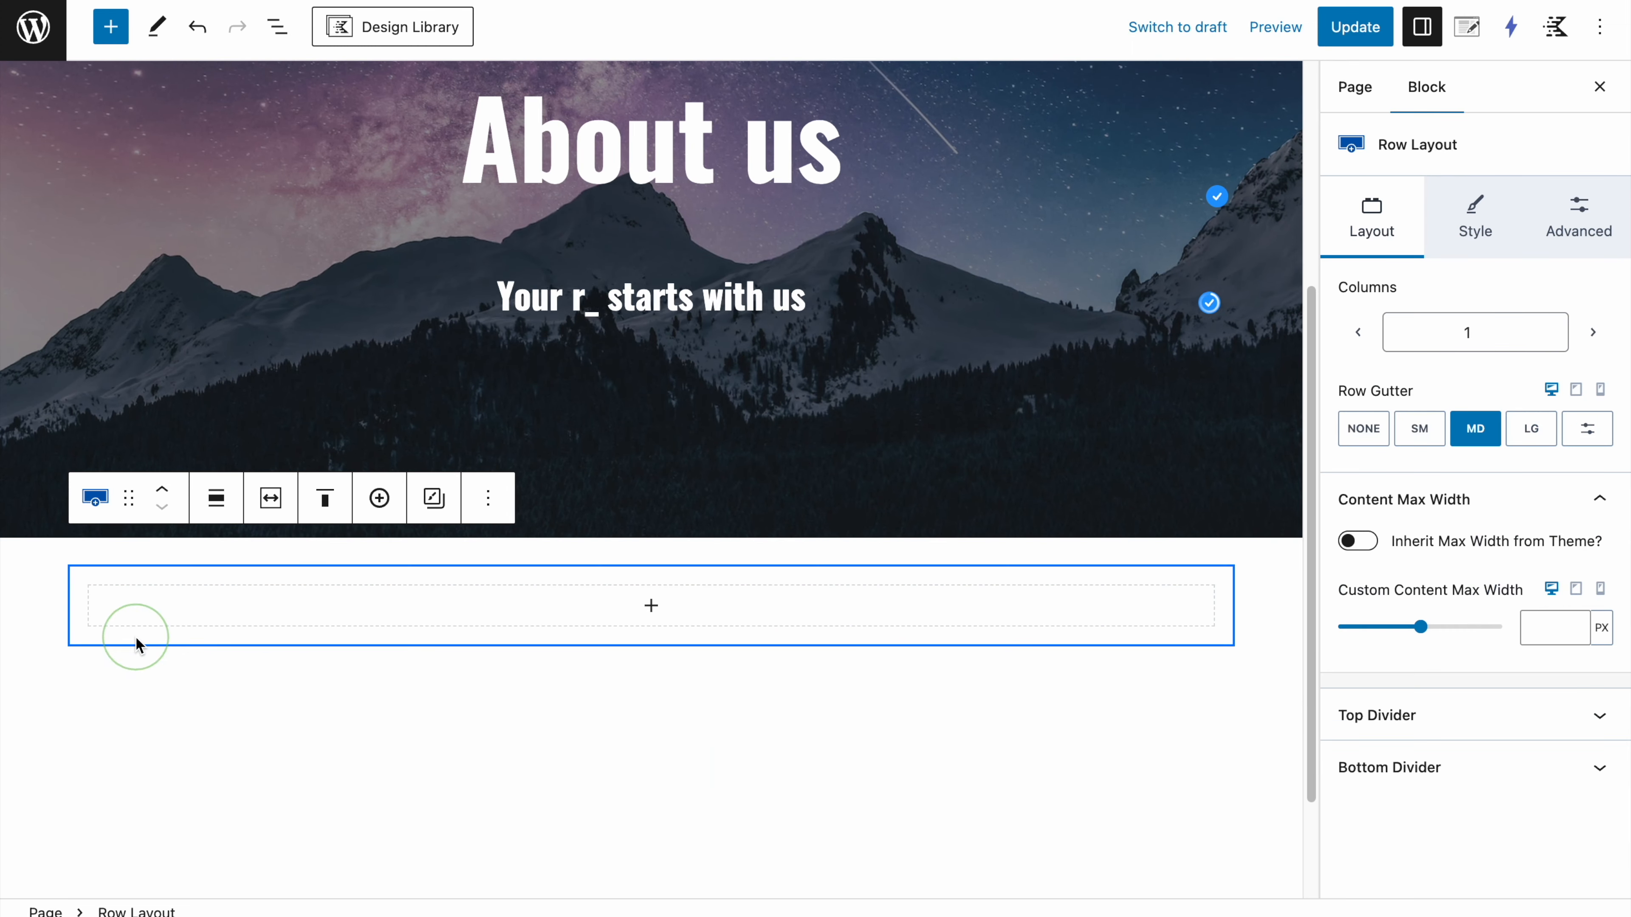
pyautogui.click(374, 499)
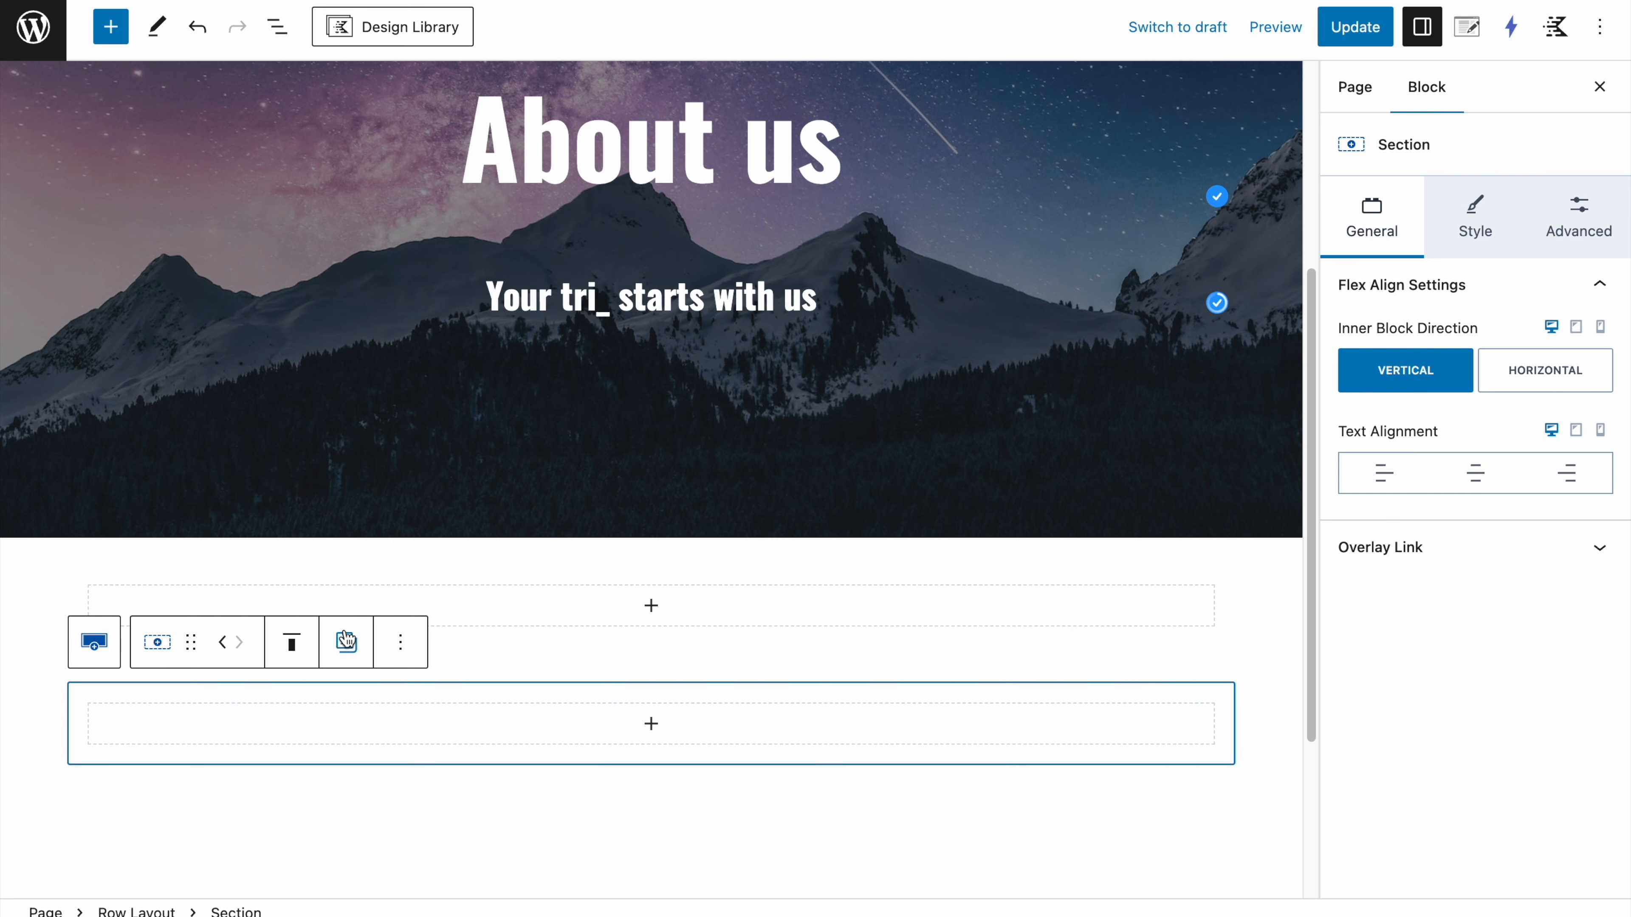
pyautogui.click(277, 26)
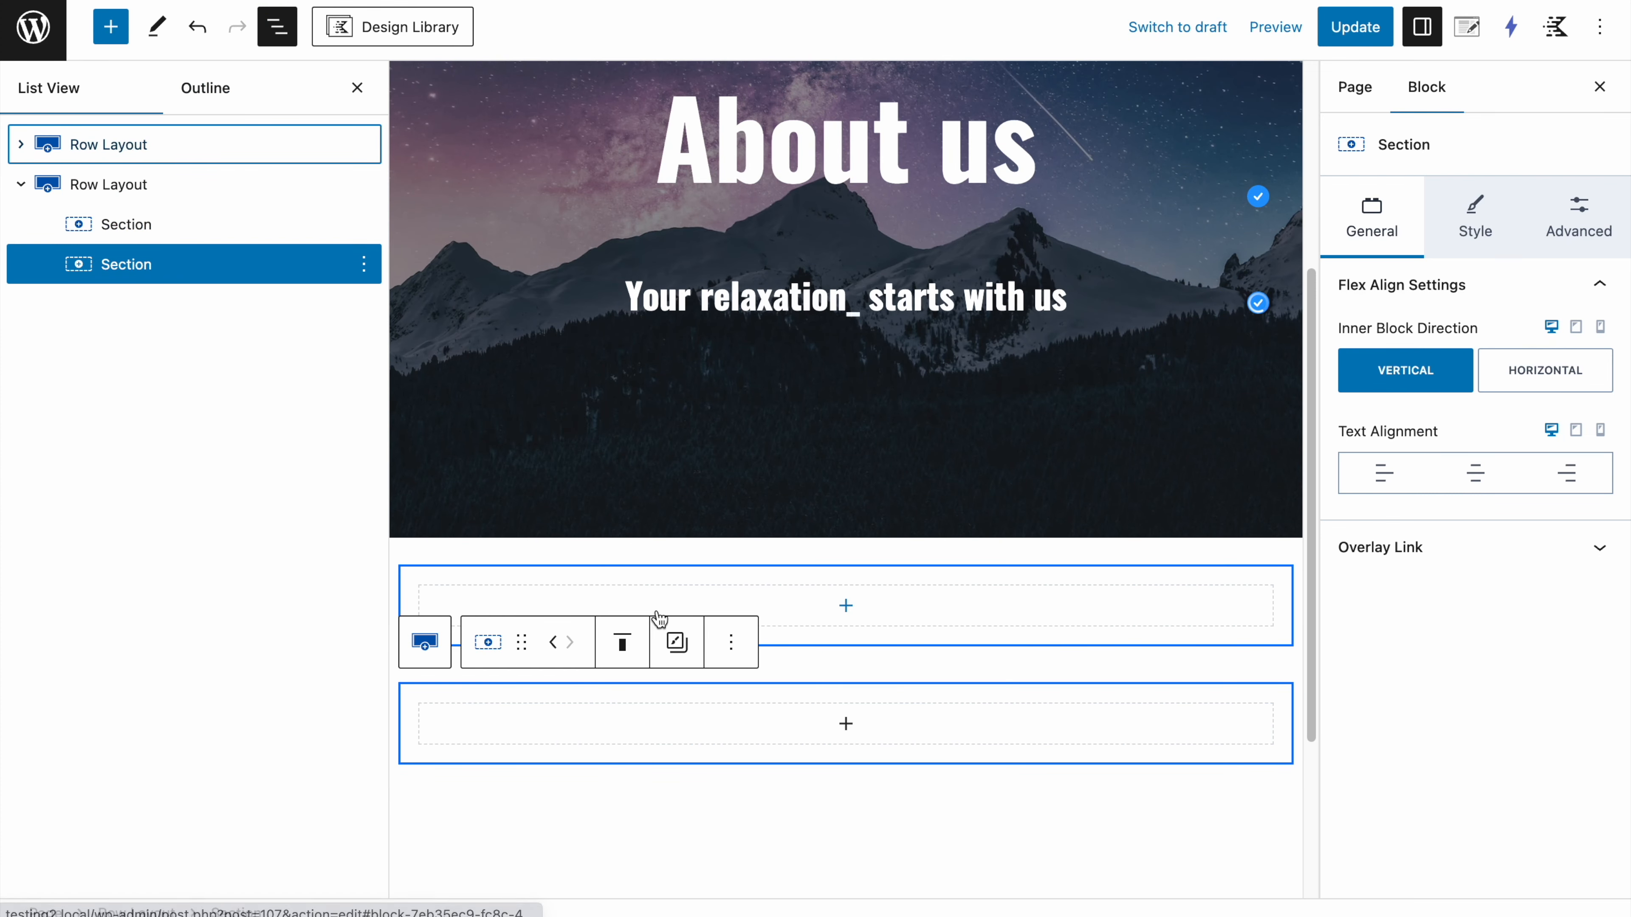
# Step: Add an Advanced Text block reading "Heading numero uno" to the first section below the hero and set its font size to XL
pyautogui.click(882, 606)
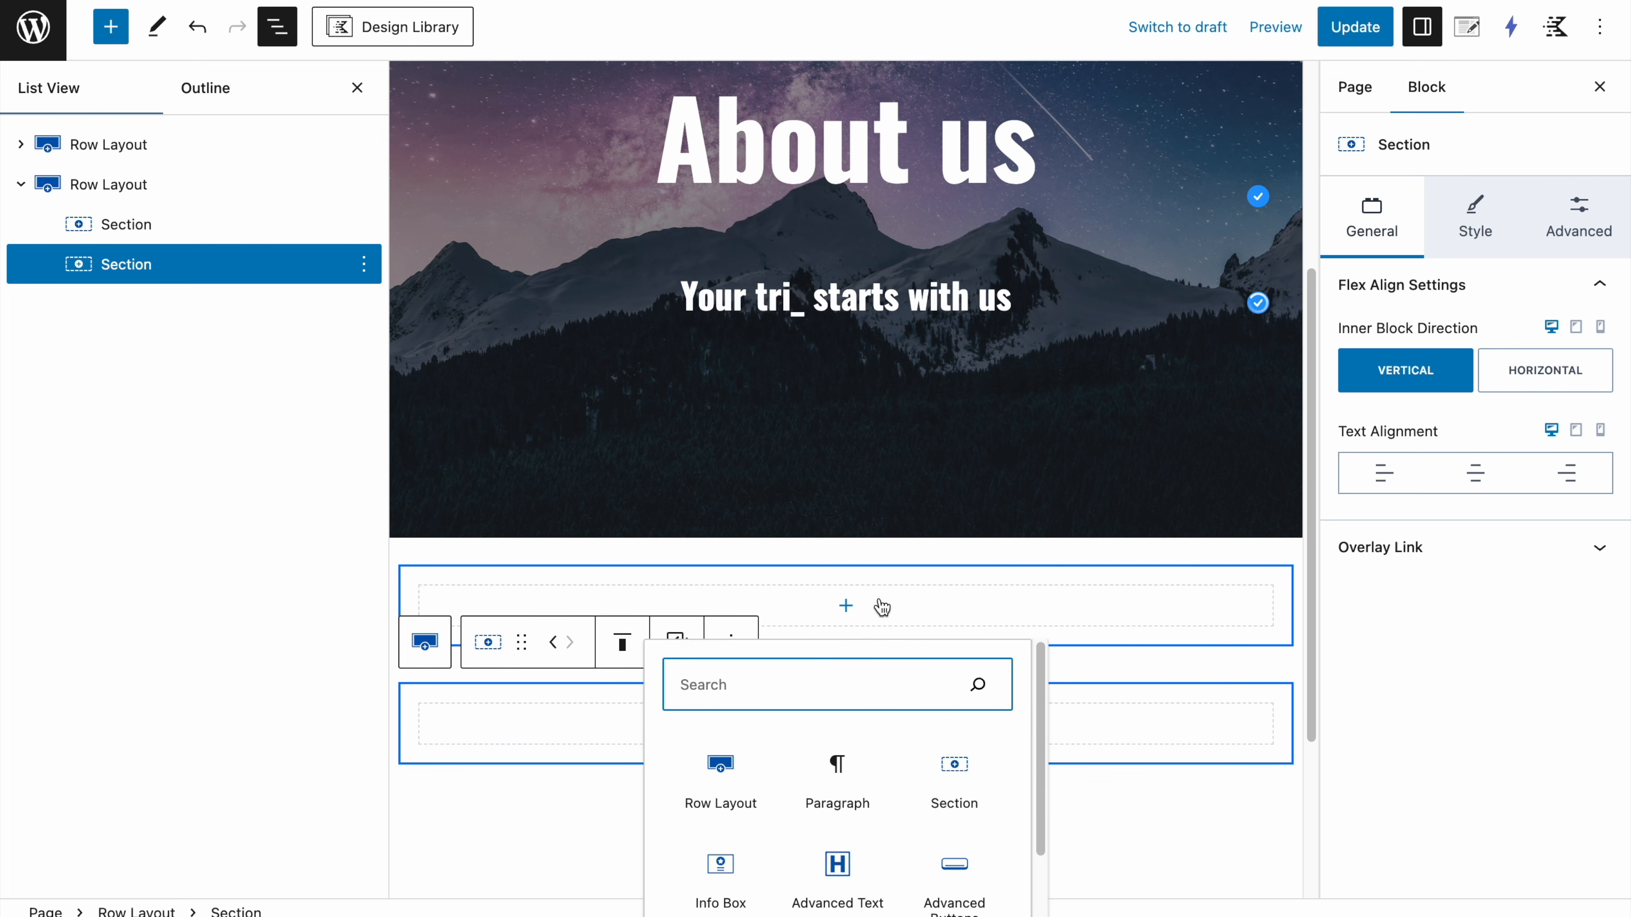
pyautogui.write('ad')
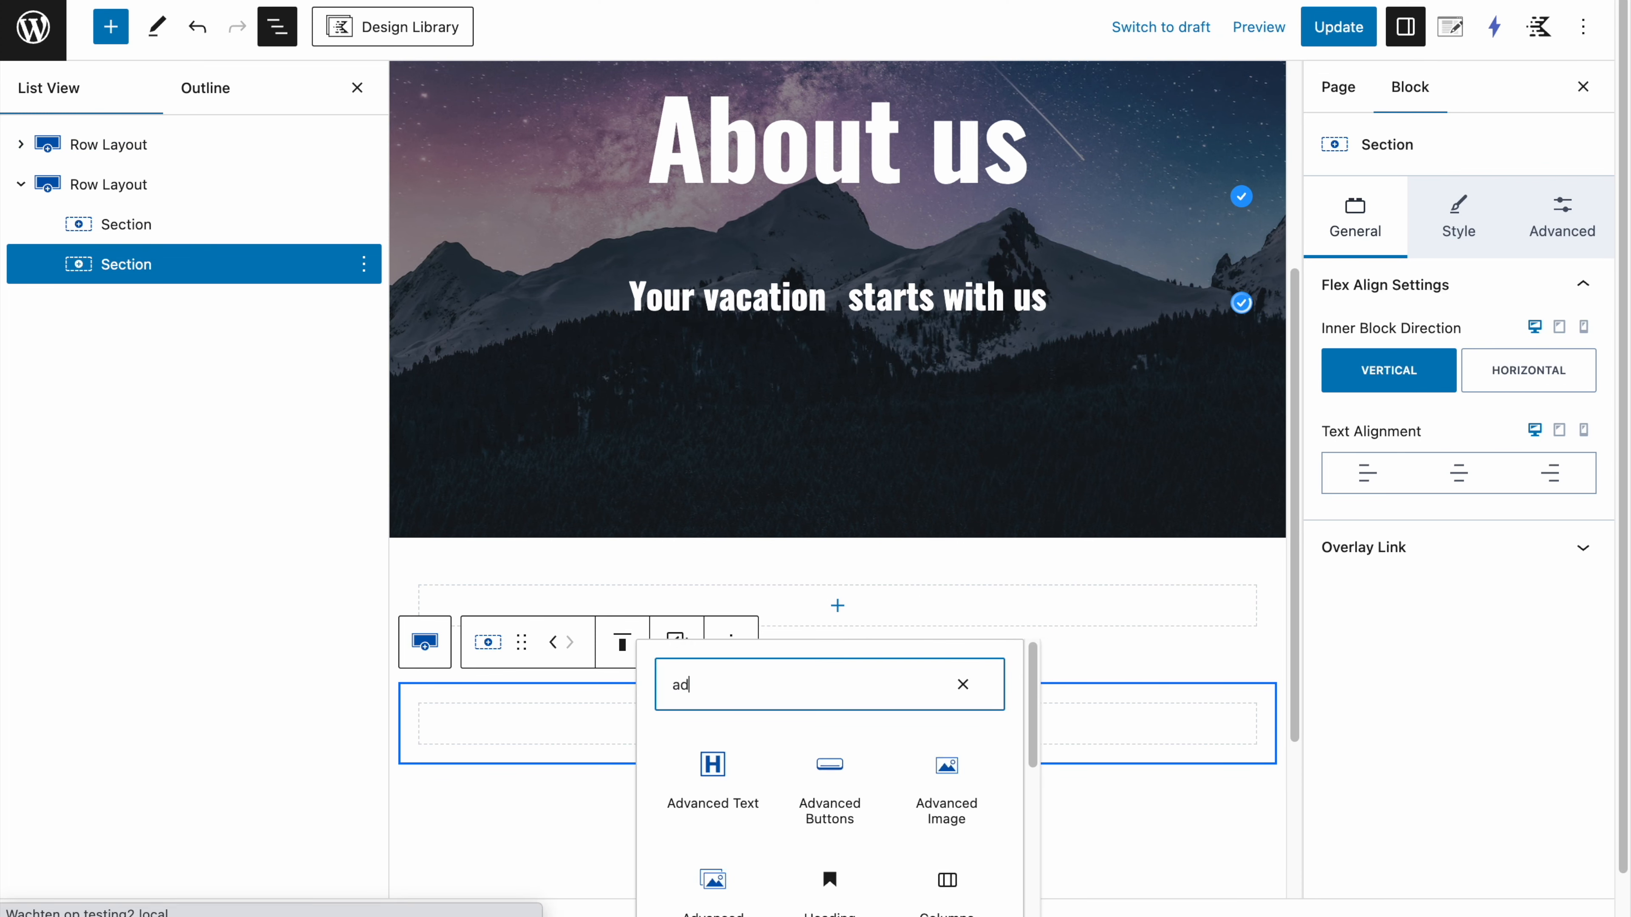
pyautogui.write('vanced')
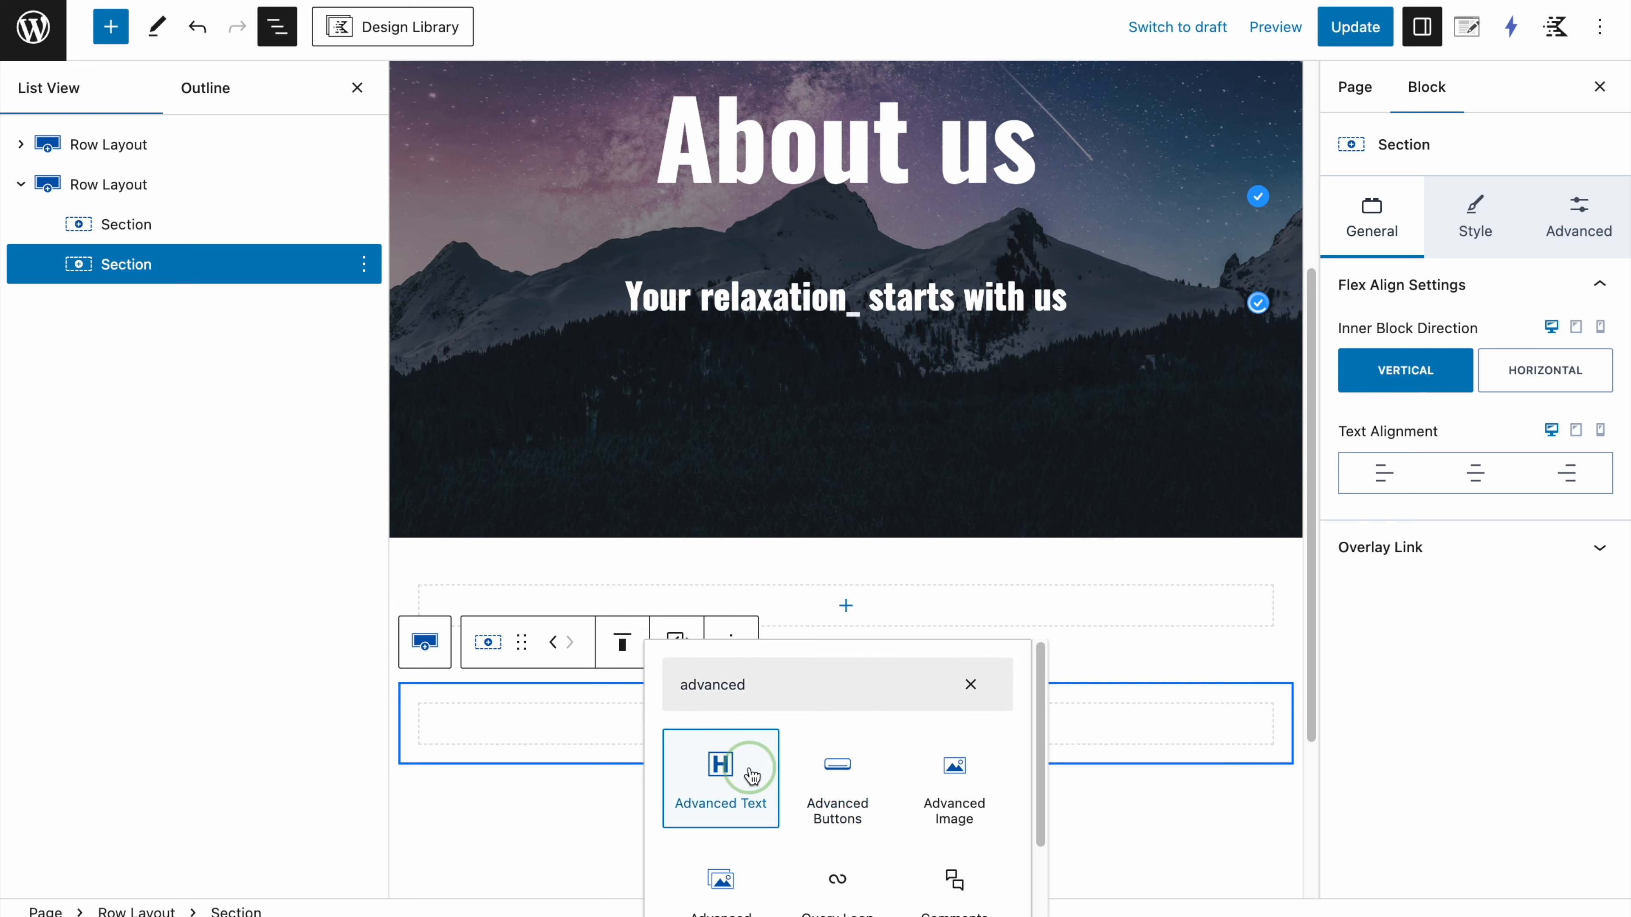
pyautogui.click(750, 774)
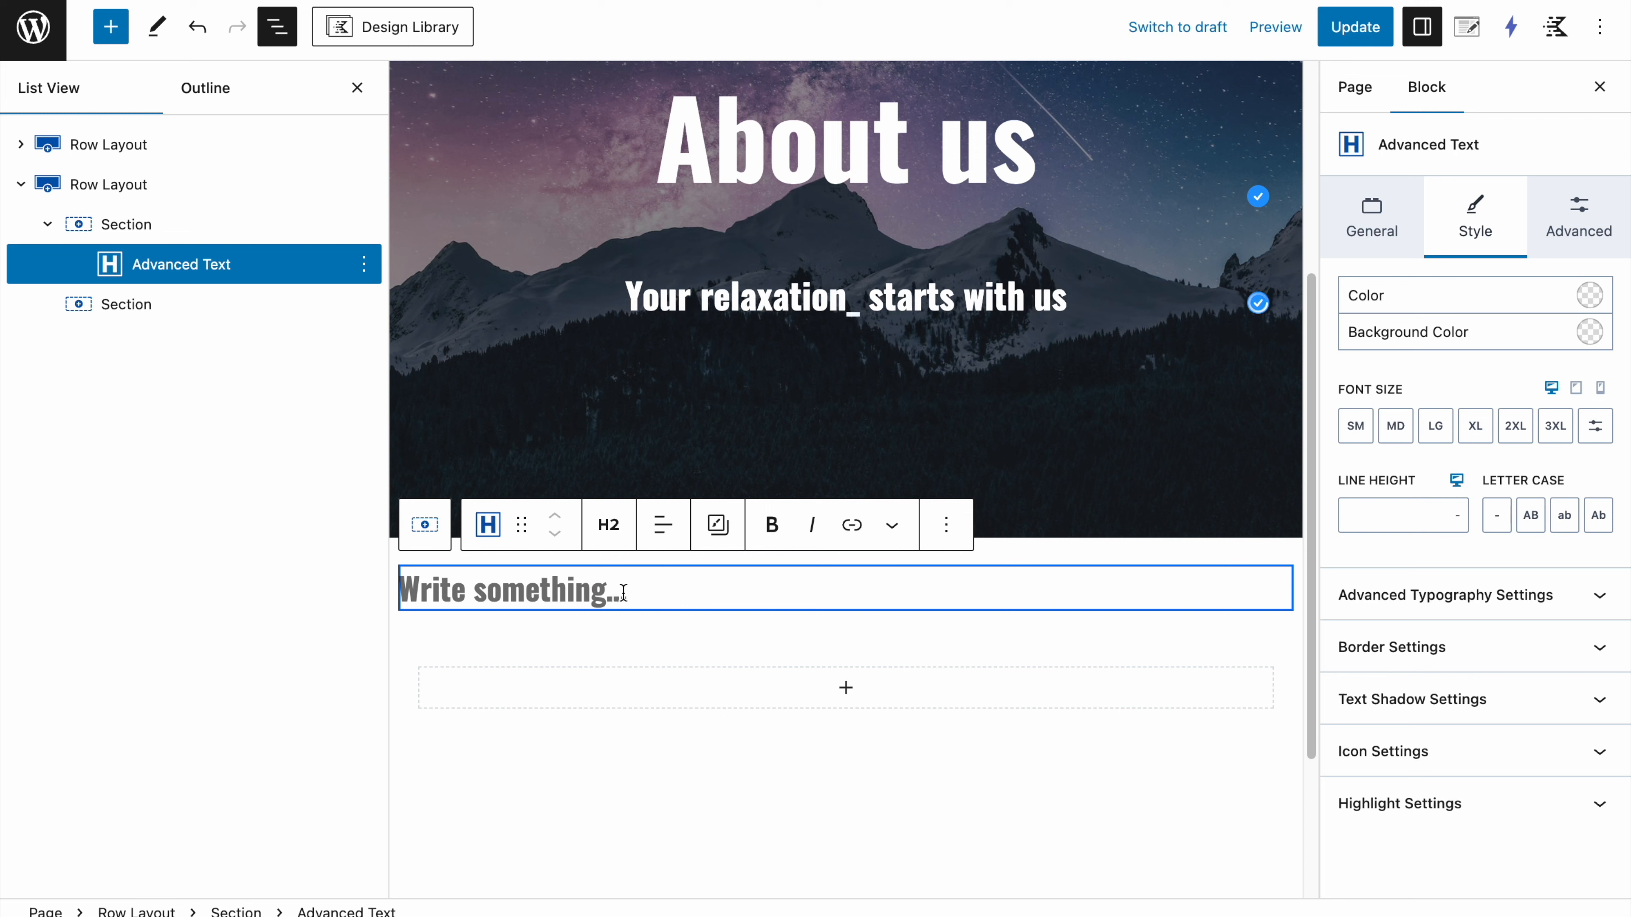
pyautogui.write('Heading n')
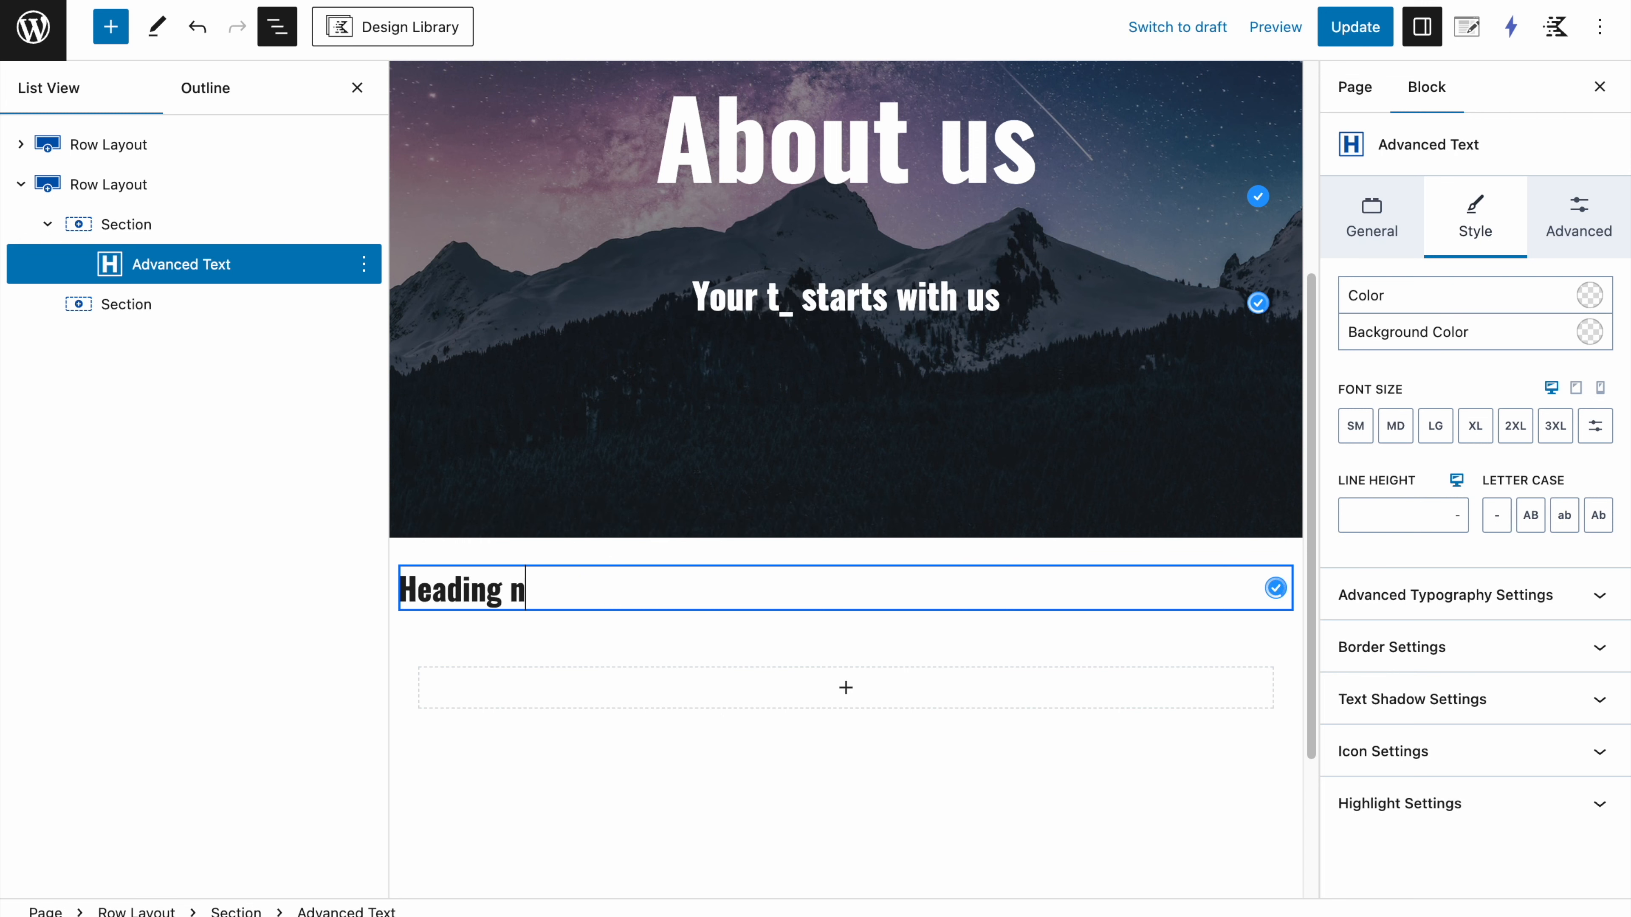
pyautogui.write('umero uno')
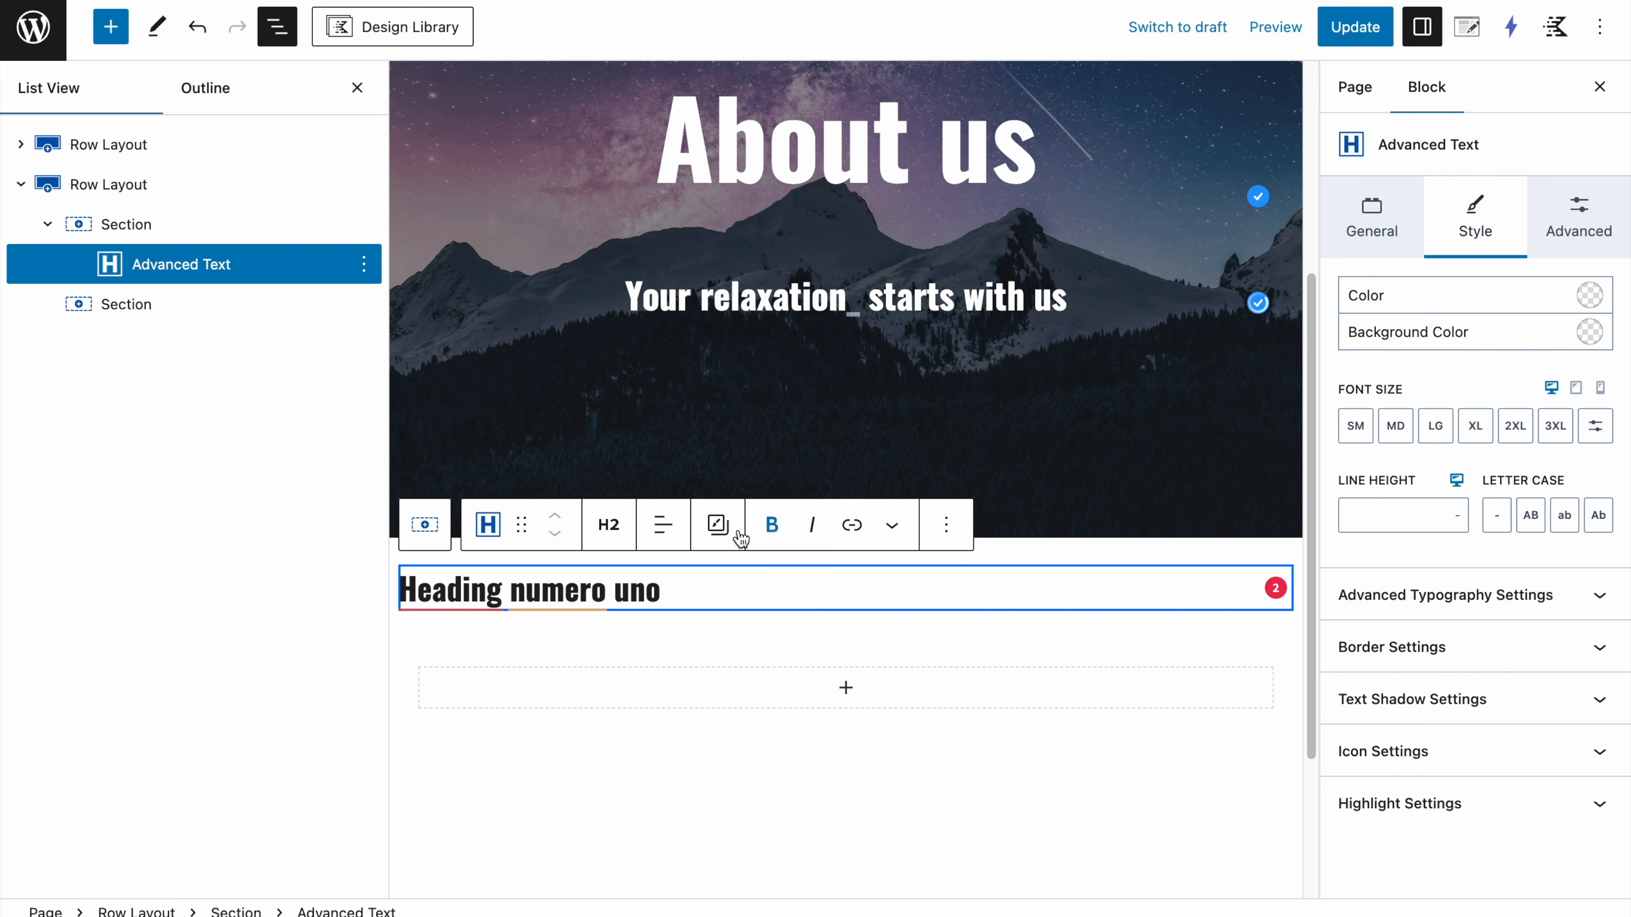
pyautogui.click(1515, 430)
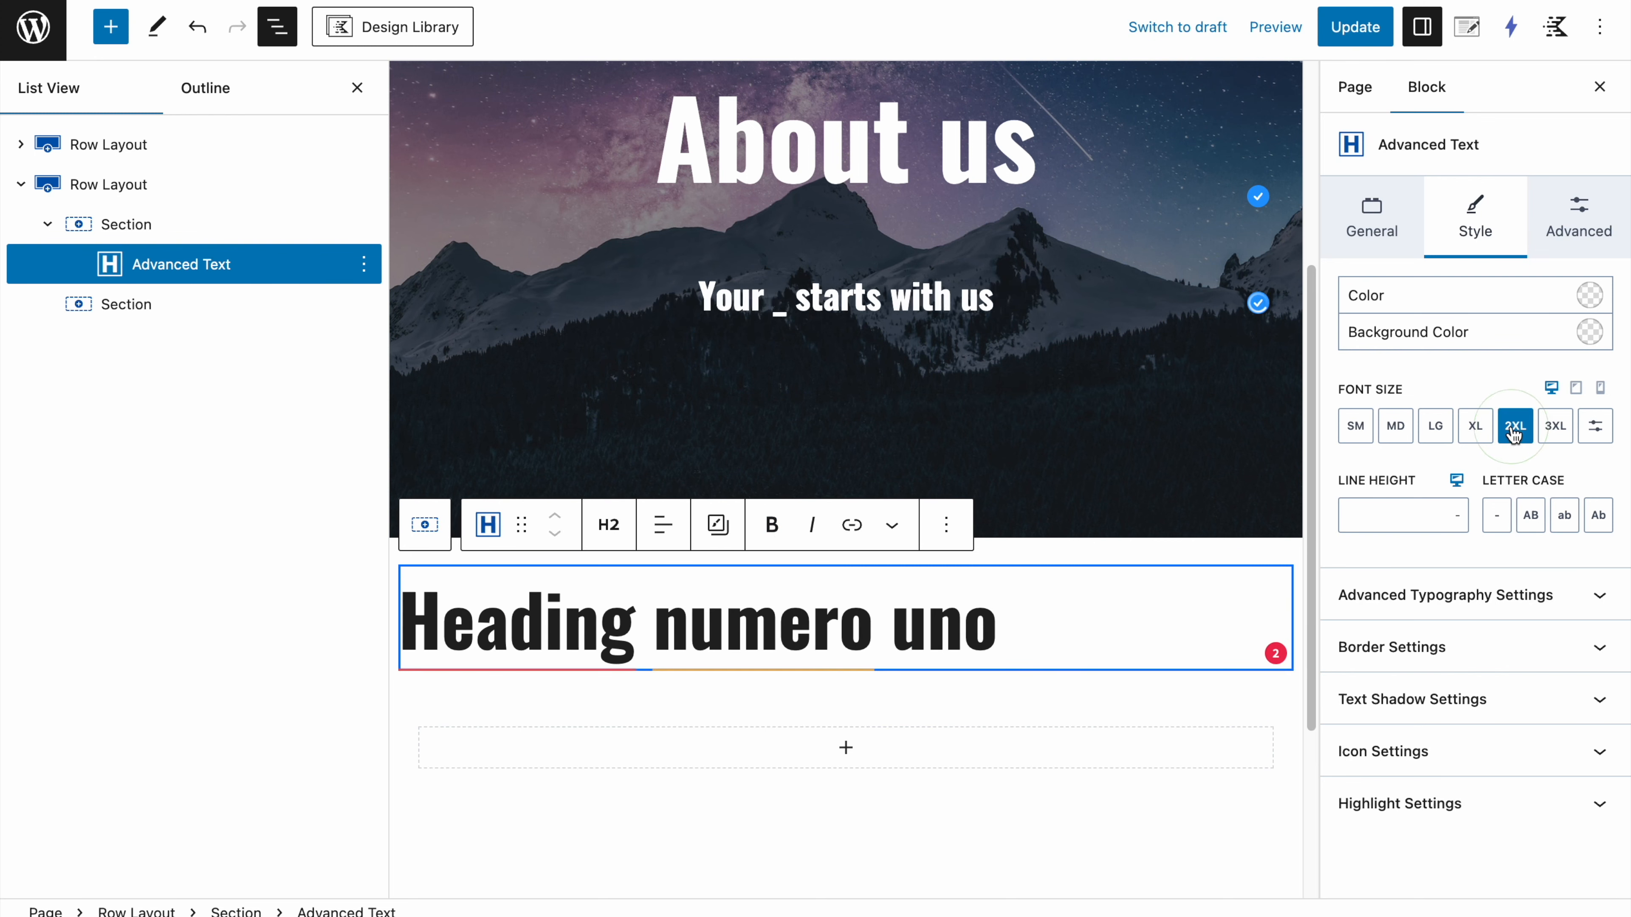
pyautogui.click(1487, 435)
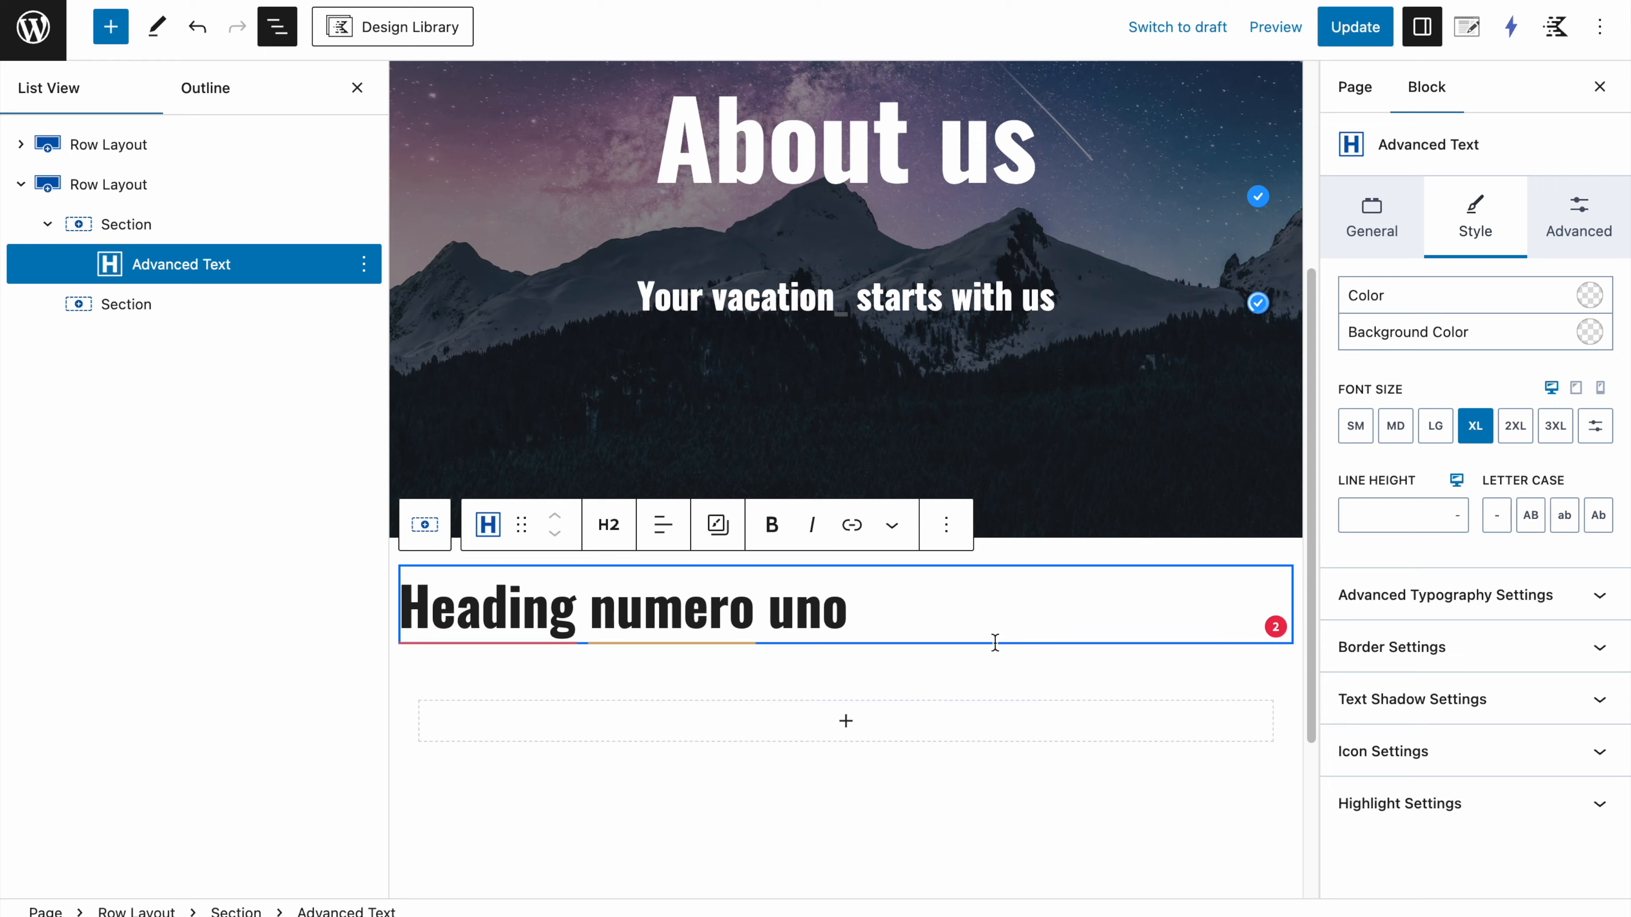
# Step: Add a second Advanced Text block below the heading in the same section and change its tag to paragraph
pyautogui.scroll(-1, 1005, 643)
pyautogui.click(932, 558)
pyautogui.press('Return')
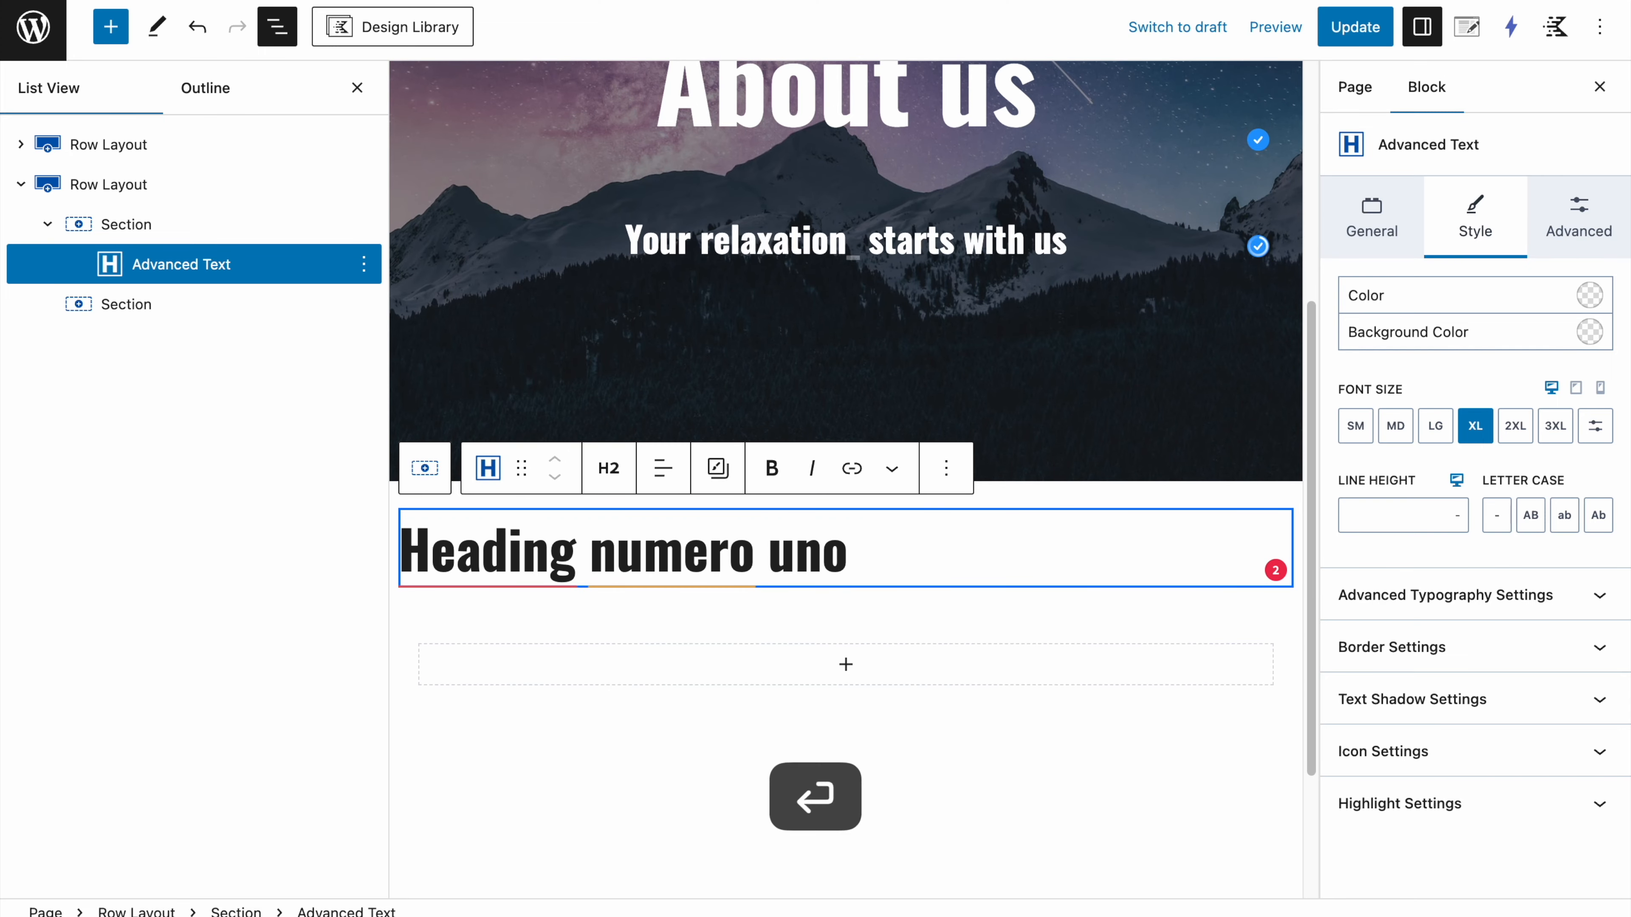
pyautogui.write('/adv')
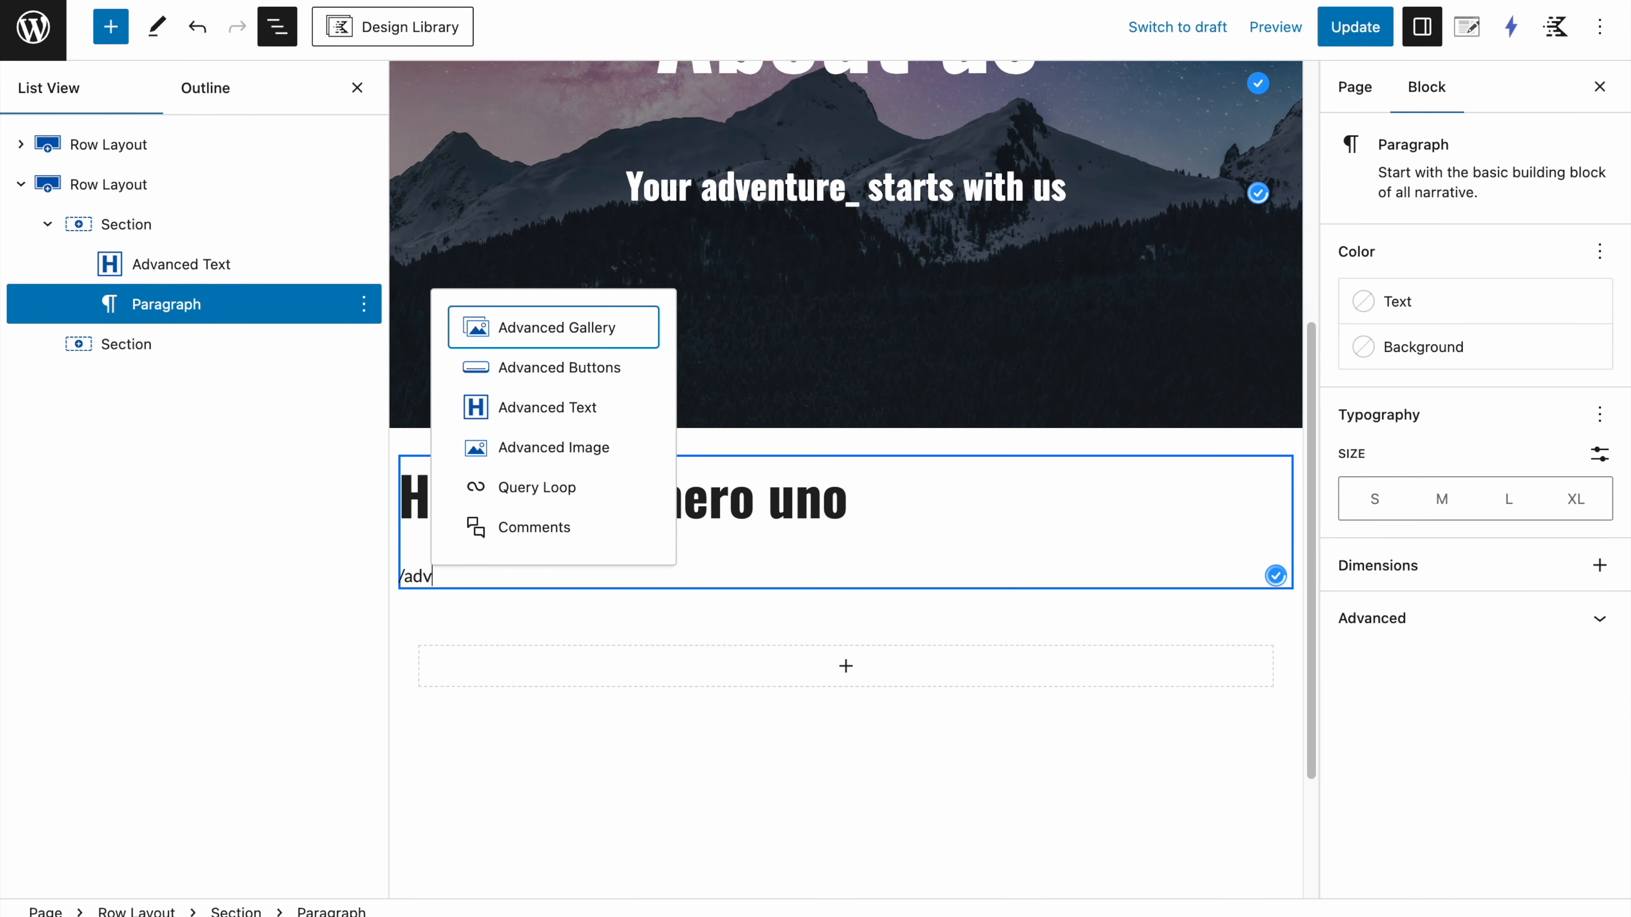
pyautogui.click(578, 426)
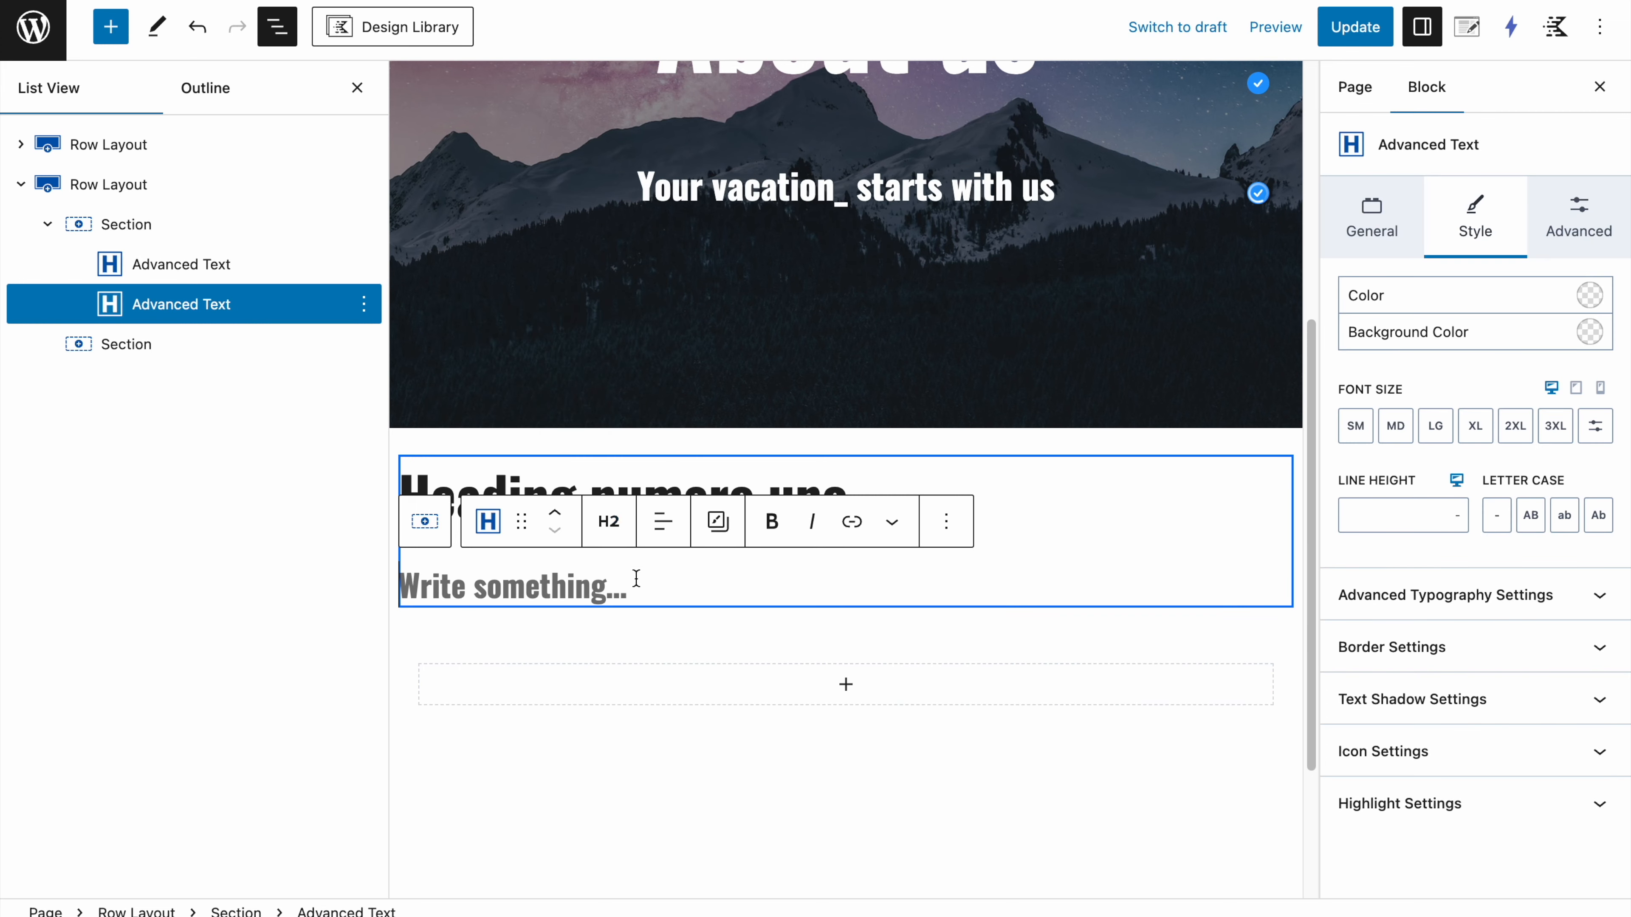
pyautogui.click(609, 521)
pyautogui.click(624, 371)
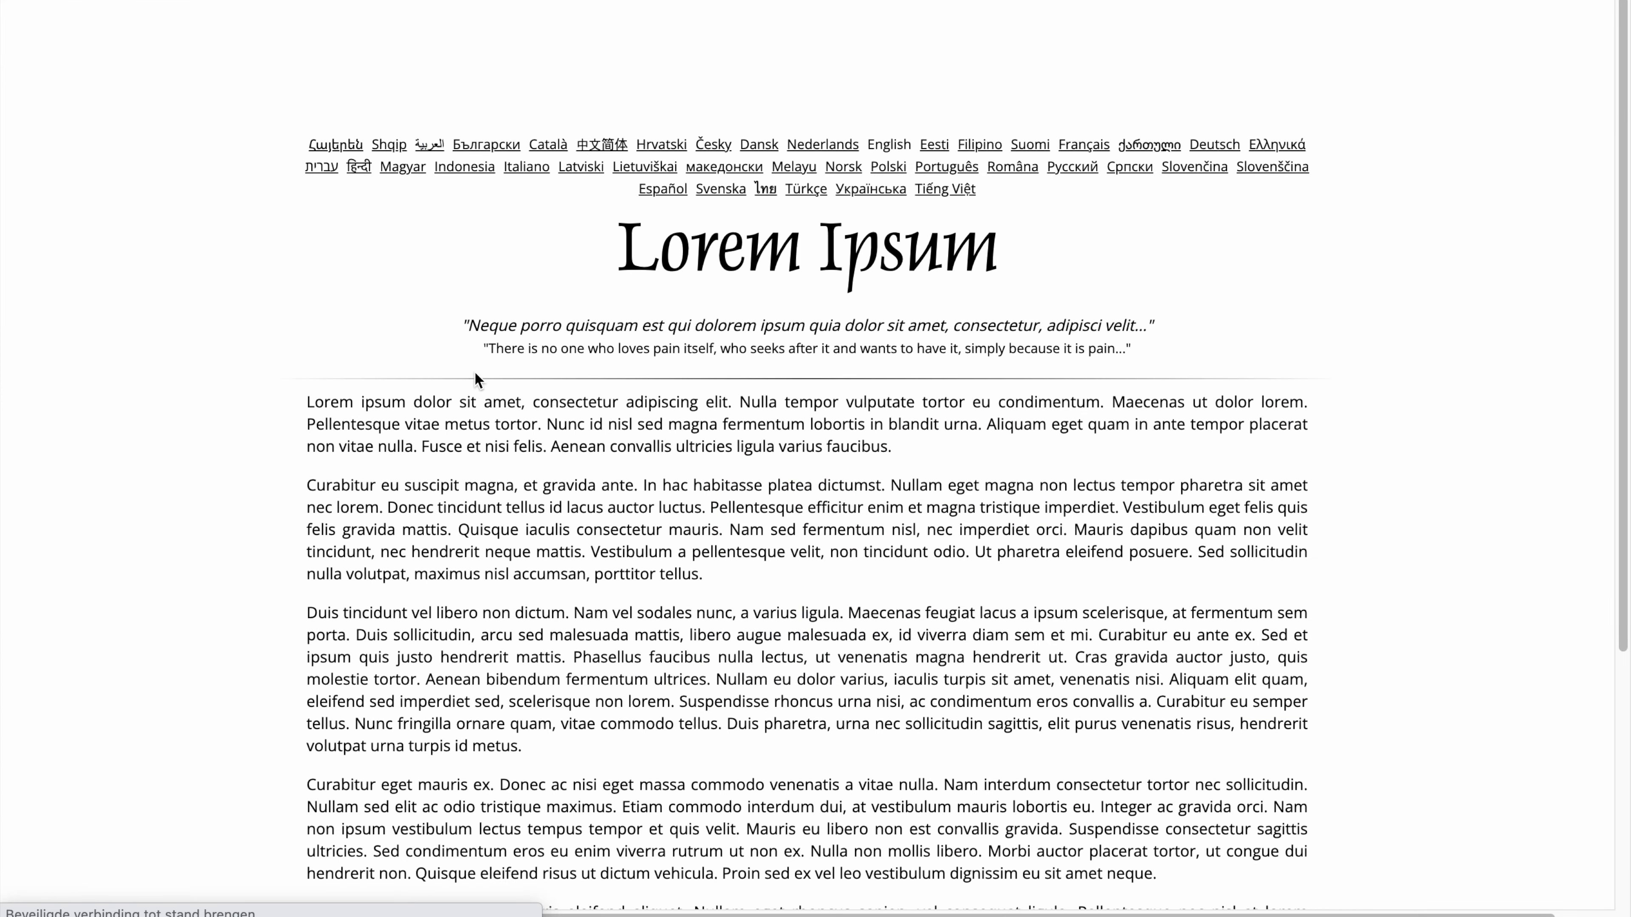
# Step: Copy the first two lines, through "Pellentesque vitae metus tortor.", from the Lorem Ipsum page and paste them into the paragraph text block
pyautogui.moveTo(546, 428); pyautogui.dragTo(340, 401)
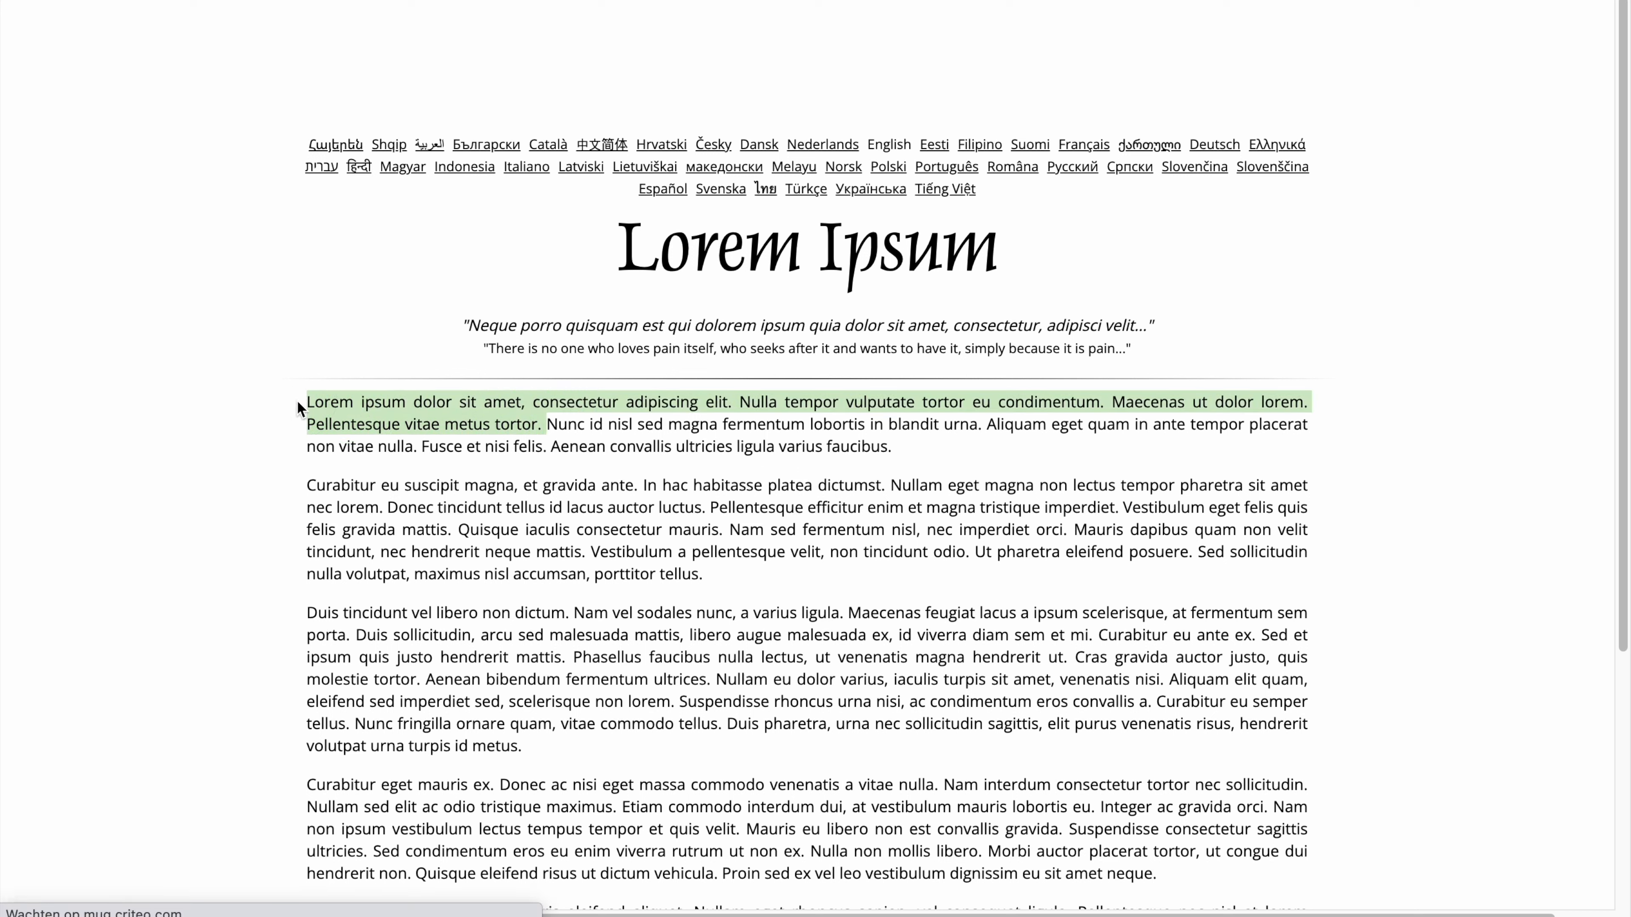
pyautogui.press('super+c')
pyautogui.click(308, 1)
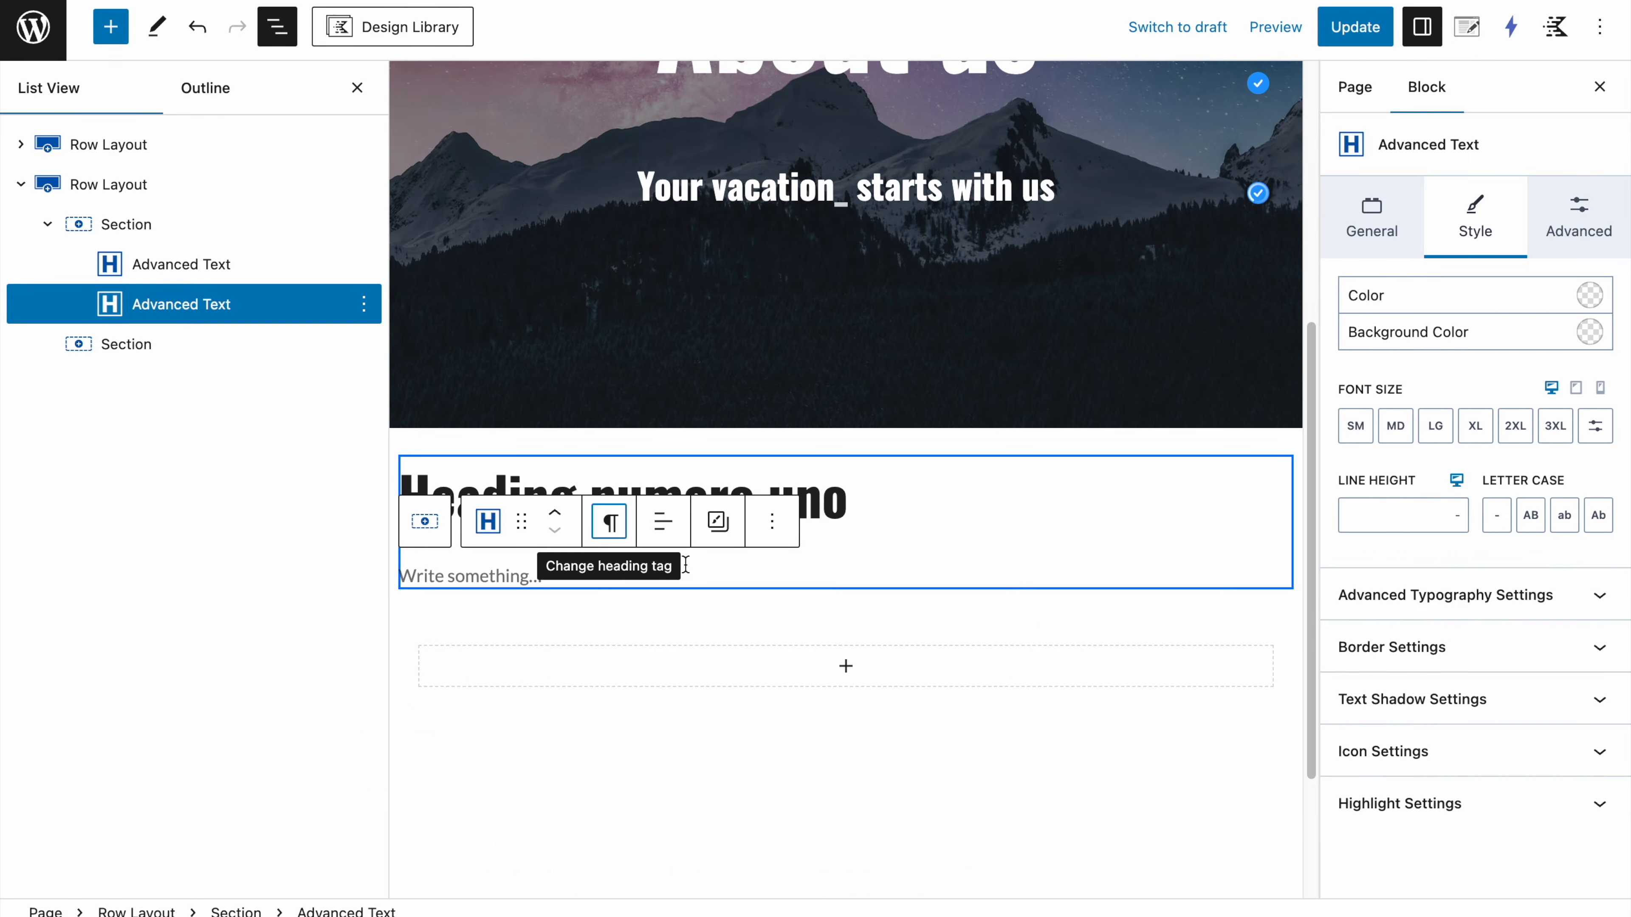
pyautogui.press('super+v')
pyautogui.click(452, 577)
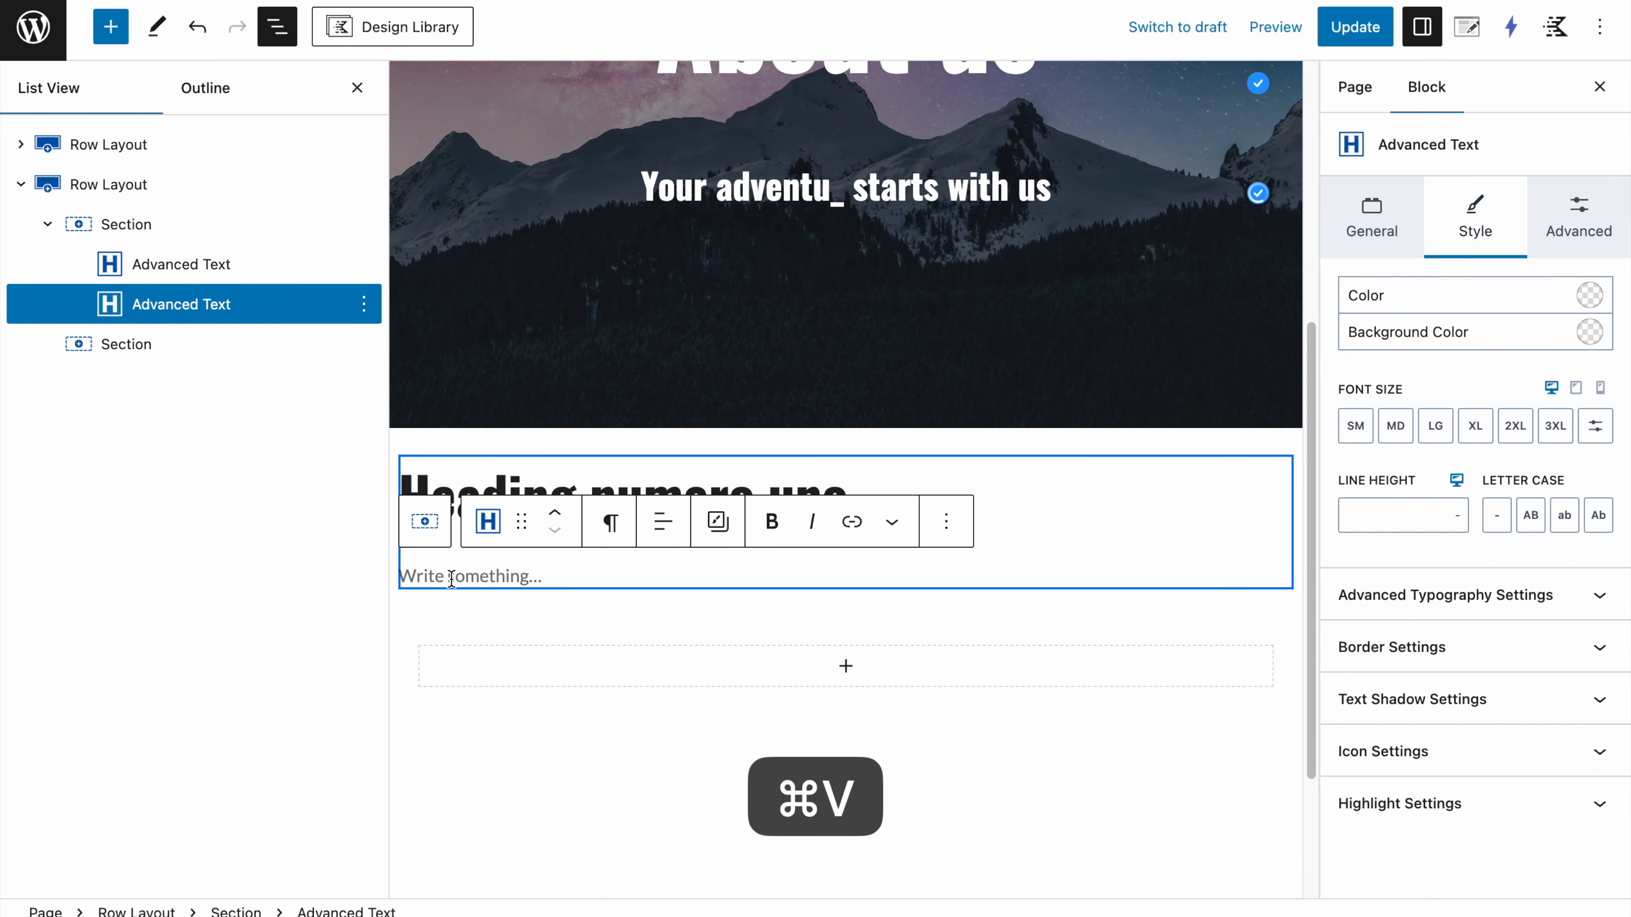
pyautogui.press('super+v')
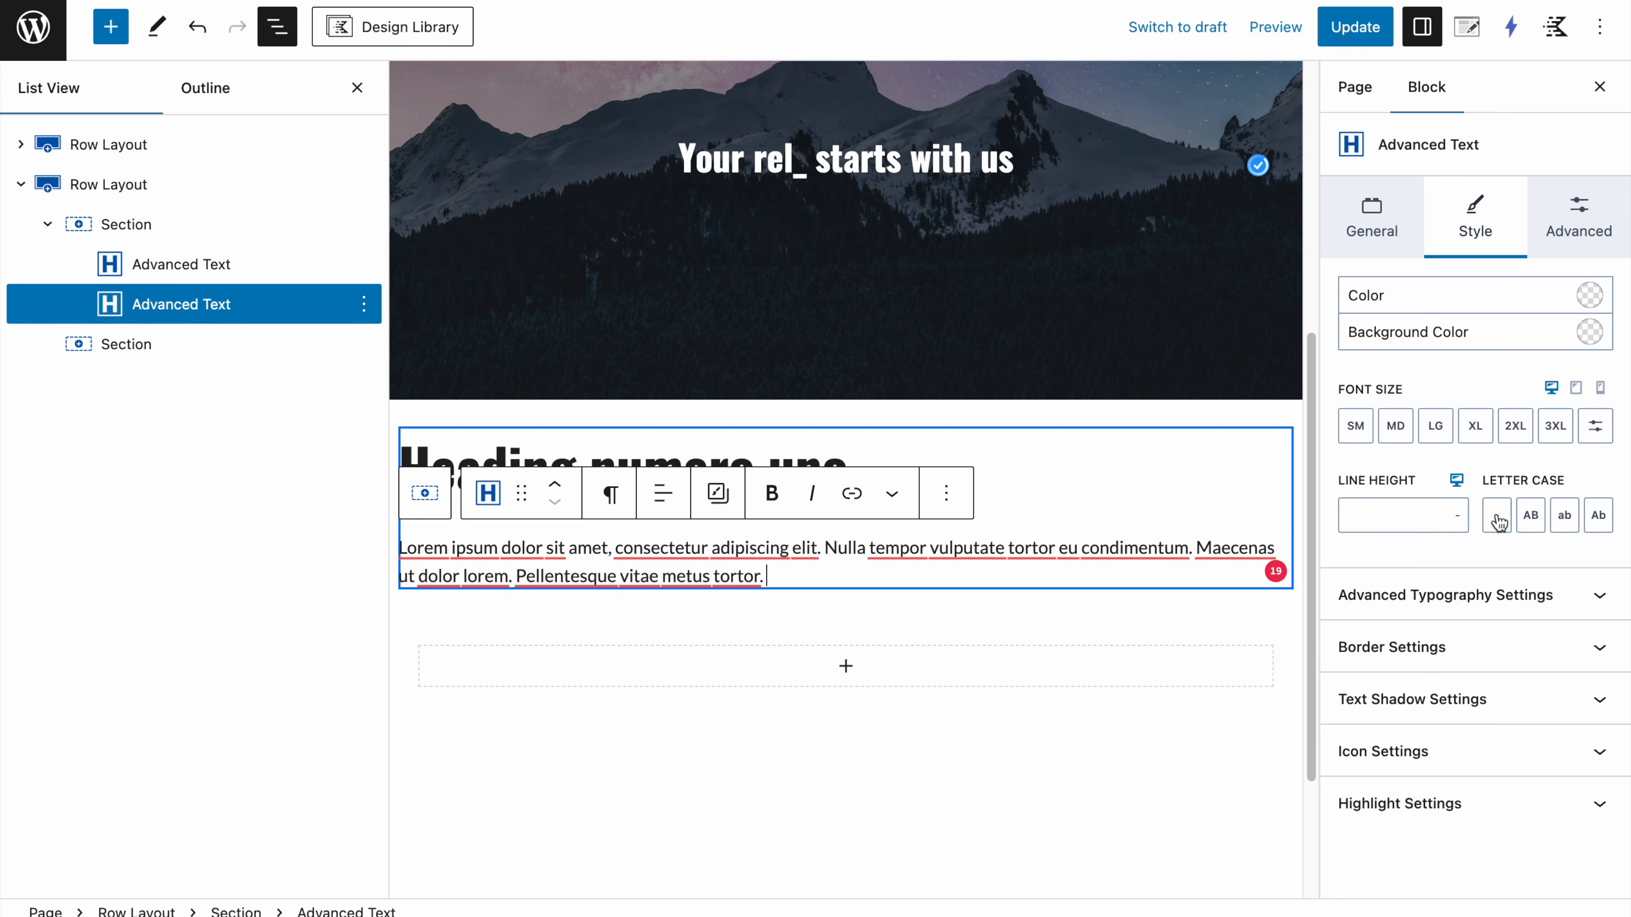
# Step: Unlink the border sides of the section holding the heading and paragraph and give it a 5 px dark green right border
pyautogui.click(1395, 642)
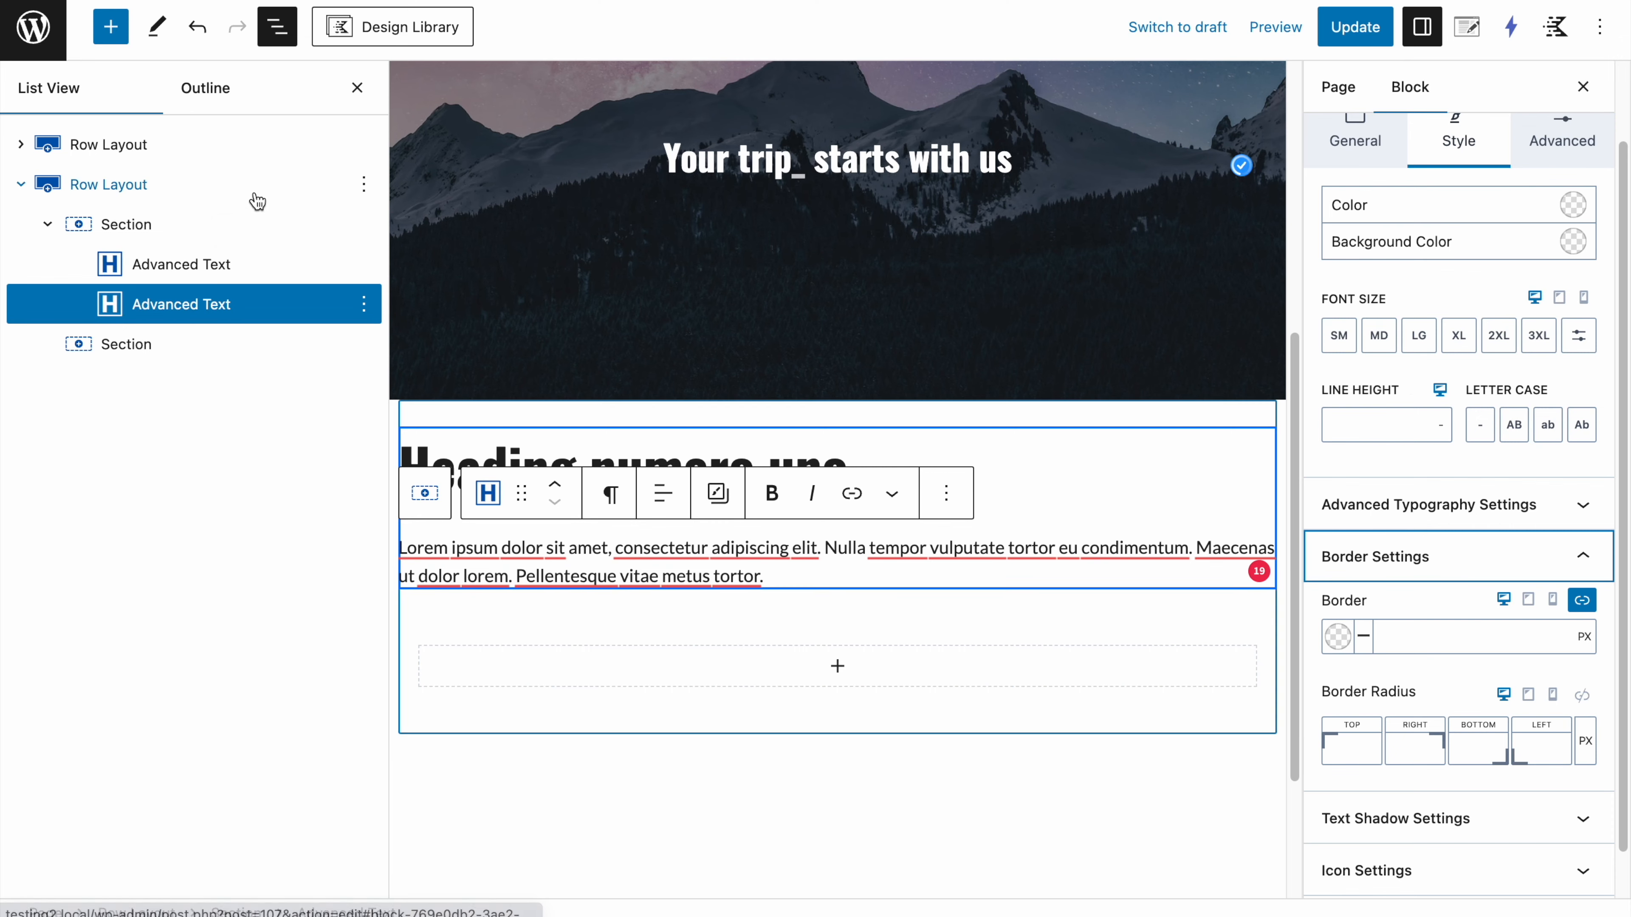
pyautogui.click(227, 238)
pyautogui.click(1478, 219)
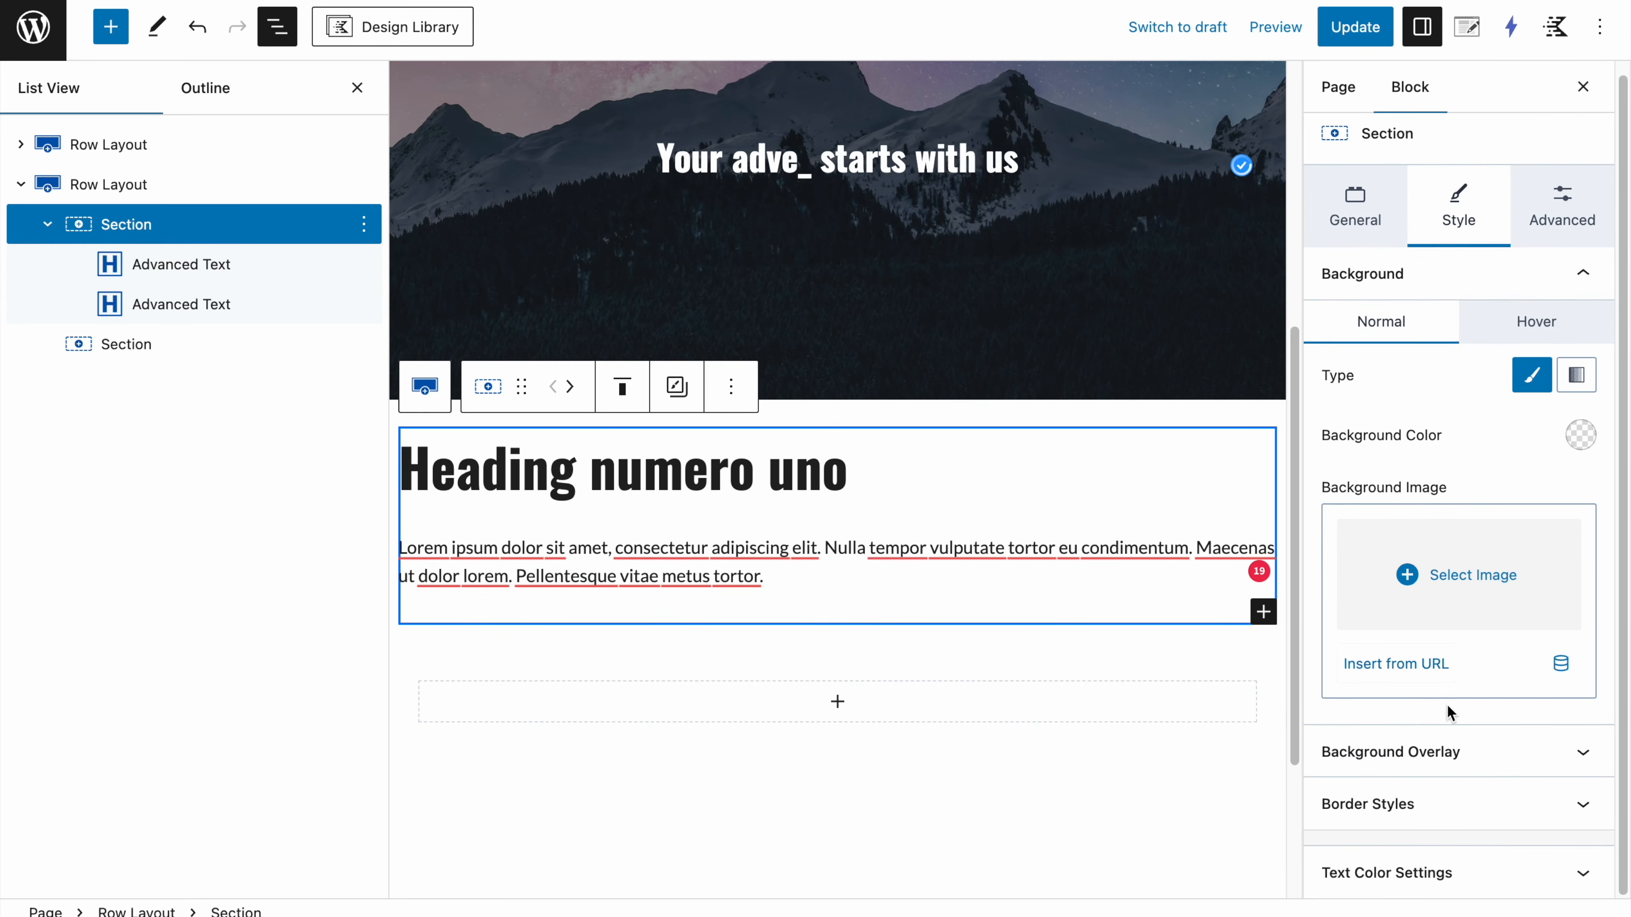
pyautogui.click(1445, 805)
pyautogui.scroll(-5, 1445, 822)
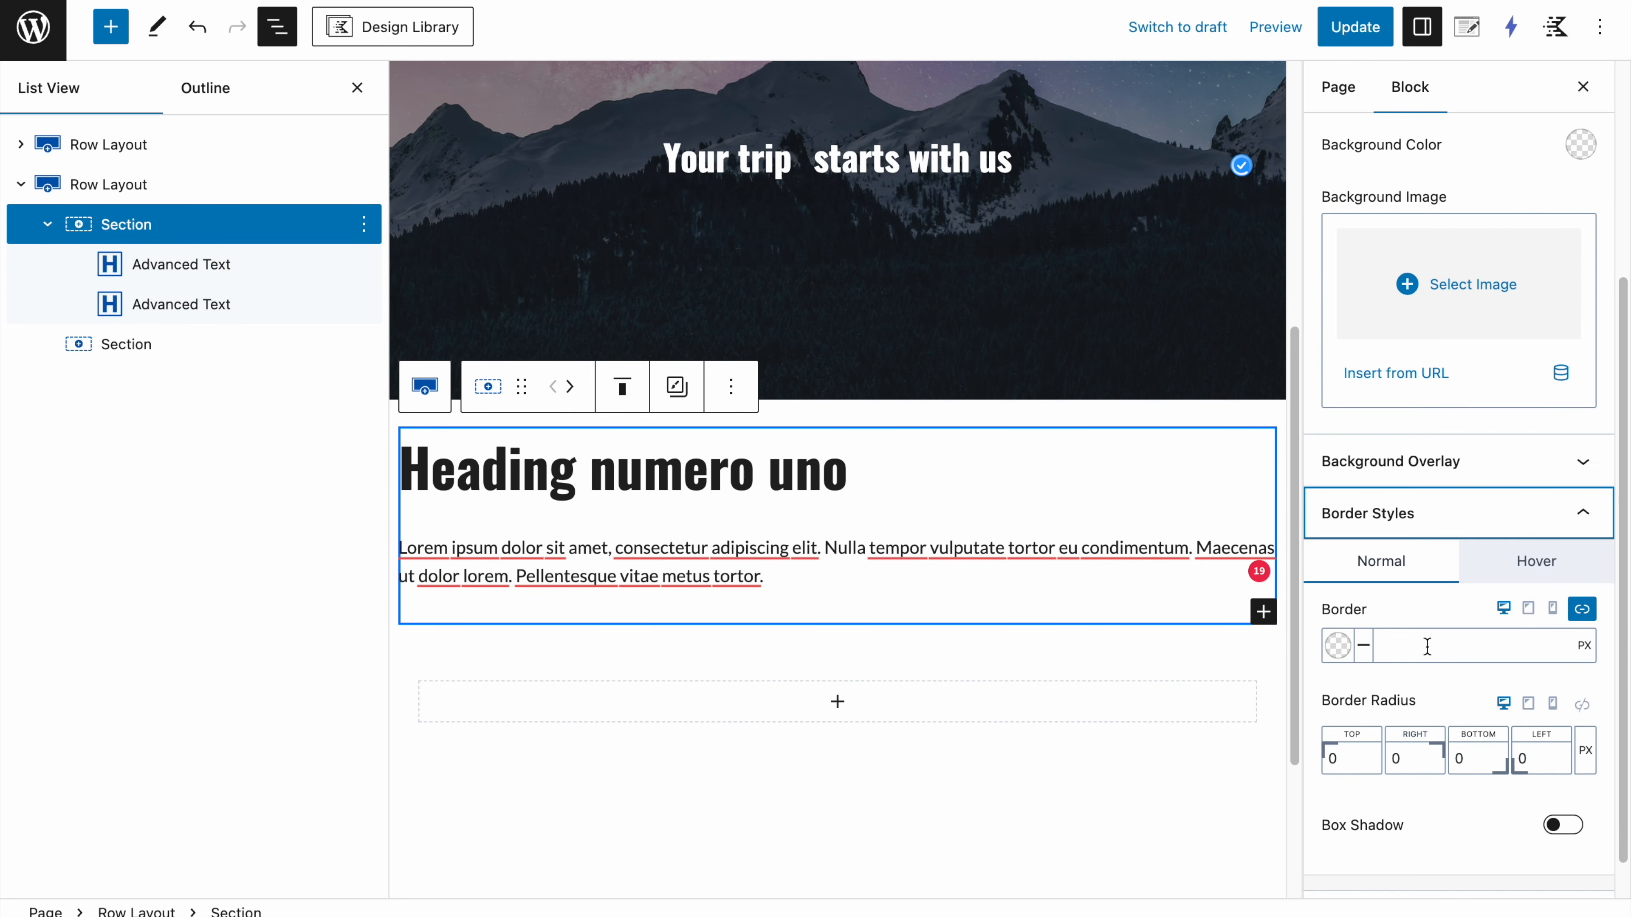
pyautogui.click(1581, 610)
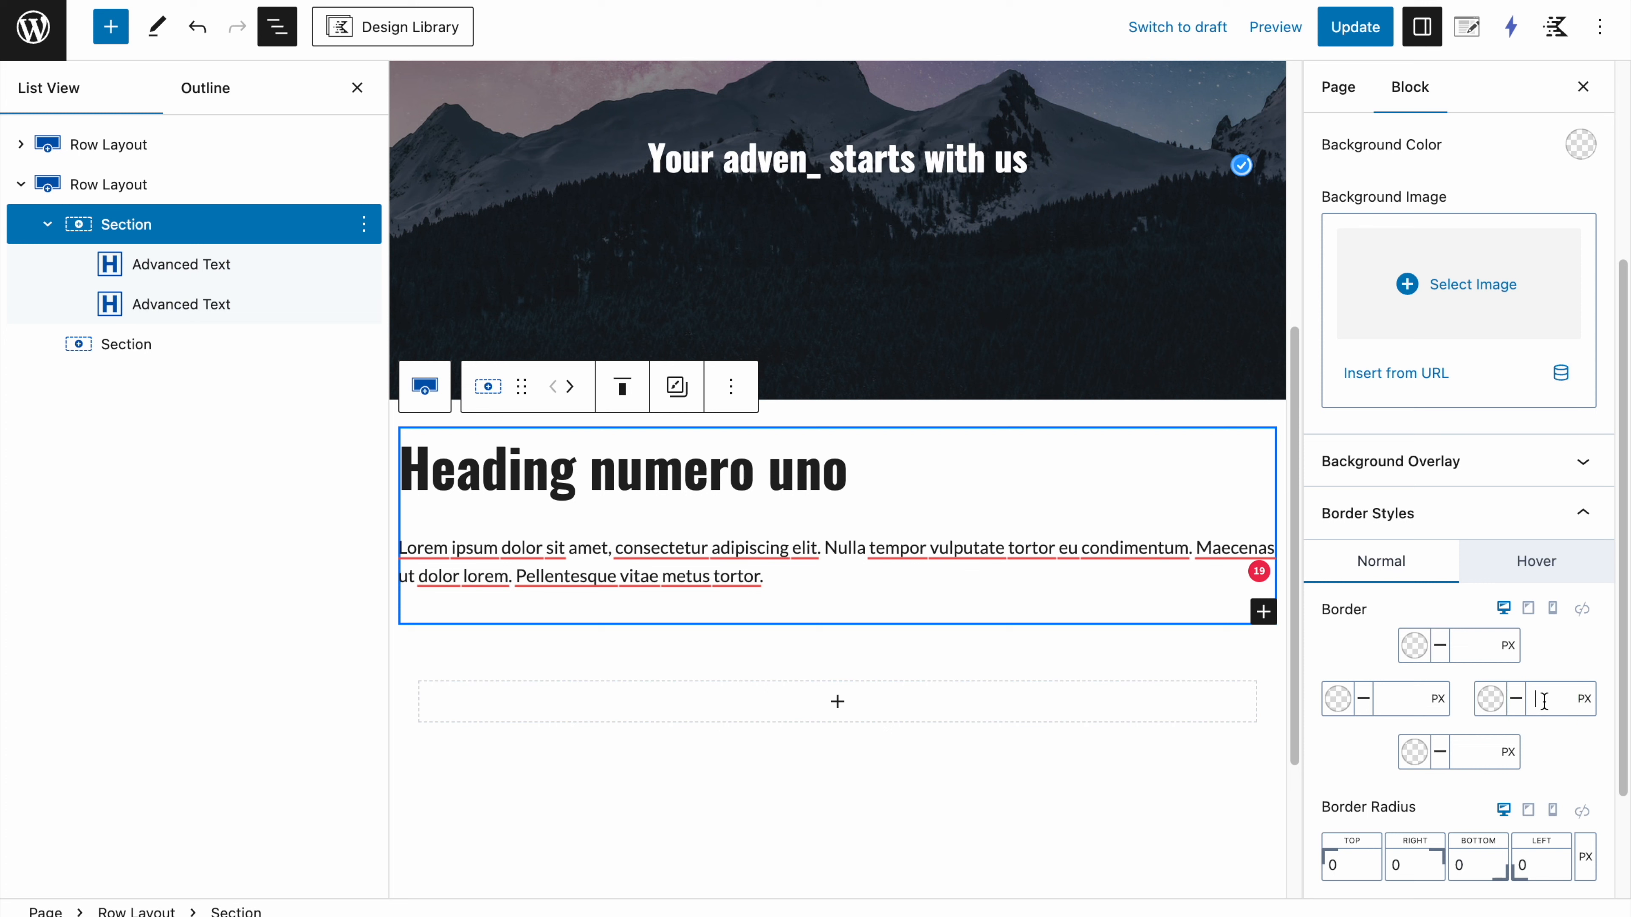
pyautogui.write('5')
pyautogui.click(1484, 707)
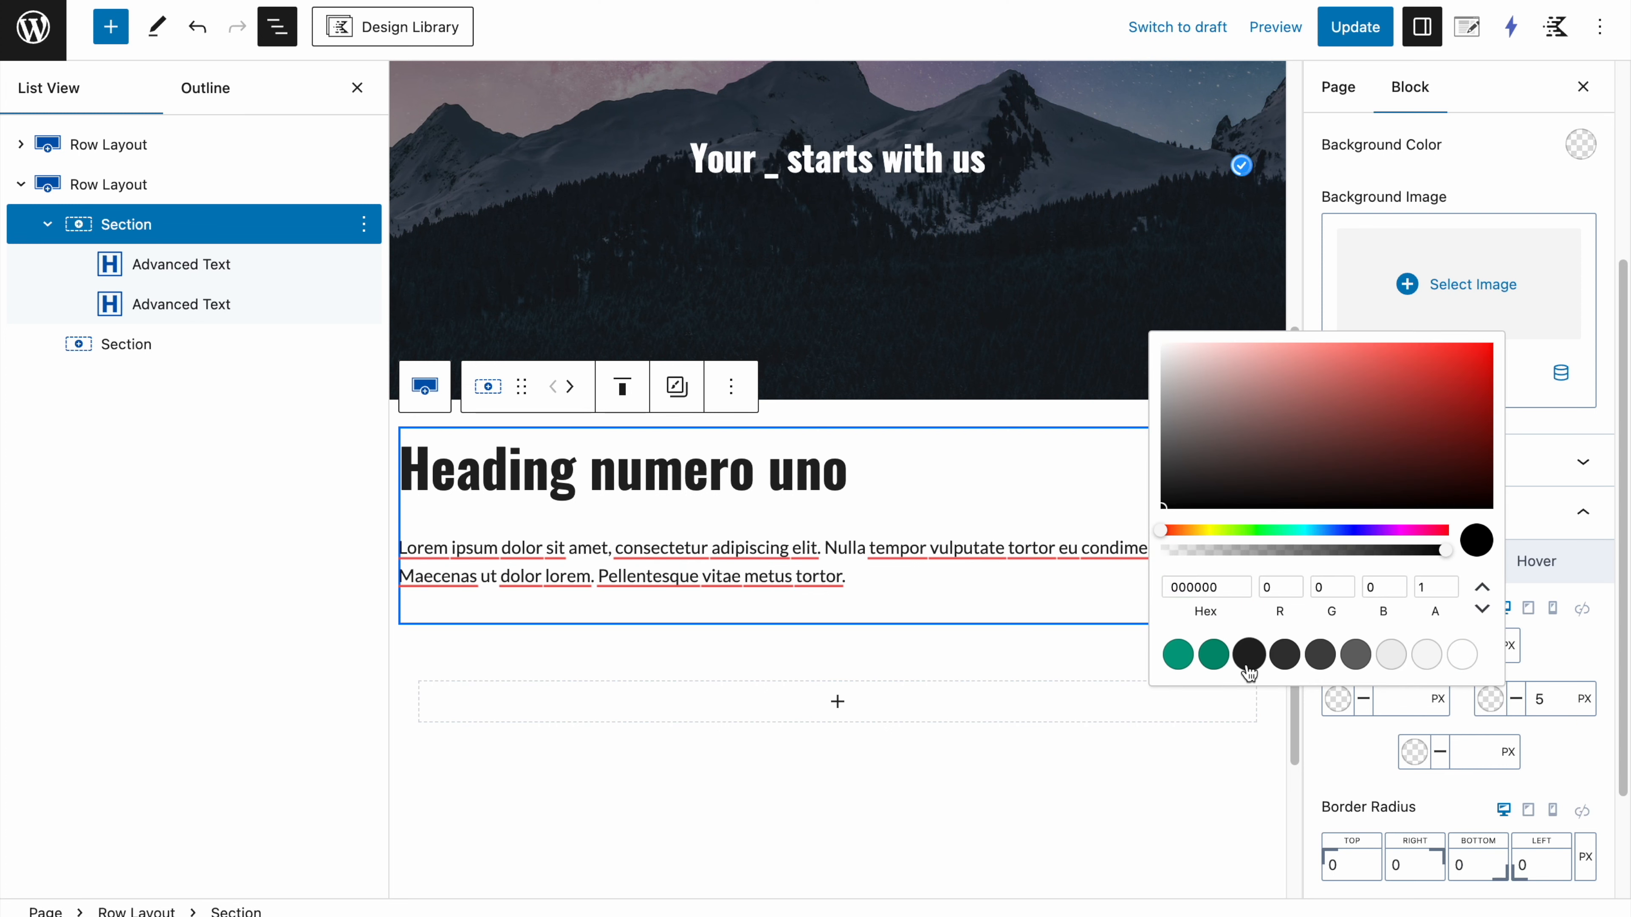
pyautogui.click(1215, 655)
pyautogui.click(1482, 808)
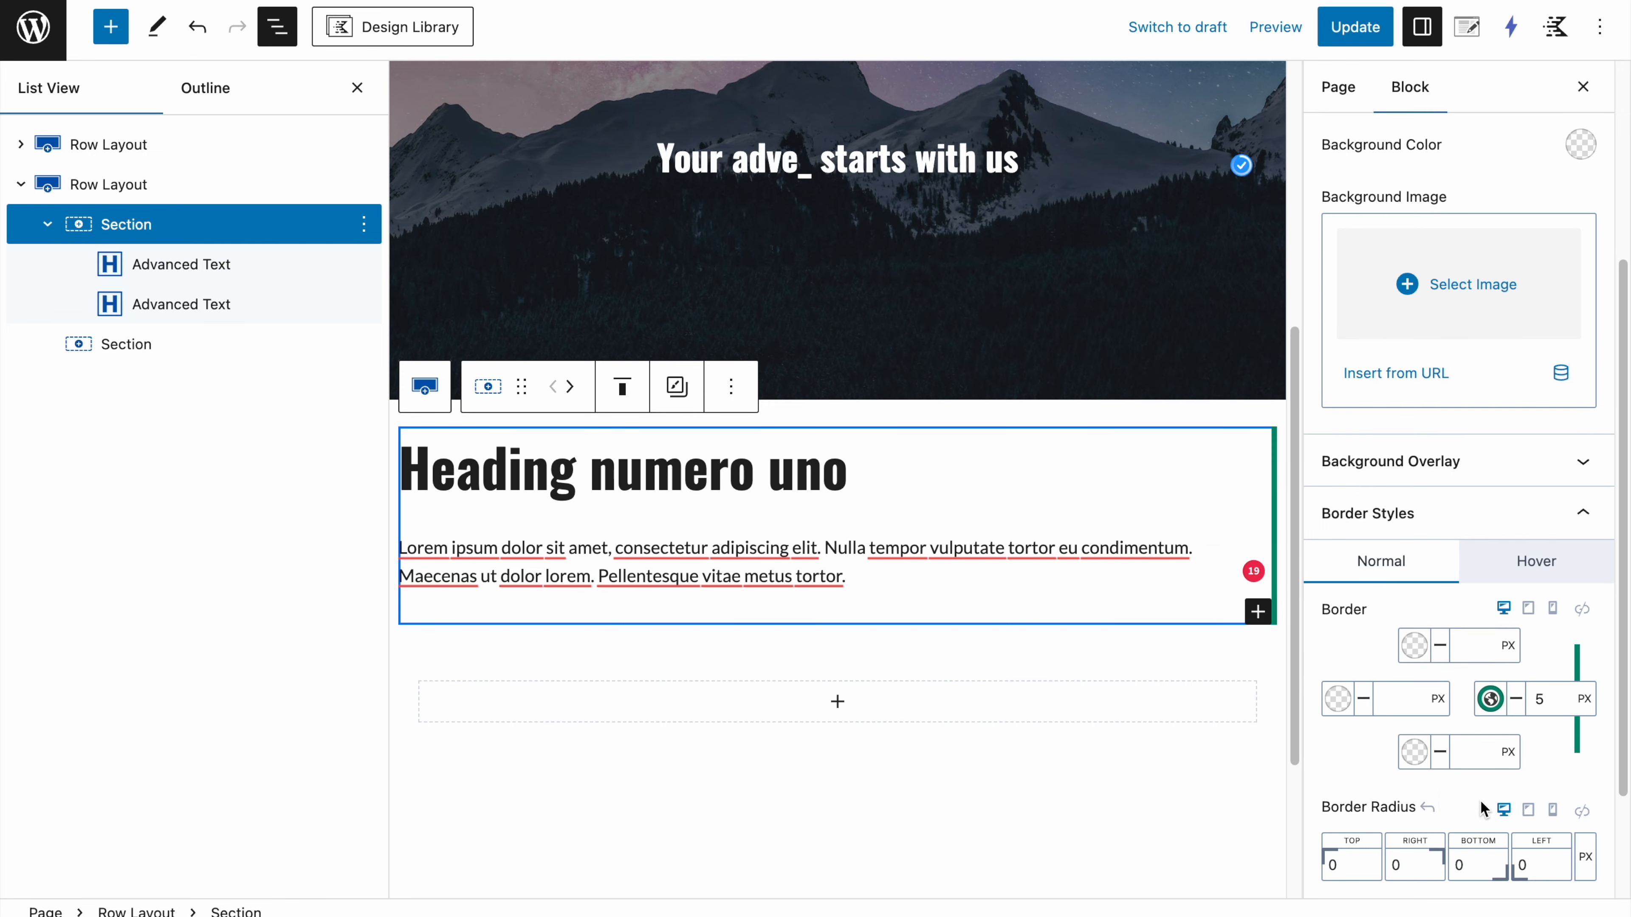
# Step: Update the page and check the section's new border on the refreshed live About page
pyautogui.click(1351, 12)
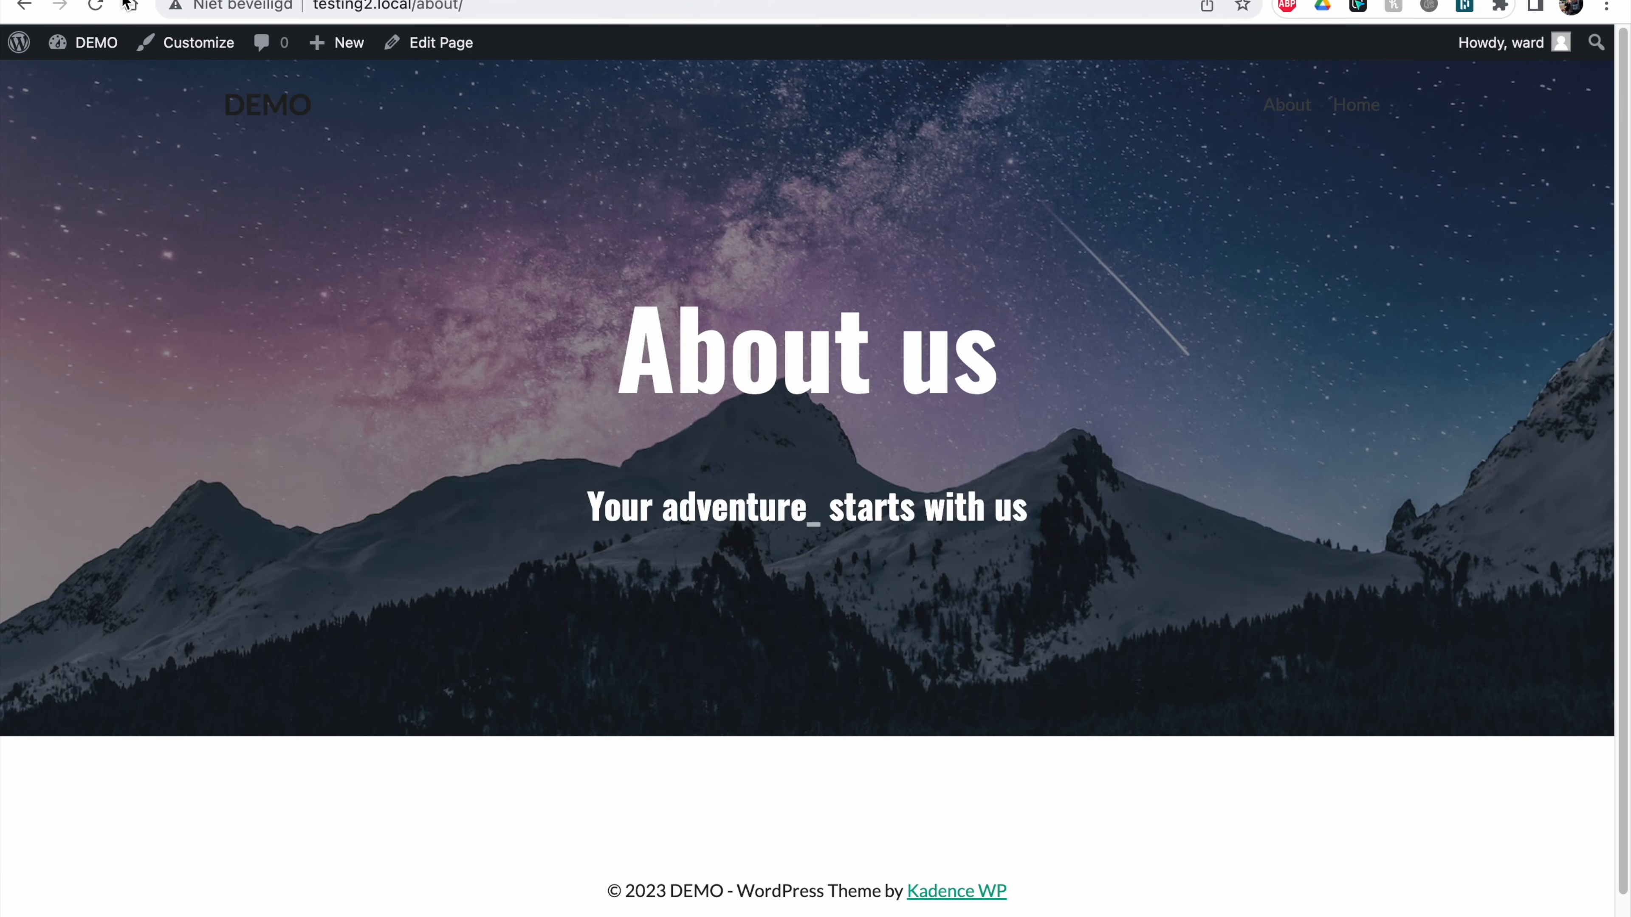
pyautogui.click(93, 6)
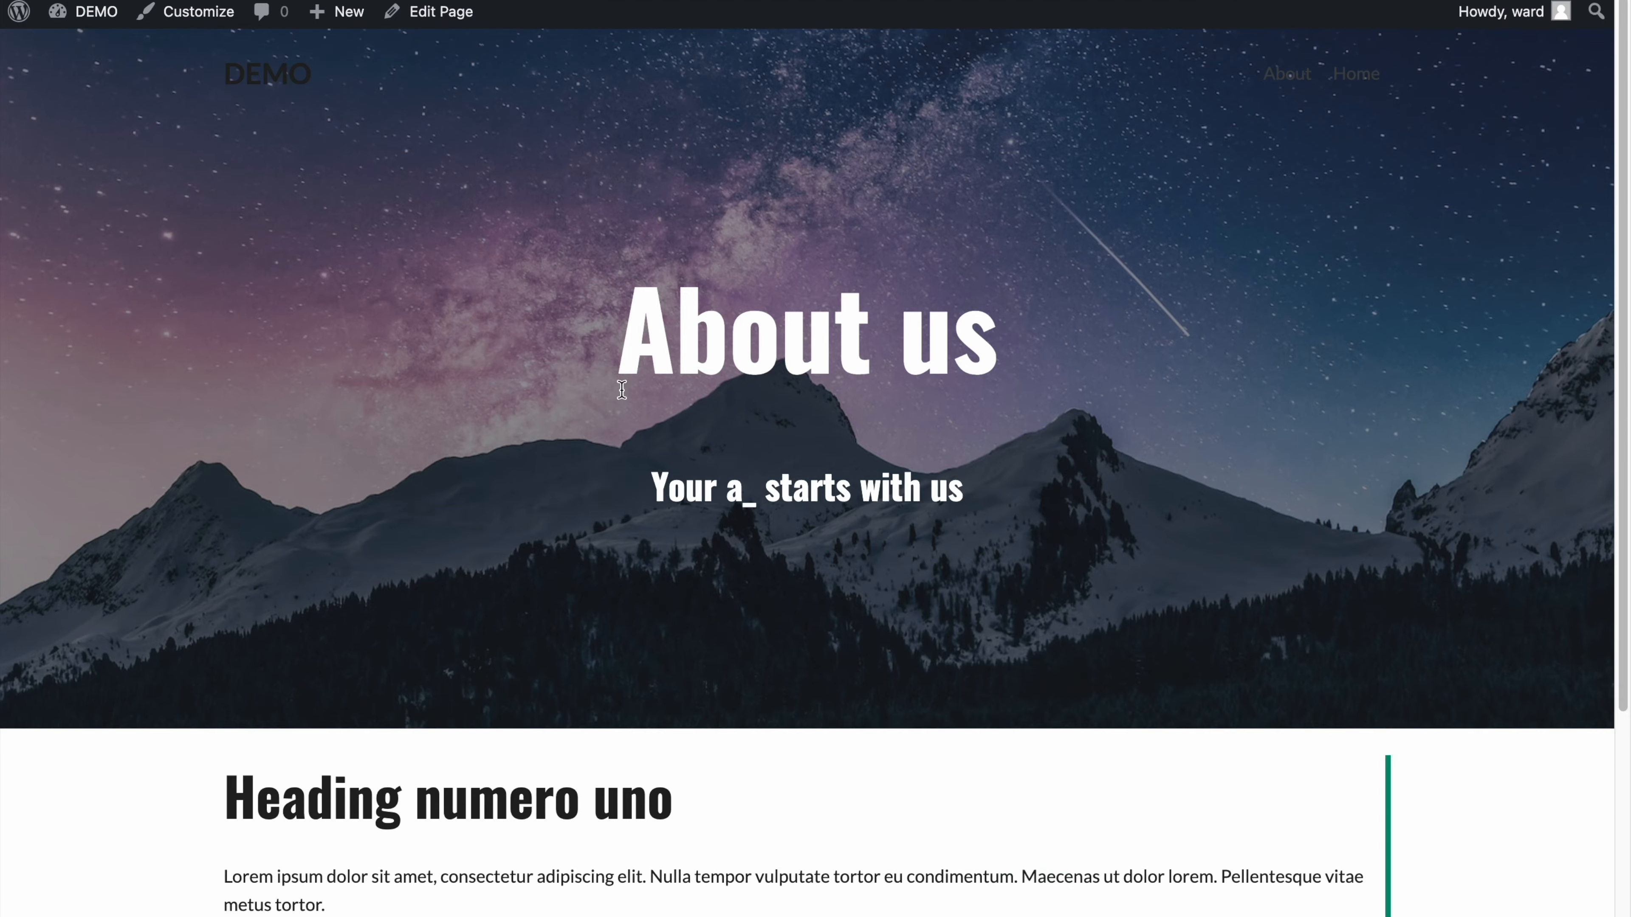
pyautogui.scroll(-4, 624, 393)
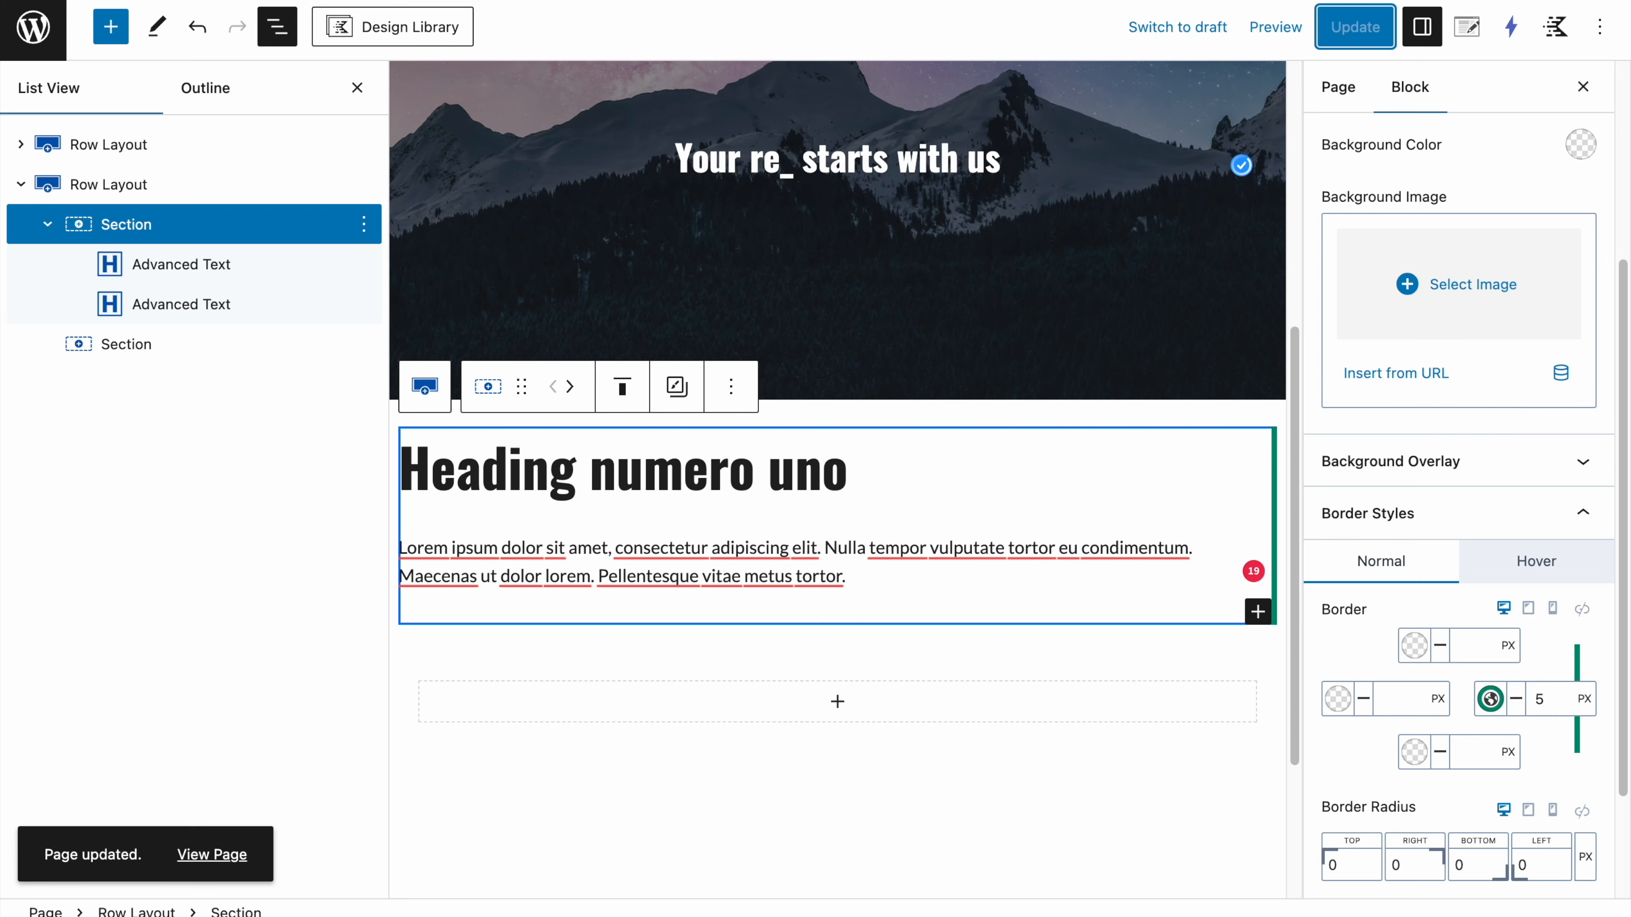
pyautogui.click(148, 1)
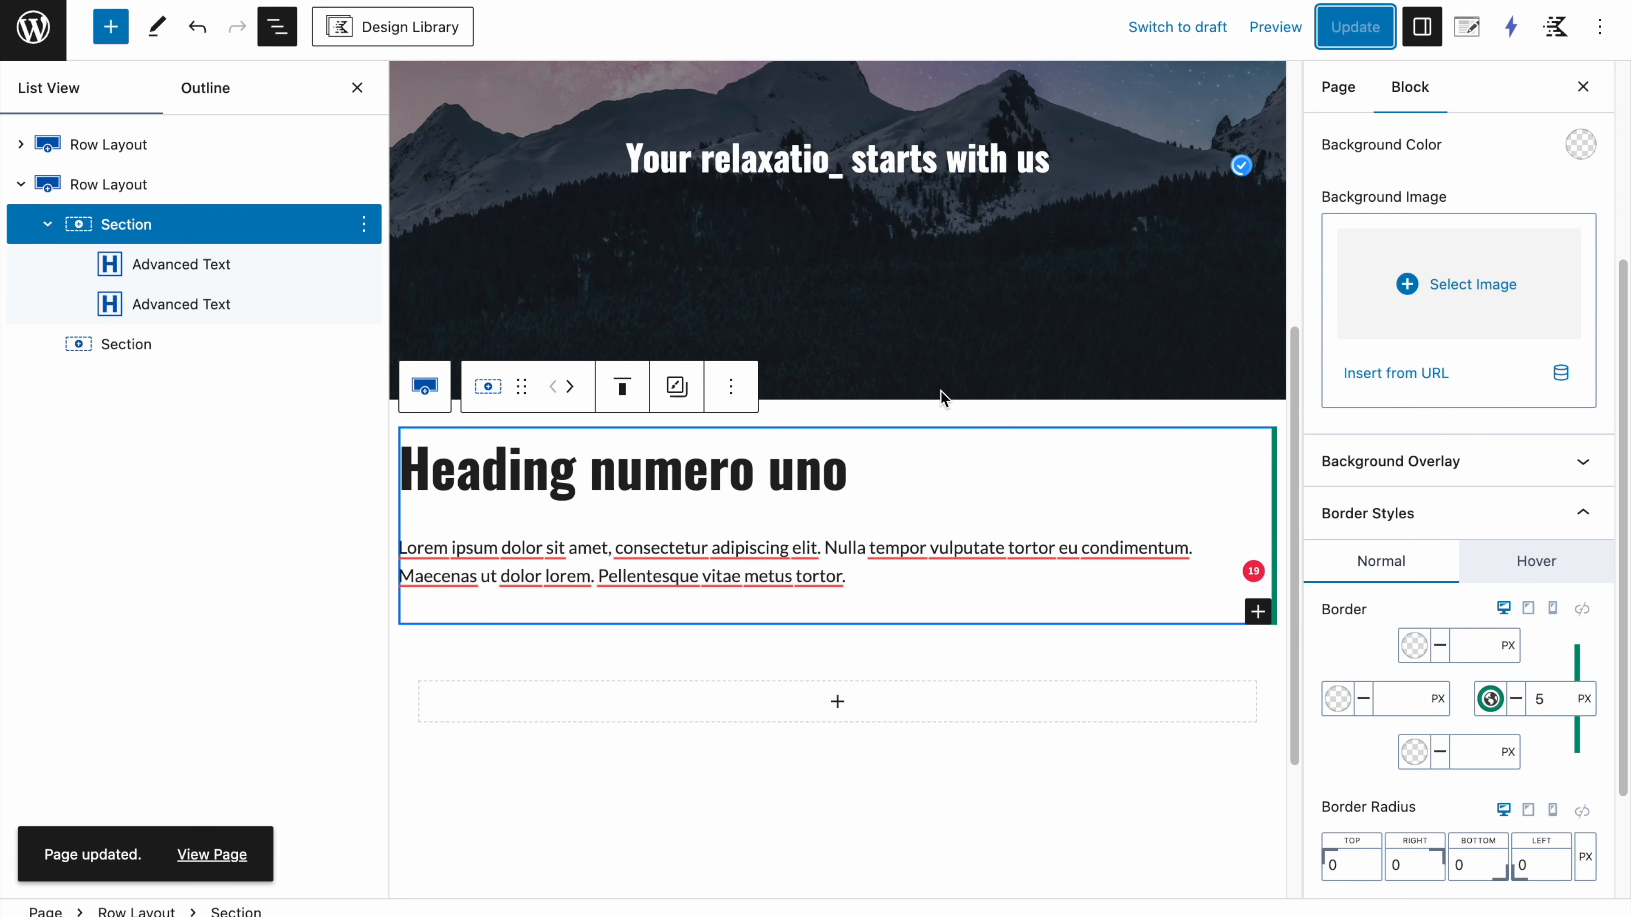
# Step: Set the right margin of the section holding the heading and paragraph to 45% and update the page
pyautogui.click(77, 184)
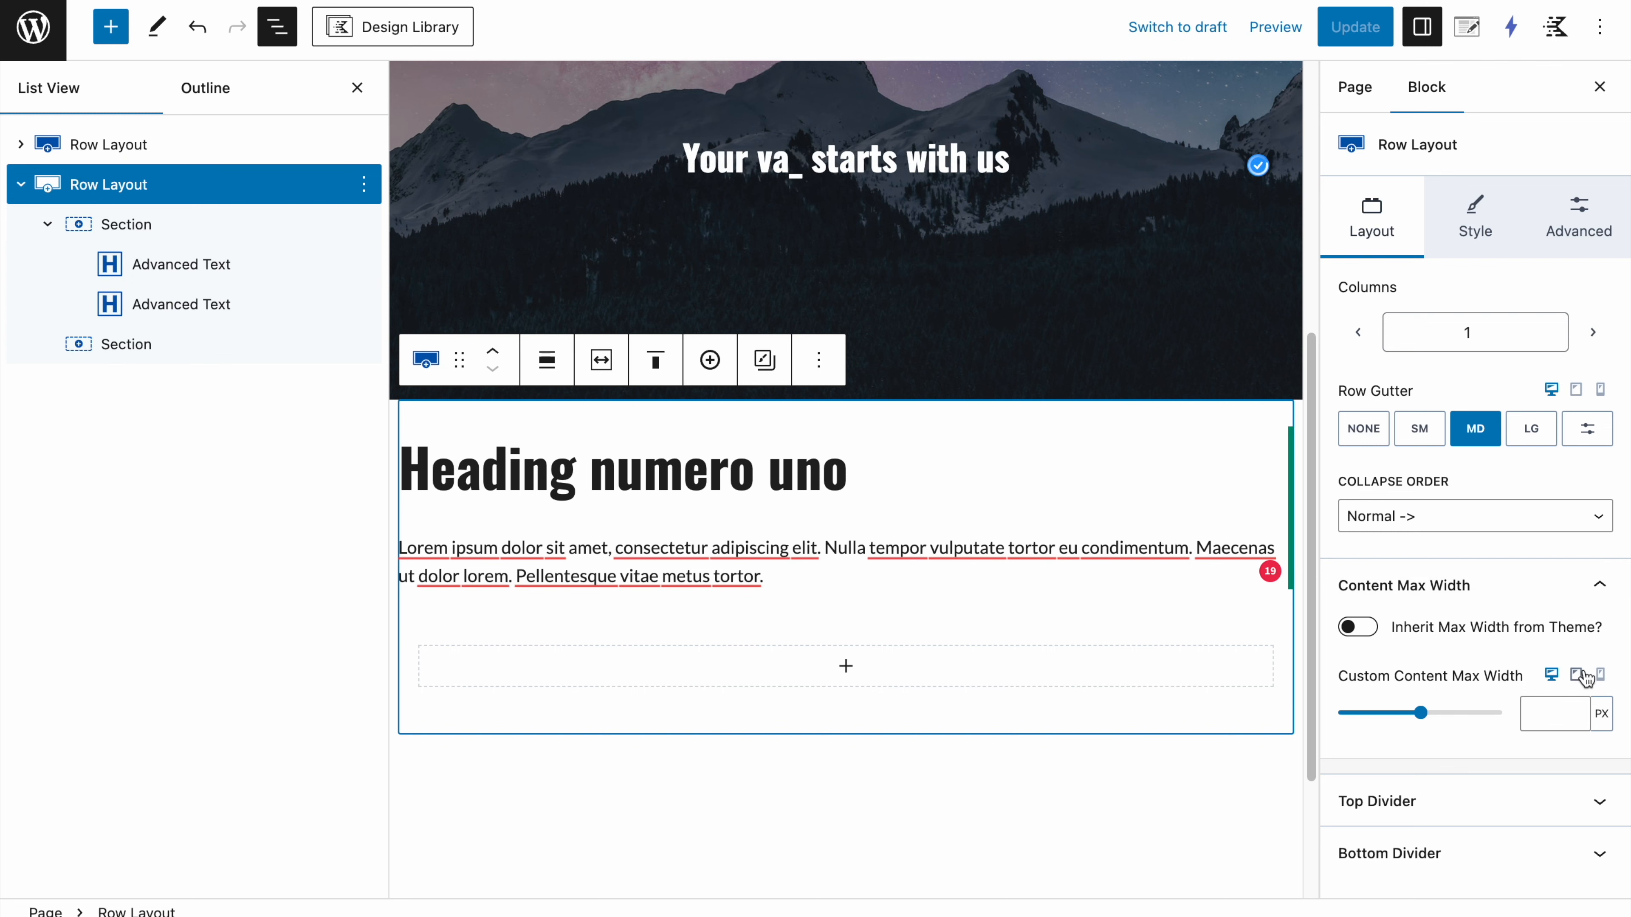
pyautogui.click(337, 233)
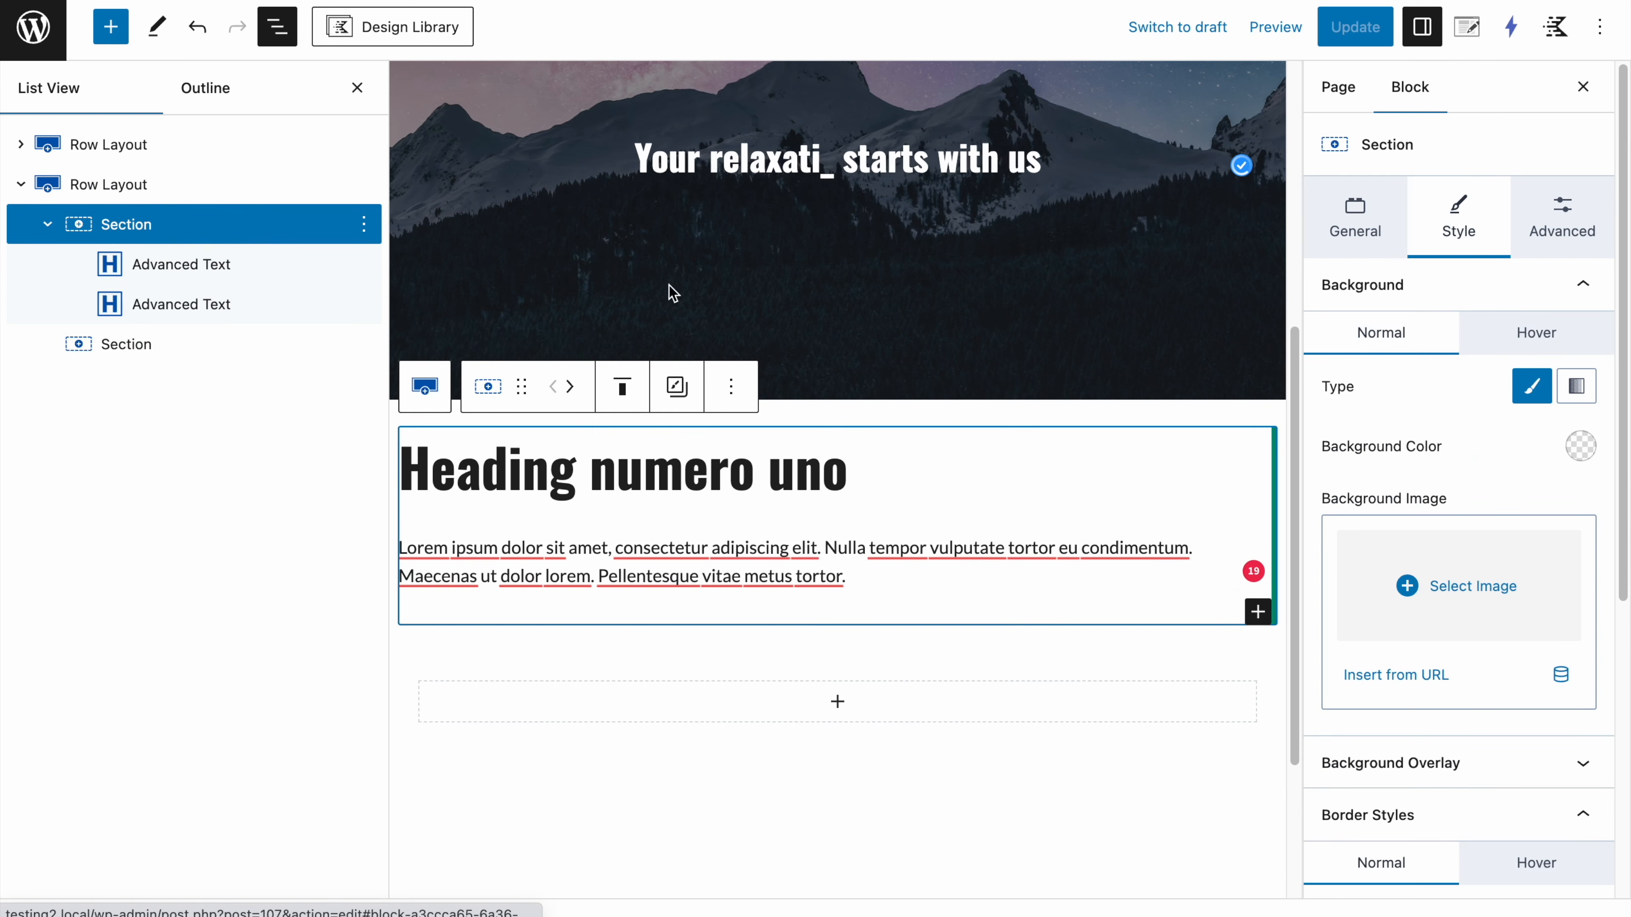
pyautogui.click(1538, 236)
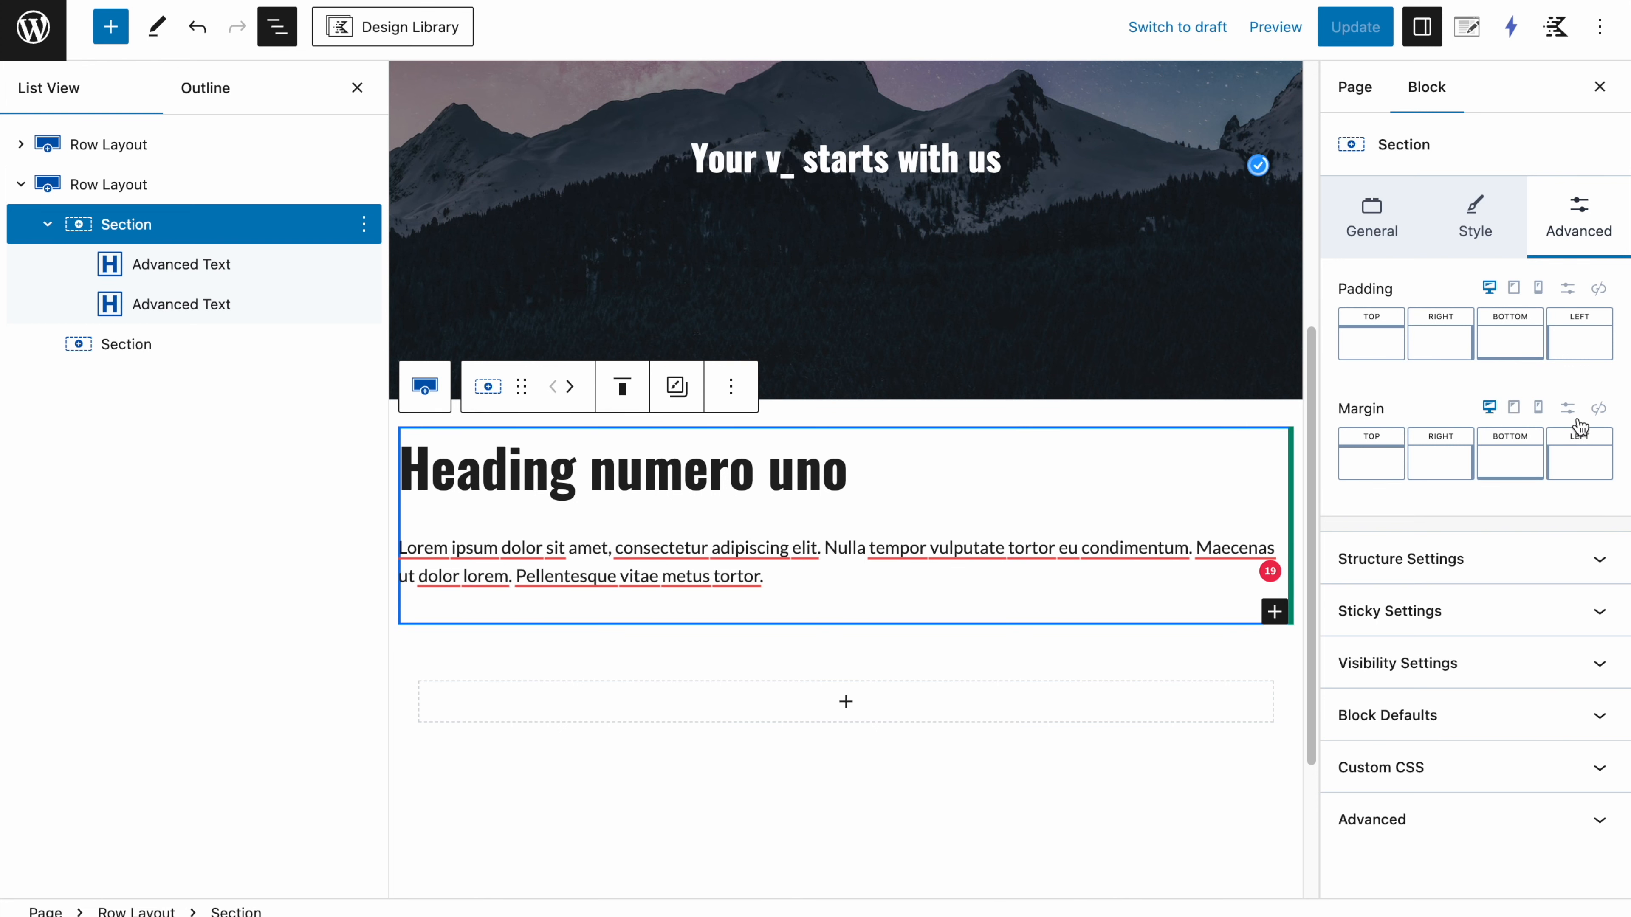
pyautogui.click(1568, 409)
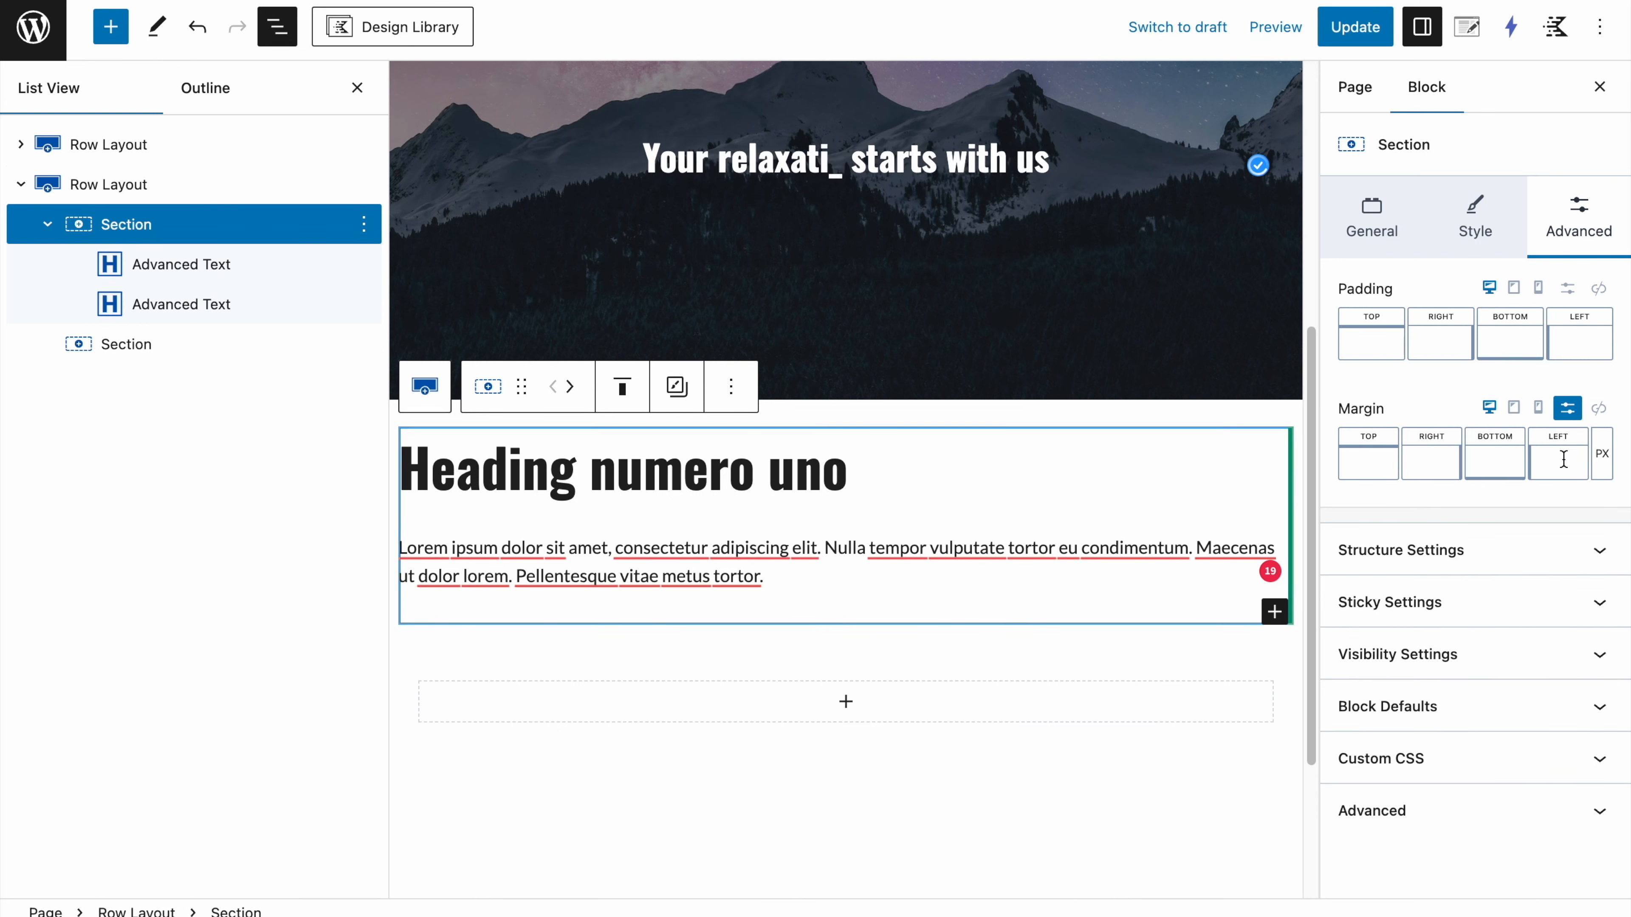
pyautogui.click(1602, 454)
pyautogui.click(1595, 522)
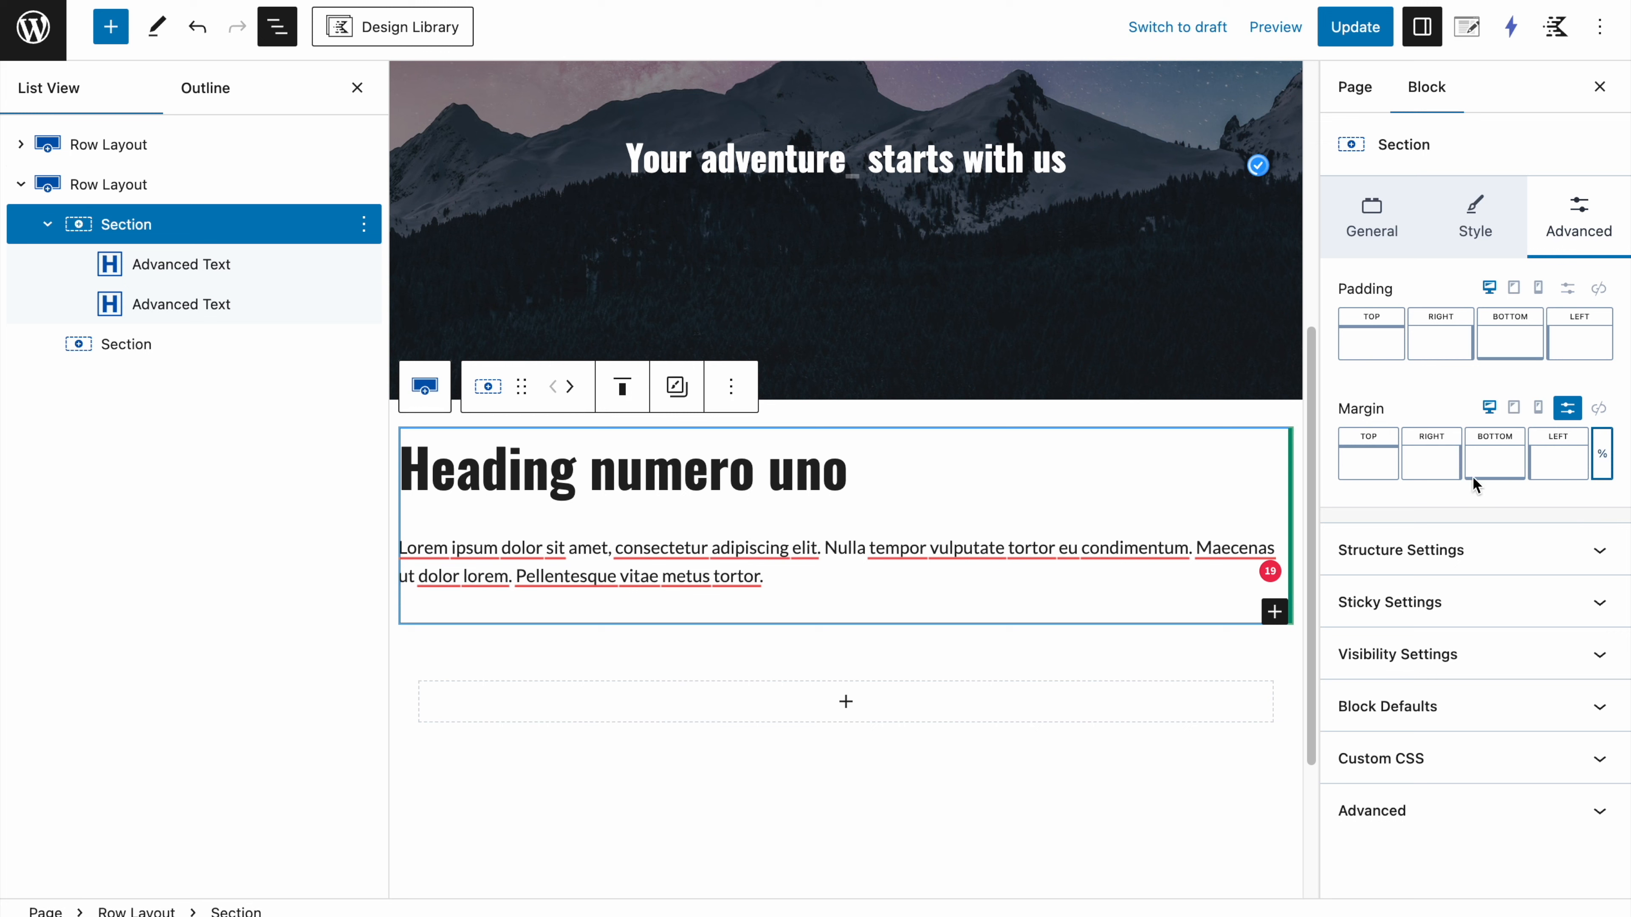
pyautogui.click(1426, 458)
pyautogui.write('45')
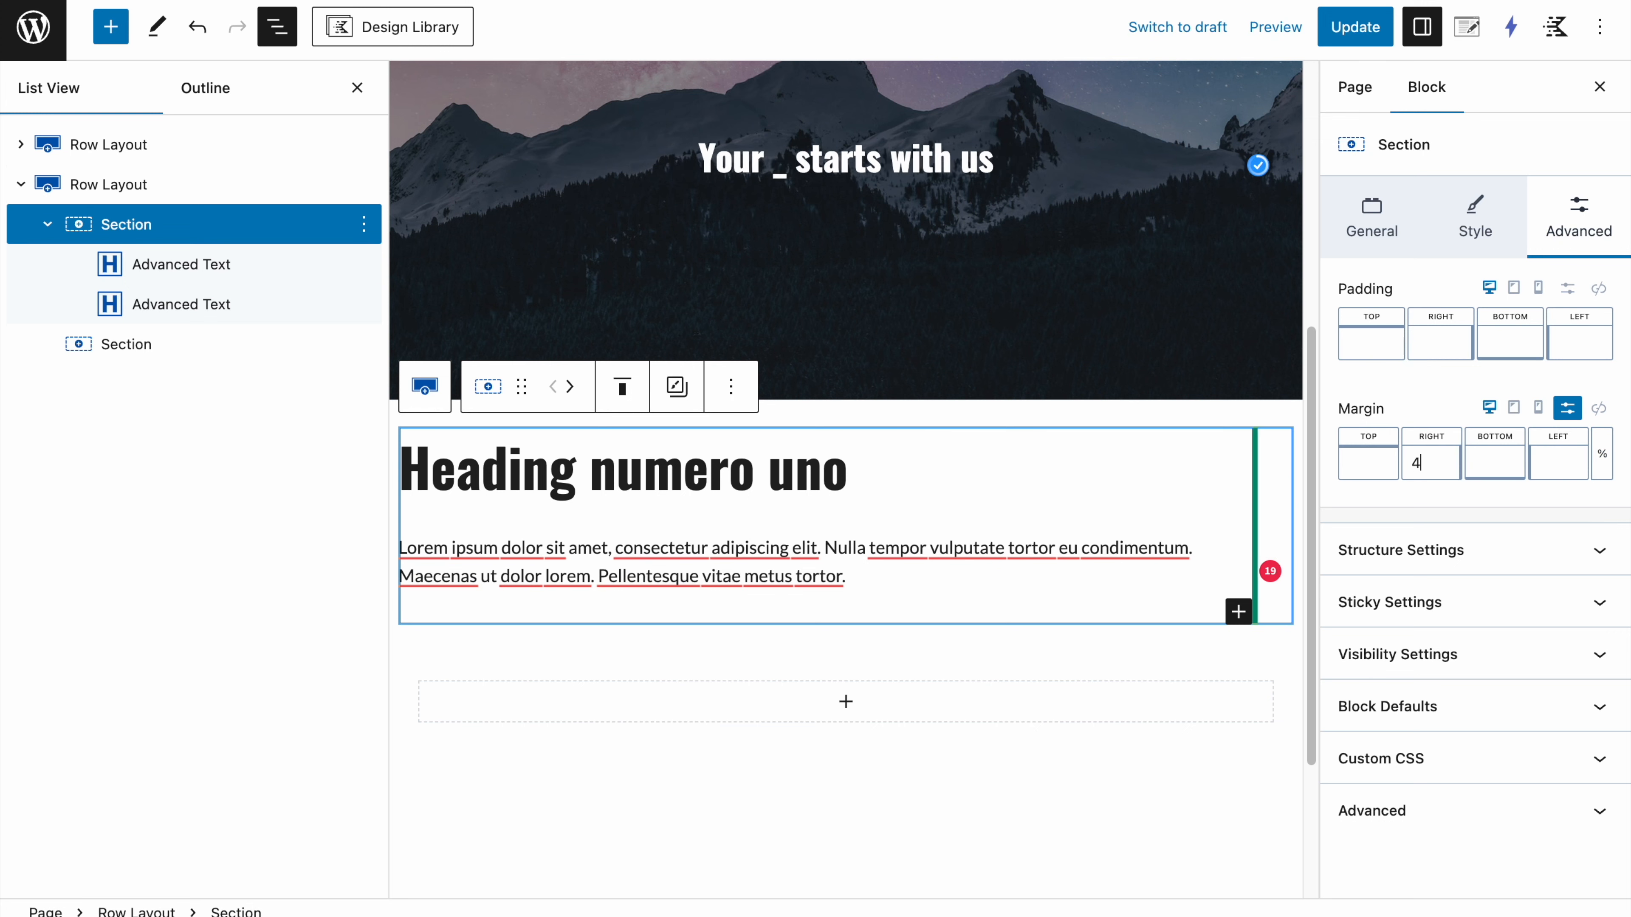
pyautogui.click(1355, 27)
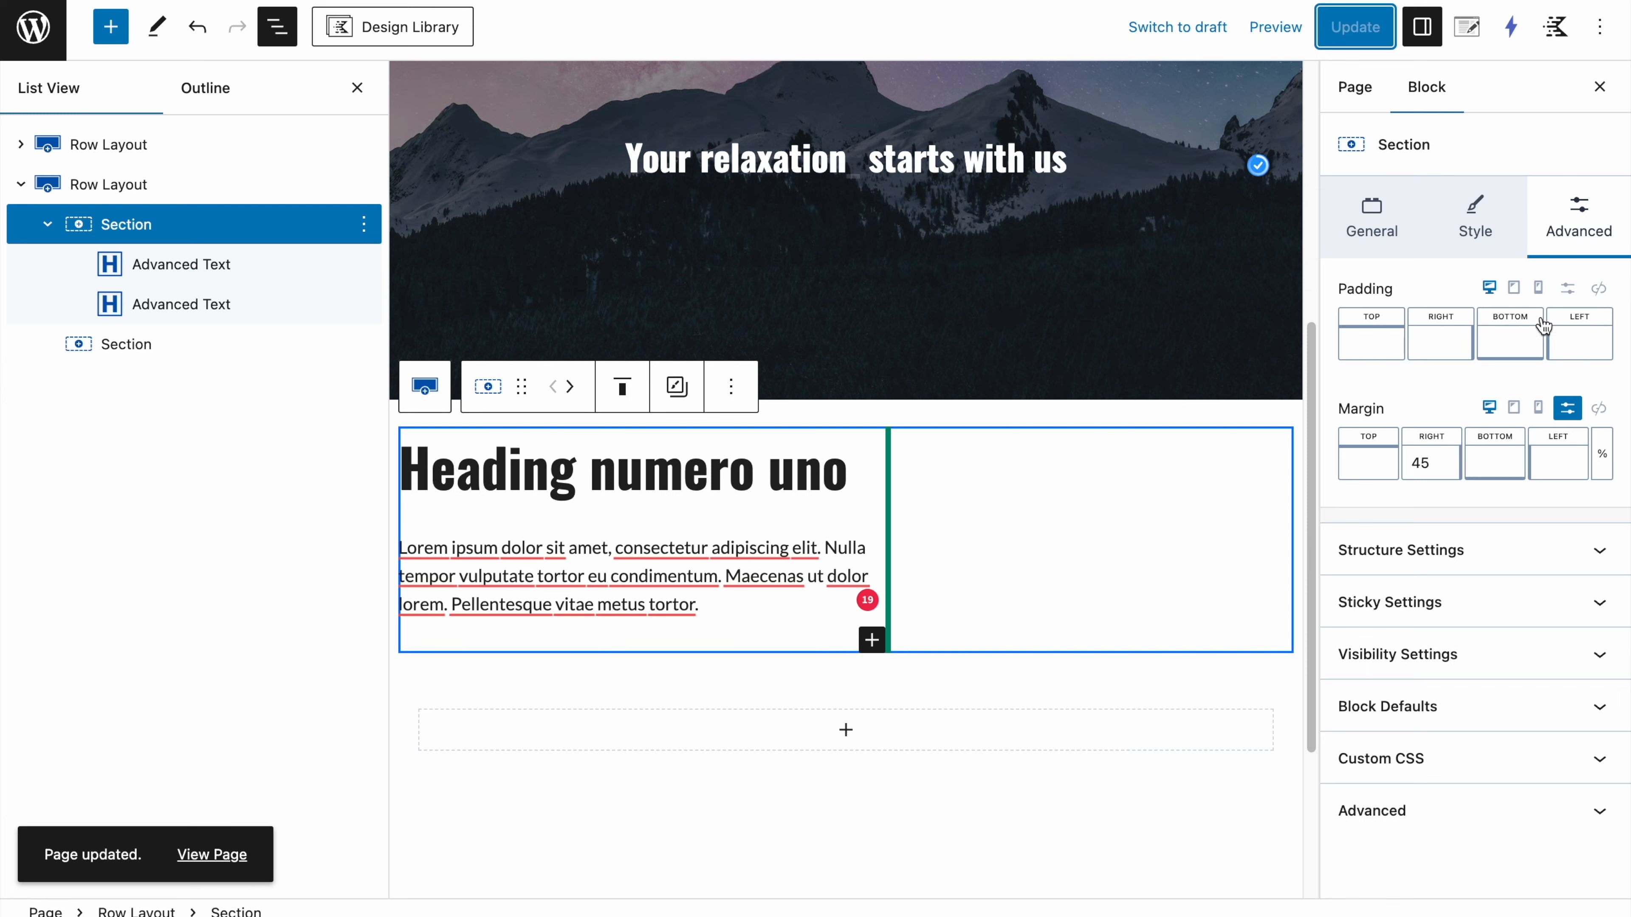
# Step: Set the same section's right padding to XL and update the page
pyautogui.click(1439, 355)
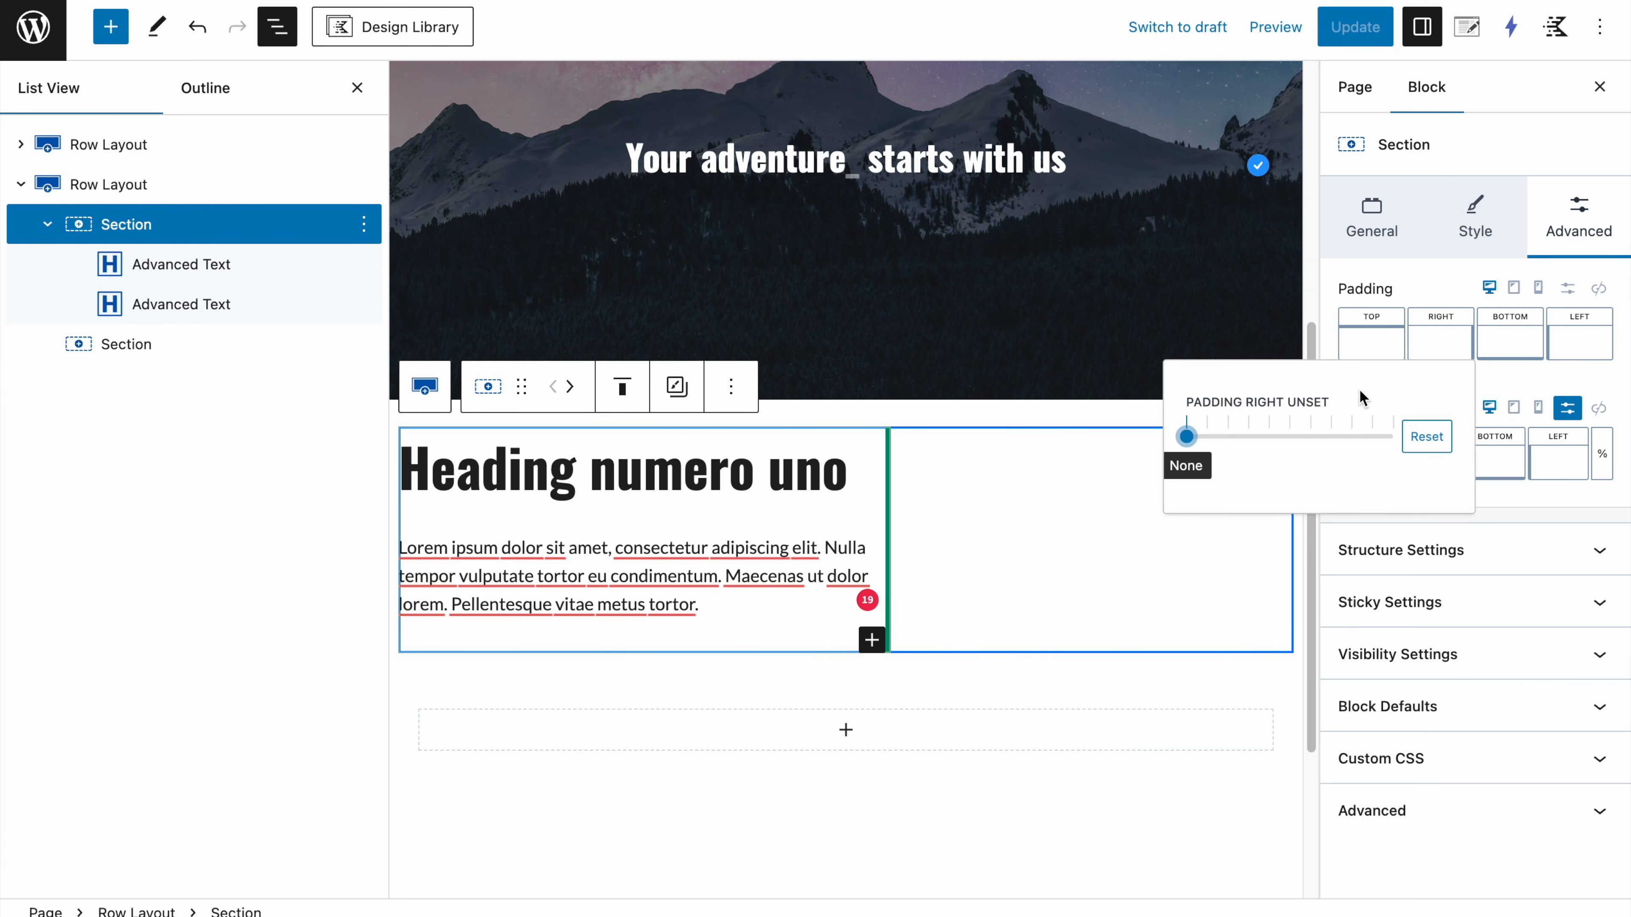
pyautogui.moveTo(1199, 445); pyautogui.dragTo(1313, 440)
pyautogui.click(1367, 12)
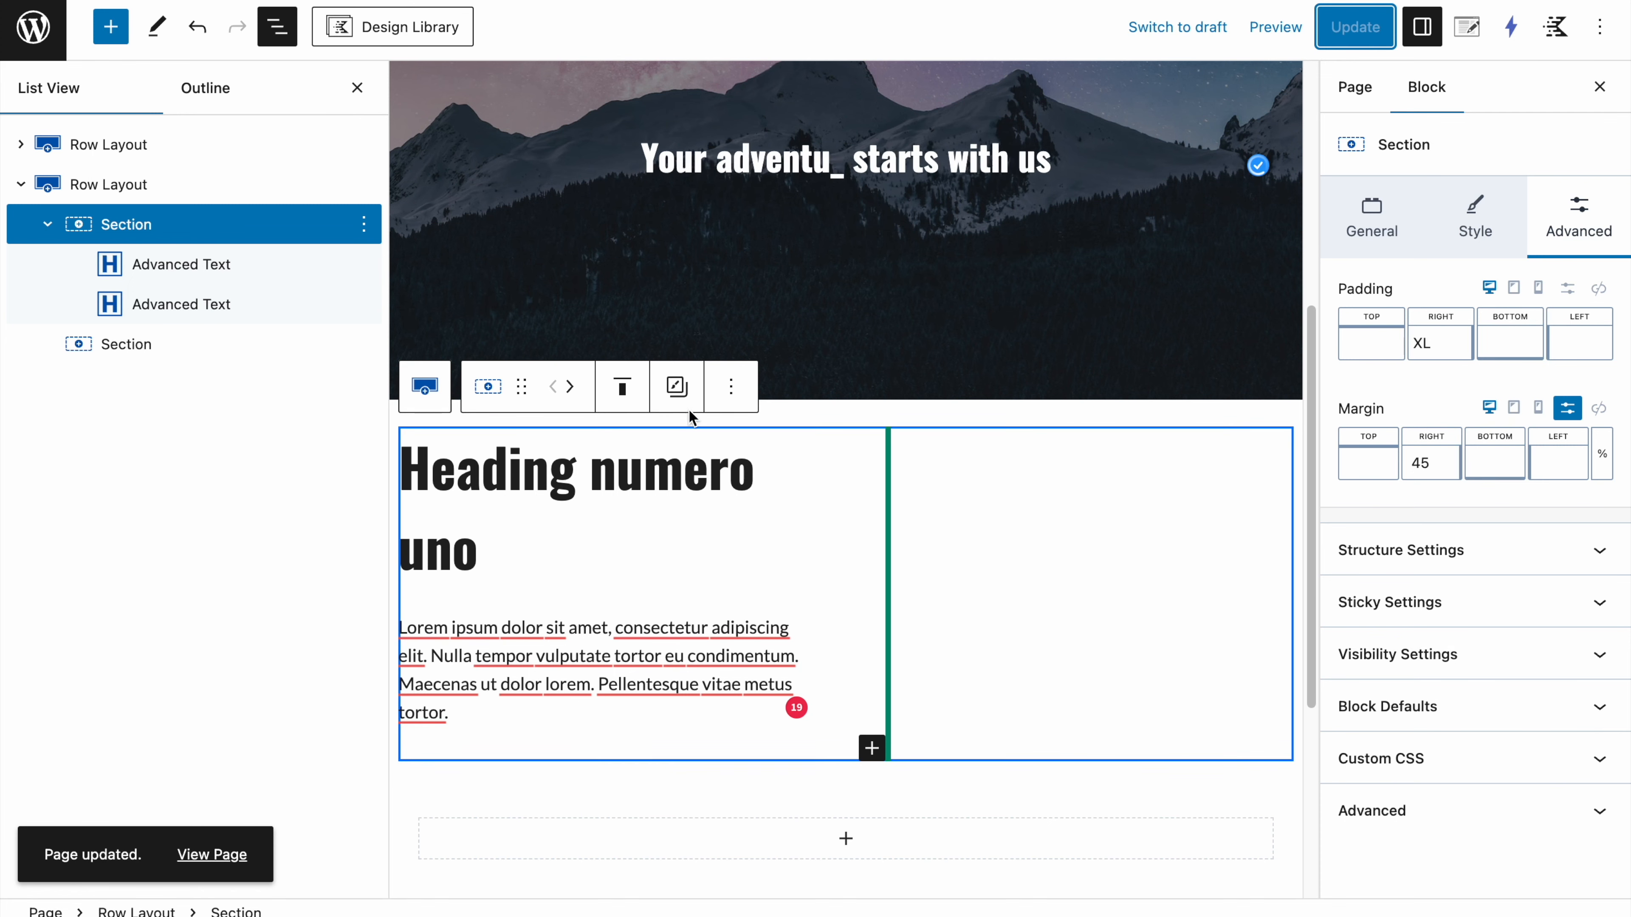
# Step: Duplicate the section holding the heading and paragraph and change the copy's heading to "Heading numero dos"
pyautogui.click(731, 386)
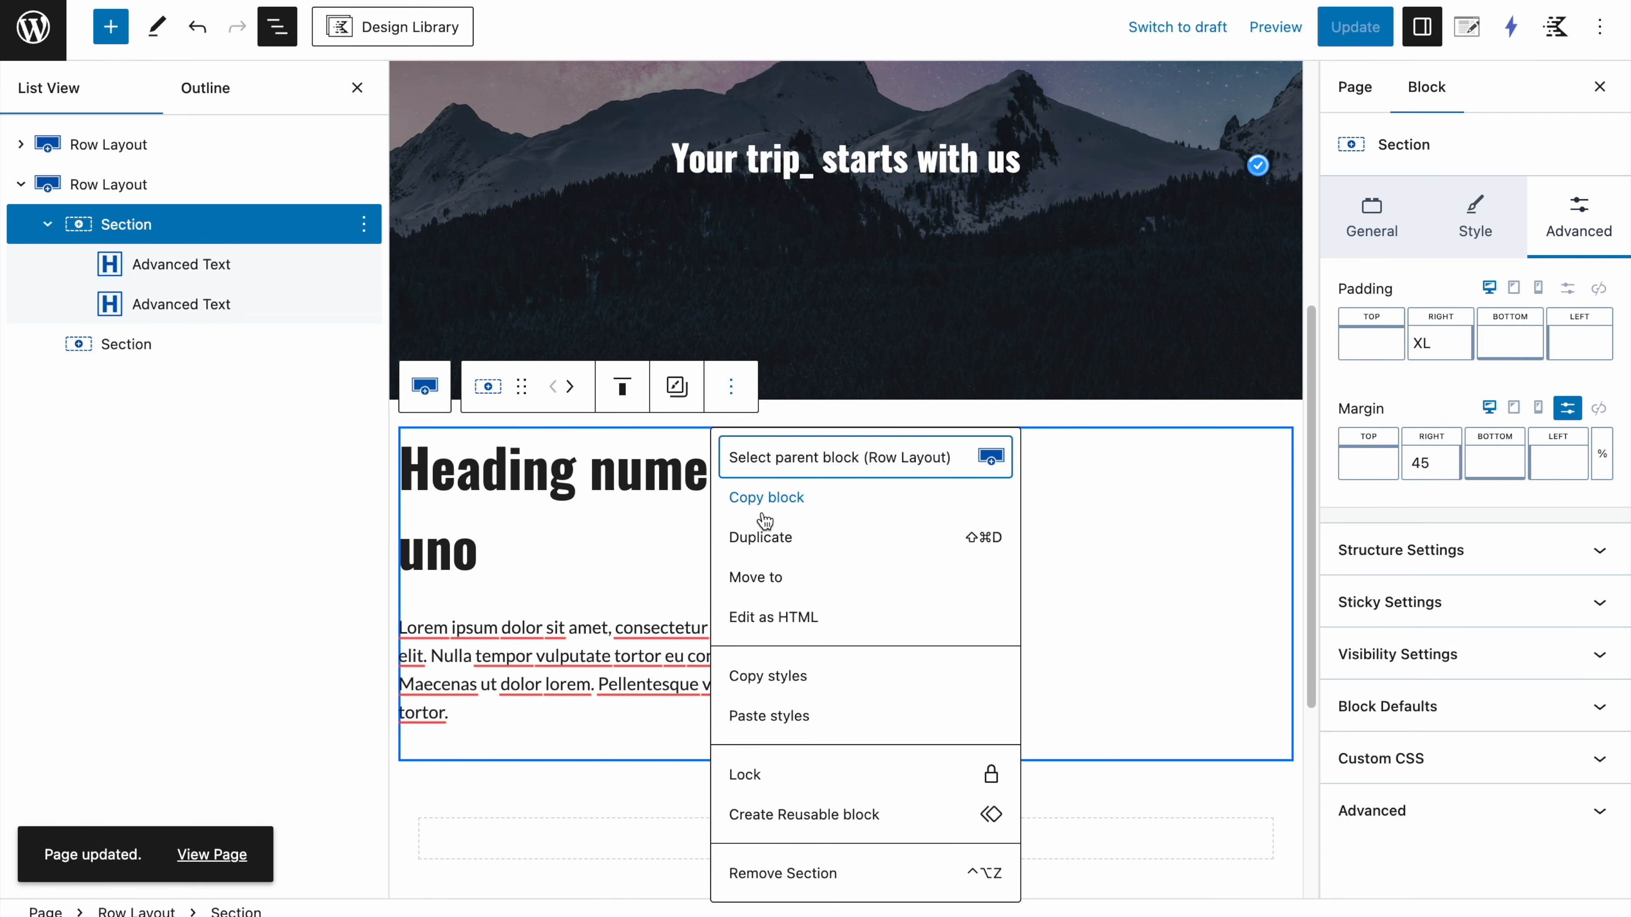
pyautogui.click(768, 537)
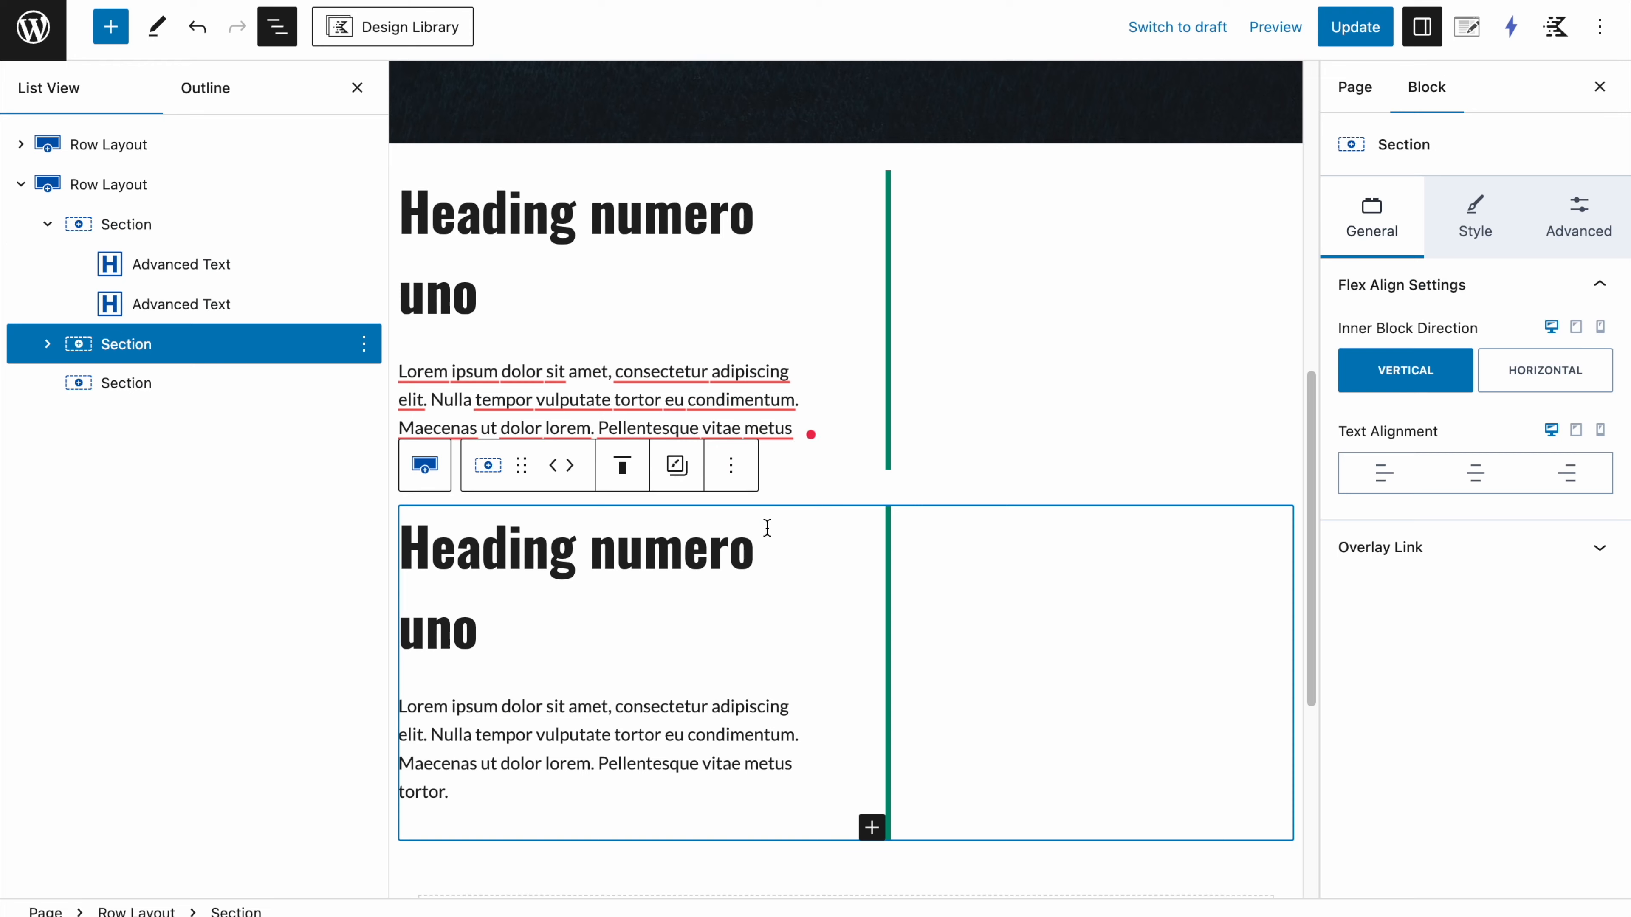
pyautogui.click(569, 468)
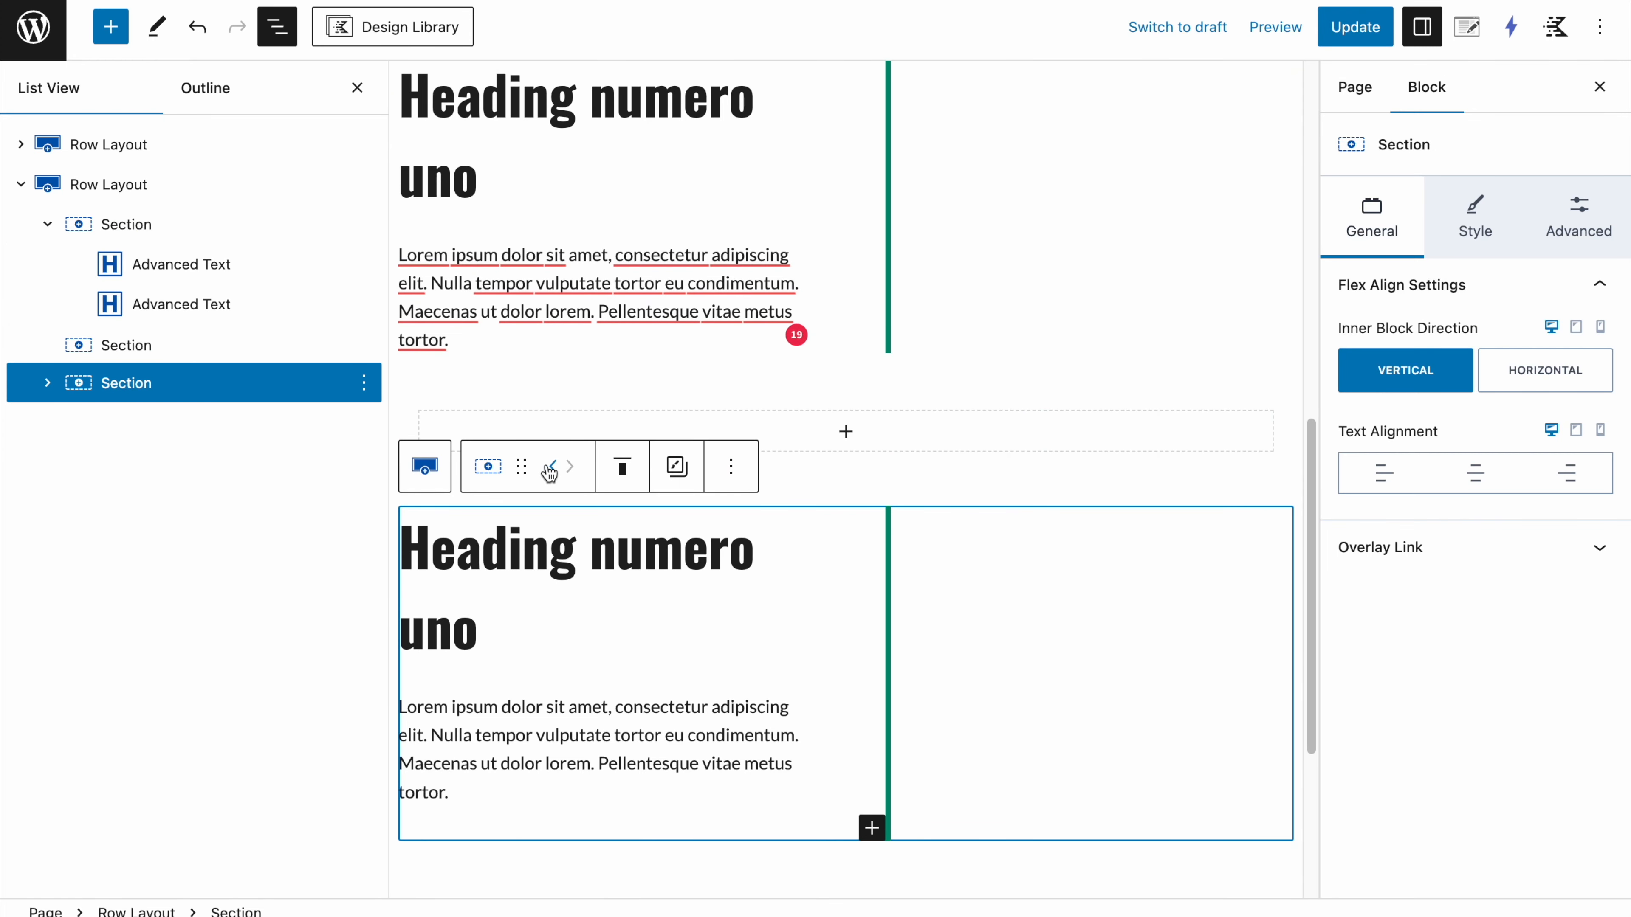
pyautogui.click(551, 467)
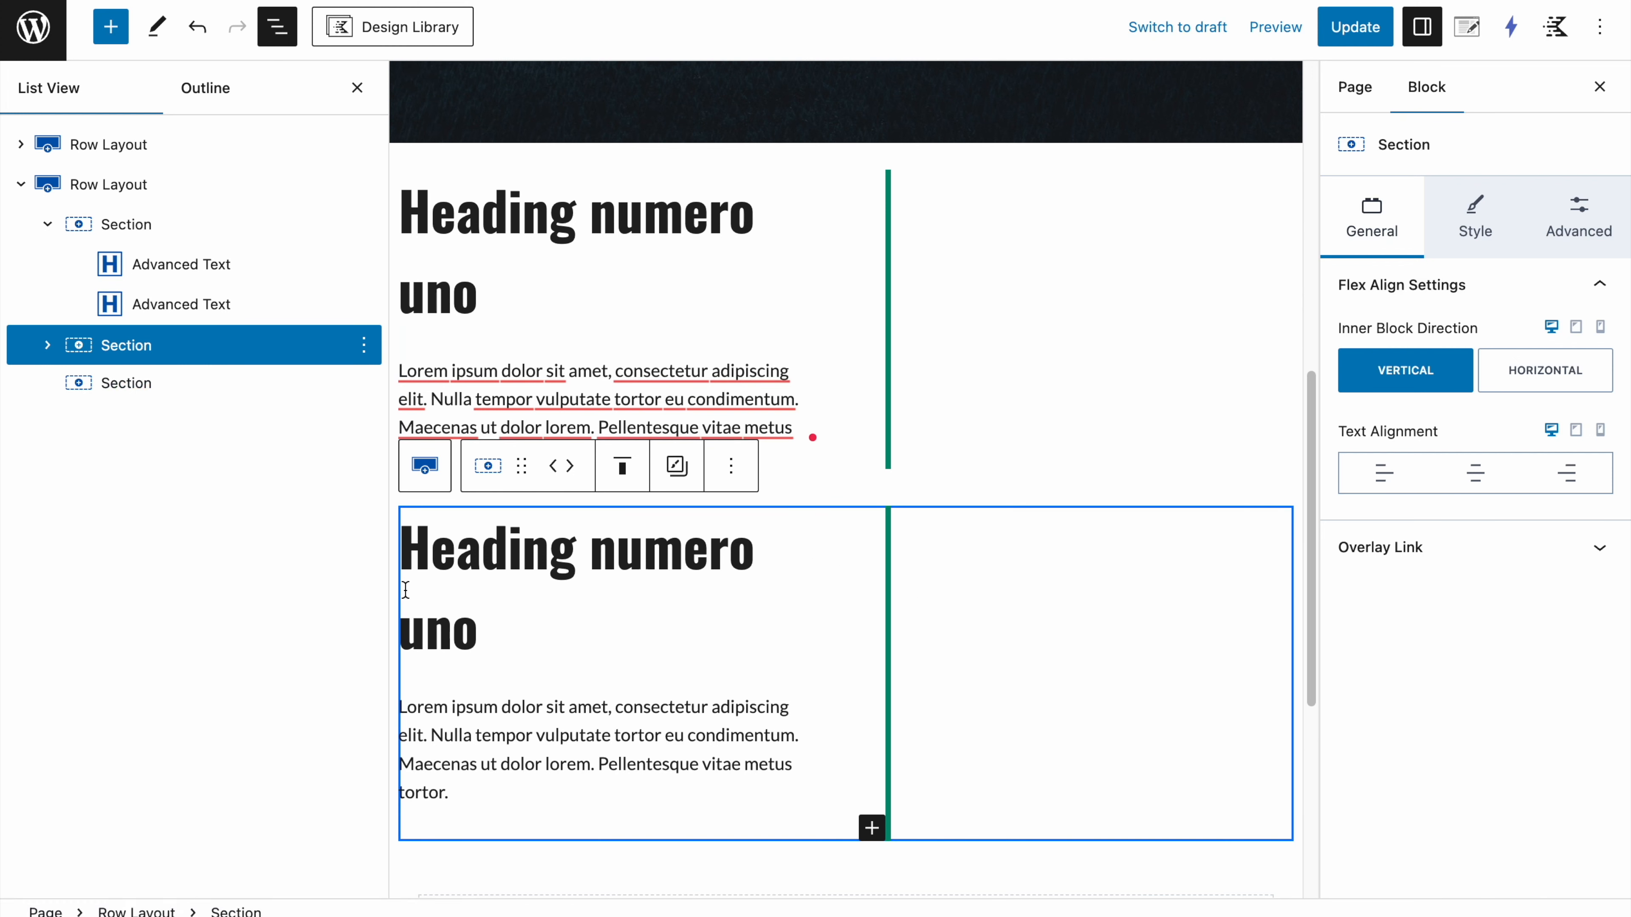
pyautogui.doubleClick(442, 652)
pyautogui.write('dos')
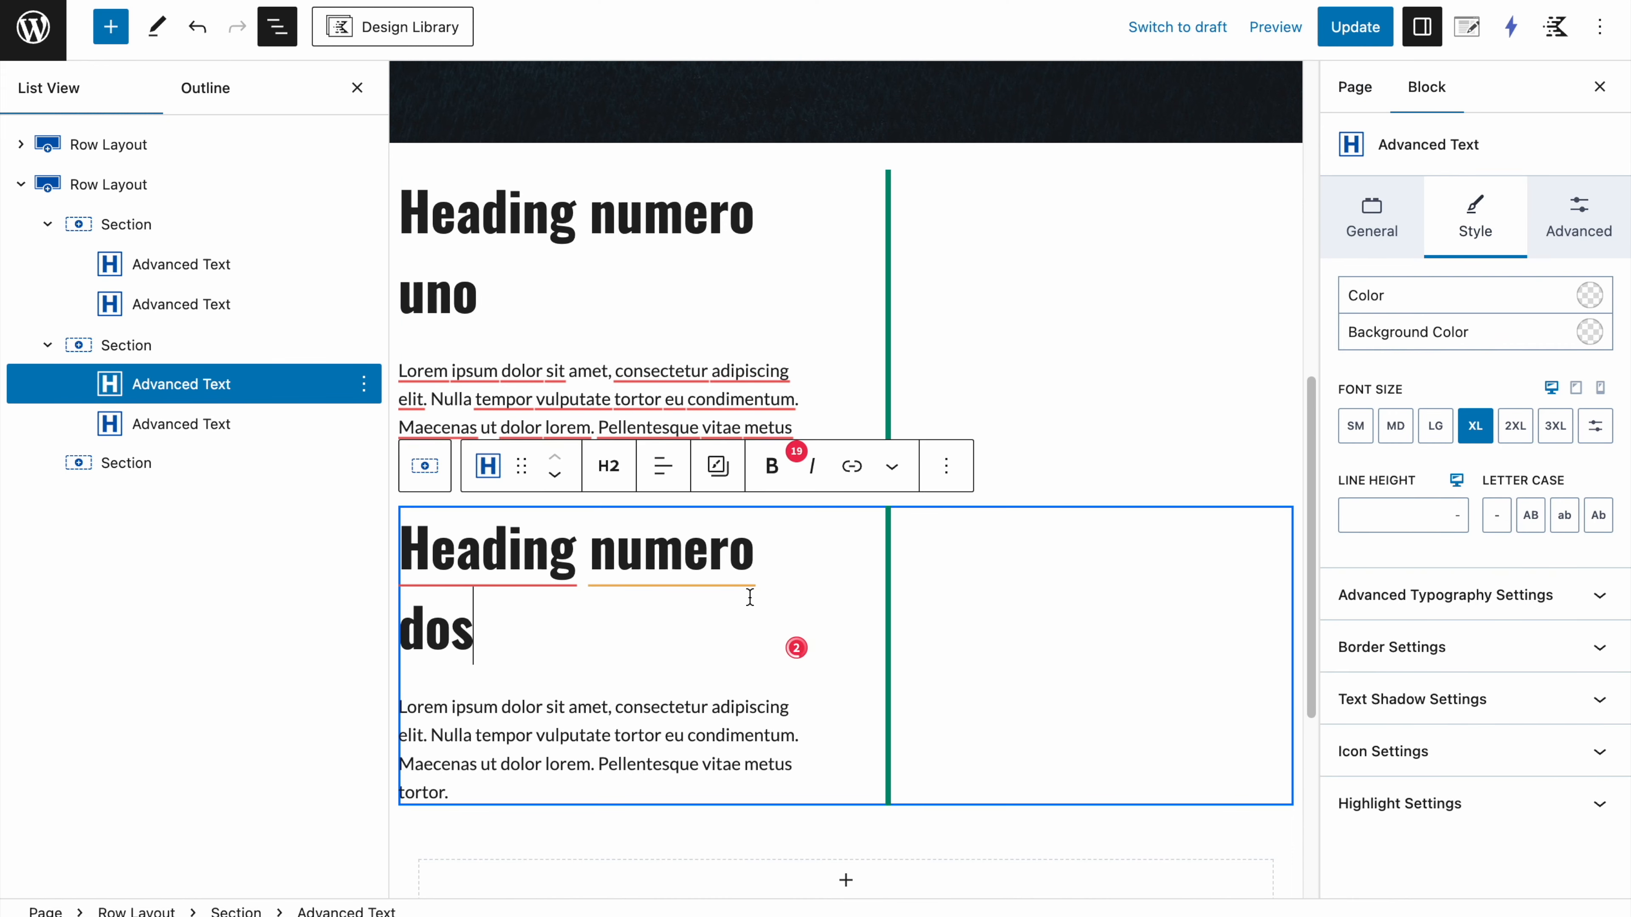
# Step: Set the duplicated section's right border to 0 px and give it a 5 px left border in dark green 008F72
pyautogui.click(1371, 232)
pyautogui.click(160, 346)
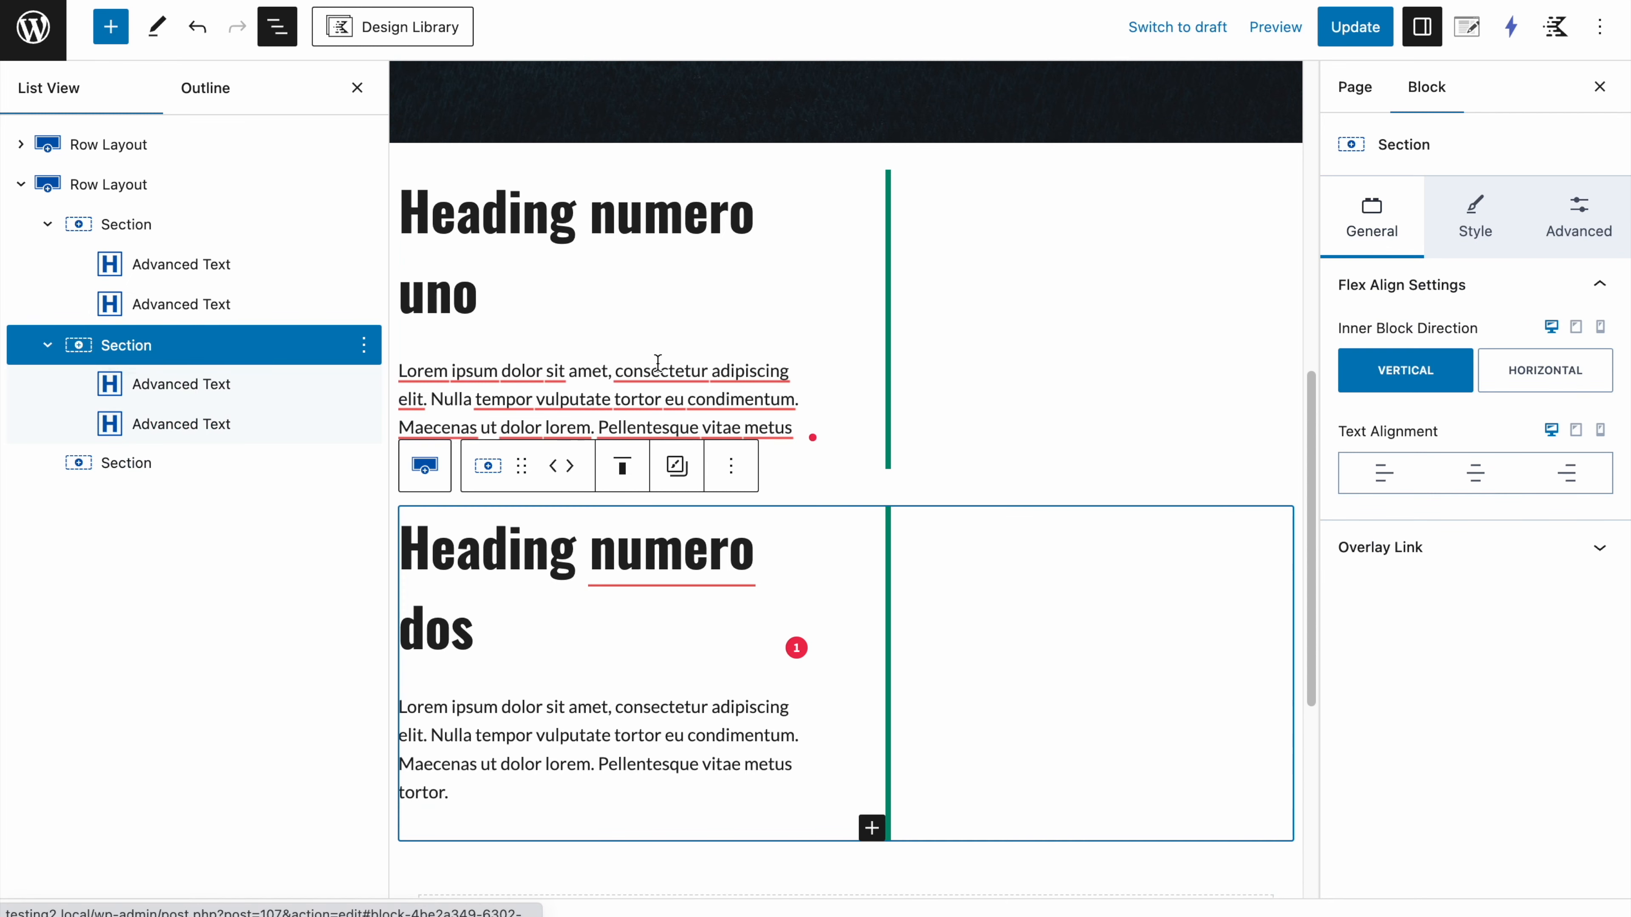
pyautogui.click(1507, 221)
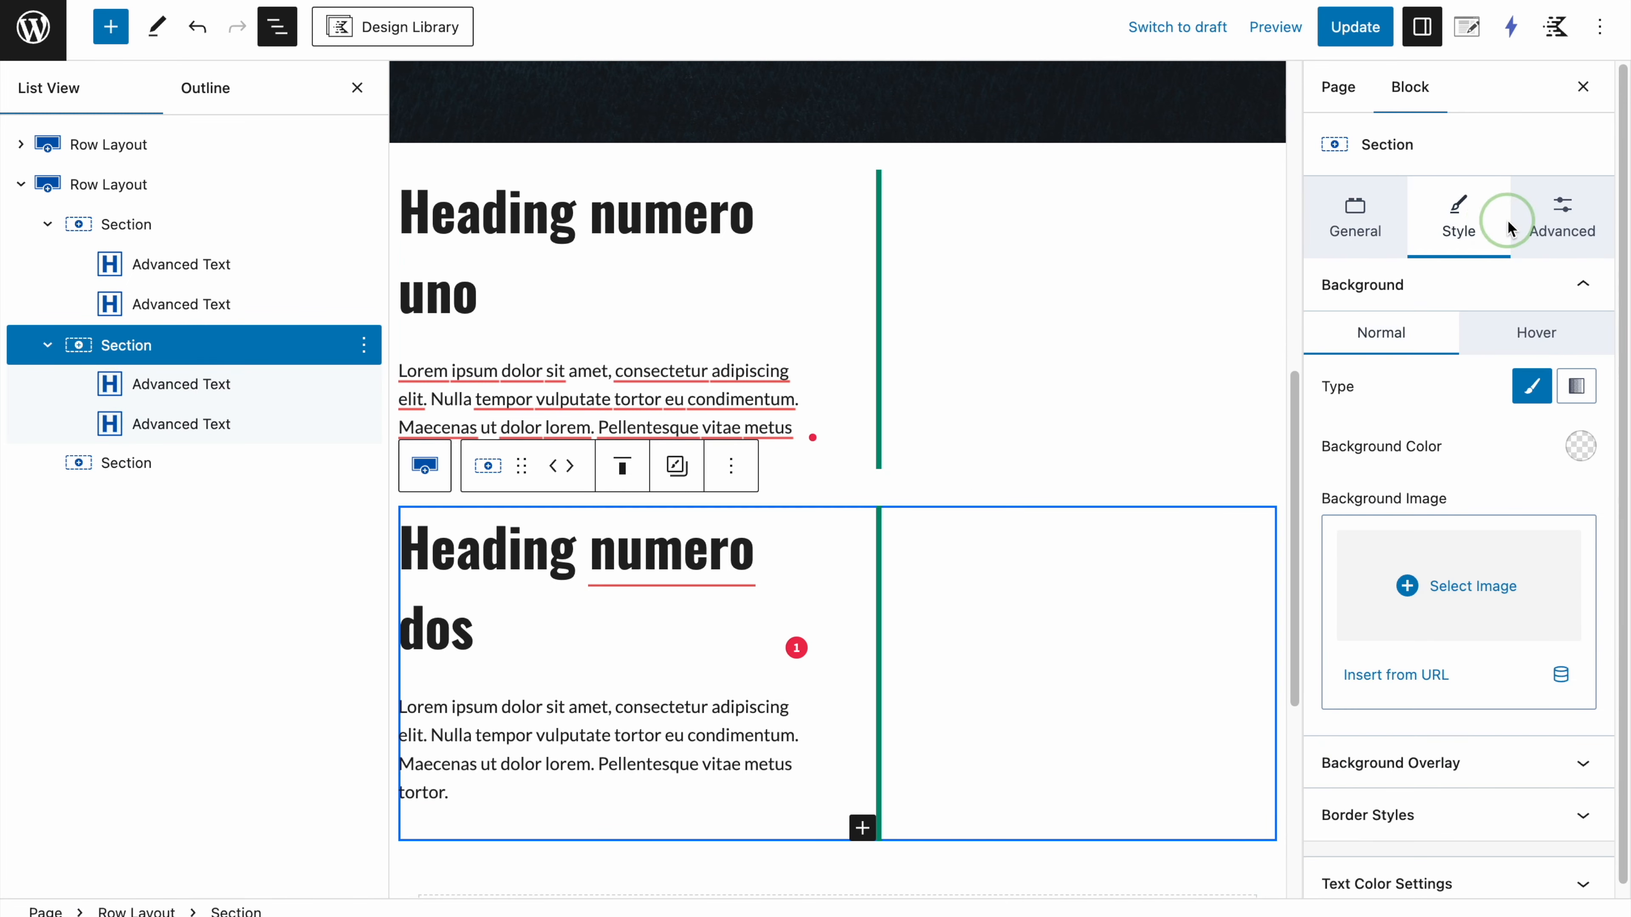
pyautogui.click(1558, 812)
pyautogui.click(1539, 757)
pyautogui.press('BackSpace')
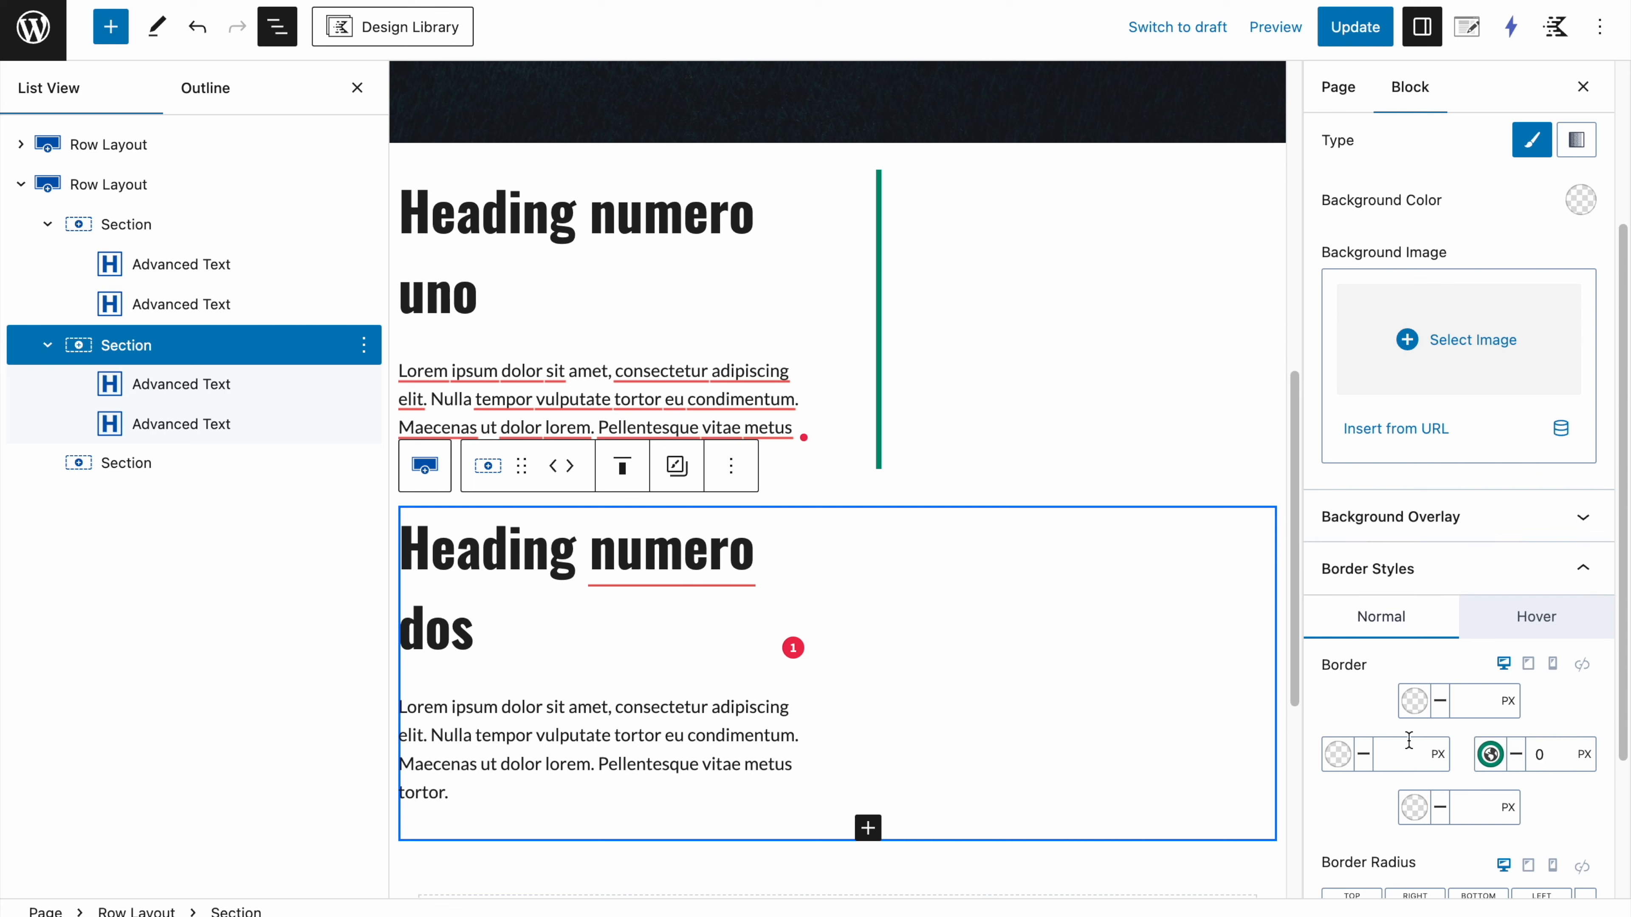
pyautogui.click(1387, 754)
pyautogui.write('5')
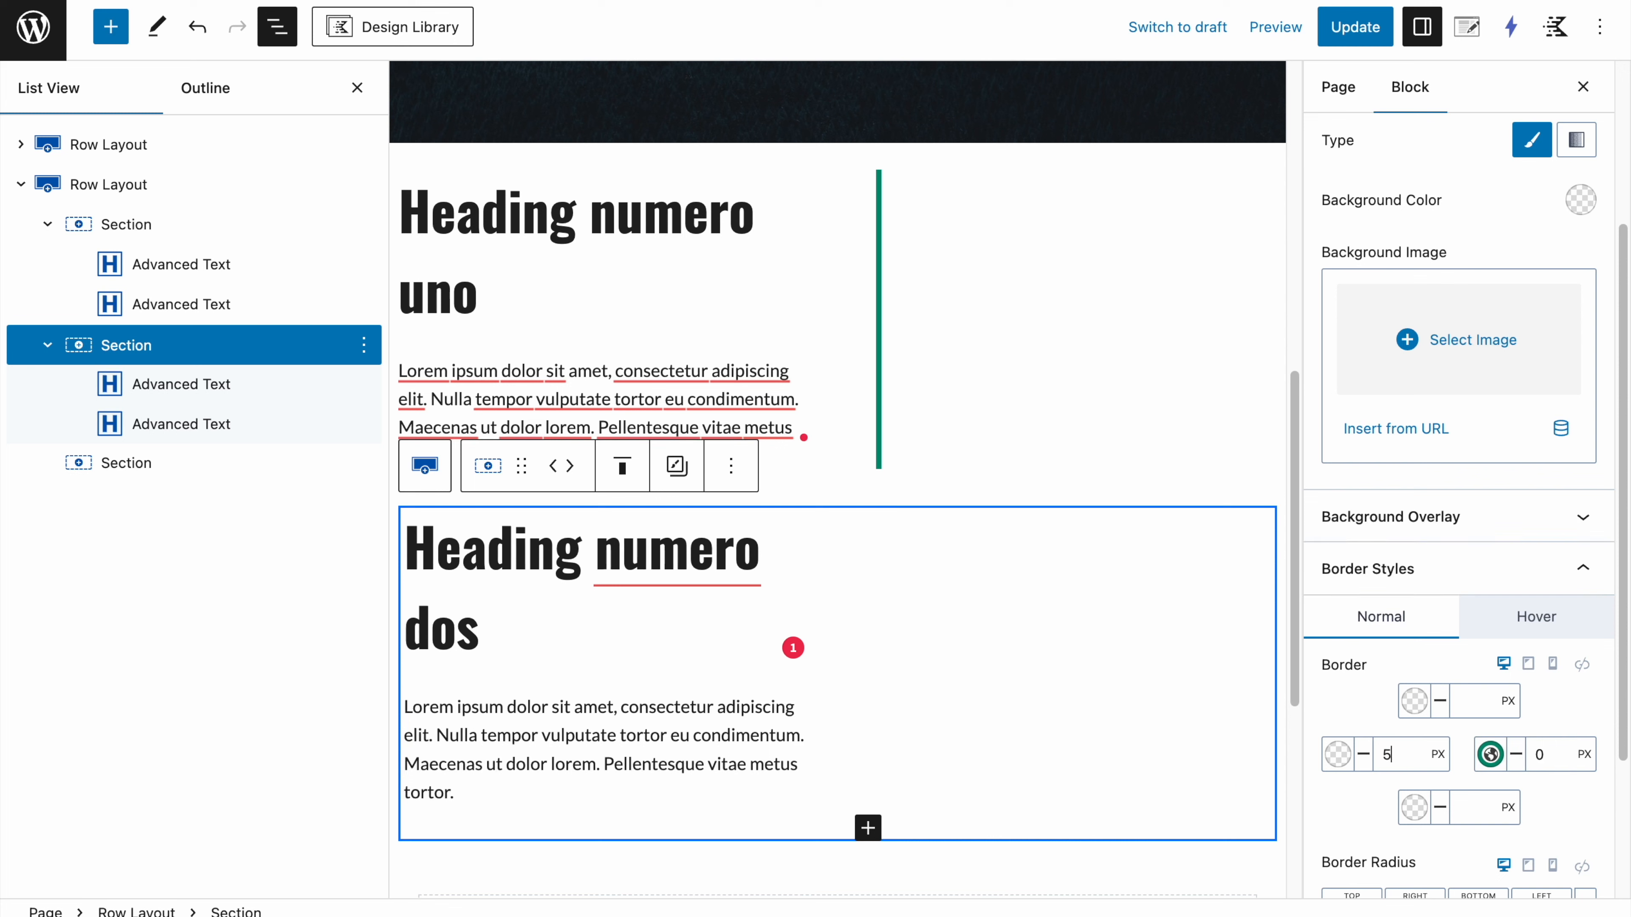
pyautogui.click(1342, 758)
pyautogui.click(1059, 709)
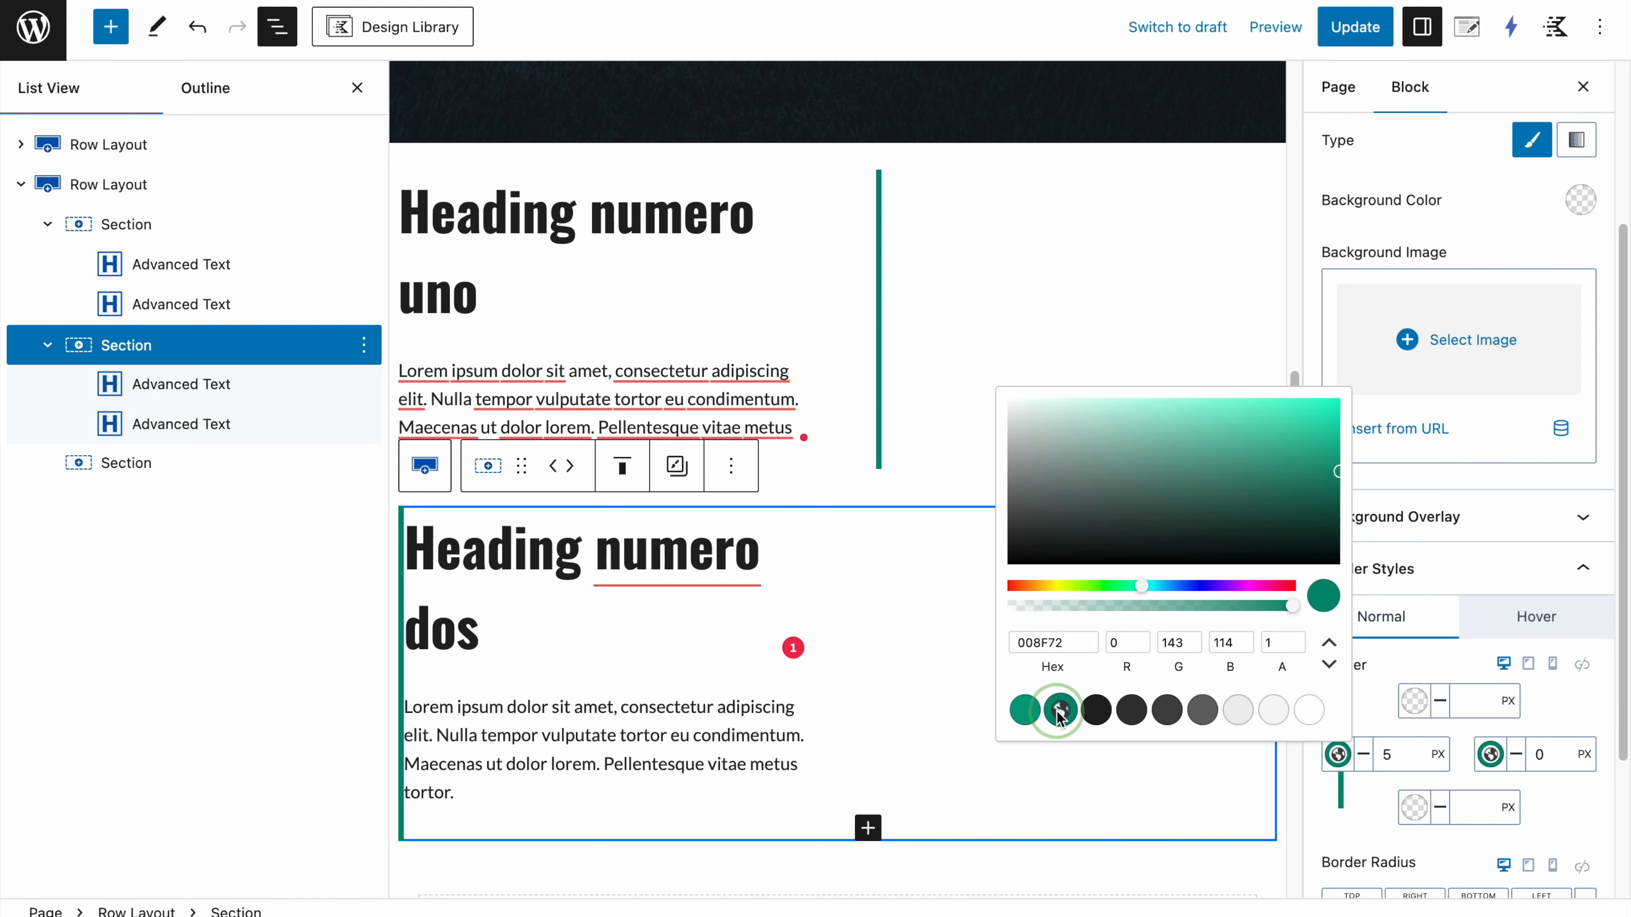
pyautogui.click(1403, 810)
pyautogui.scroll(-1, 1400, 808)
pyautogui.scroll(3, 1413, 578)
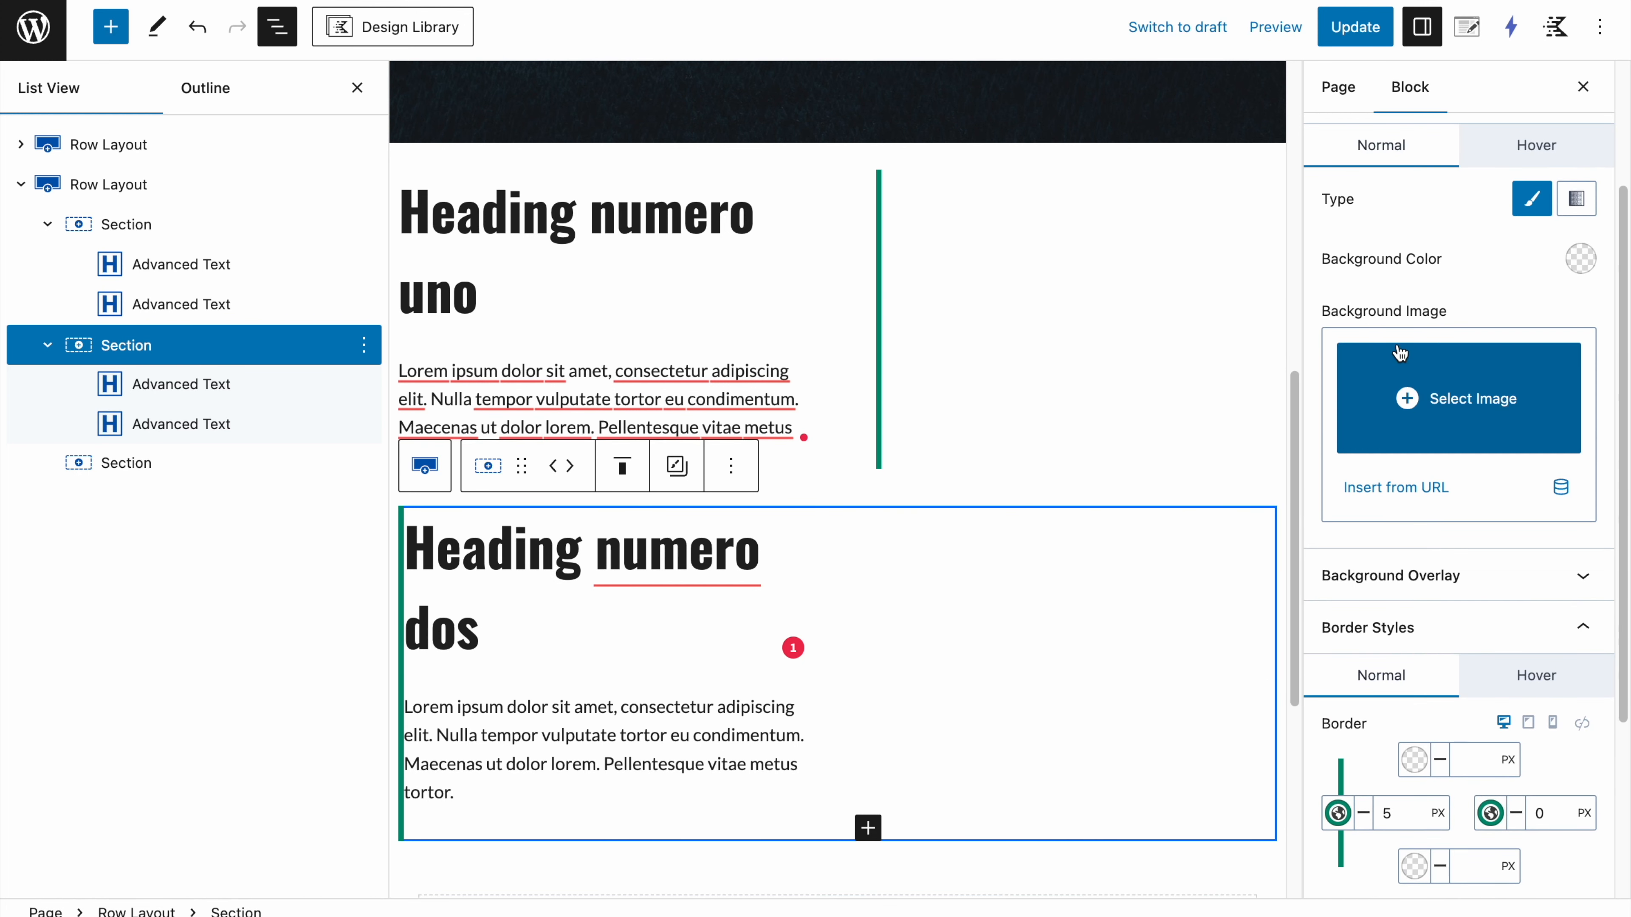
pyautogui.scroll(3, 1512, 137)
# Step: Clear the "Heading numero dos" section's right margin and set its left margin to 45%
pyautogui.click(1554, 212)
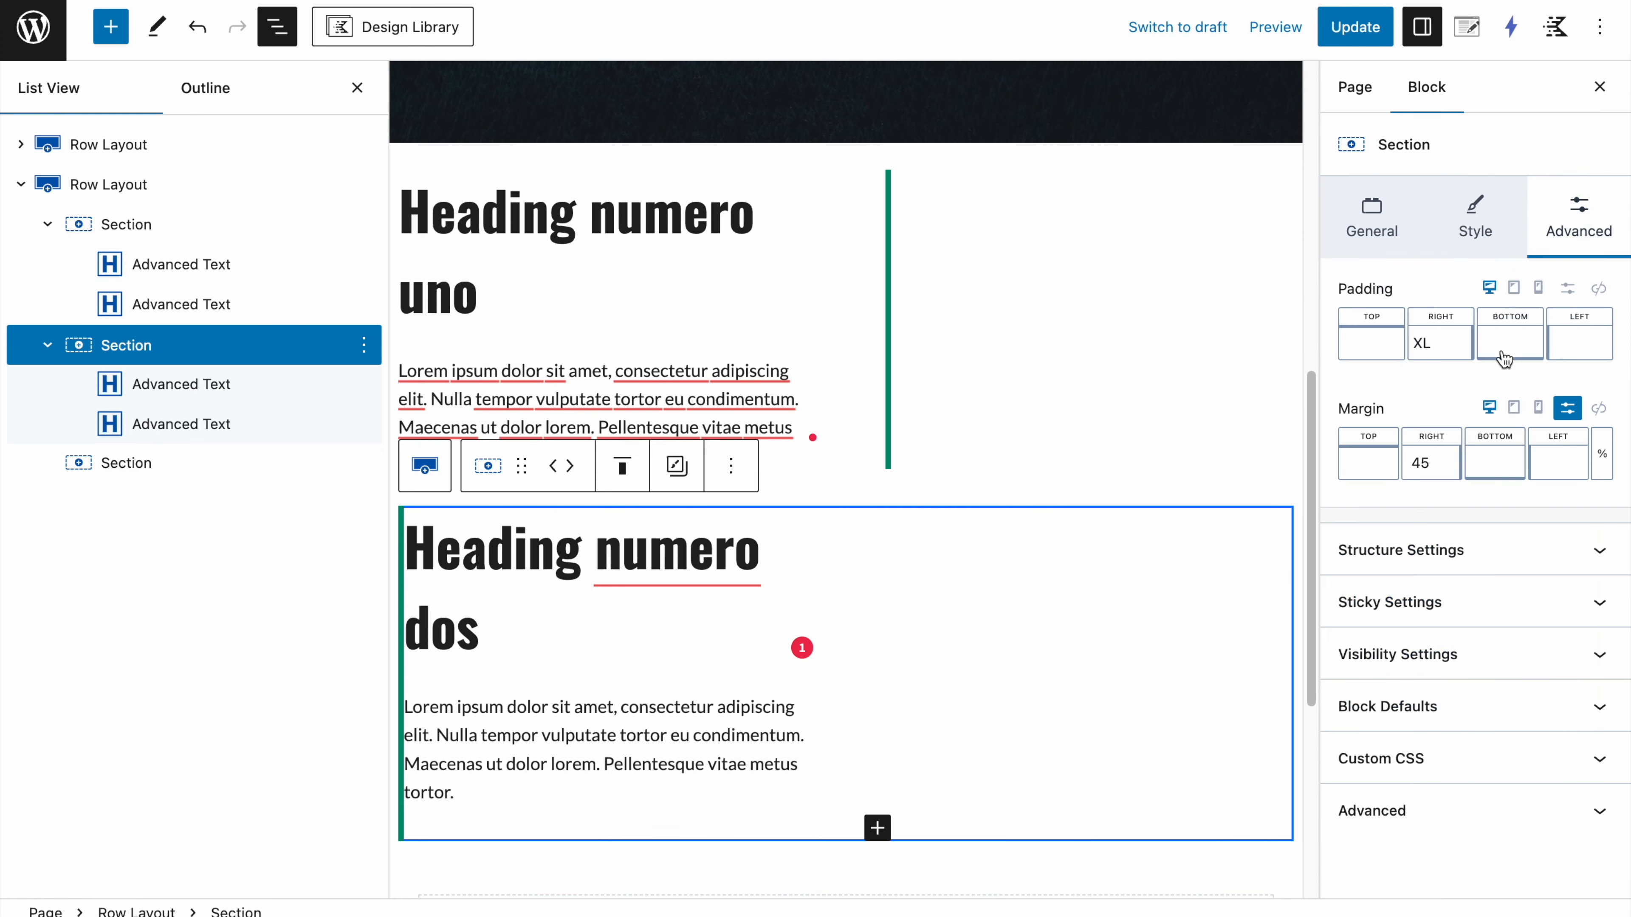
pyautogui.doubleClick(1416, 459)
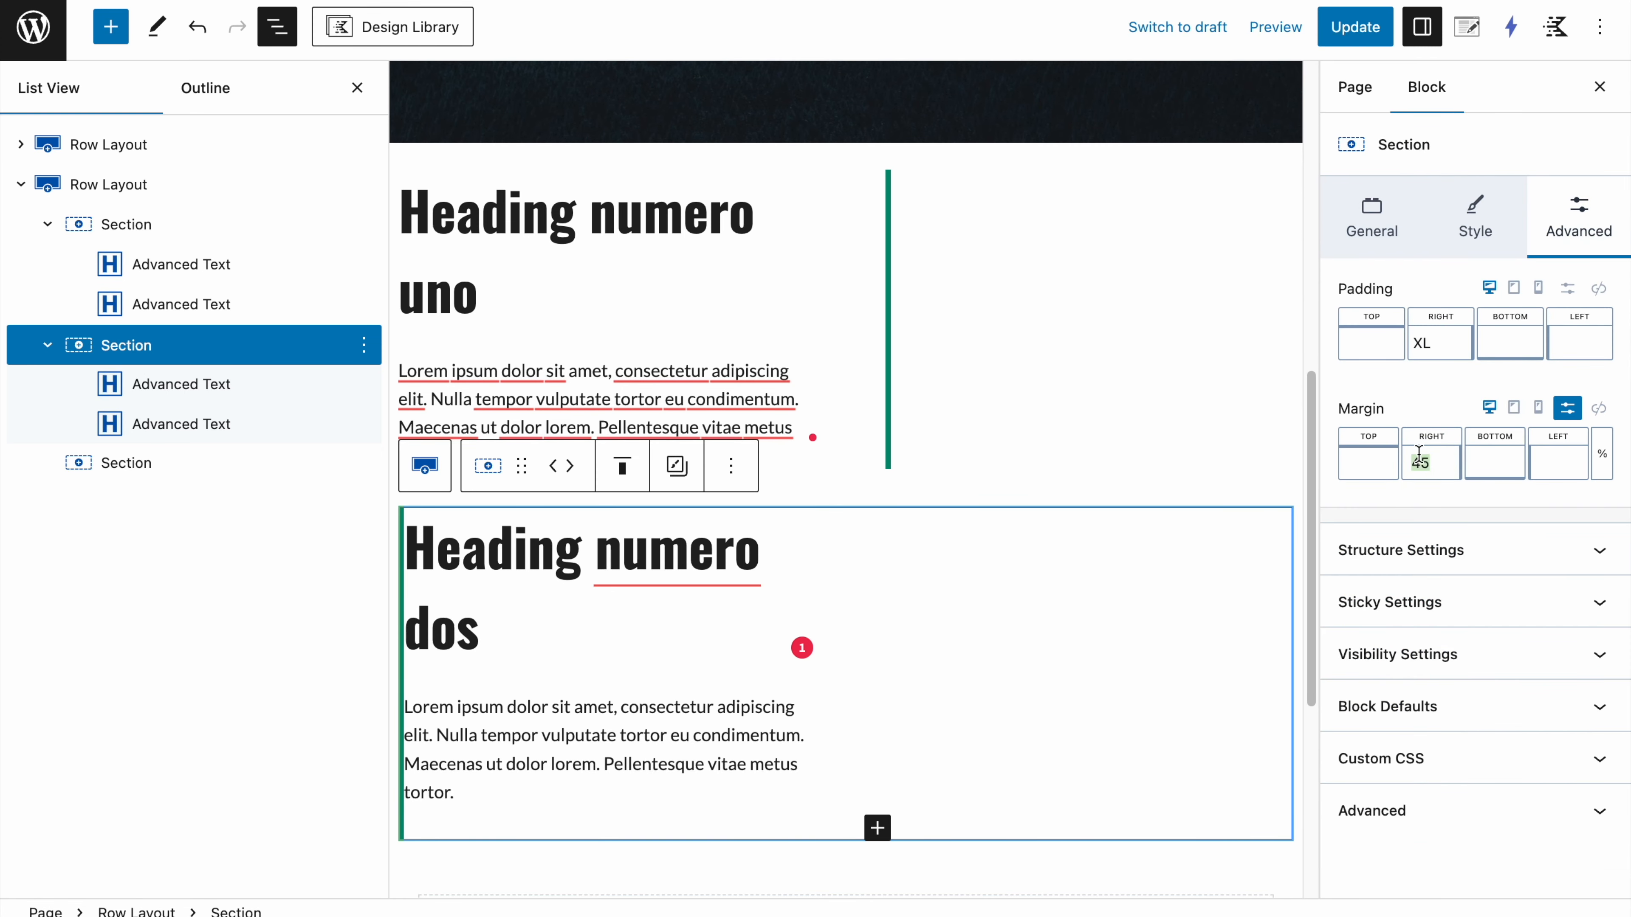
pyautogui.press('super+x')
pyautogui.click(1550, 464)
pyautogui.press('super+v')
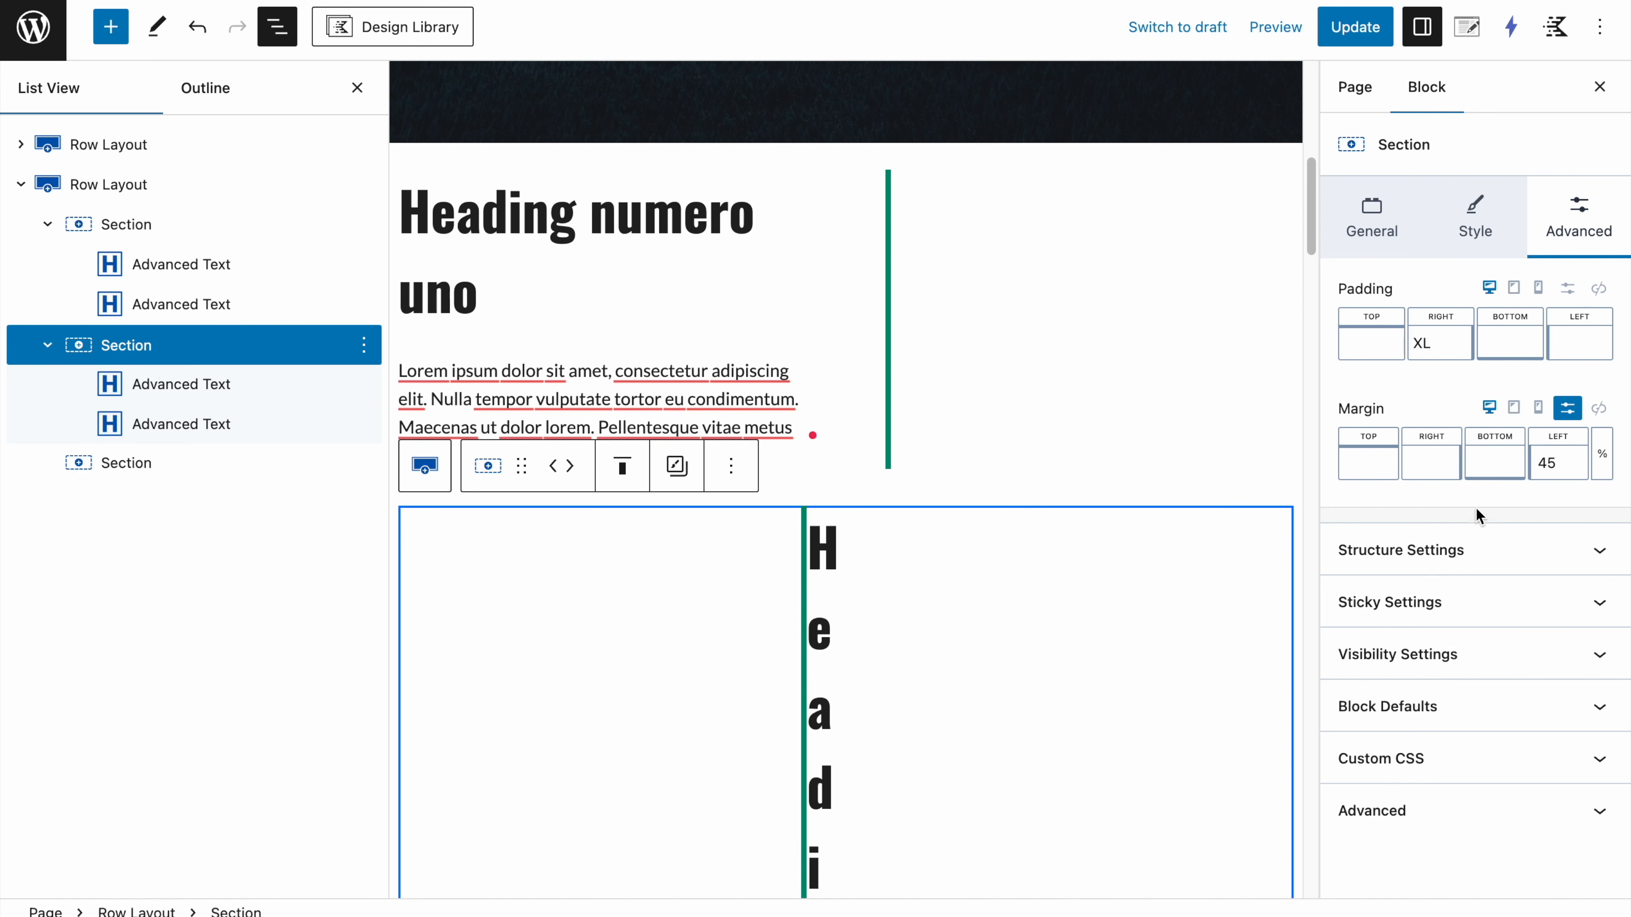
pyautogui.scroll(-20, 1155, 533)
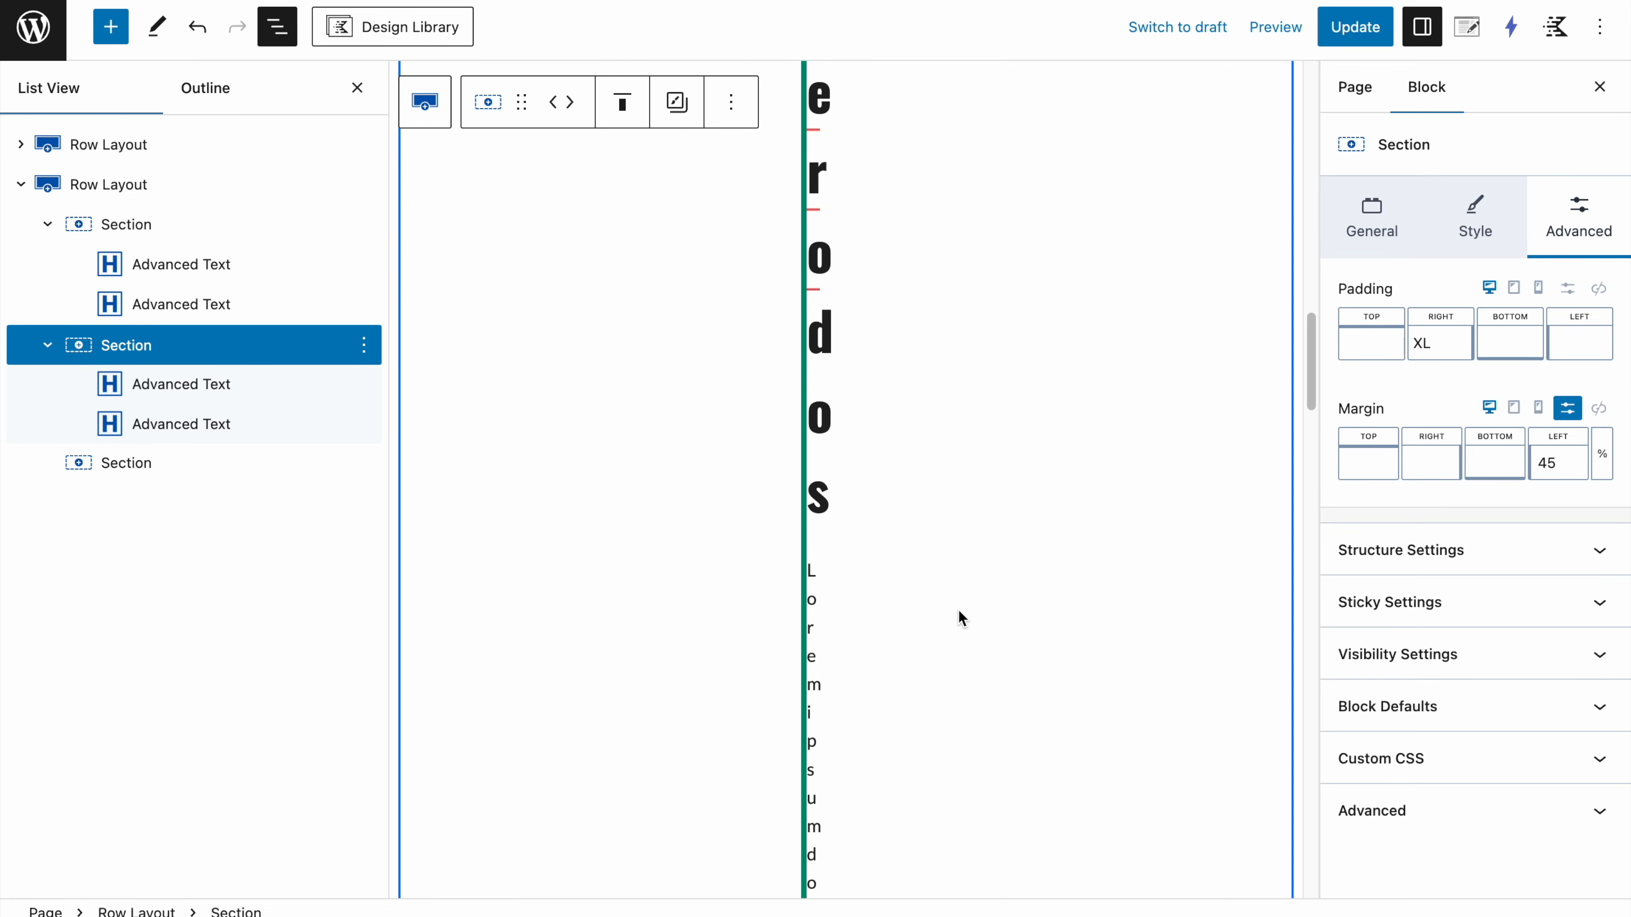
pyautogui.scroll(20, 958, 609)
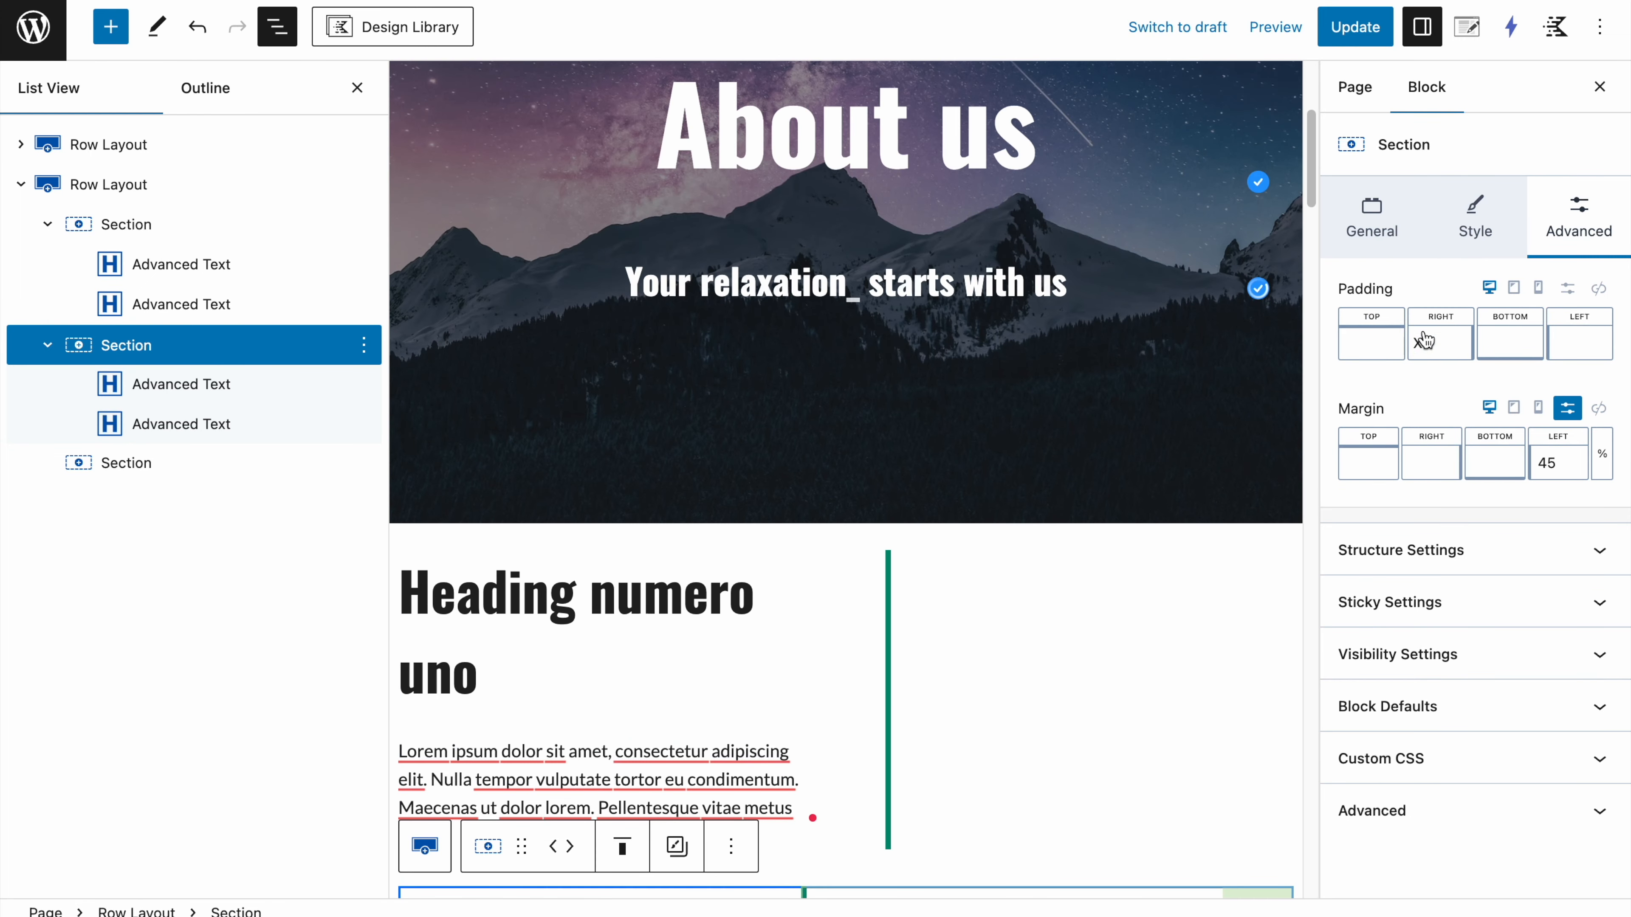
# Step: Set the "Heading numero dos" section's right padding to None, update the page and check the layout on the live About page
pyautogui.click(1423, 341)
pyautogui.moveTo(1220, 440); pyautogui.dragTo(1104, 437)
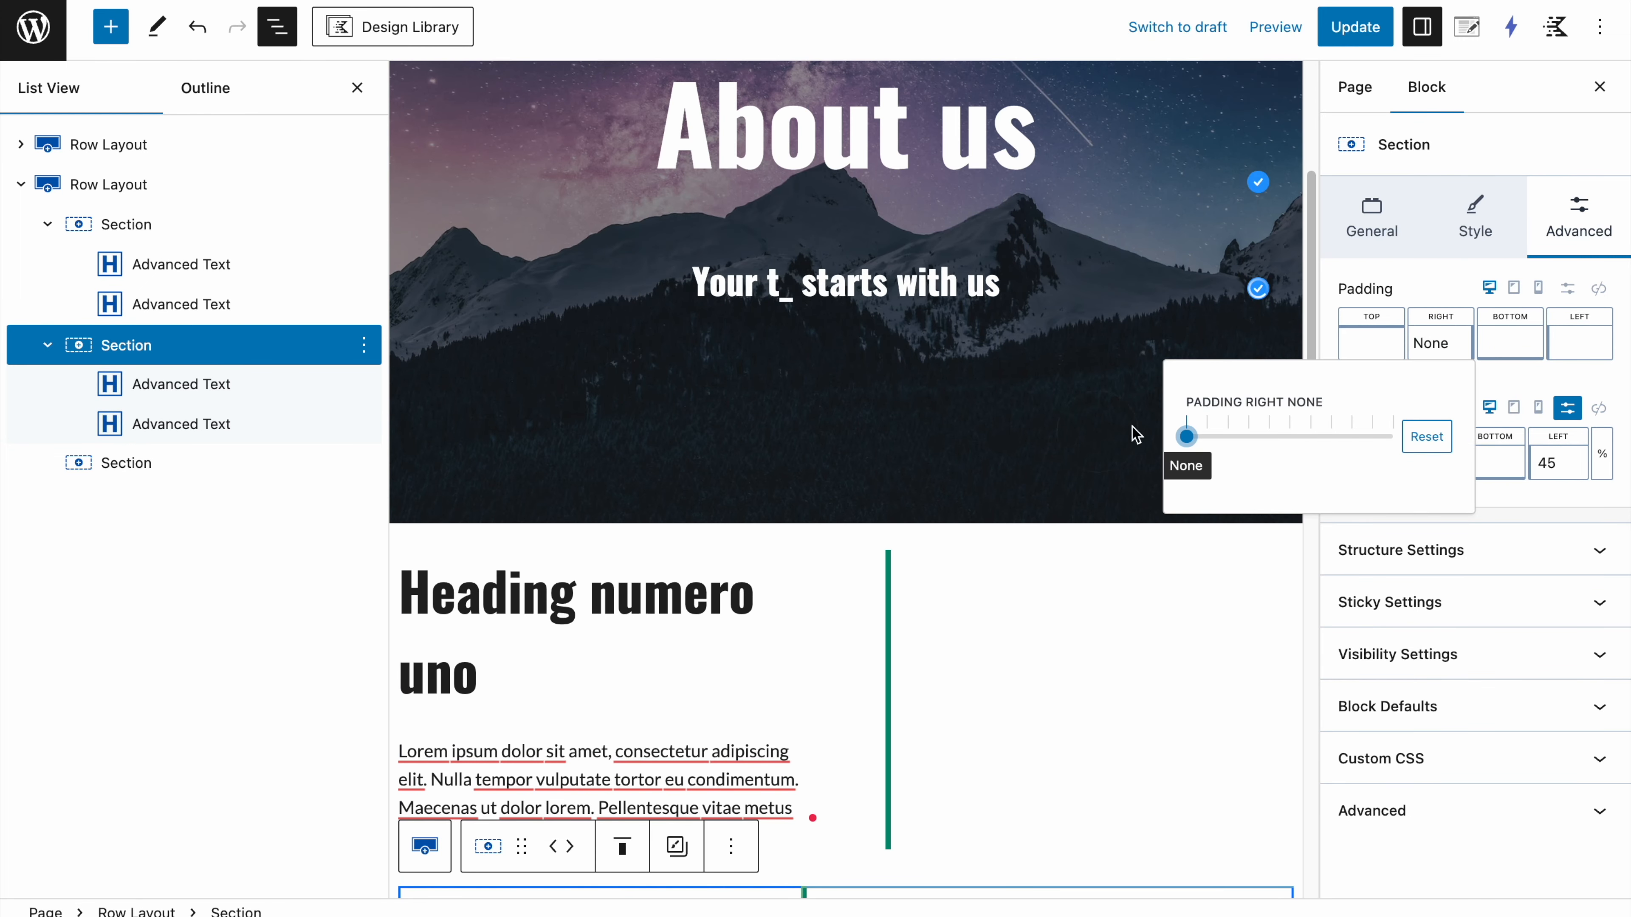
pyautogui.click(1567, 371)
pyautogui.click(1355, 26)
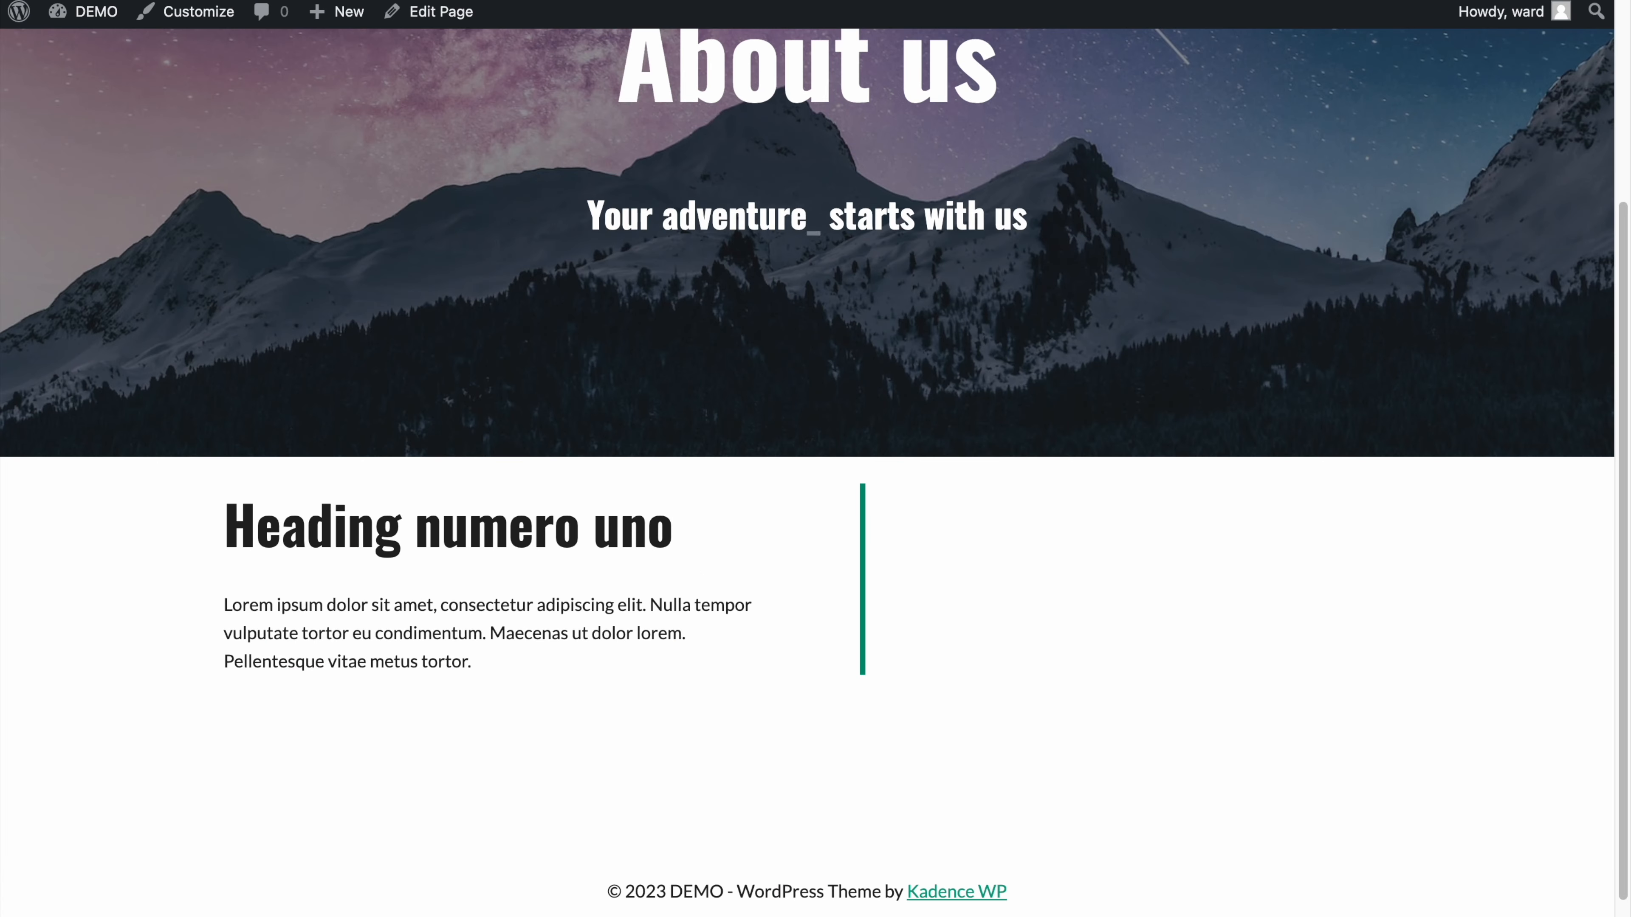
pyautogui.scroll(-4, 513, 417)
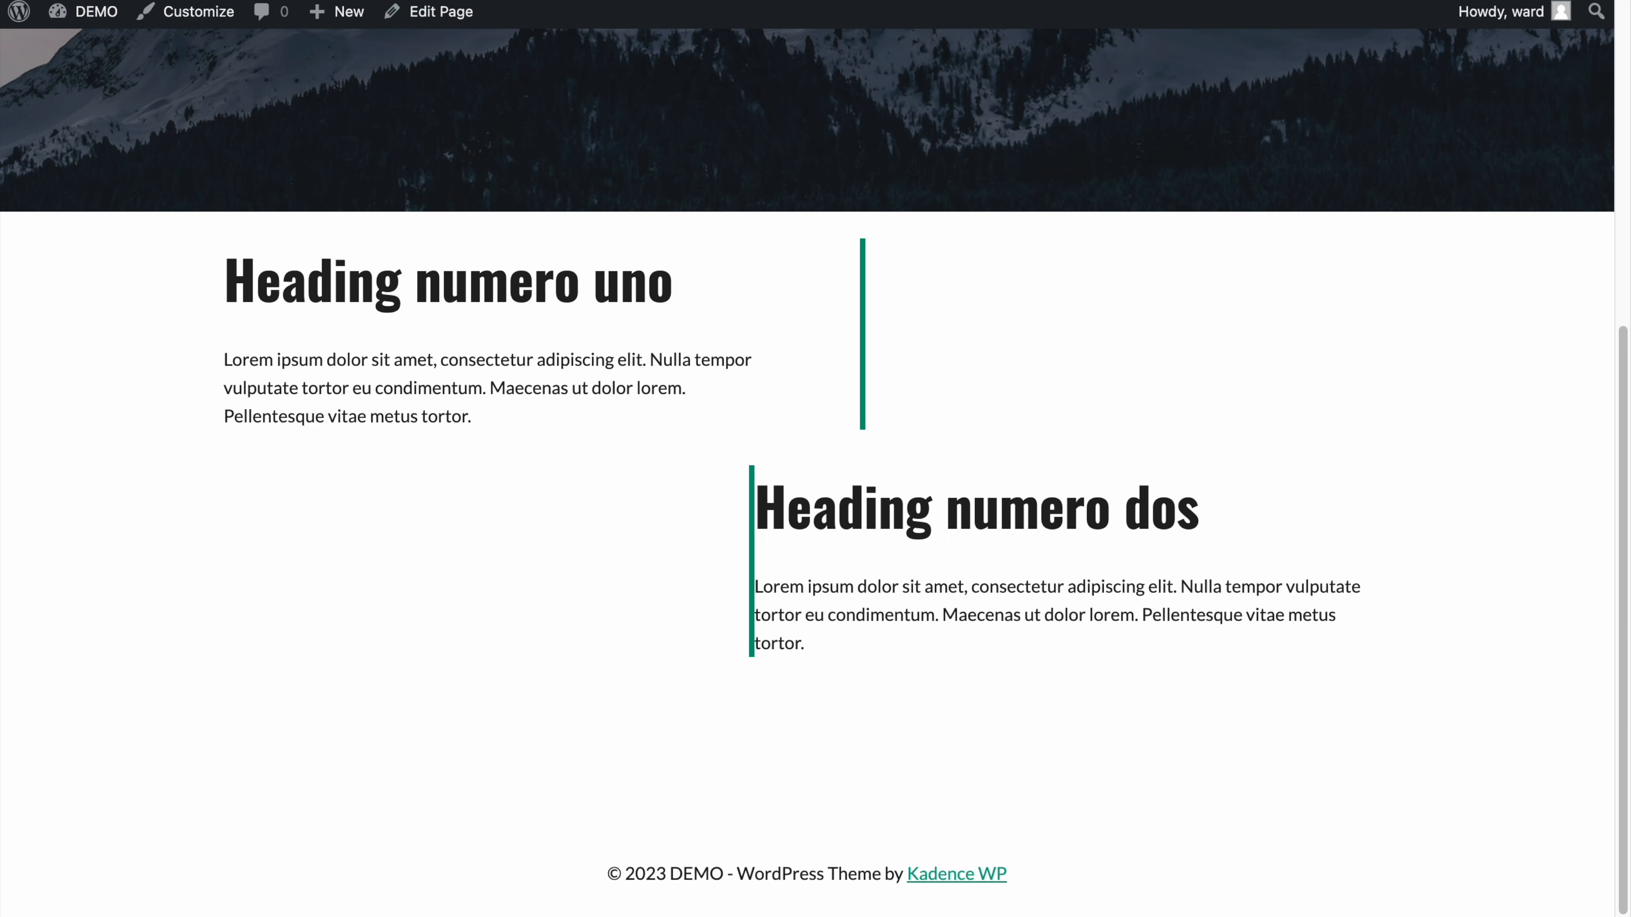
pyautogui.click(257, 2)
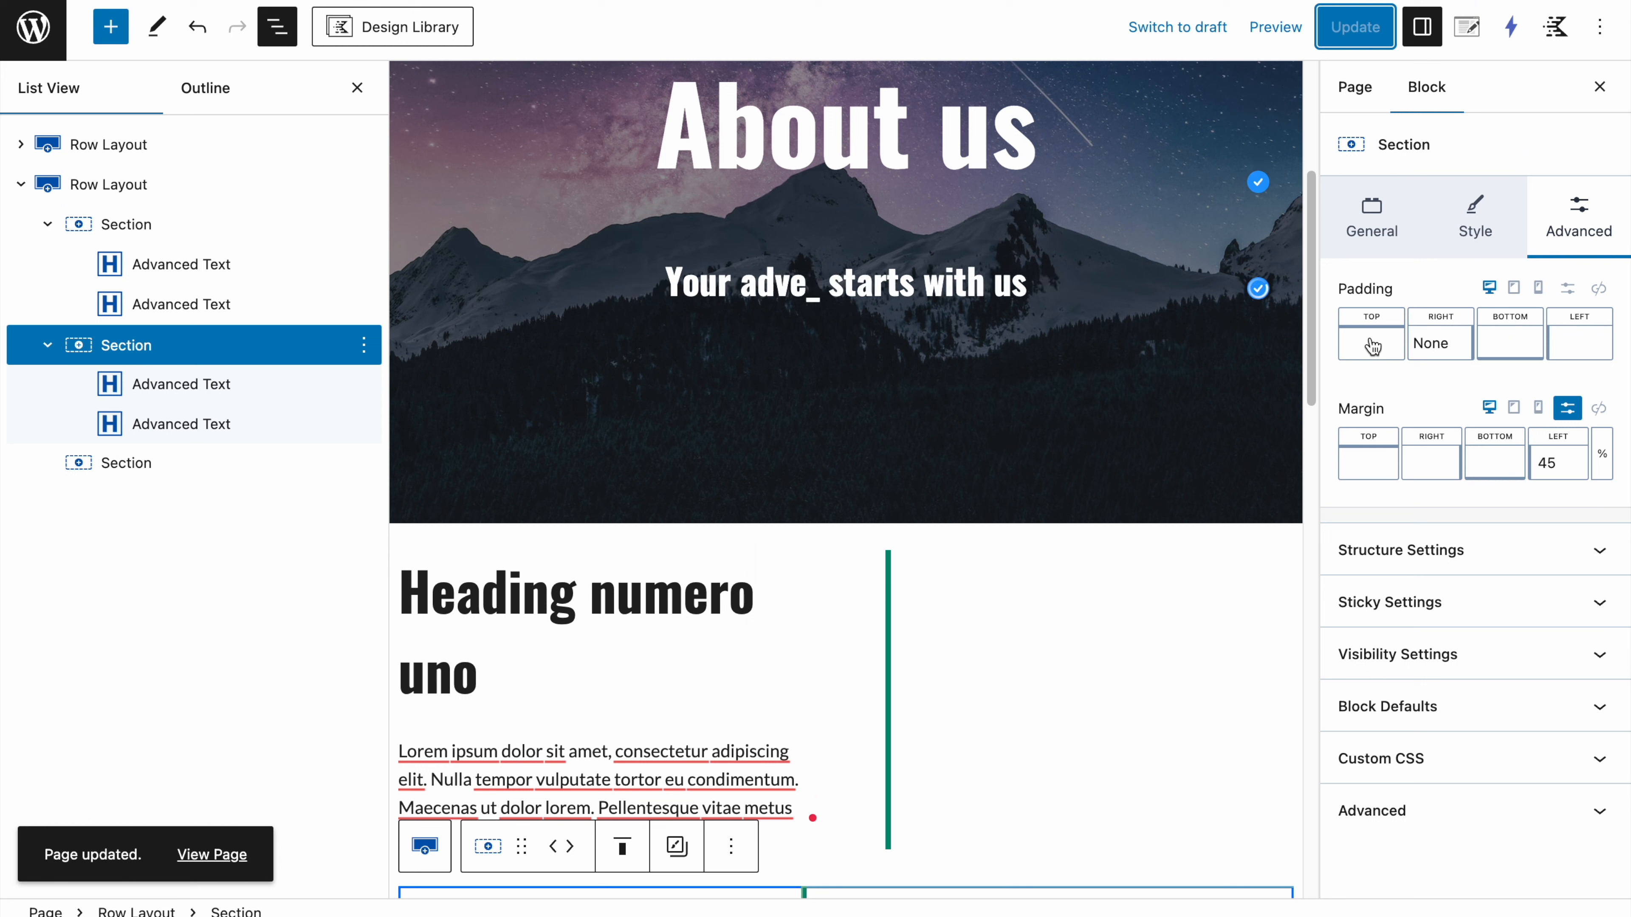
# Step: Set the "Heading numero dos" section's left padding to XL, update the page and review both text sections on the live page
pyautogui.click(1580, 347)
pyautogui.moveTo(1327, 438); pyautogui.dragTo(1449, 440)
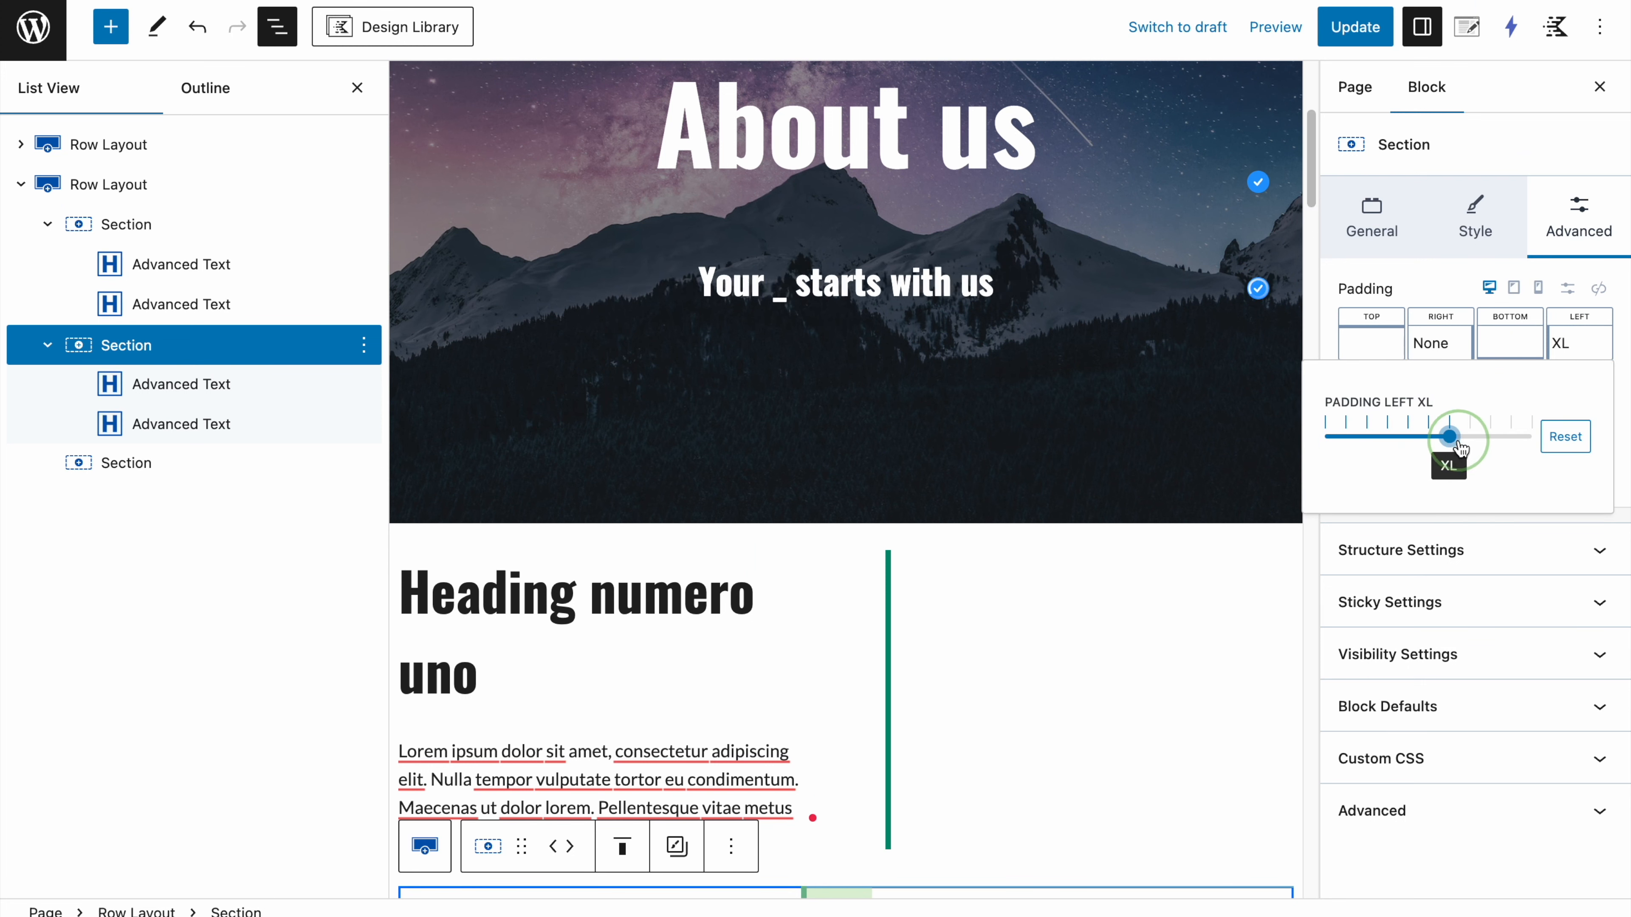
pyautogui.click(1360, 34)
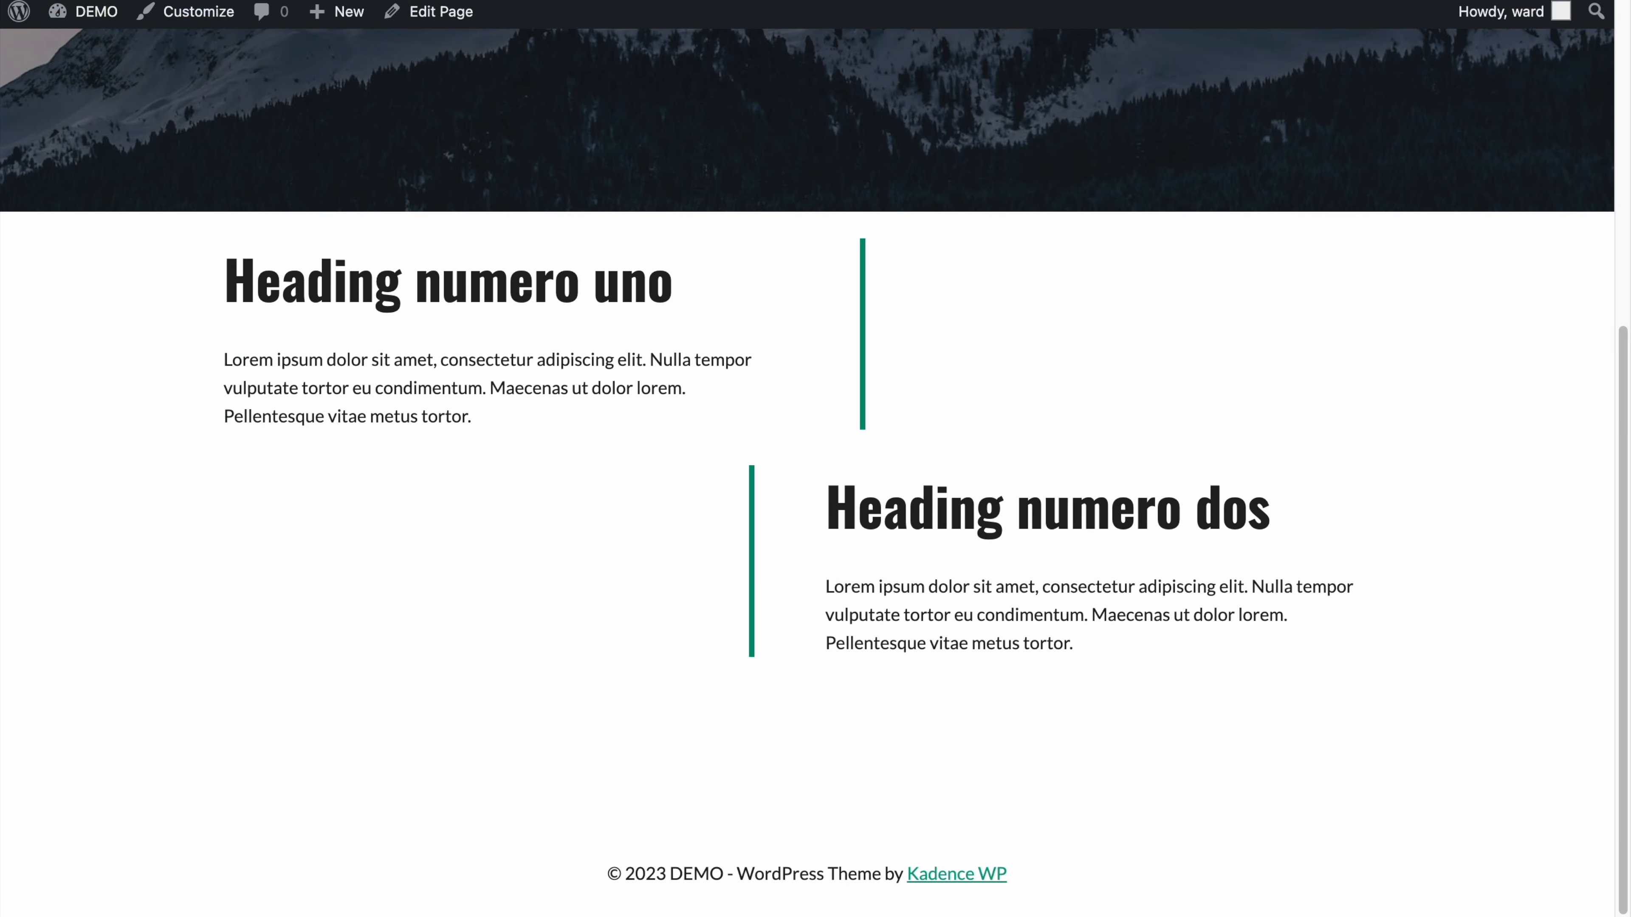
pyautogui.scroll(1, 544, 449)
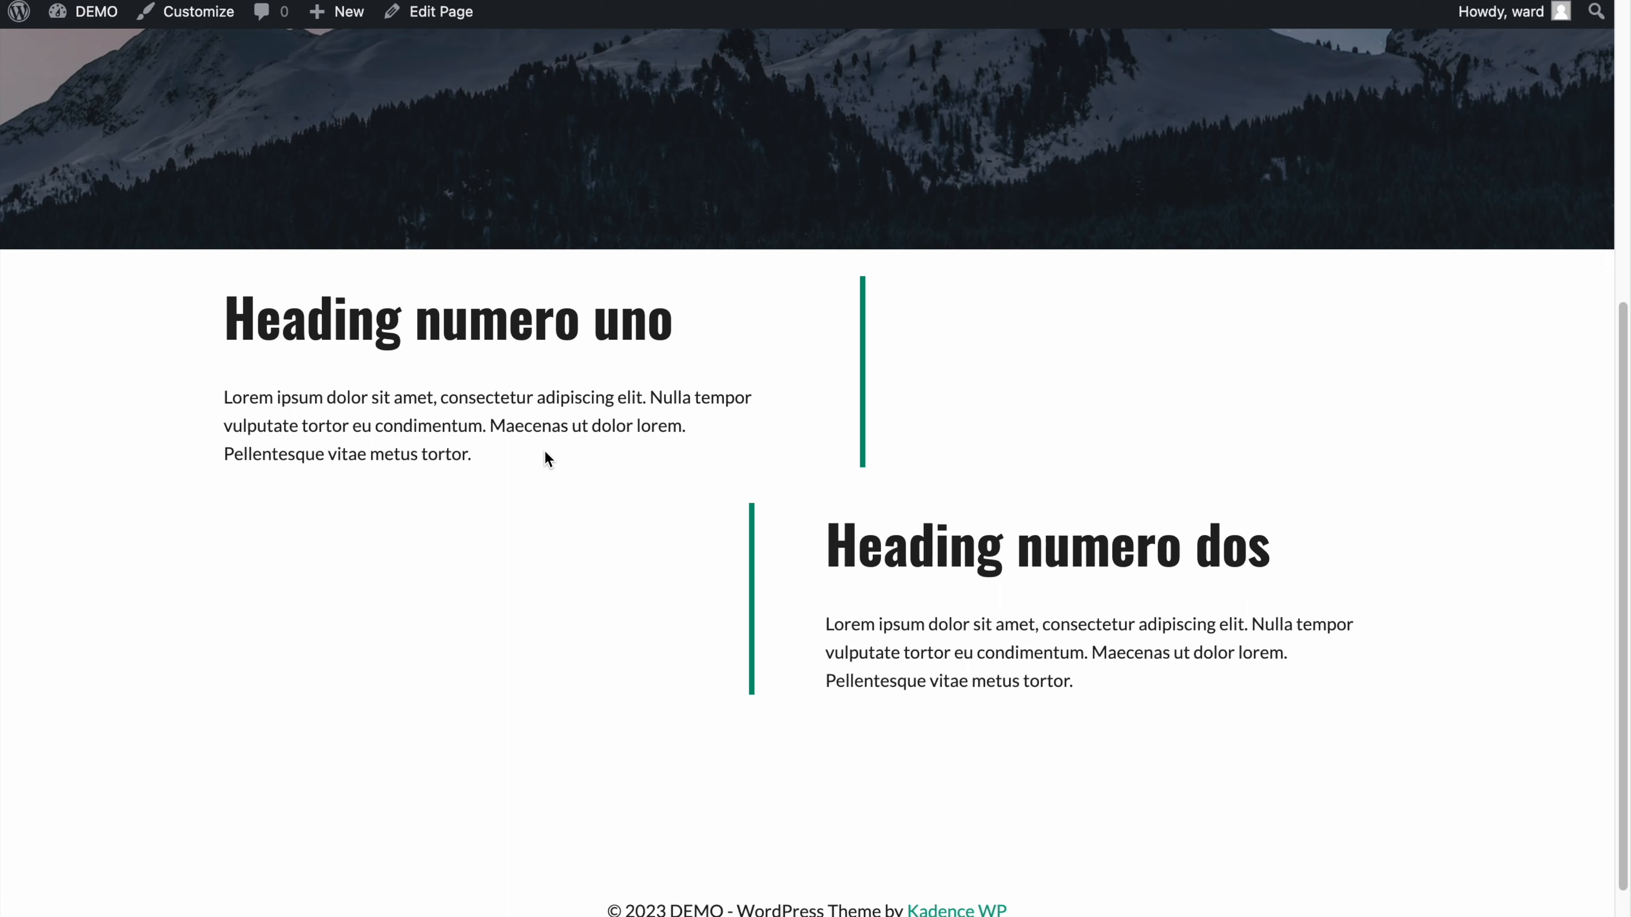
pyautogui.scroll(1, 569, 645)
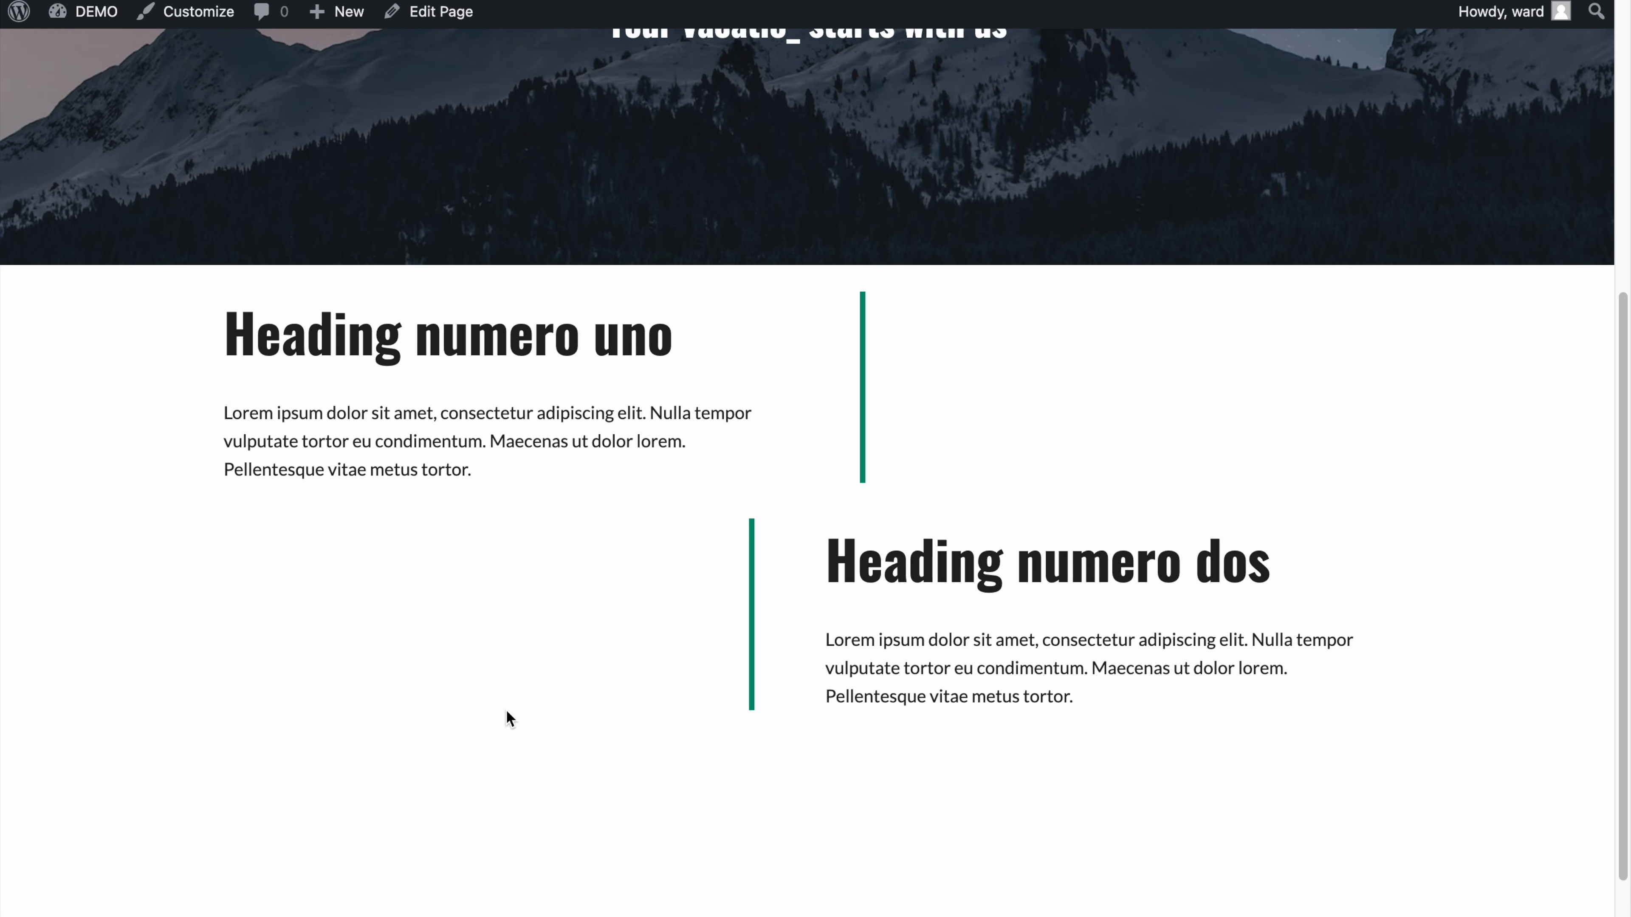
pyautogui.scroll(-1, 507, 712)
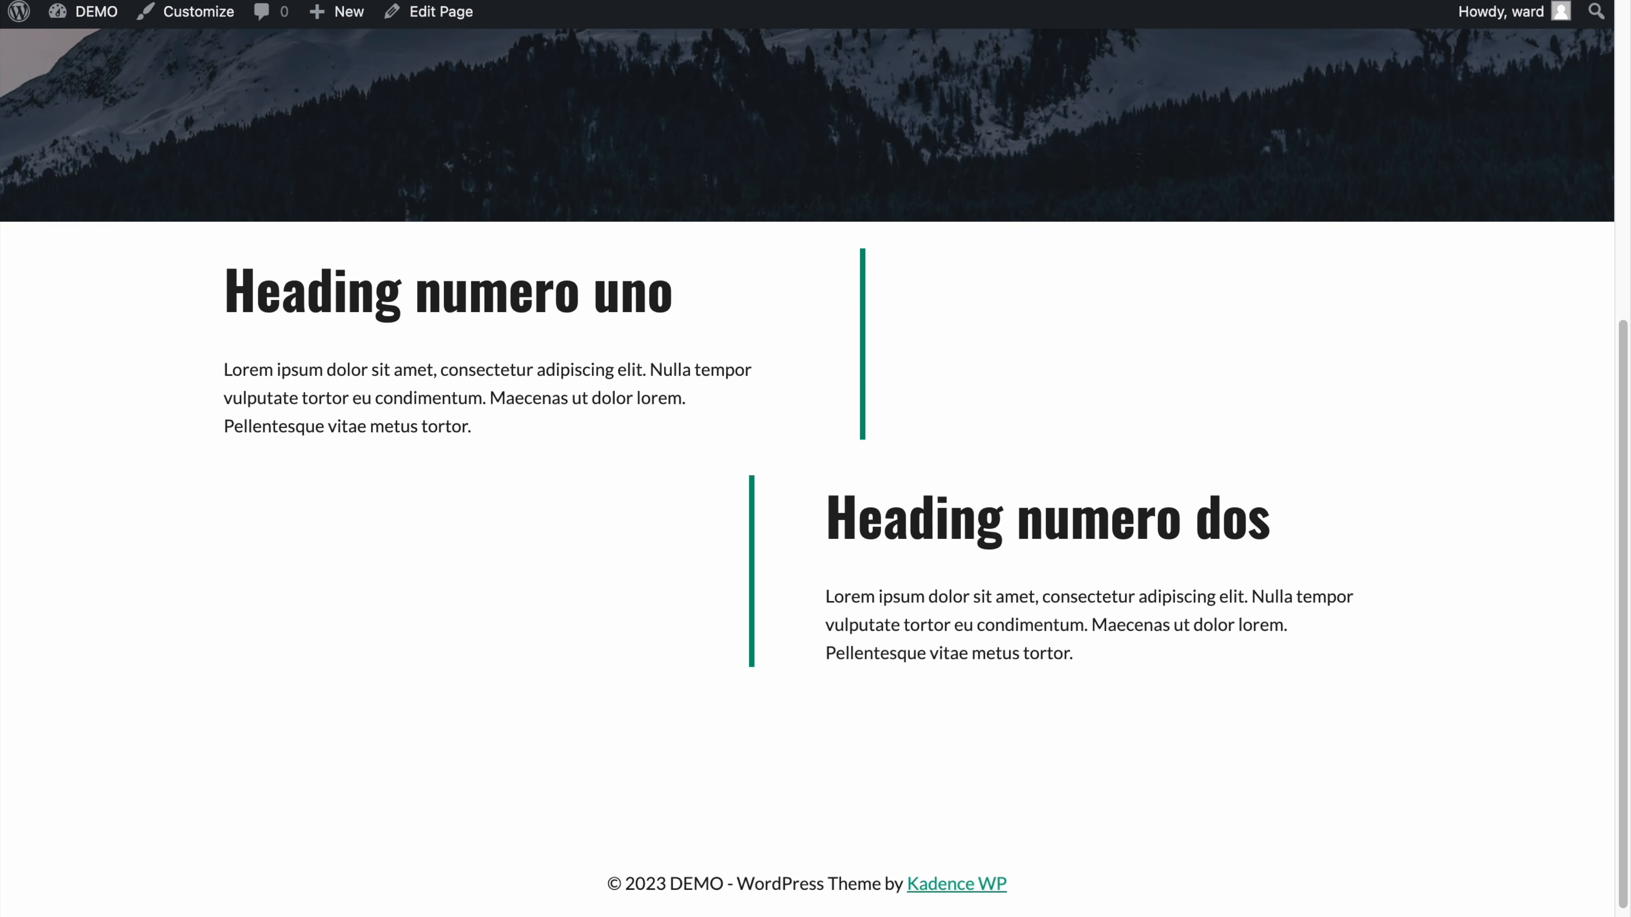
pyautogui.hotkey('ctrl', 'shift', 'Tab')
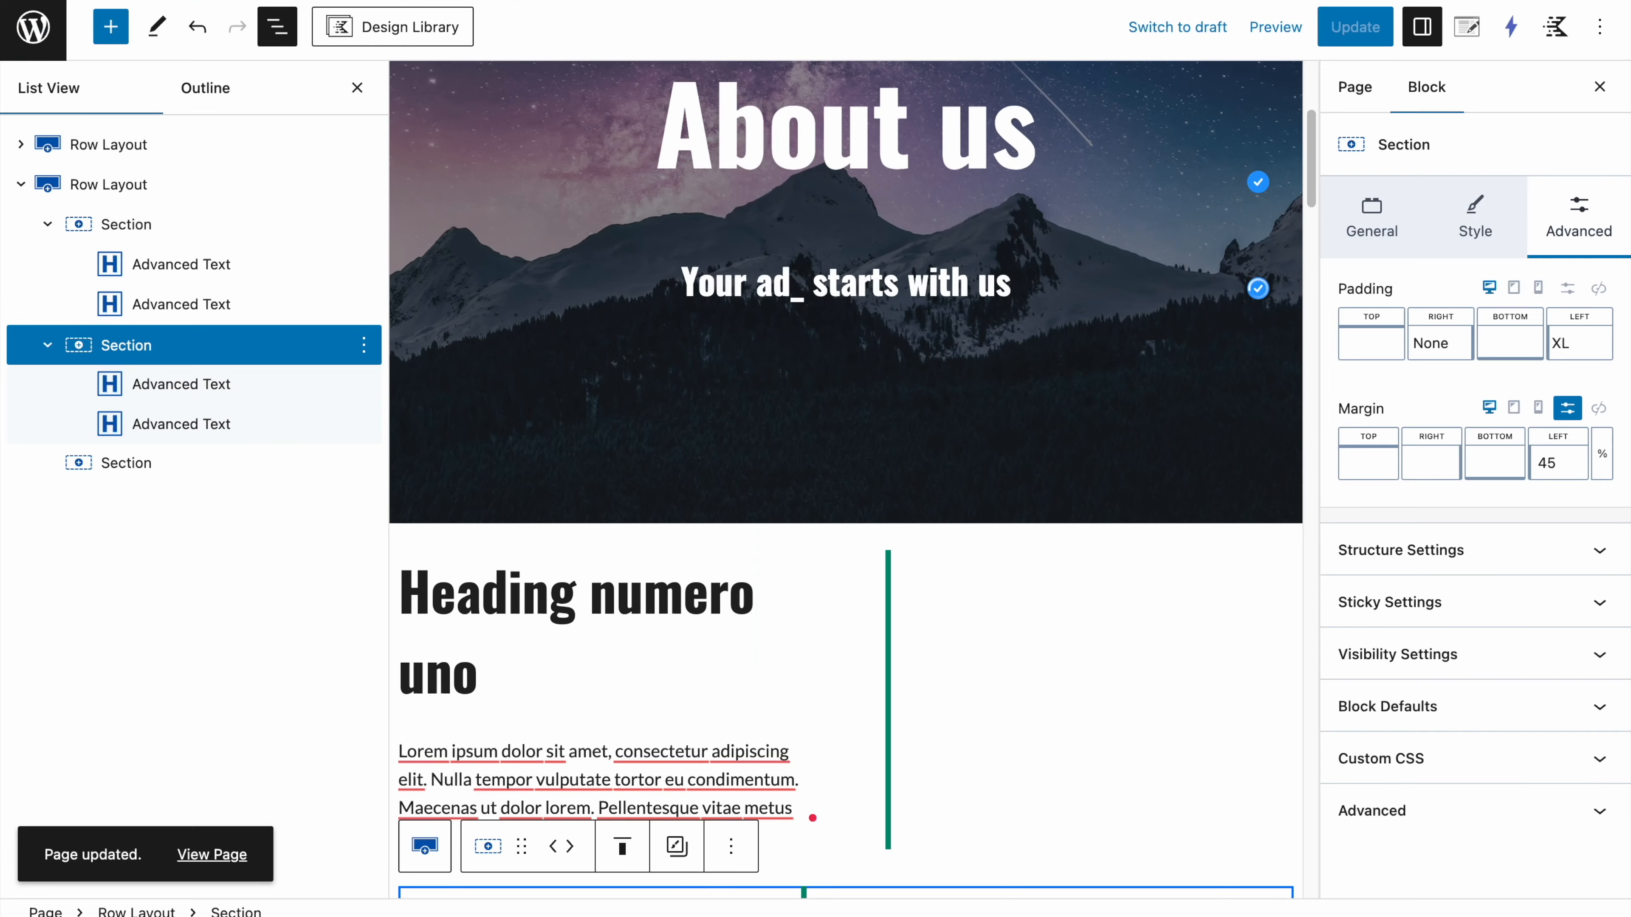
# Step: Increase the top padding of the row layout holding the two text sections and update the page
pyautogui.click(127, 201)
pyautogui.scroll(3, 1061, 247)
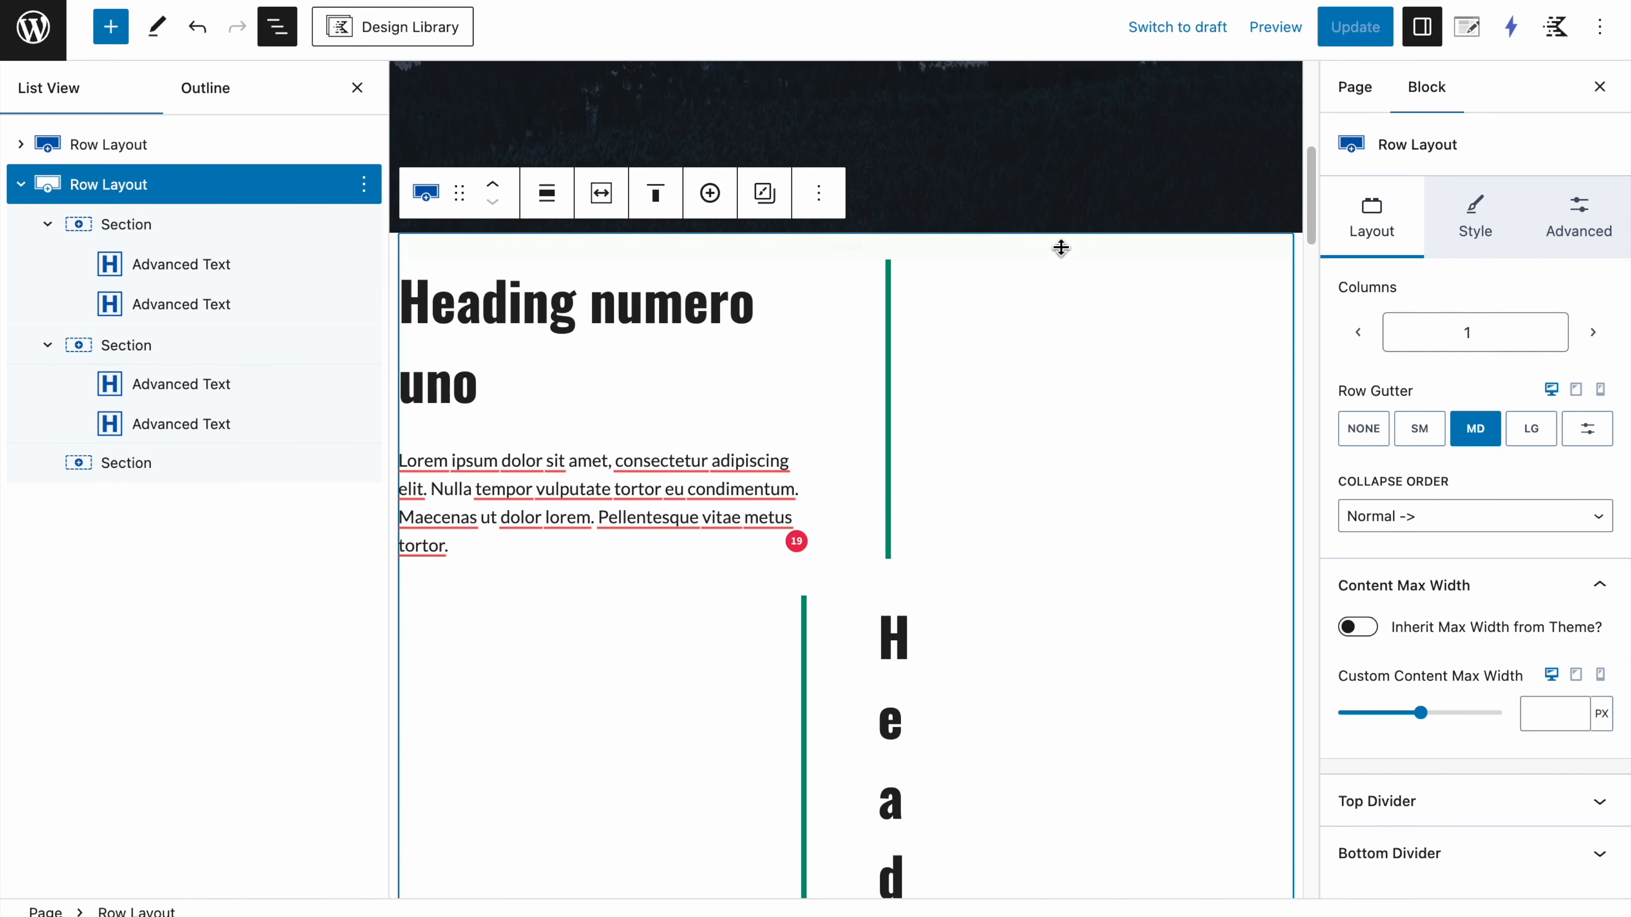
pyautogui.click(884, 307)
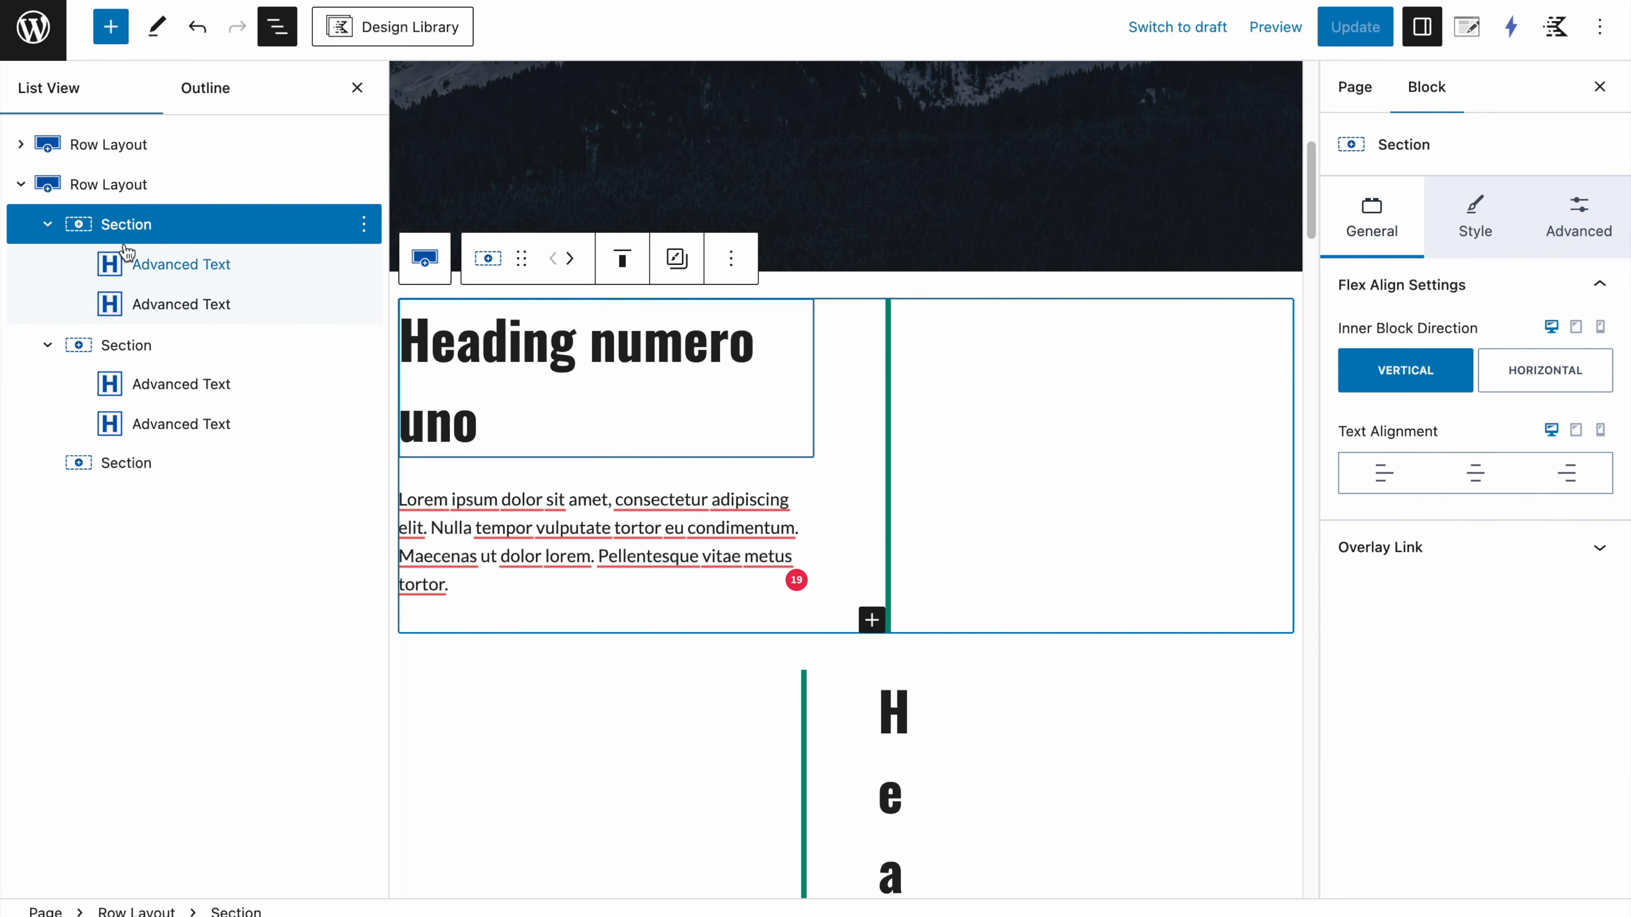
pyautogui.click(128, 188)
pyautogui.scroll(2, 813, 149)
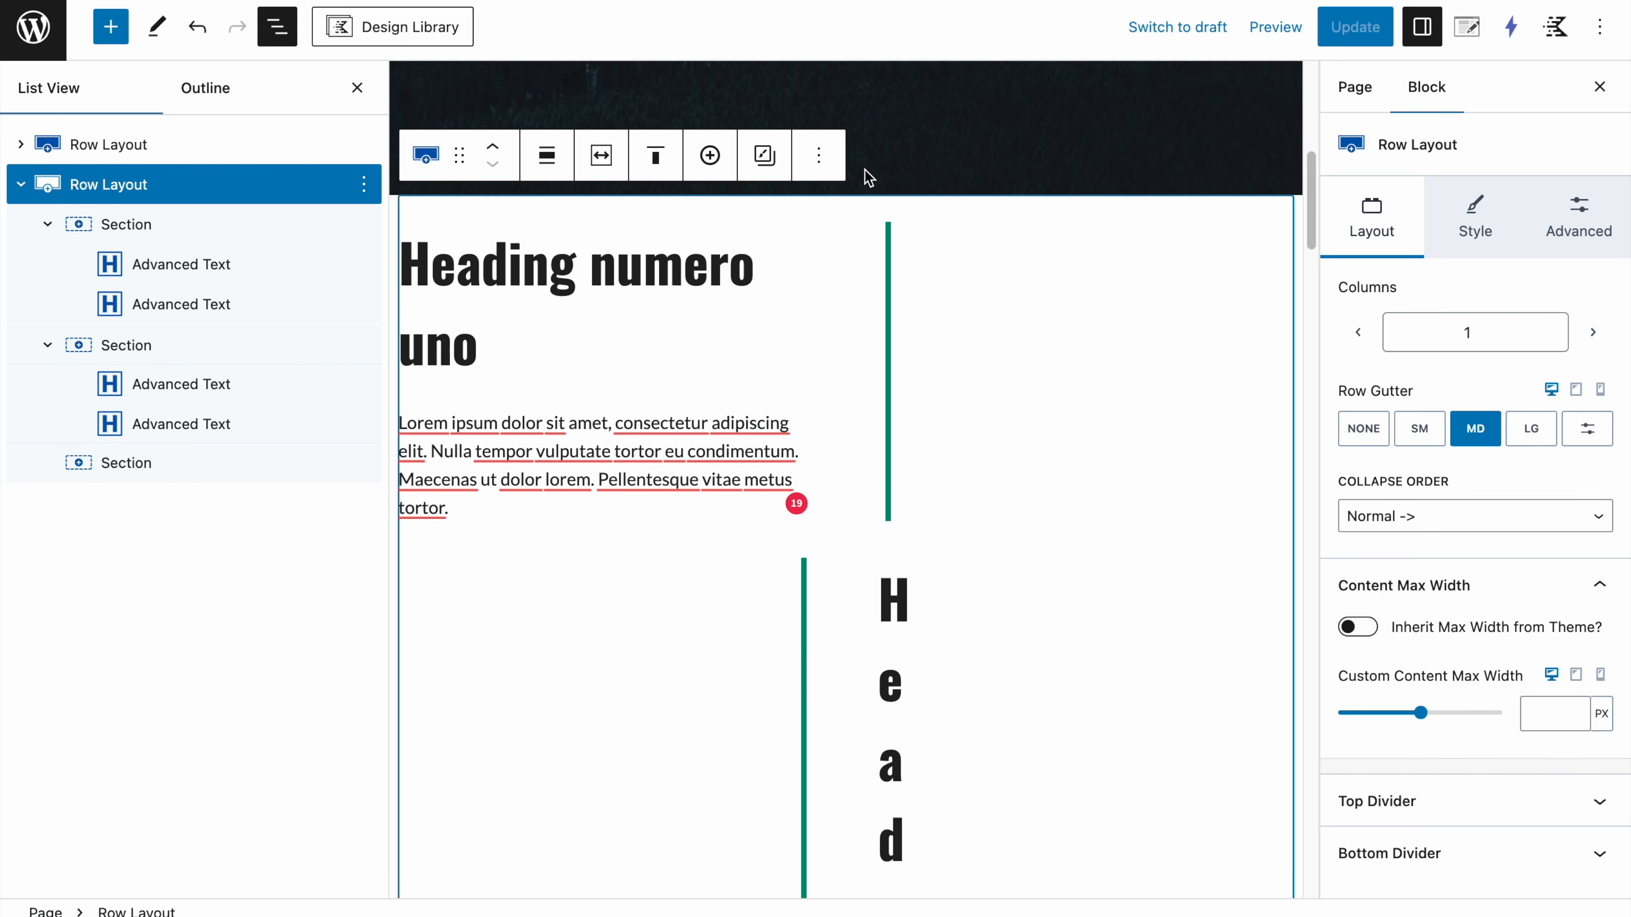
pyautogui.moveTo(860, 206); pyautogui.dragTo(863, 327)
pyautogui.click(1358, 29)
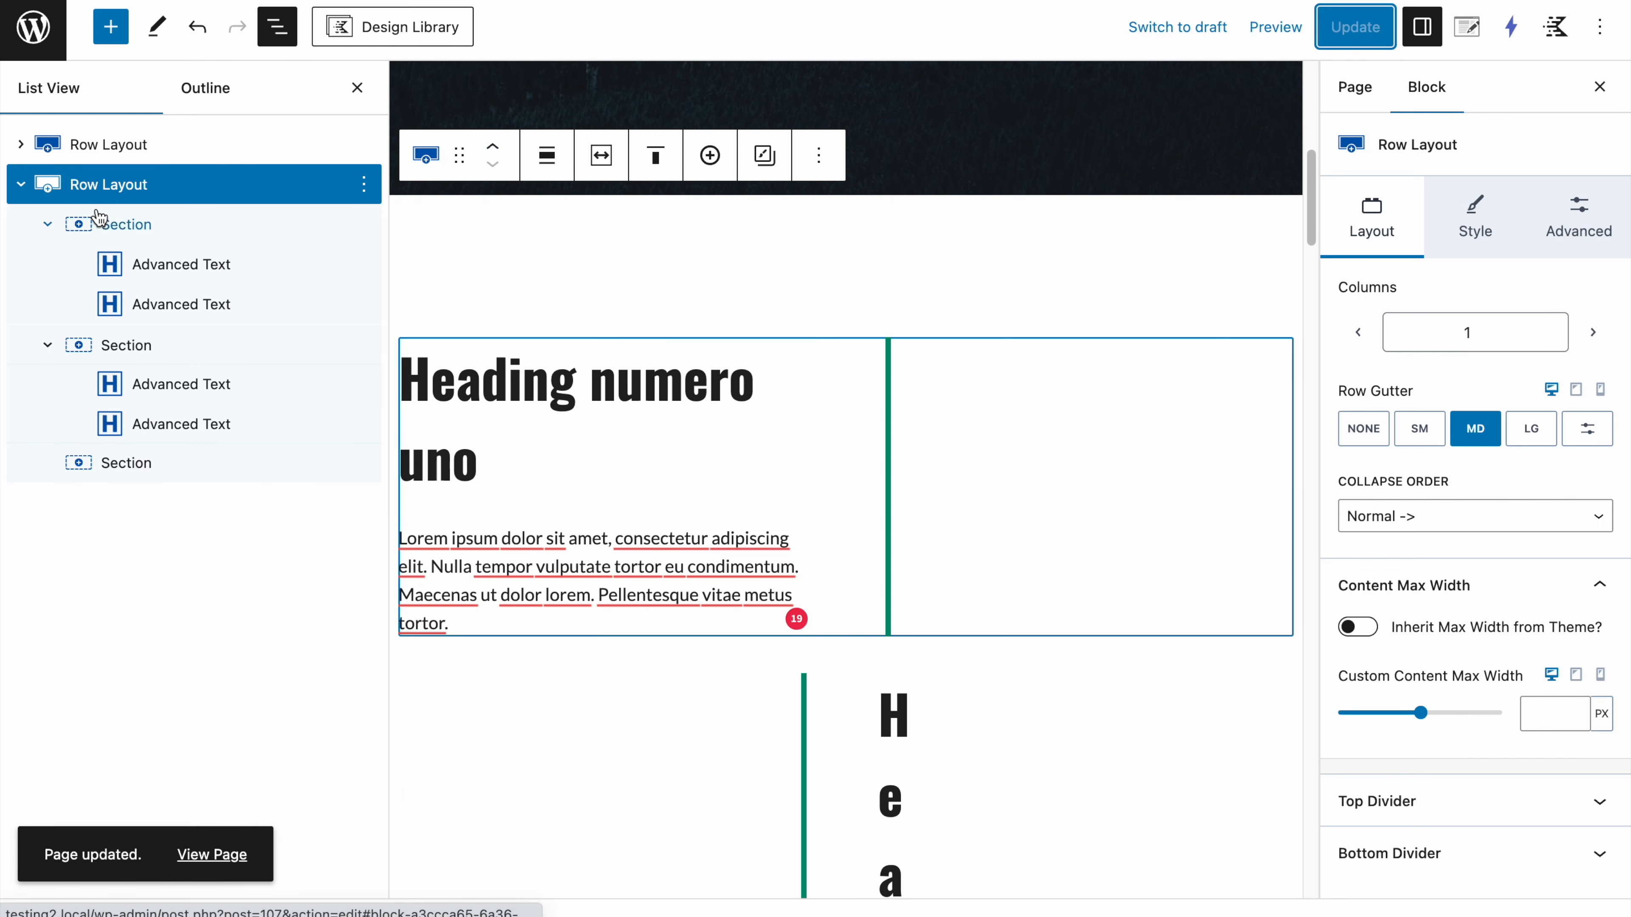
# Step: Set the "Heading numero uno" section's bottom margin to 5%, update the page and check the spacing on the live page
pyautogui.click(103, 222)
pyautogui.click(1554, 222)
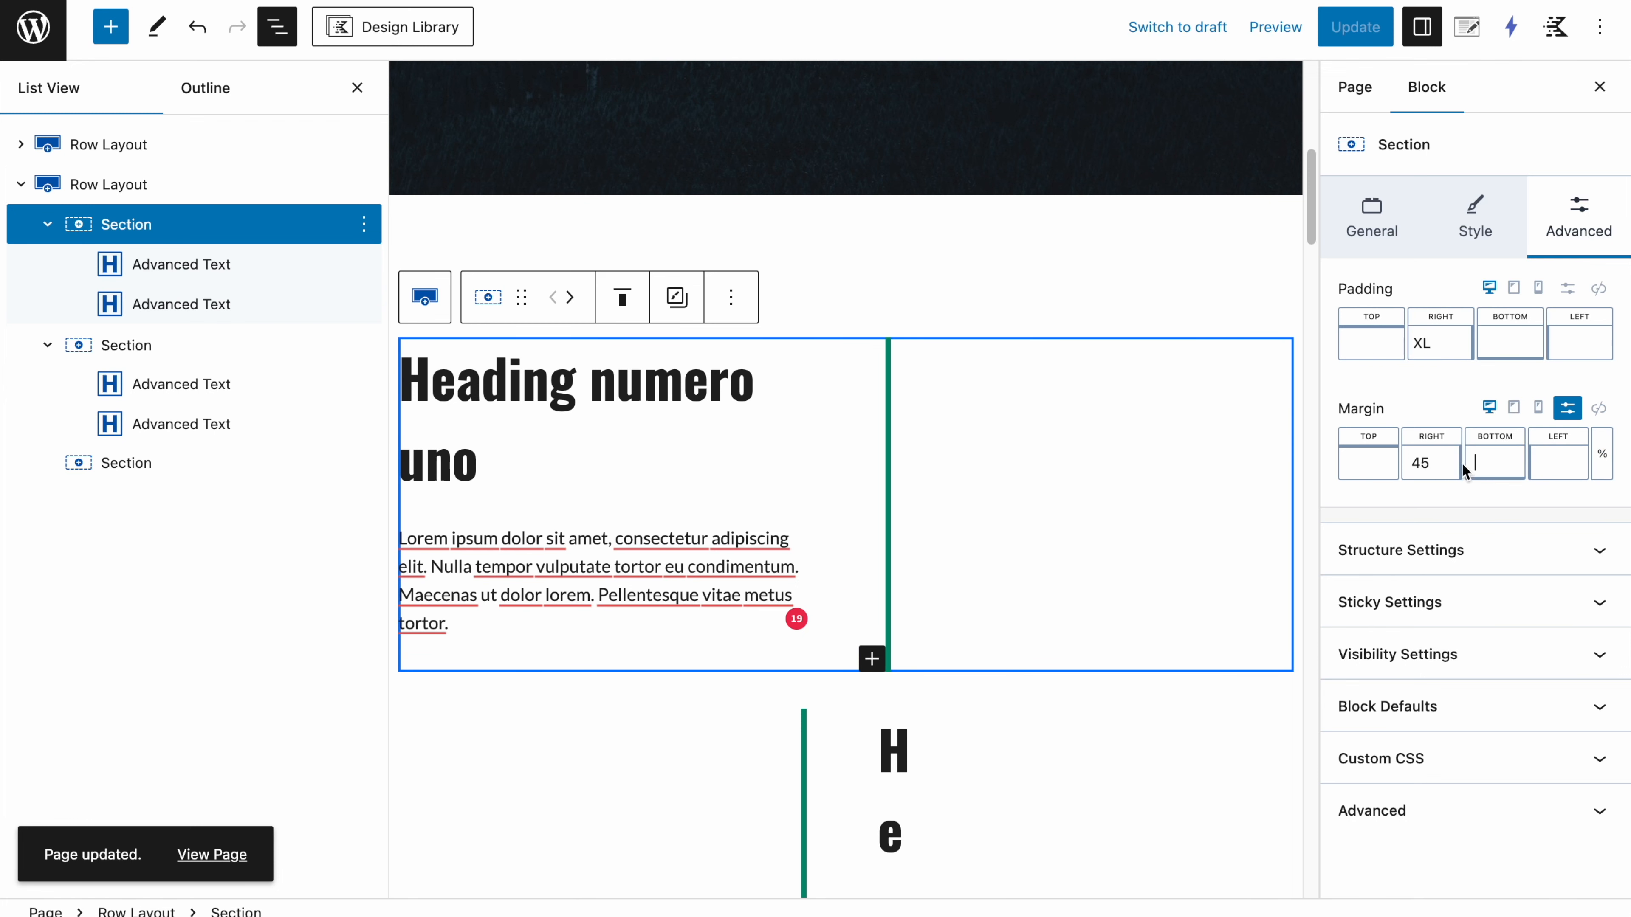
pyautogui.write('5')
pyautogui.click(1352, 37)
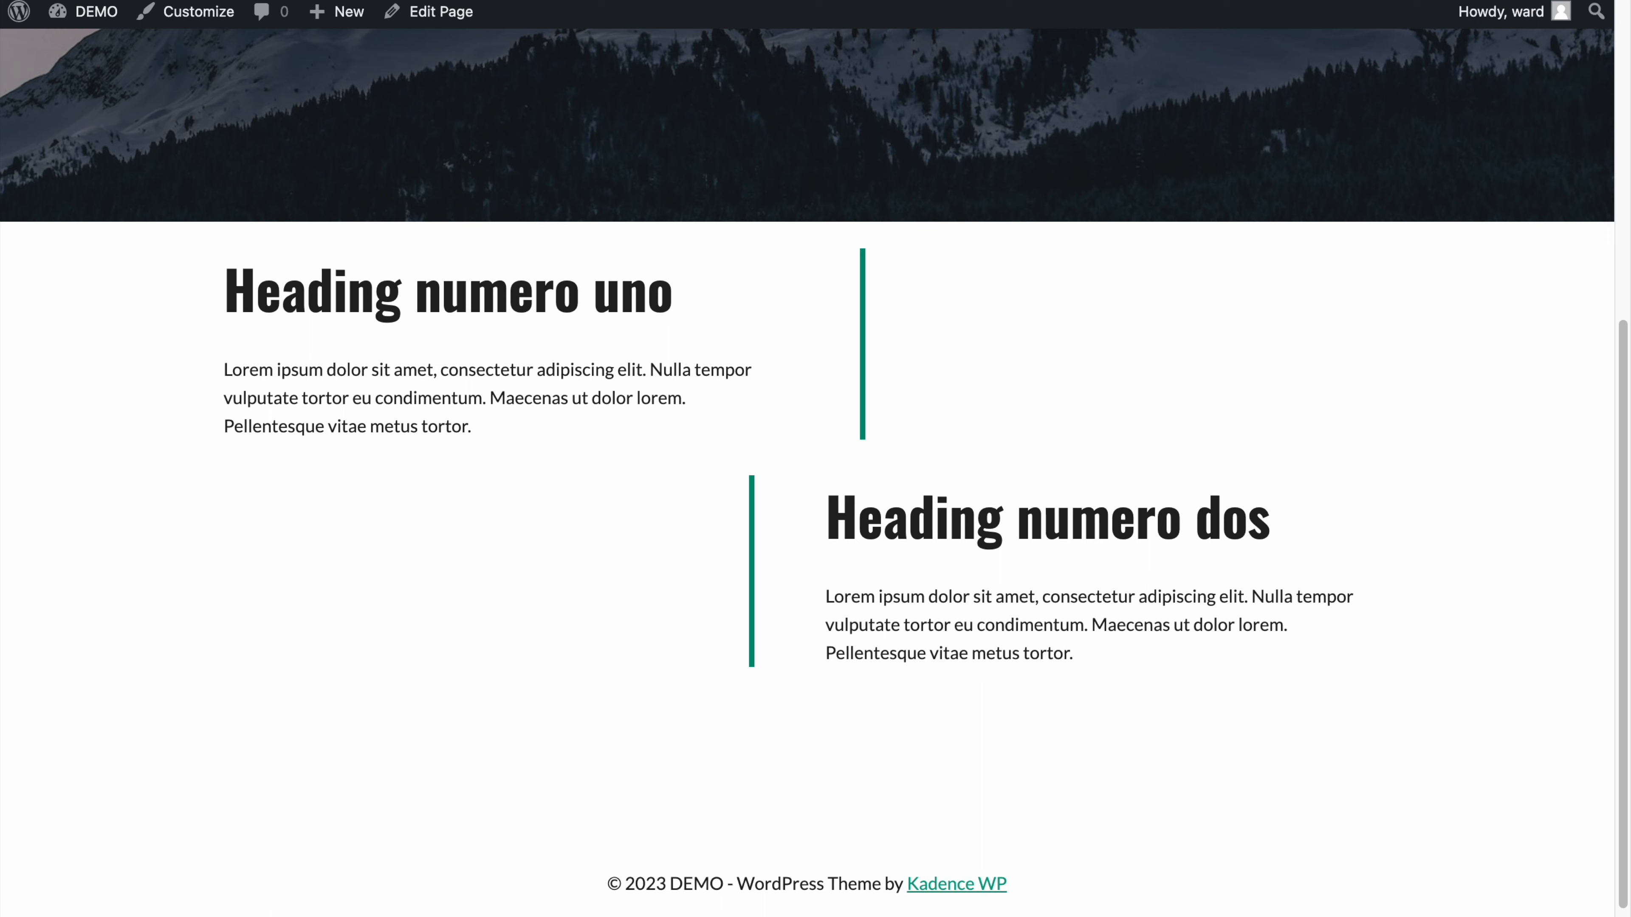
pyautogui.scroll(-3, 533, 267)
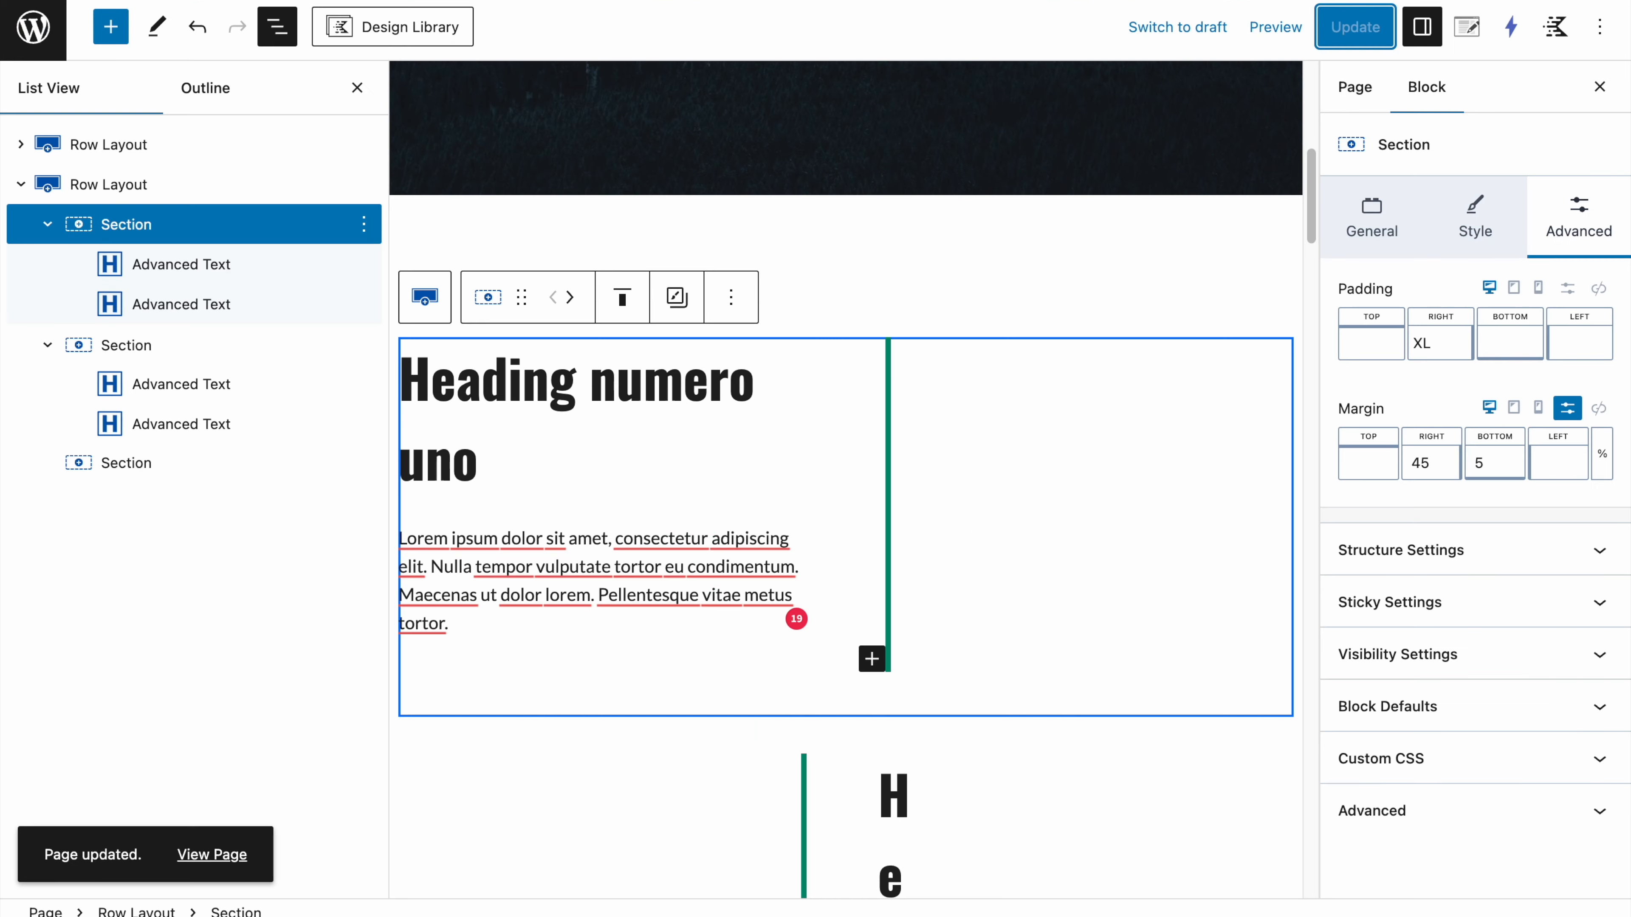
pyautogui.scroll(-5, 472, 359)
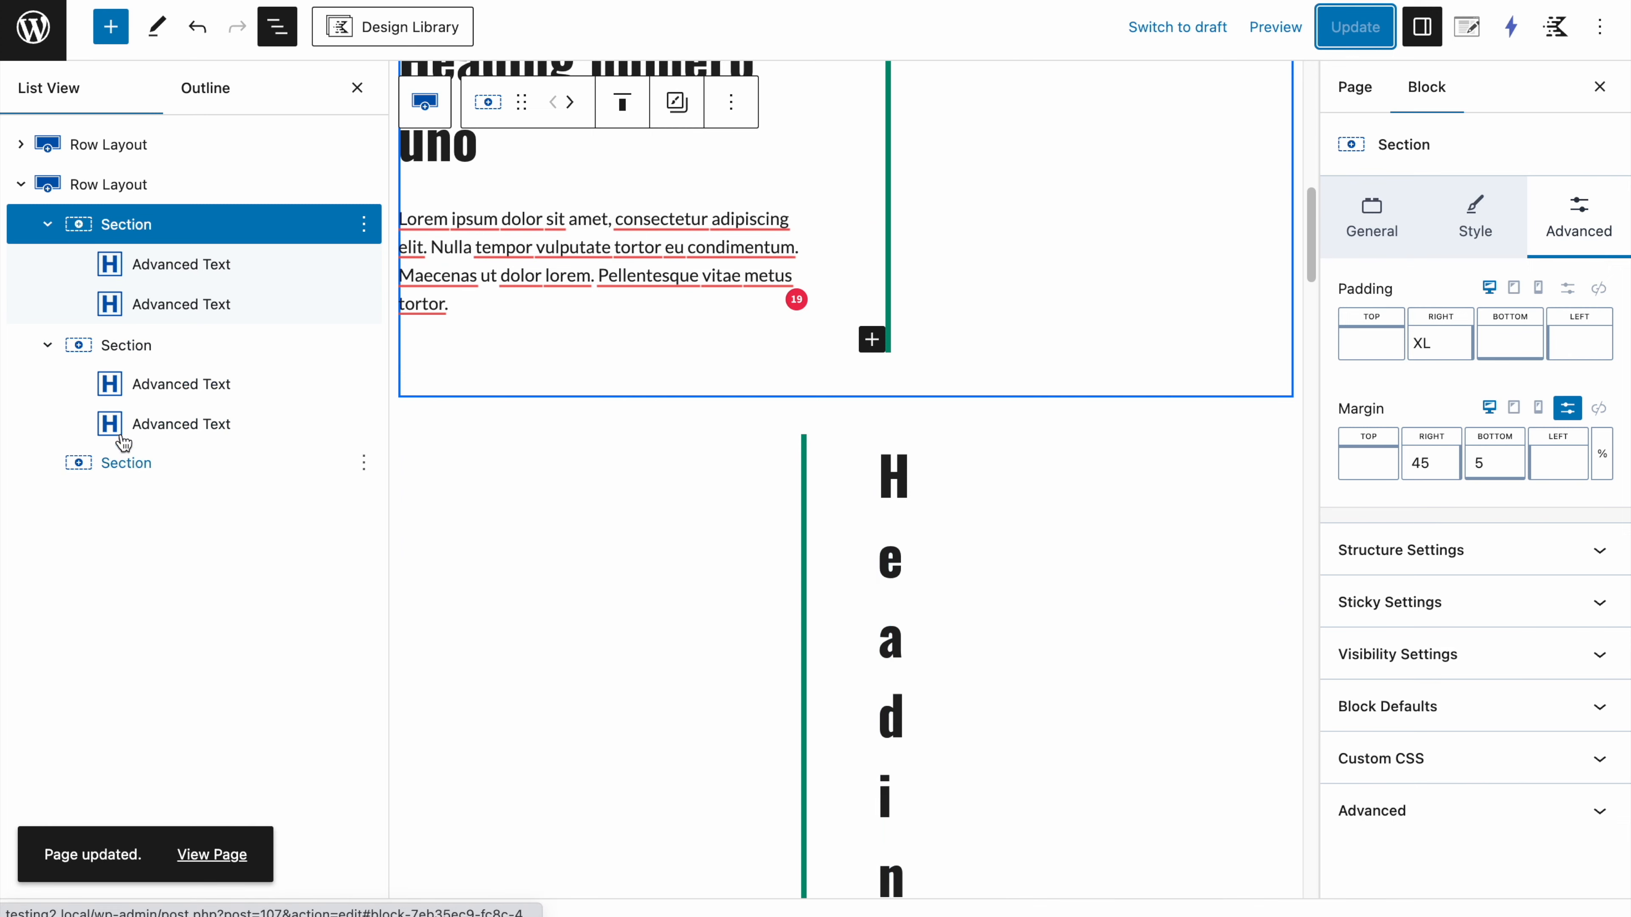
pyautogui.click(162, 347)
pyautogui.click(364, 344)
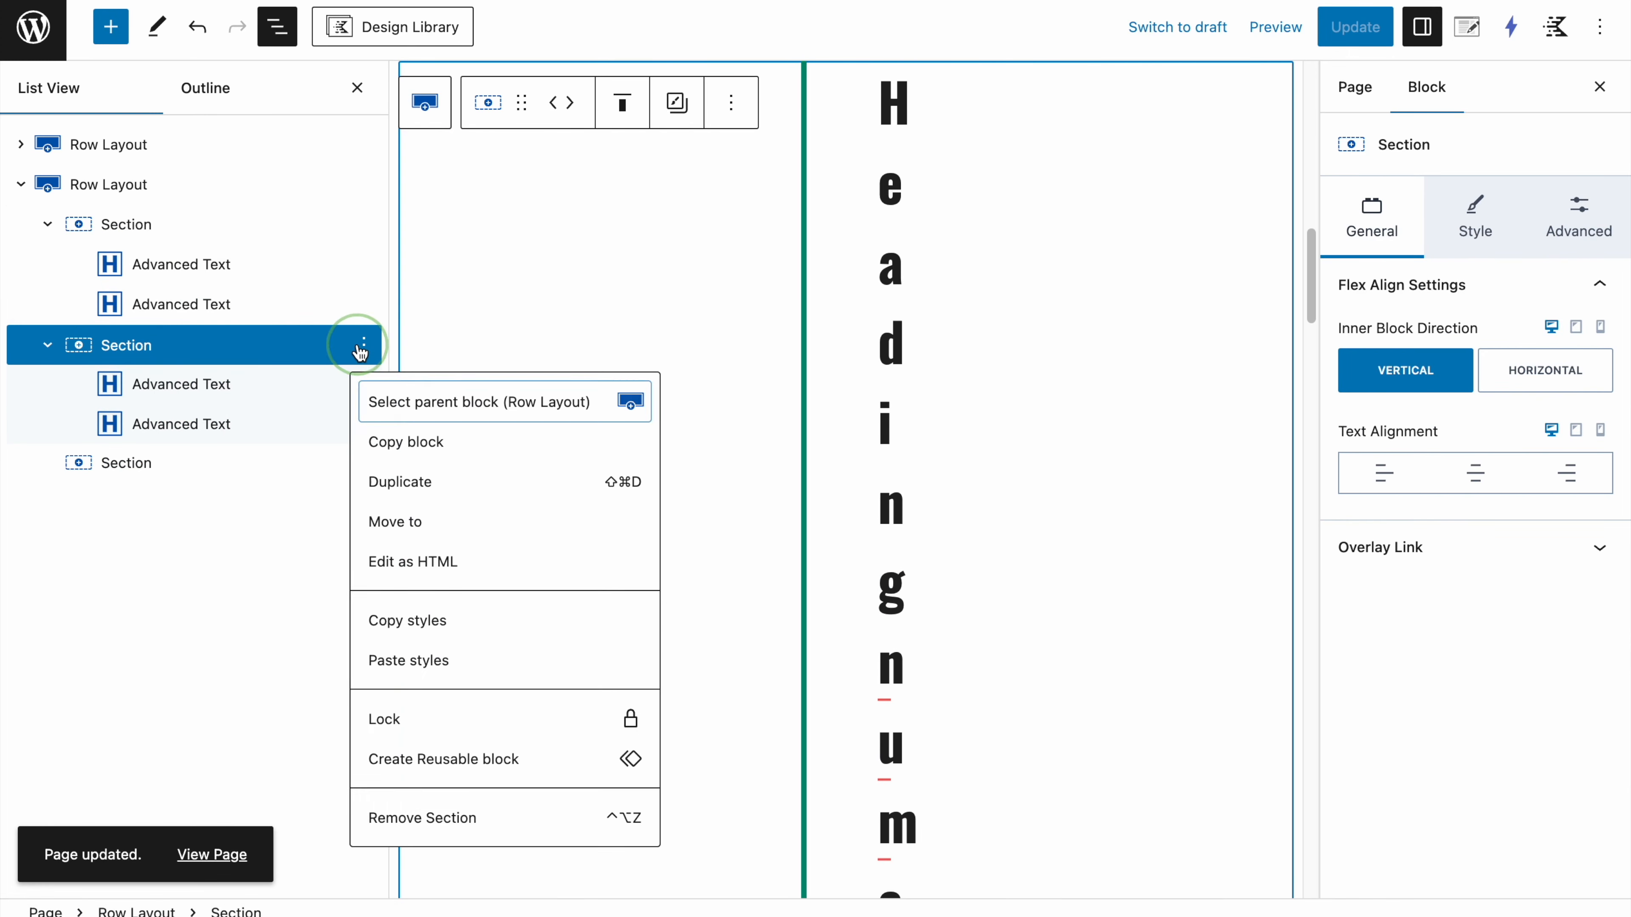
pyautogui.click(379, 477)
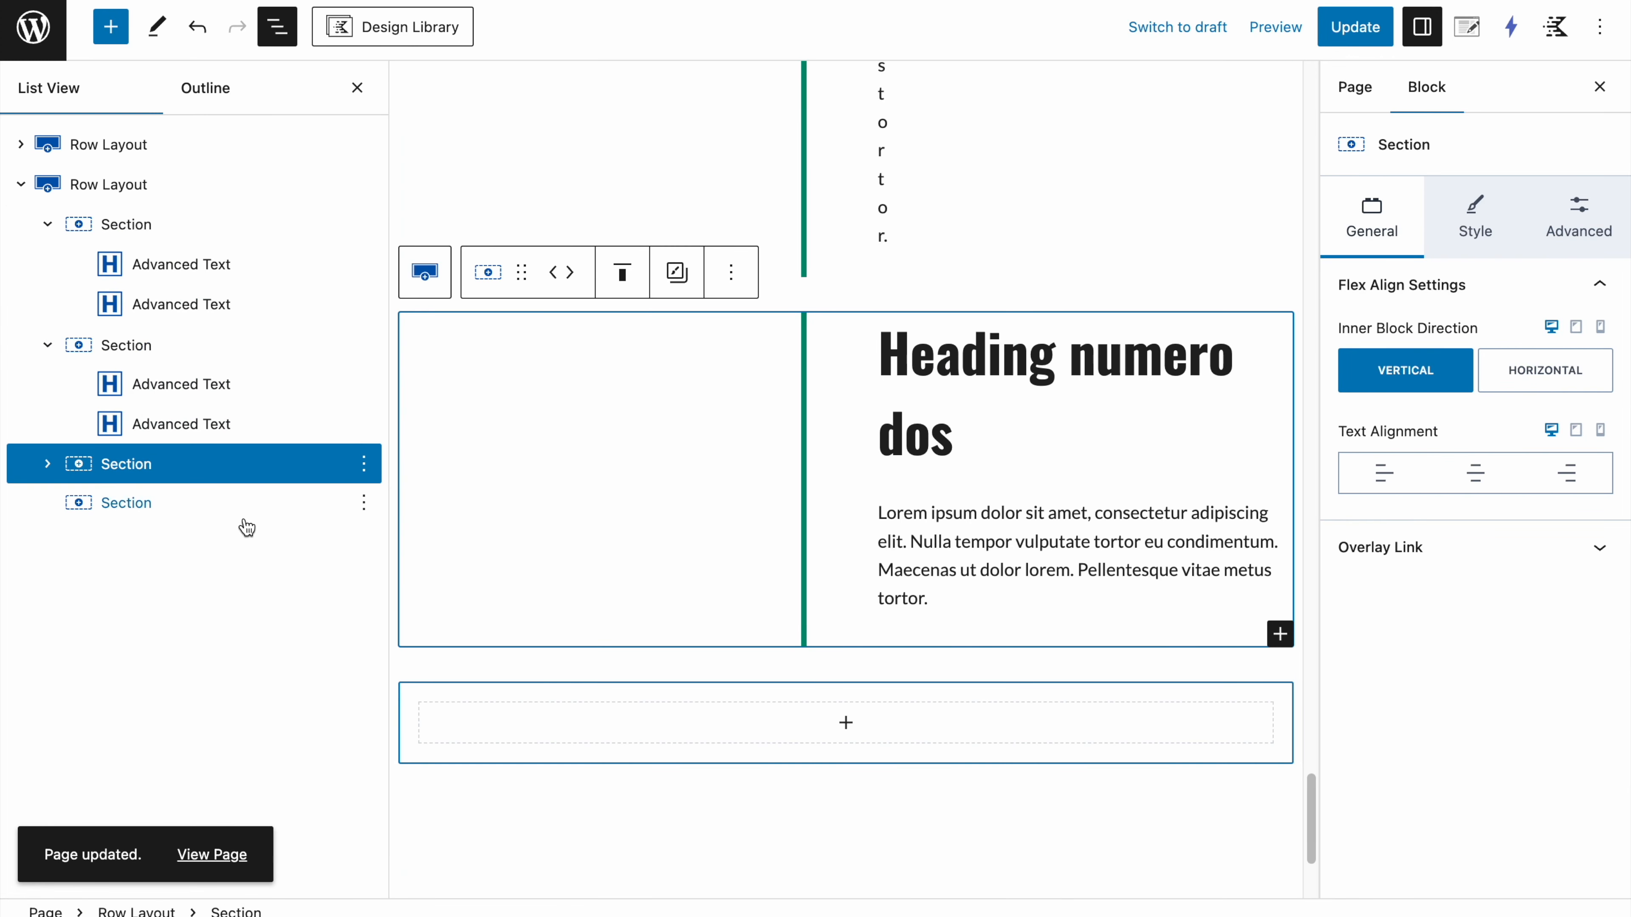
pyautogui.scroll(1, 852, 553)
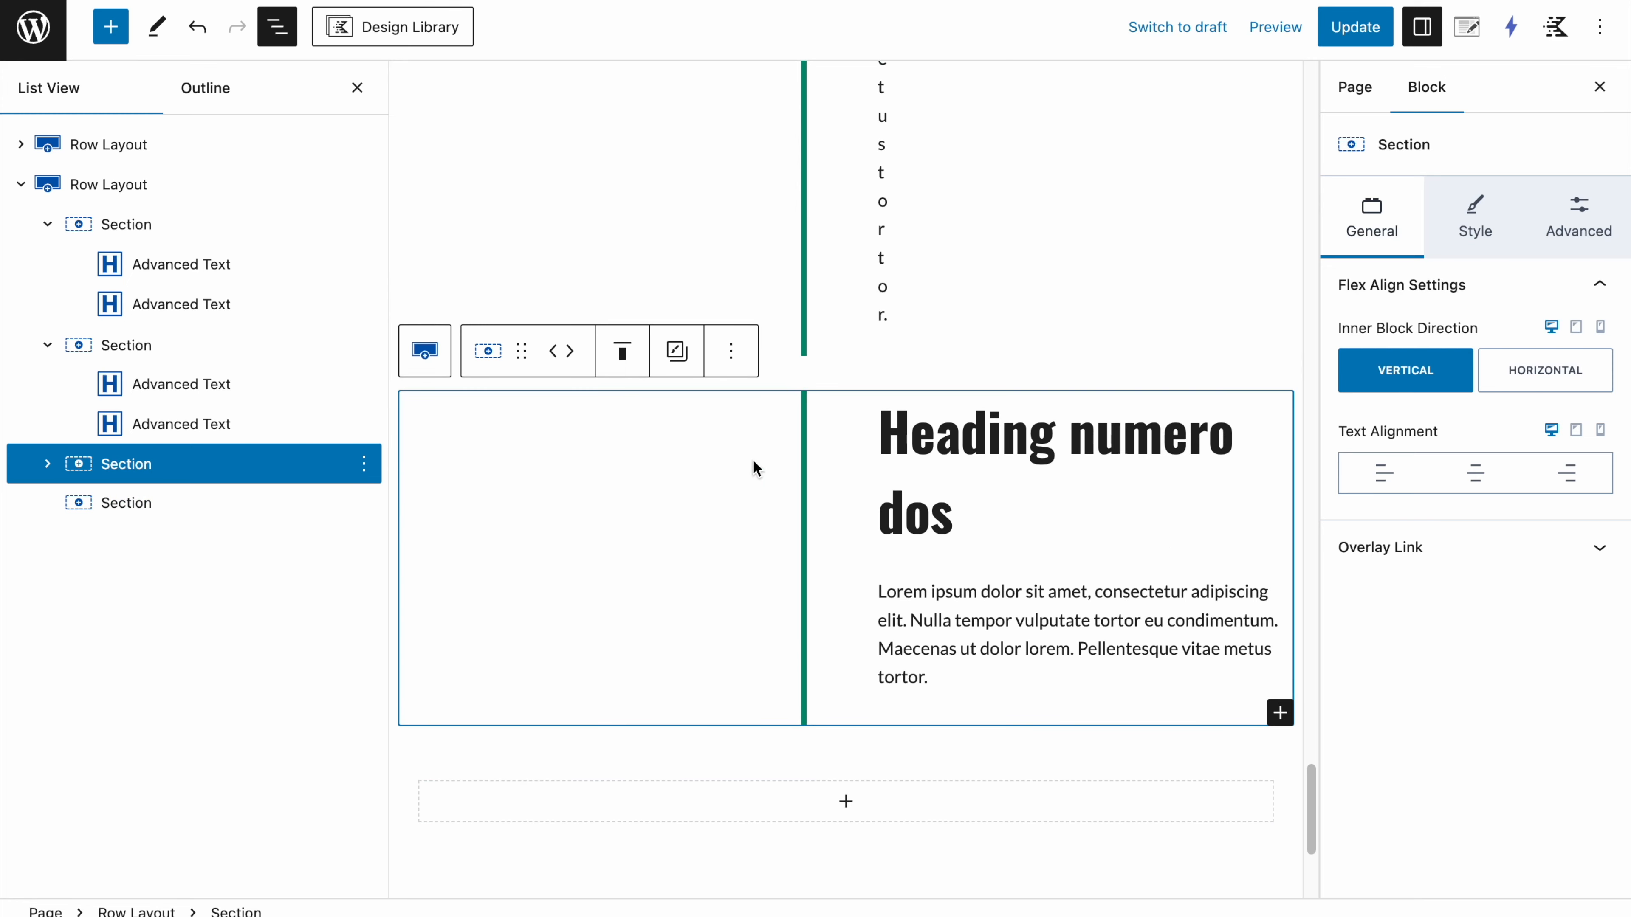
pyautogui.click(730, 351)
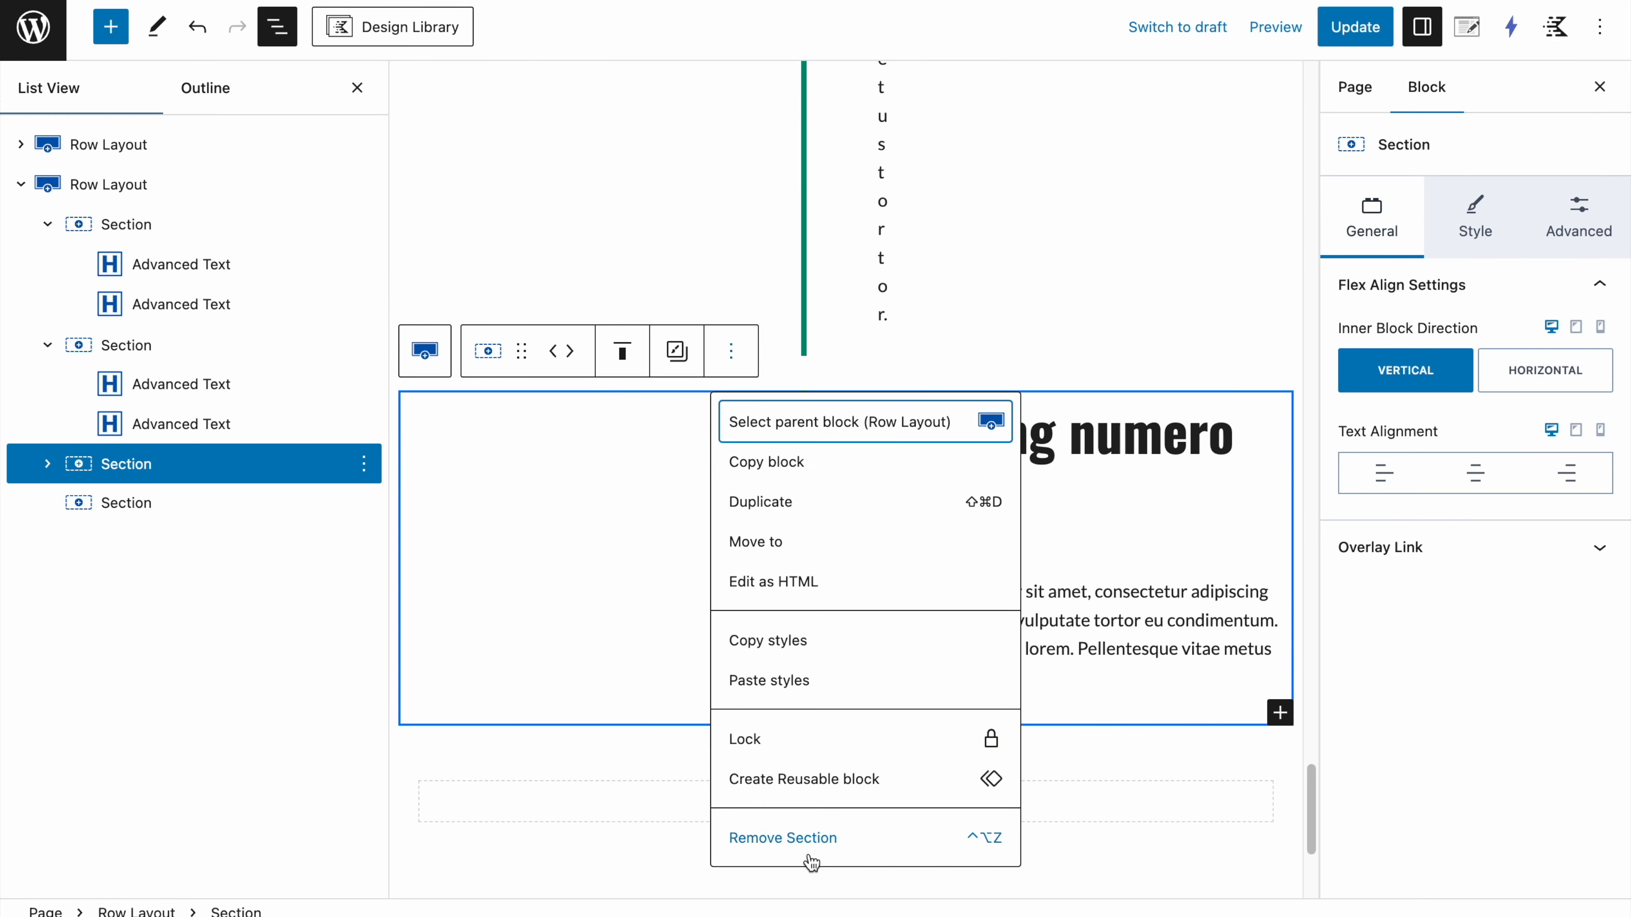
pyautogui.click(802, 839)
# Step: Duplicate the "Heading numero uno" section and move the copy below the "Heading numero dos" section
pyautogui.scroll(15, 757, 561)
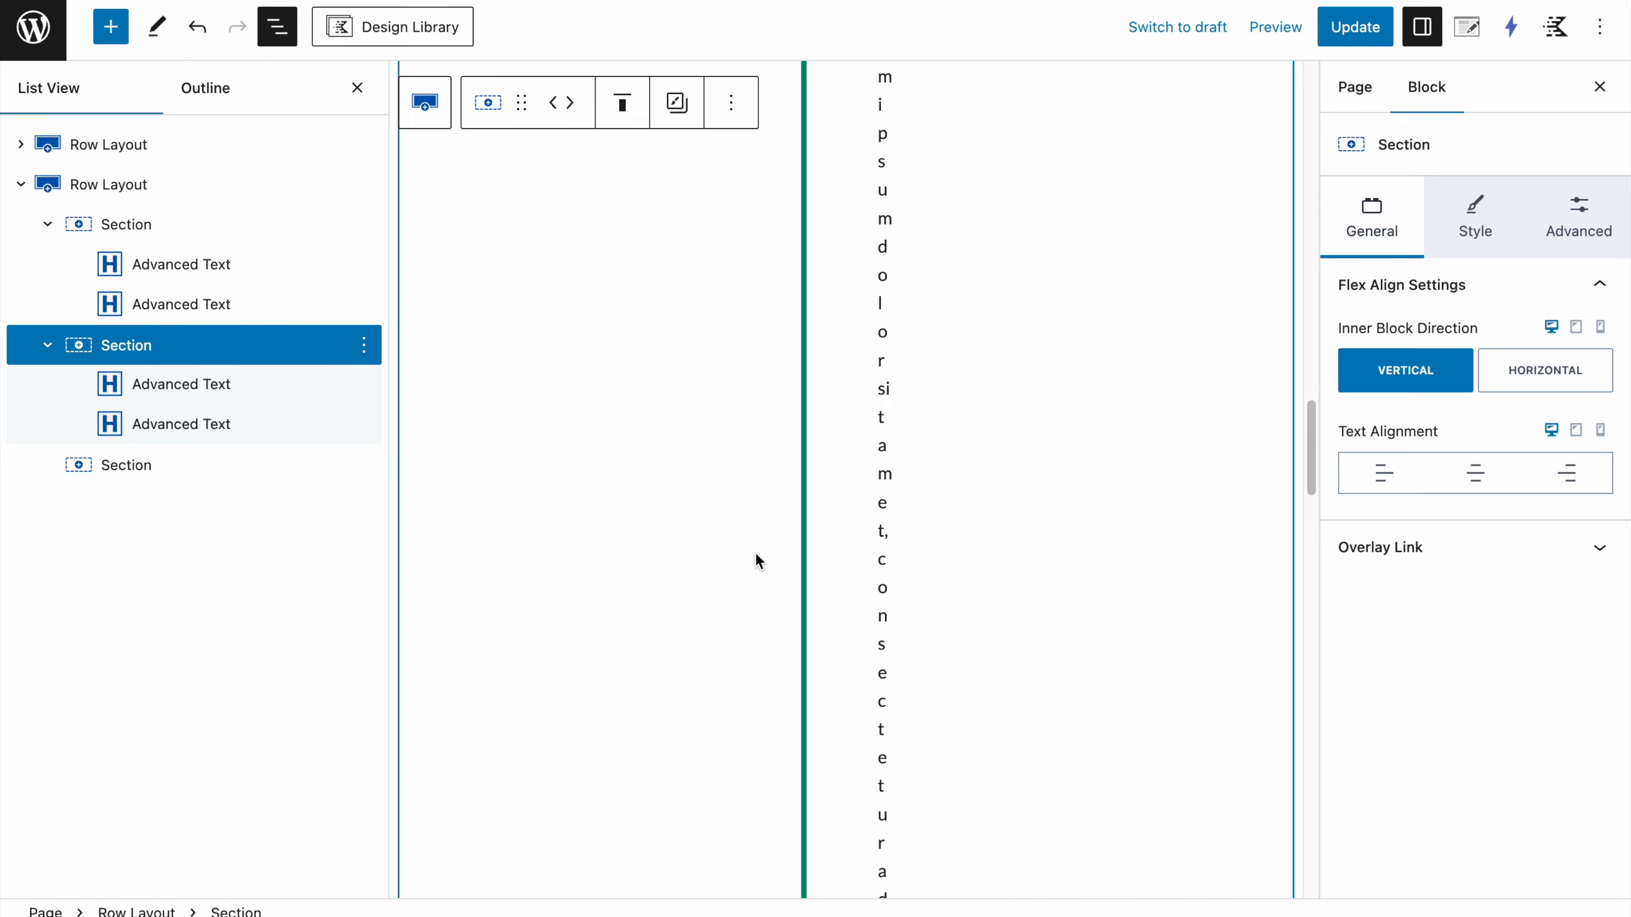
pyautogui.scroll(5, 757, 557)
pyautogui.scroll(-6, 757, 554)
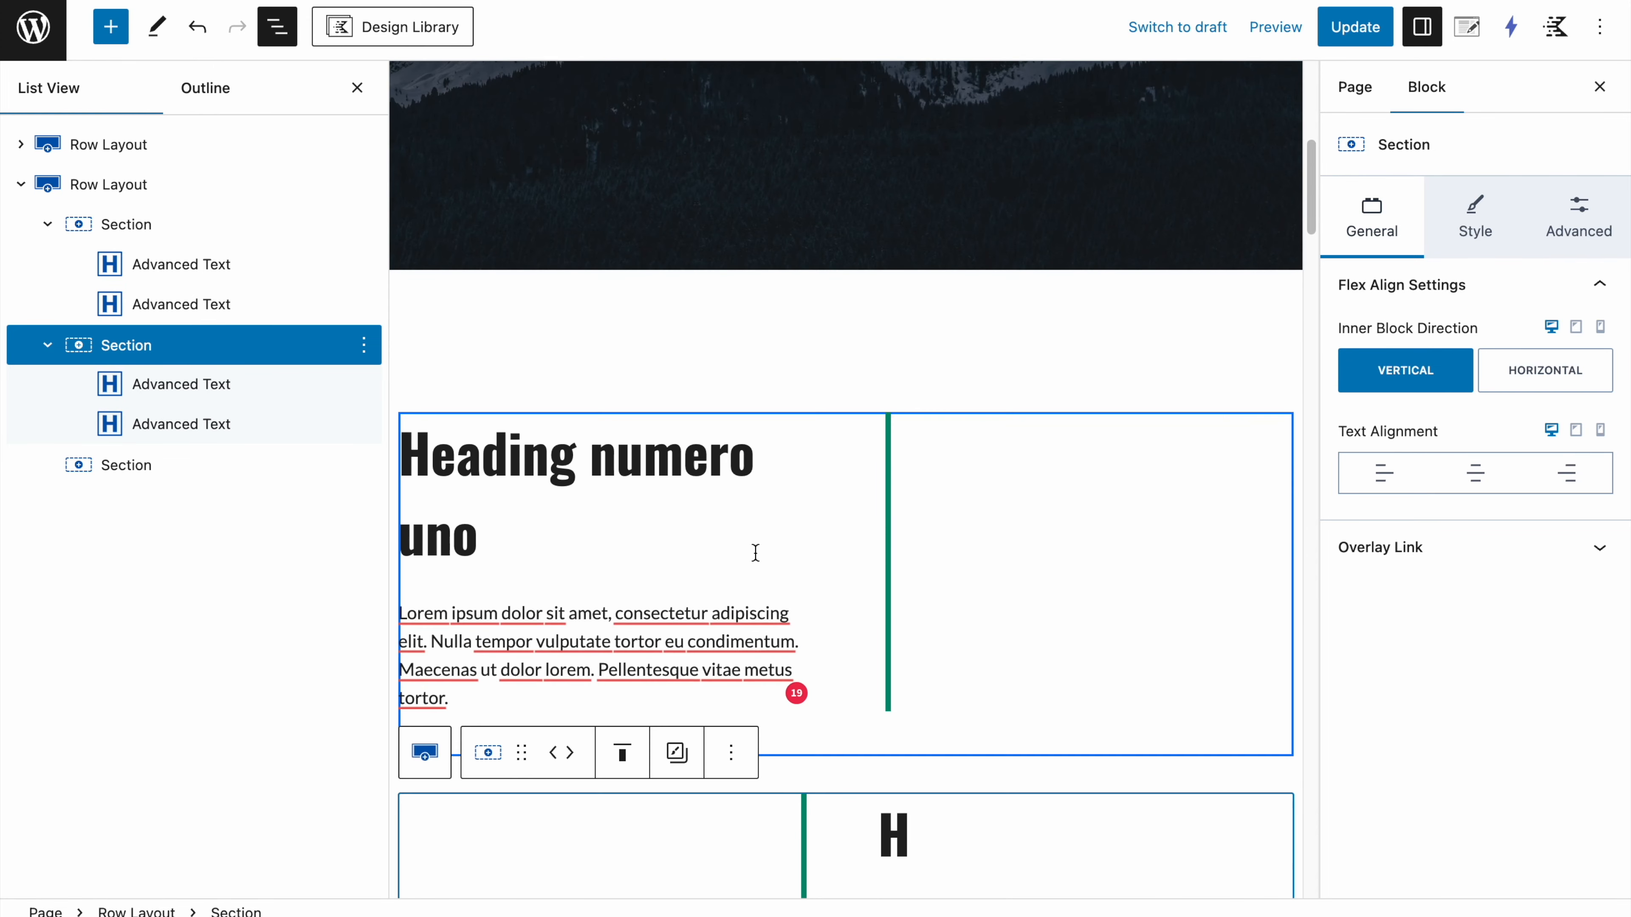
pyautogui.click(682, 413)
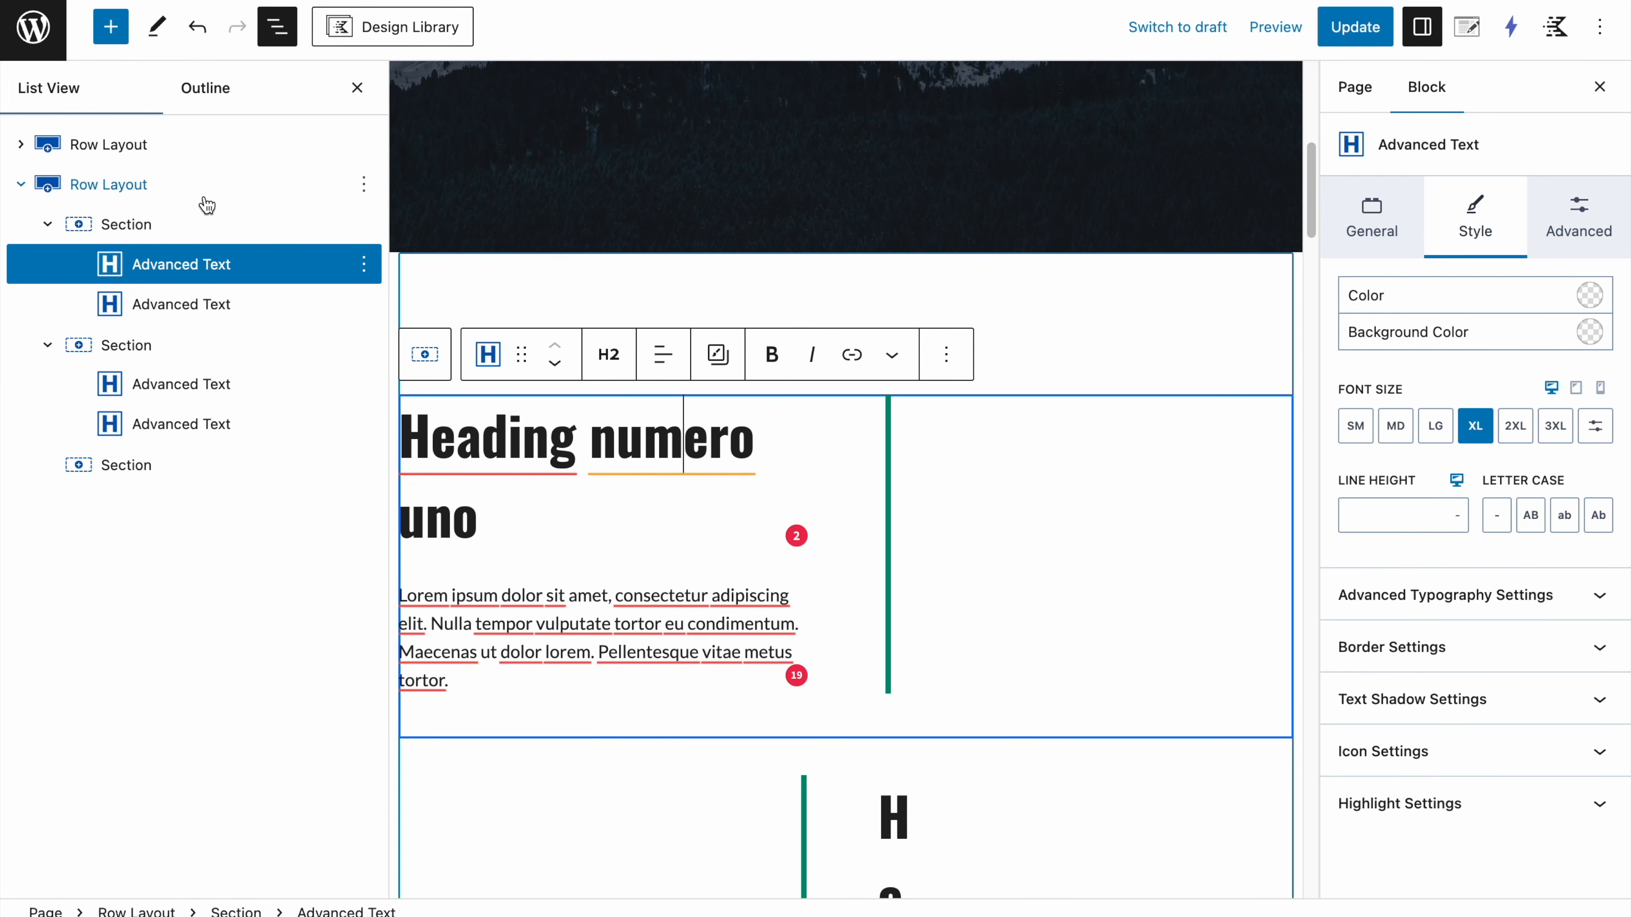
pyautogui.click(203, 223)
pyautogui.click(730, 353)
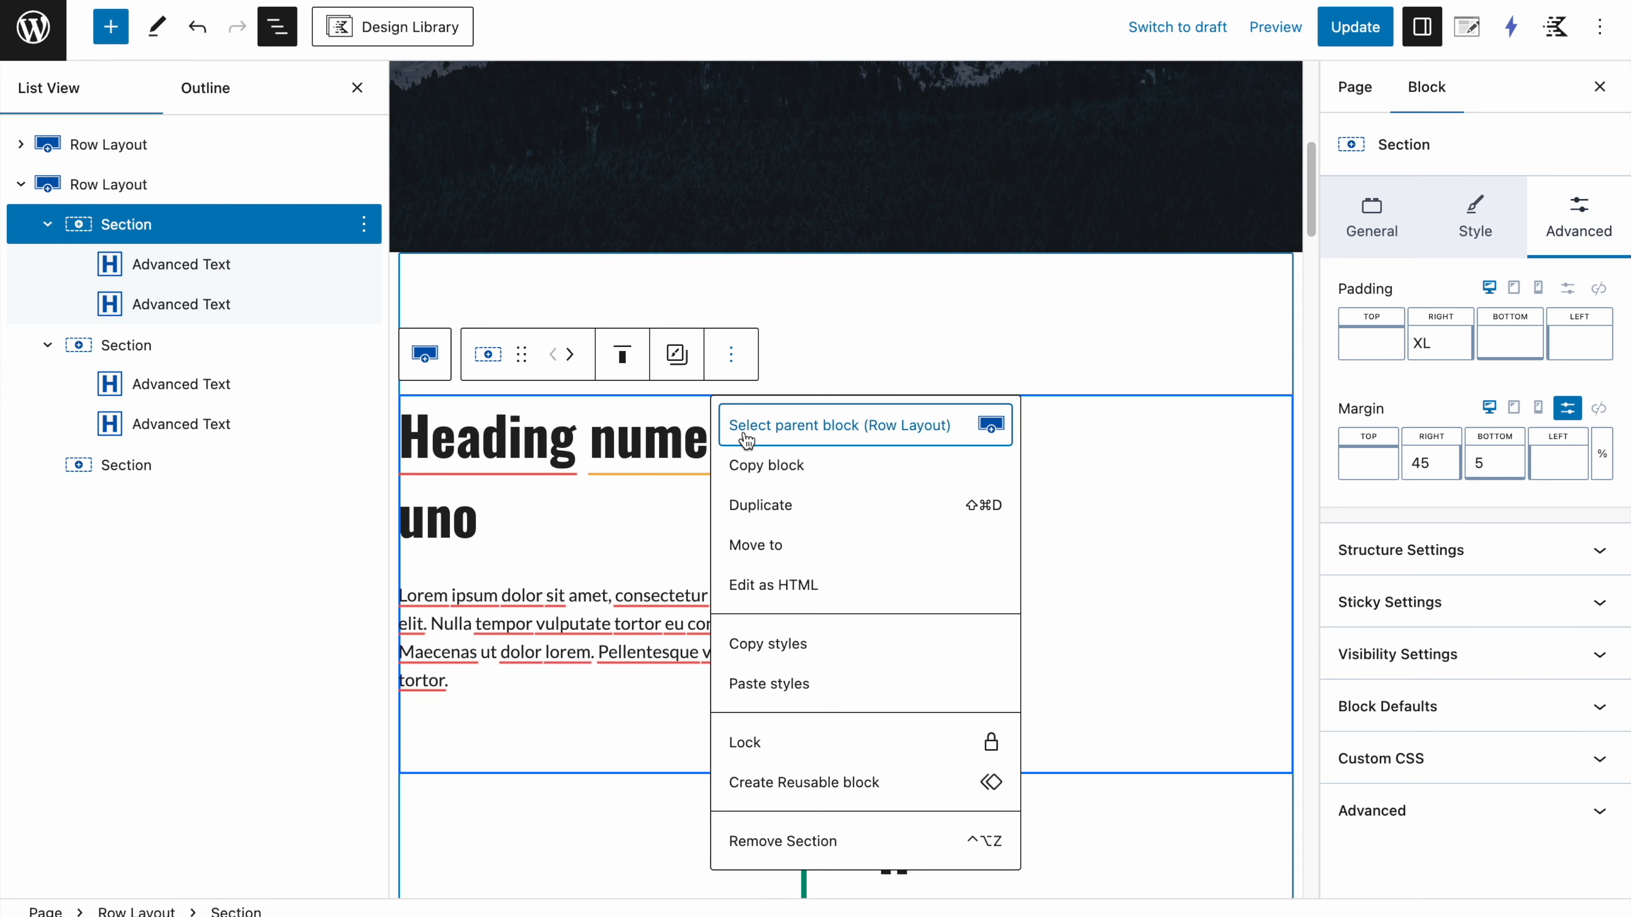
pyautogui.click(759, 504)
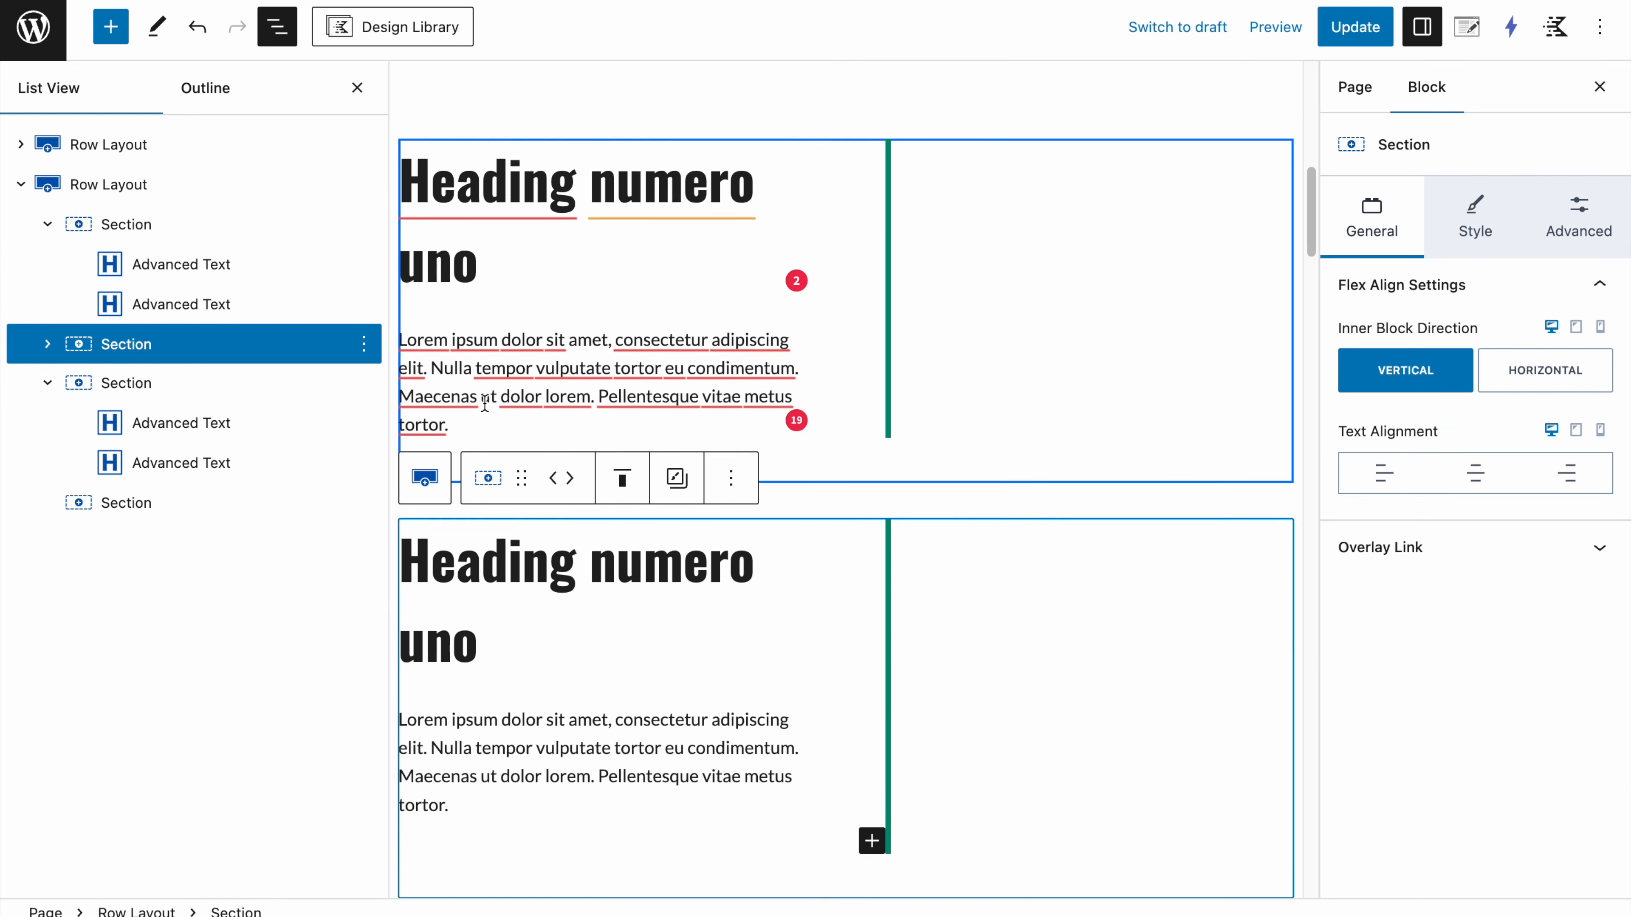
pyautogui.click(570, 478)
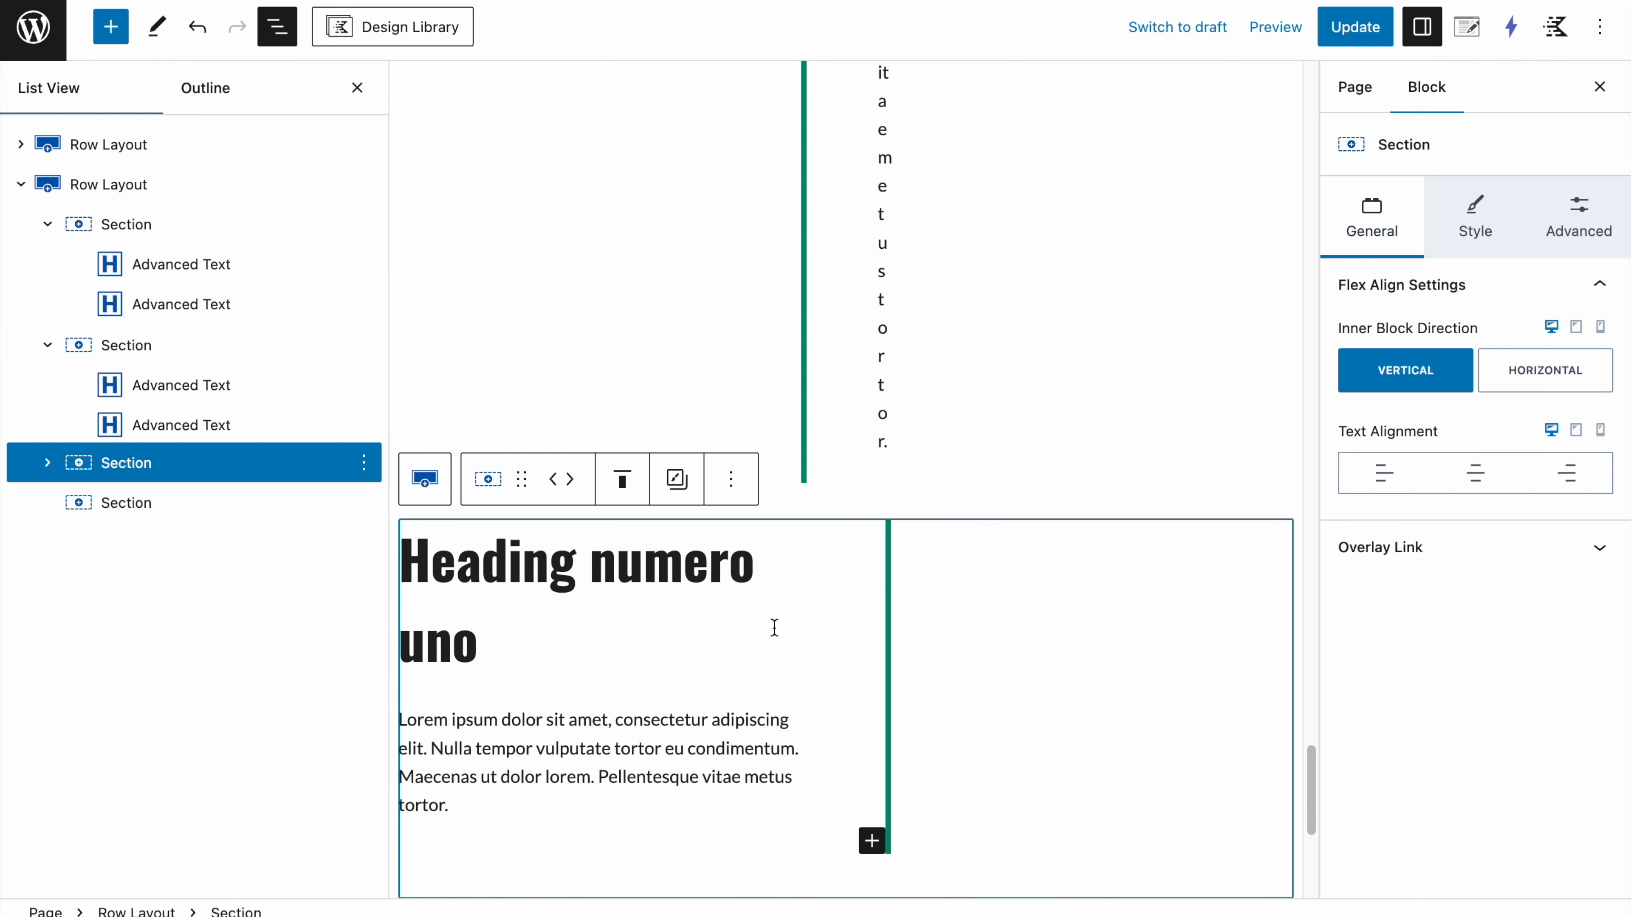
# Step: Change the copied section's heading to "Heading numero tres", update the page and check it on the live page
pyautogui.doubleClick(794, 659)
pyautogui.write('tres')
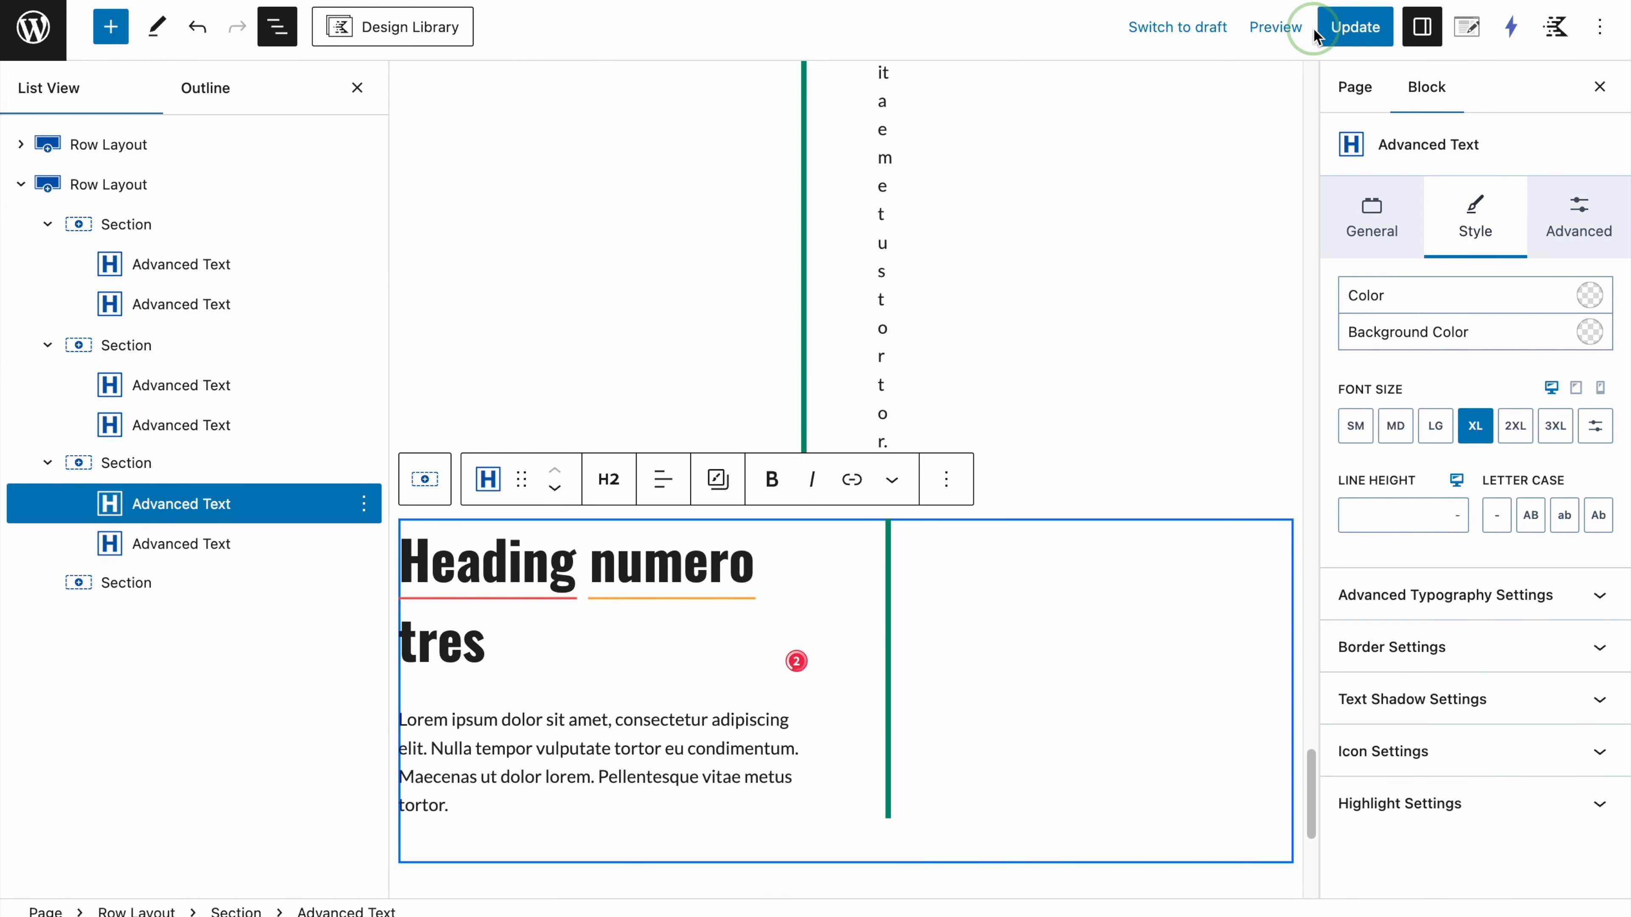
pyautogui.click(1354, 27)
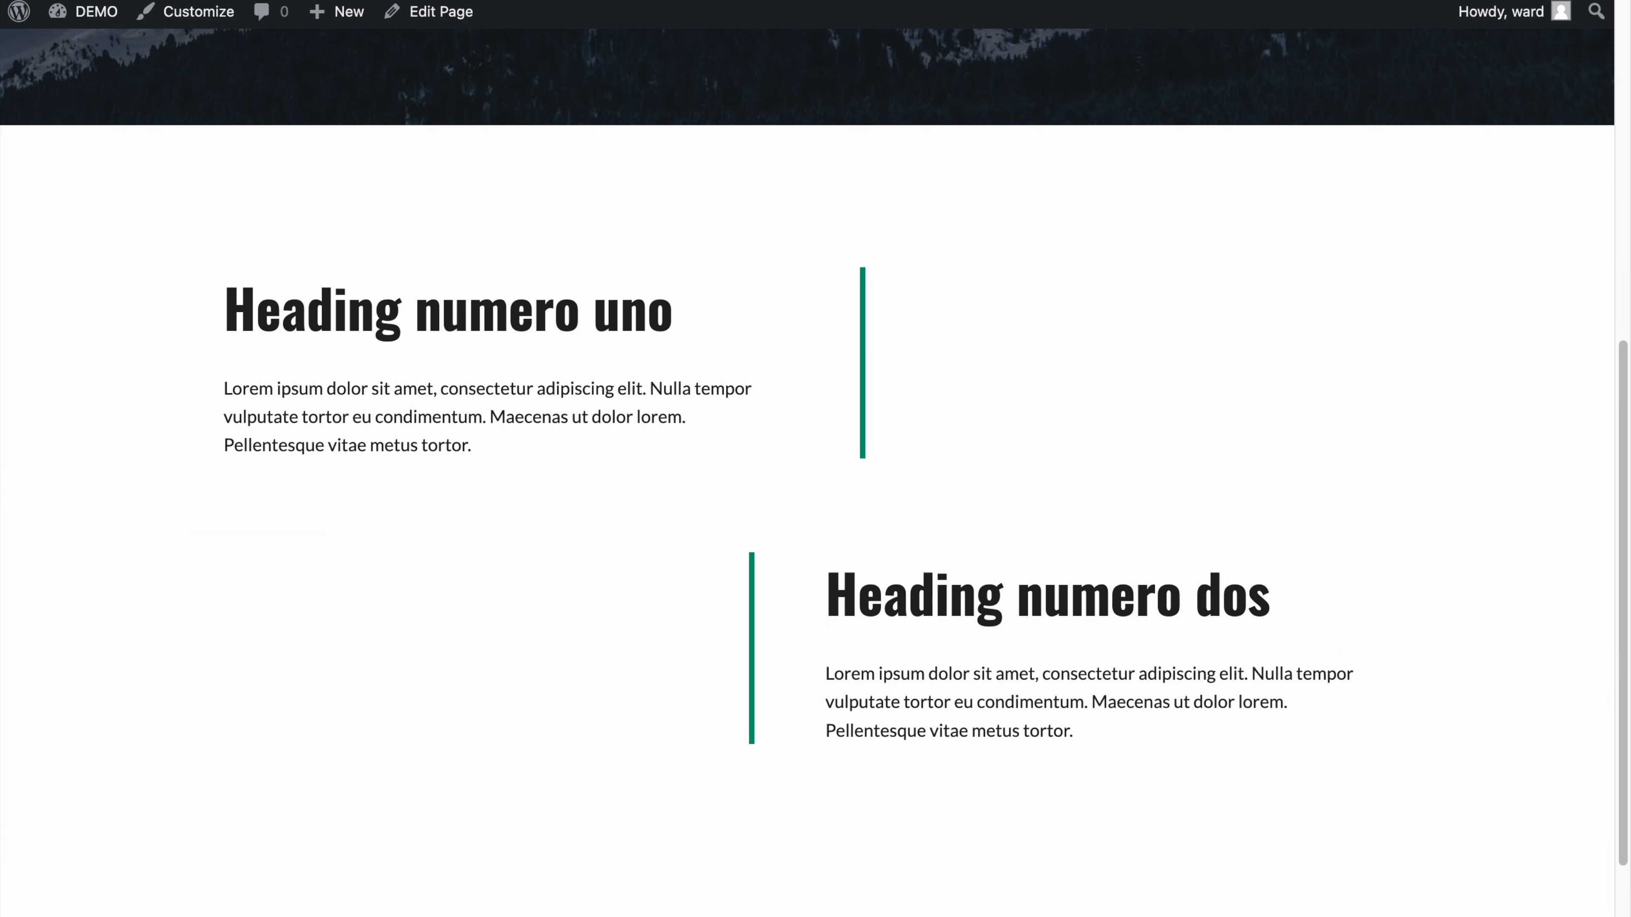
pyautogui.scroll(-5, 644, 284)
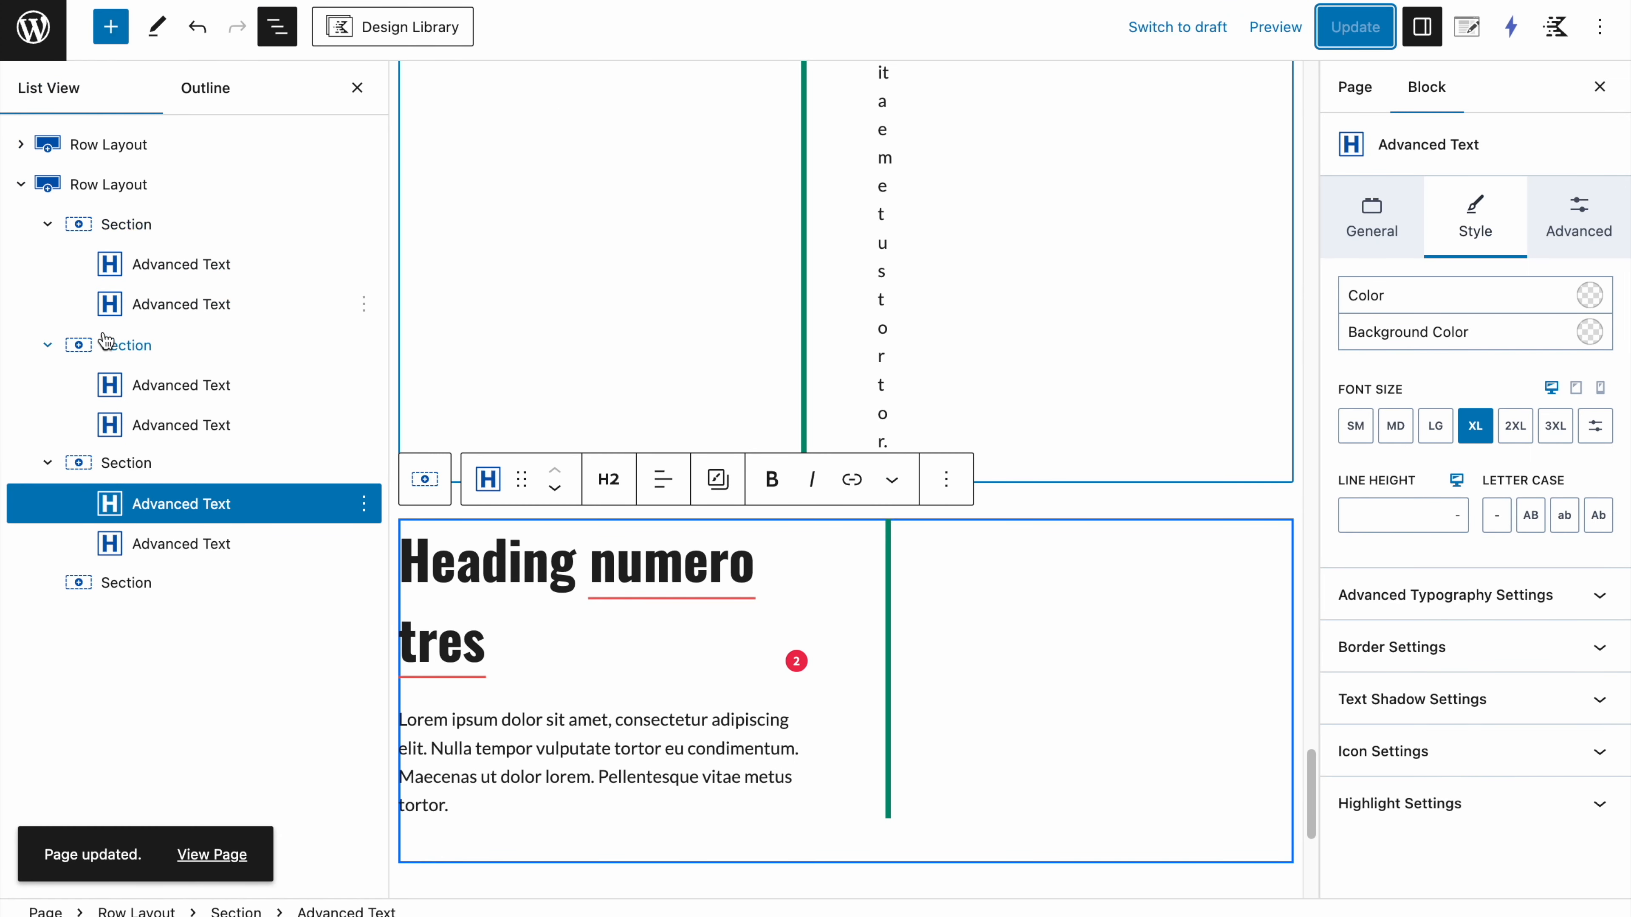
# Step: Set the "Heading numero dos" section's bottom margin to 5% and update the page
pyautogui.click(127, 344)
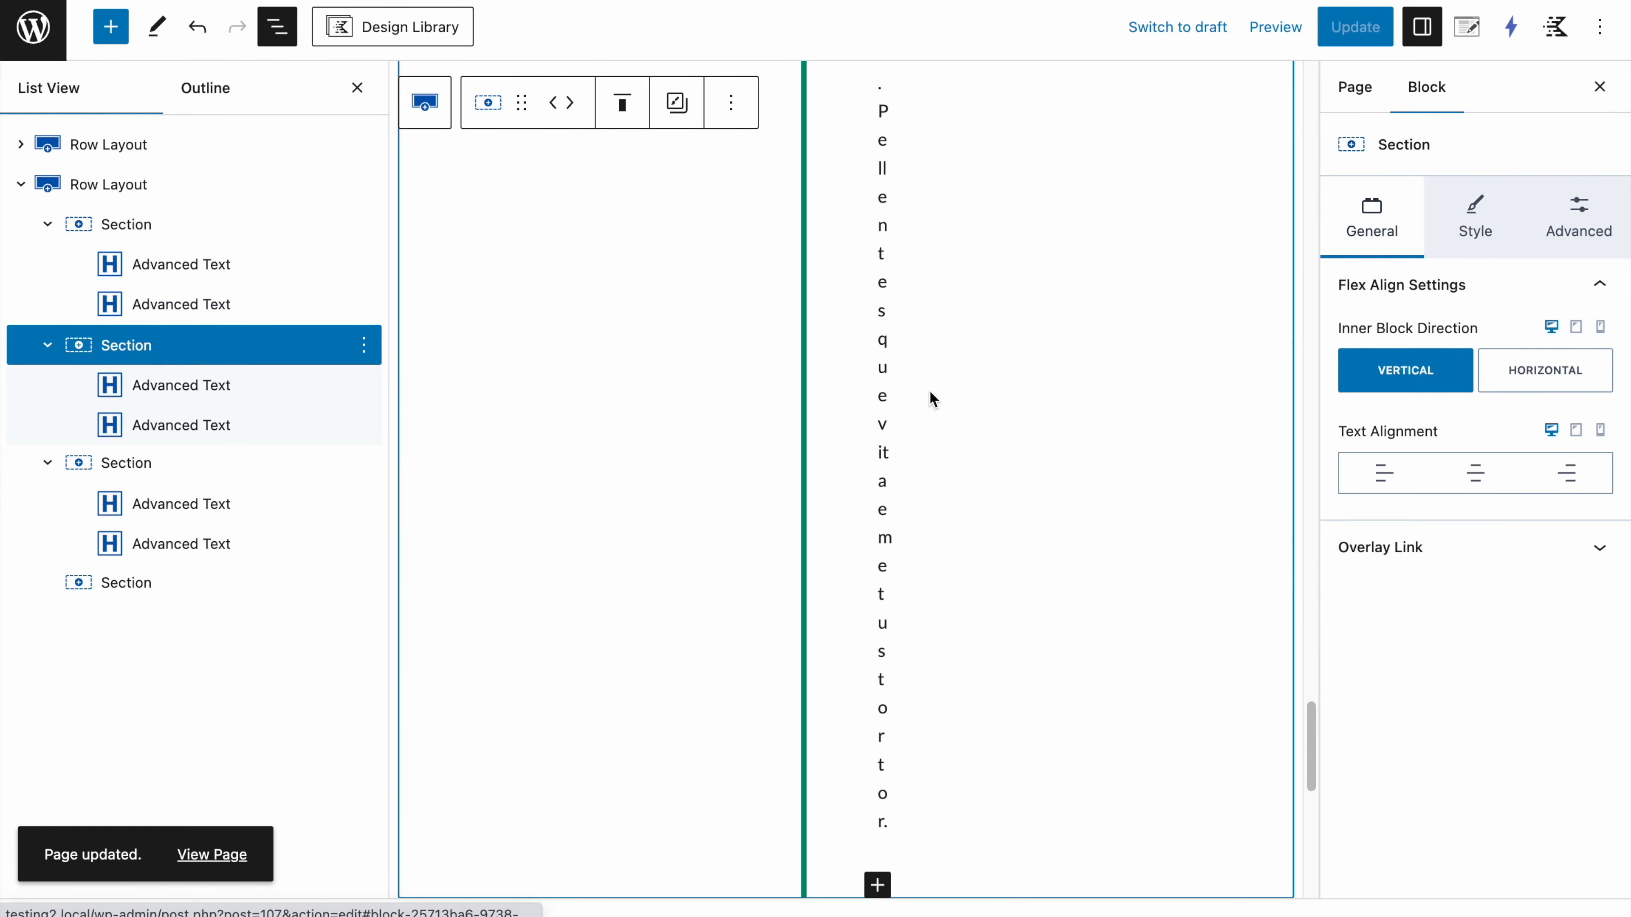
pyautogui.click(1578, 220)
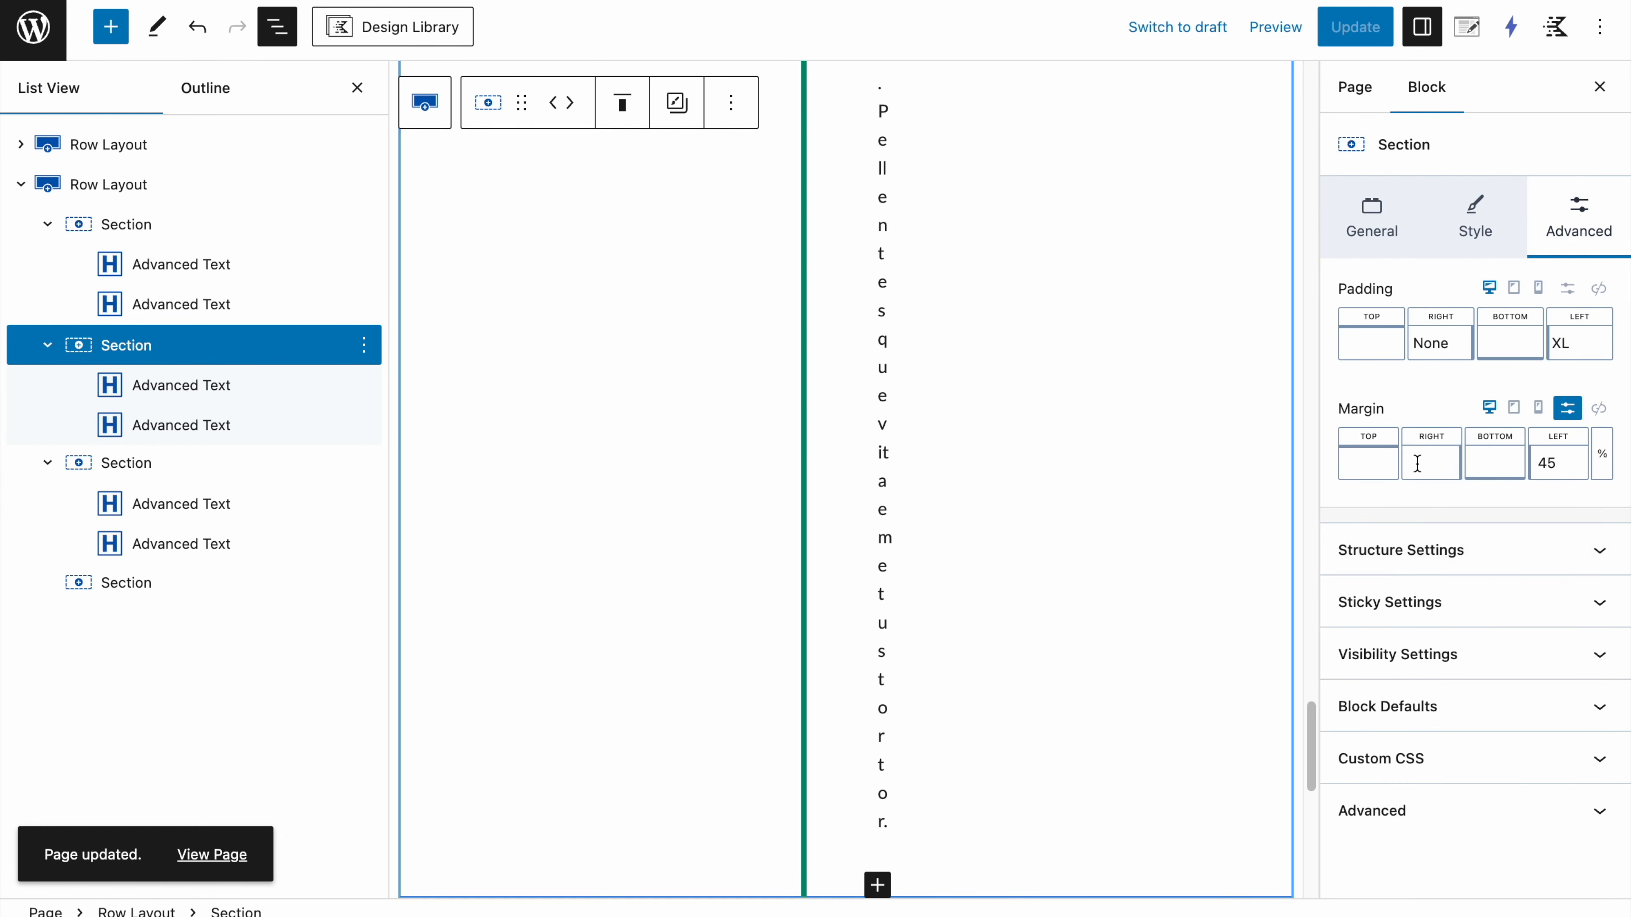
pyautogui.click(1502, 465)
pyautogui.write('5')
pyautogui.click(1355, 27)
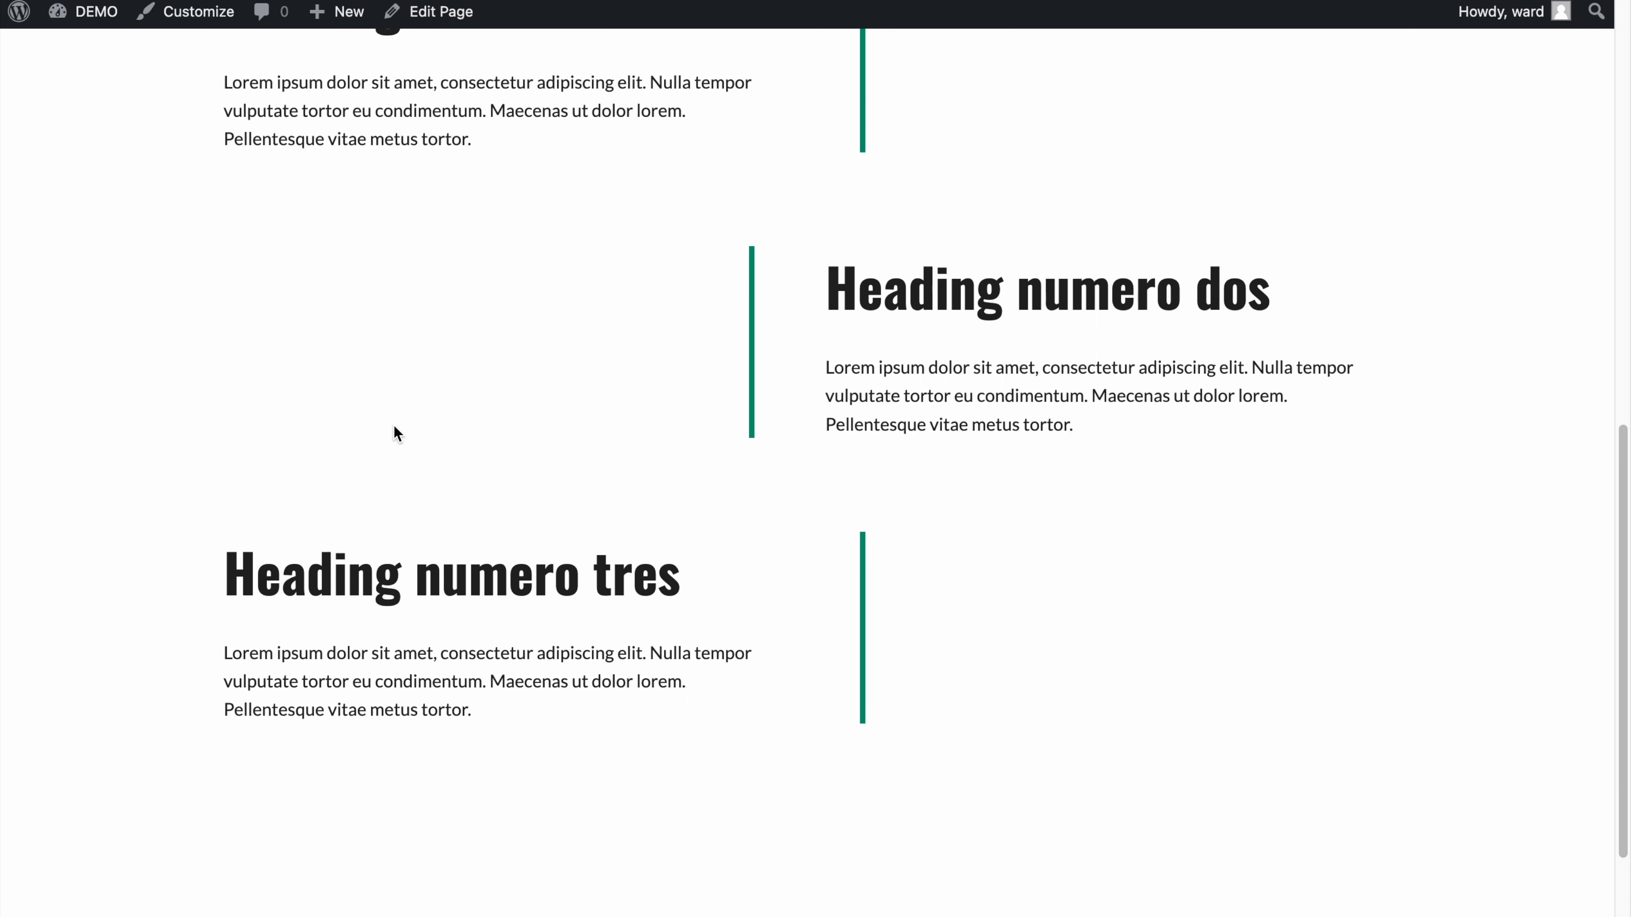
# Step: Examine the spacing and alternating alignment of the three text sections on the live About page
pyautogui.scroll(6, 397, 434)
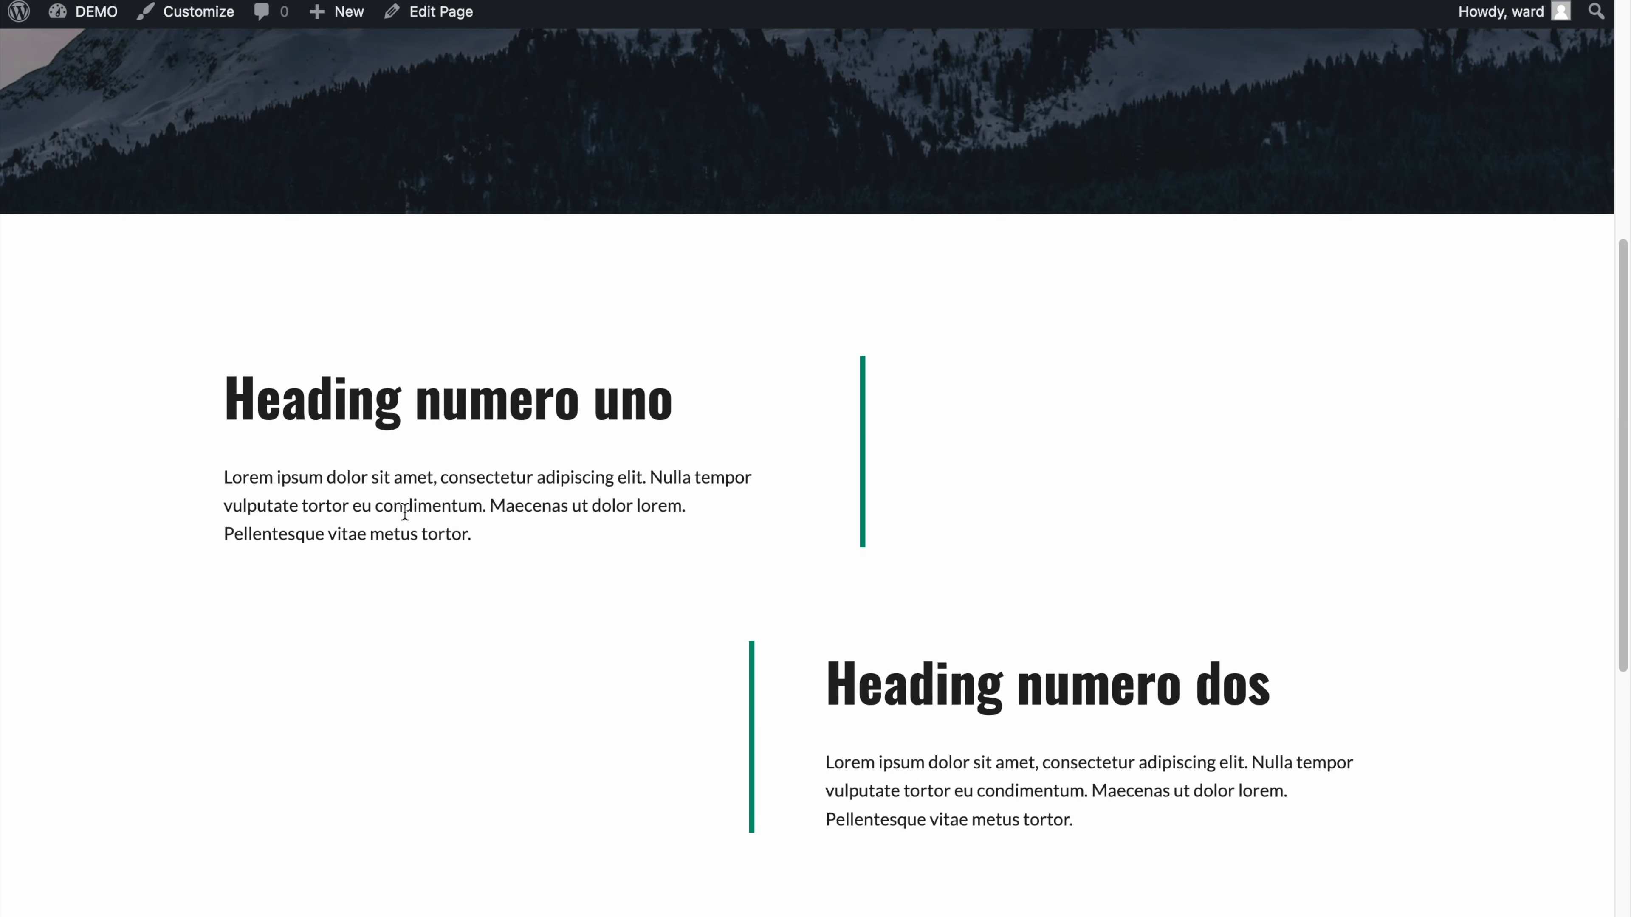
pyautogui.scroll(-3, 404, 512)
pyautogui.scroll(-2, 404, 514)
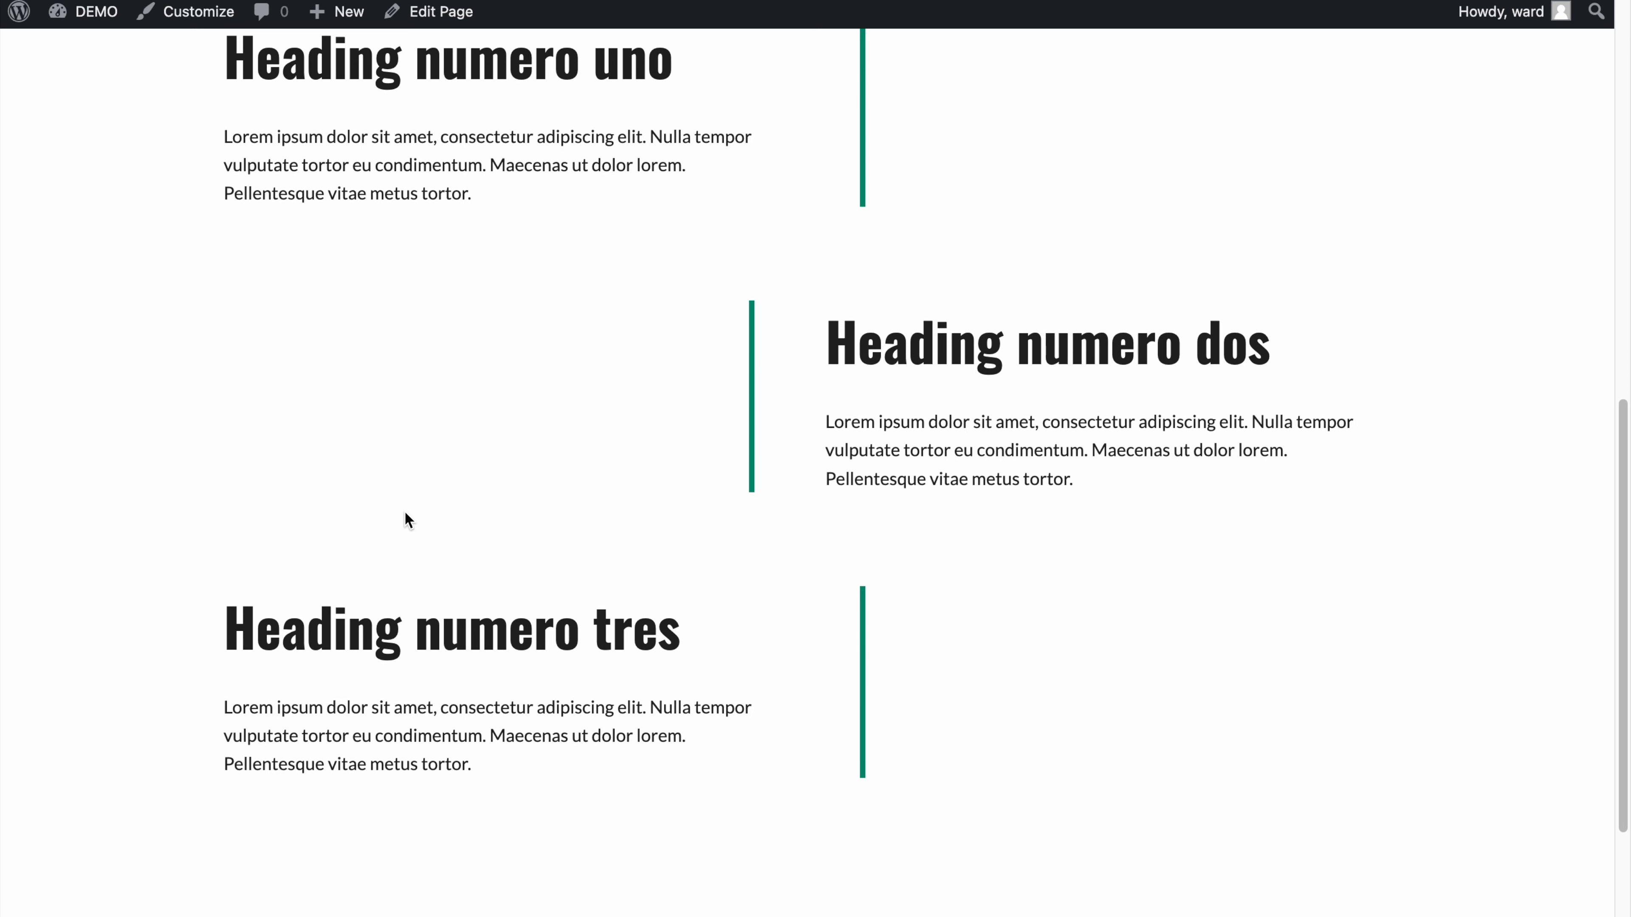
pyautogui.scroll(1, 405, 514)
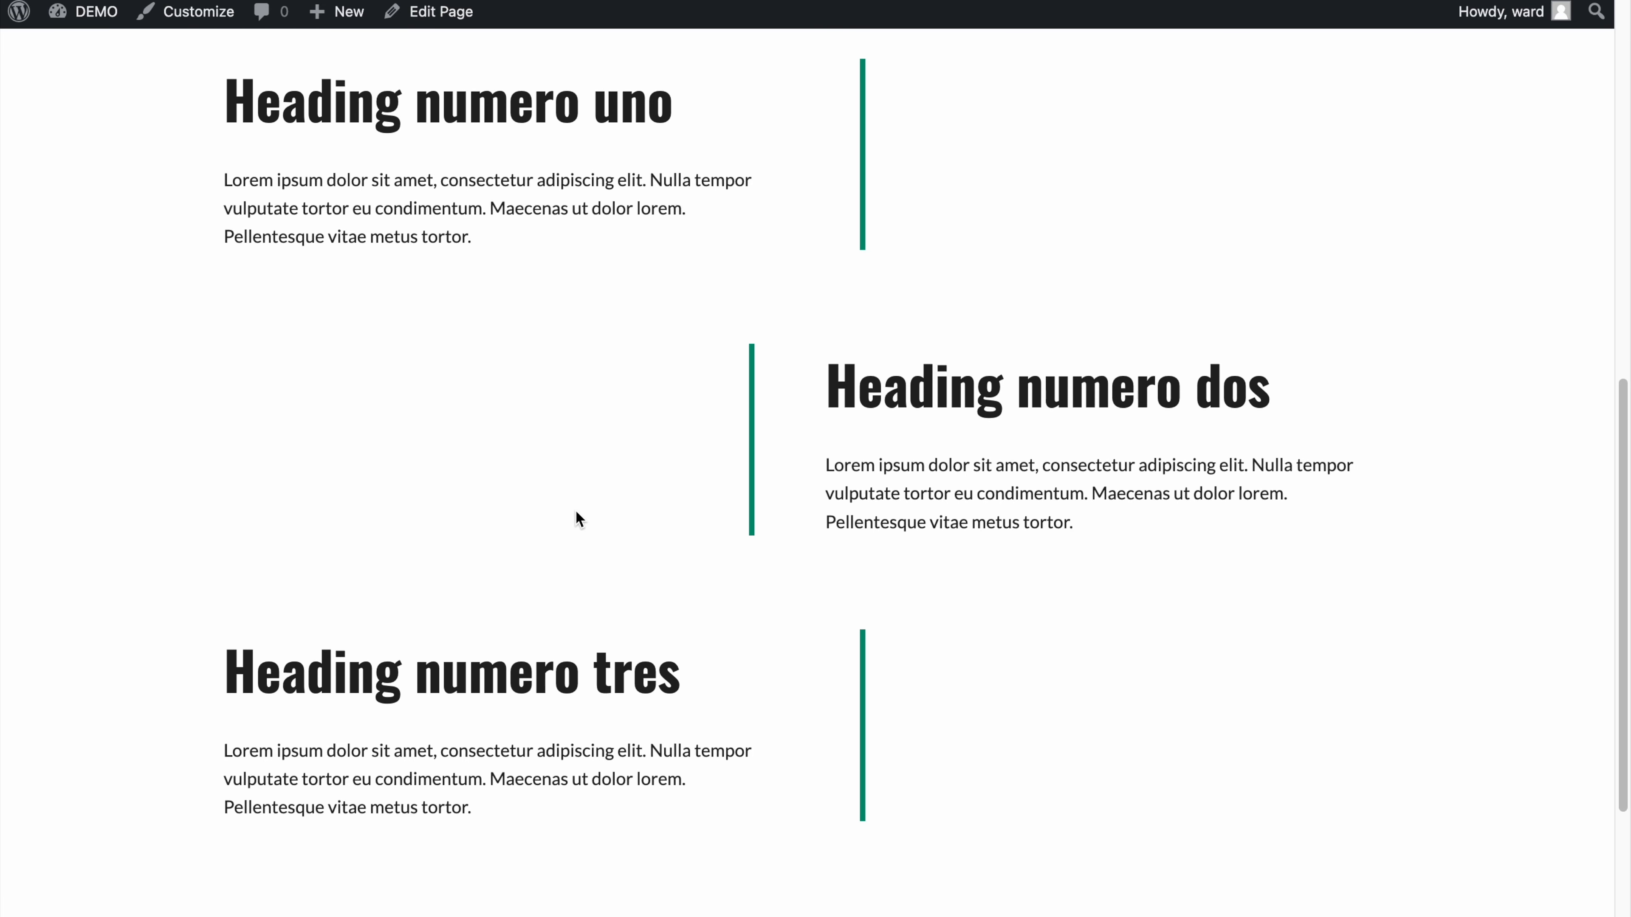
pyautogui.scroll(2, 576, 514)
pyautogui.scroll(1, 579, 519)
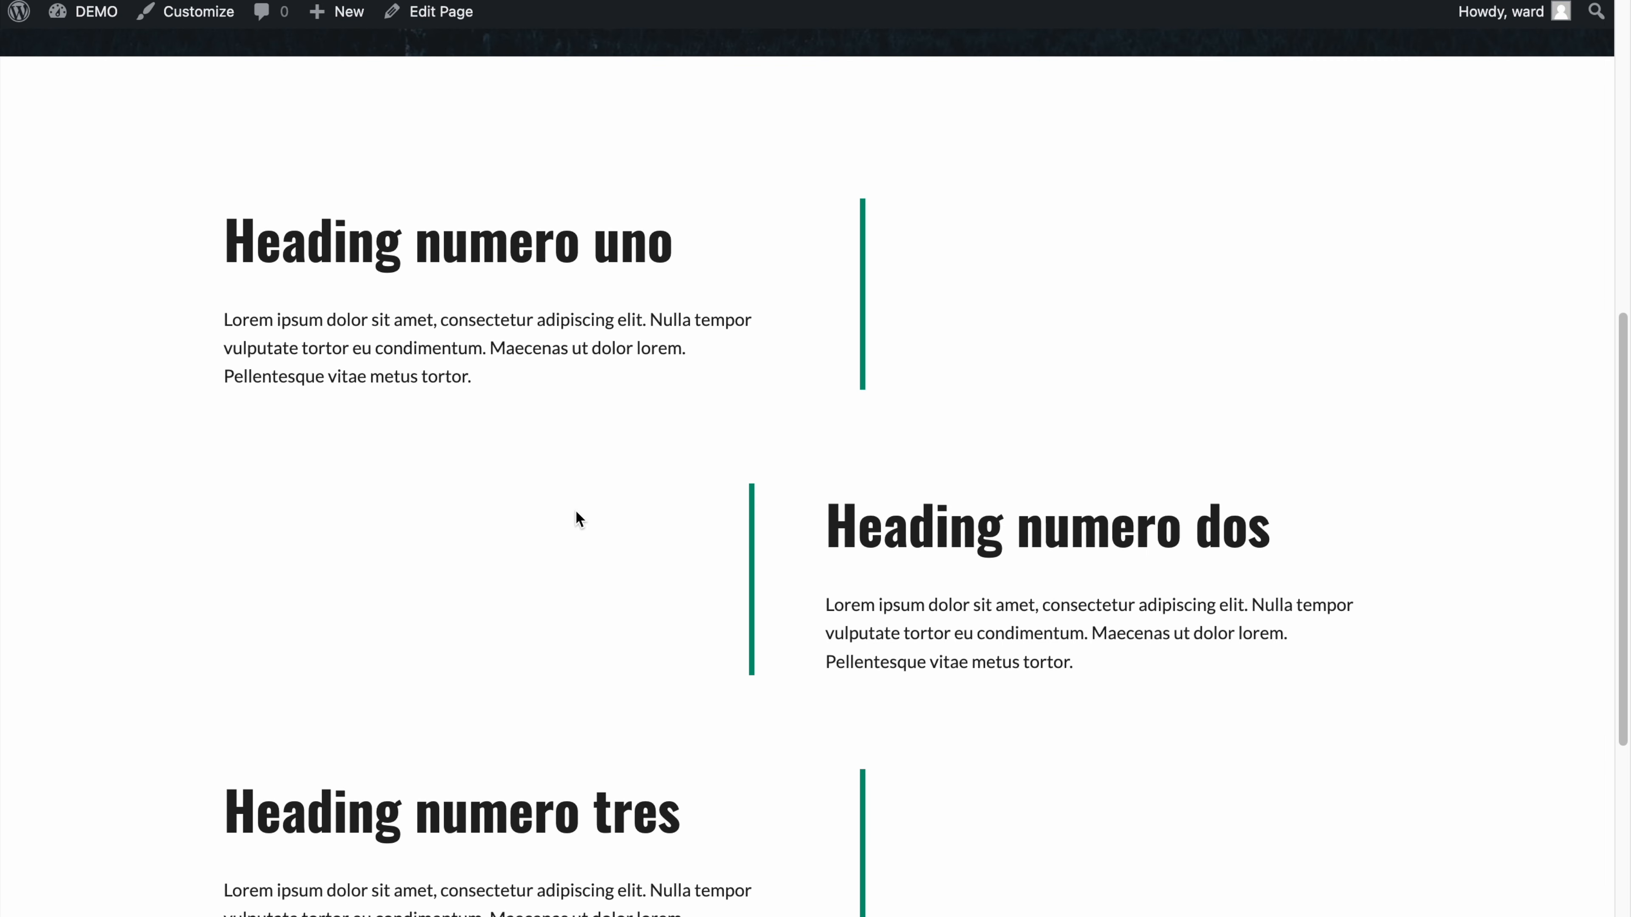
pyautogui.scroll(-2, 579, 519)
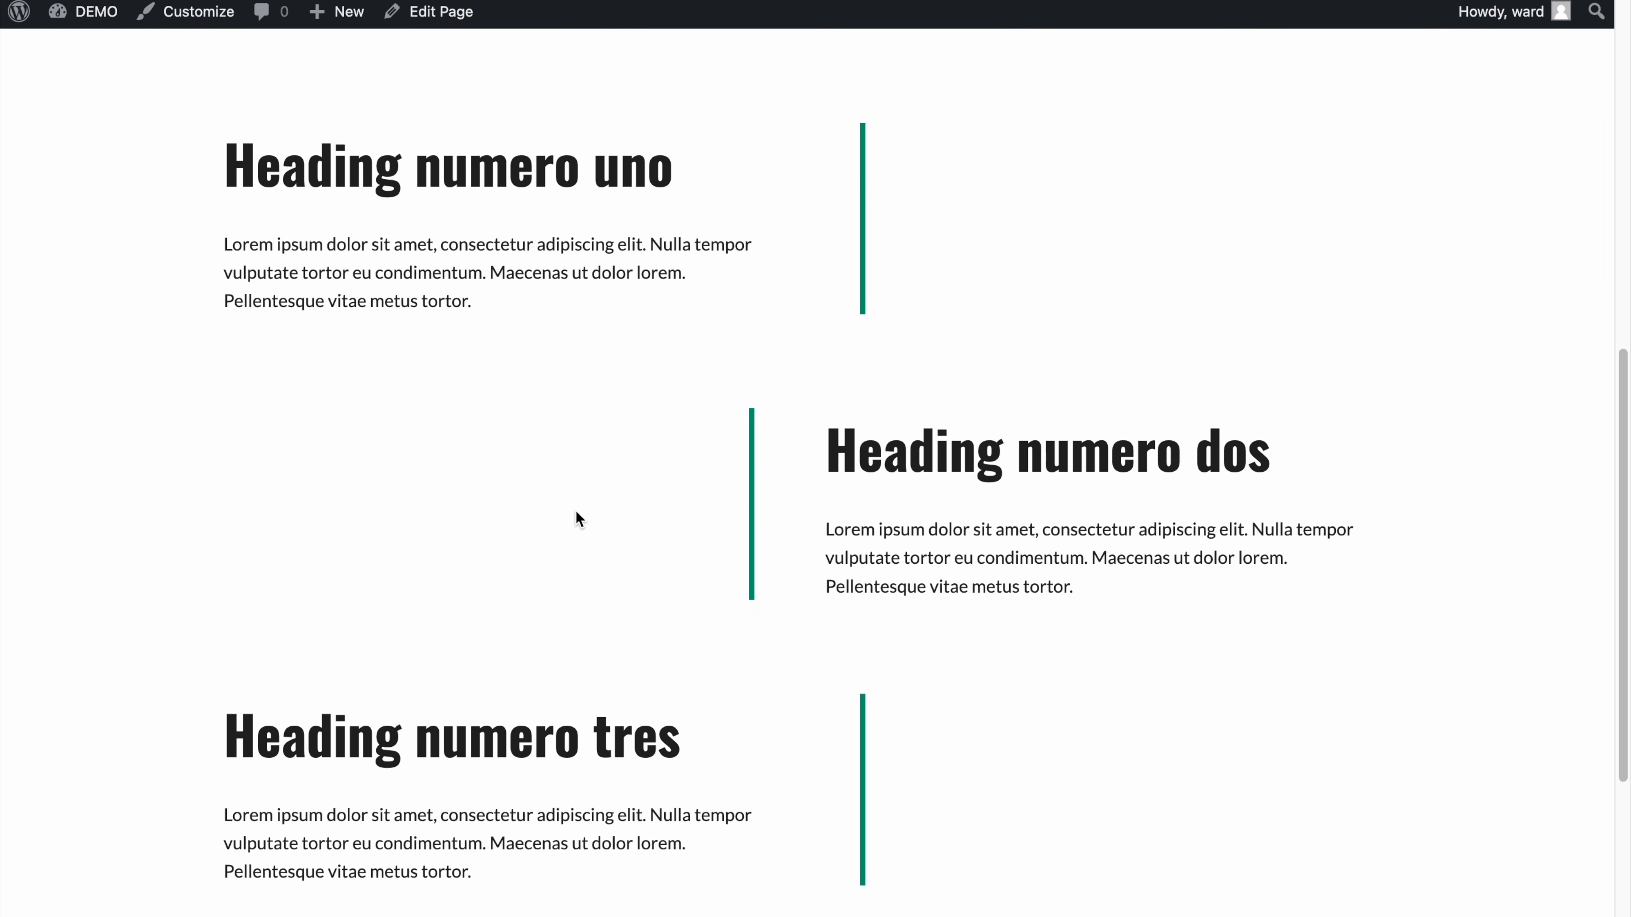
# Step: Set the "Heading numero dos" section's left margin to 40%, update the page and reload the live page
pyautogui.click(643, 1)
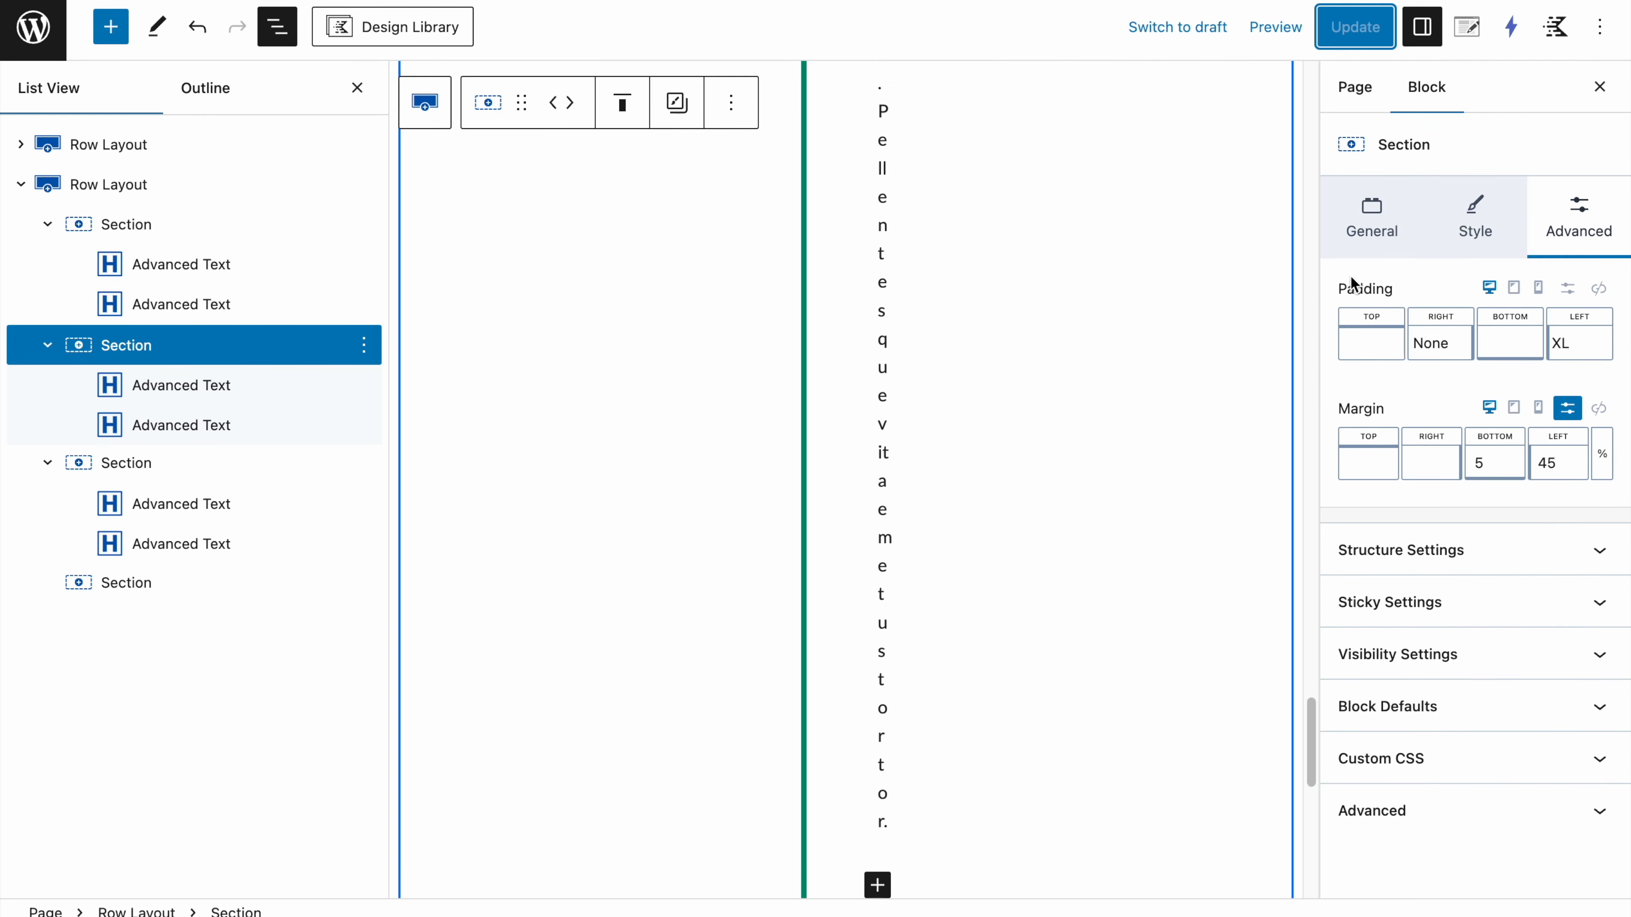
pyautogui.click(1550, 460)
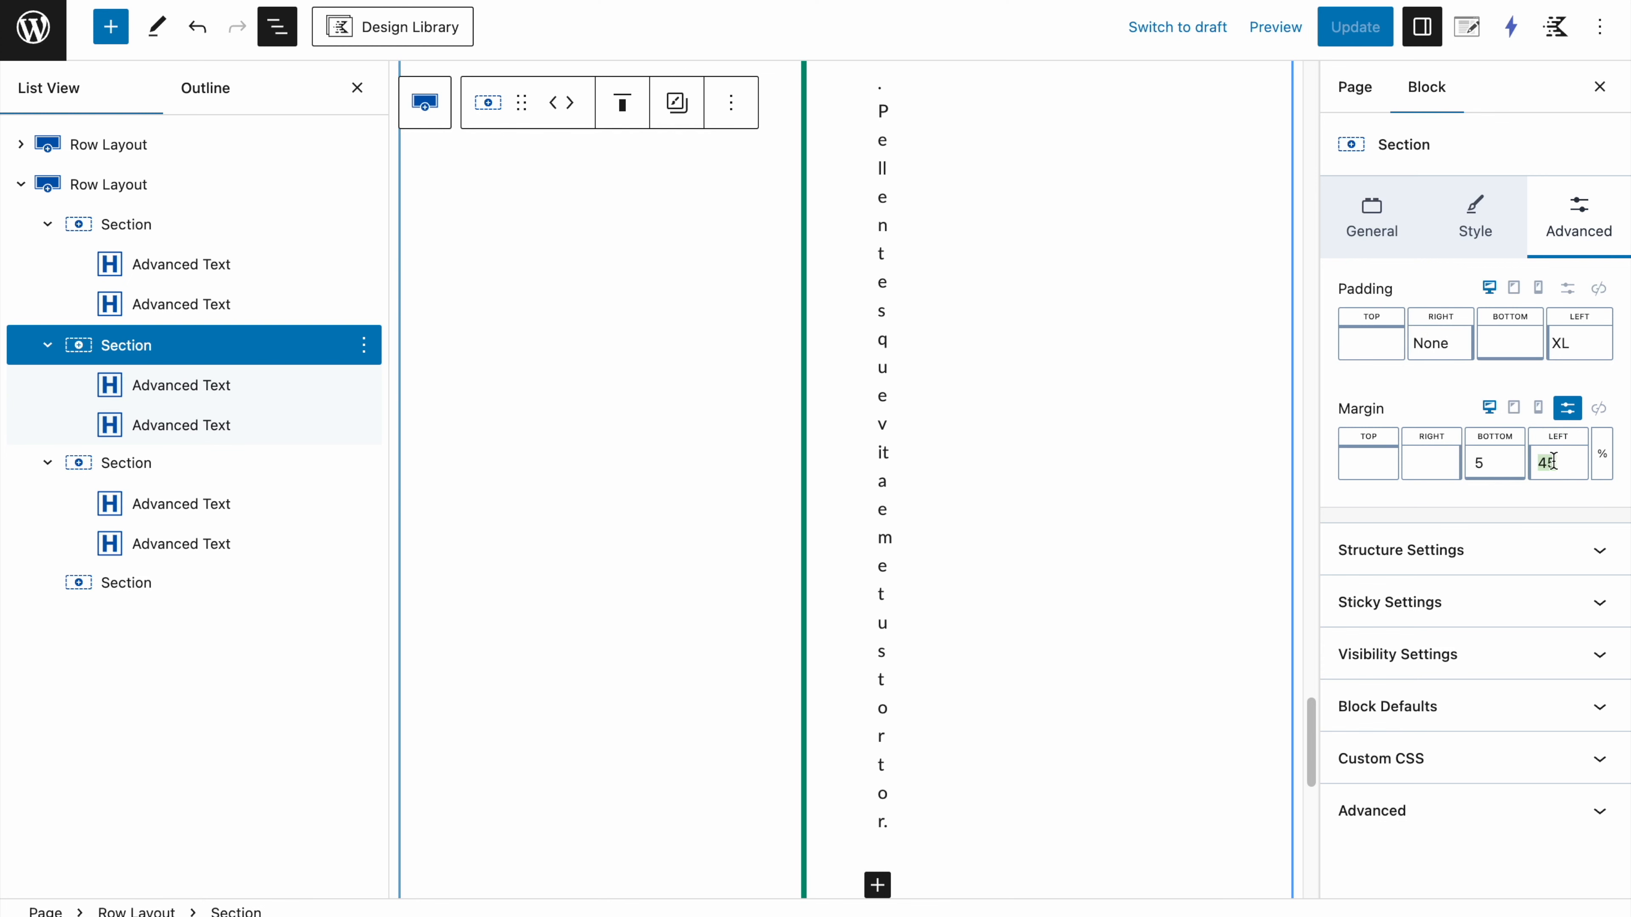
pyautogui.write('40')
pyautogui.click(1342, 27)
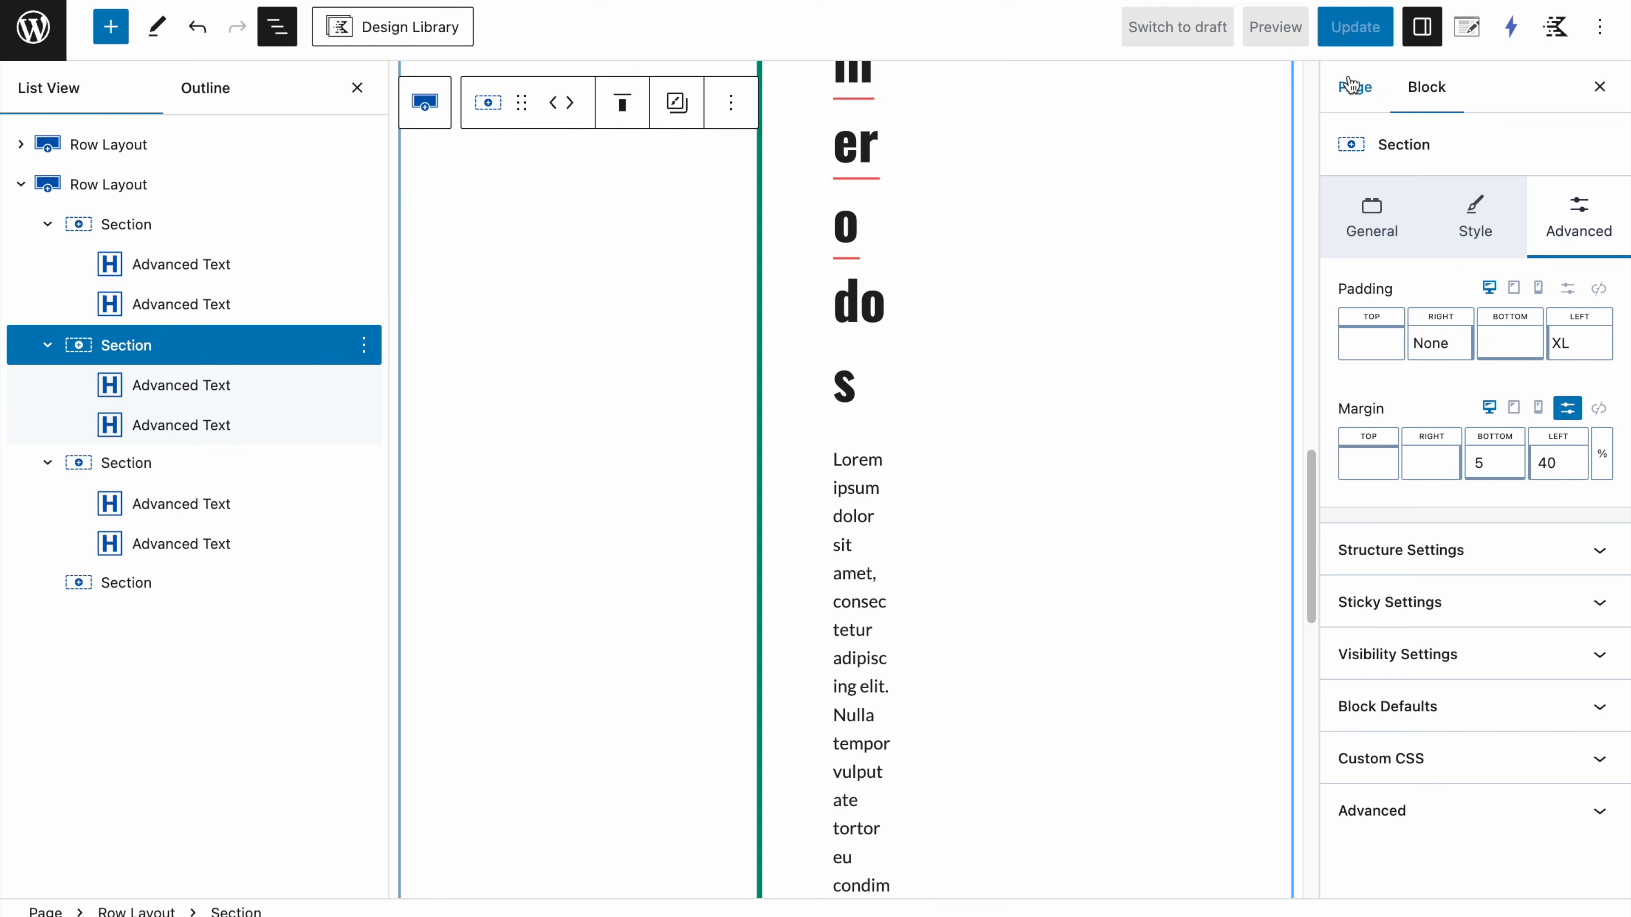
pyautogui.hotkey('ctrl', 'Tab')
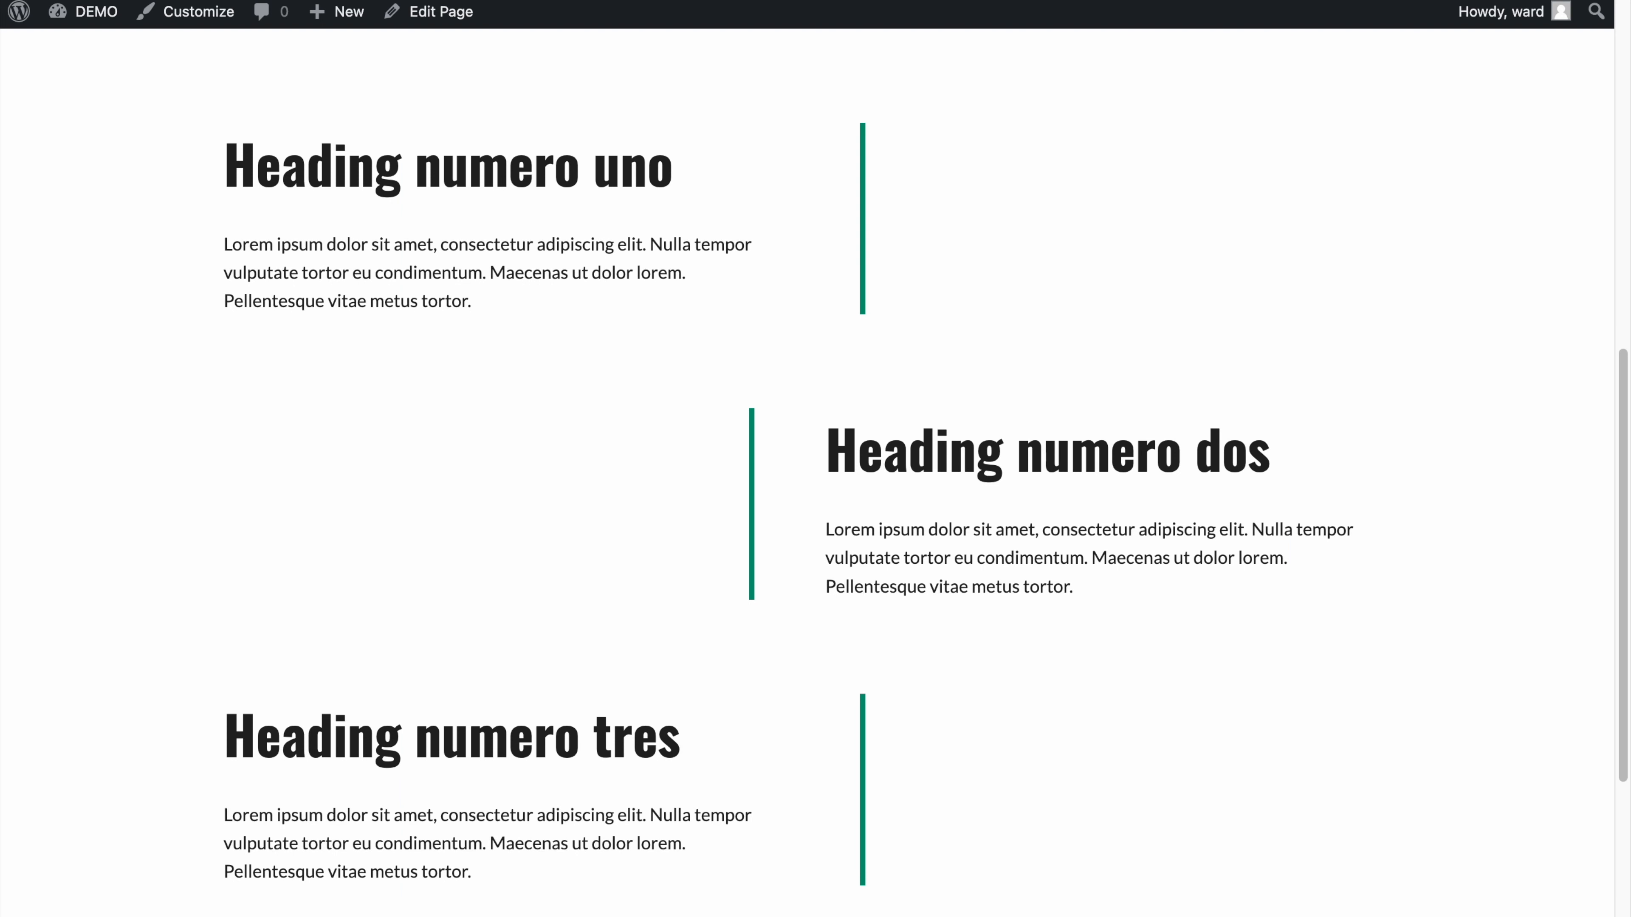
pyautogui.hotkey('ctrl', 'r')
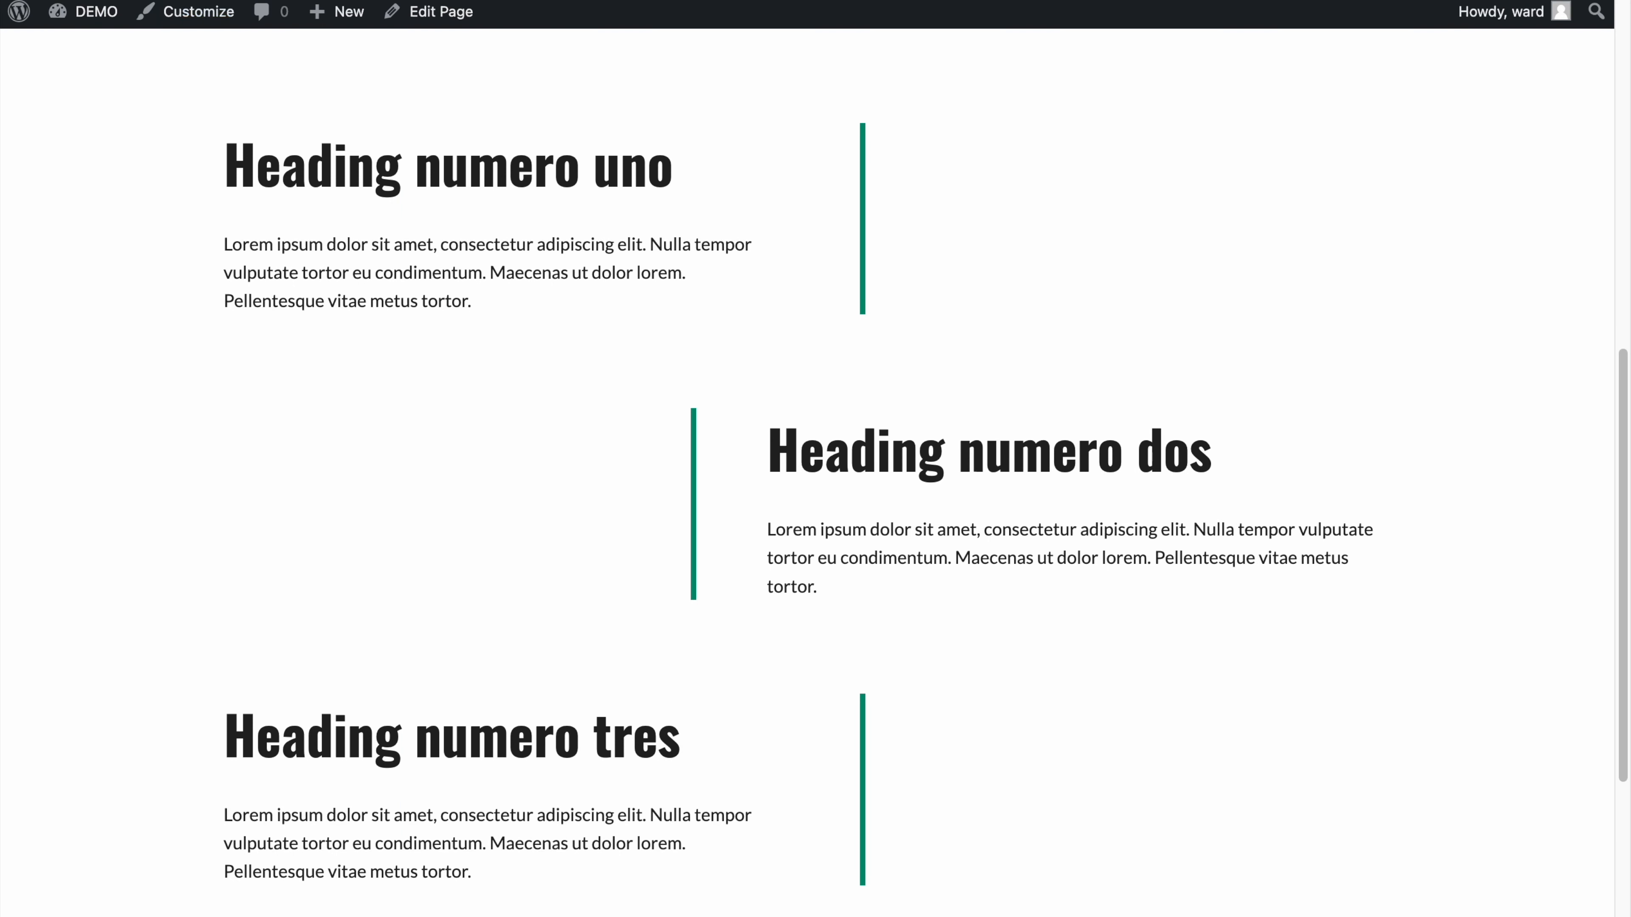
# Step: Set the "Heading numero uno" section's right margin to 40%, update the page and check the three sections on the live page
pyautogui.hotkey('ctrl', 'shift', 'Tab')
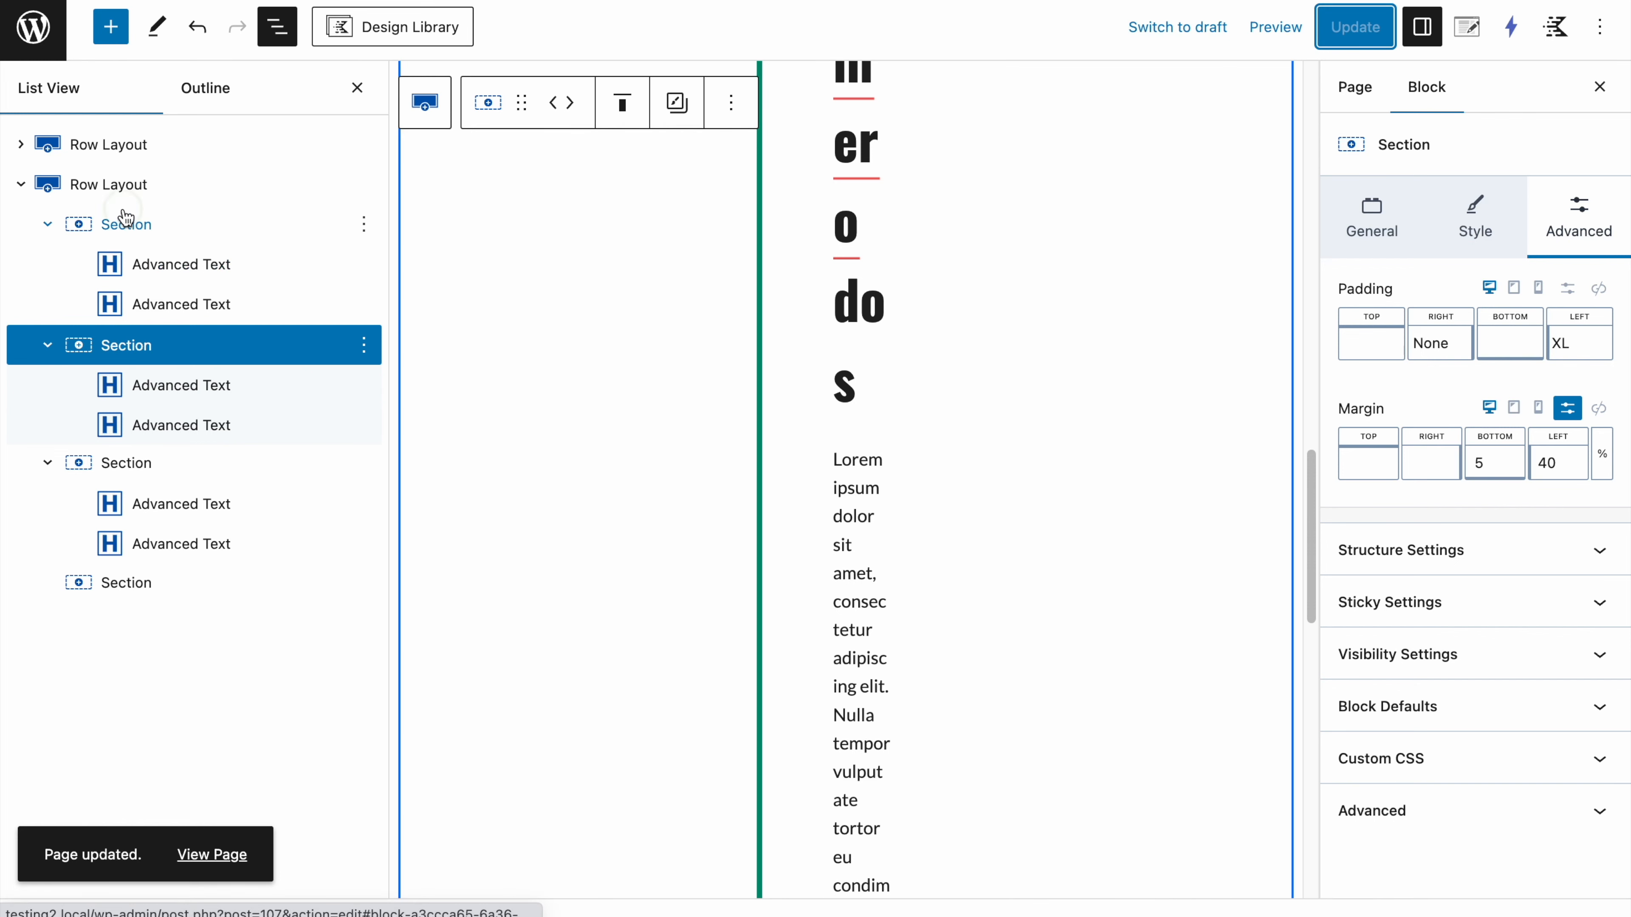
pyautogui.click(122, 223)
pyautogui.click(1565, 222)
pyautogui.click(1421, 465)
pyautogui.press('BackSpace')
pyautogui.write('0')
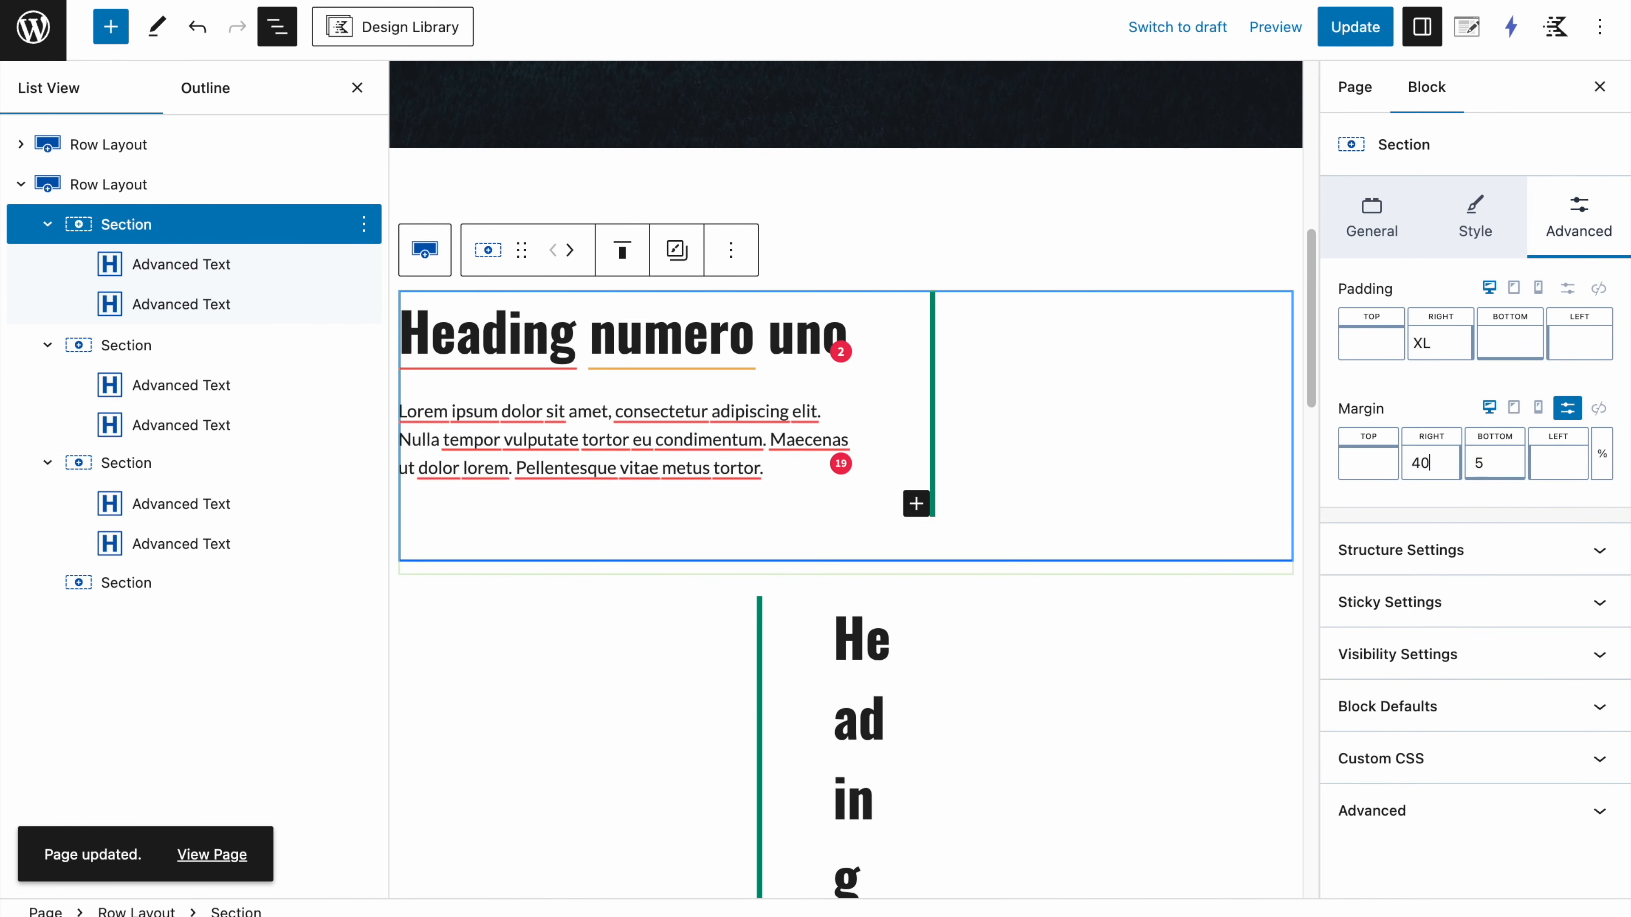
pyautogui.click(1348, 31)
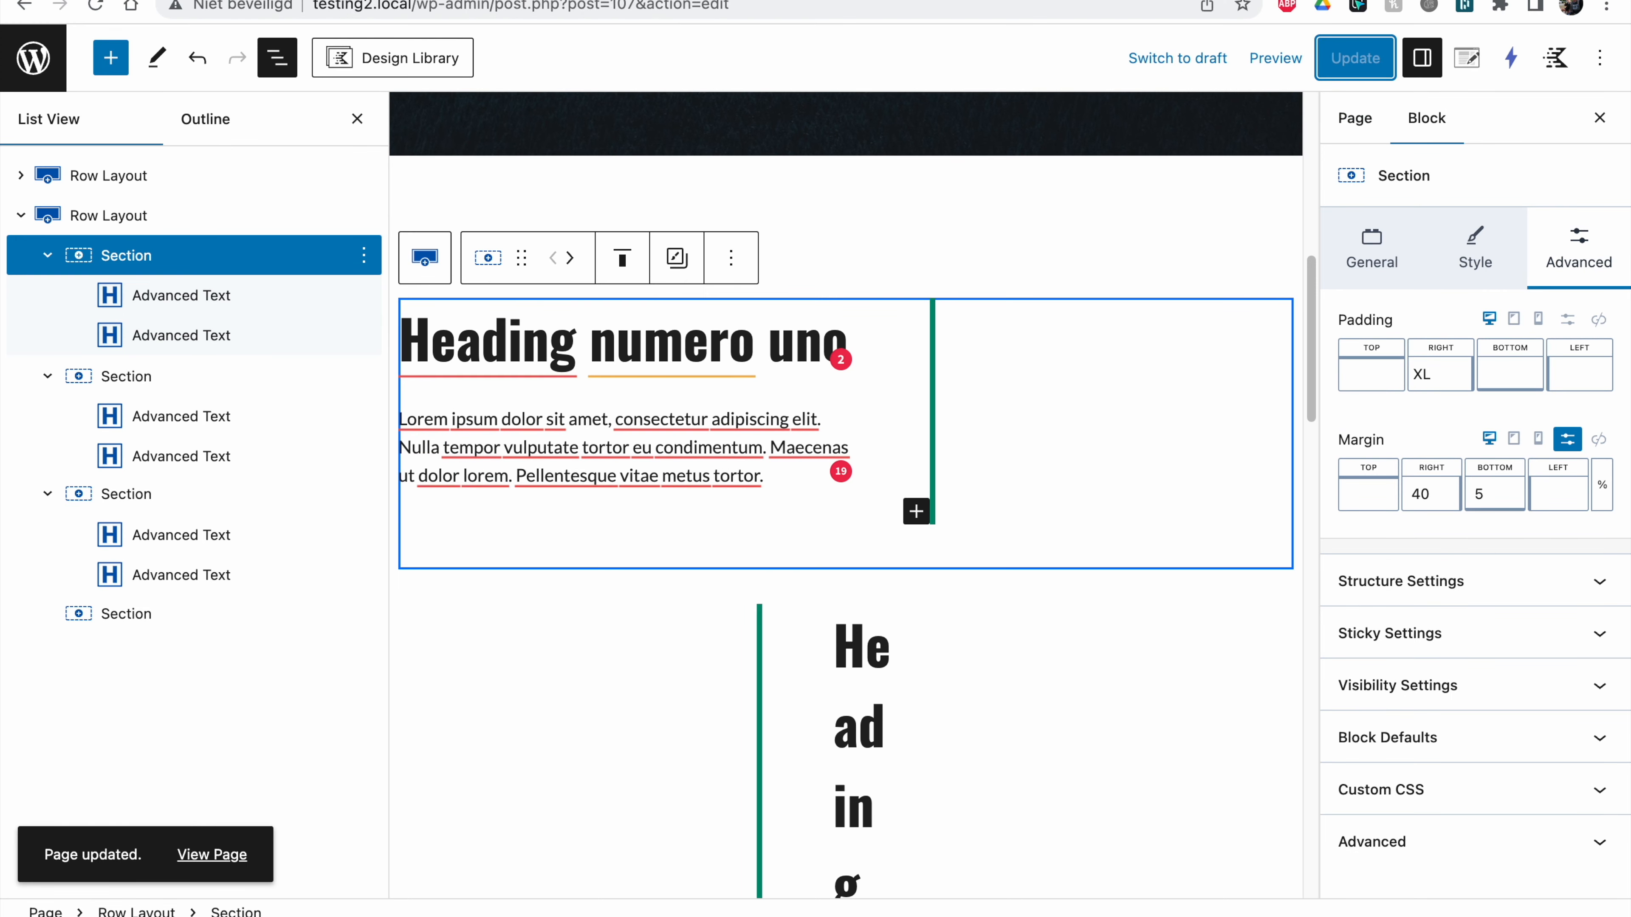
pyautogui.hotkey('ctrl', 'Tab')
pyautogui.click(95, 8)
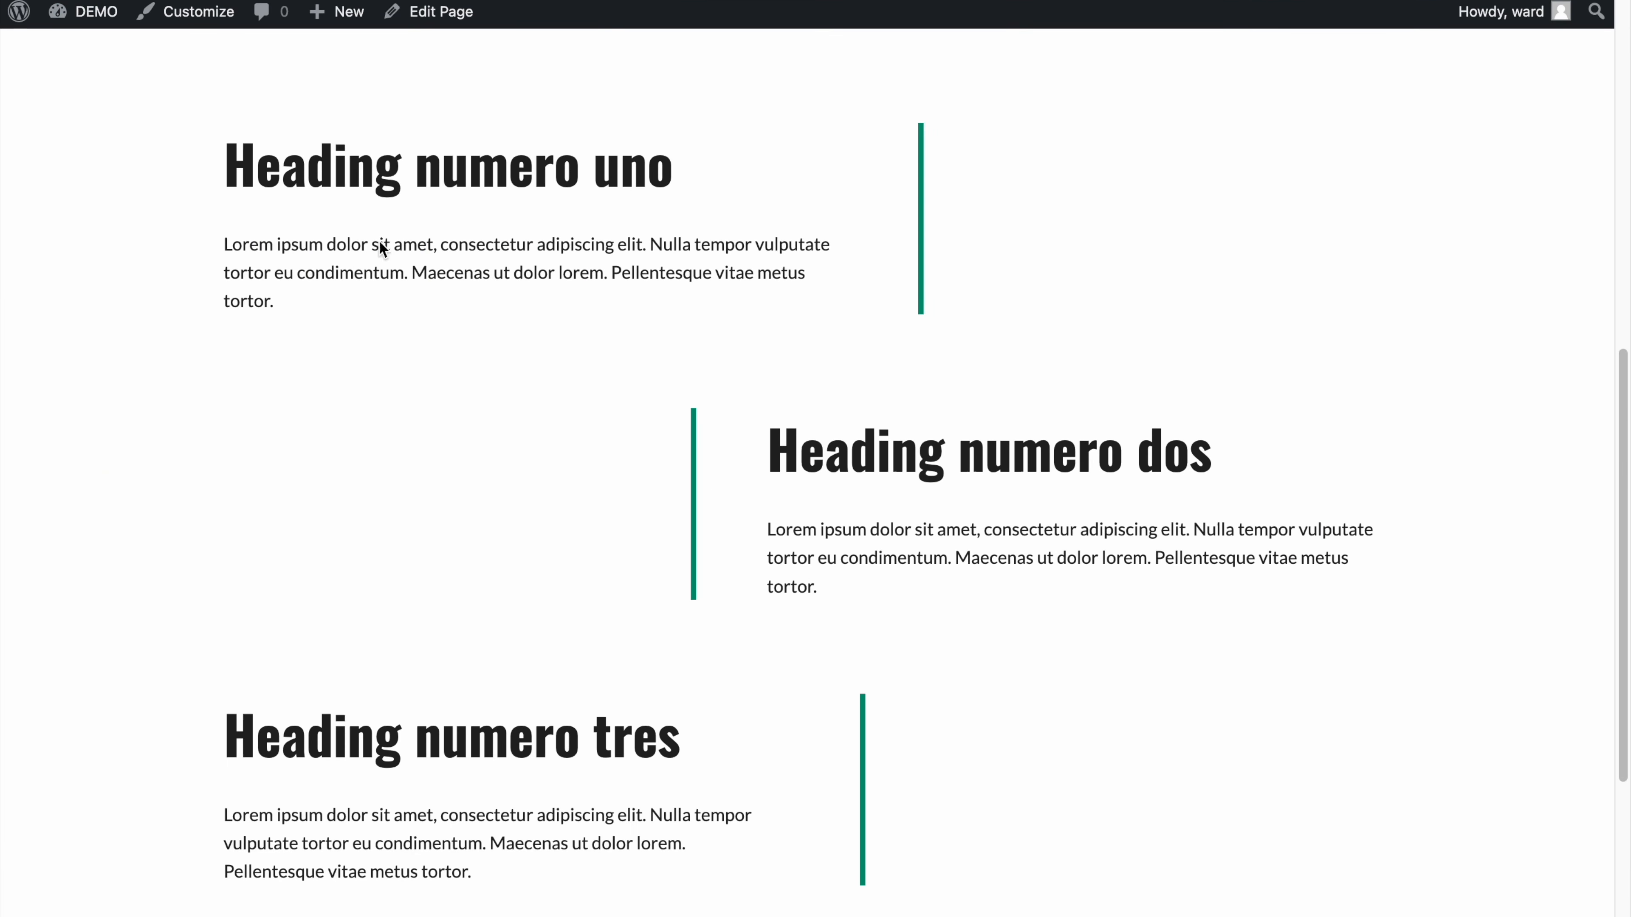
pyautogui.scroll(-5, 600, 662)
pyautogui.scroll(2, 828, 219)
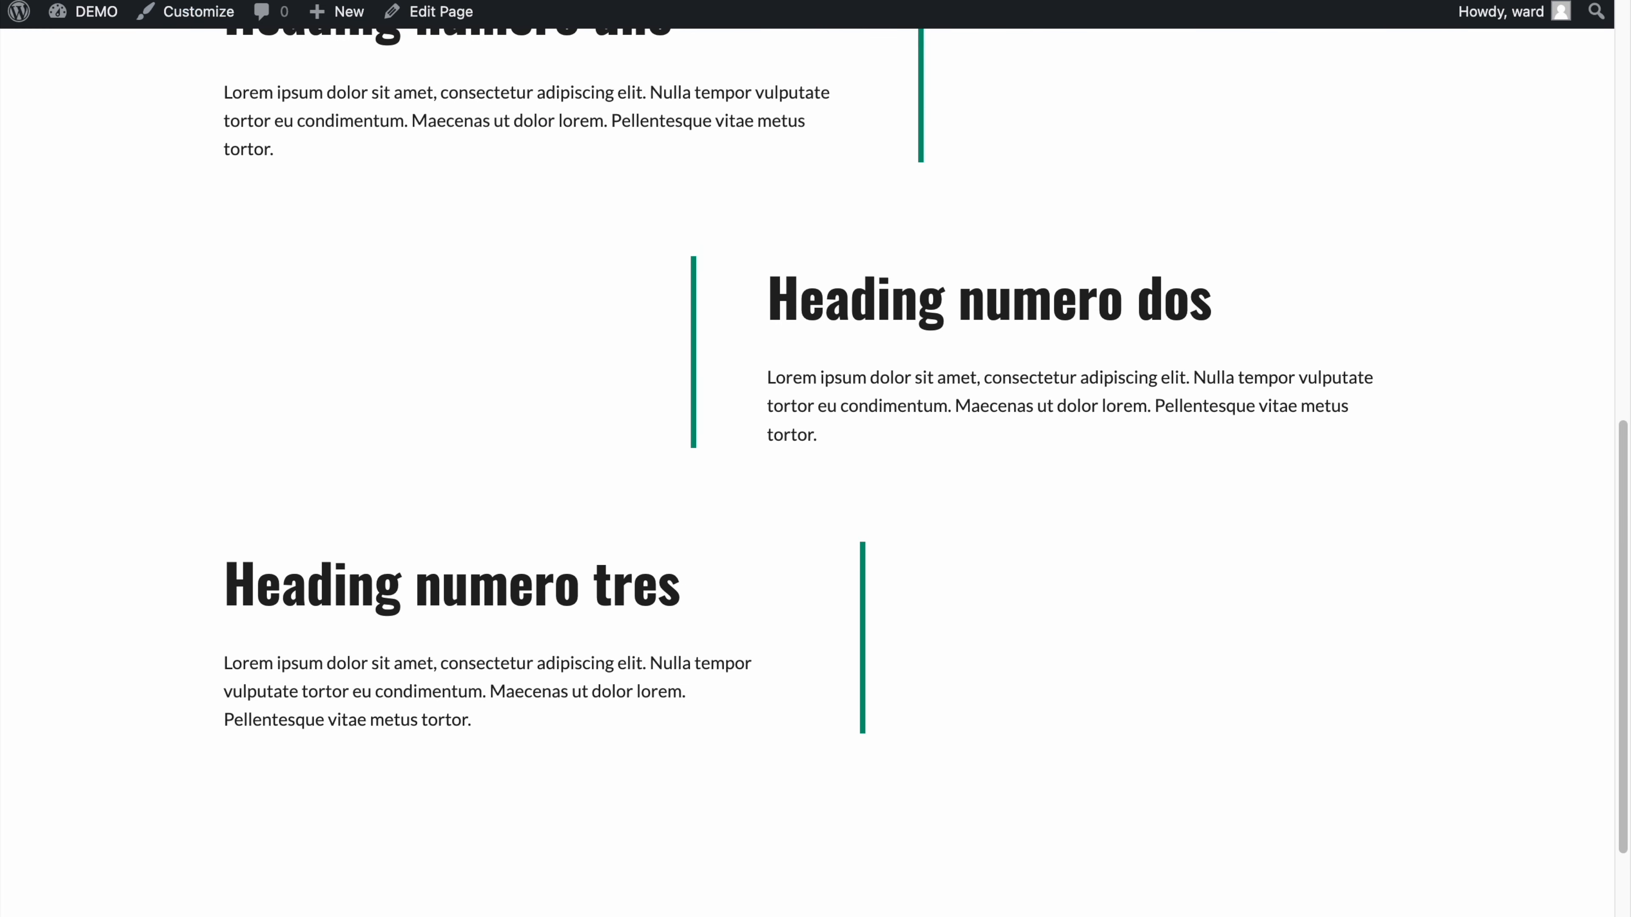
# Step: Set the "Heading numero tres" section's right margin to 40%, update the page and switch to the live page
pyautogui.hotkey('ctrl', 'Tab')
pyautogui.click(134, 478)
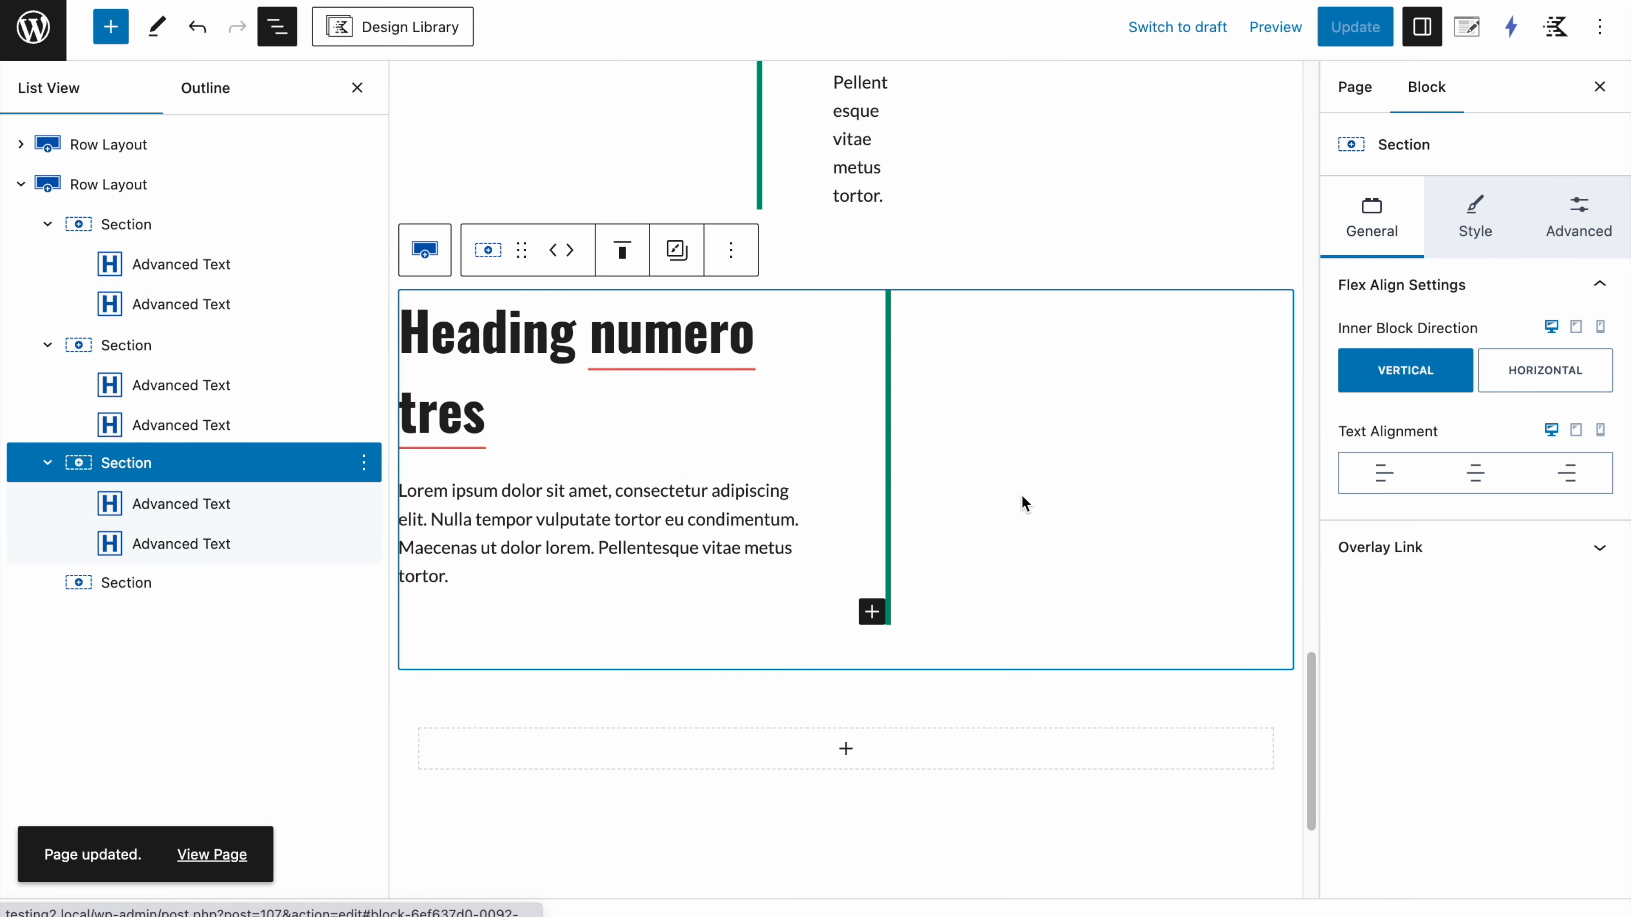
pyautogui.click(1583, 204)
pyautogui.click(1419, 464)
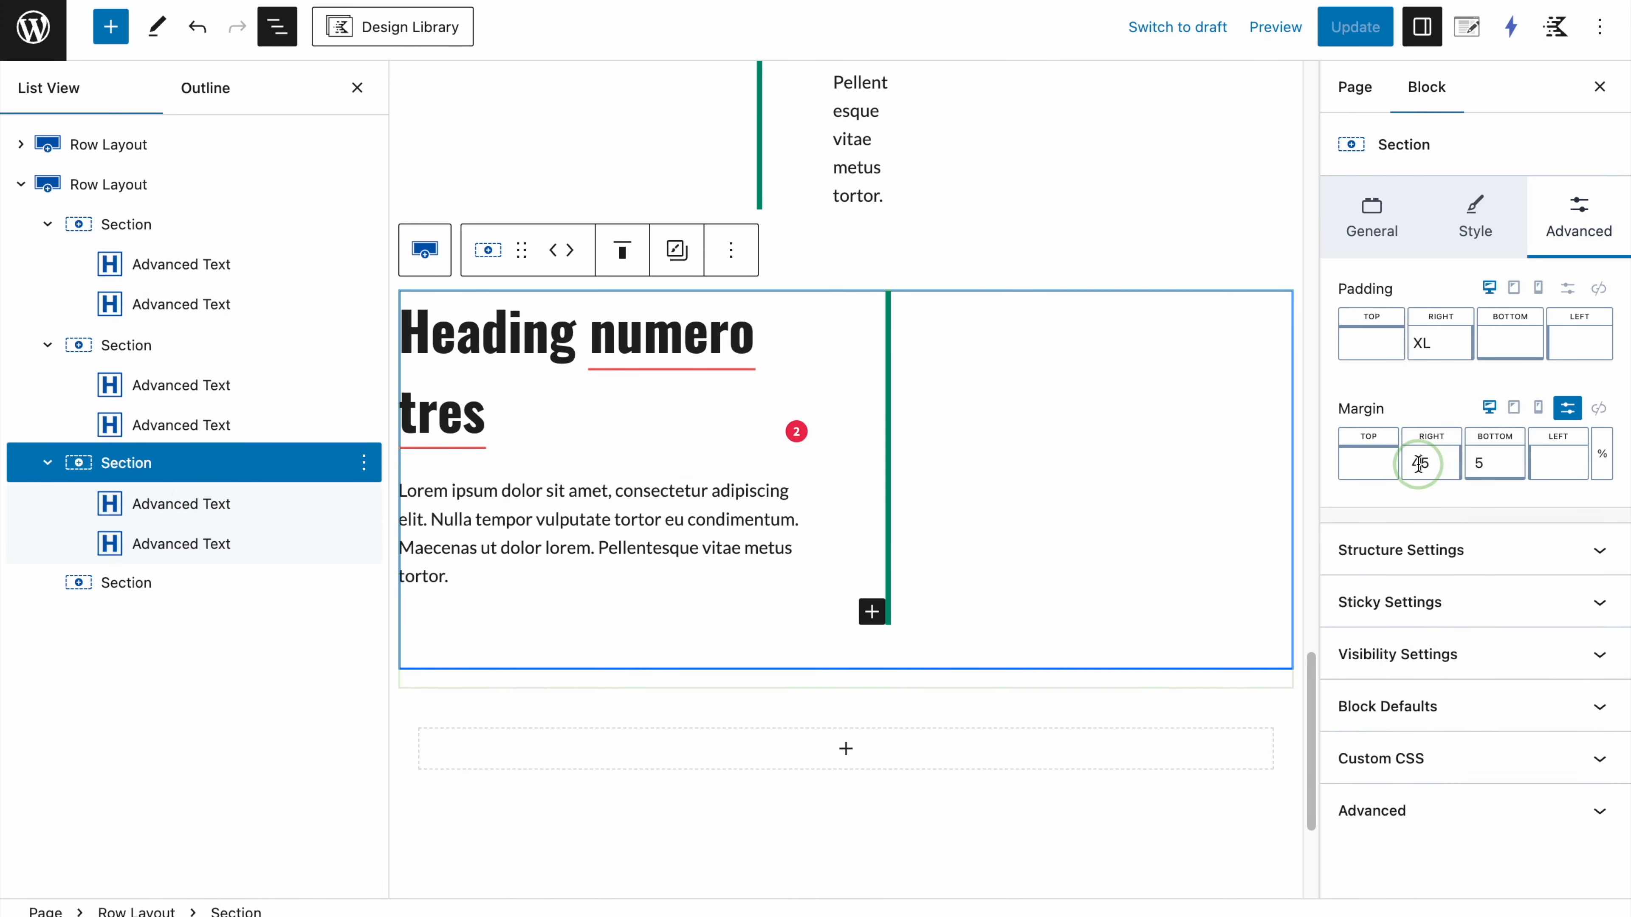
pyautogui.write('0')
pyautogui.click(1355, 27)
pyautogui.hotkey('ctrl', 'shift', 'Tab')
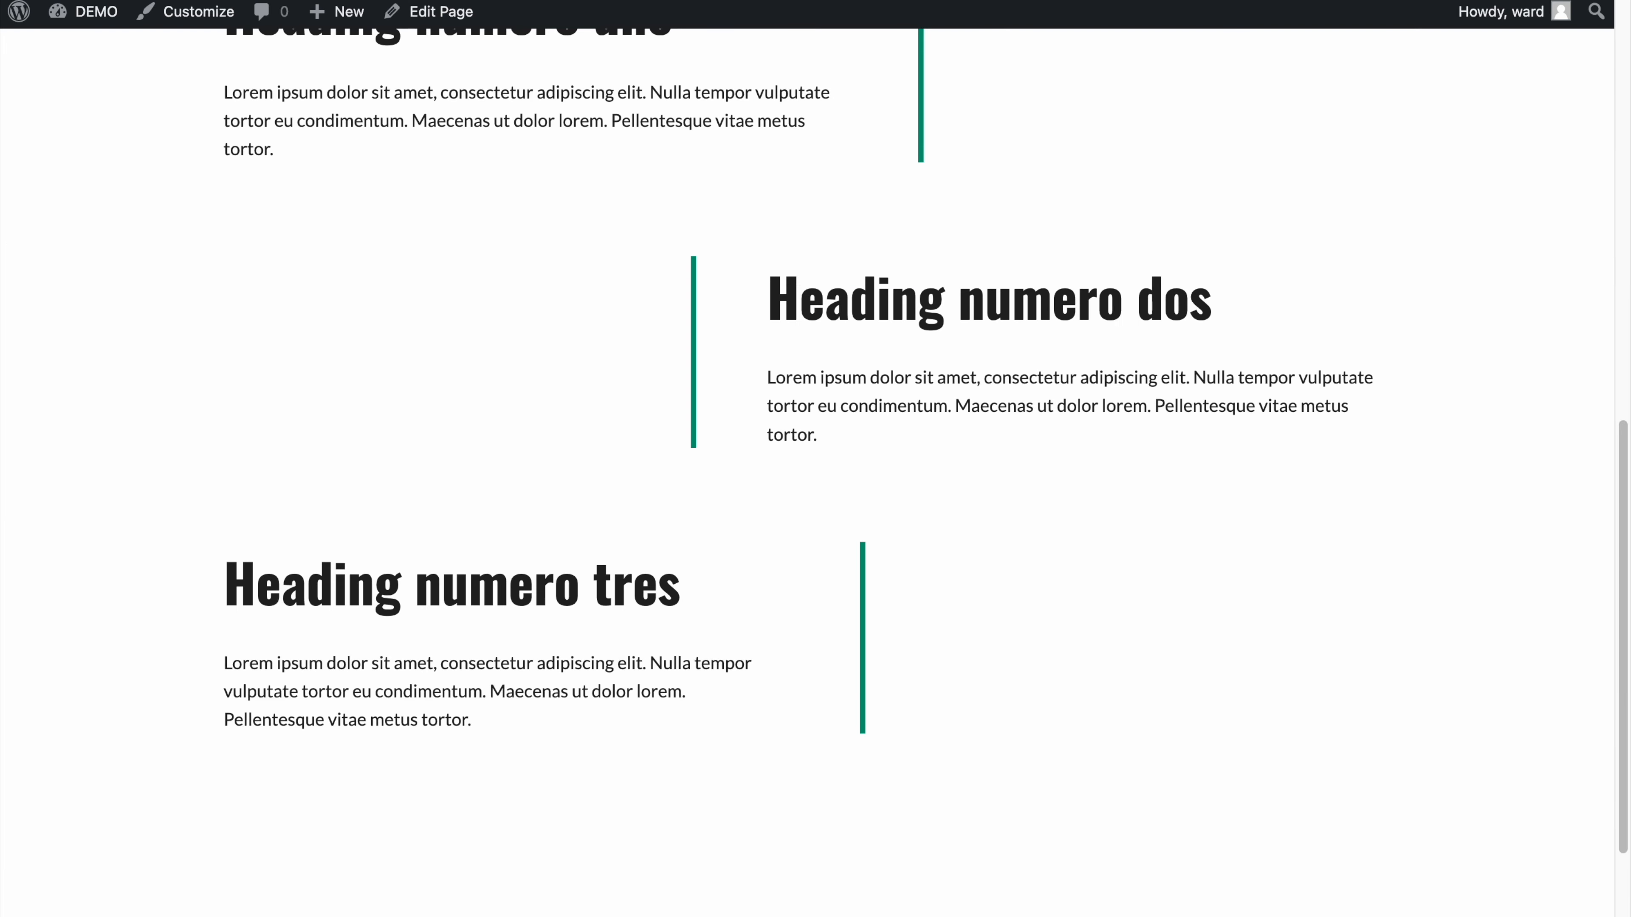
# Step: Reload the live About page and check the alignment and spacing of the three text sections
pyautogui.press('super+r')
pyautogui.scroll(3, 367, 329)
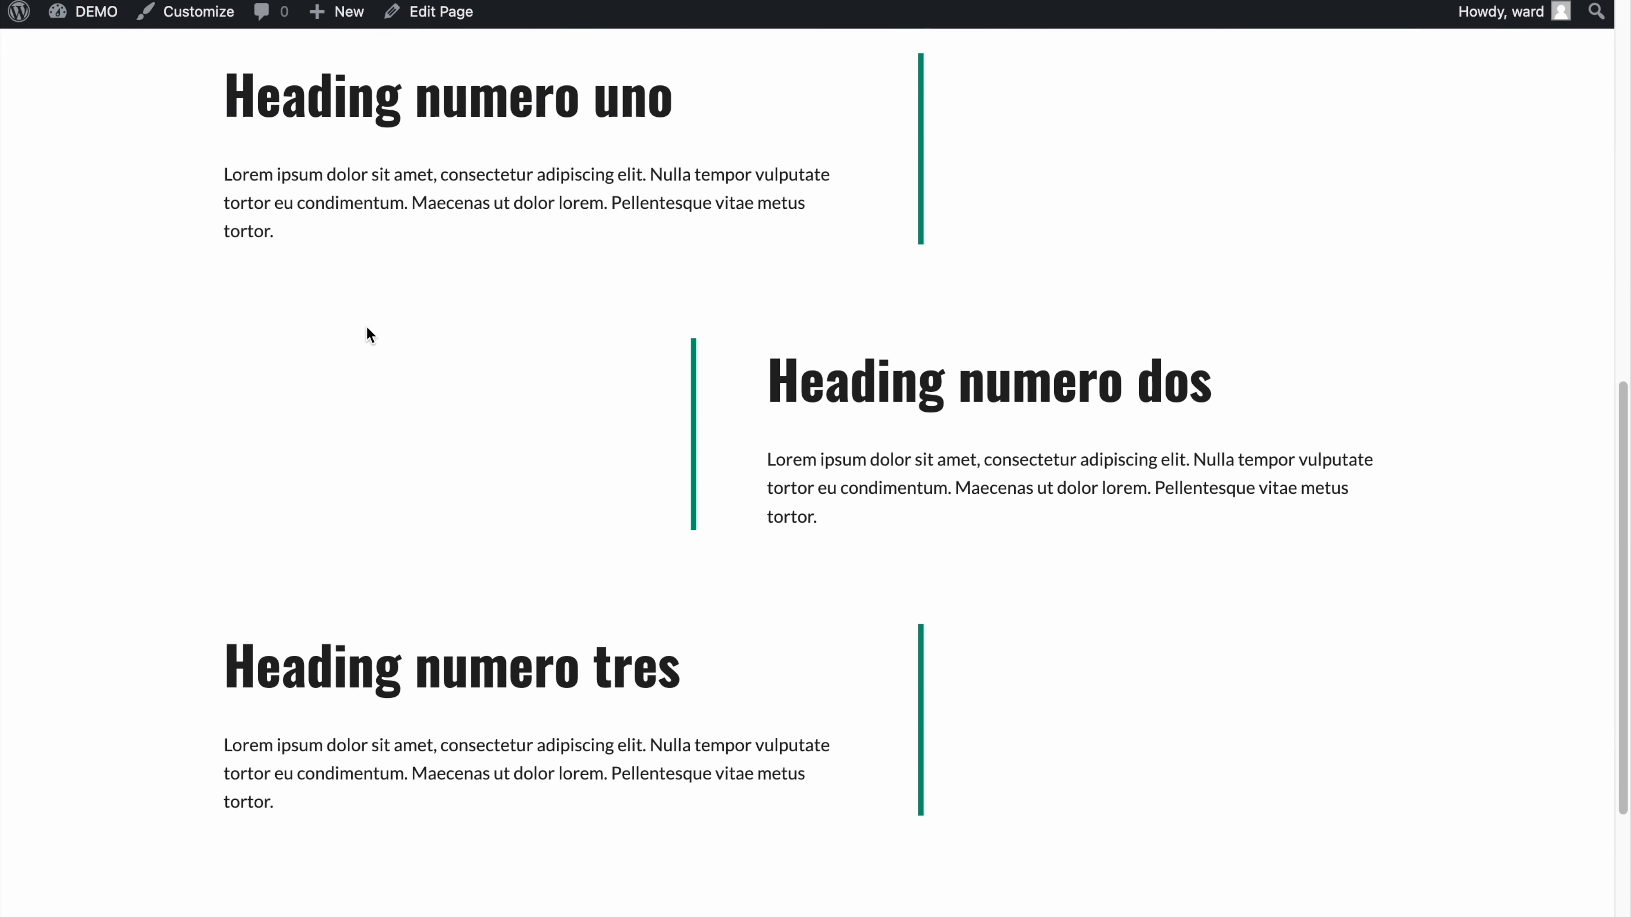
pyautogui.scroll(-4, 366, 326)
pyautogui.scroll(-2, 365, 327)
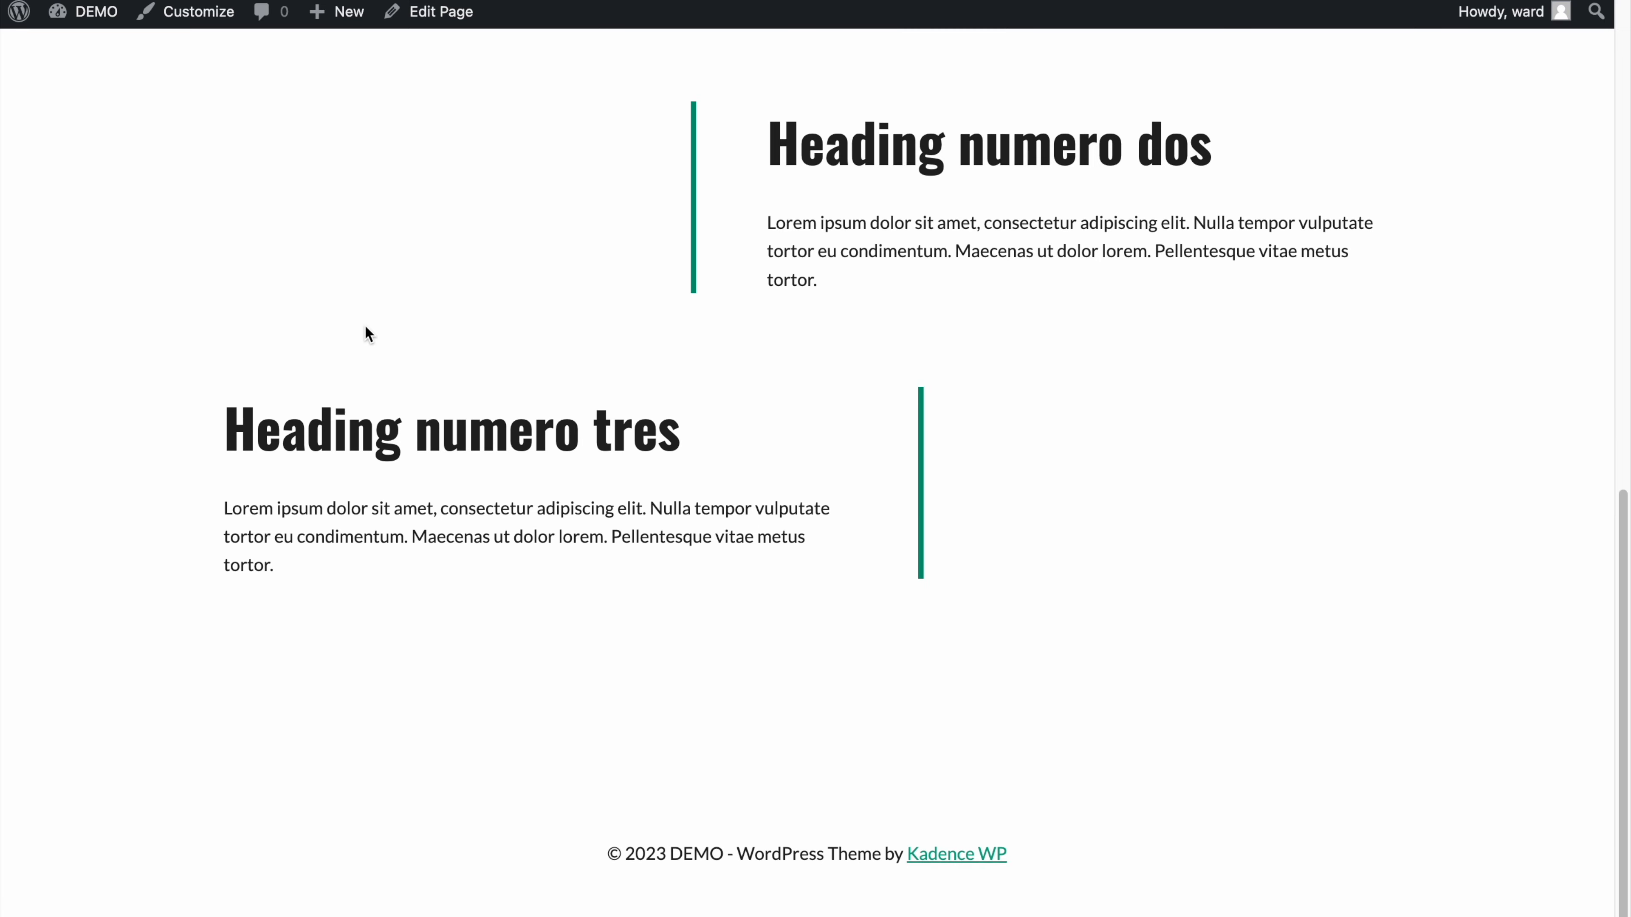
pyautogui.scroll(10, 371, 319)
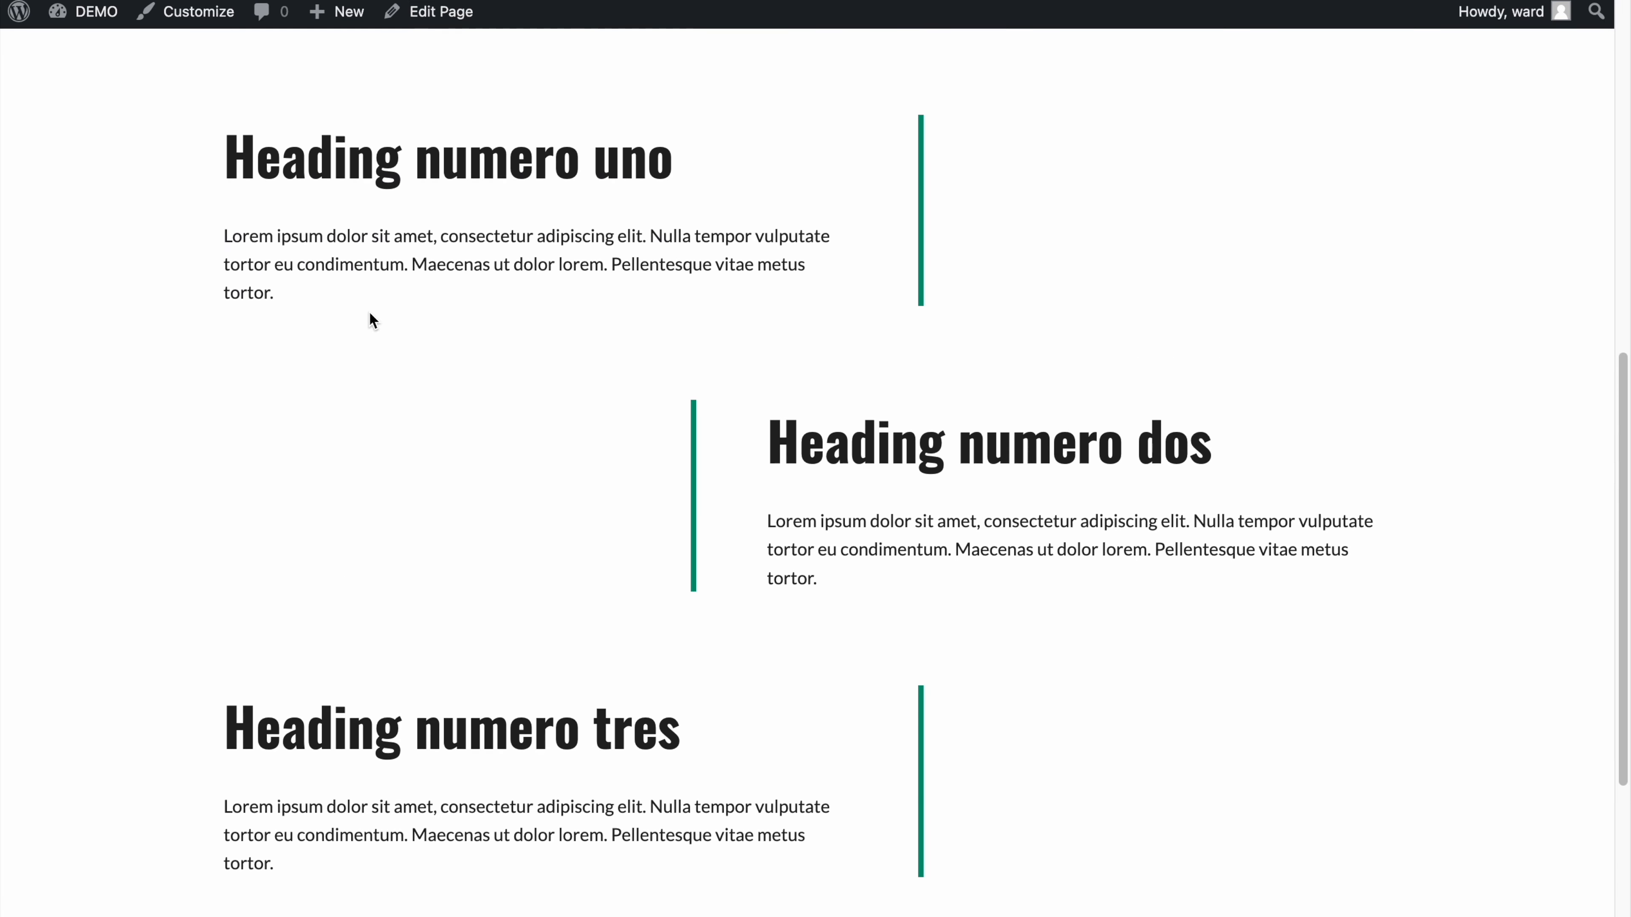
pyautogui.scroll(-8, 369, 312)
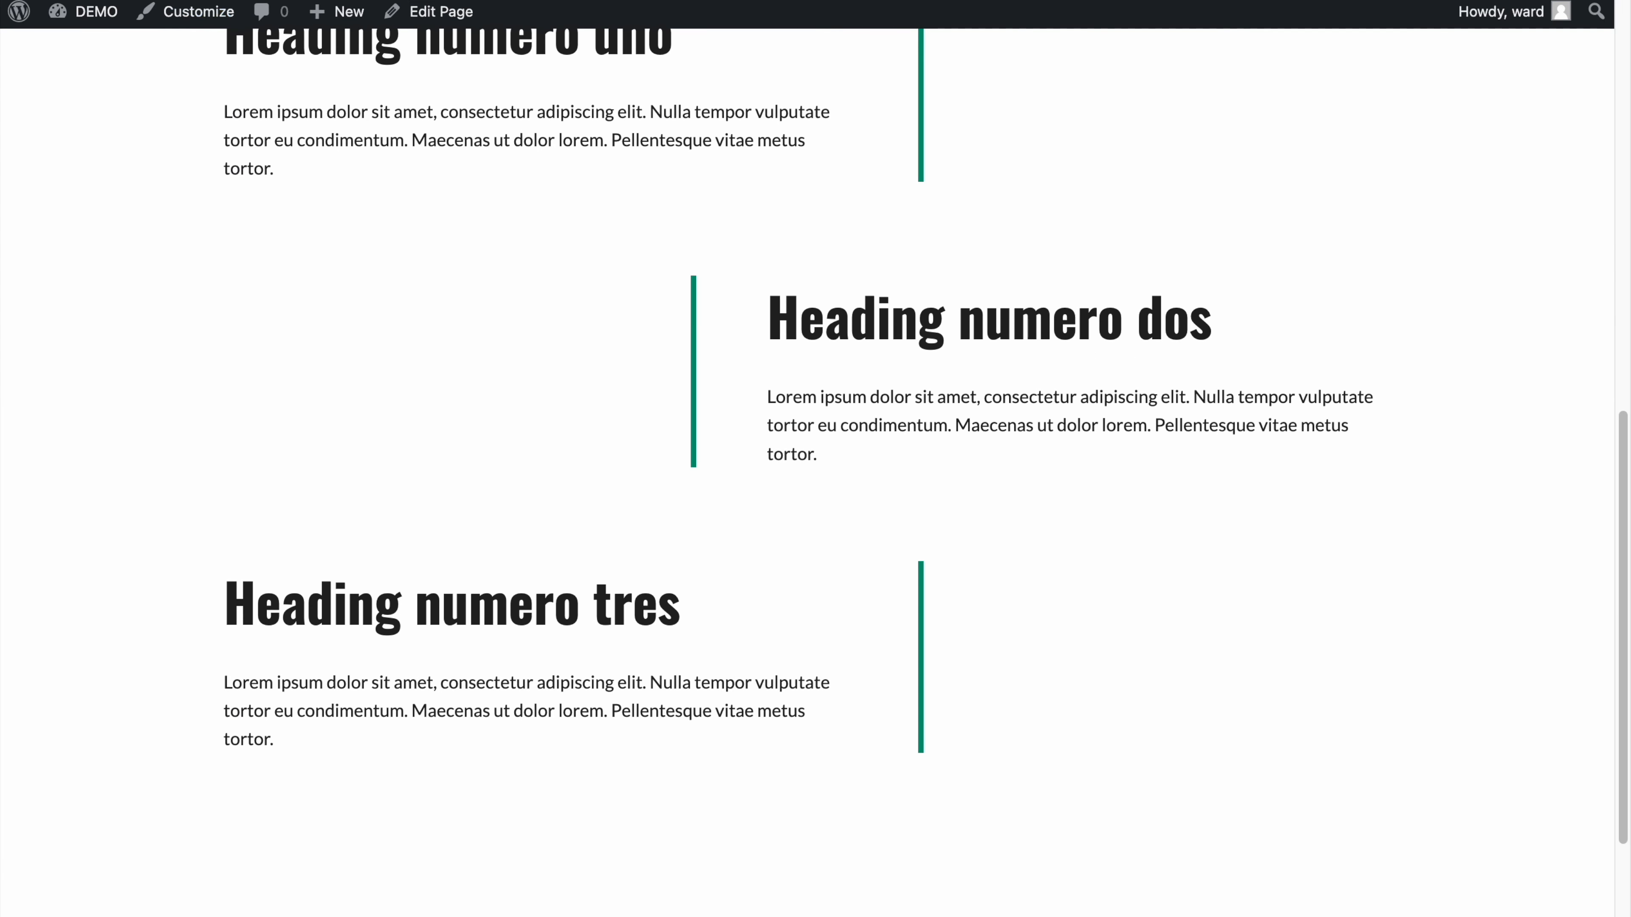
# Step: Duplicate the "Heading numero dos" section in the page editor and move the copy below the "Heading numero tres" section
pyautogui.hotkey('ctrl', 'shift', 'Tab')
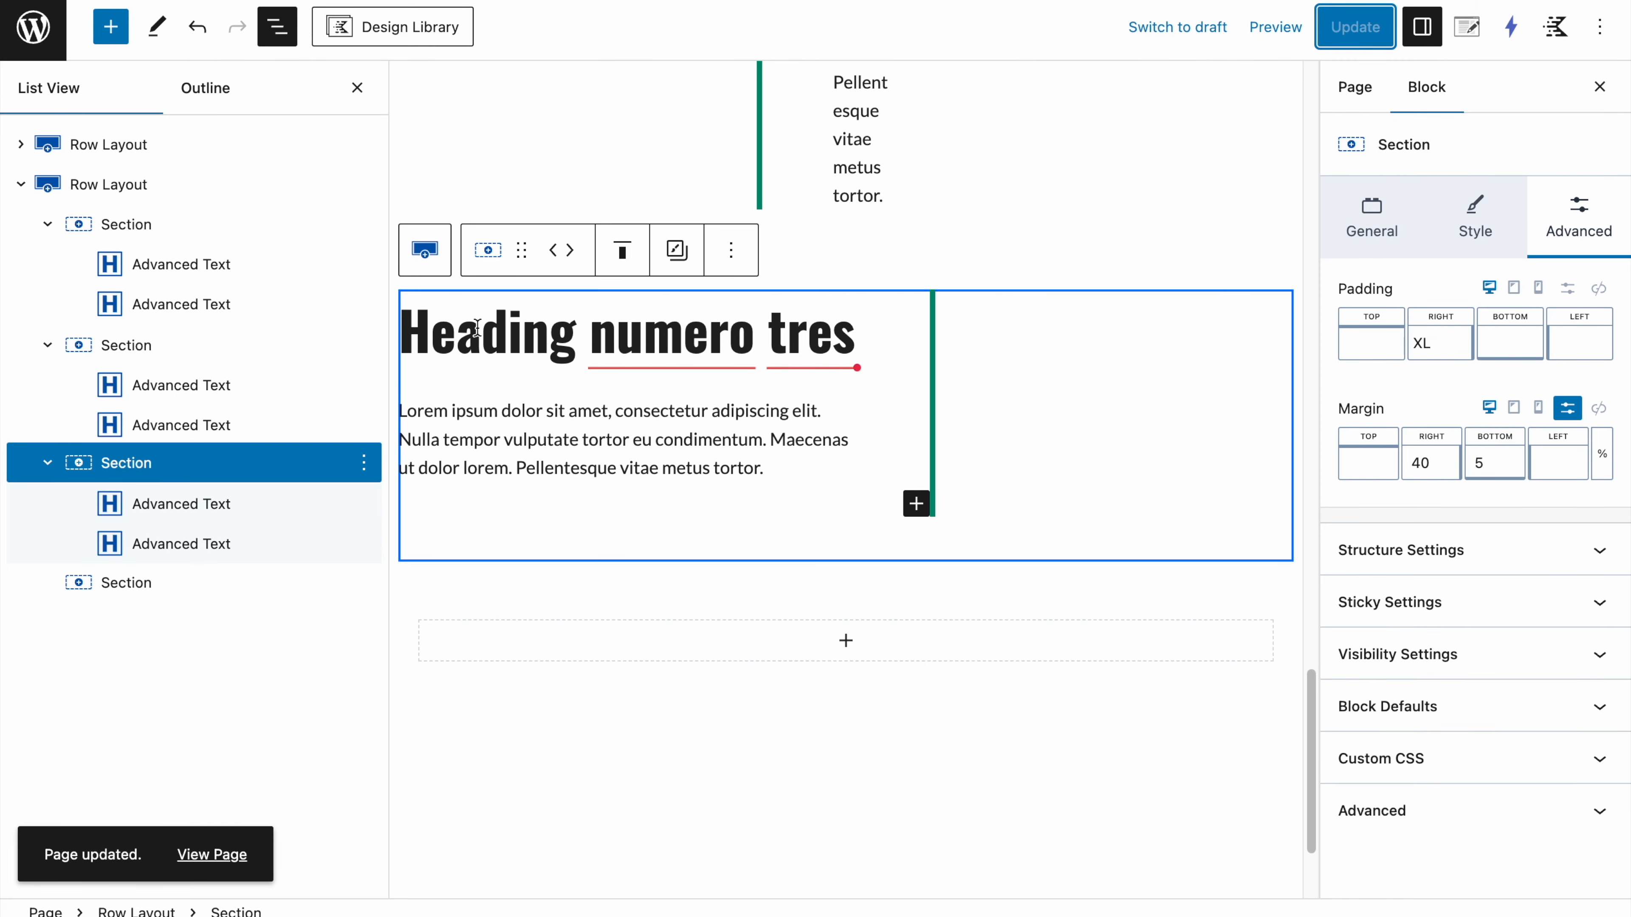
pyautogui.scroll(3, 501, 308)
pyautogui.click(183, 350)
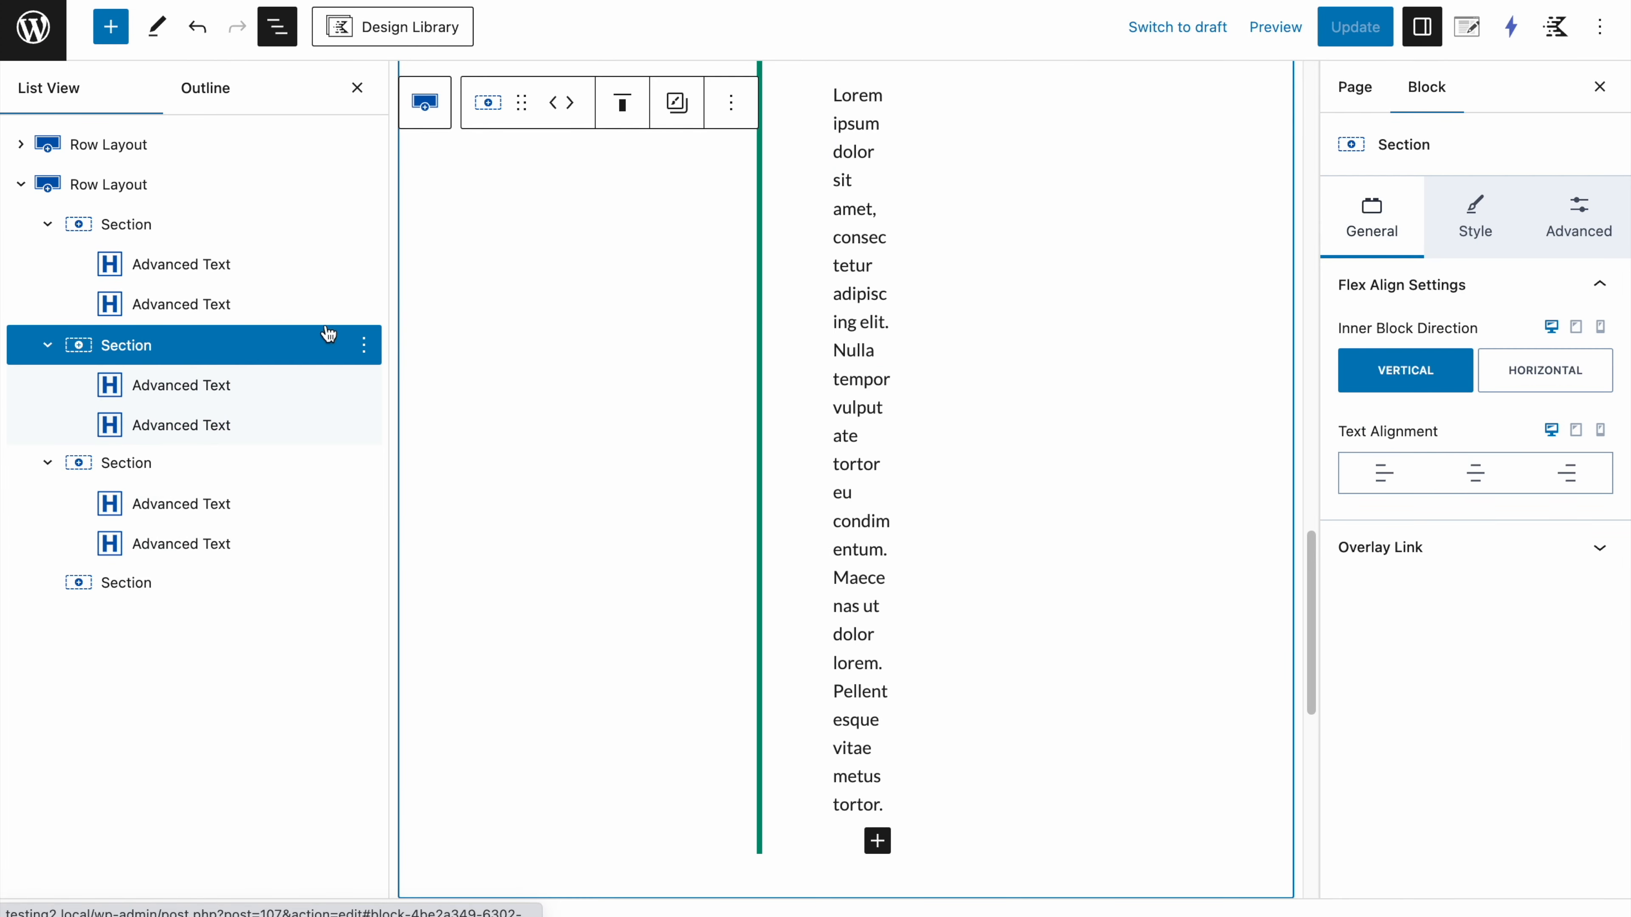
pyautogui.click(738, 111)
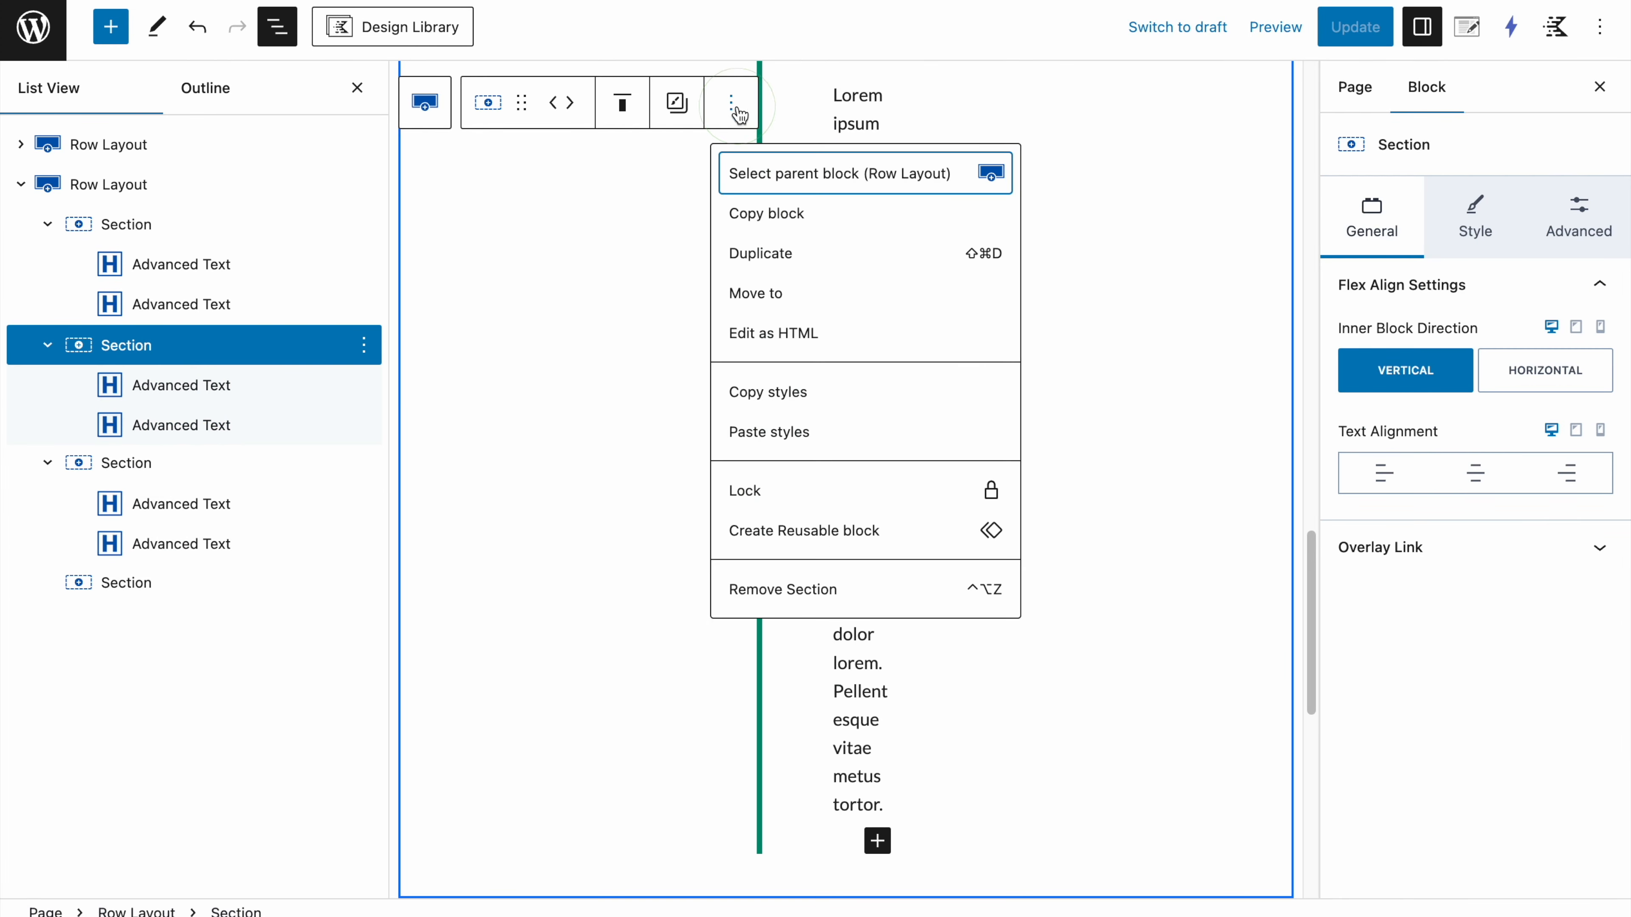
pyautogui.click(751, 254)
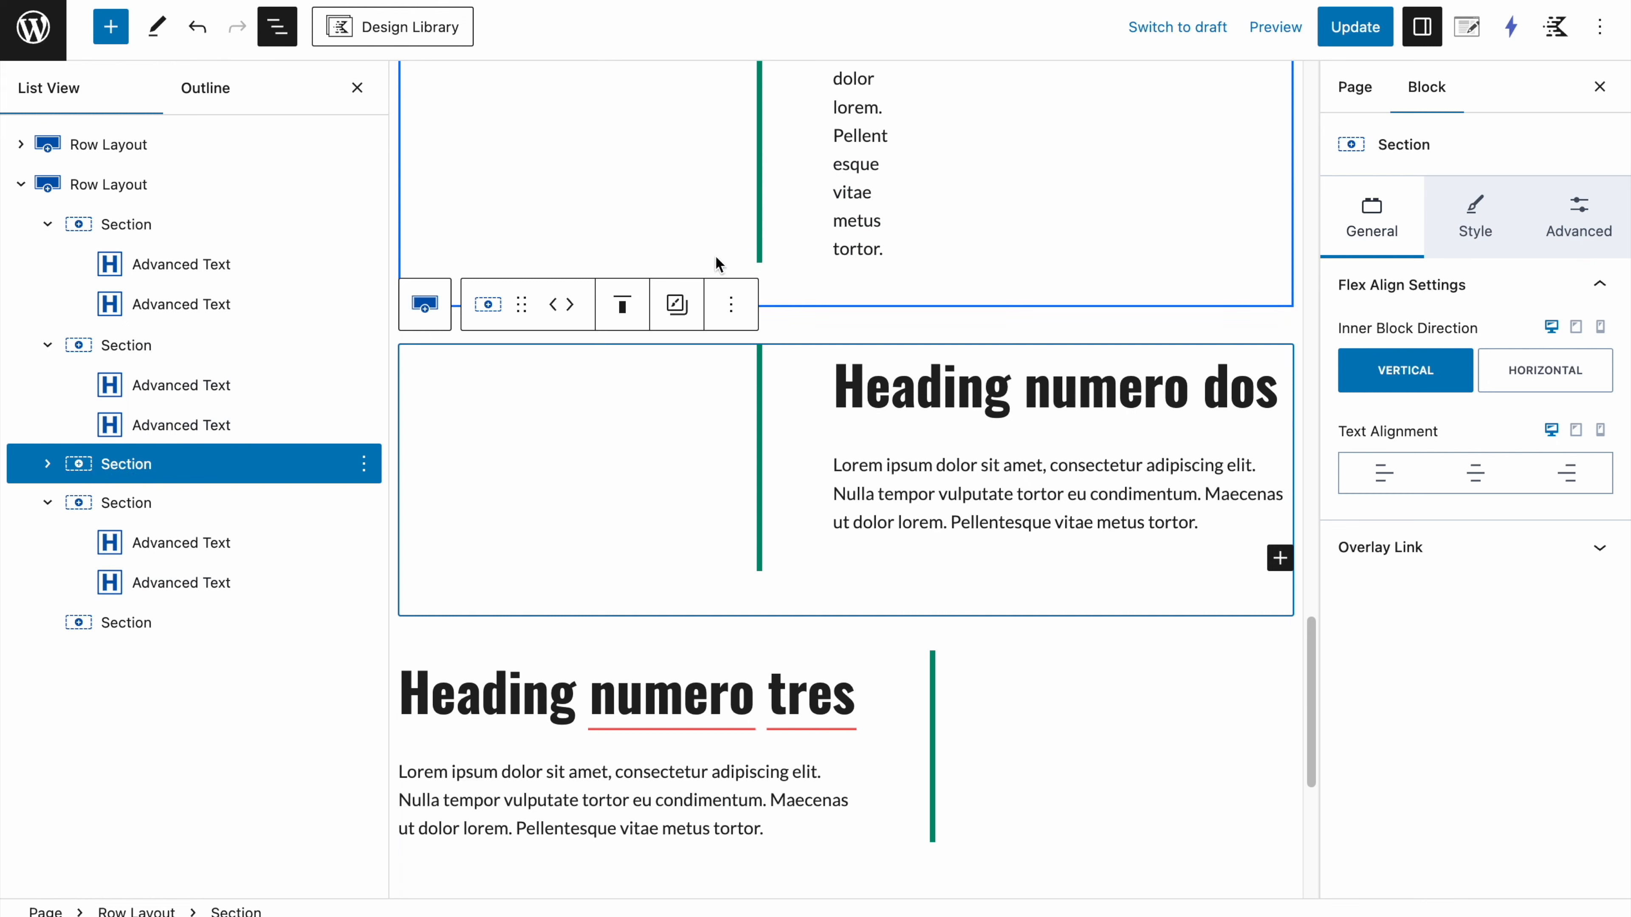
pyautogui.click(569, 304)
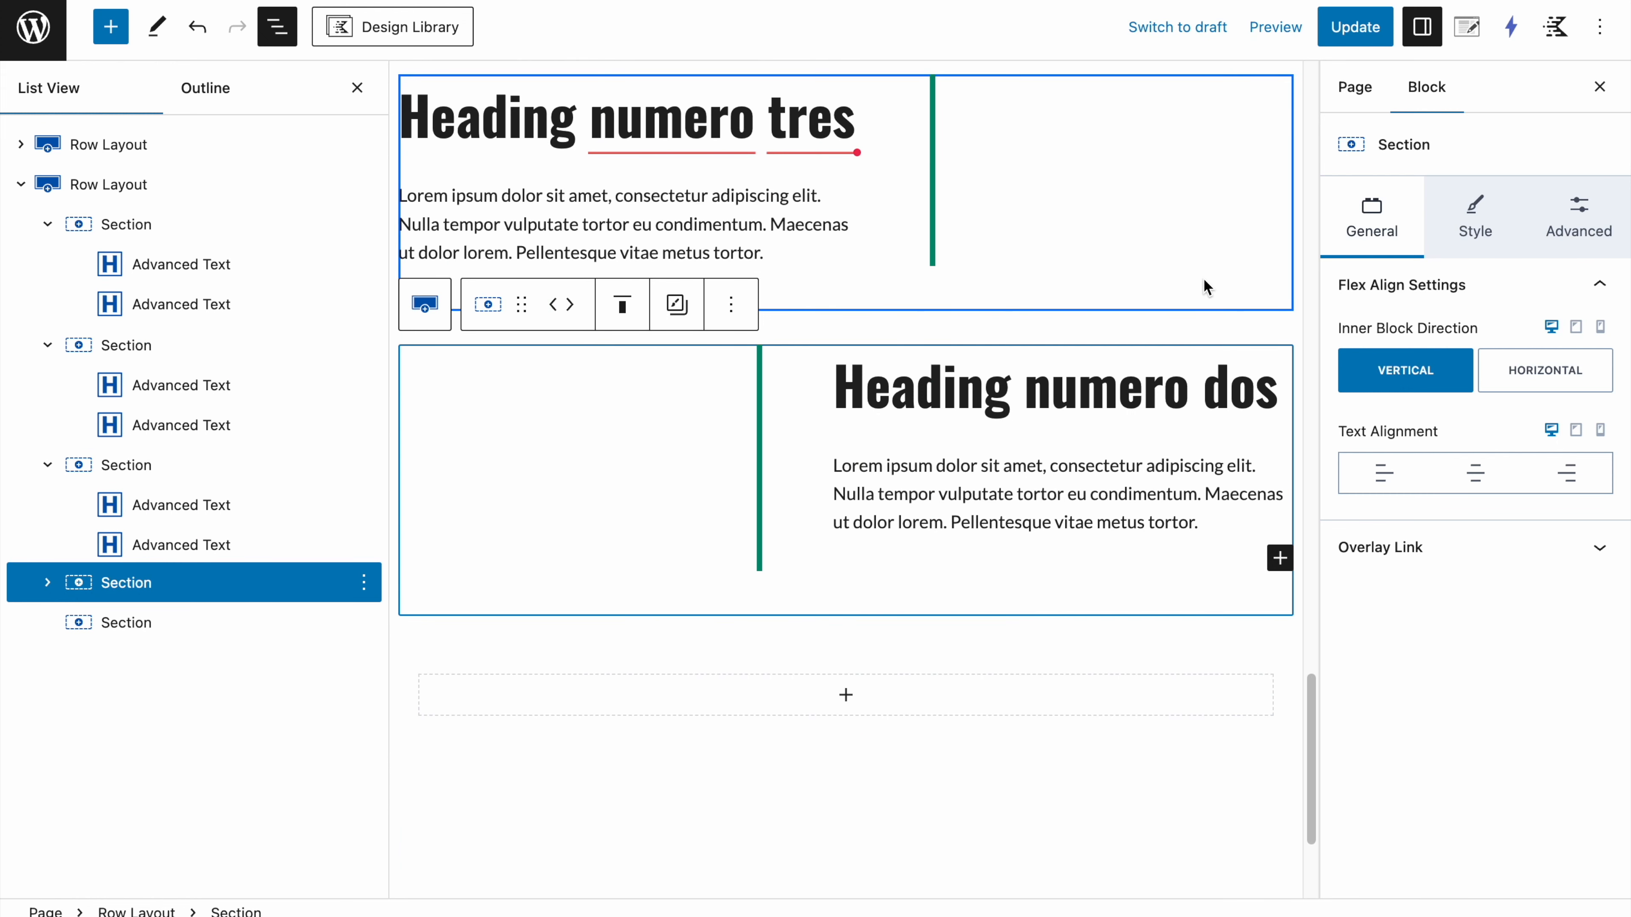
# Step: Update the page and check the four alternating text sections on the live About page
pyautogui.click(182, 465)
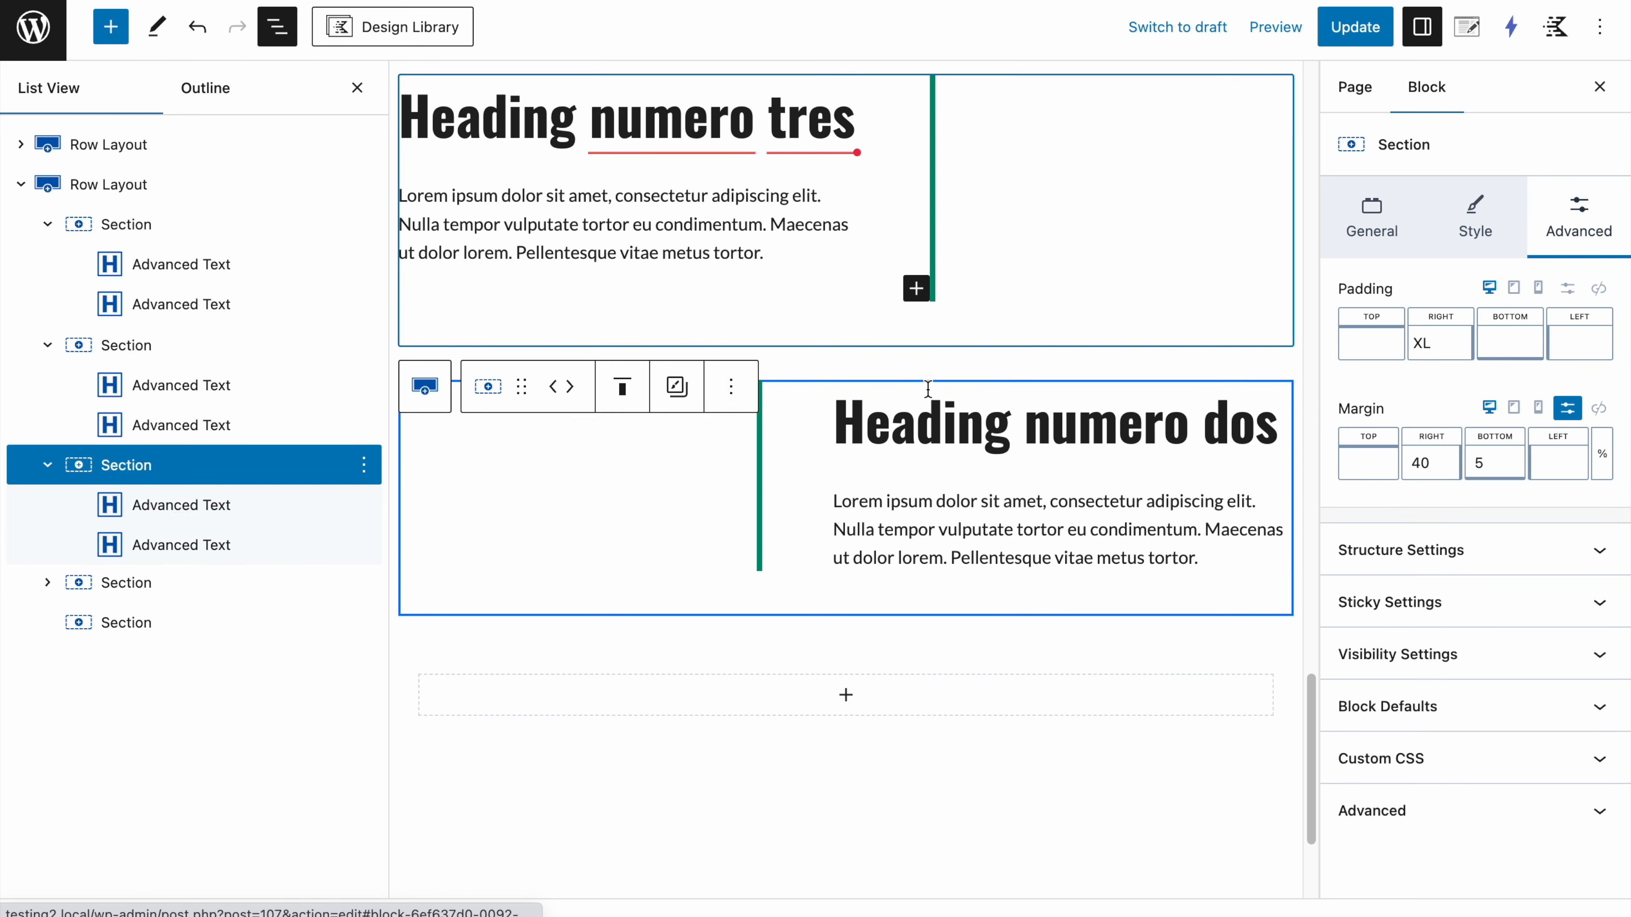
pyautogui.click(1348, 26)
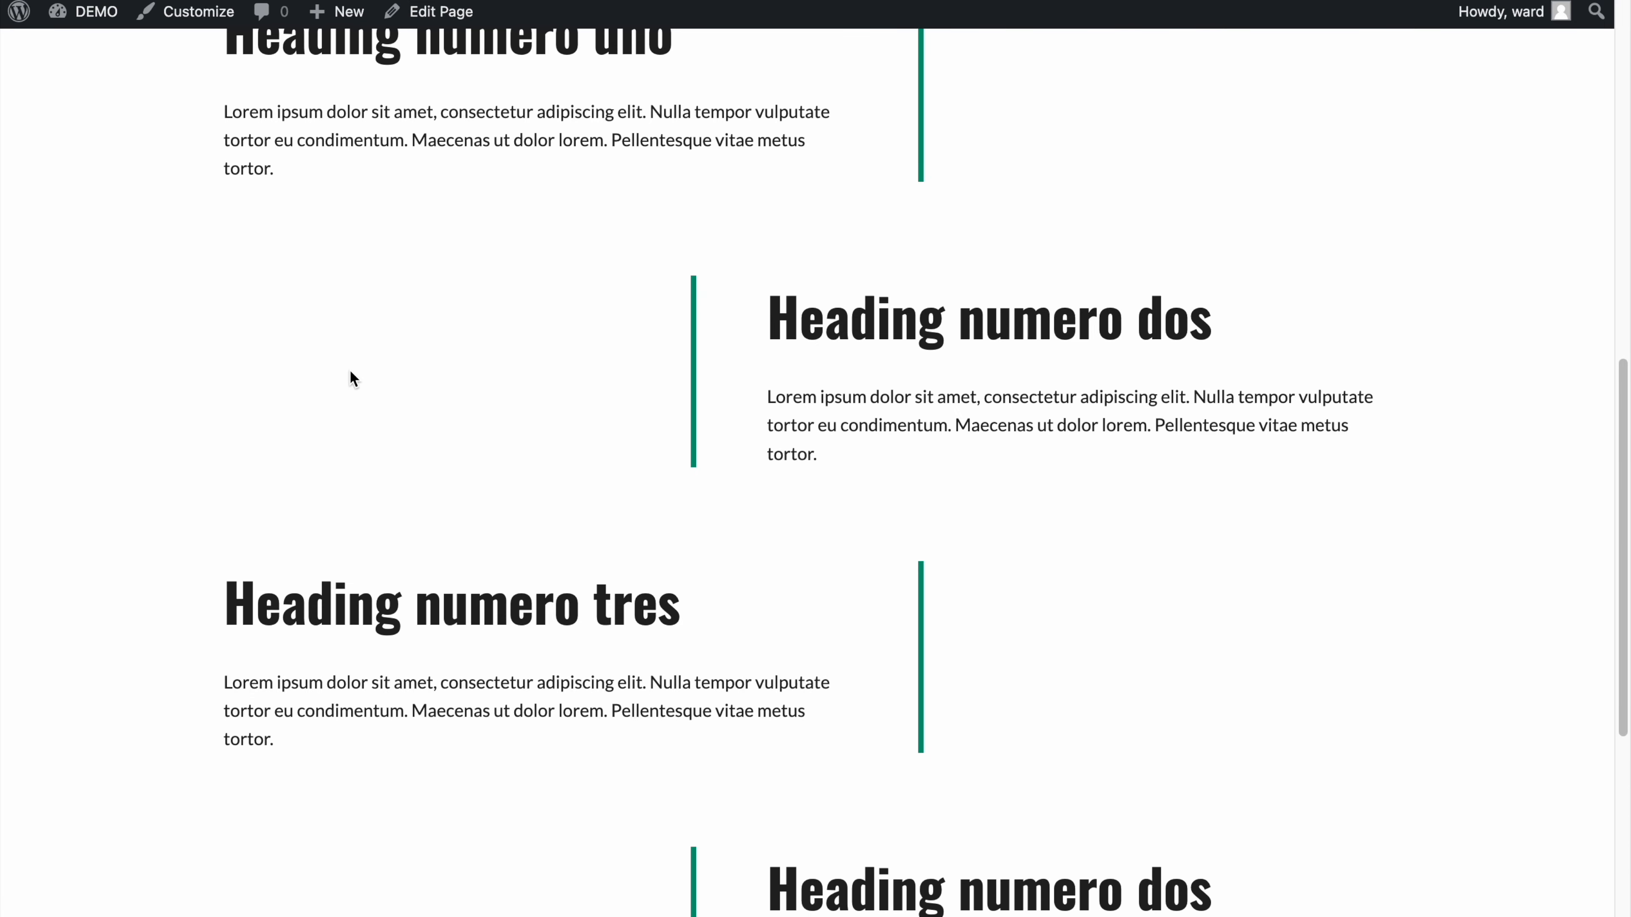
pyautogui.scroll(-7, 352, 379)
pyautogui.scroll(14, 351, 379)
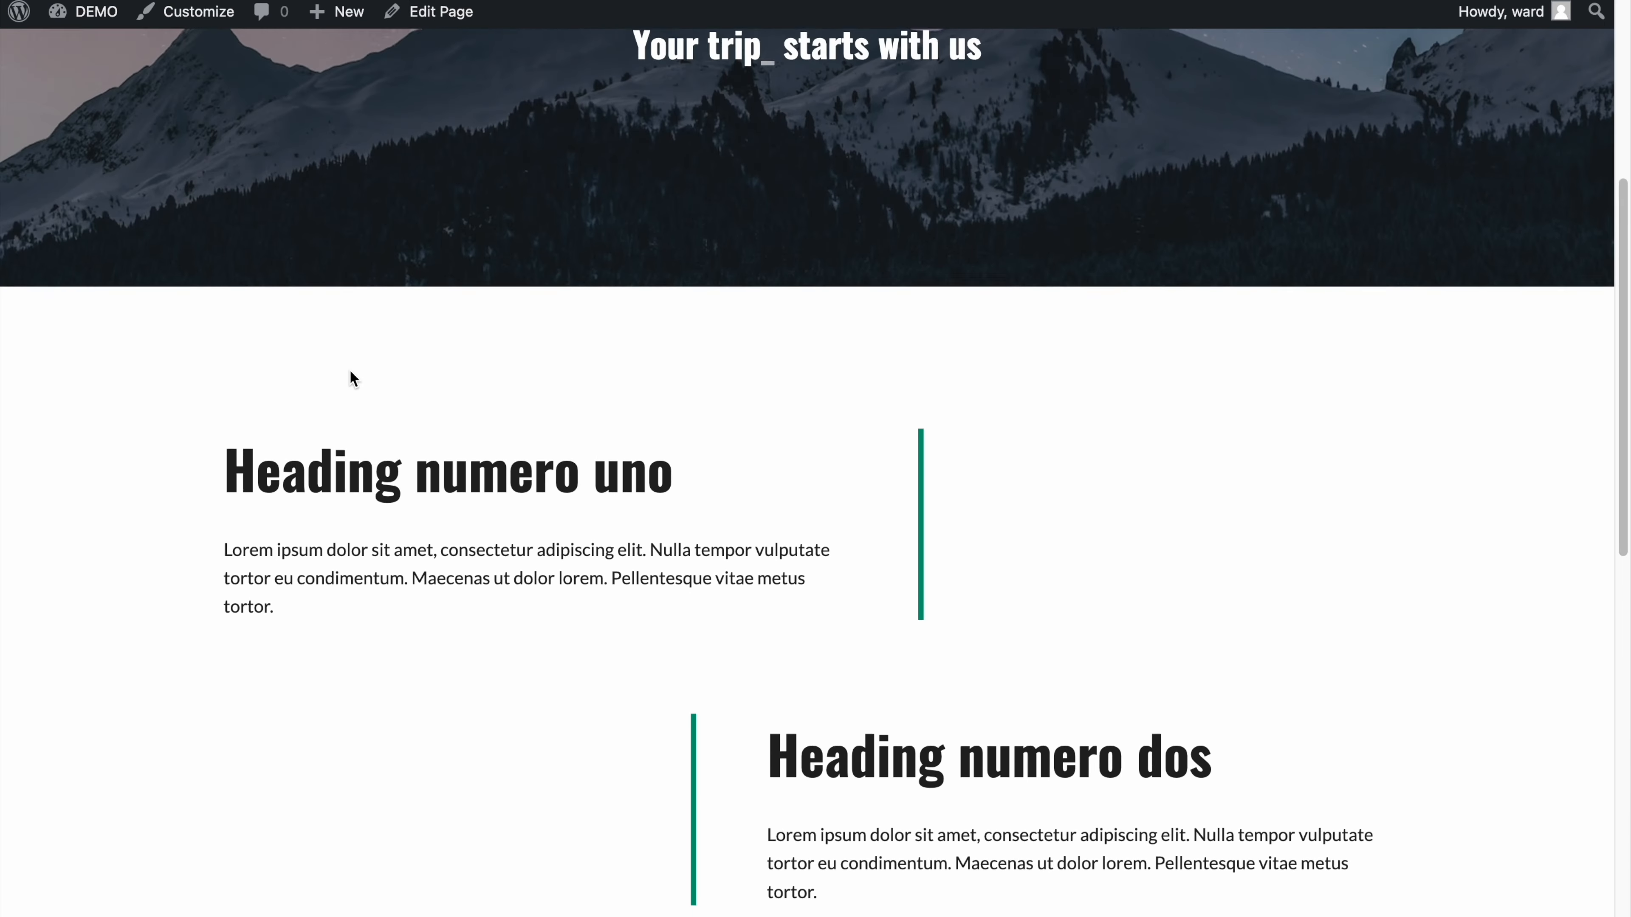
pyautogui.scroll(-10, 352, 379)
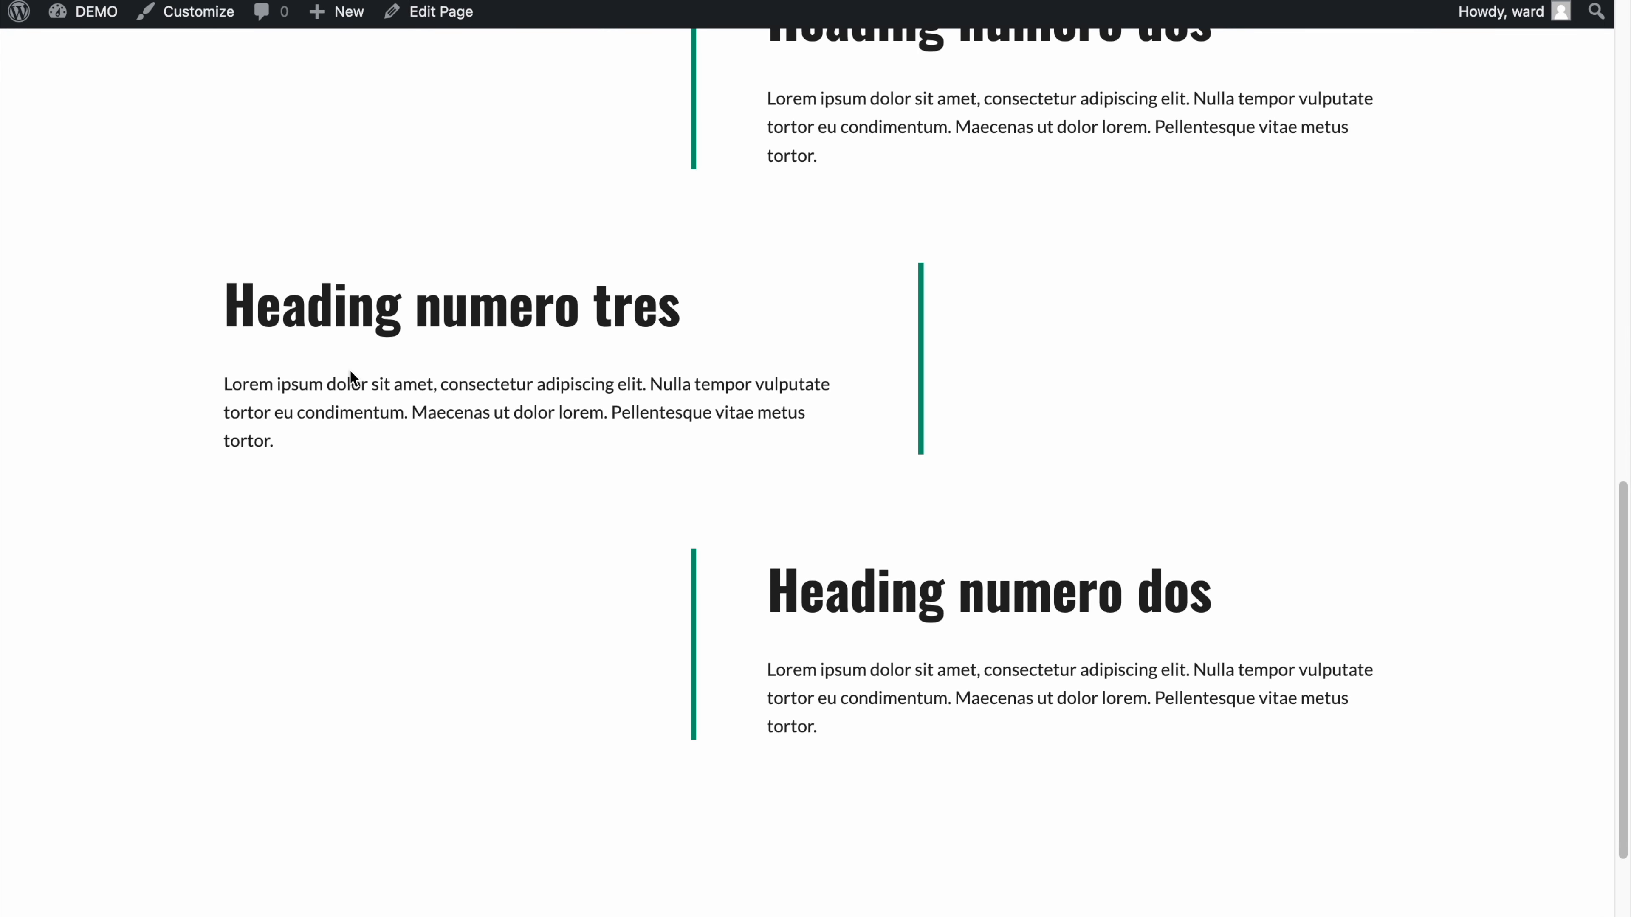
pyautogui.press('super+w')
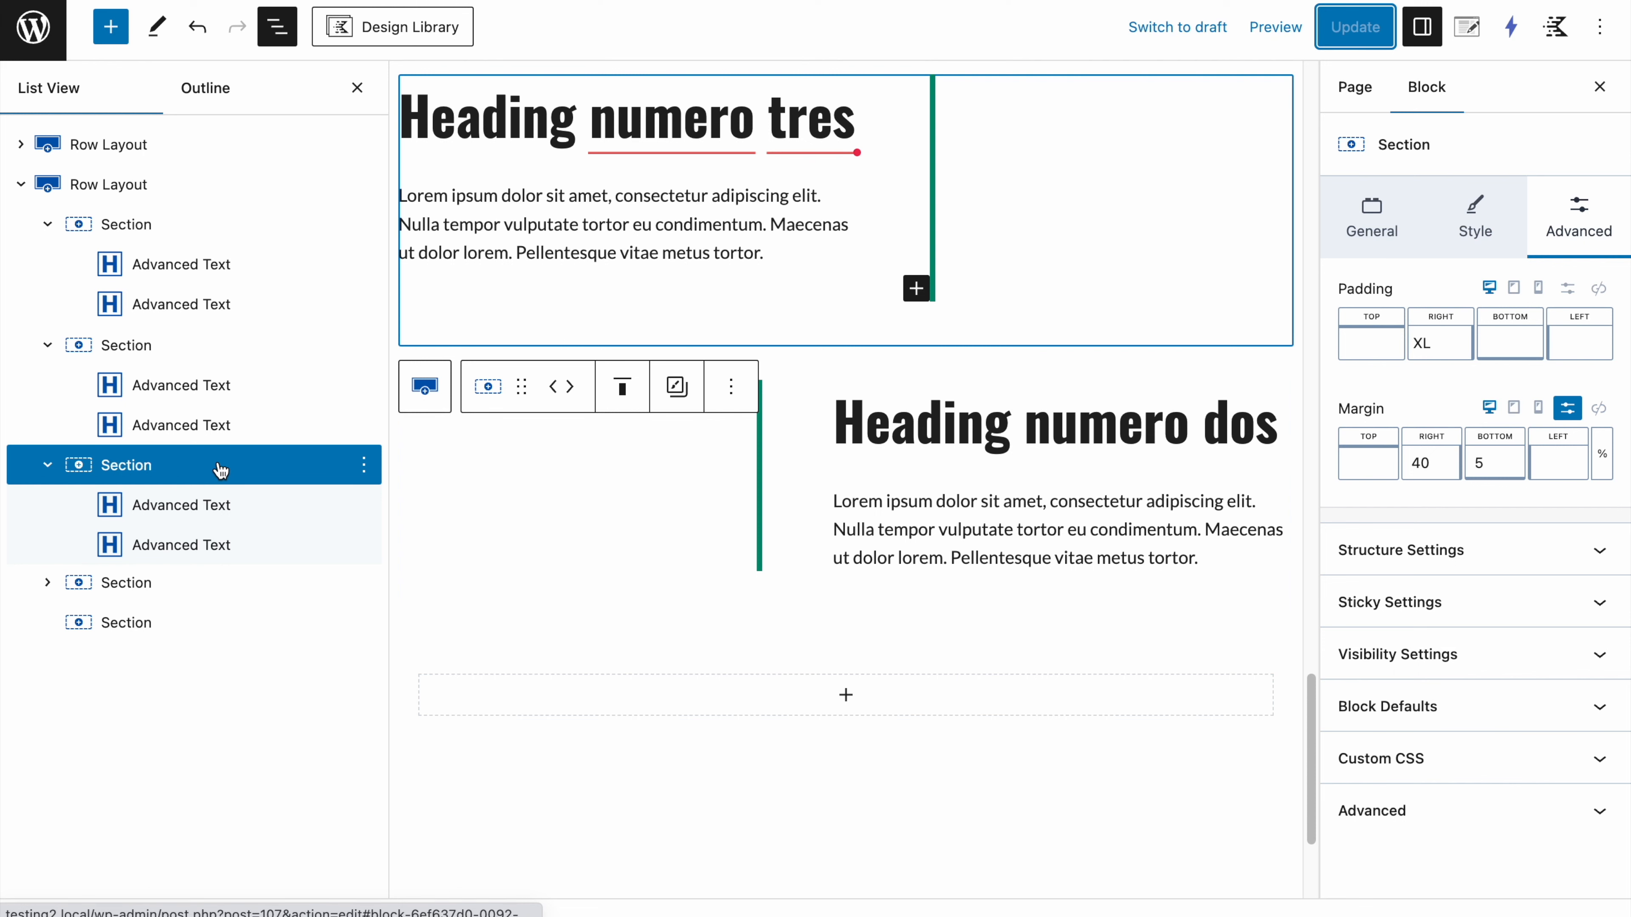
# Step: Set the bottom margin of the last "Heading numero dos" section to 0% and update the page
pyautogui.click(127, 595)
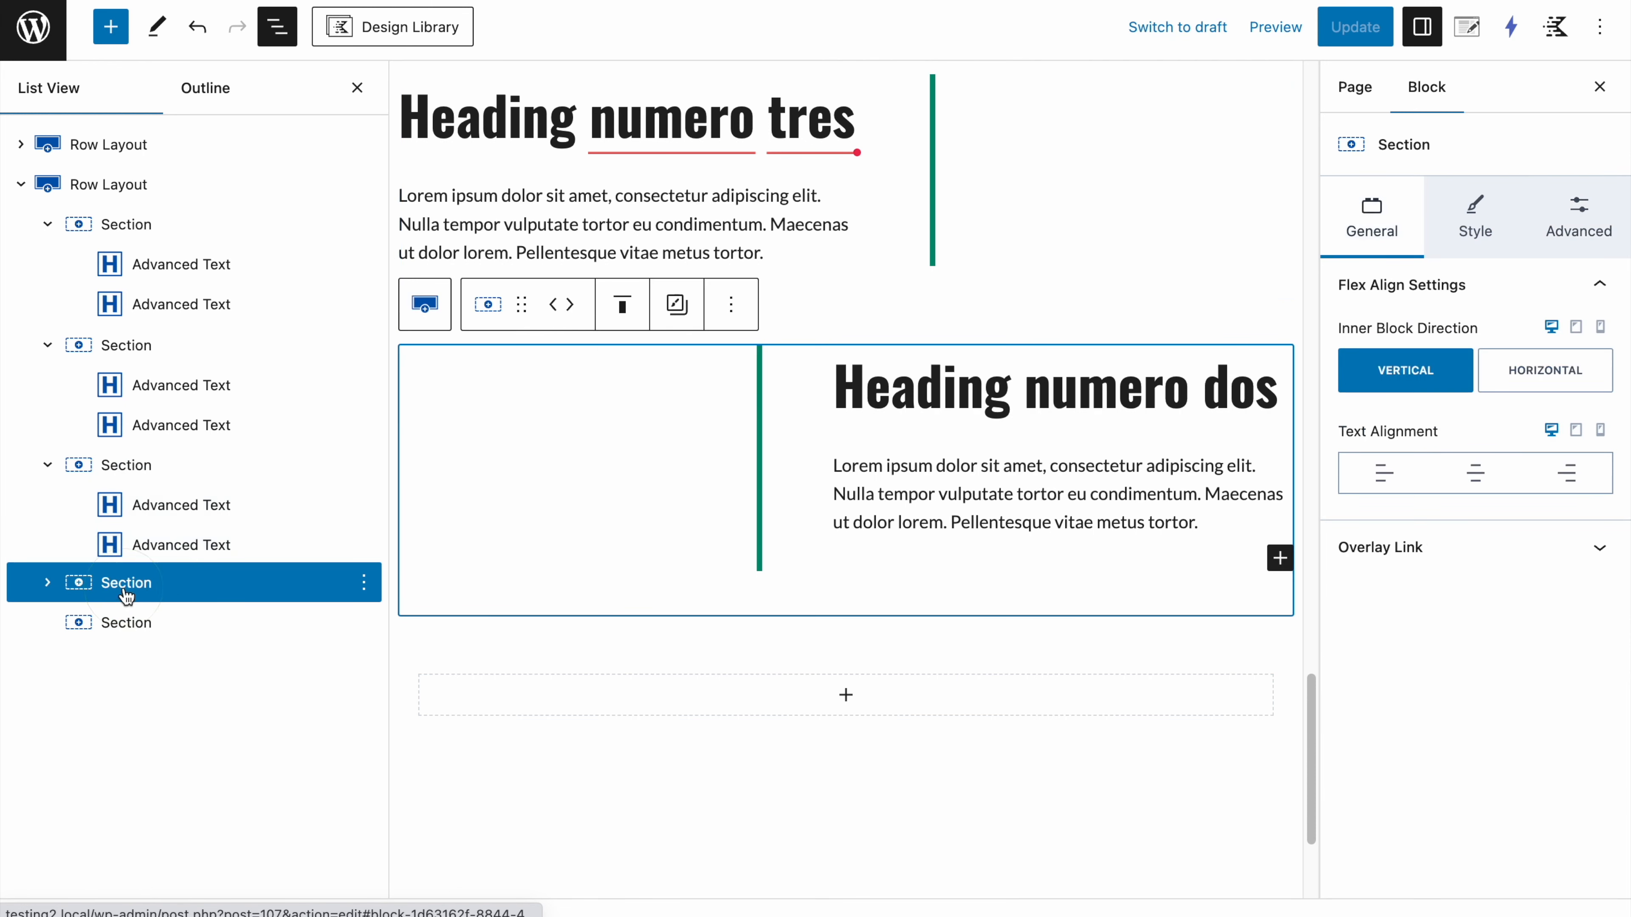
pyautogui.click(1563, 248)
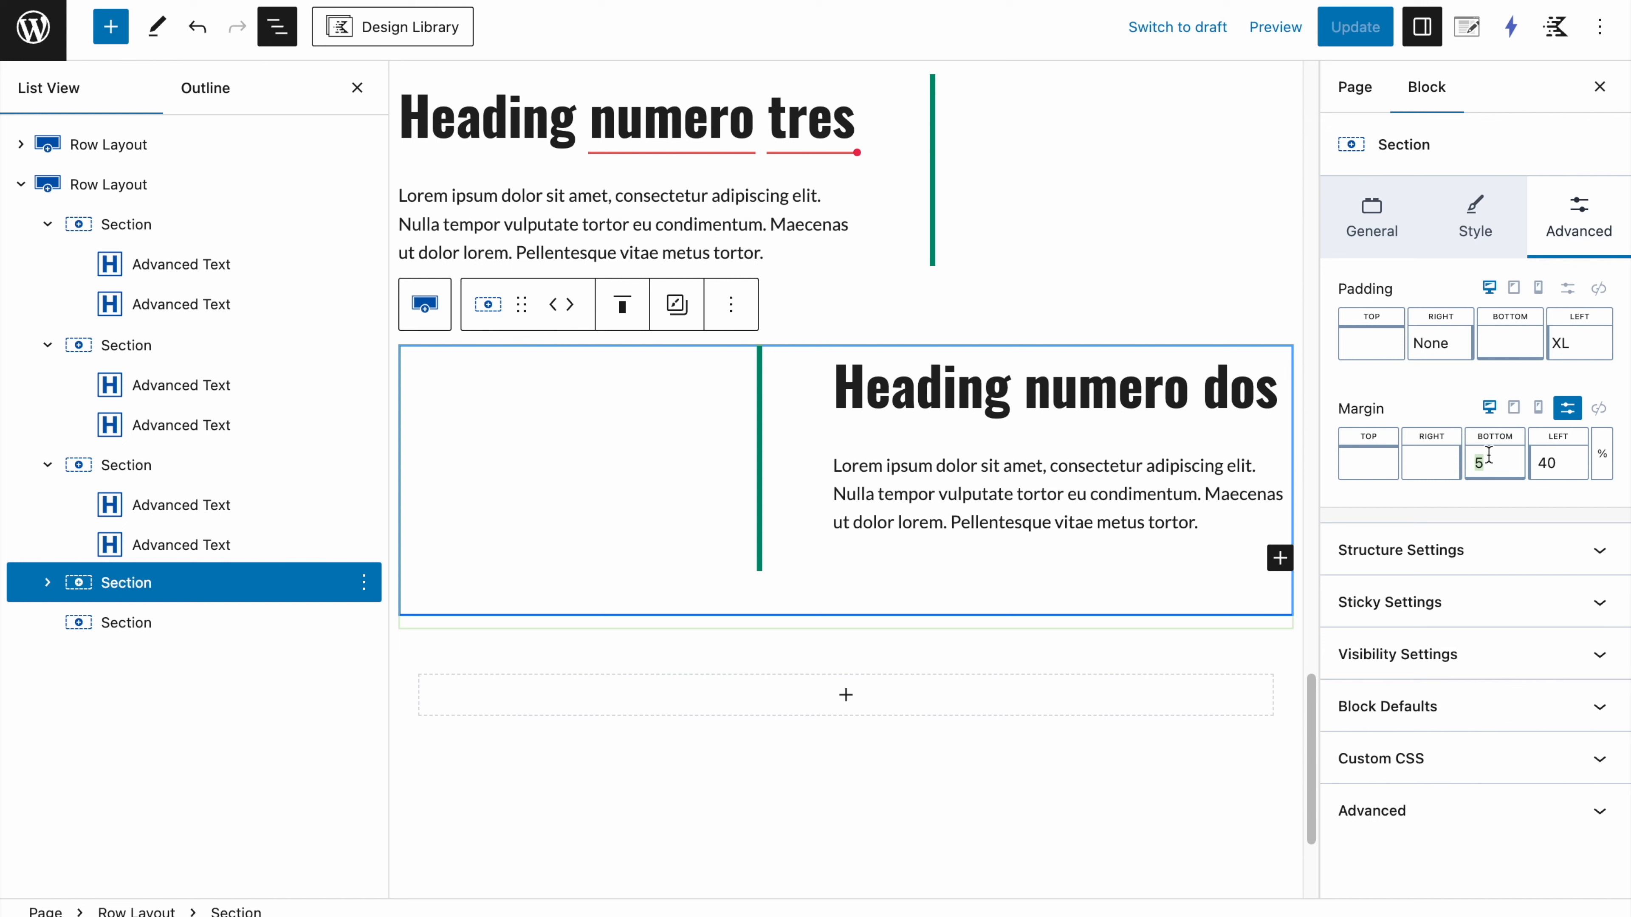
pyautogui.write('0')
pyautogui.click(1369, 39)
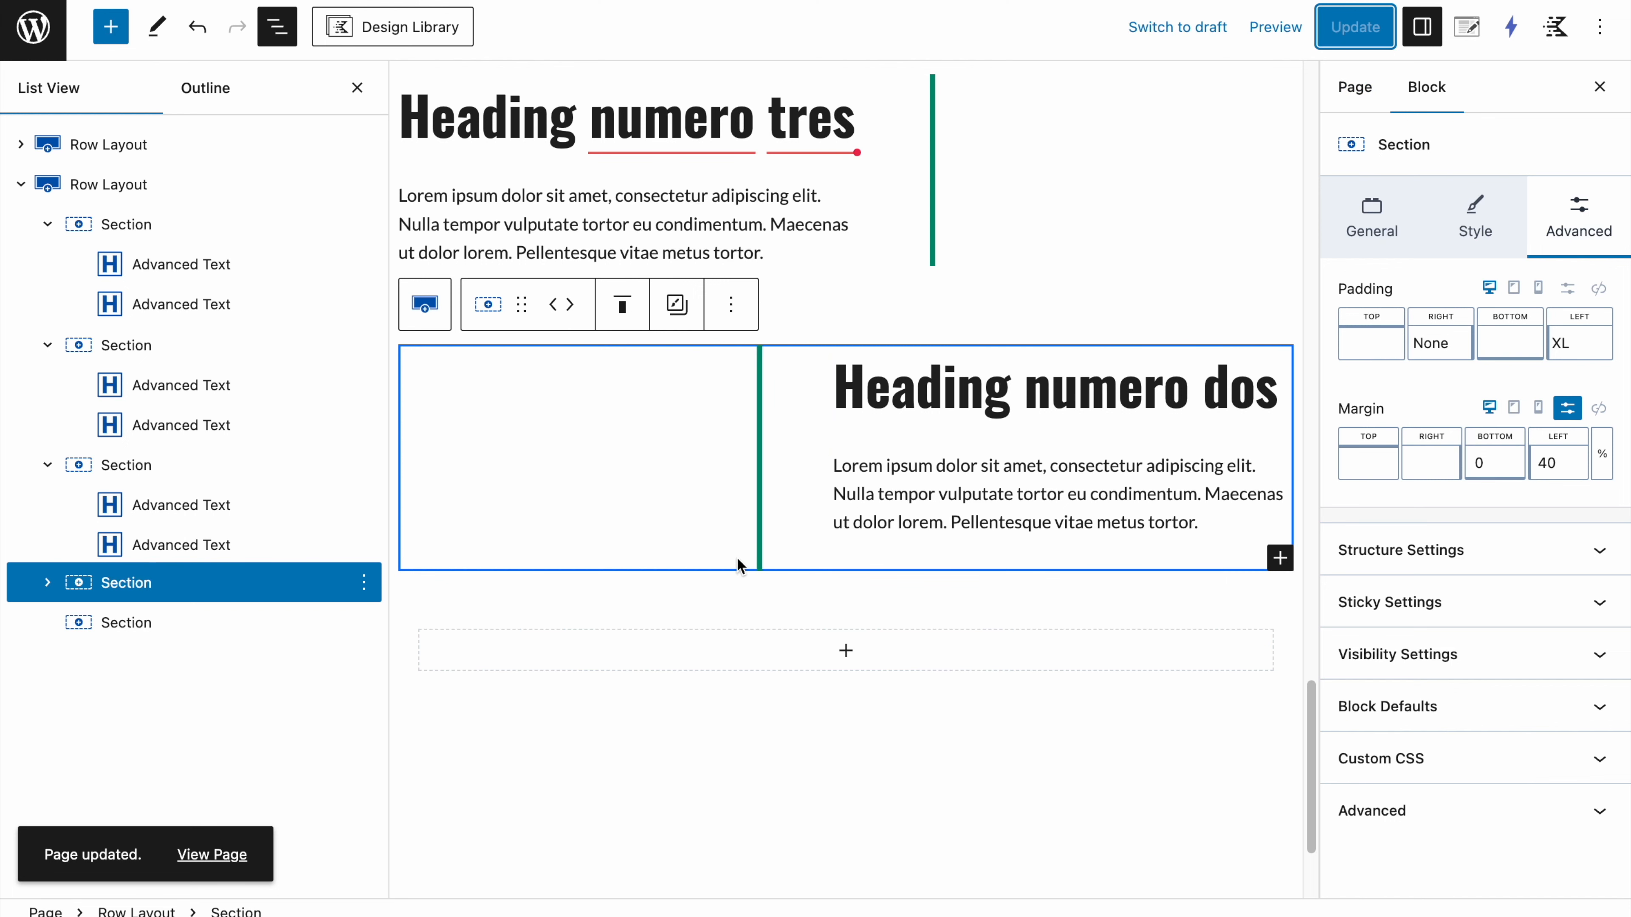
# Step: Remove the empty section at the end of the text row layout
pyautogui.click(222, 629)
pyautogui.click(365, 623)
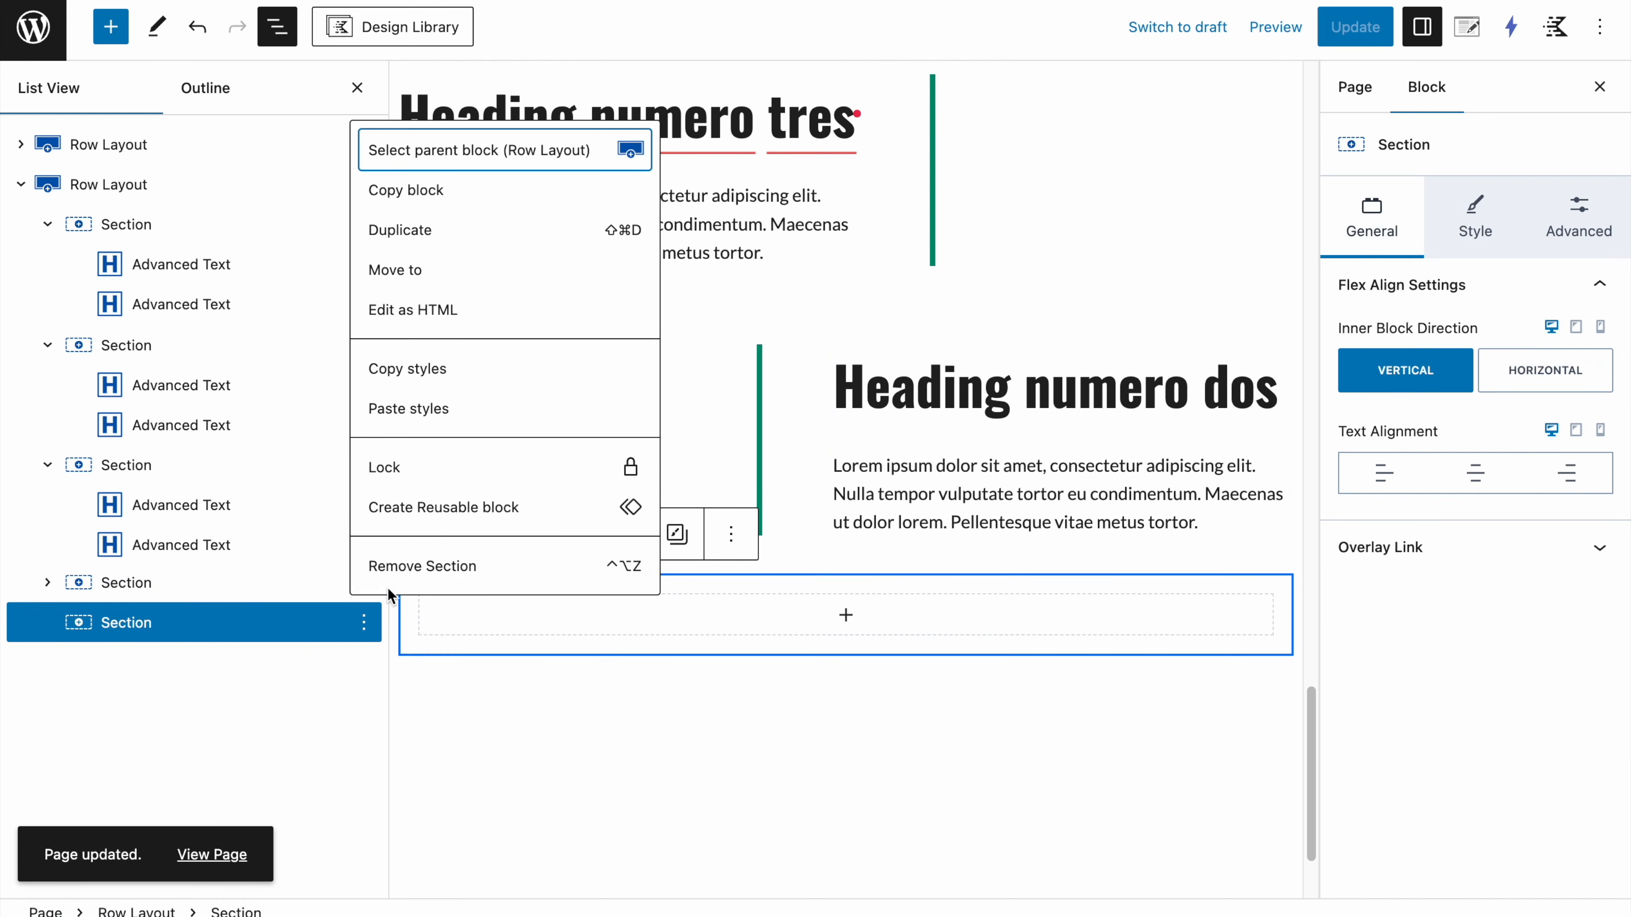
pyautogui.click(389, 571)
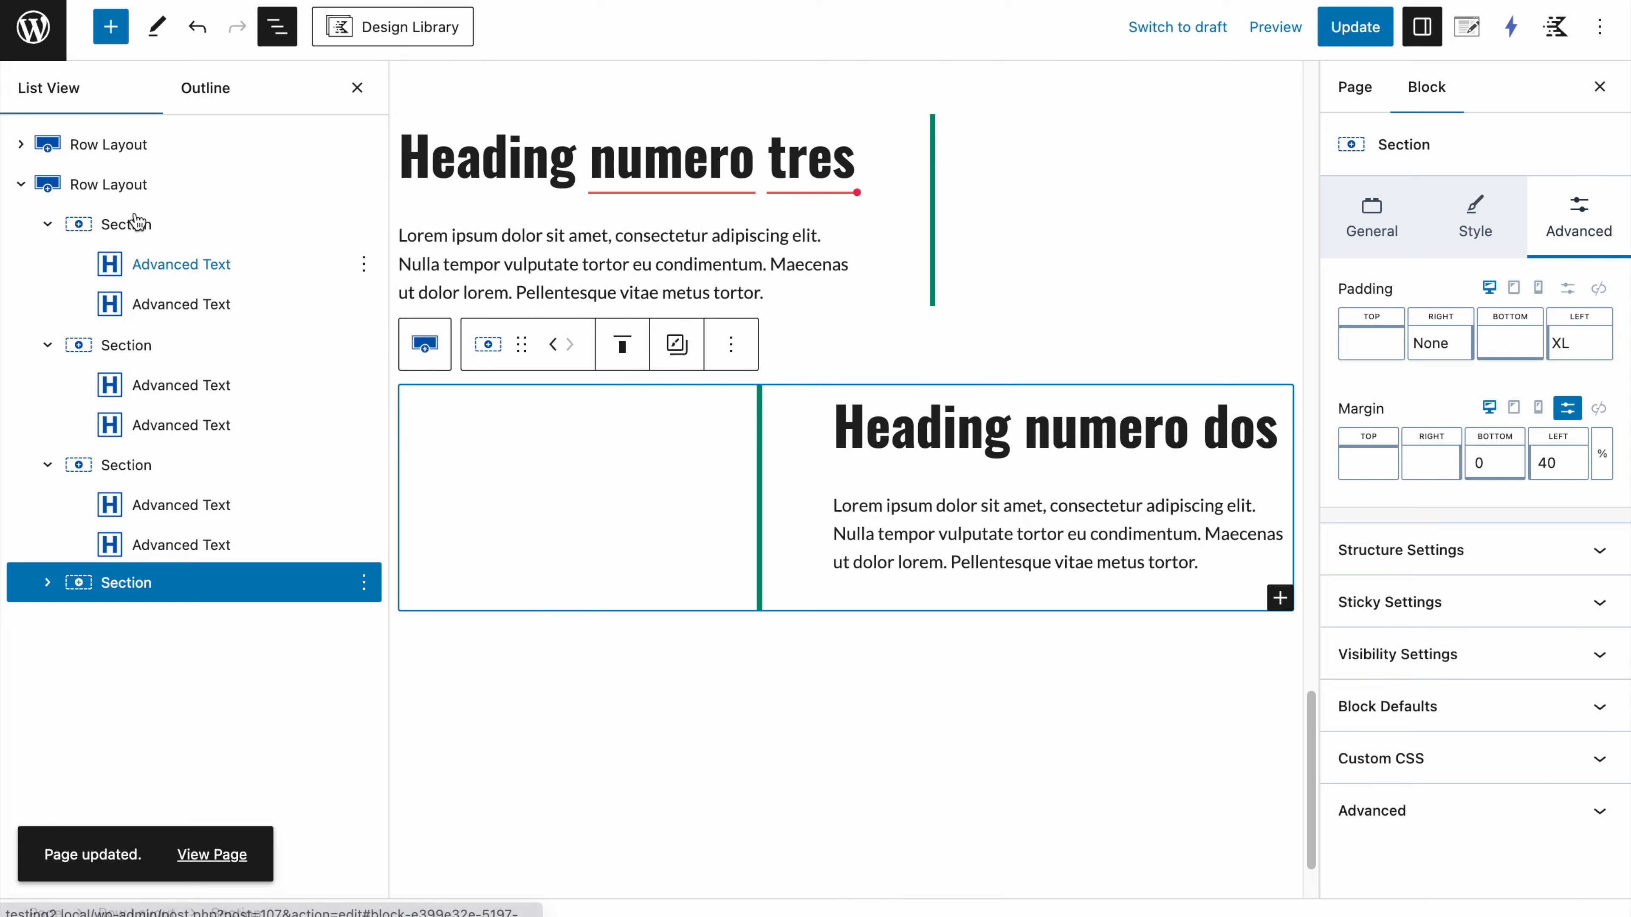
# Step: Enlarge the bottom padding of the row layout holding the text sections, using the space above its first section as reference
pyautogui.click(109, 184)
pyautogui.scroll(-5, 609, 610)
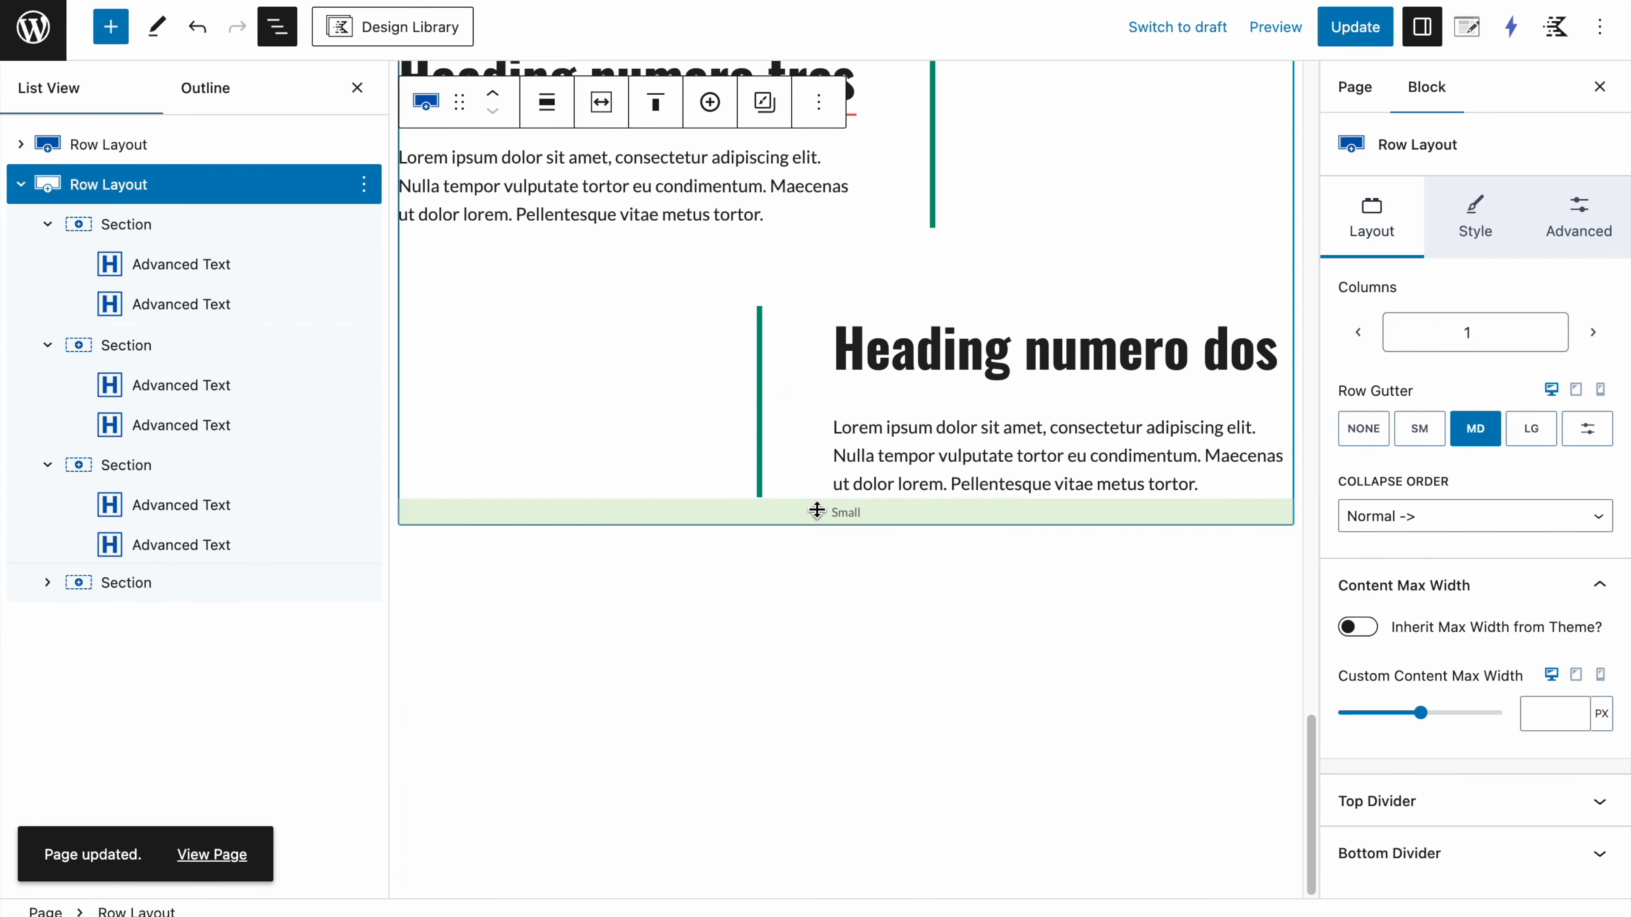
pyautogui.scroll(1, 816, 522)
pyautogui.scroll(9, 819, 508)
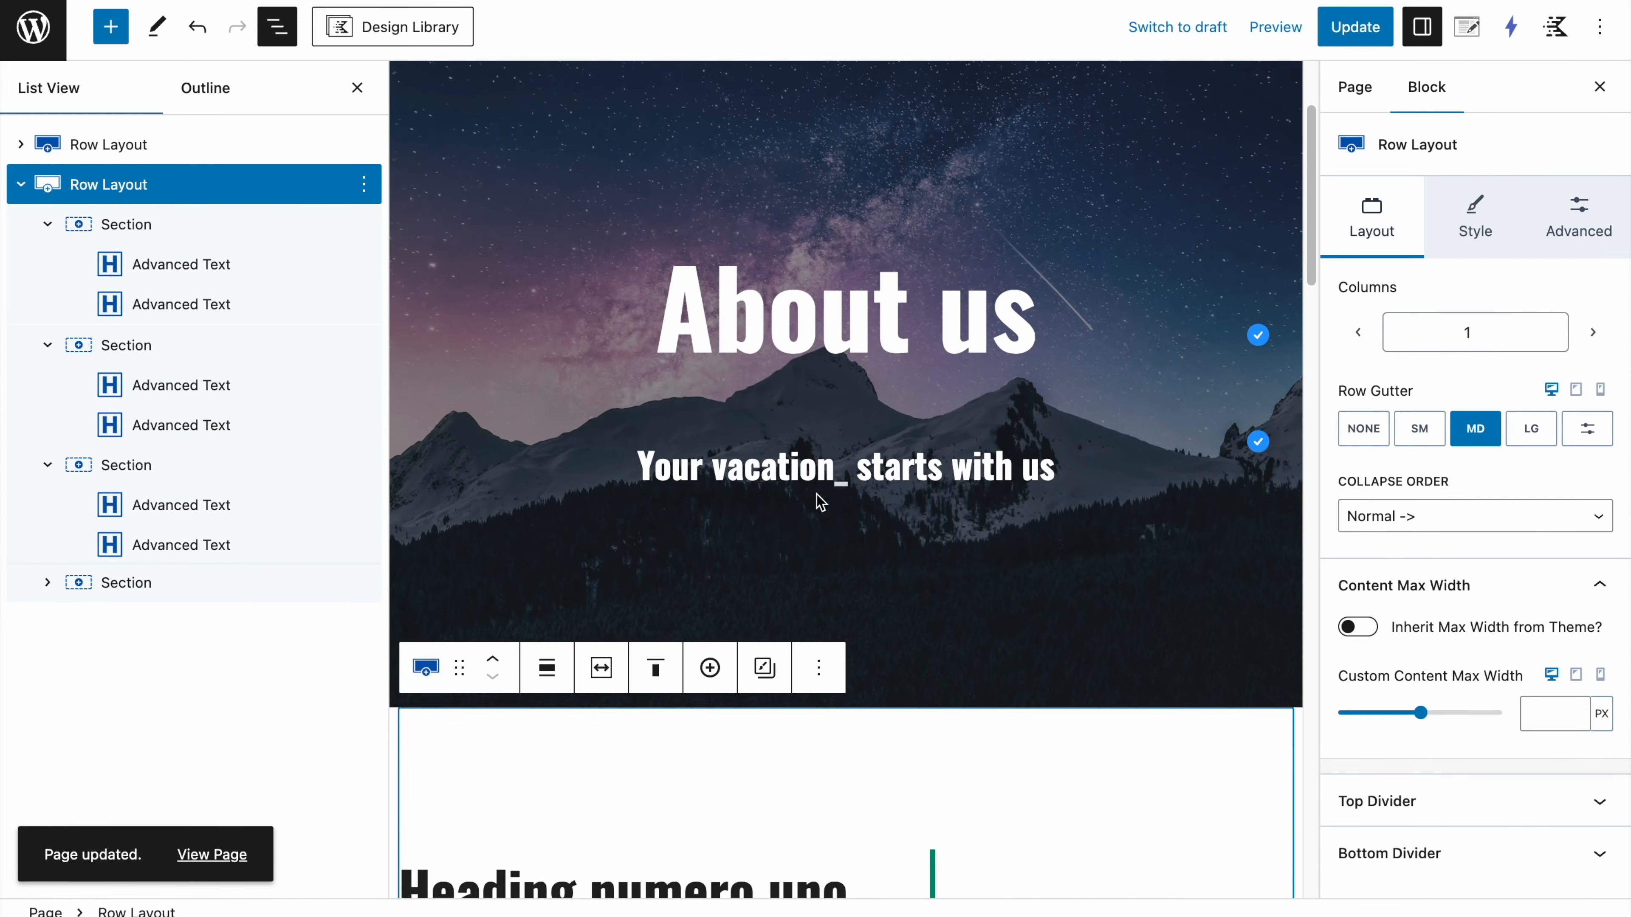
pyautogui.scroll(-10, 834, 666)
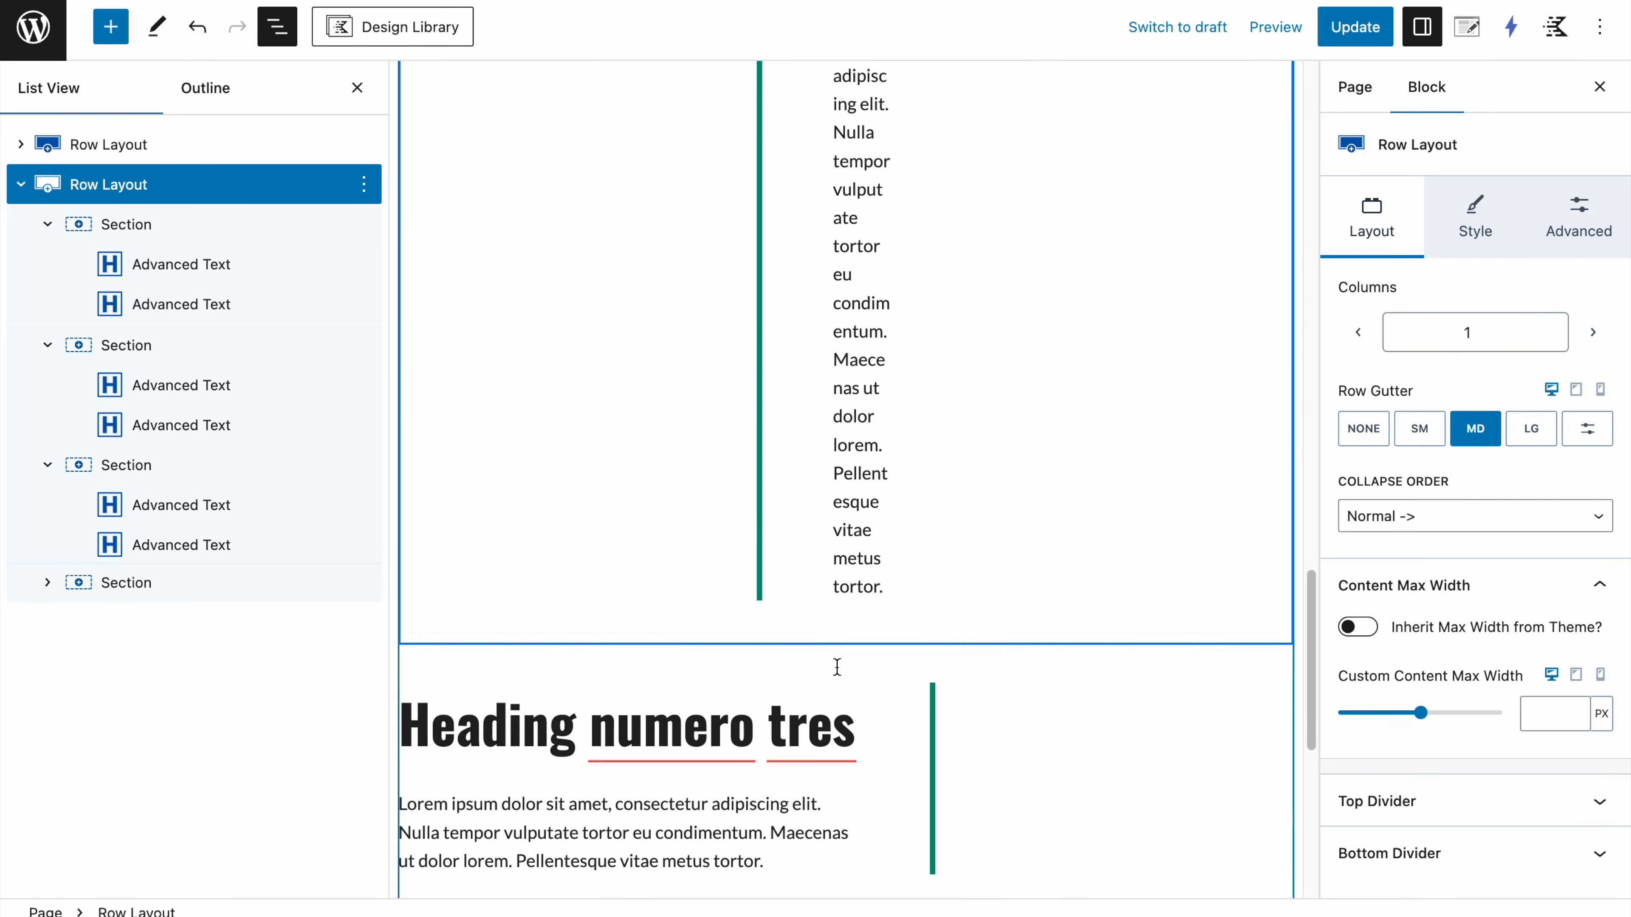
pyautogui.moveTo(839, 520); pyautogui.dragTo(847, 649)
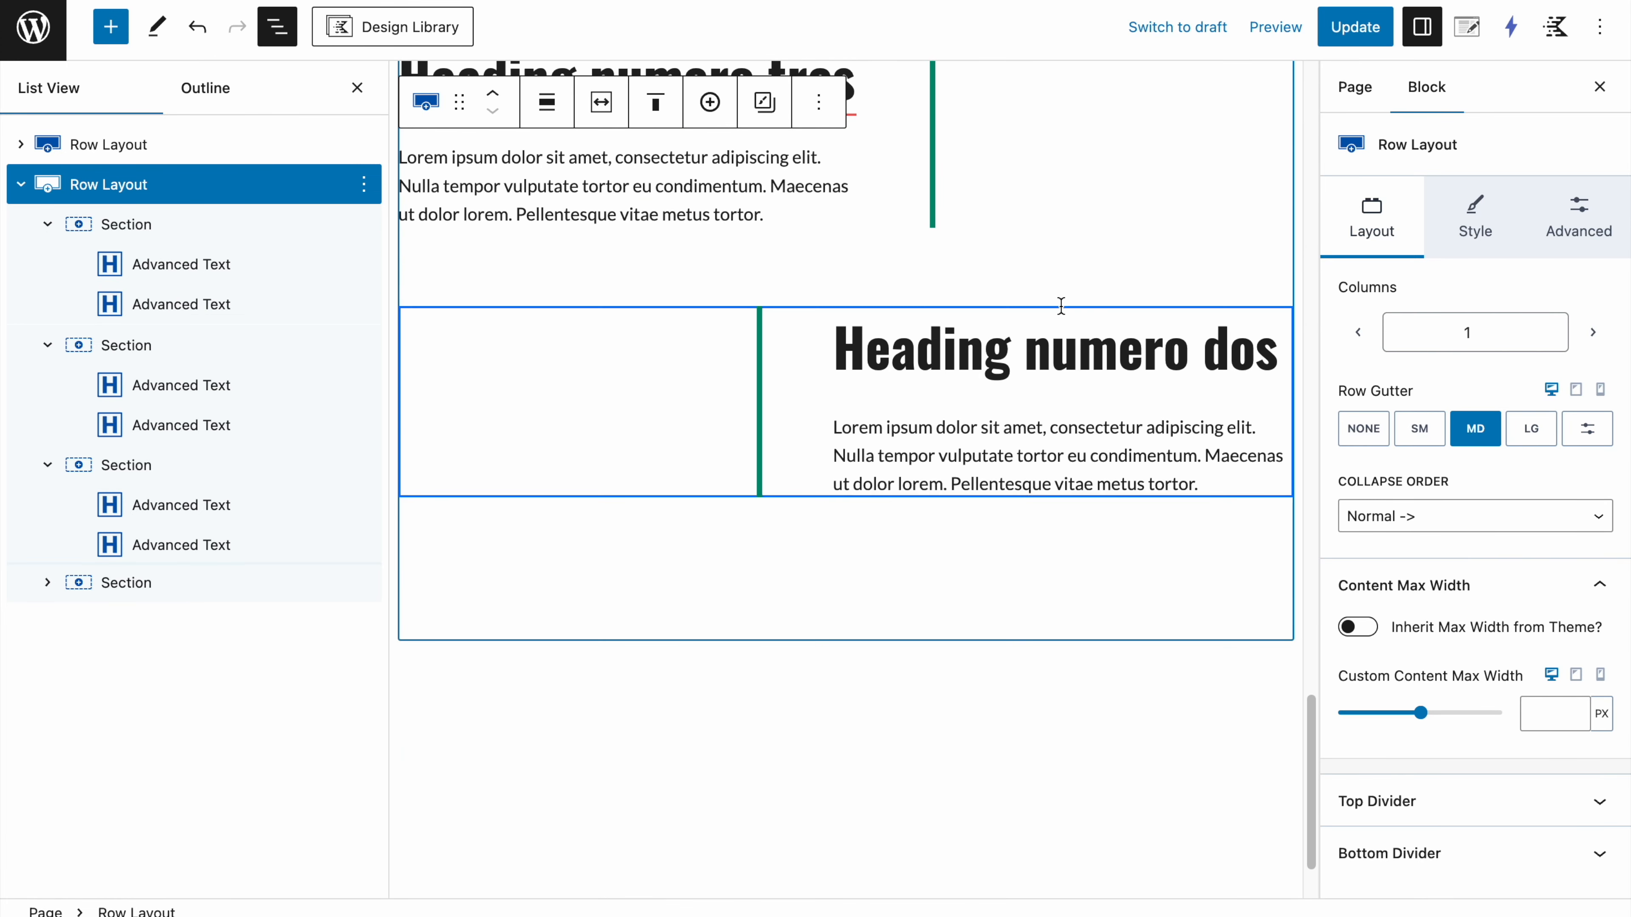
# Step: Change the last section's heading to "Heading numero quatro" and save the page
pyautogui.doubleClick(1259, 354)
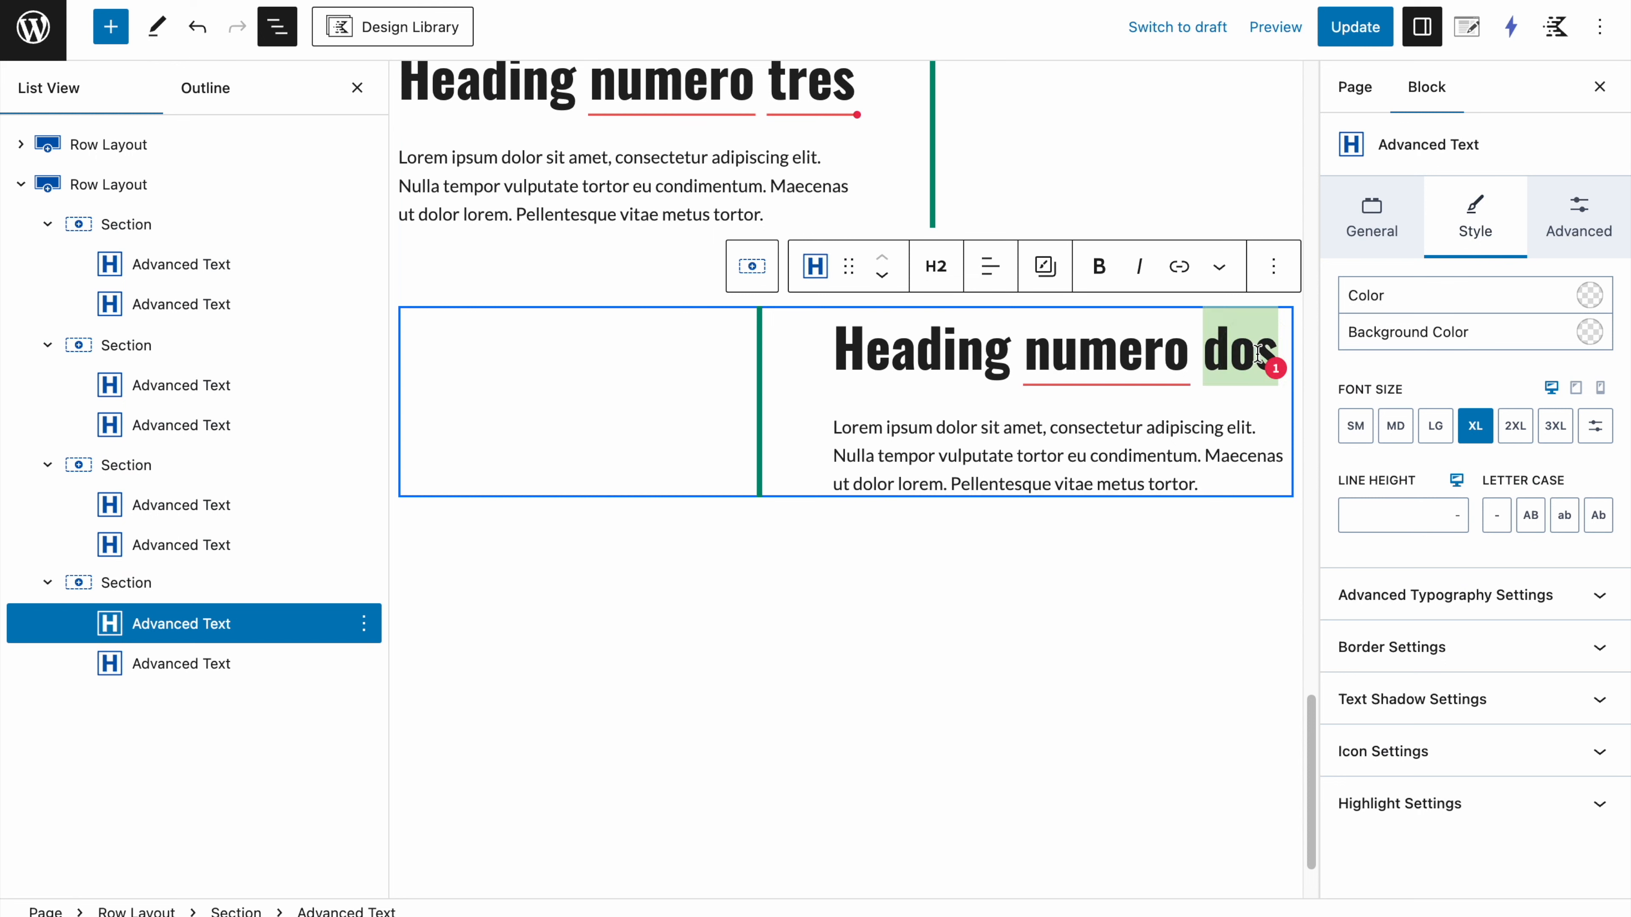
pyautogui.write('quatr')
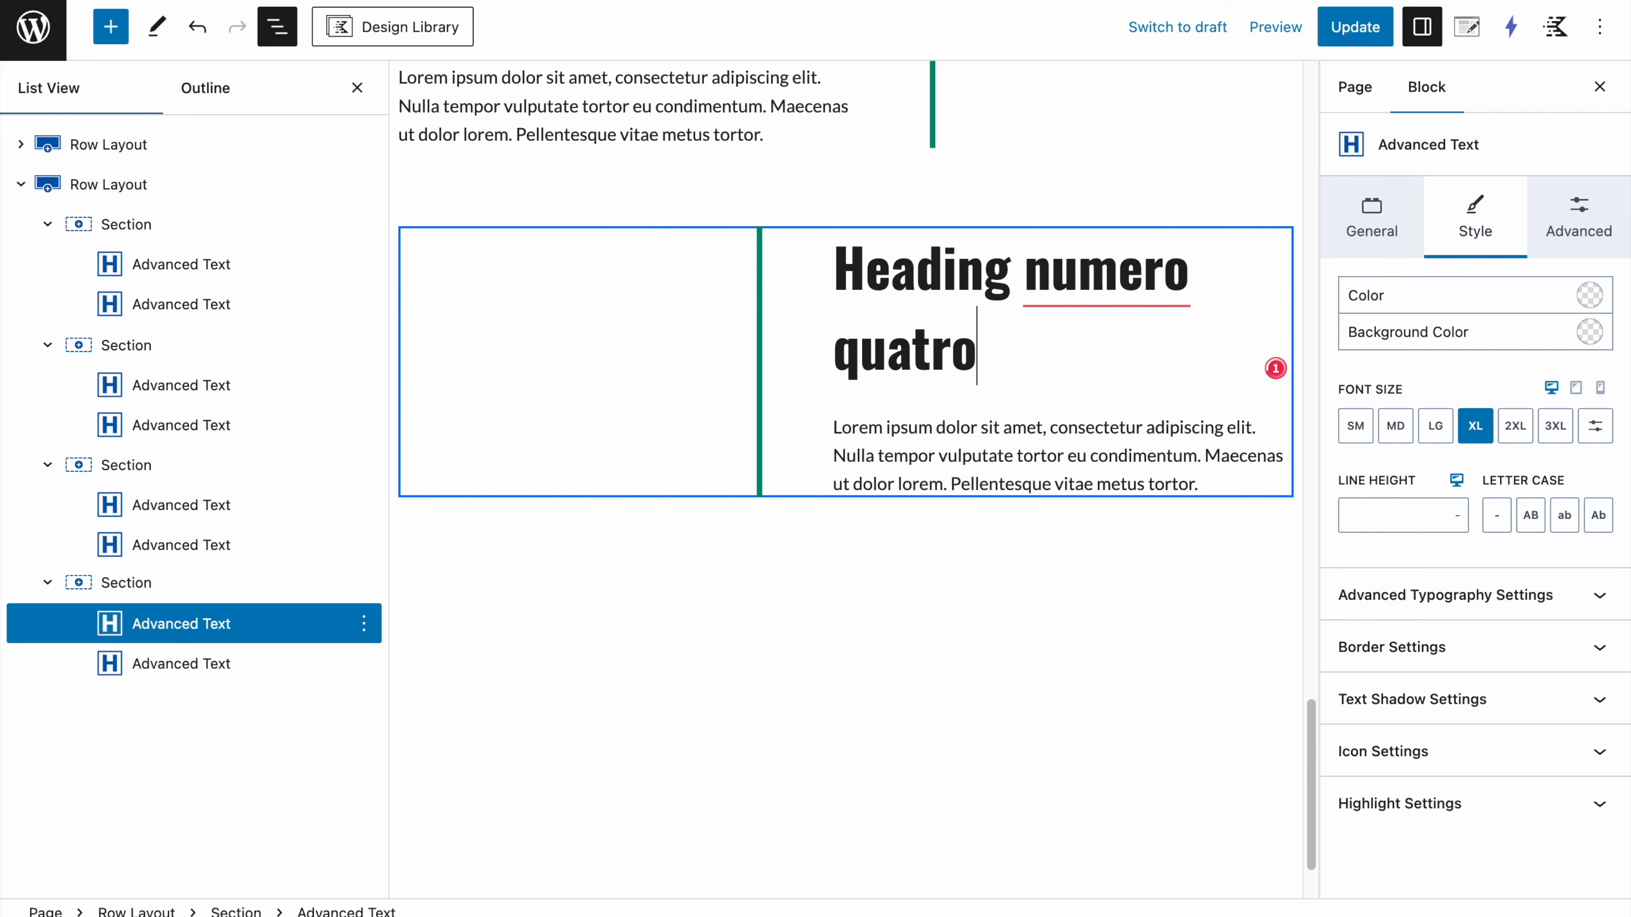
pyautogui.press('super+s')
# Step: Reload the live About page and review the hero and the four alternating text sections
pyautogui.click(347, 8)
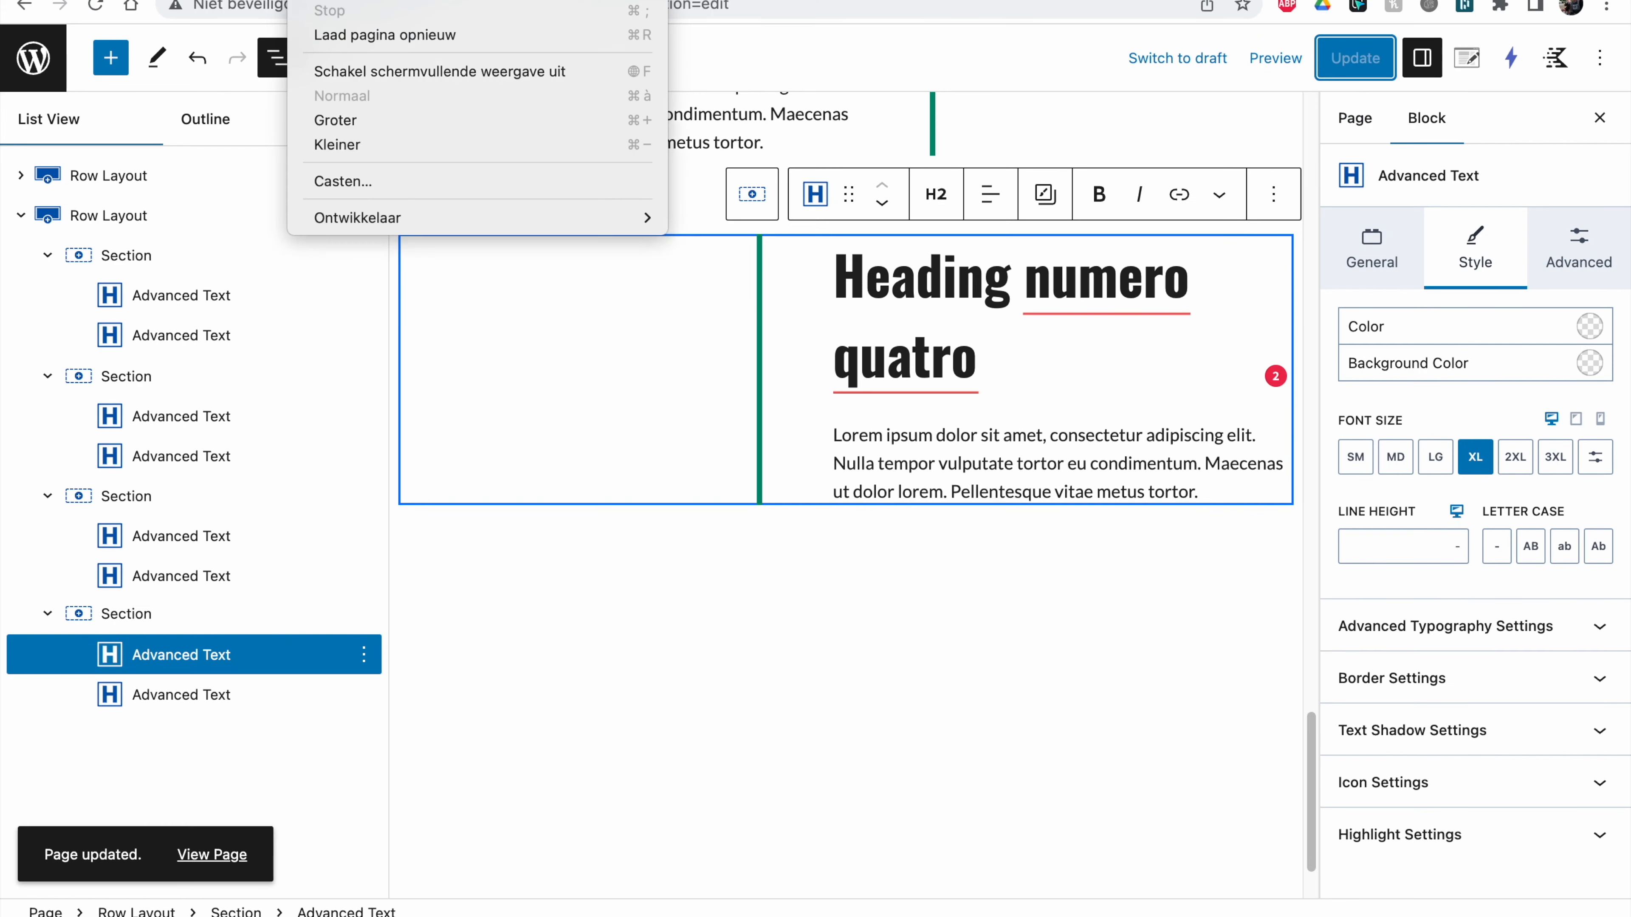
pyautogui.press('Escape')
pyautogui.hotkey('ctrl', 'Tab')
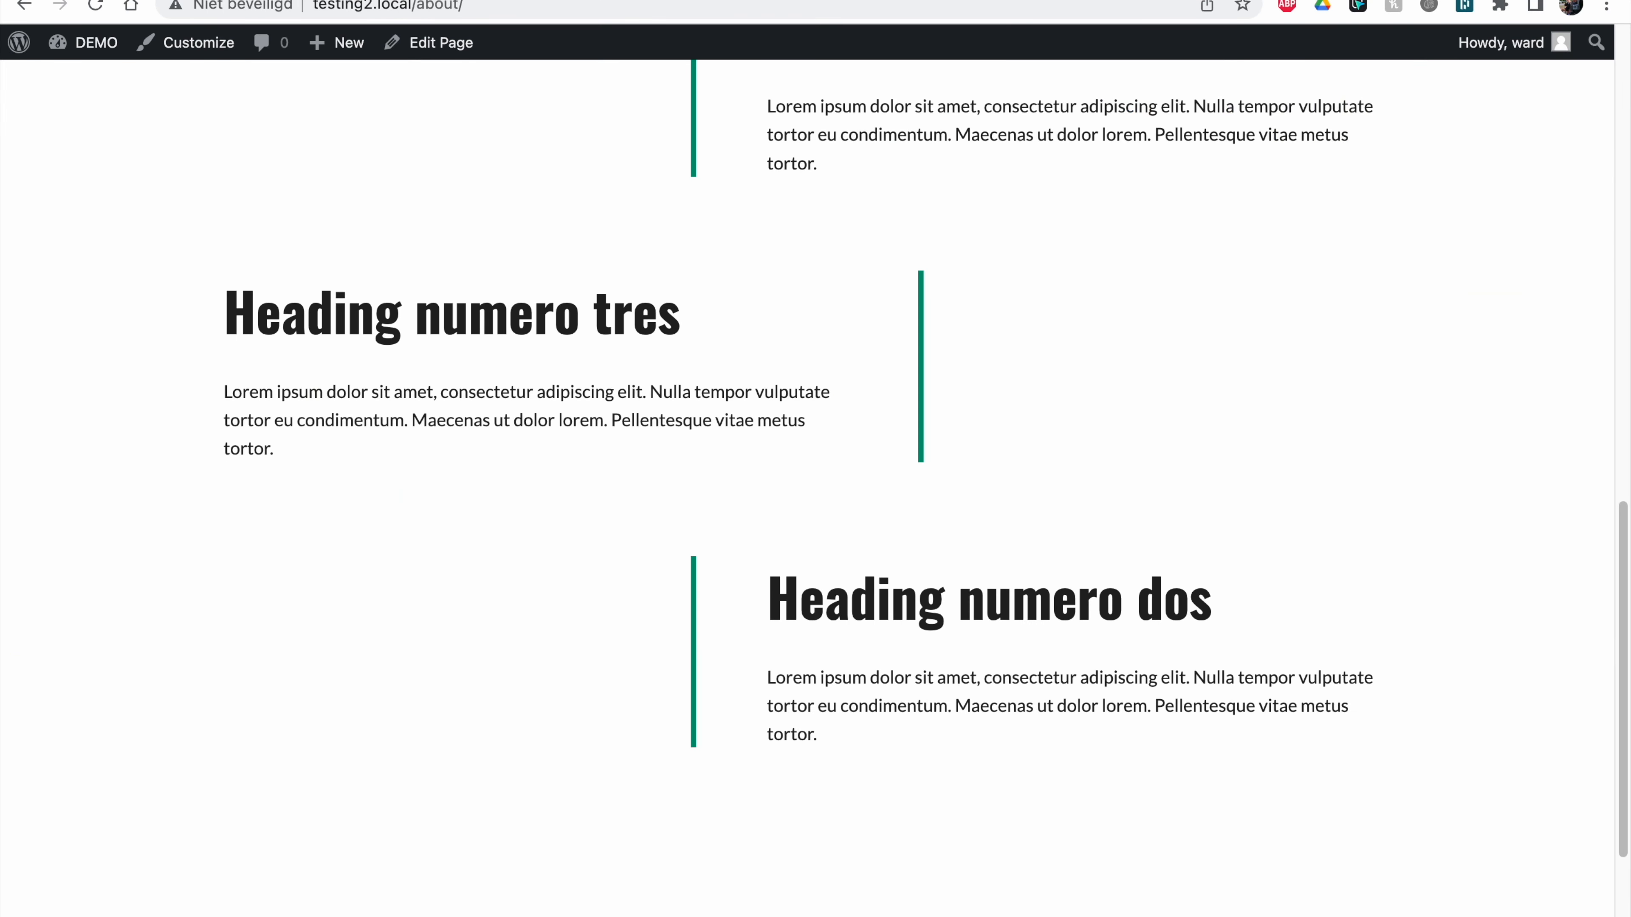
pyautogui.click(87, 11)
pyautogui.scroll(10, 508, 324)
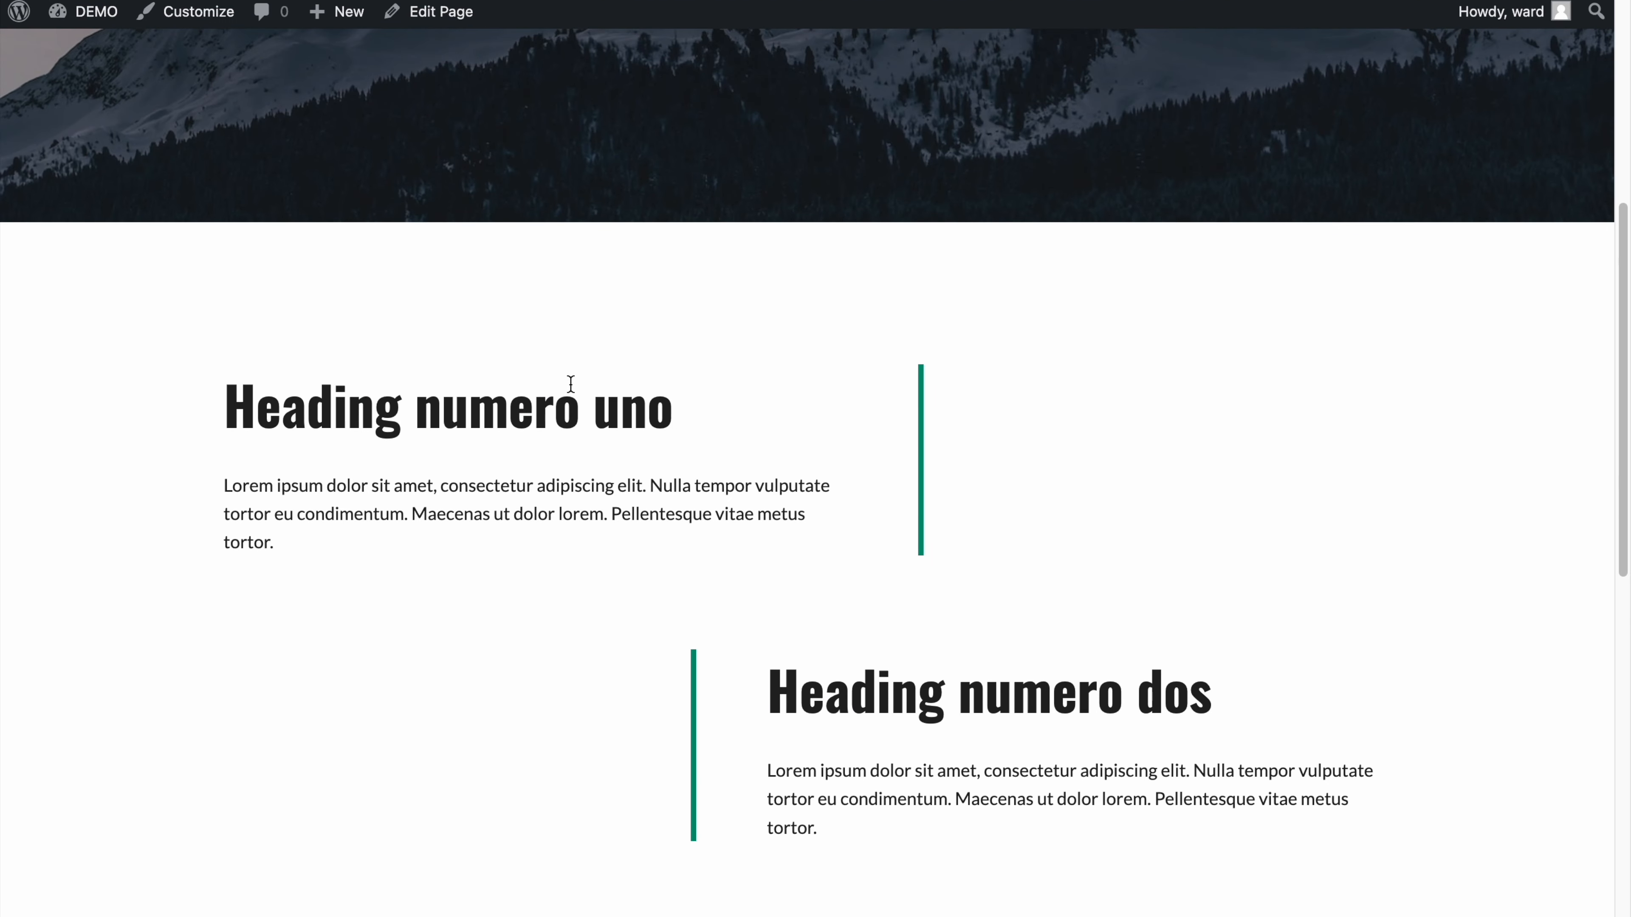
pyautogui.scroll(-3, 571, 383)
pyautogui.scroll(-6, 559, 388)
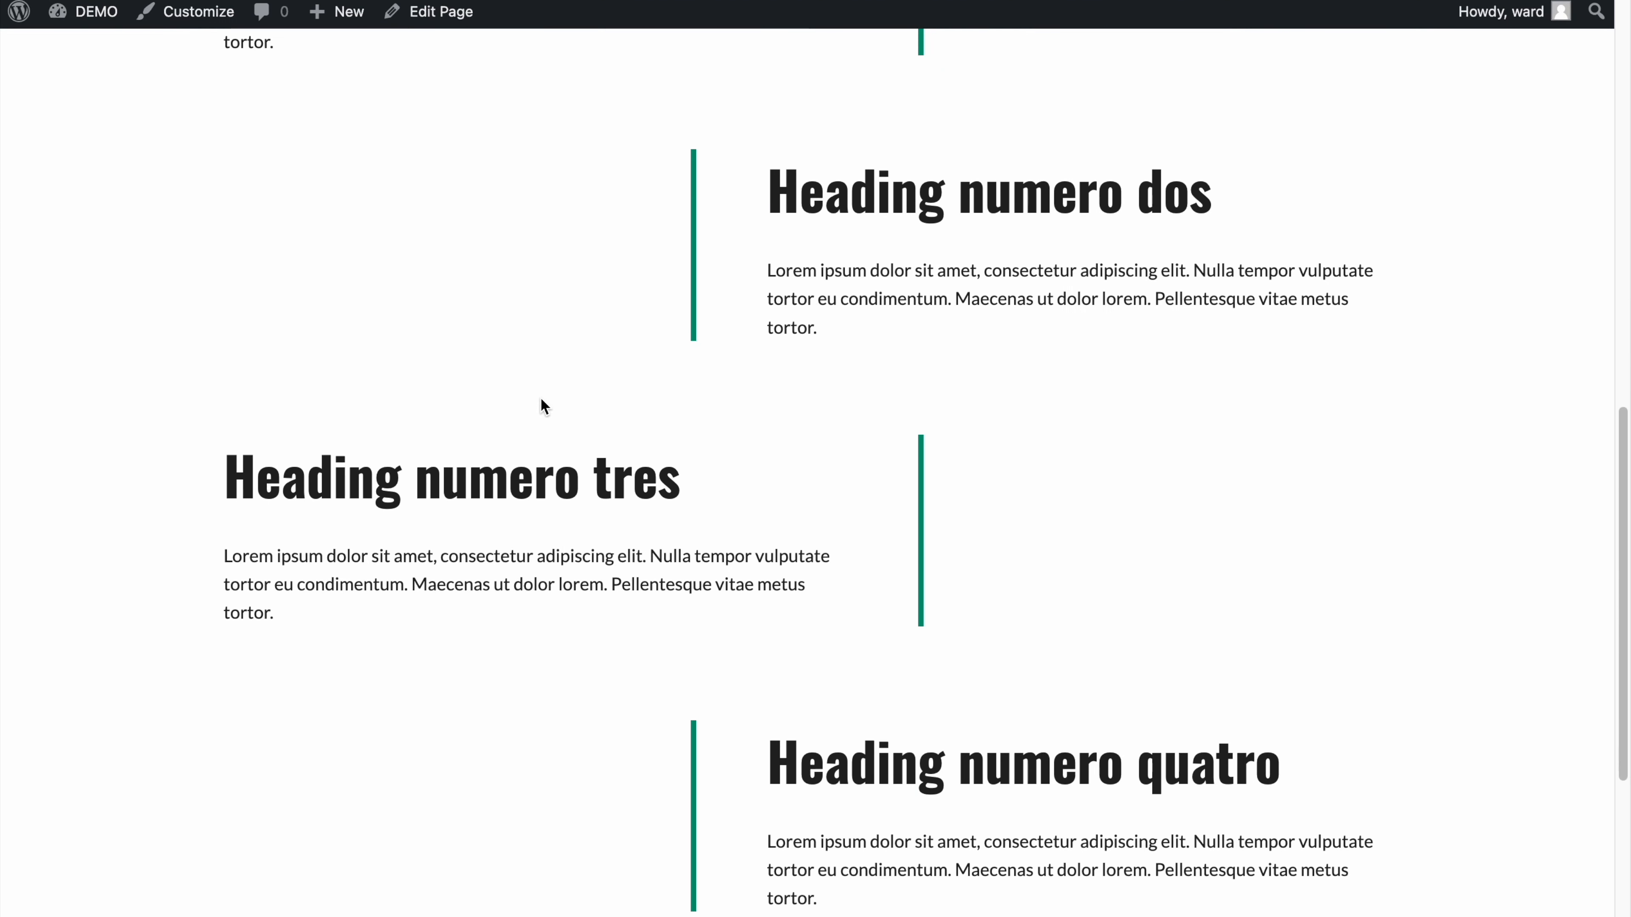
pyautogui.scroll(3, 506, 317)
pyautogui.scroll(1, 289, 160)
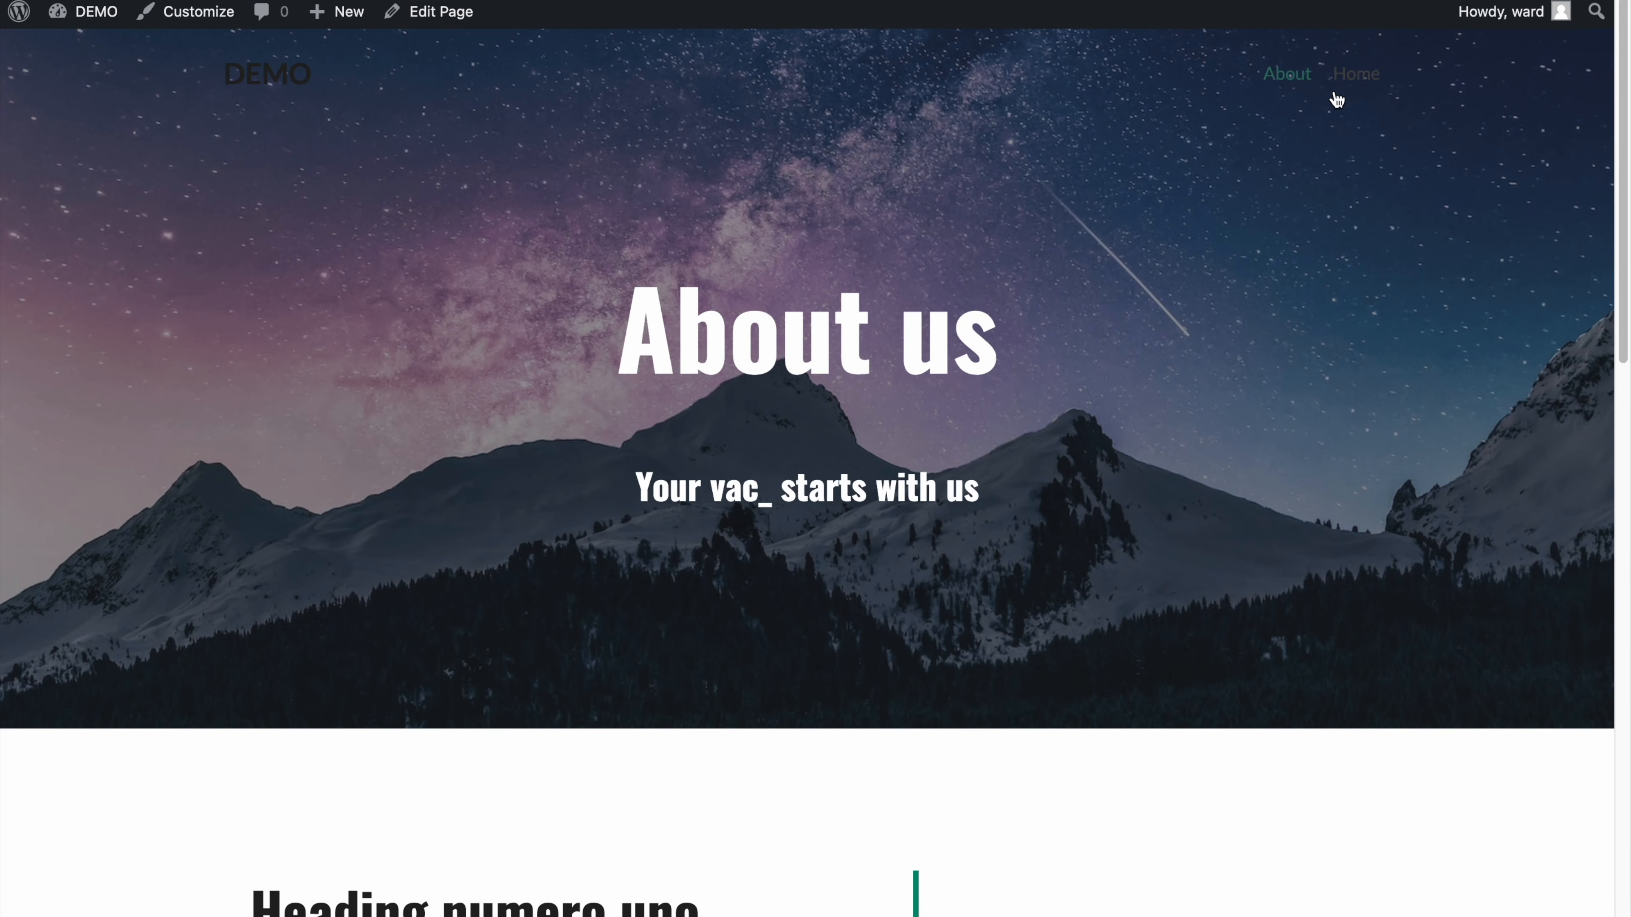
# Step: Open the live Home page and review its sections down to the "Subscribe for the latest updates" form
pyautogui.click(1361, 67)
pyautogui.scroll(-15, 1030, 280)
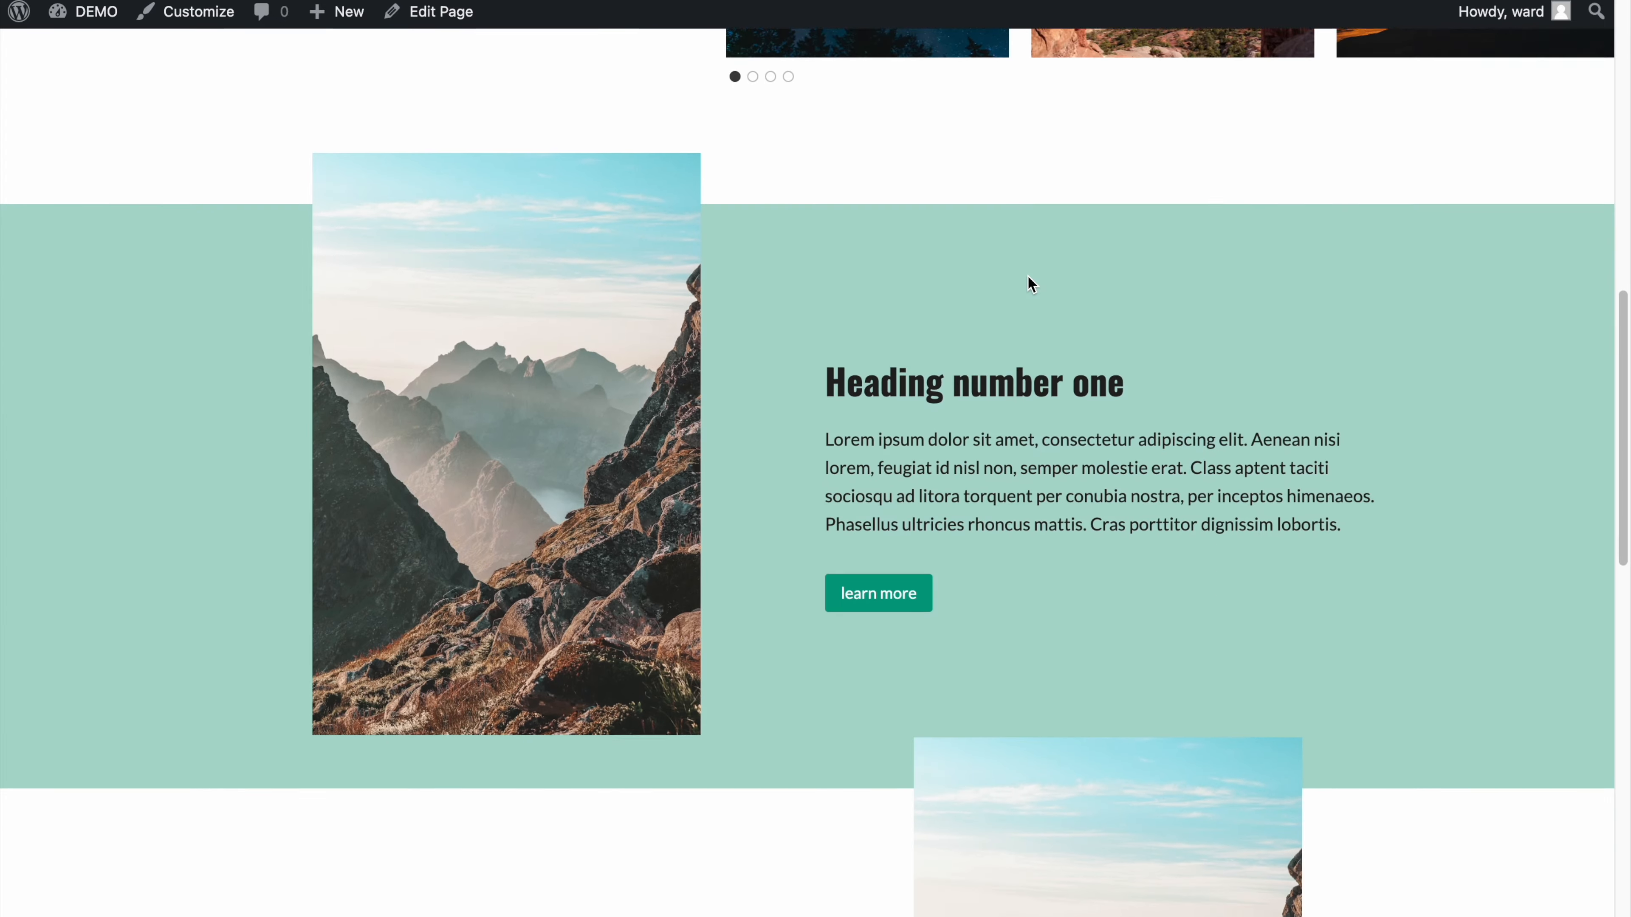
pyautogui.scroll(-5, 1030, 282)
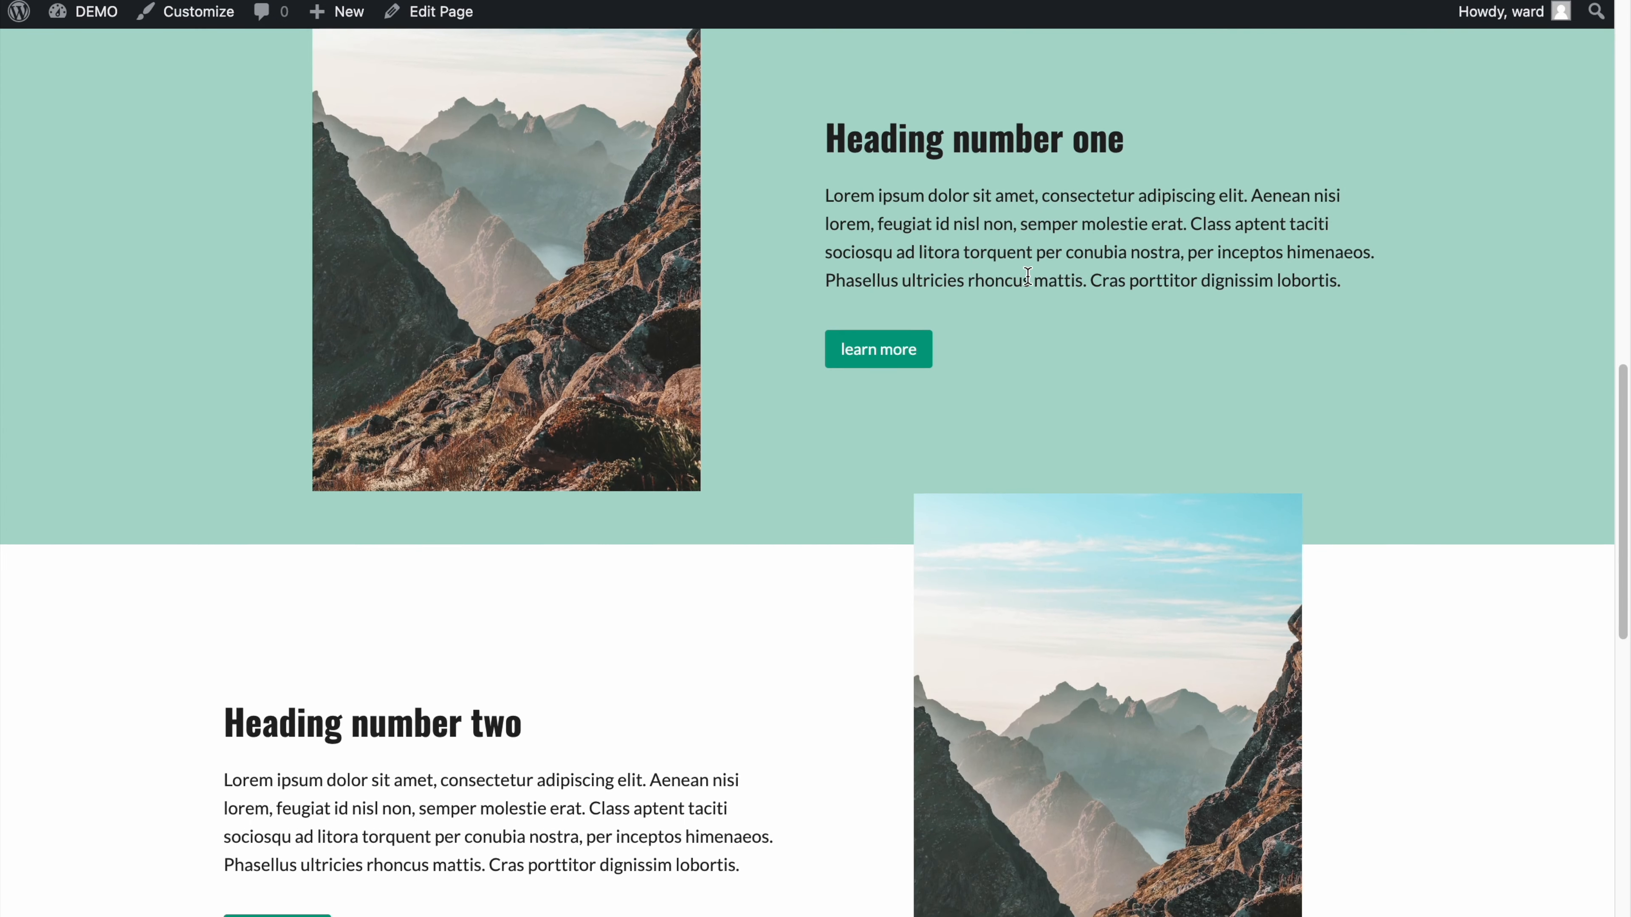
pyautogui.scroll(-9, 1030, 284)
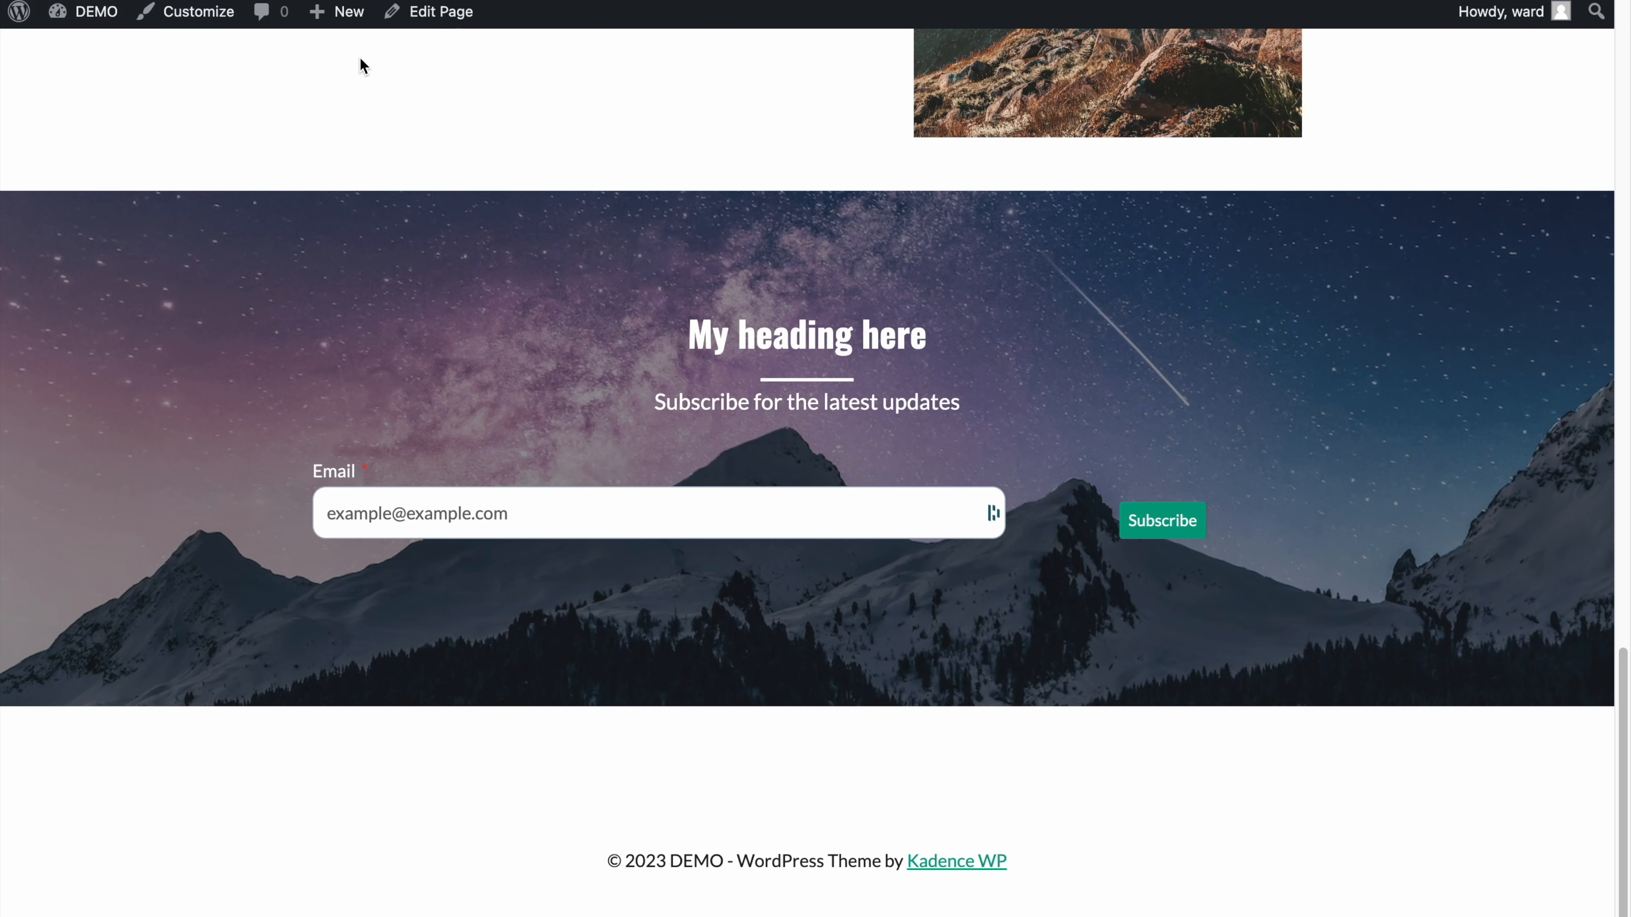
# Step: Open the Home page for editing and copy the row layout block holding the "Subscribe for the latest updates" form
pyautogui.click(452, 19)
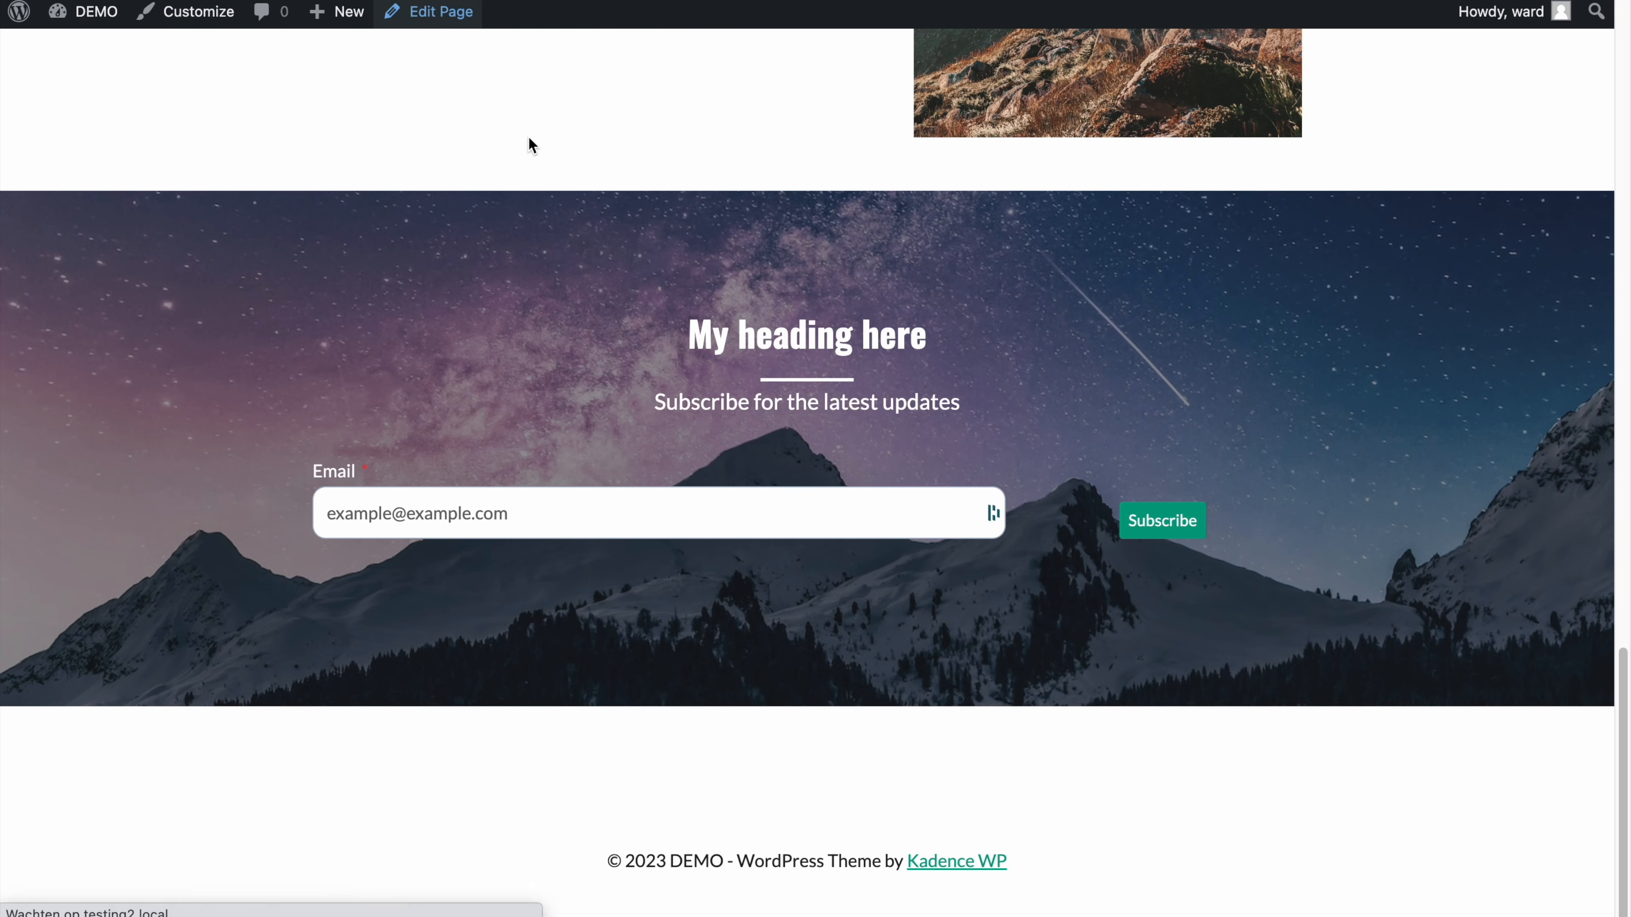
pyautogui.scroll(-15, 553, 348)
pyautogui.scroll(5, 553, 348)
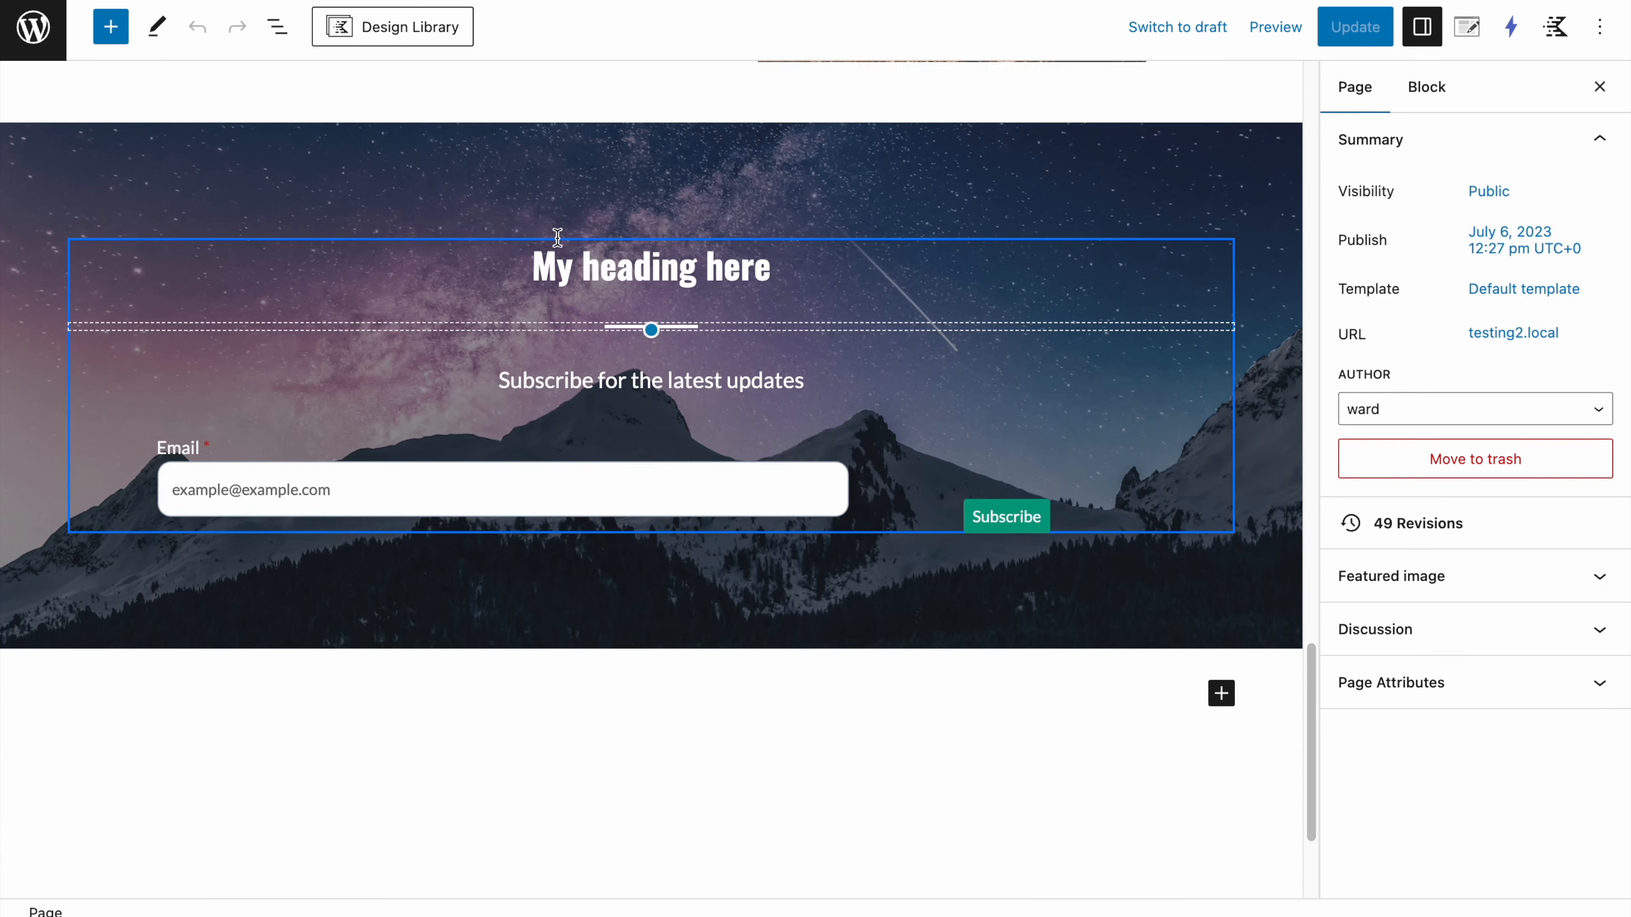
pyautogui.click(556, 321)
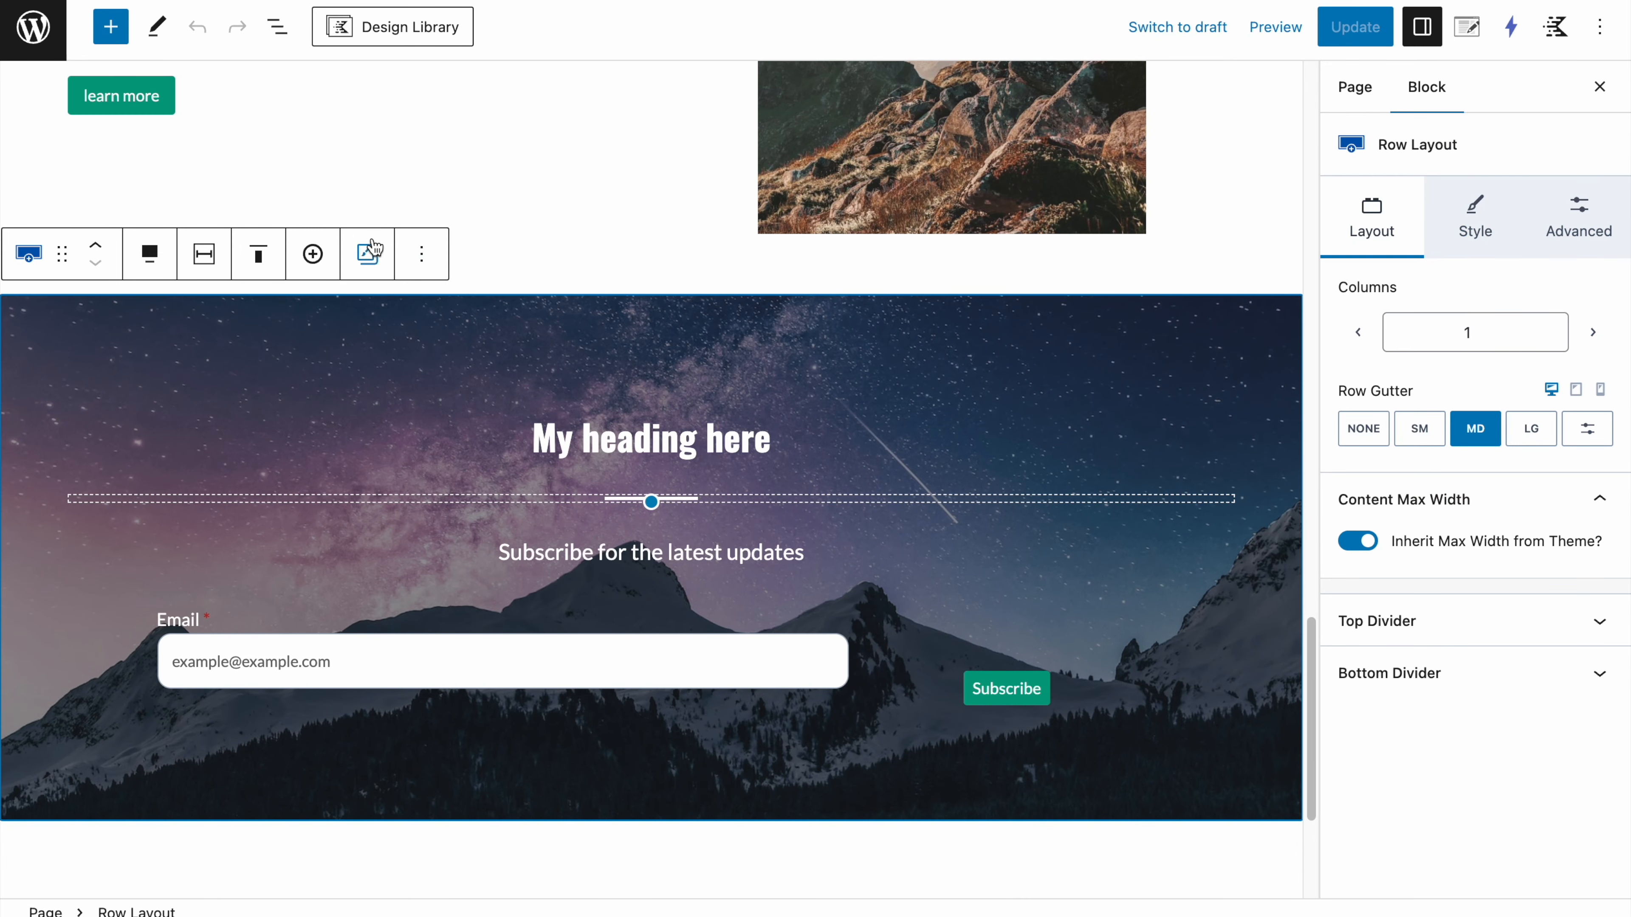
pyautogui.click(418, 255)
pyautogui.click(433, 345)
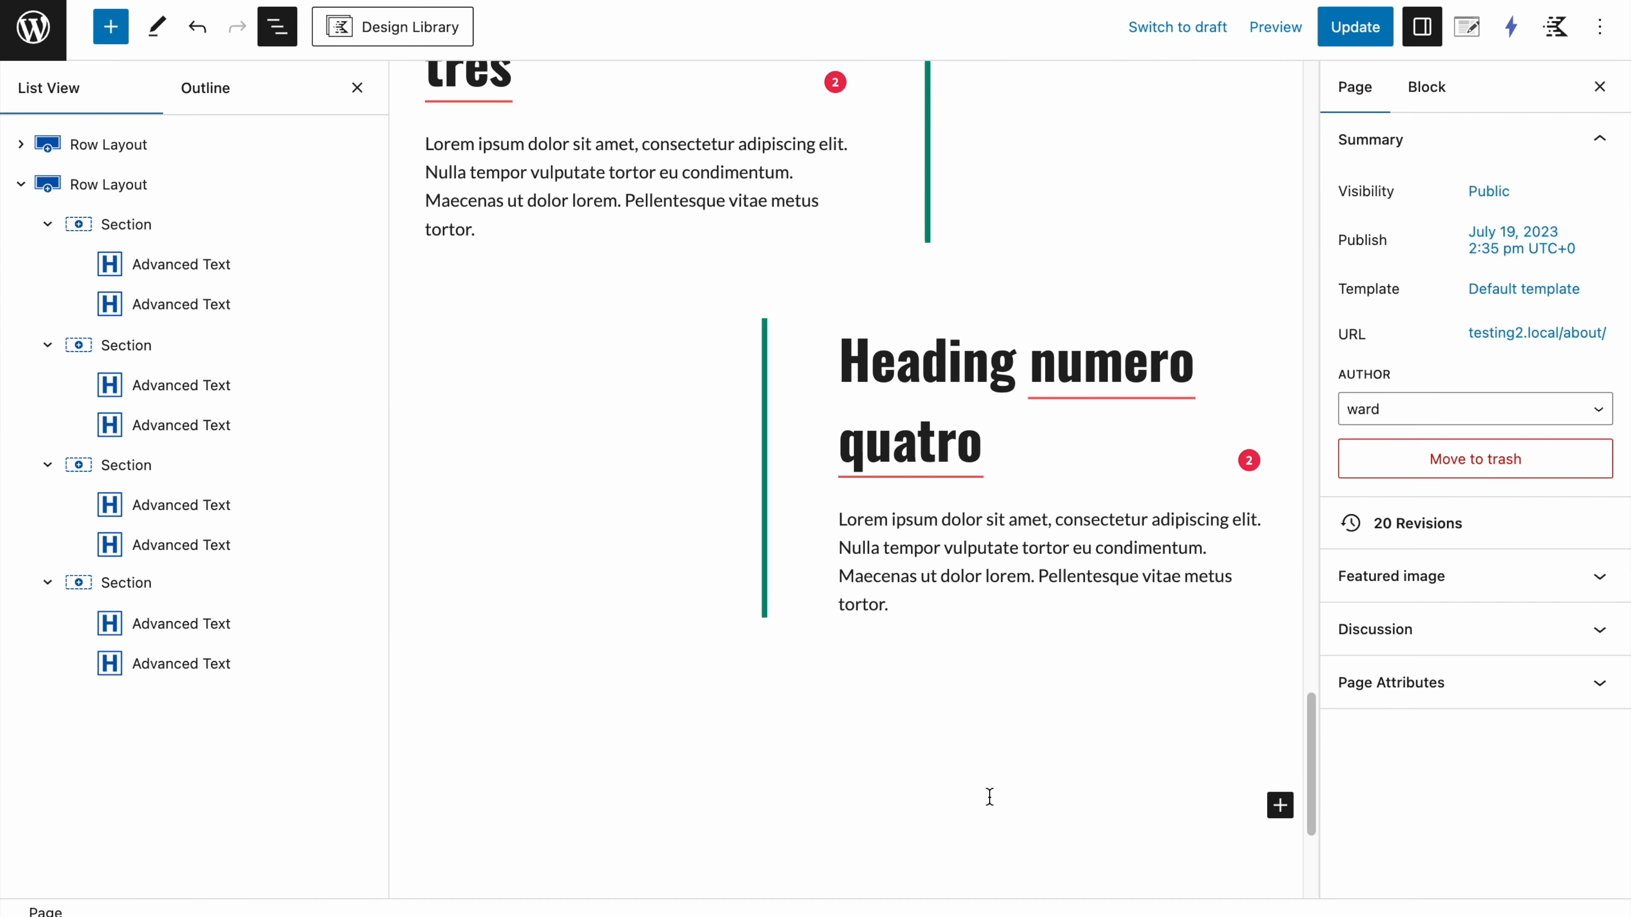
# Step: Paste the copied subscribe row at the end of the About page, below the "Heading numero quatro" section
pyautogui.press('super+v')
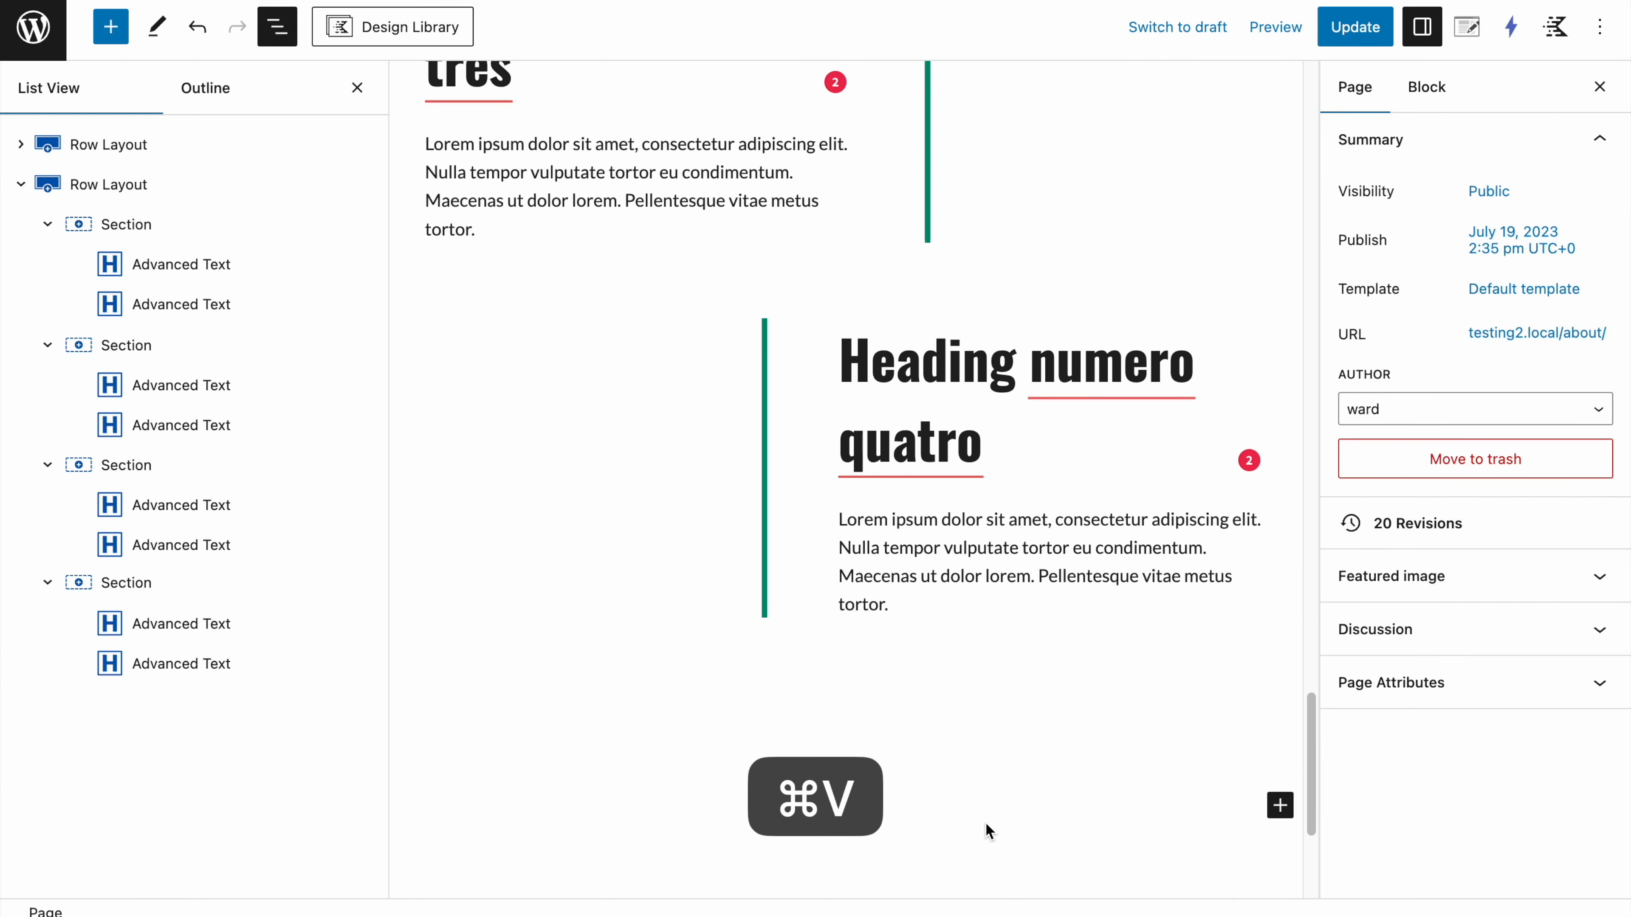
pyautogui.click(962, 802)
pyautogui.press('super+v')
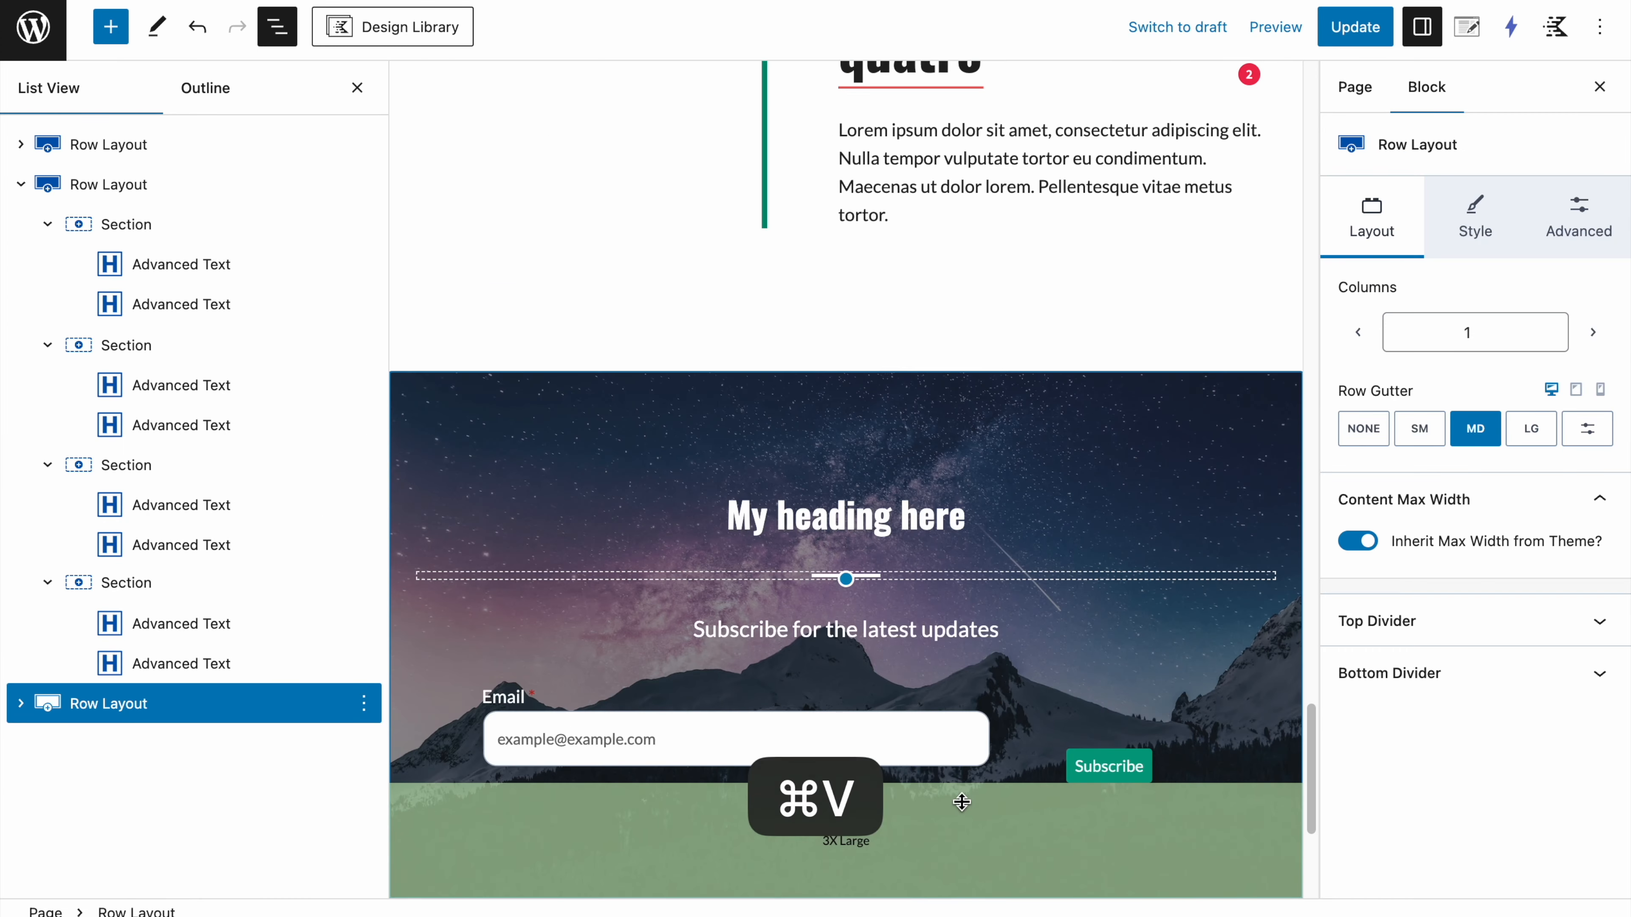
# Step: Reduce the subscribe row's padding to SM at the top and XXS at the bottom, and save the page
pyautogui.moveTo(670, 394); pyautogui.dragTo(647, 335)
pyautogui.moveTo(798, 816); pyautogui.dragTo(784, 701)
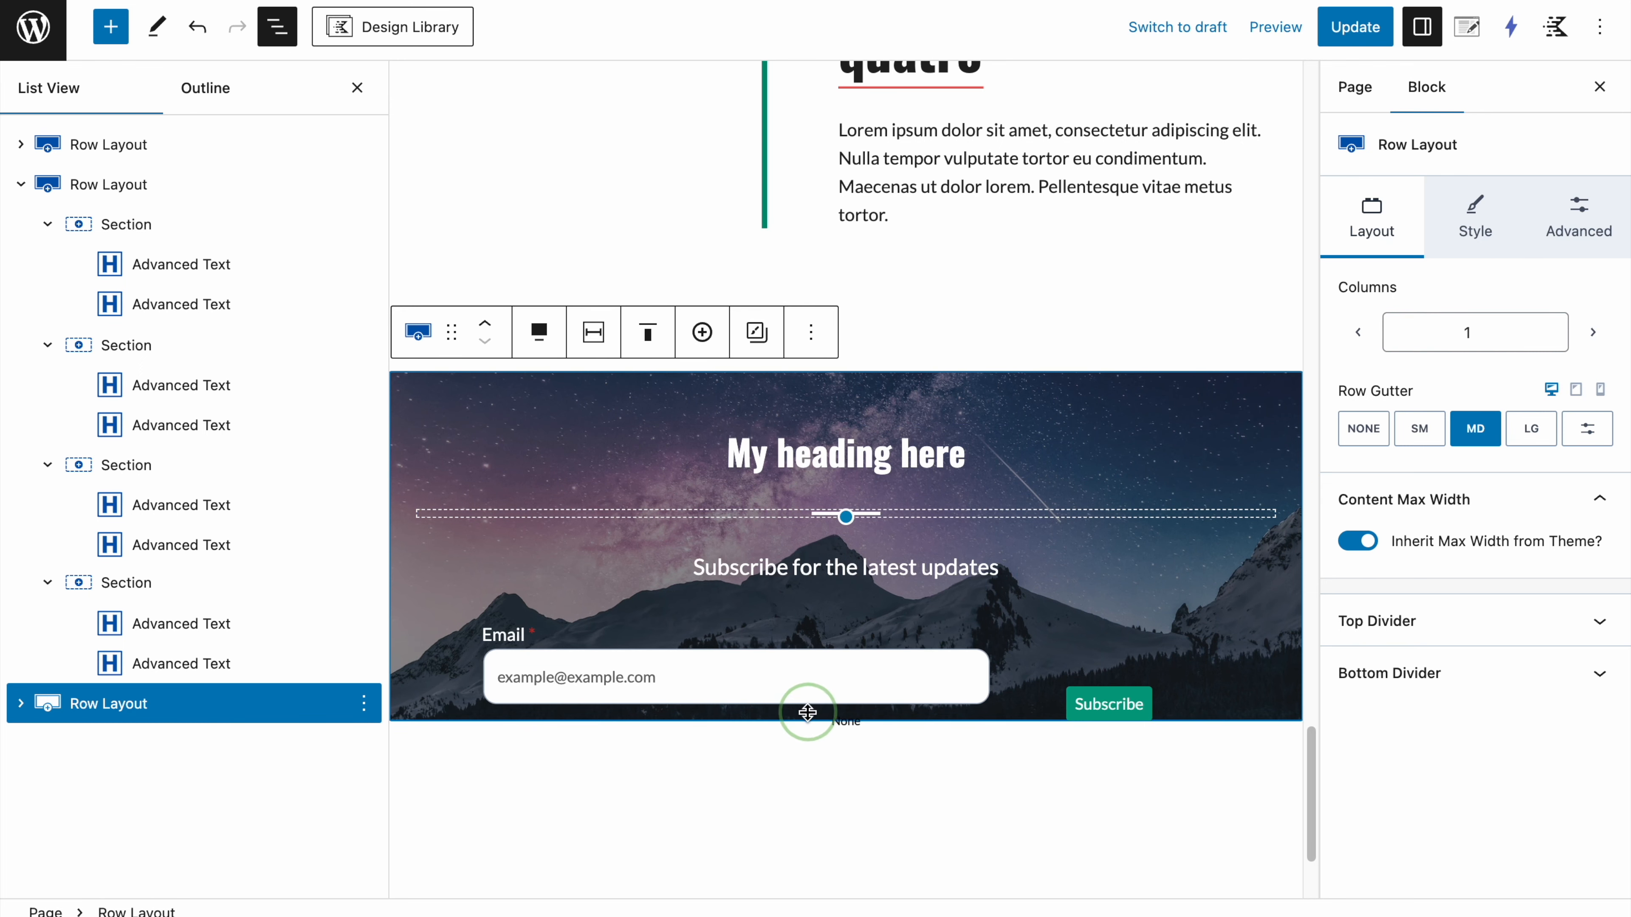
pyautogui.moveTo(772, 375)
pyautogui.mouseDown()
pyautogui.moveTo(771, 405)
pyautogui.moveTo(767, 352)
pyautogui.mouseUp()
pyautogui.moveTo(846, 386); pyautogui.dragTo(847, 395)
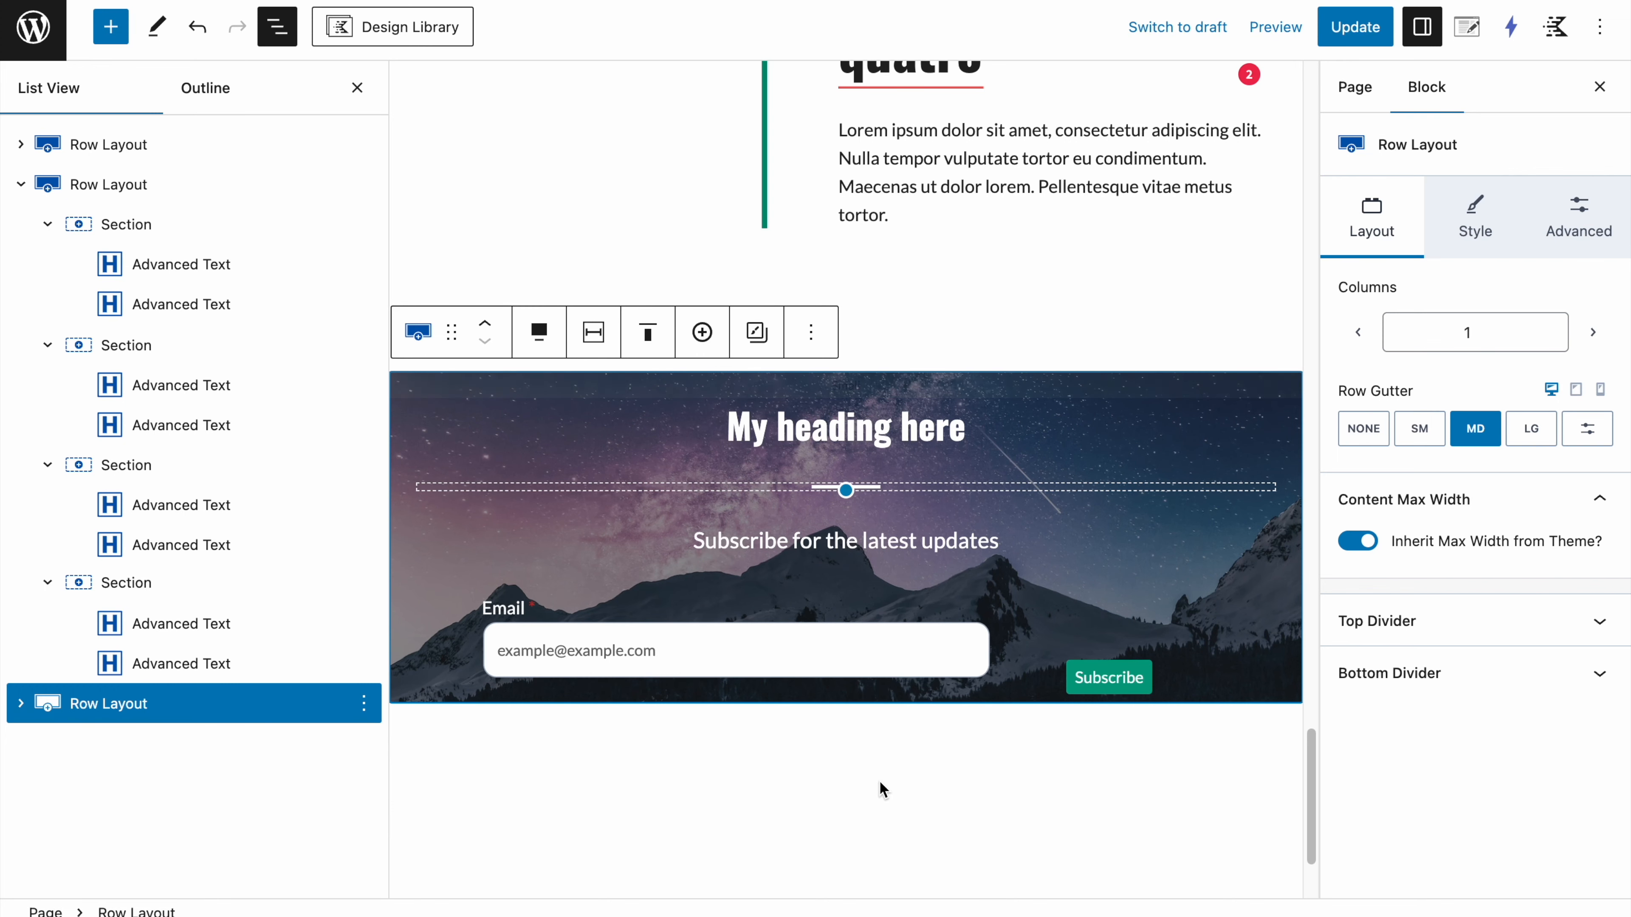
pyautogui.click(1379, 28)
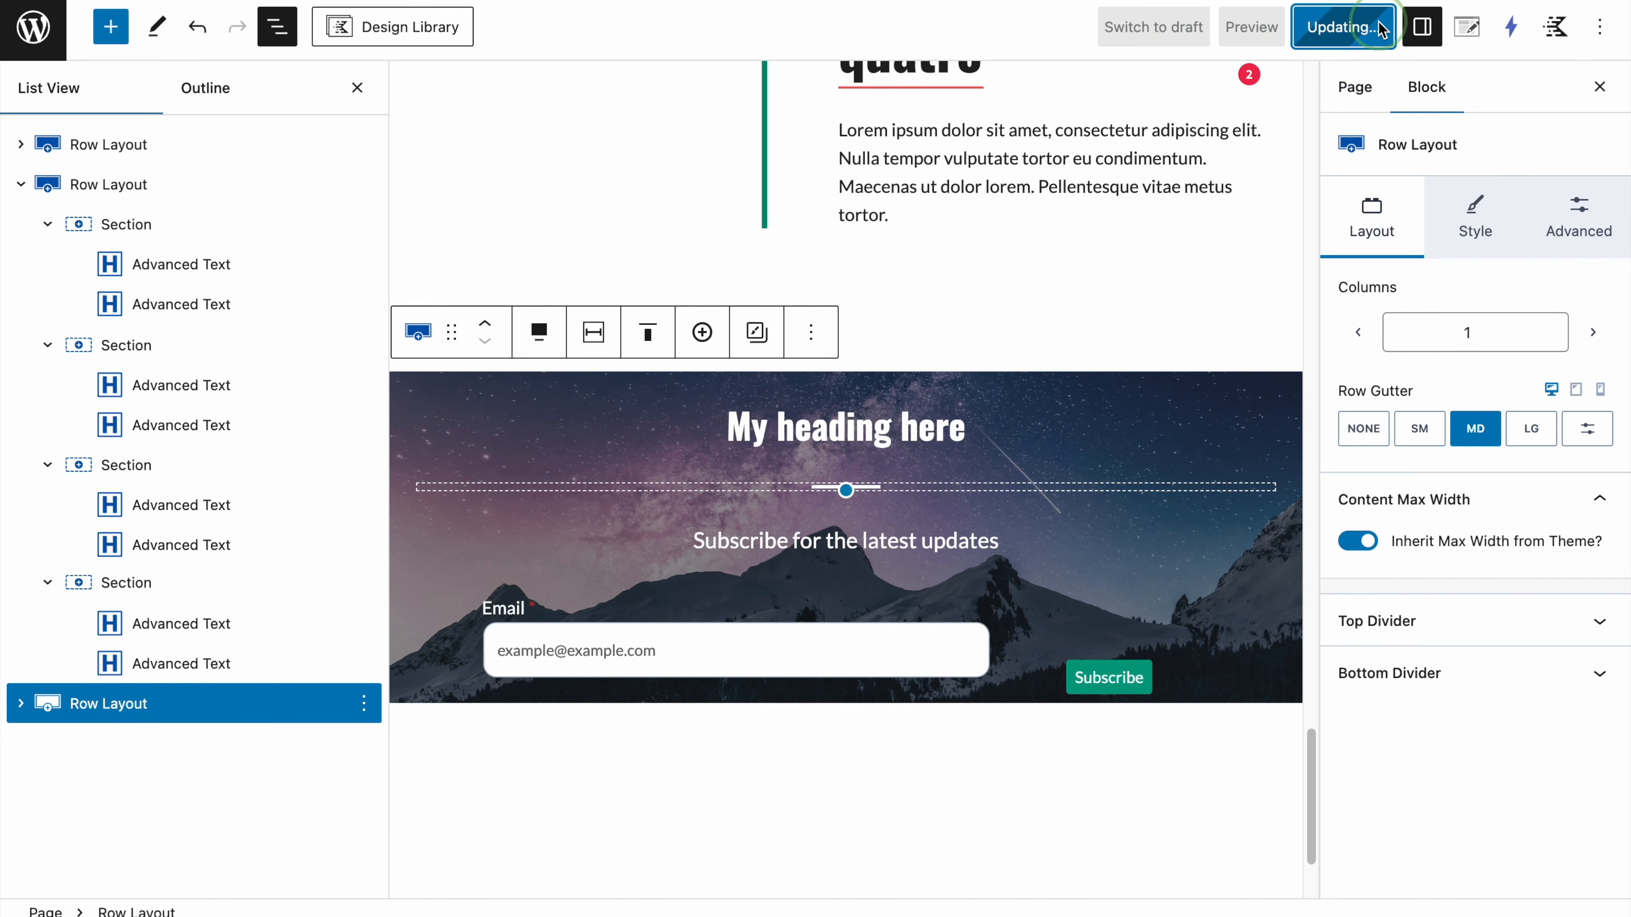
# Step: Set the subscribe row's top padding to XXS and save the page
pyautogui.click(1564, 218)
pyautogui.click(1344, 338)
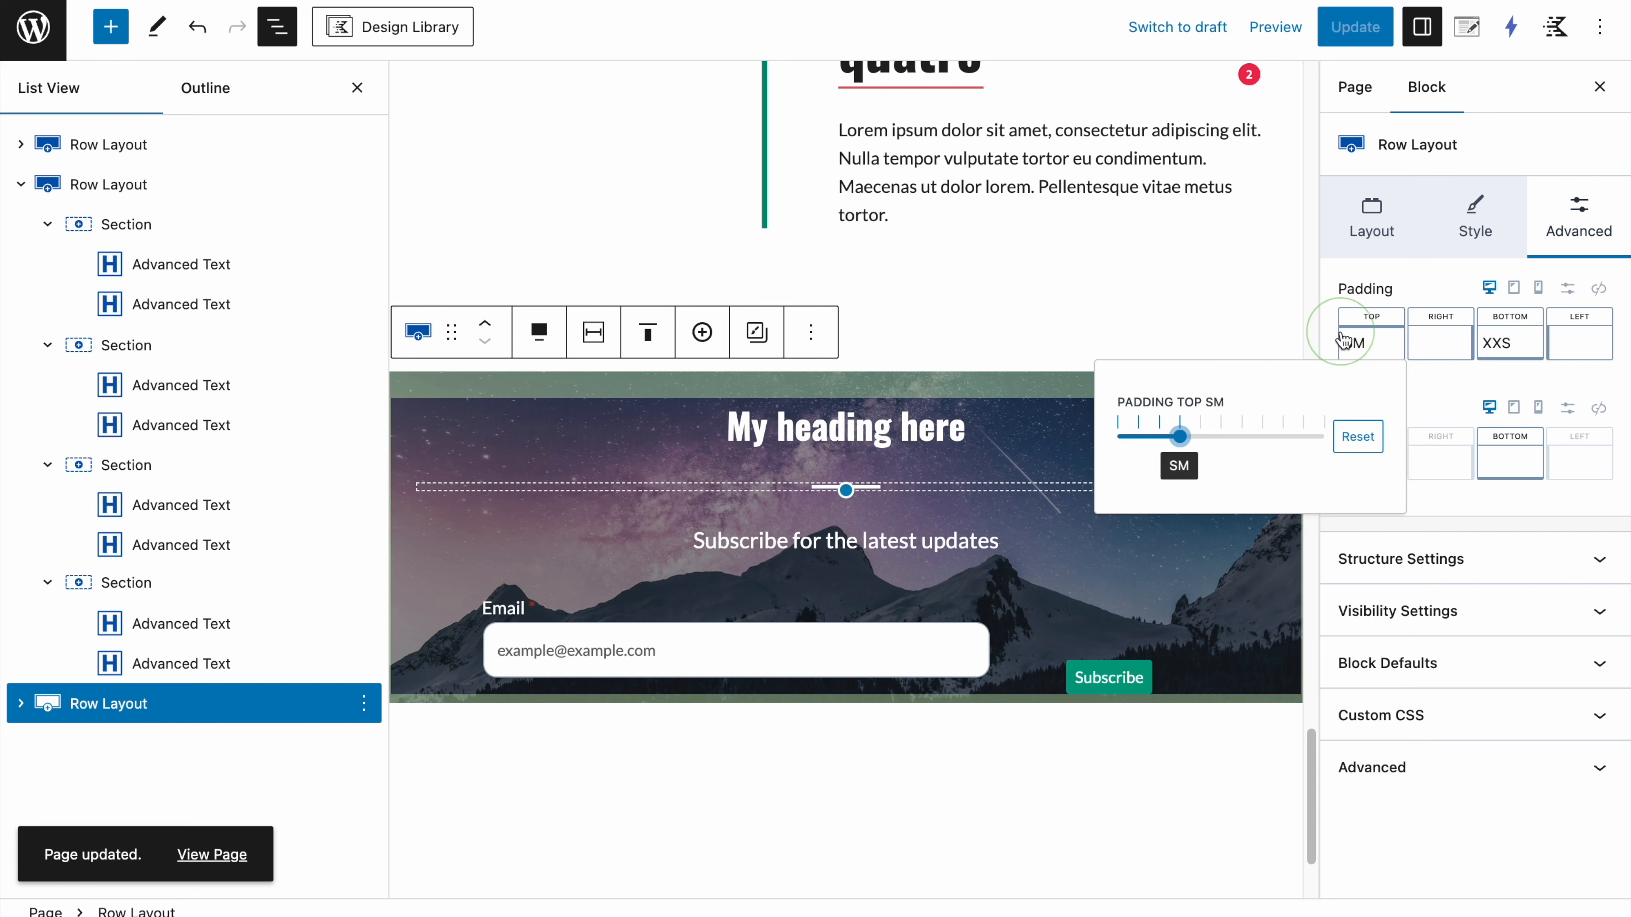
pyautogui.moveTo(1187, 432); pyautogui.dragTo(1156, 439)
pyautogui.click(1139, 440)
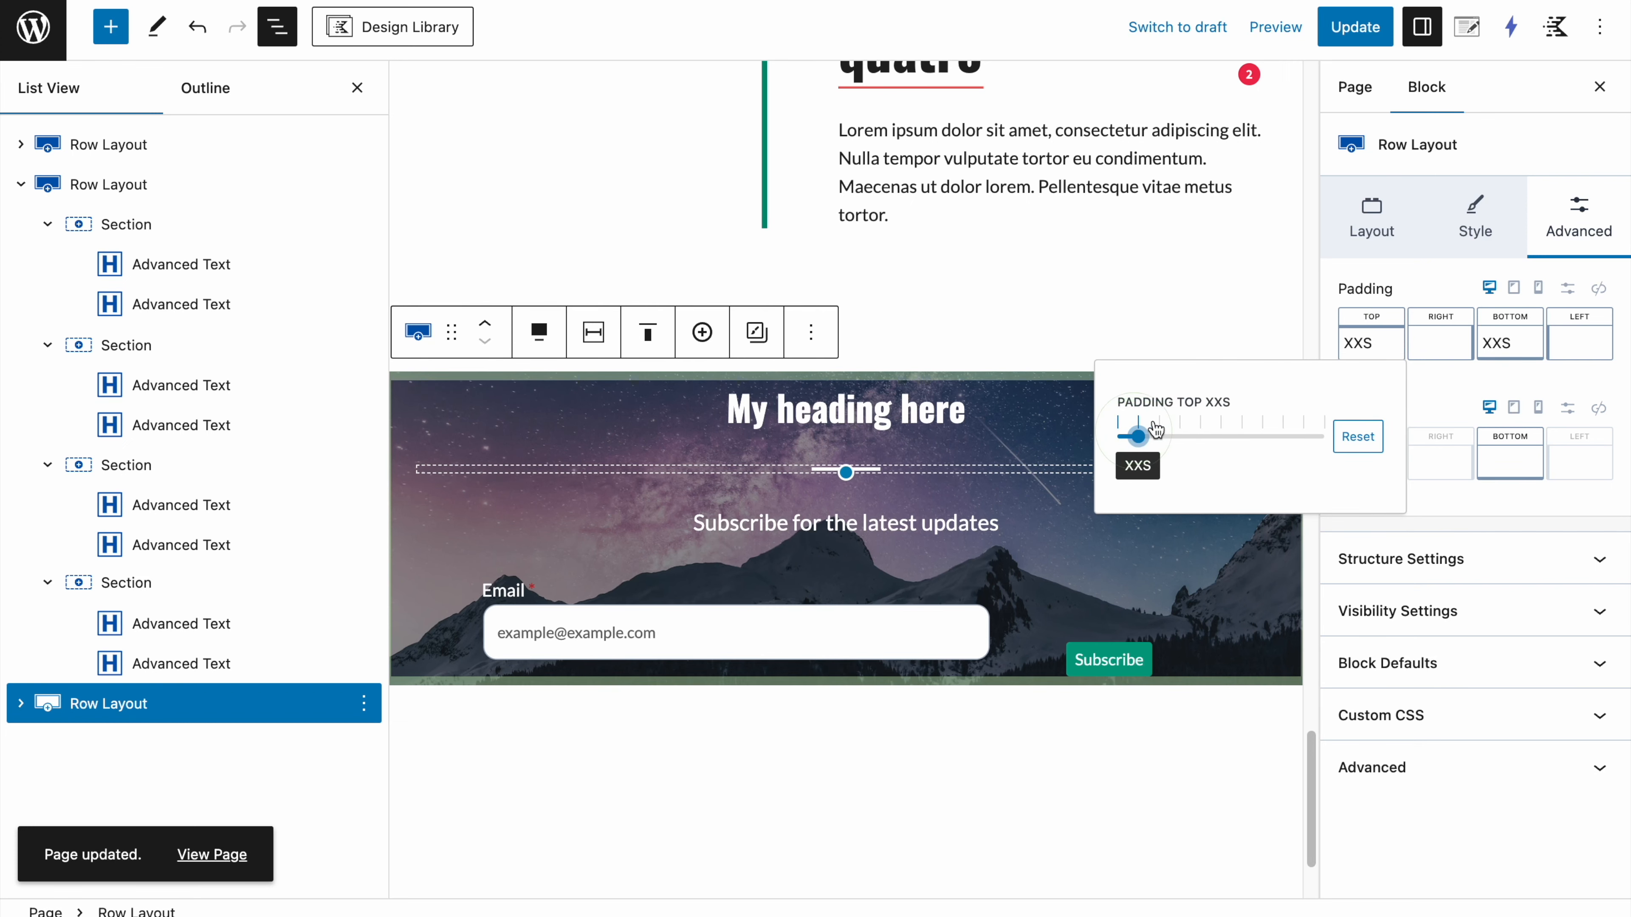
pyautogui.click(1355, 26)
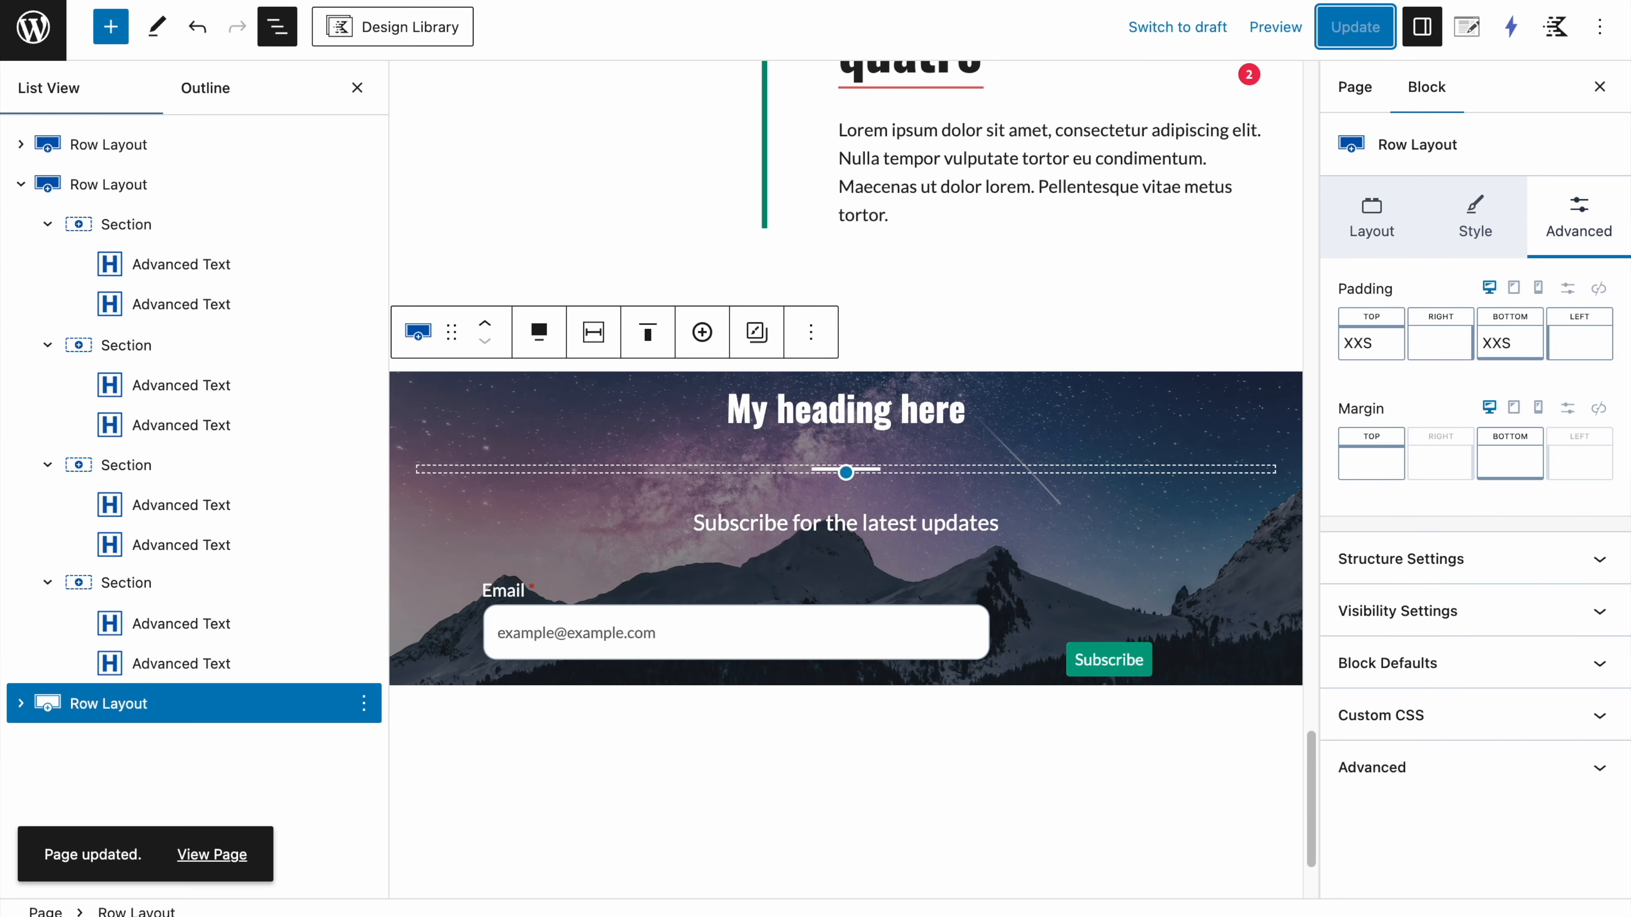
# Step: Open the live About page in a new browser tab and review it down to the subscribe row
pyautogui.rightClick(215, 868)
pyautogui.click(312, 483)
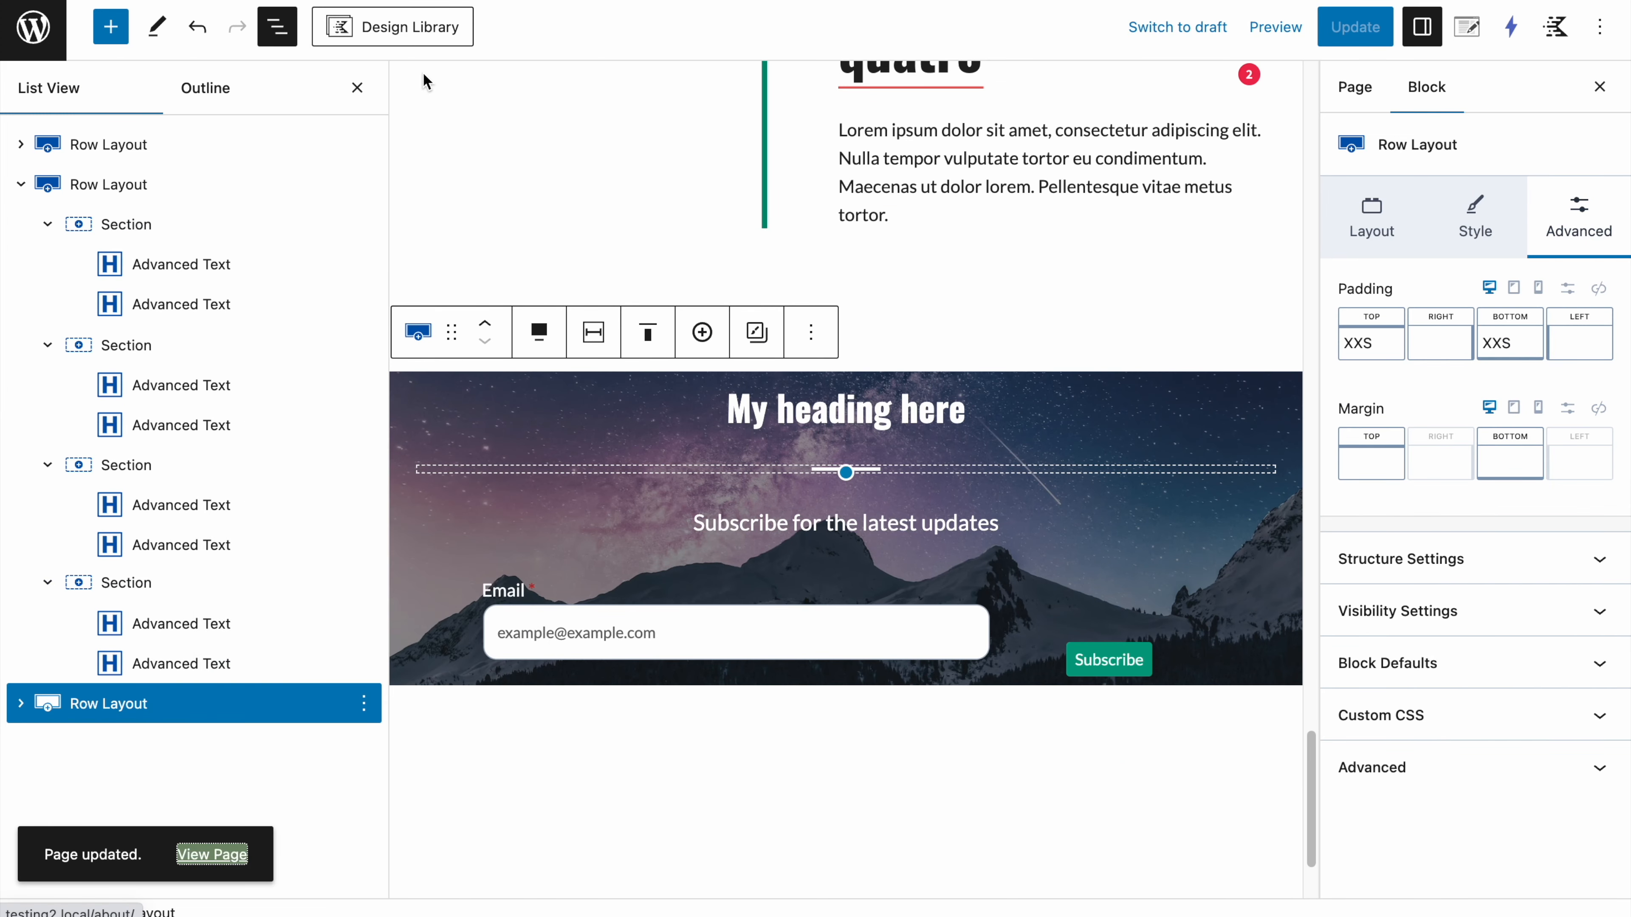
pyautogui.click(411, 1)
pyautogui.scroll(-2, 926, 395)
pyautogui.scroll(-15, 926, 395)
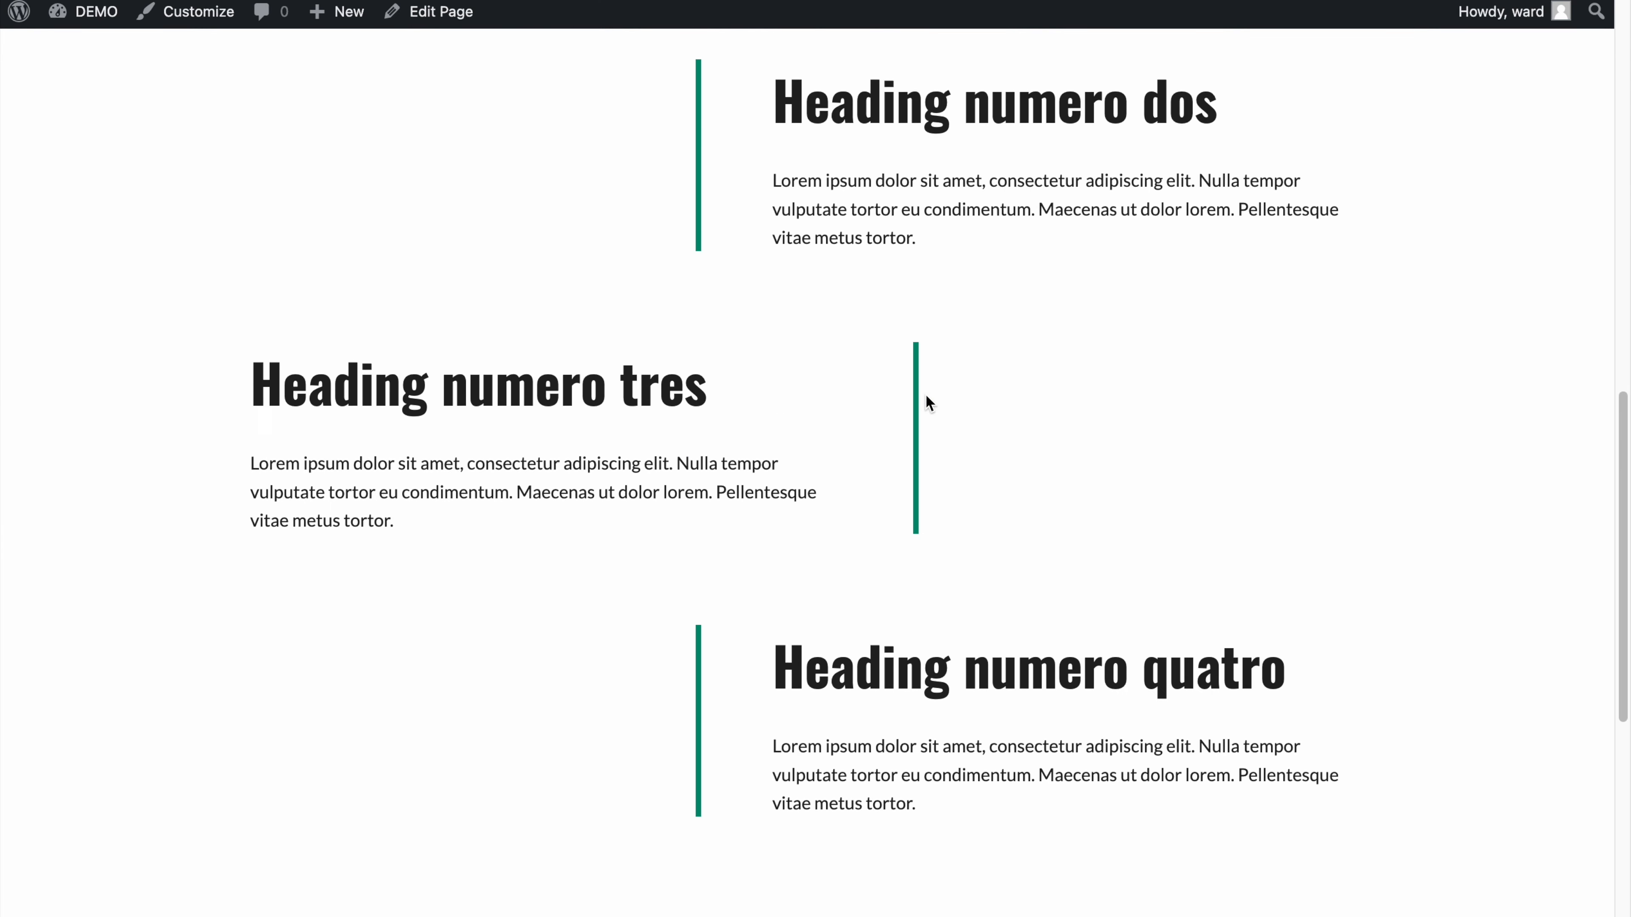
pyautogui.scroll(-9, 927, 401)
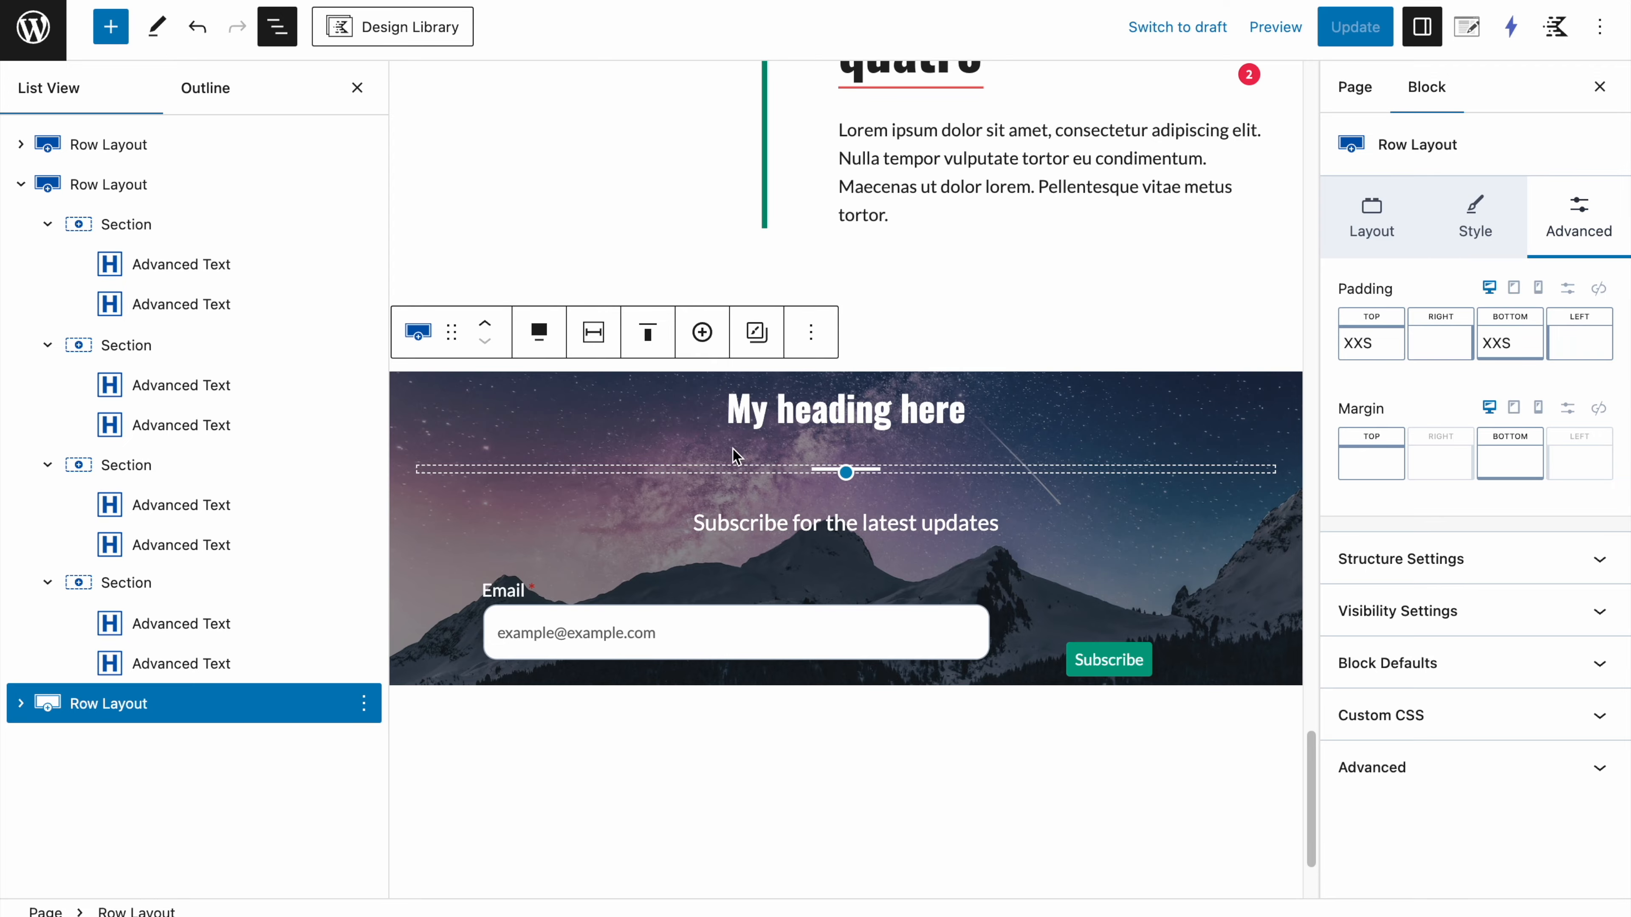
# Step: Close the block list and remove the "My heading here" text block from the subscribe row
pyautogui.click(798, 402)
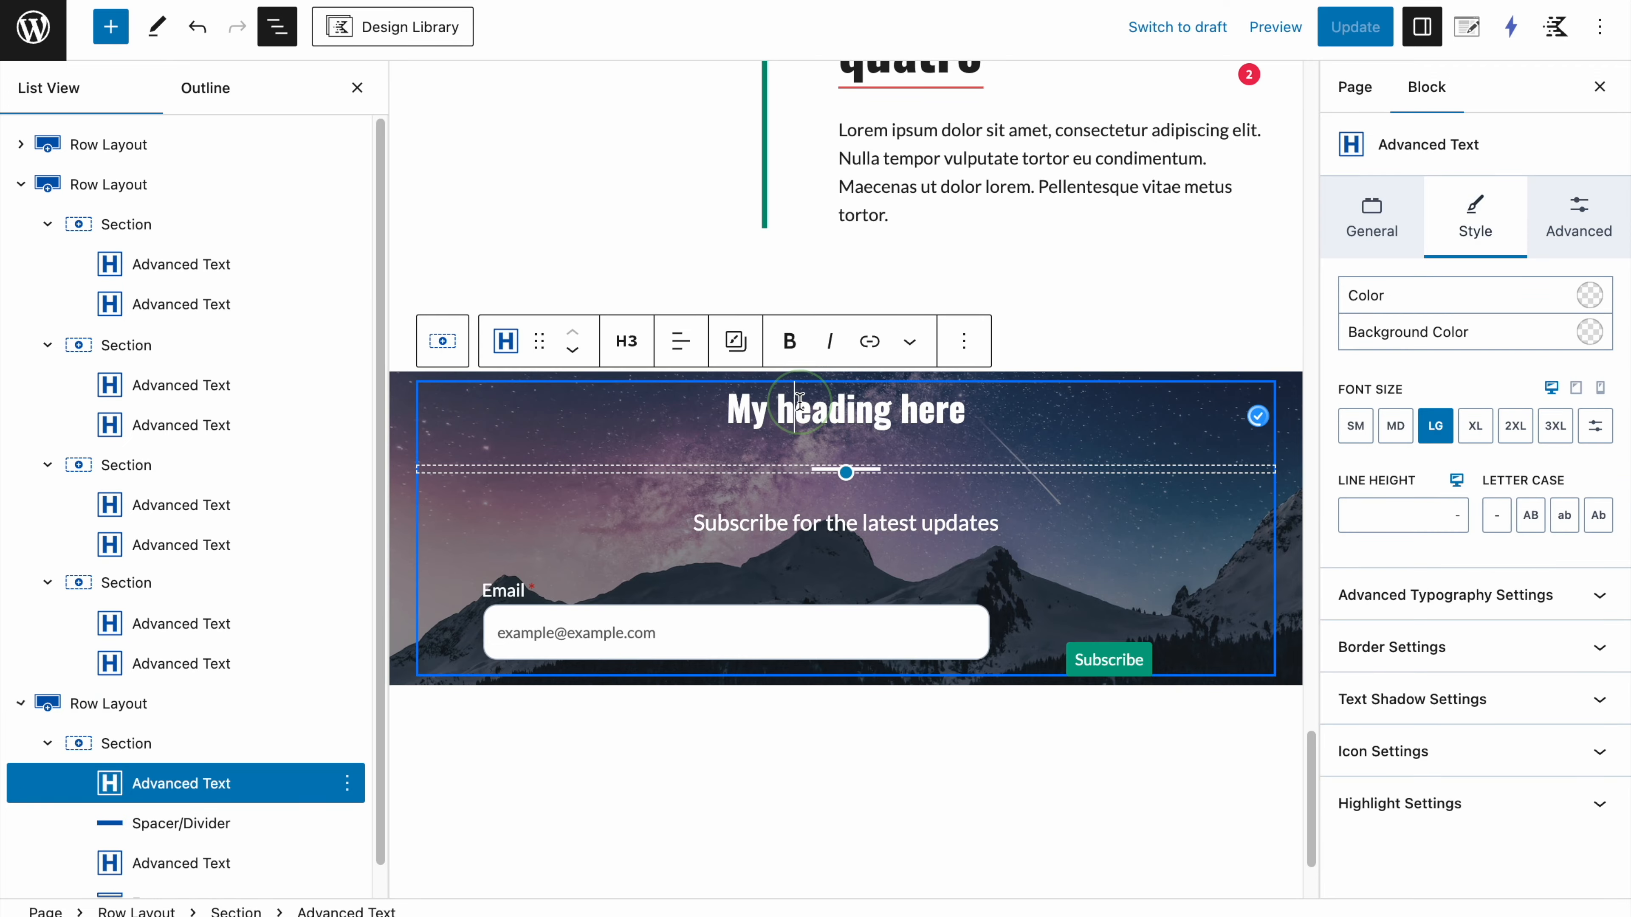
pyautogui.click(963, 341)
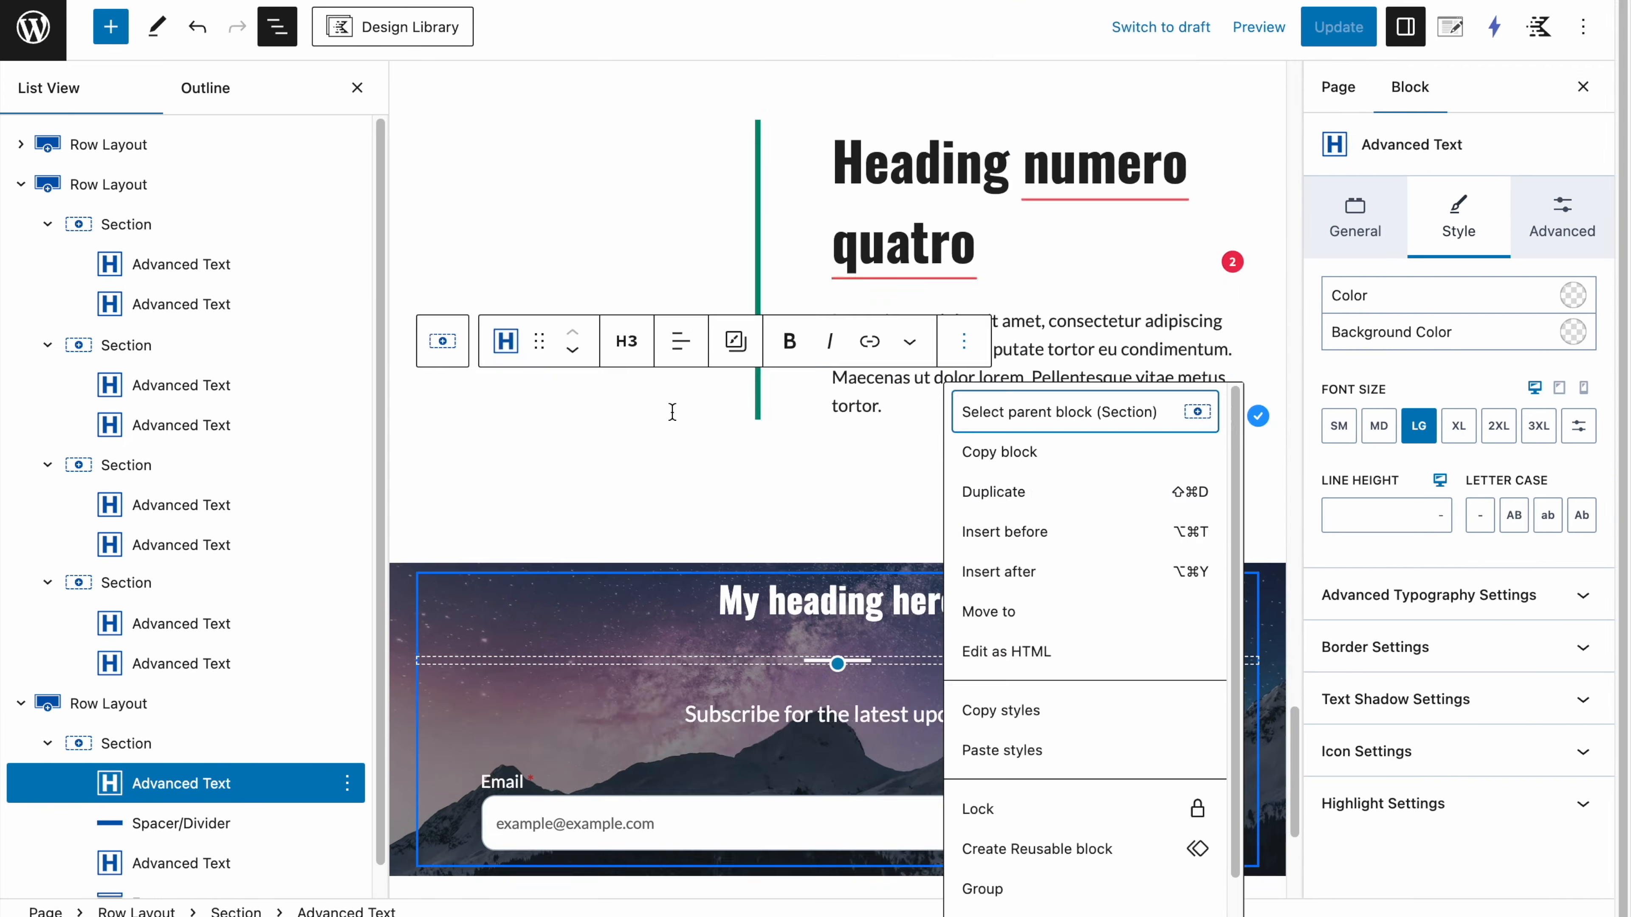
pyautogui.click(532, 266)
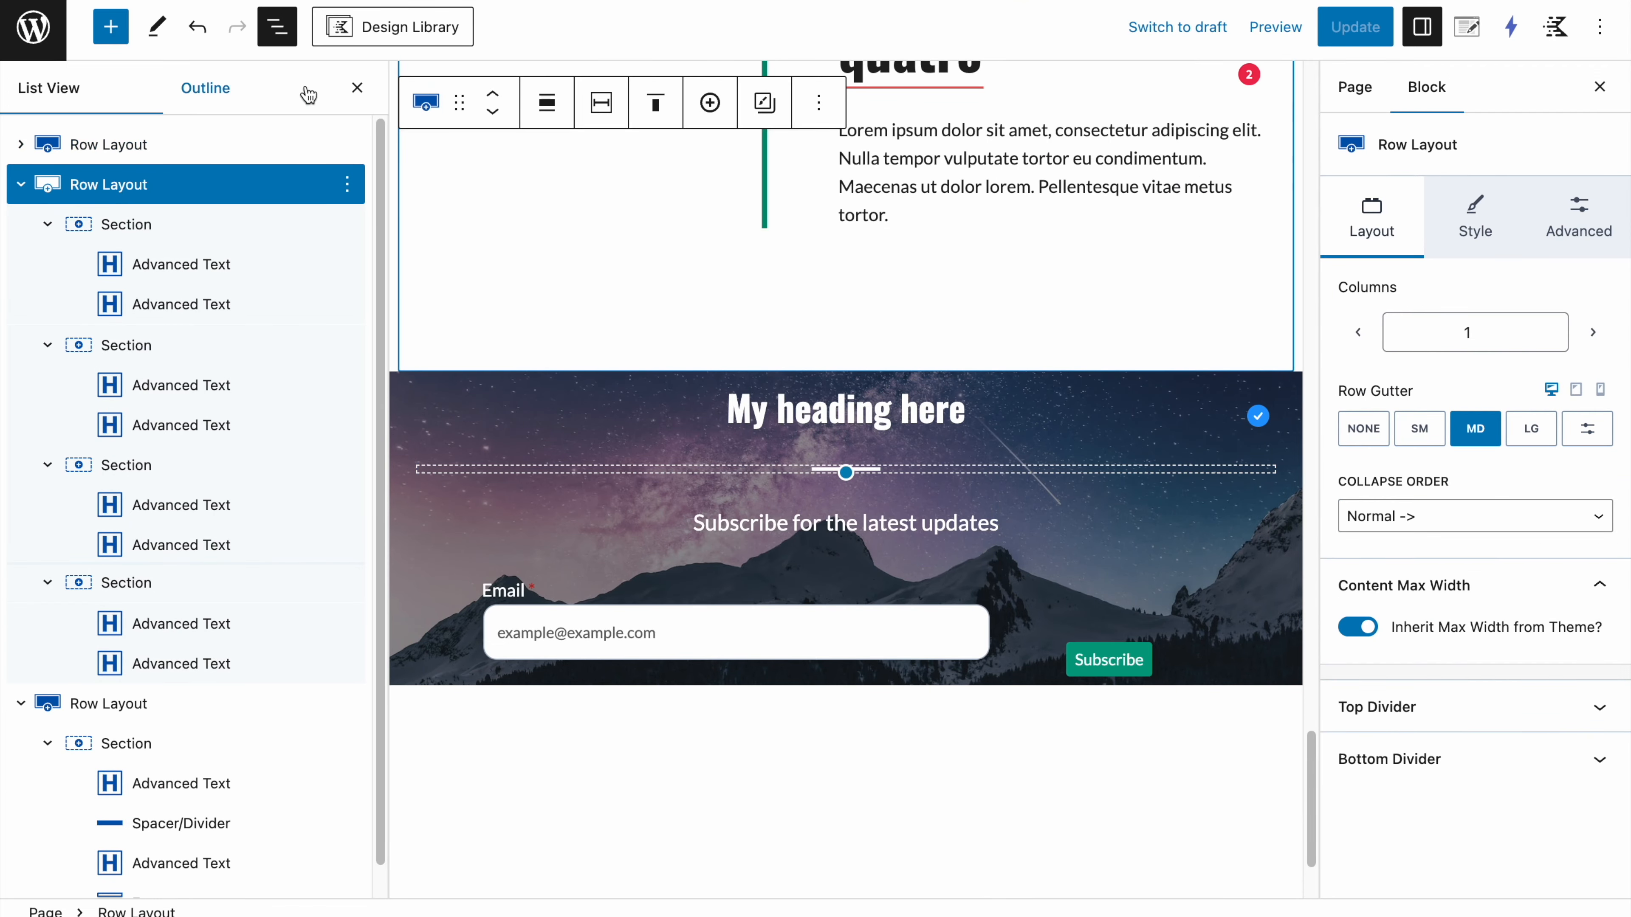
pyautogui.click(357, 88)
pyautogui.click(678, 252)
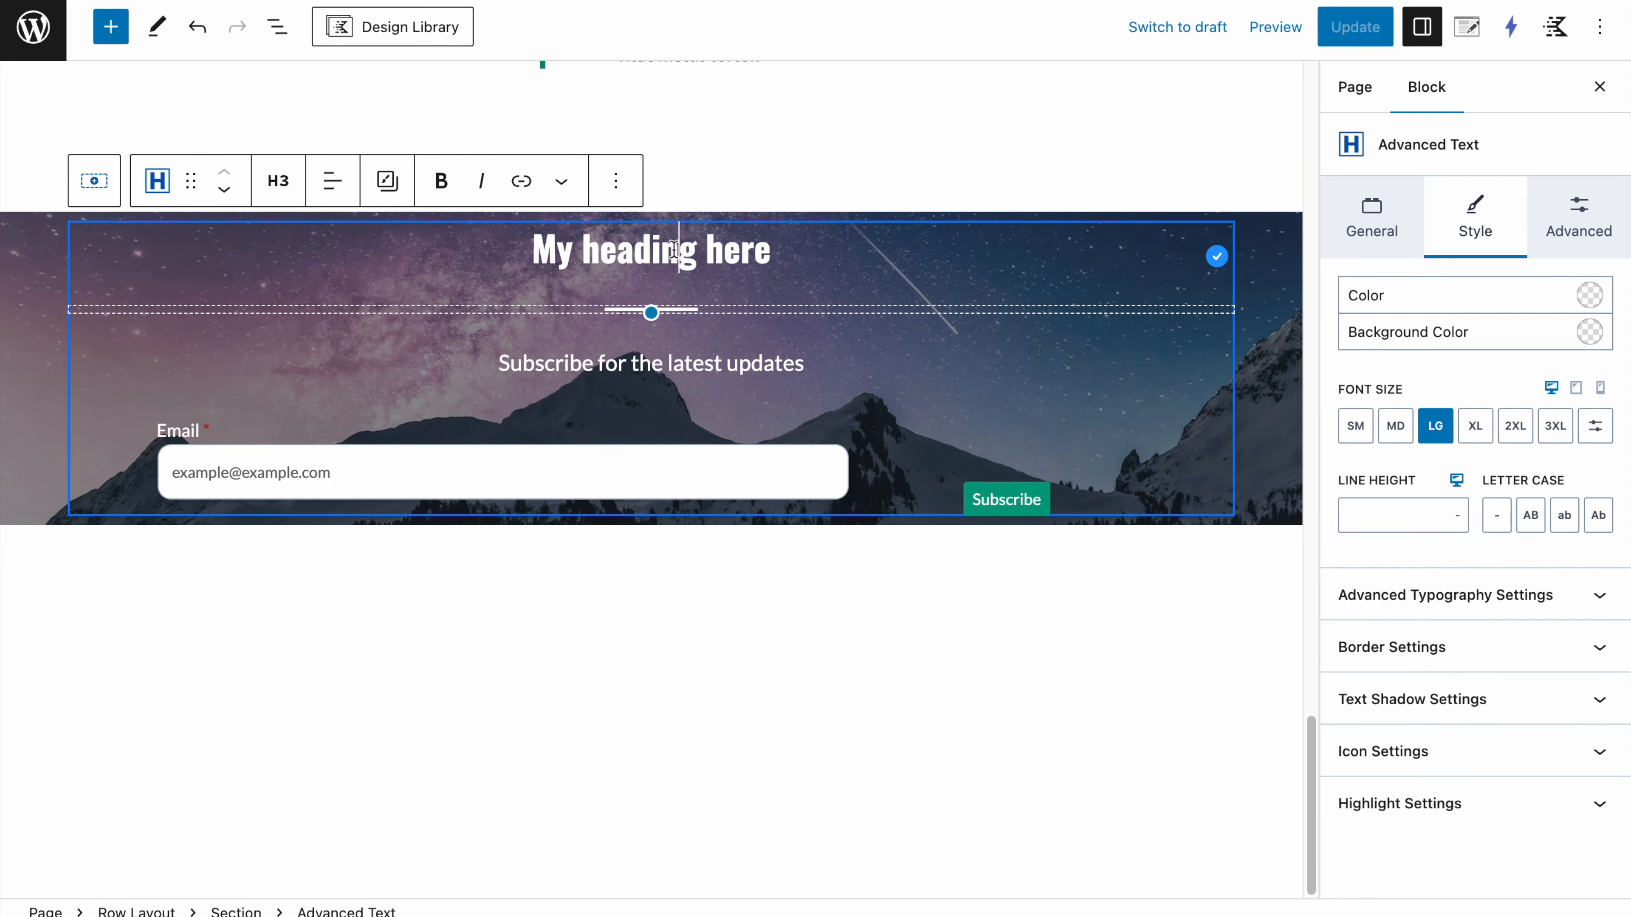
pyautogui.click(613, 183)
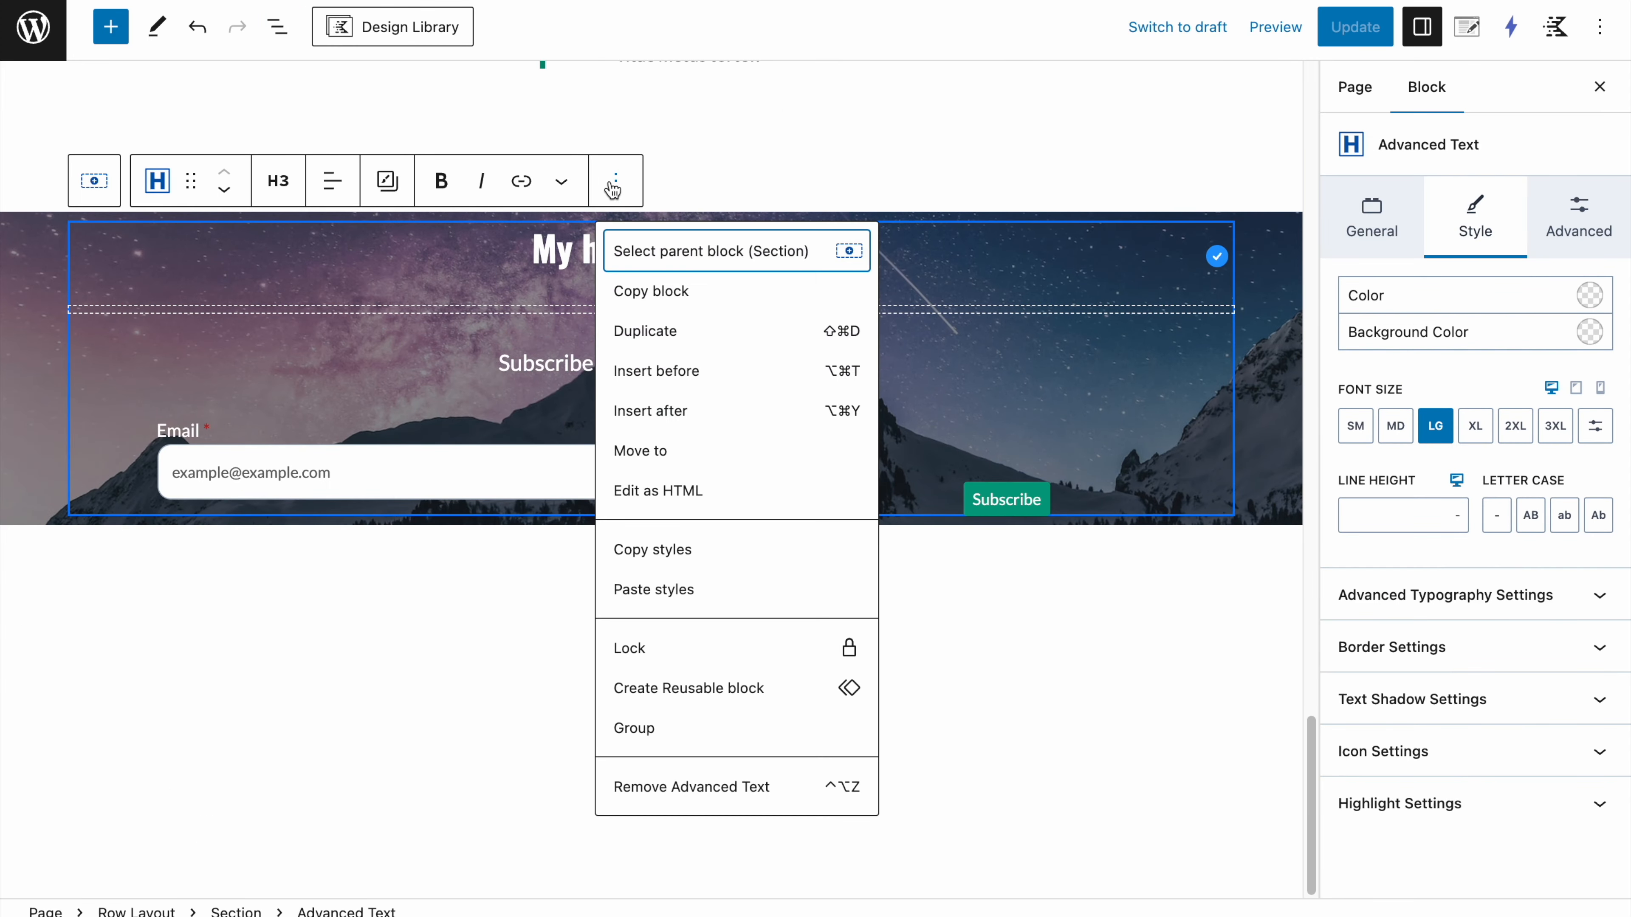
pyautogui.click(725, 782)
# Step: Remove the divider above "Subscribe for the latest updates", then save the page and reload the live About page
pyautogui.click(689, 308)
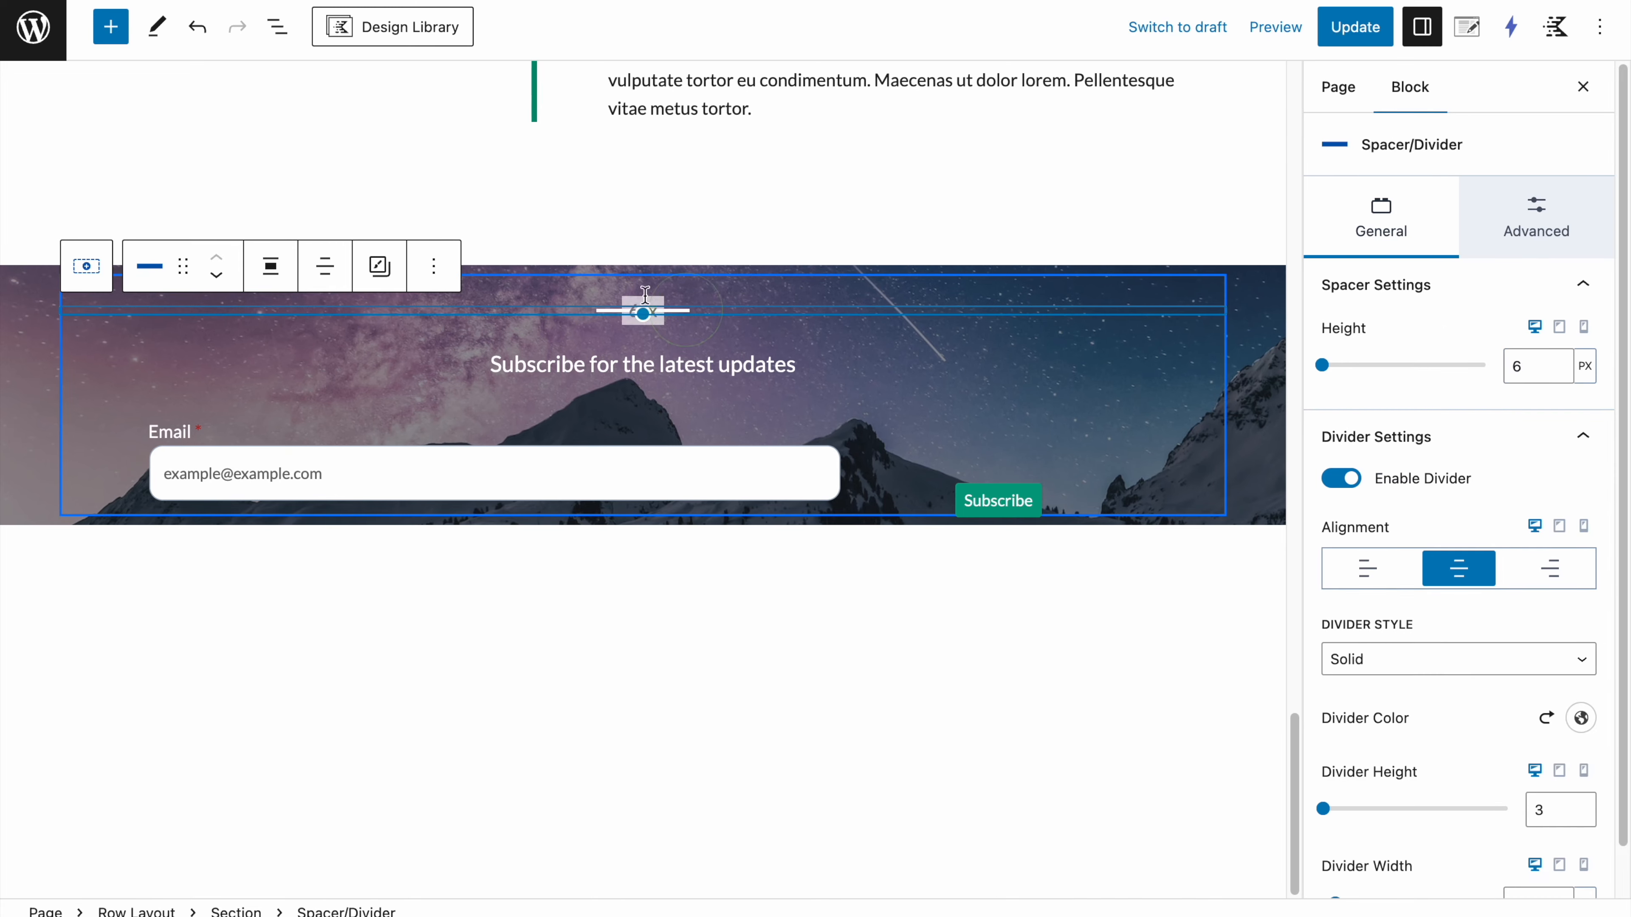
pyautogui.click(427, 283)
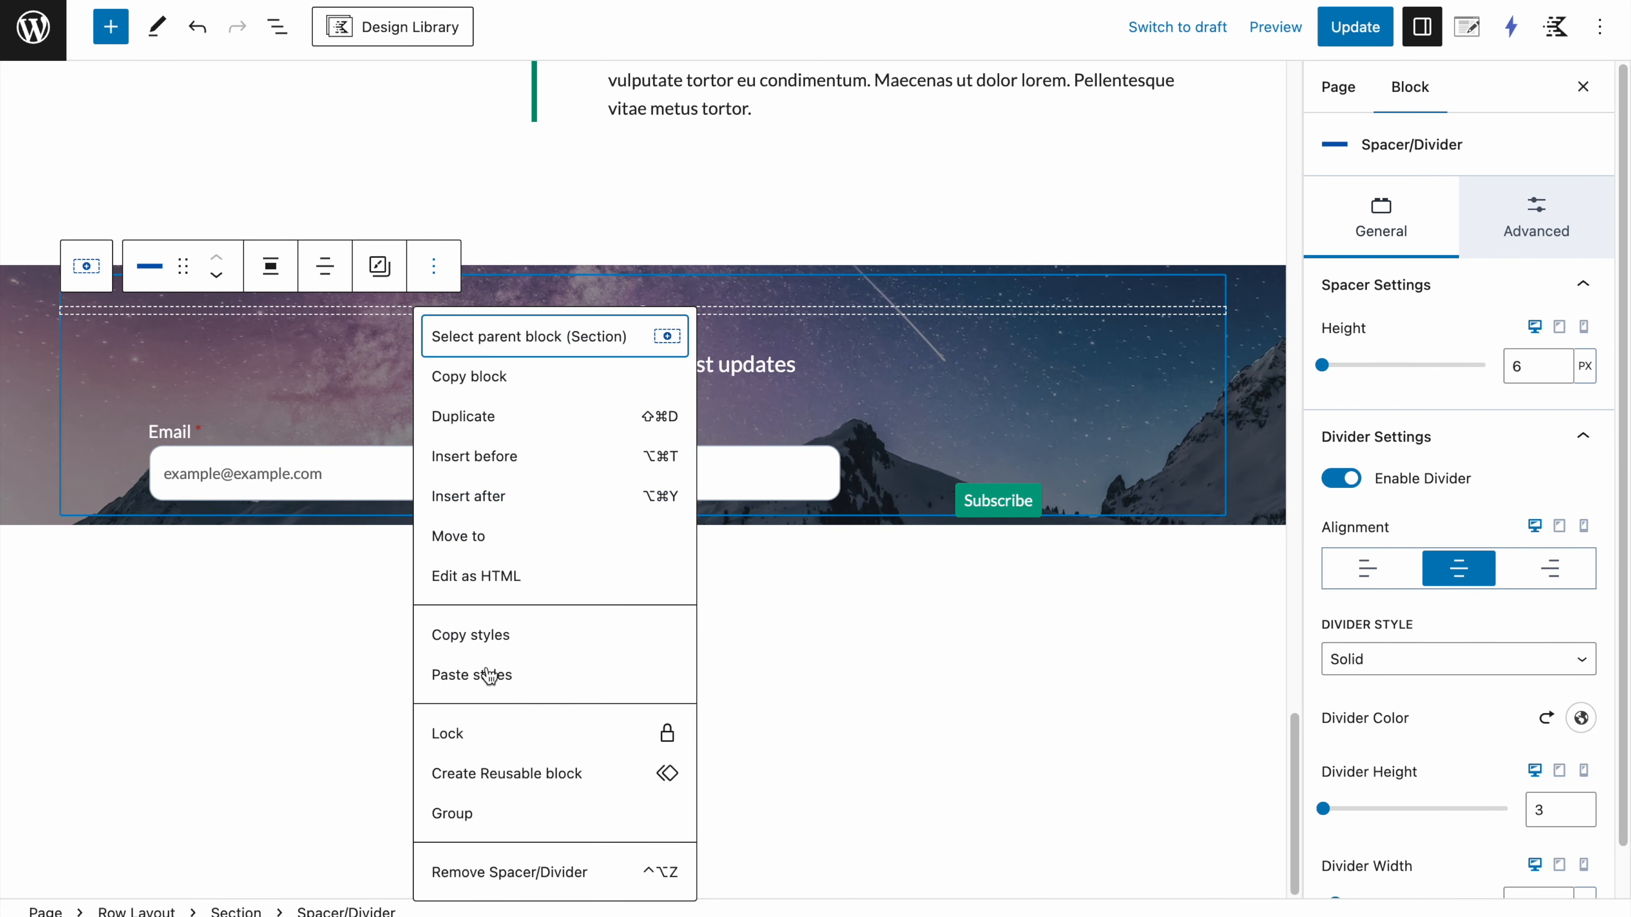
pyautogui.click(491, 867)
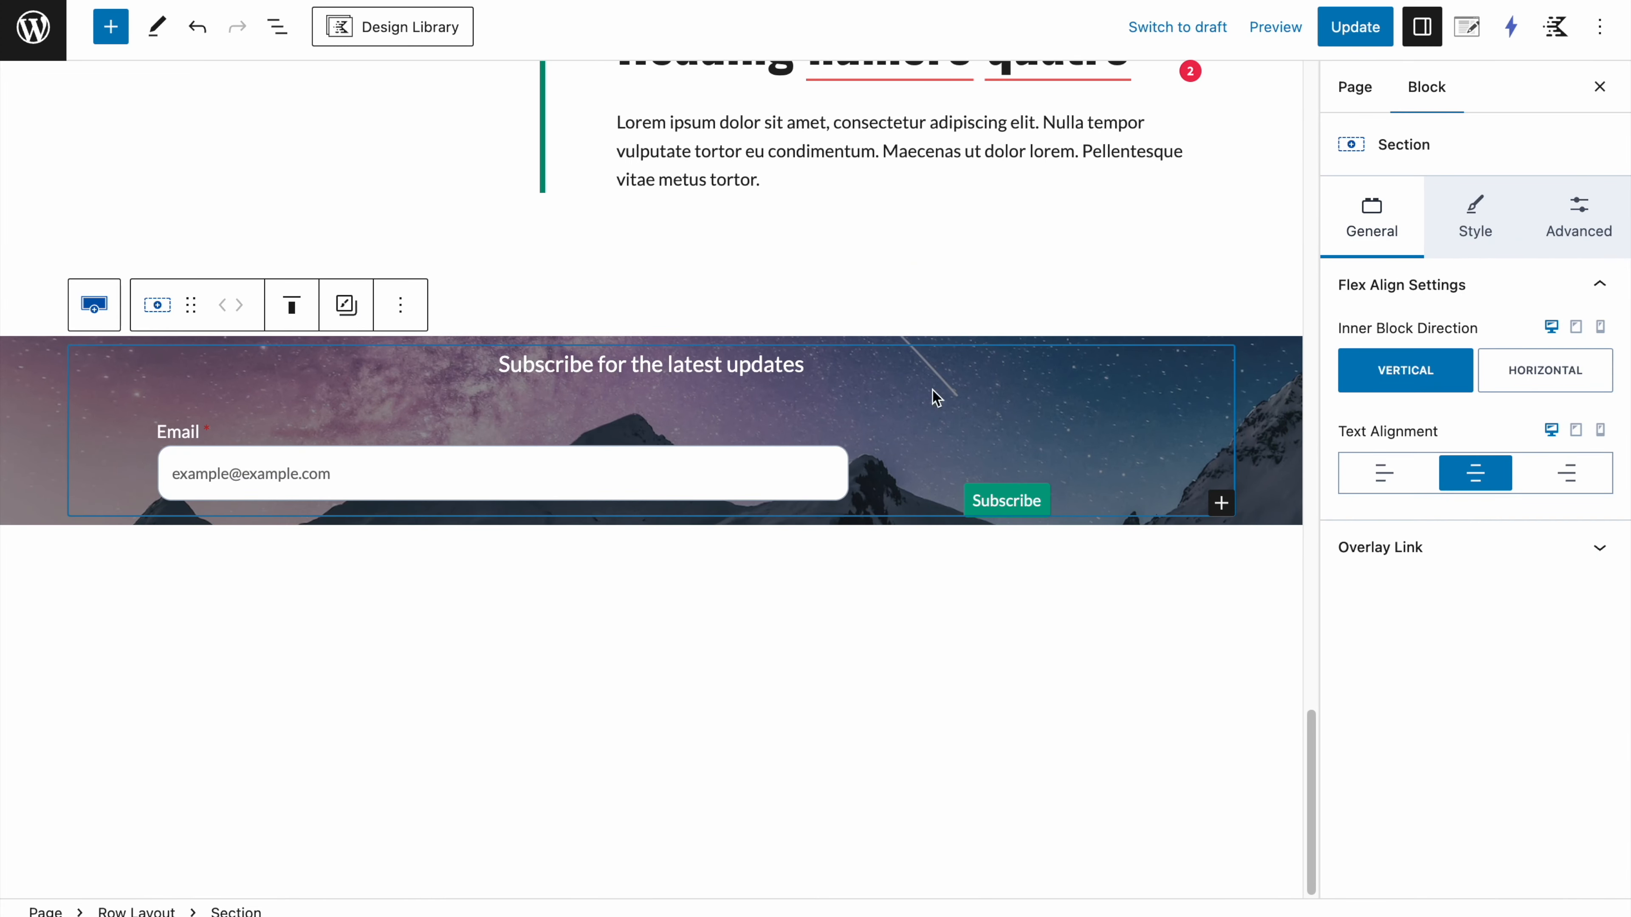
pyautogui.click(1348, 29)
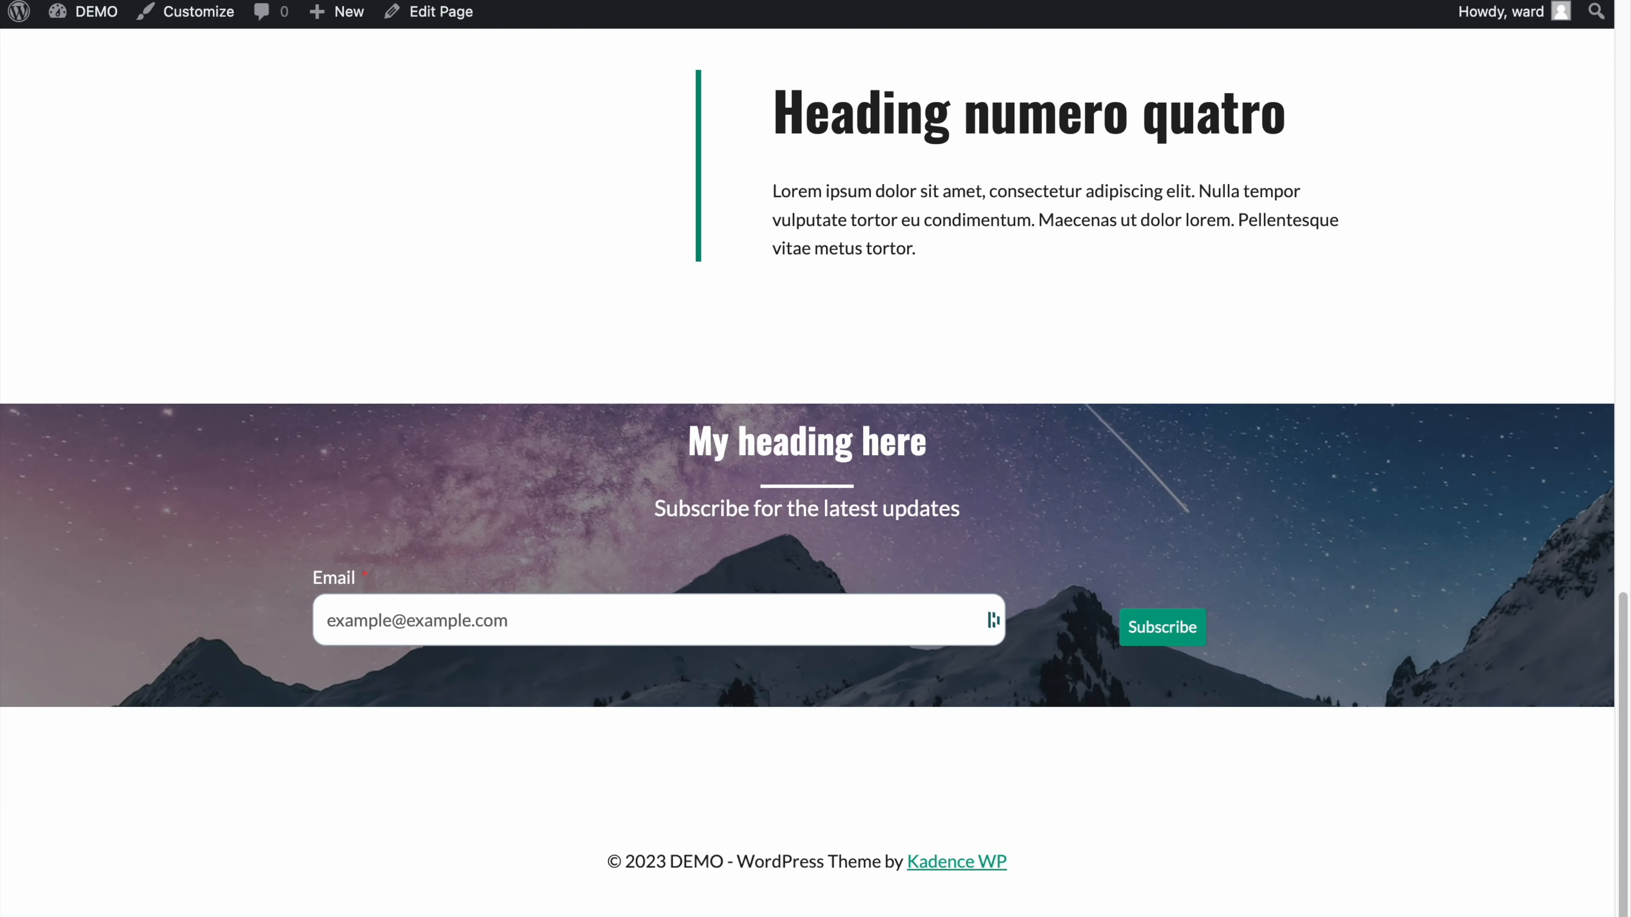
pyautogui.press('super+r')
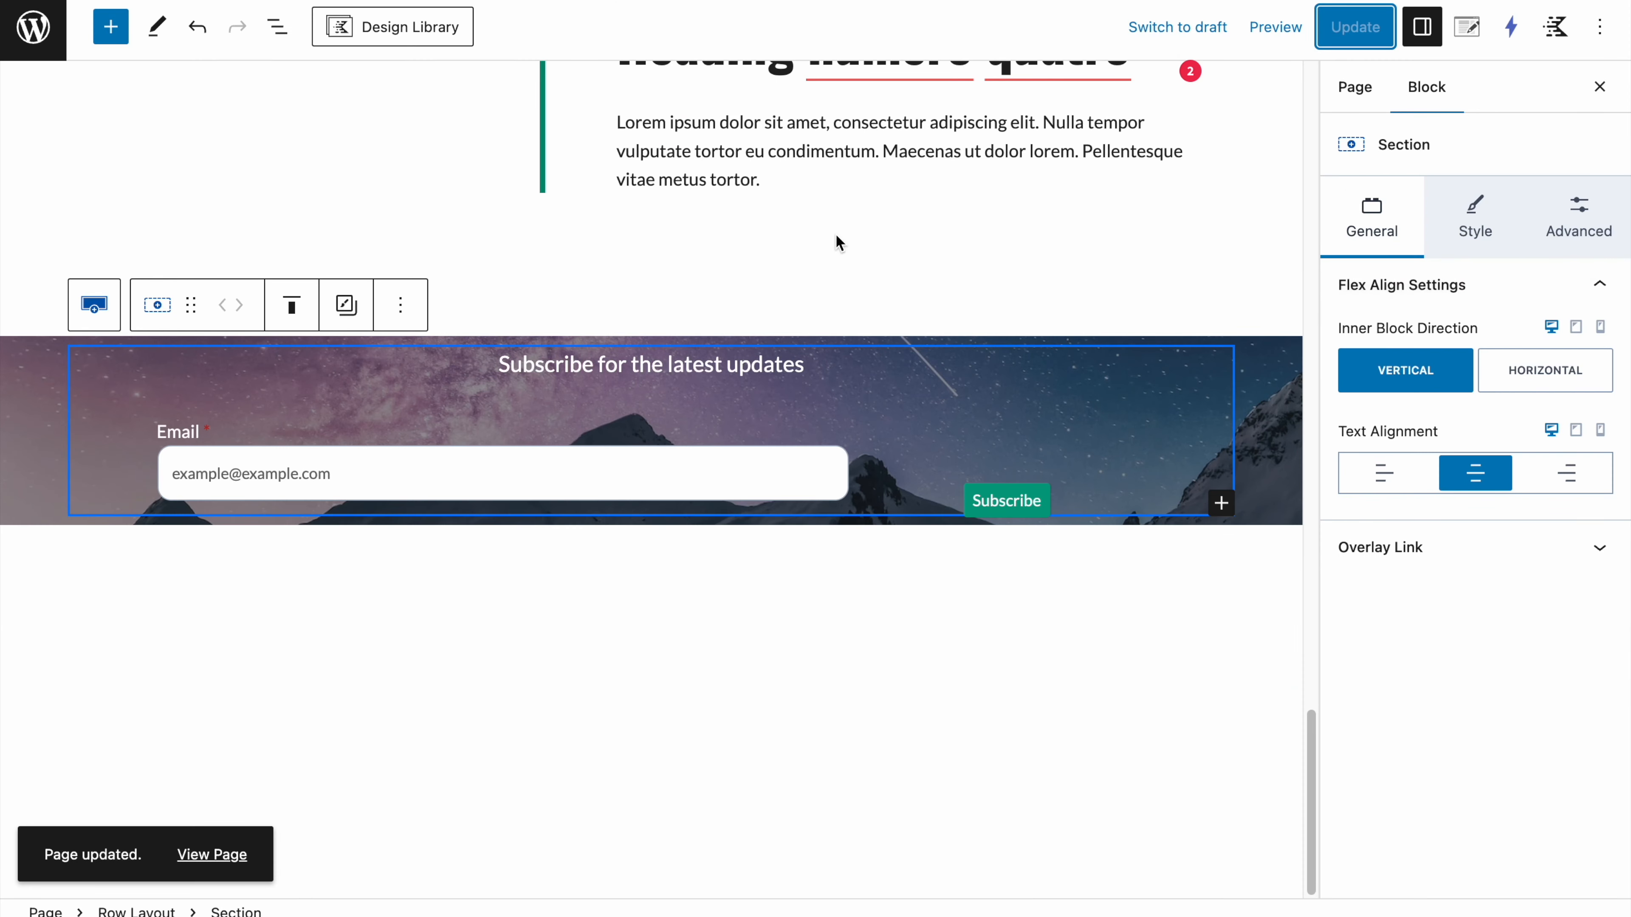
# Step: Set the subscribe row's background overlay opacity to 75 and save the page
pyautogui.click(106, 302)
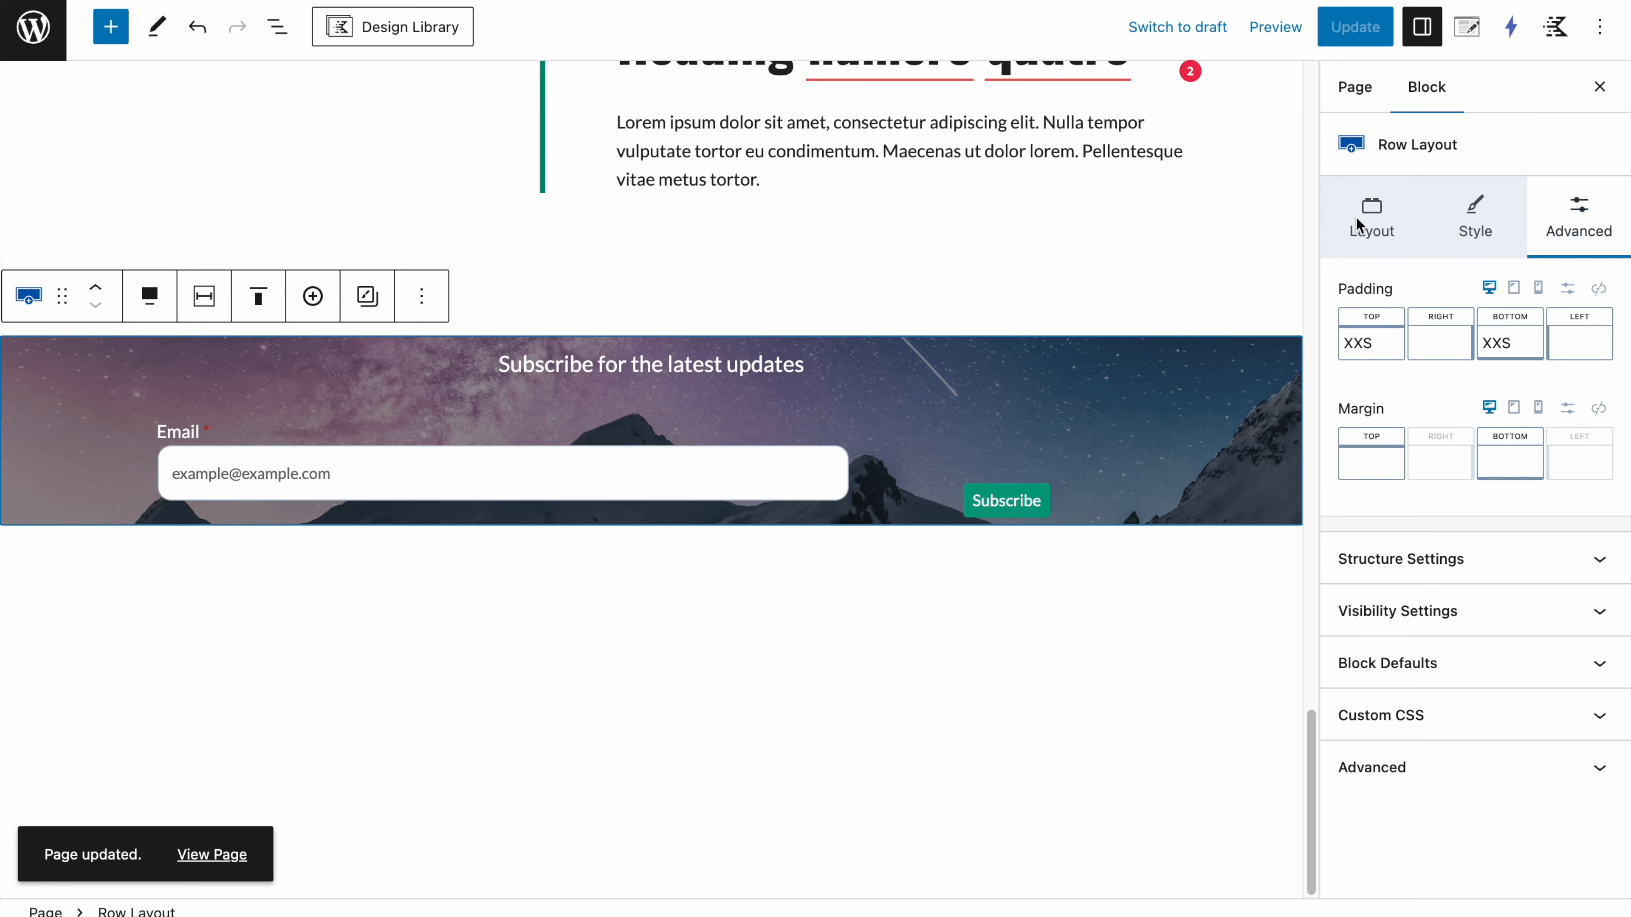
pyautogui.click(1465, 205)
pyautogui.scroll(-5, 1381, 804)
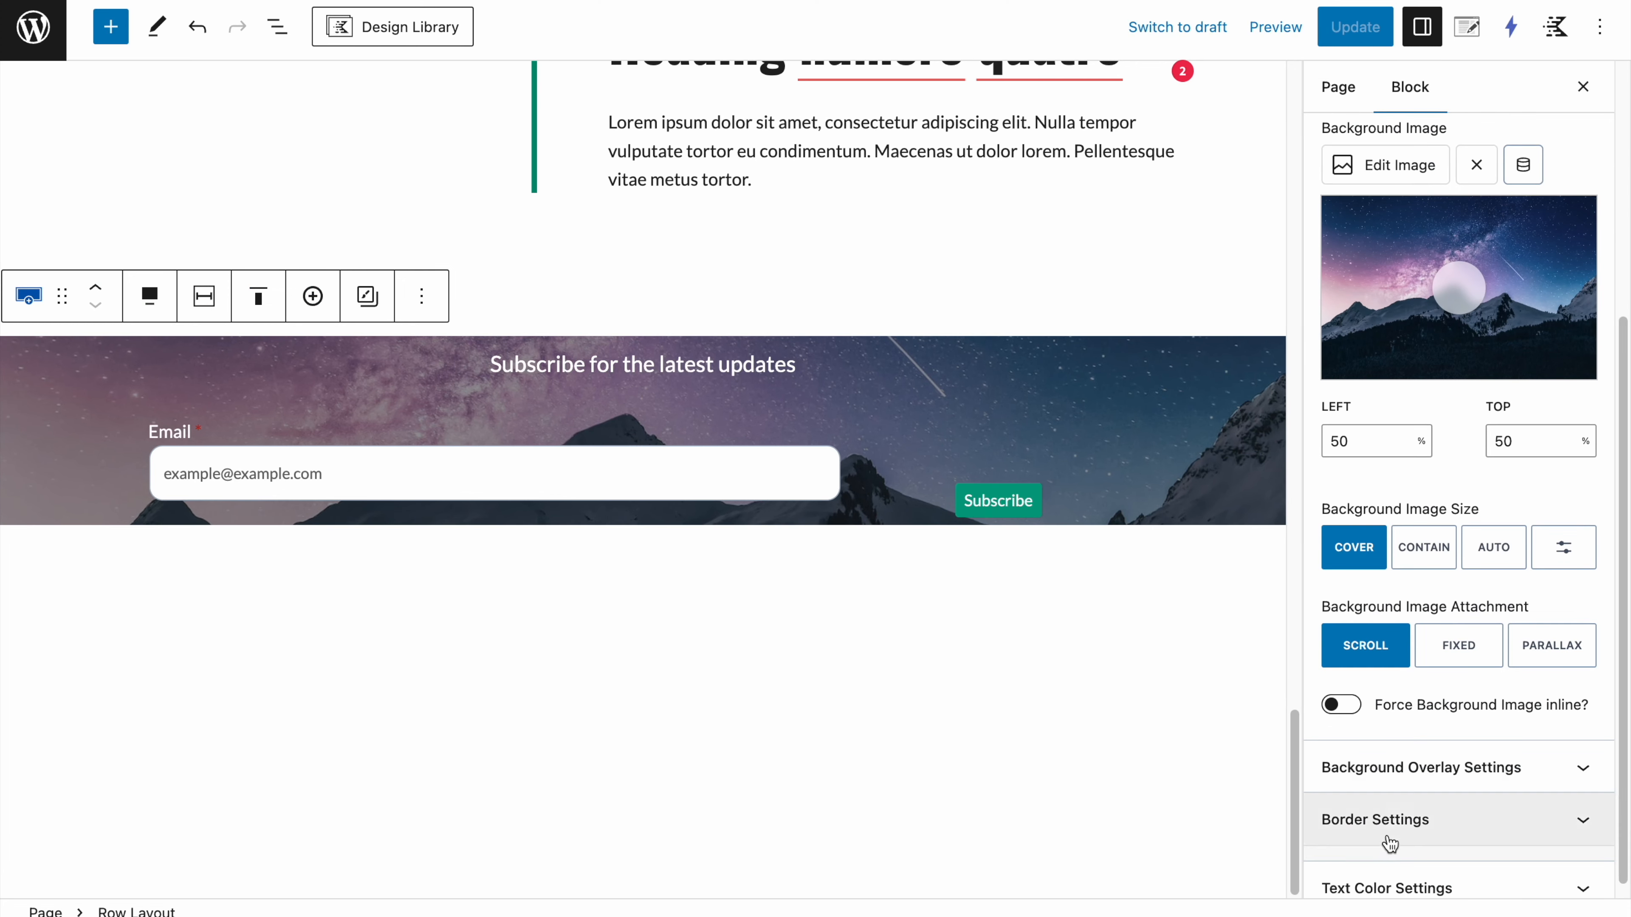
pyautogui.click(1401, 767)
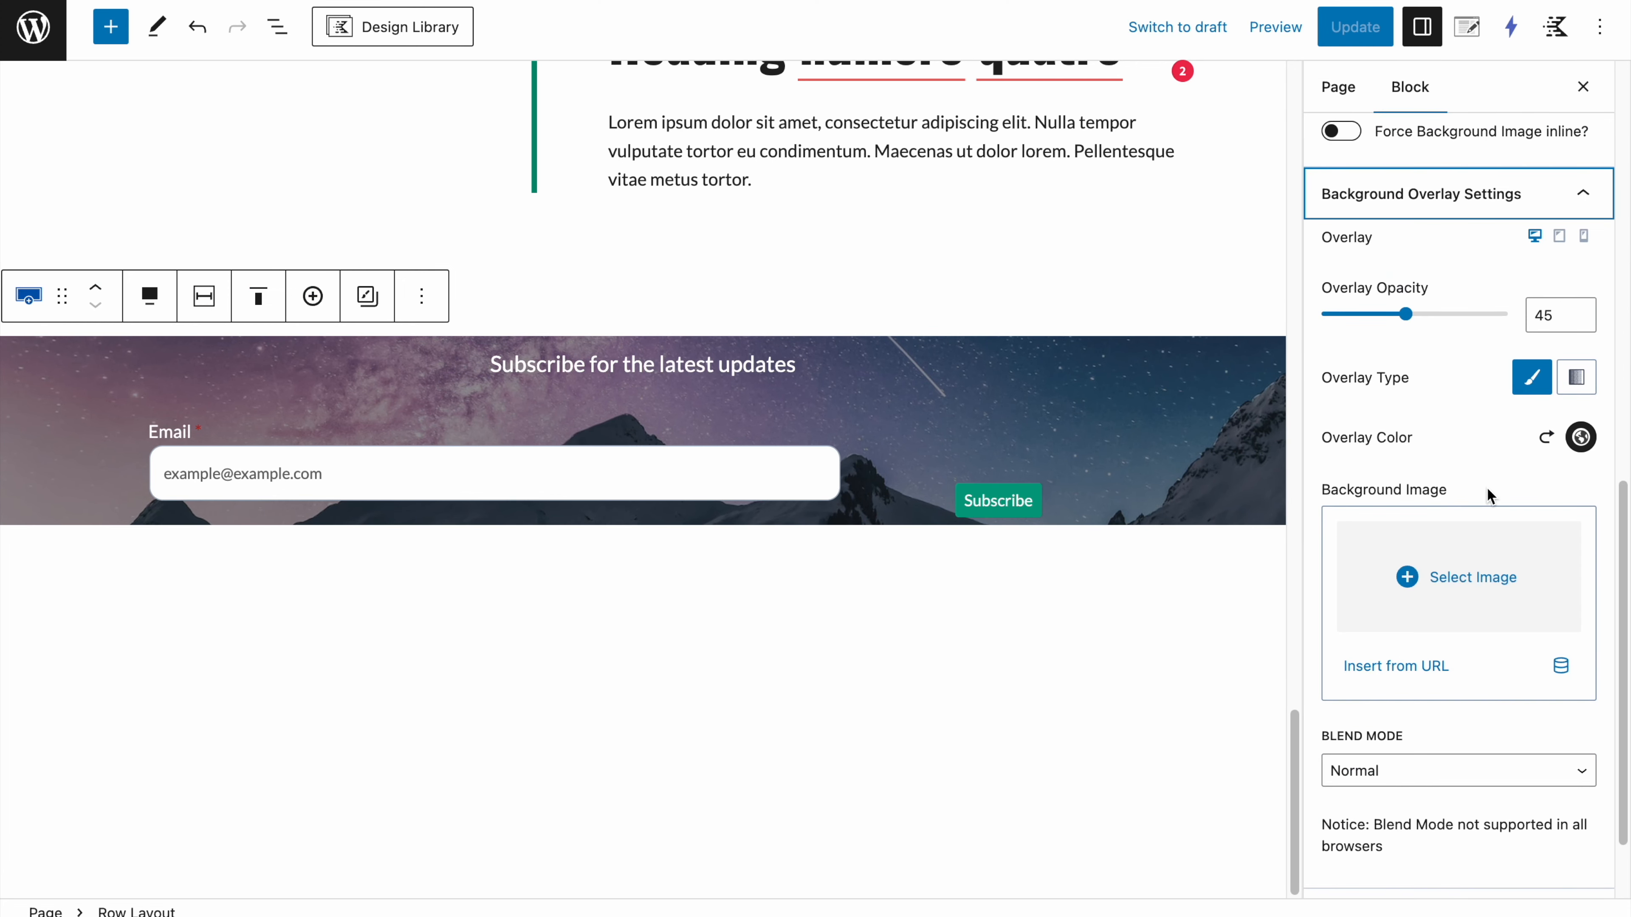
pyautogui.moveTo(1408, 315); pyautogui.dragTo(1463, 315)
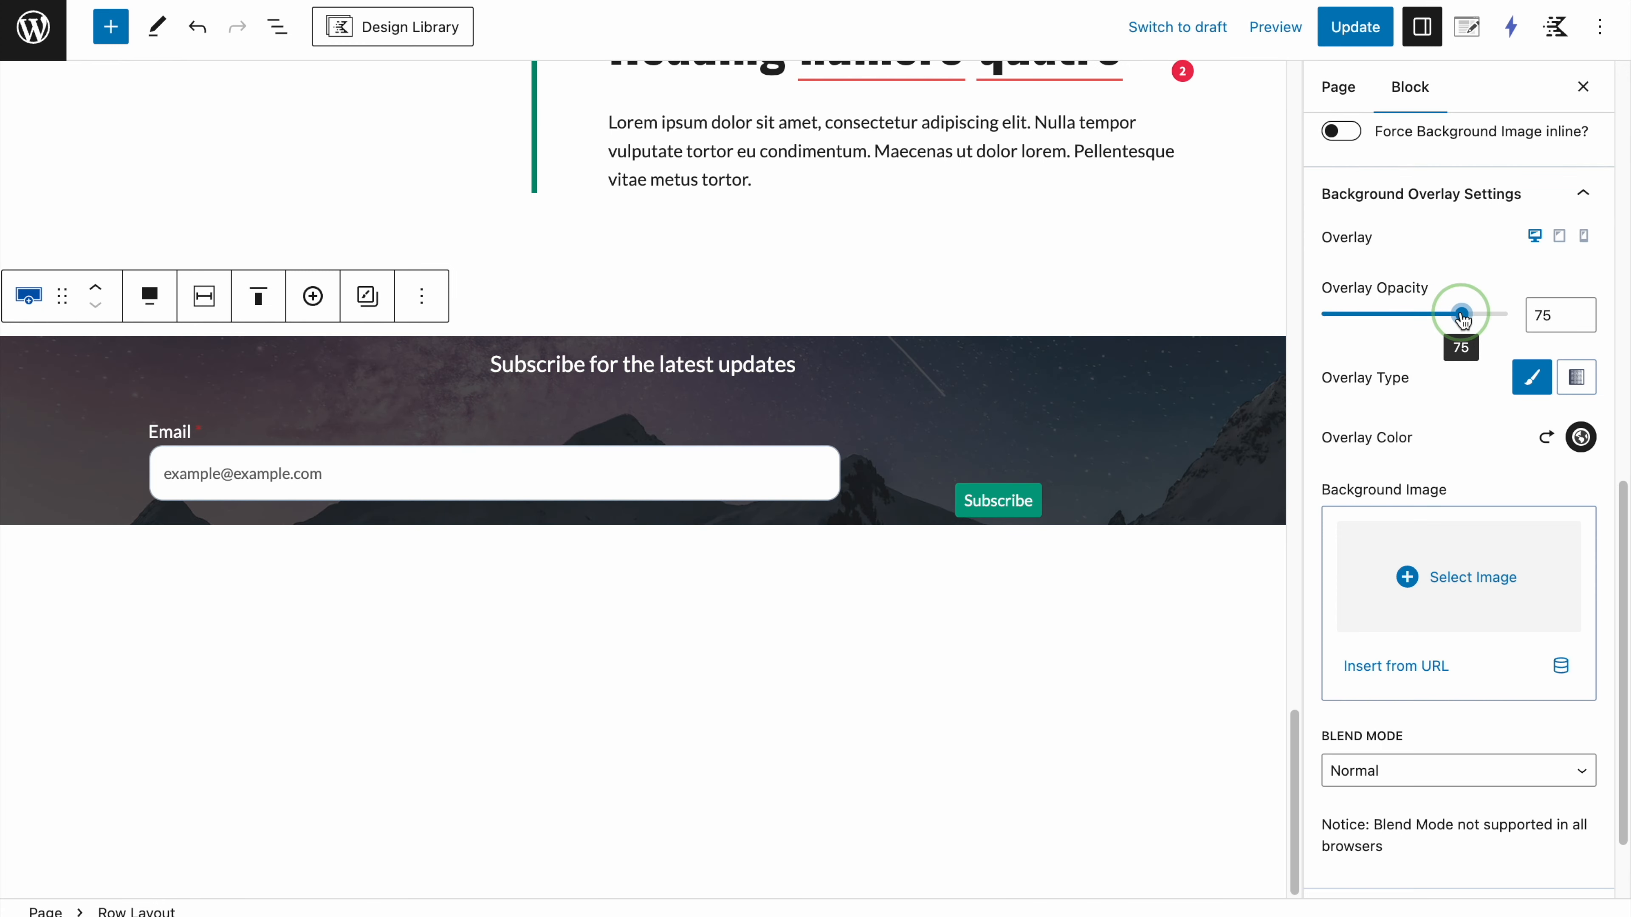
pyautogui.click(1355, 27)
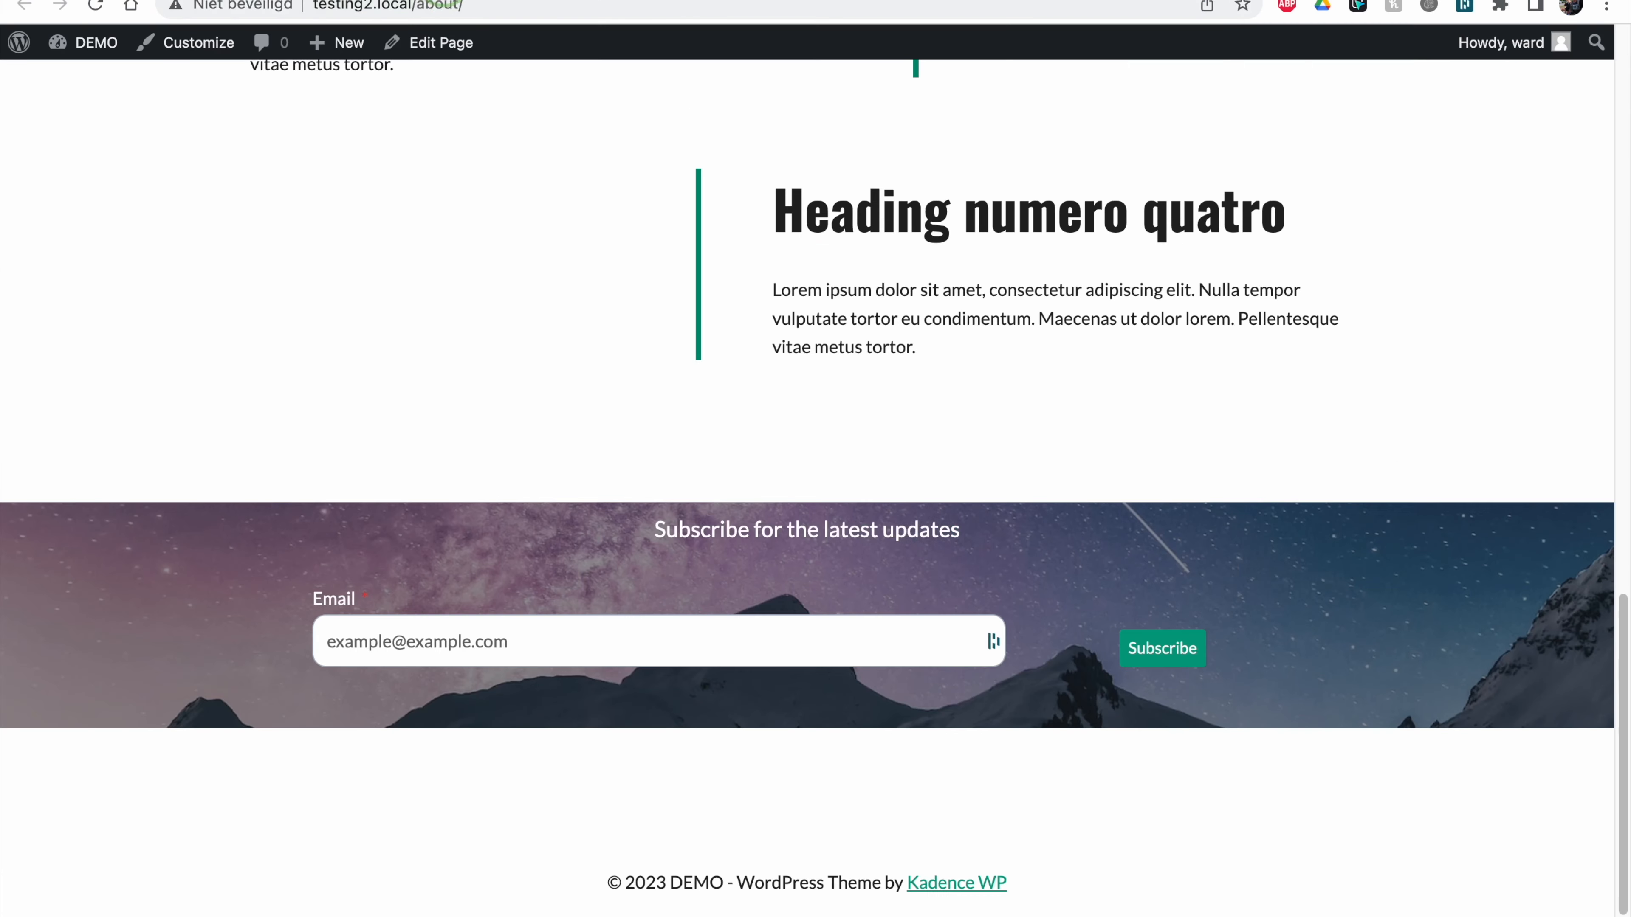
# Step: Reload the live About page and review it from the subscribe row up to the hero and header navigation
pyautogui.click(95, 5)
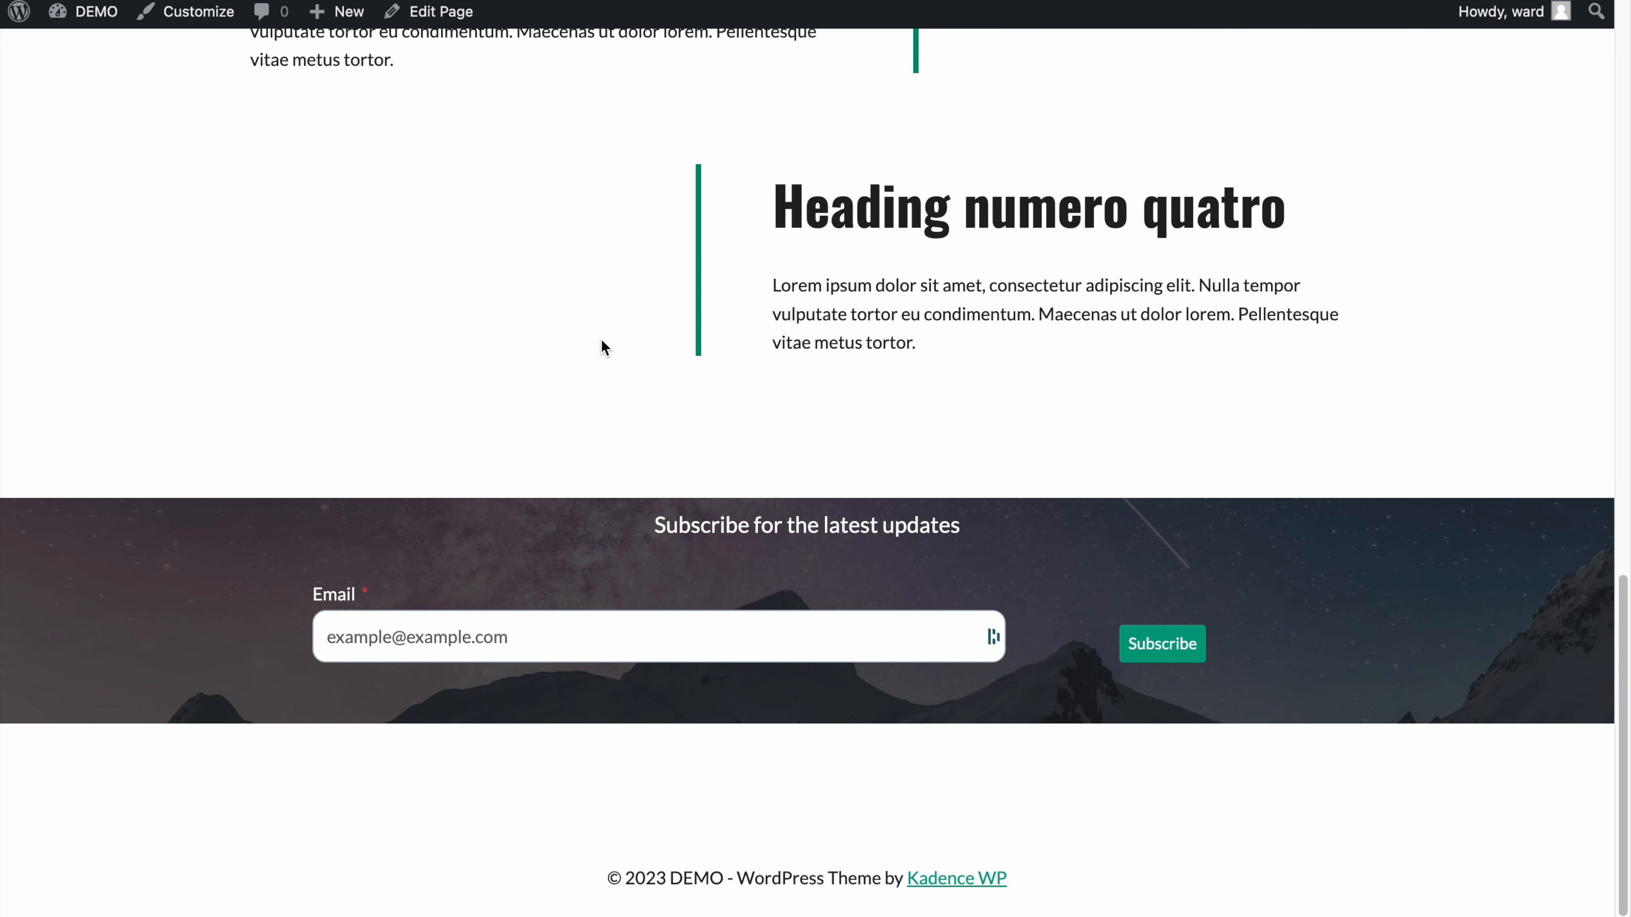
pyautogui.scroll(4, 600, 350)
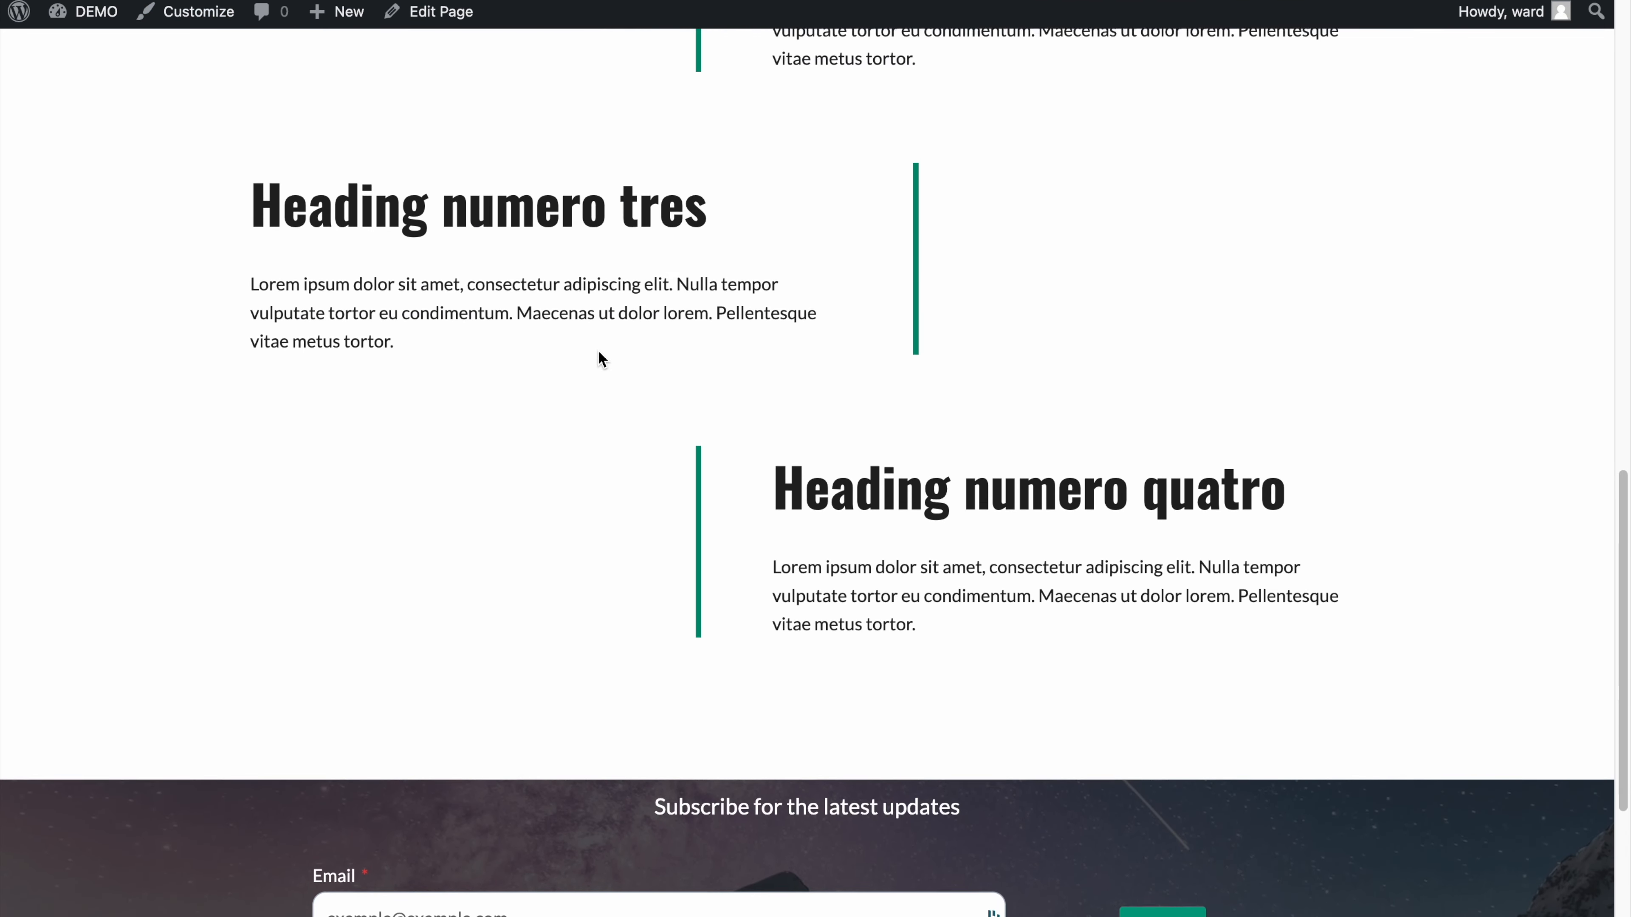
pyautogui.scroll(-2, 601, 358)
pyautogui.scroll(-3, 598, 353)
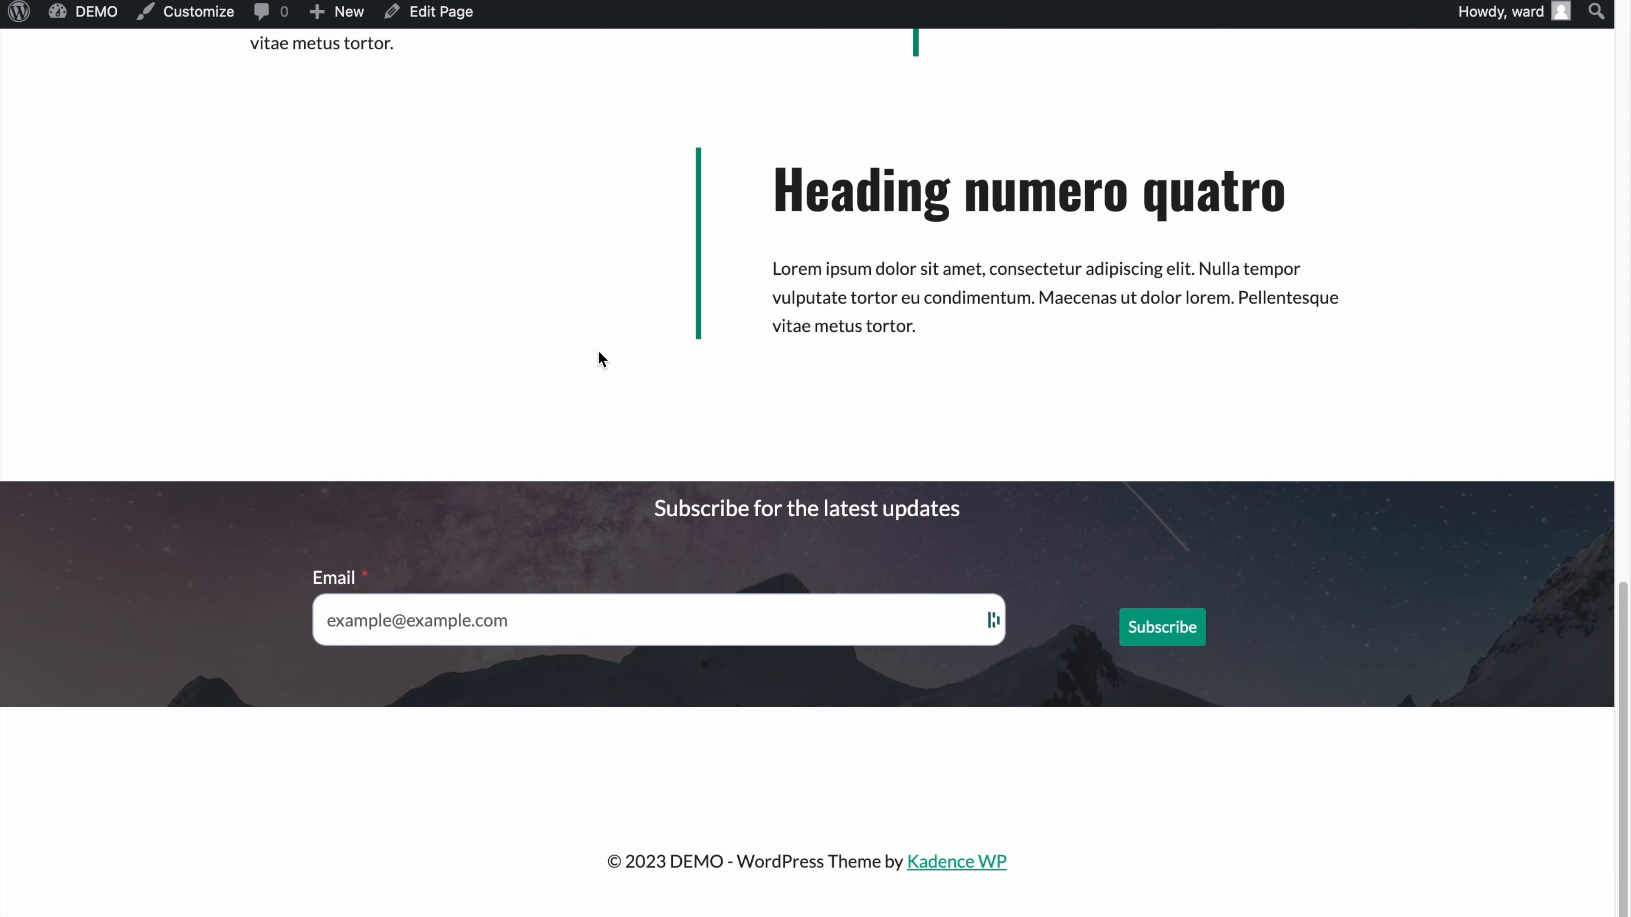
pyautogui.scroll(3, 598, 352)
pyautogui.scroll(10, 600, 360)
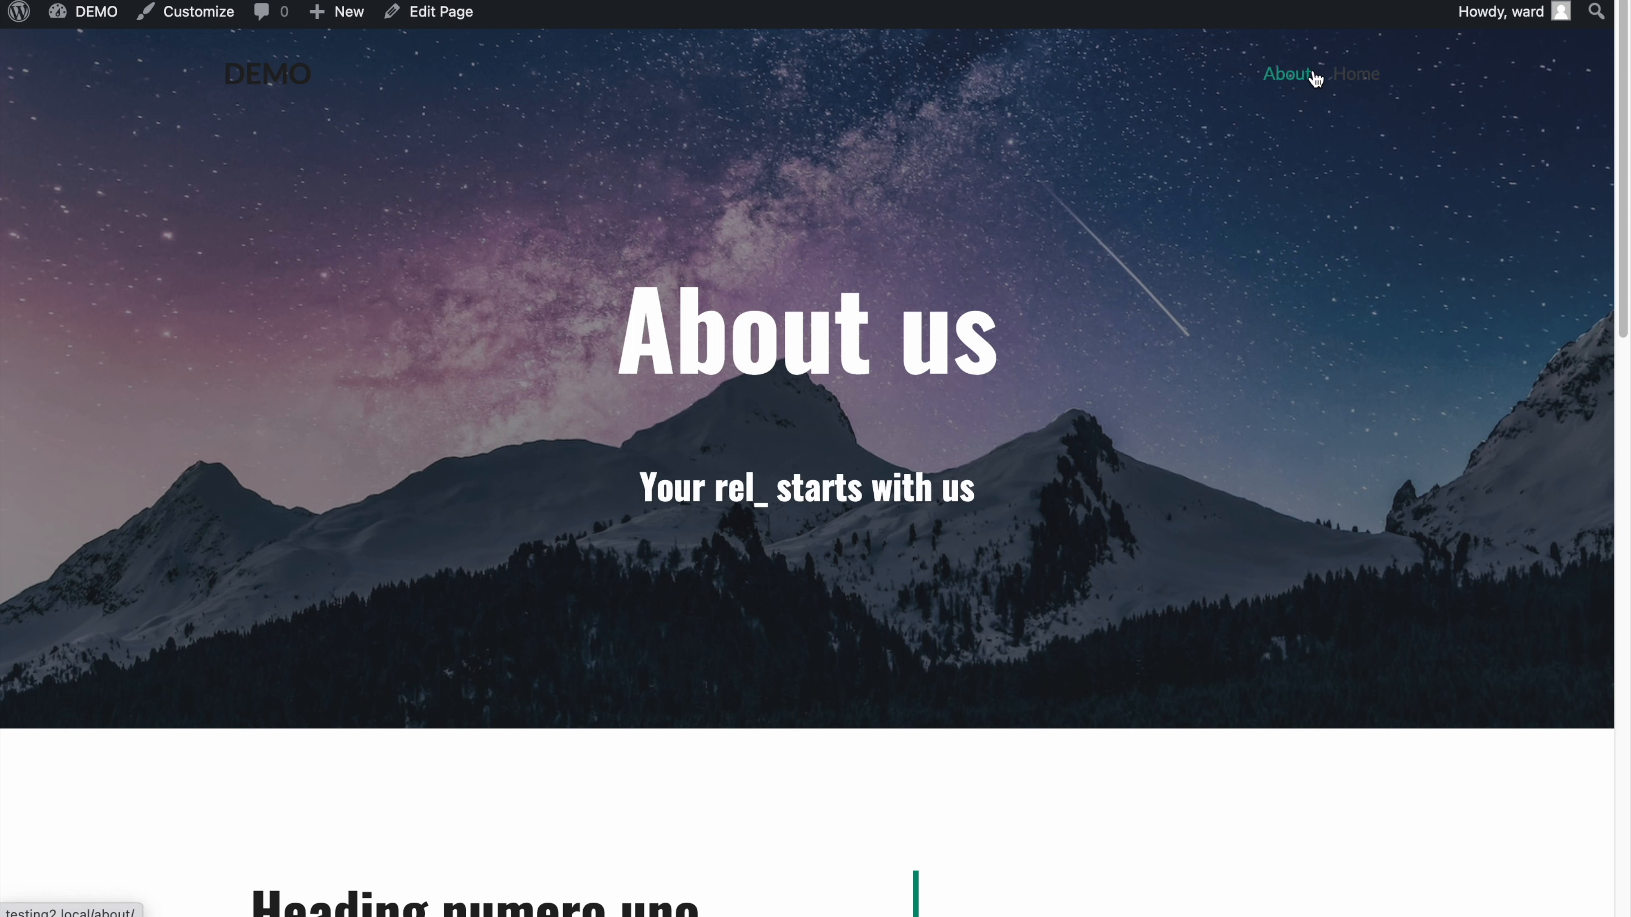
# Step: Open the theme customizer from the About page and set the header site title's colour to the first green palette colour
pyautogui.click(191, 16)
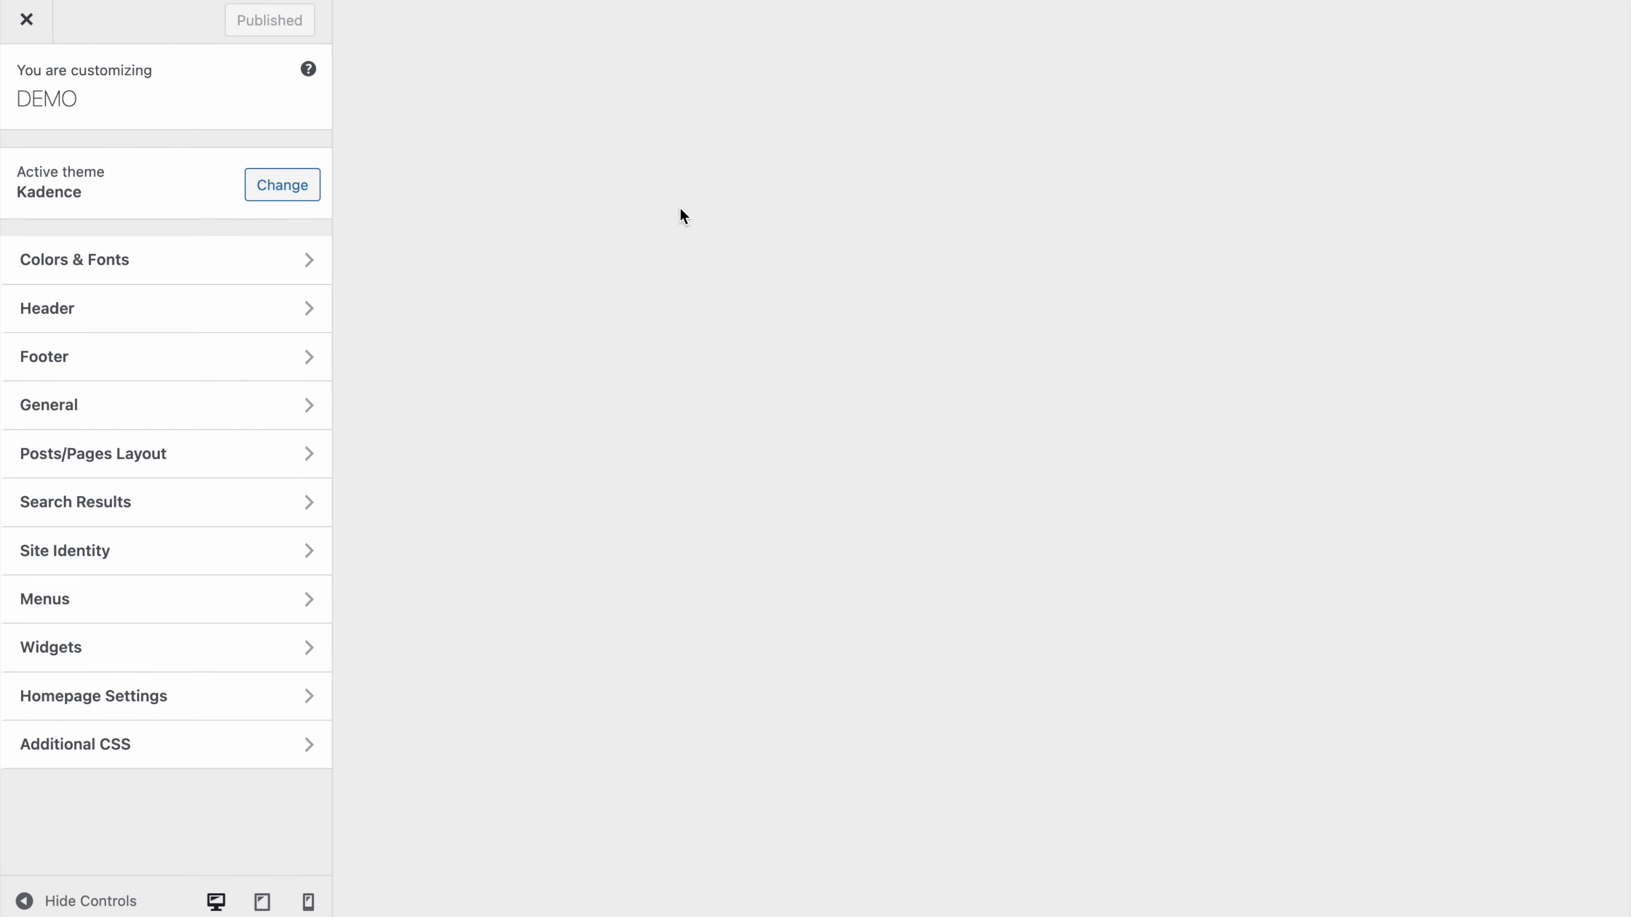
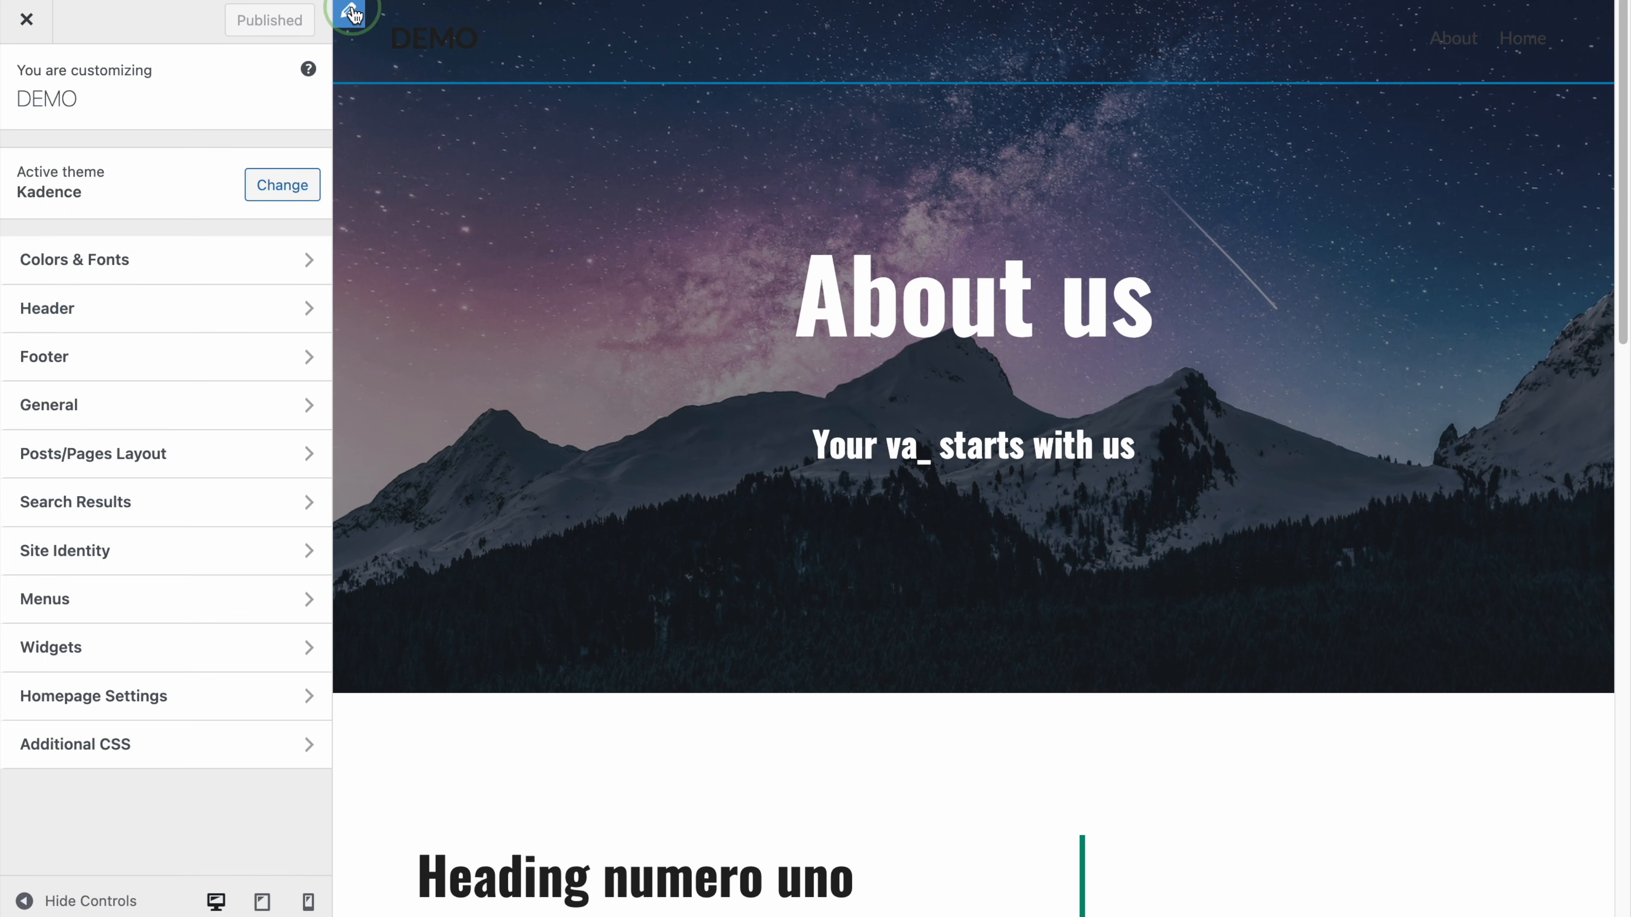
pyautogui.click(355, 10)
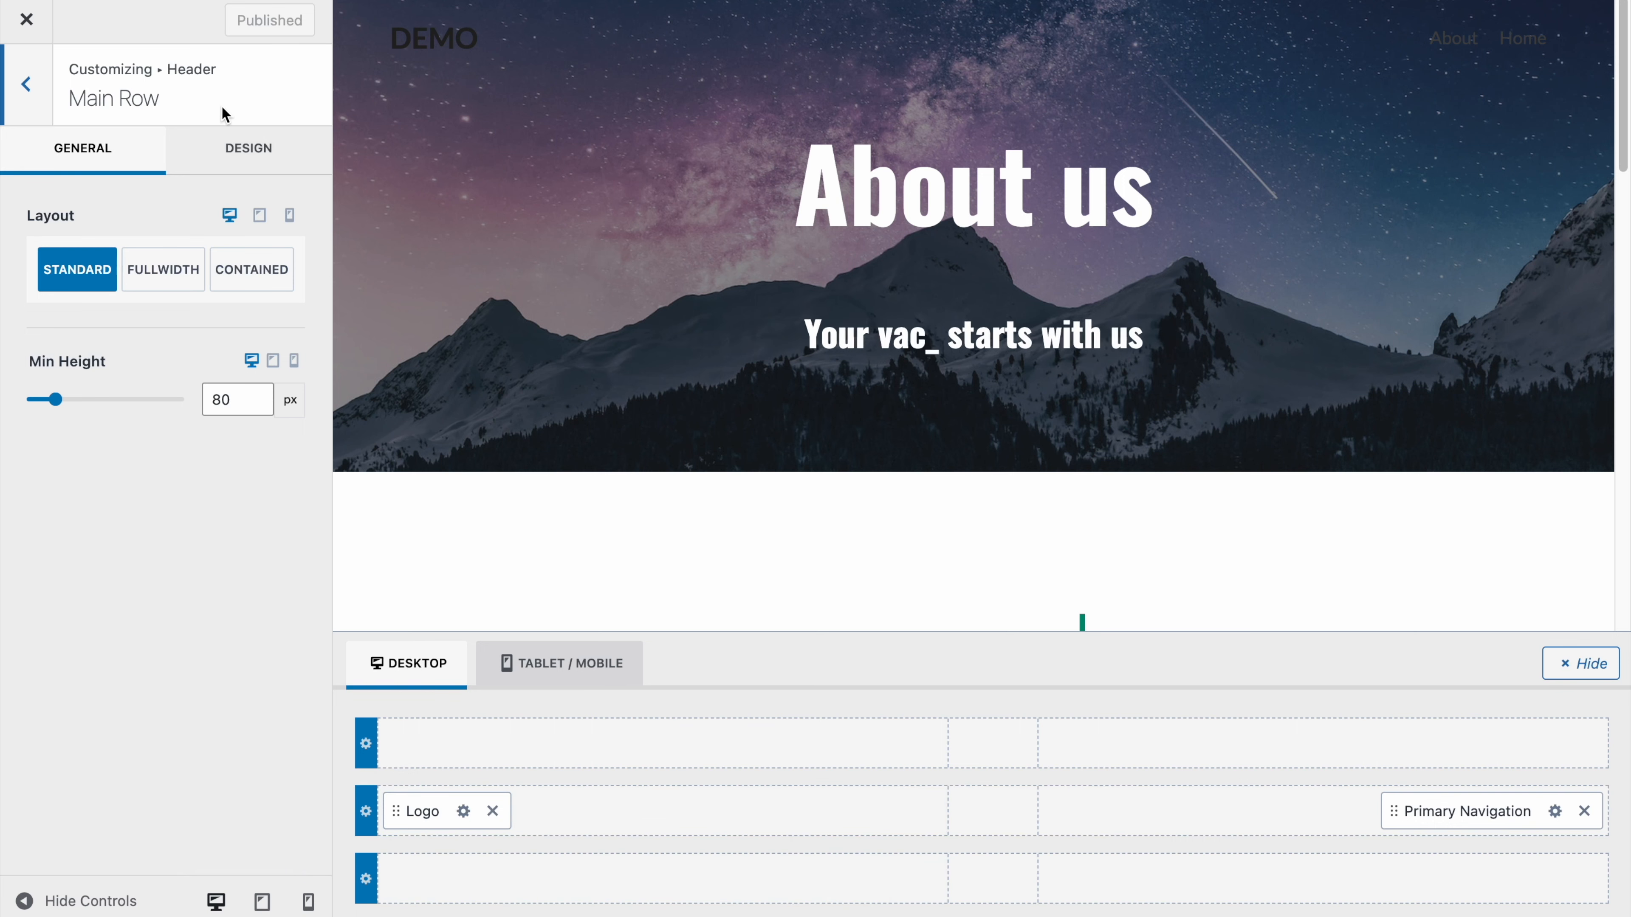
pyautogui.click(236, 141)
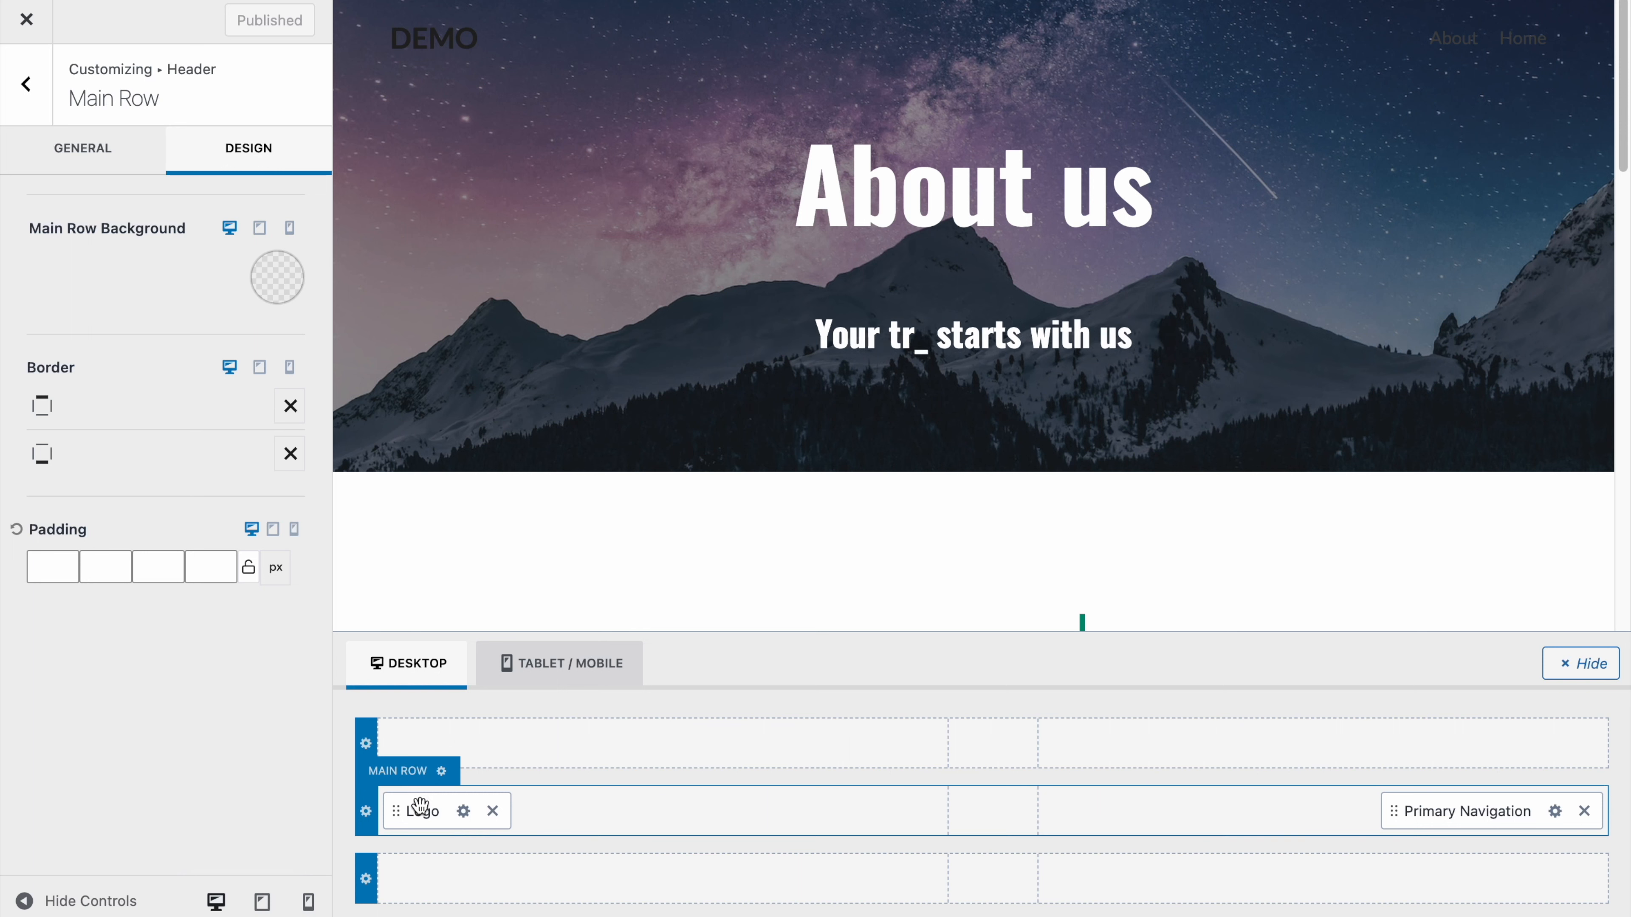
pyautogui.click(464, 811)
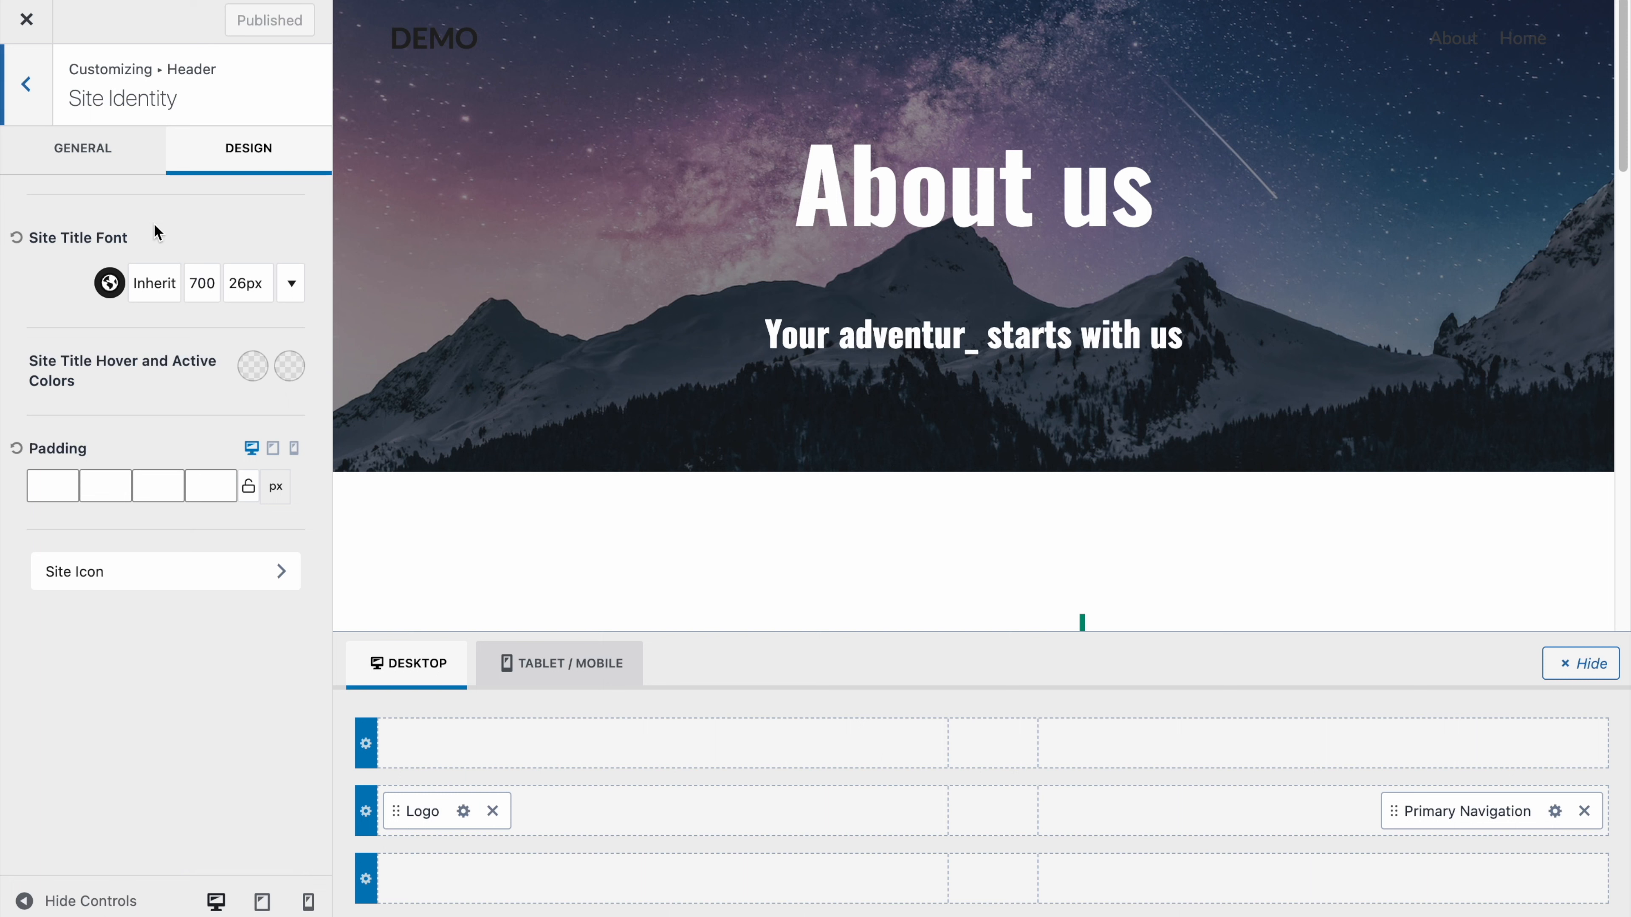
pyautogui.click(97, 285)
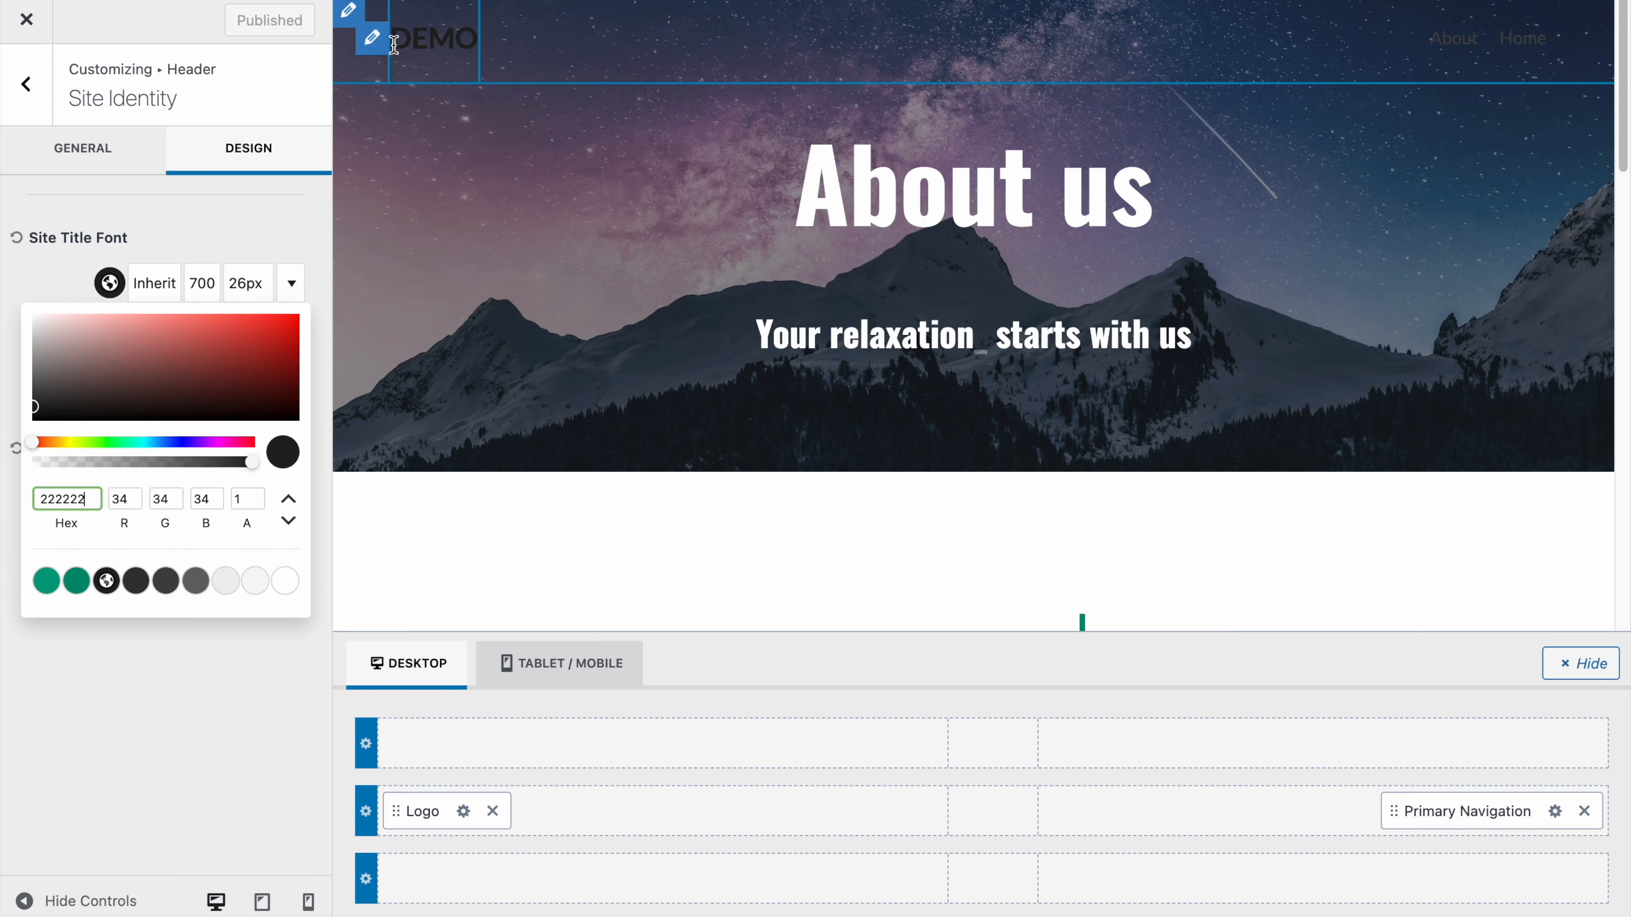
pyautogui.click(75, 584)
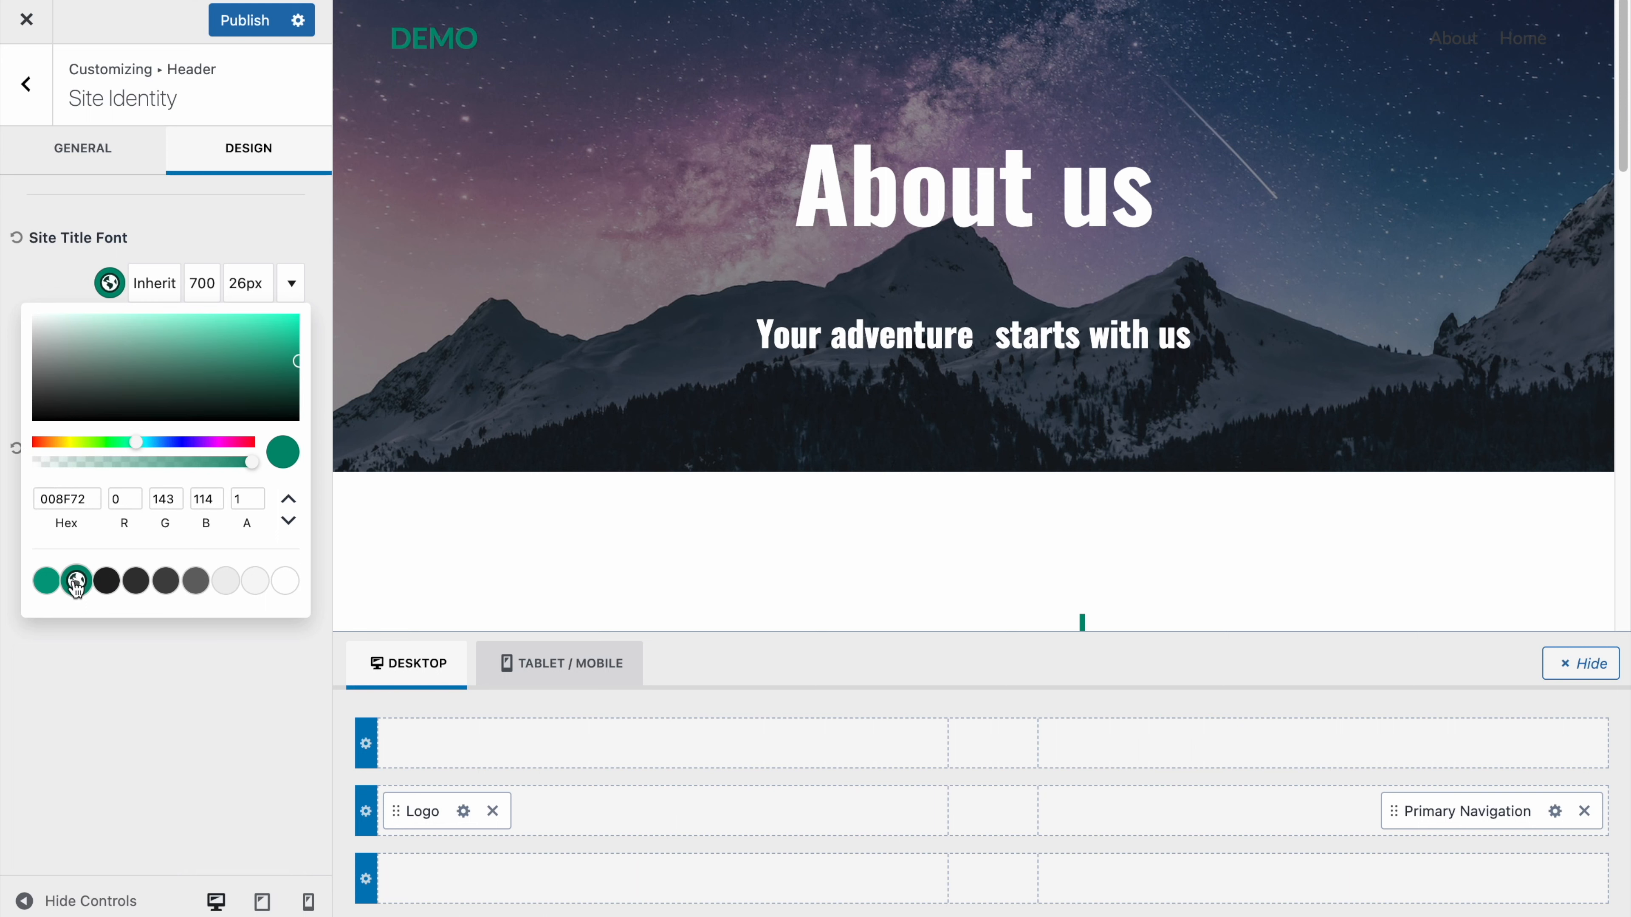
pyautogui.click(45, 583)
pyautogui.click(38, 245)
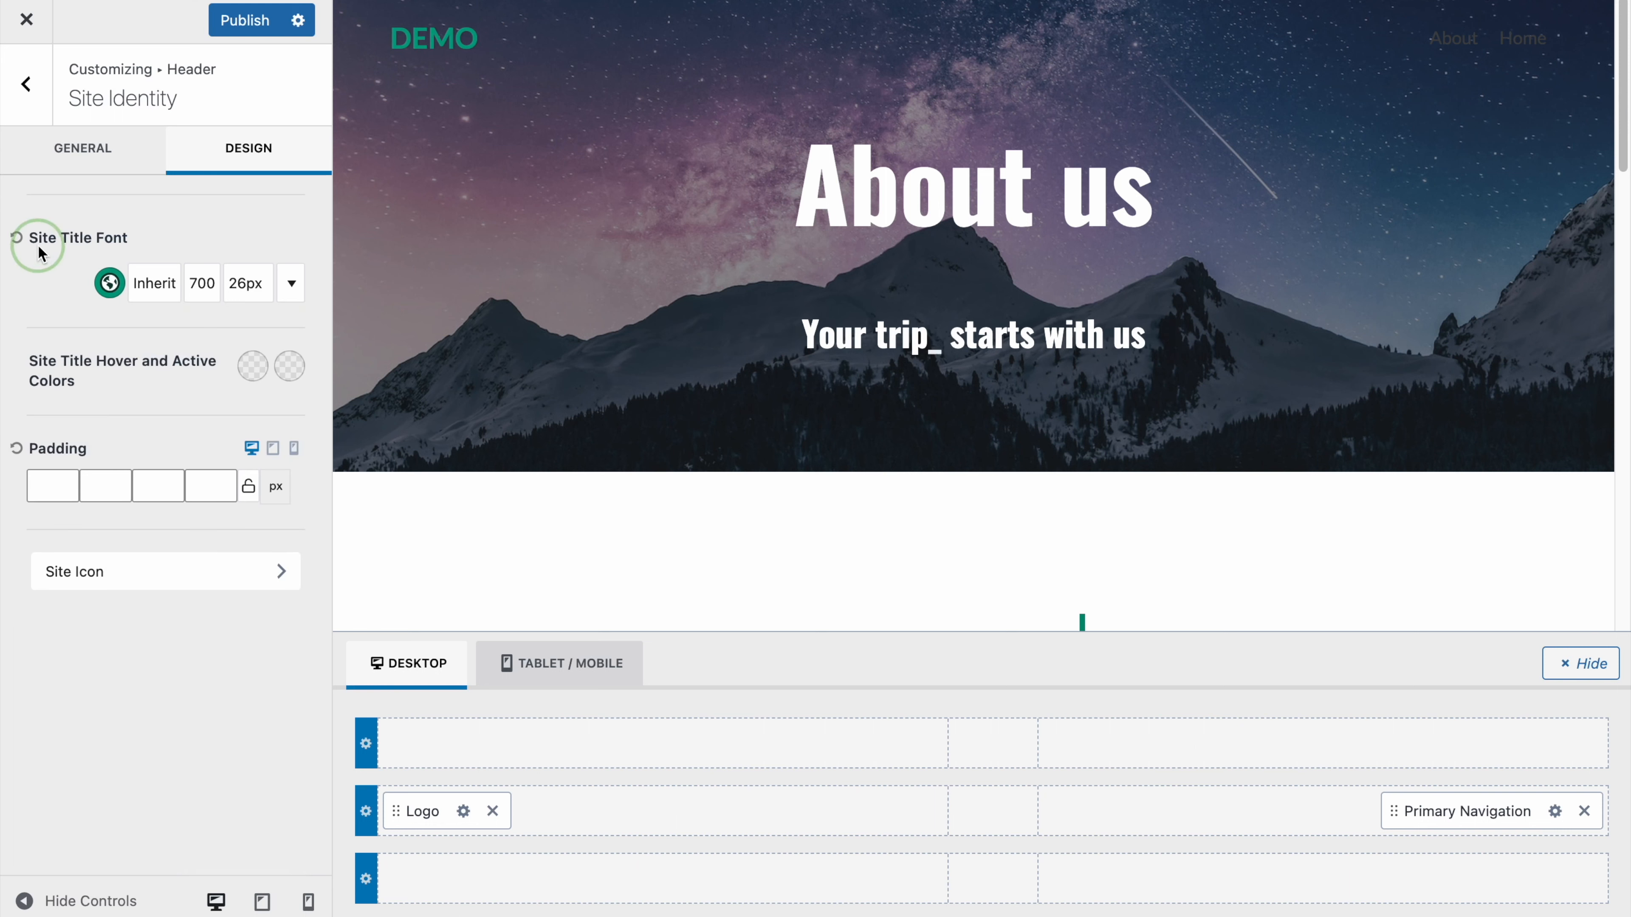
# Step: Set the site title's font size to 40 px and publish the change
pyautogui.click(255, 289)
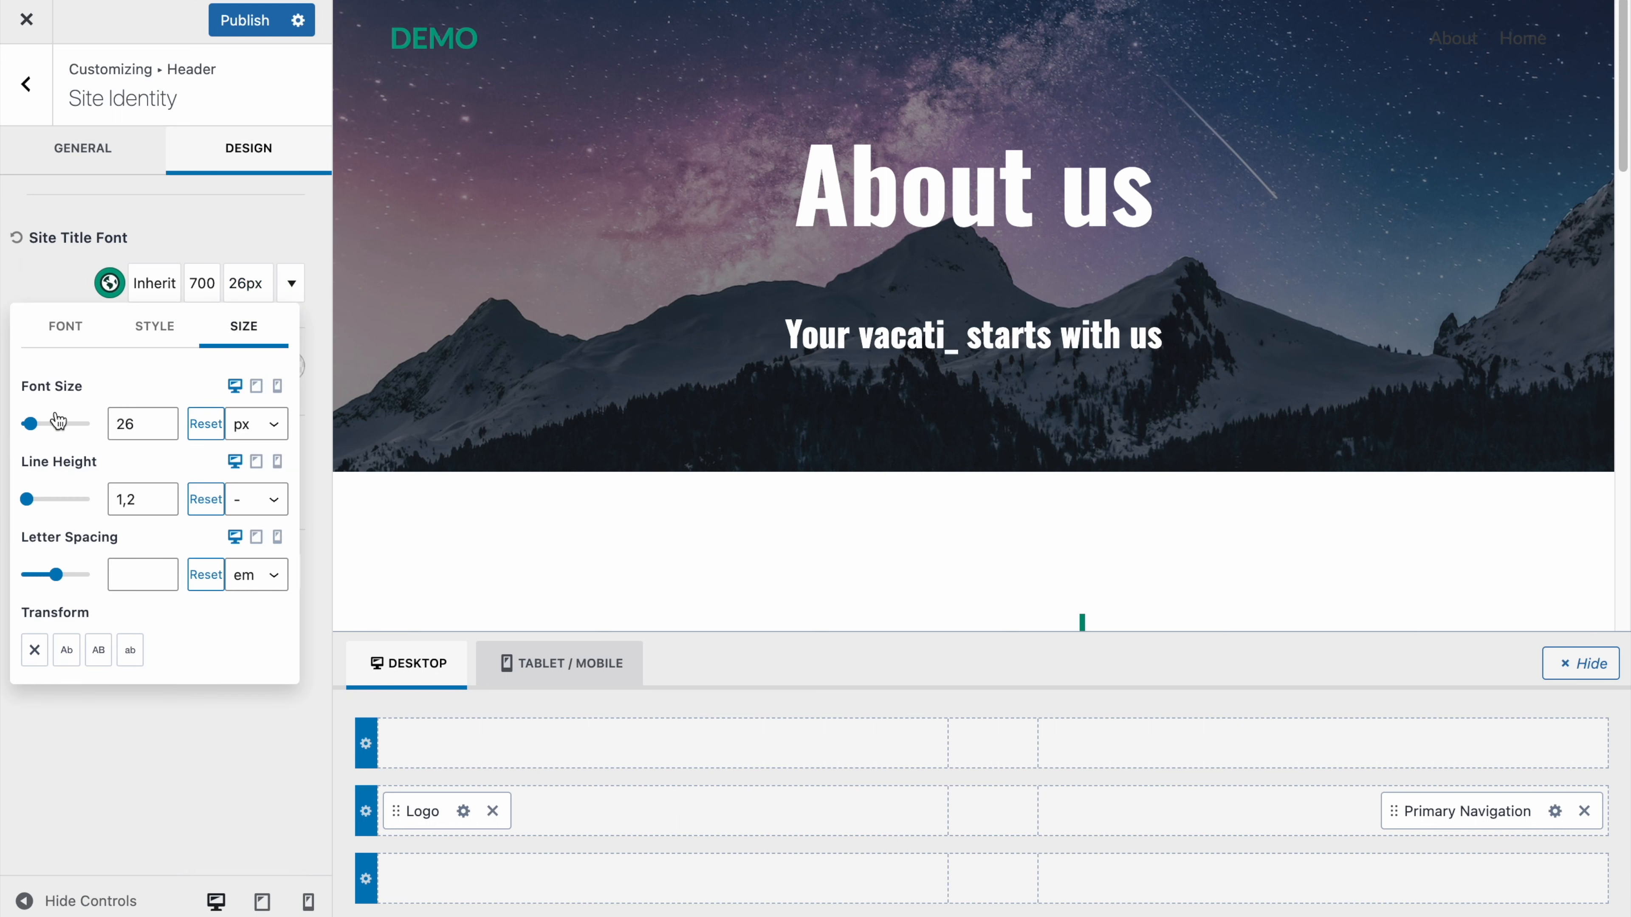
pyautogui.moveTo(36, 427); pyautogui.dragTo(43, 427)
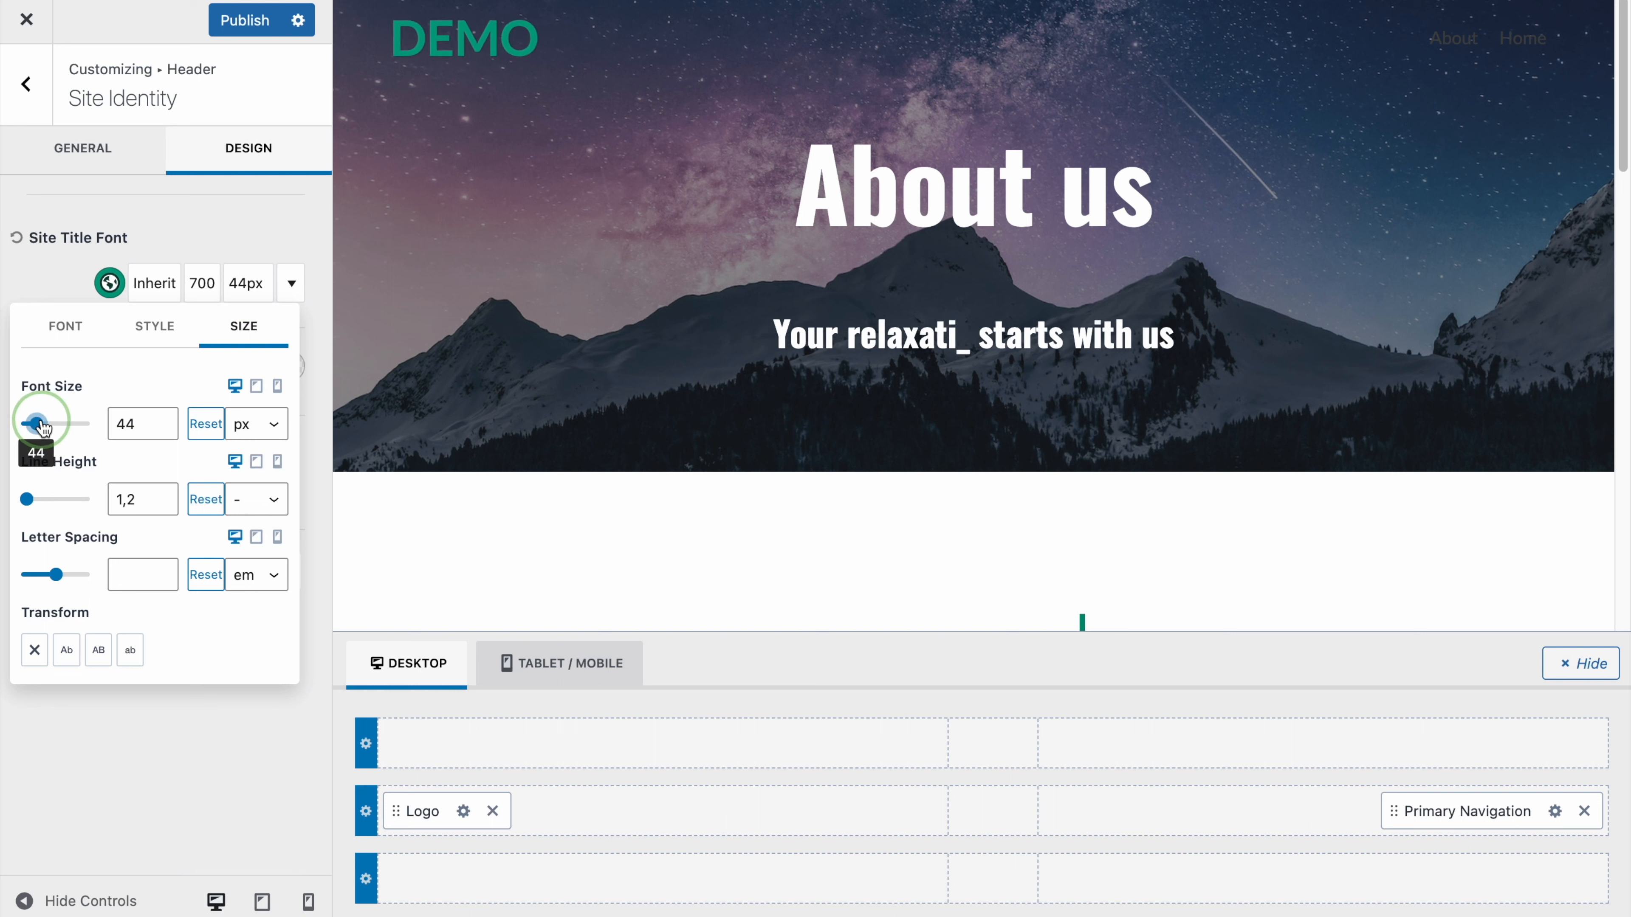
pyautogui.click(162, 429)
pyautogui.click(162, 429)
pyautogui.click(162, 429)
pyautogui.click(162, 429)
pyautogui.click(47, 278)
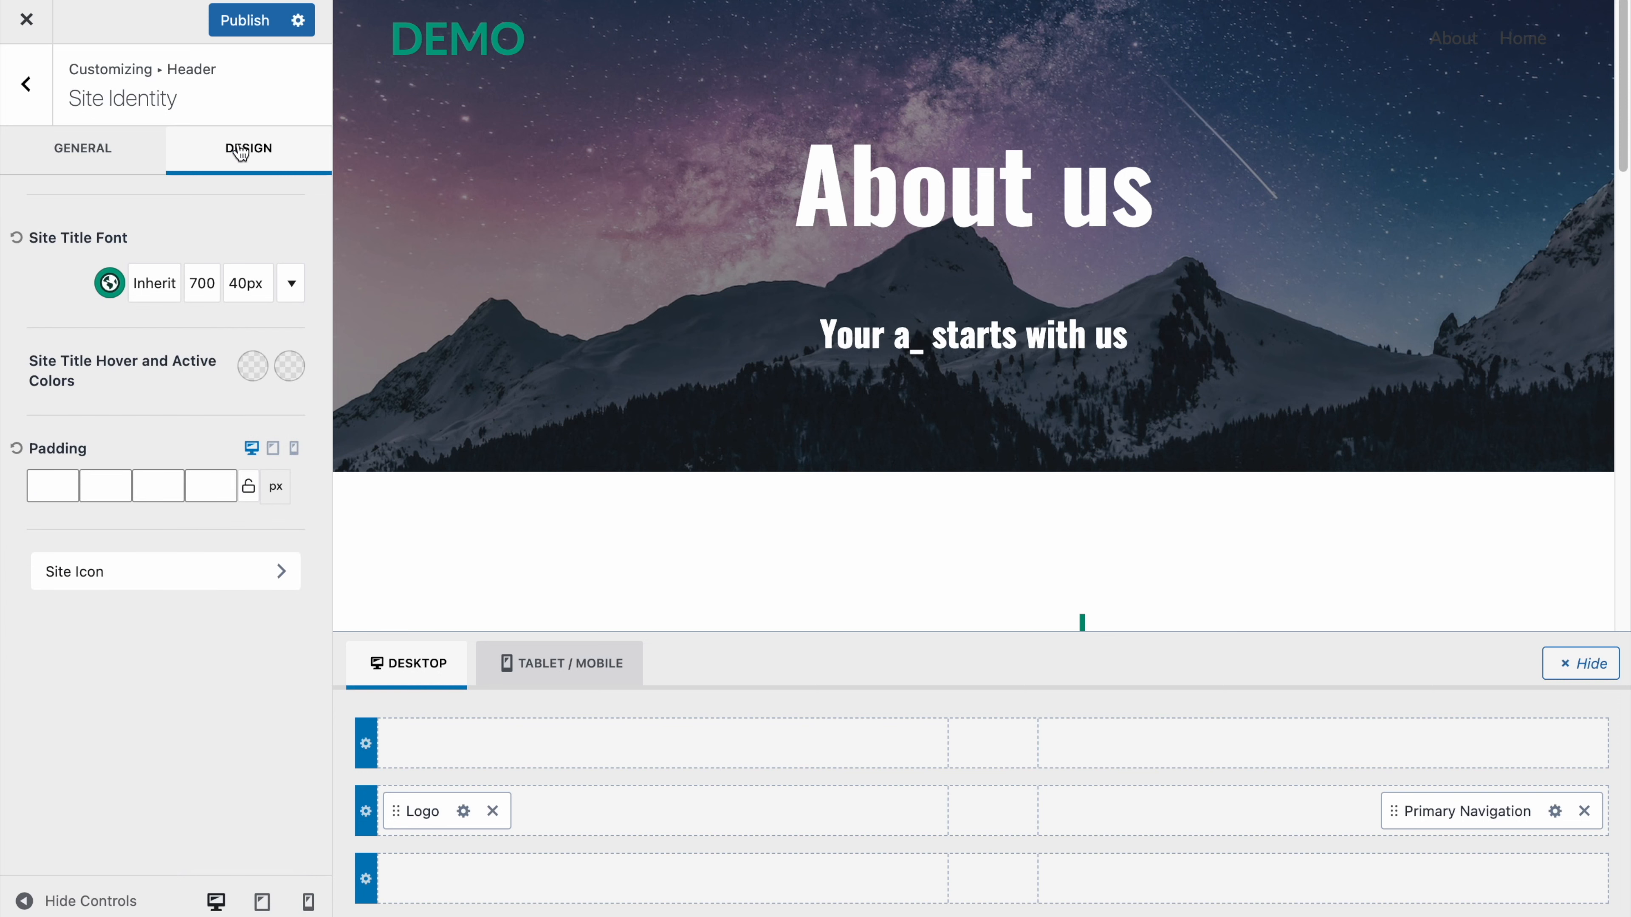
pyautogui.click(243, 26)
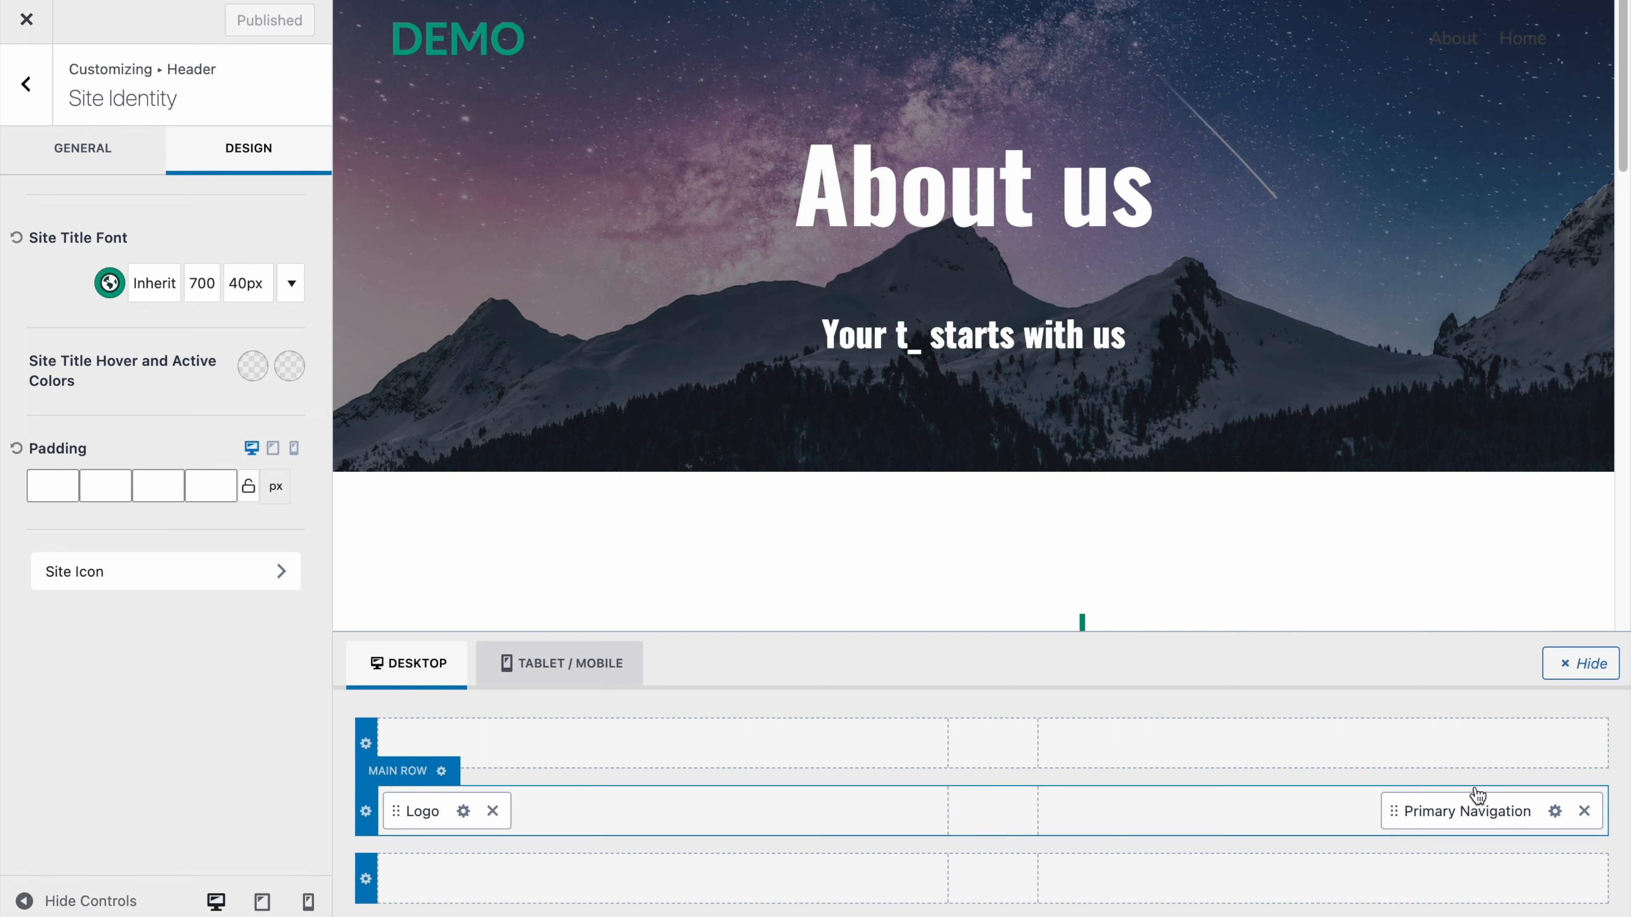
# Step: Publish the Full Height Underline style for the header's primary navigation and open the live About page in a new tab
pyautogui.click(1553, 811)
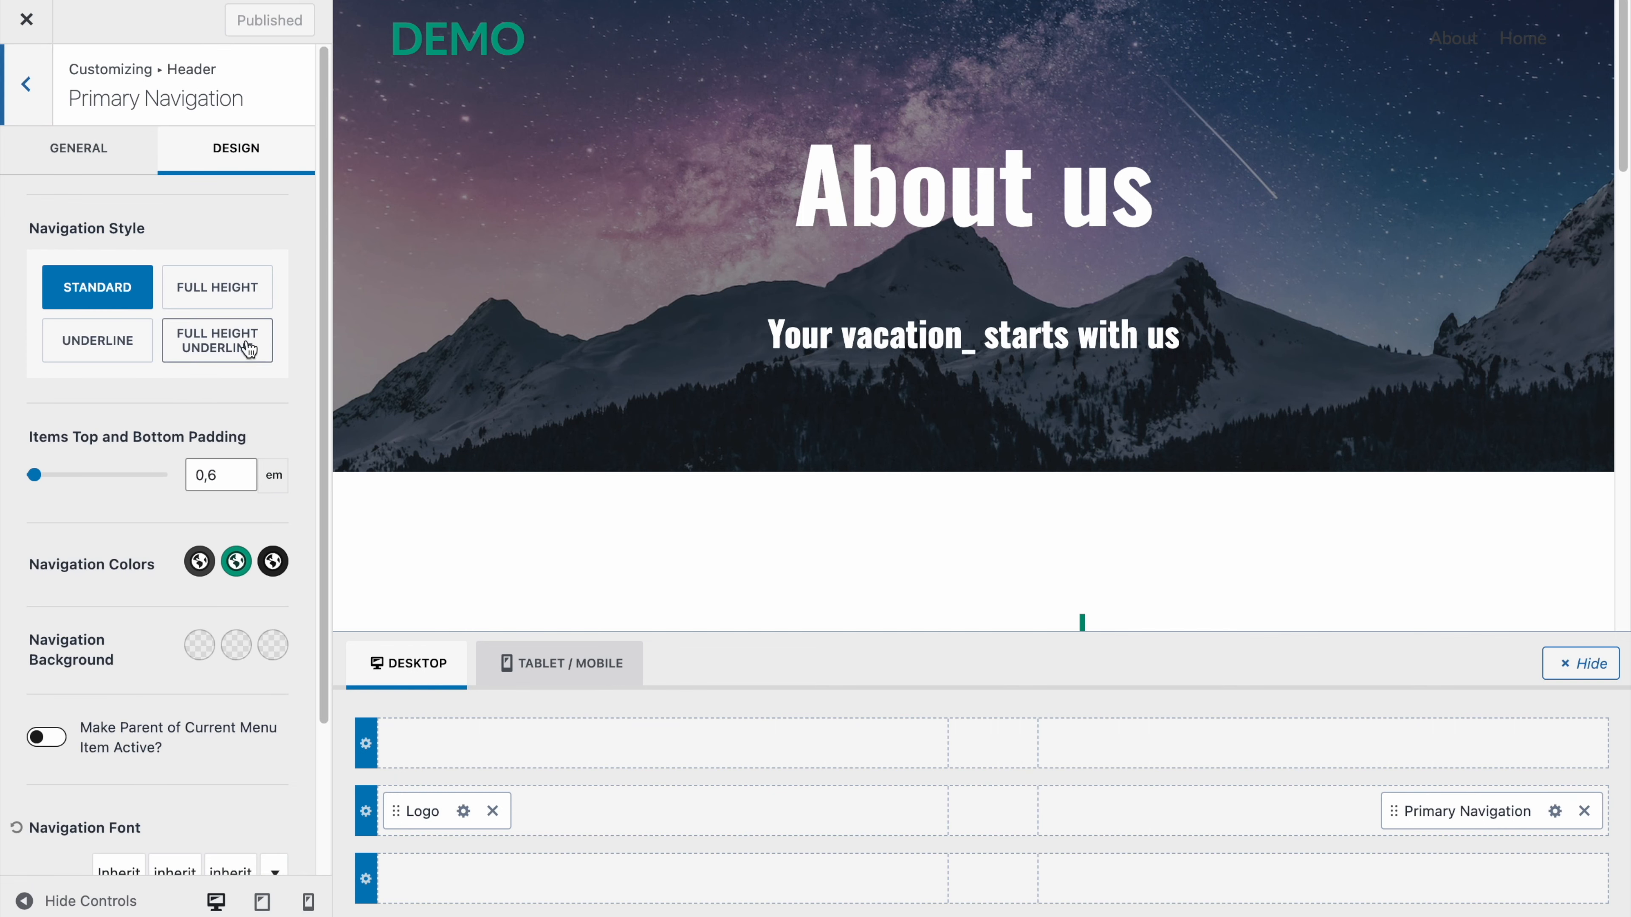
pyautogui.click(249, 348)
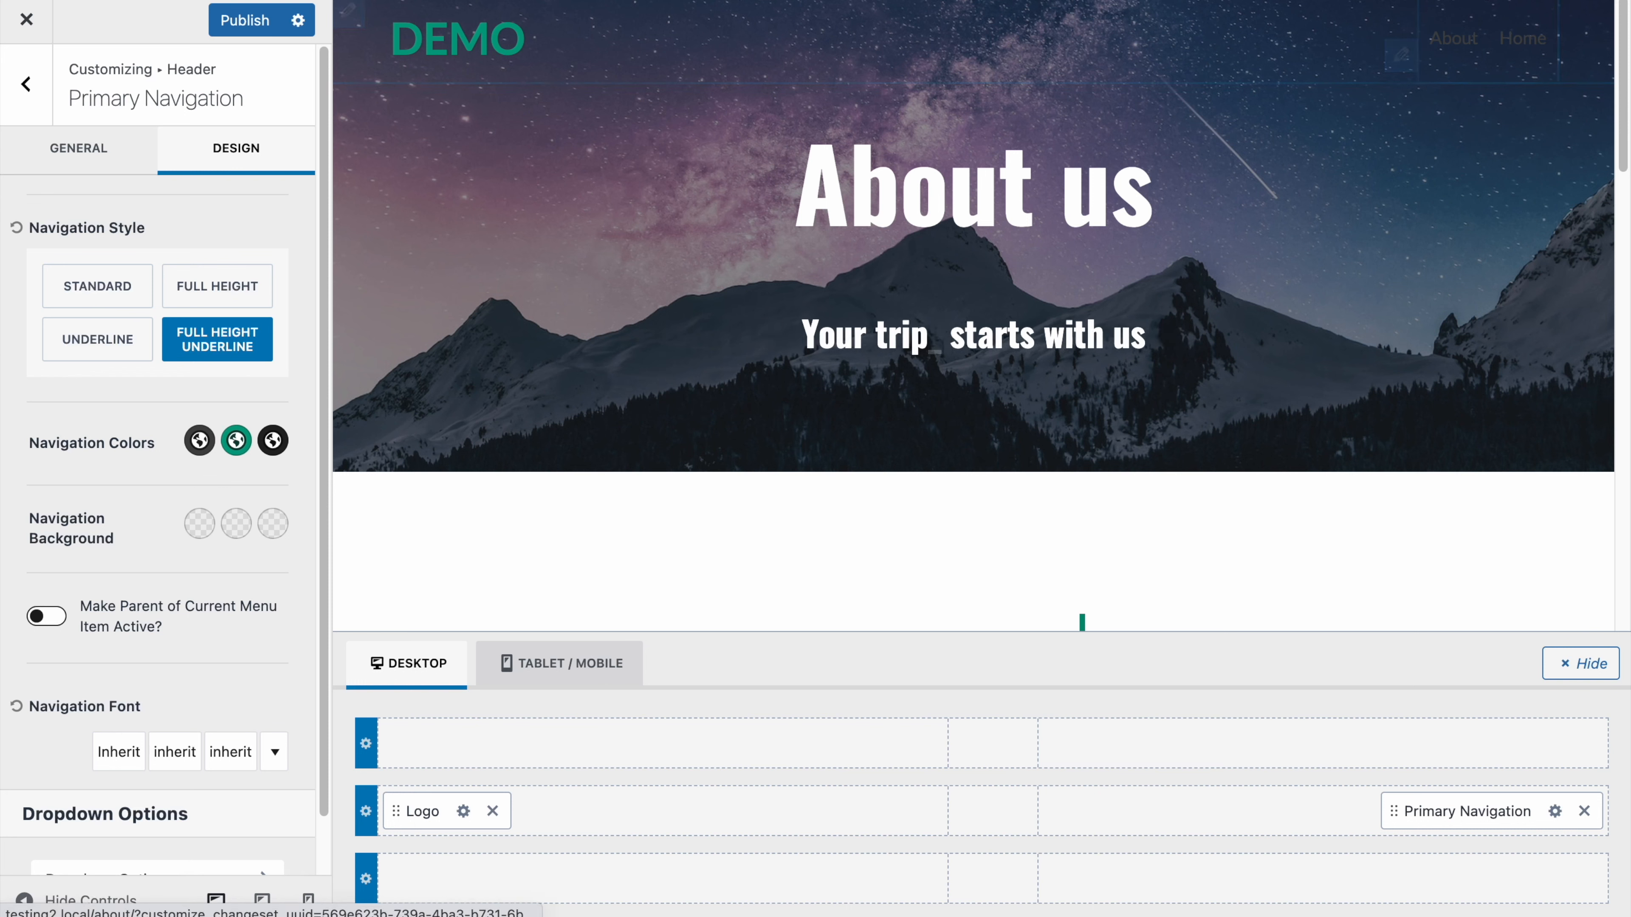
pyautogui.click(241, 37)
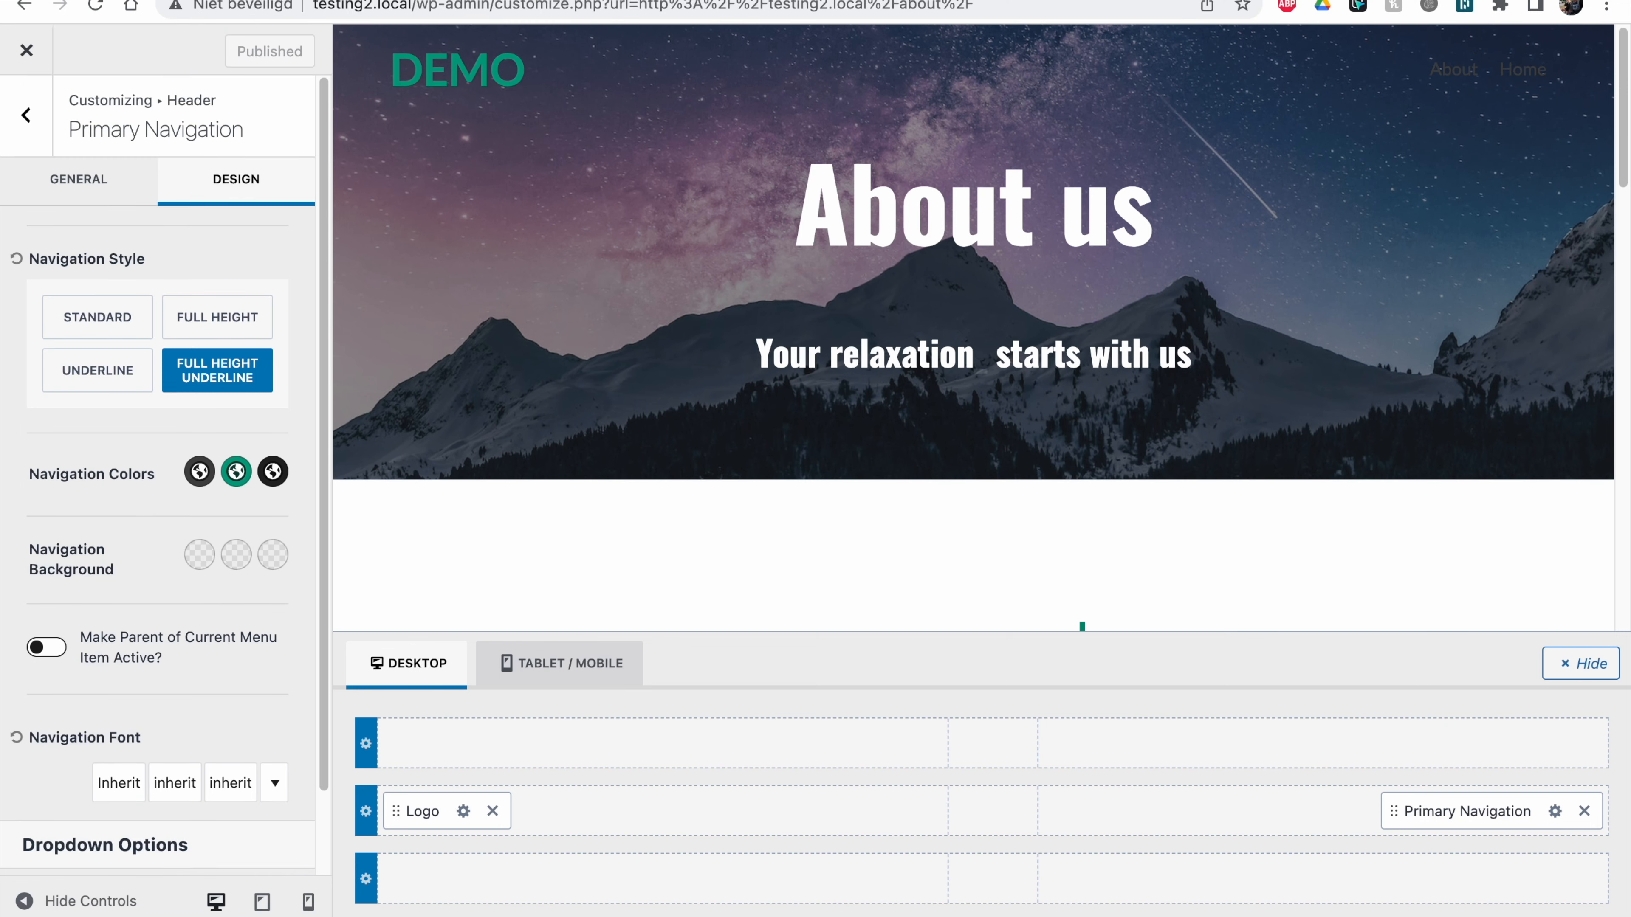
pyautogui.rightClick(36, 14)
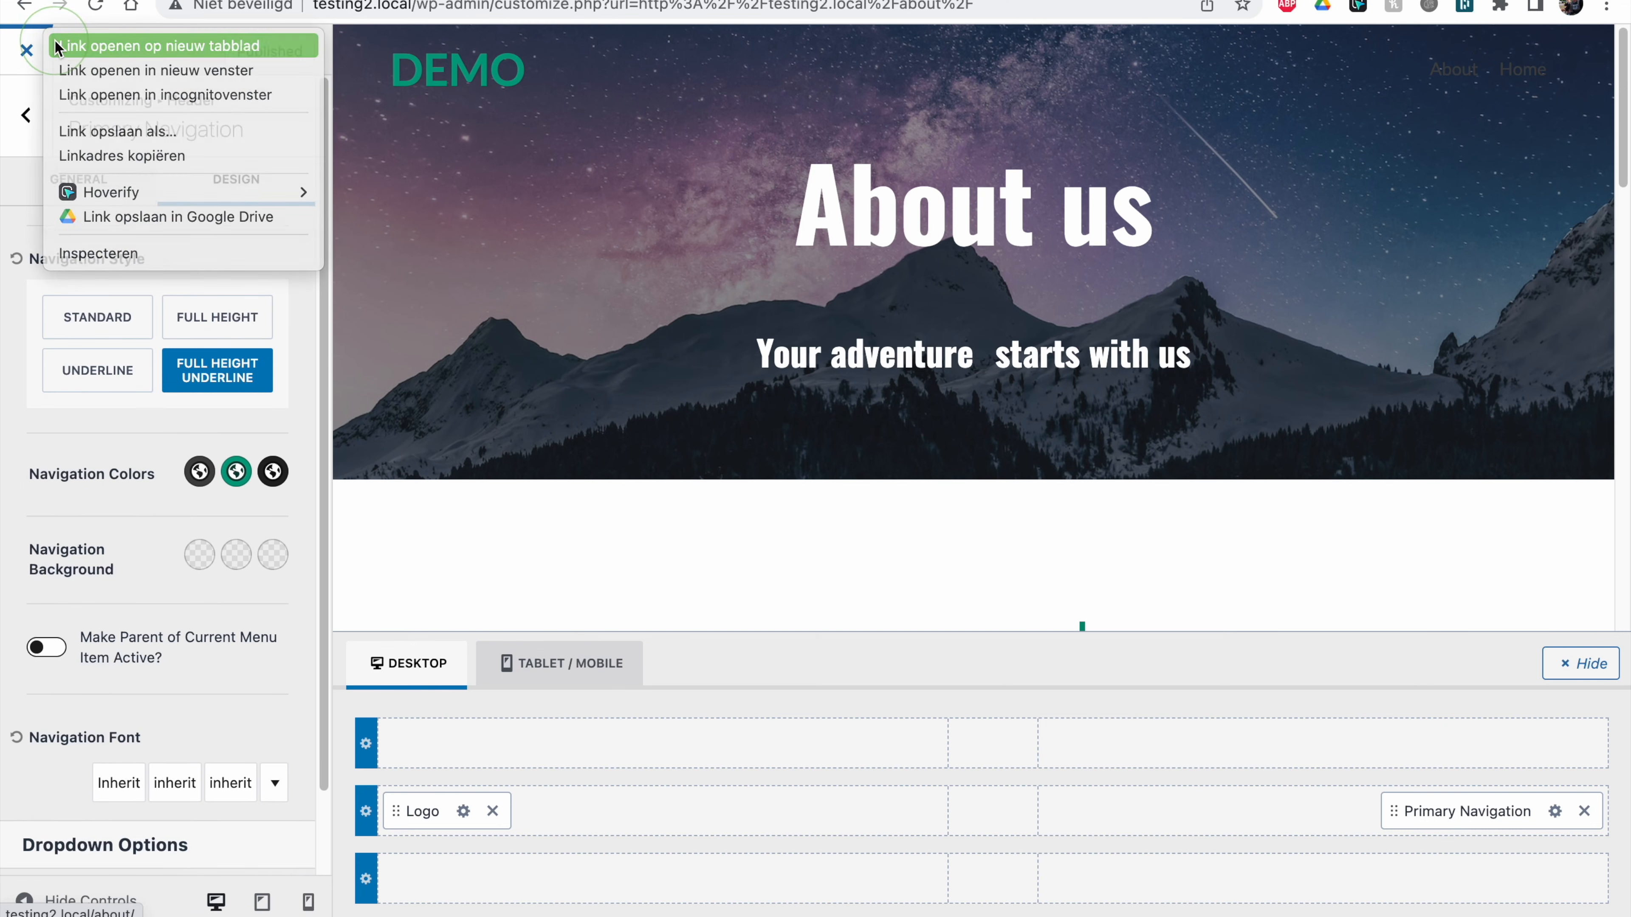
pyautogui.click(45, 20)
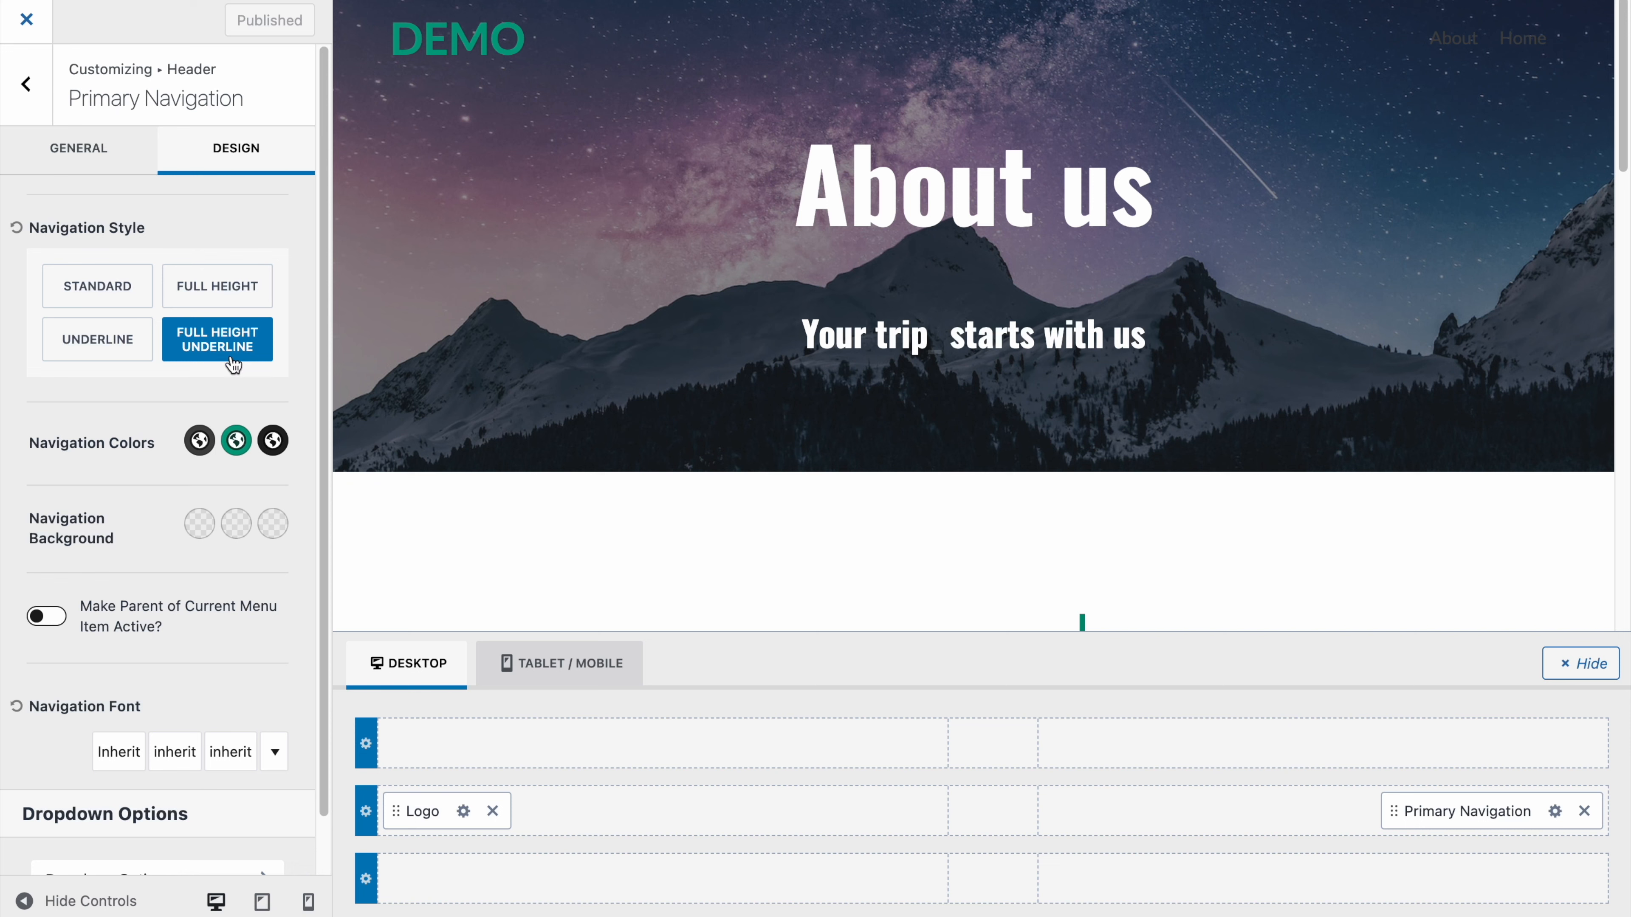
# Step: Set the primary navigation's initial link colour to the green palette colour 049F82
pyautogui.scroll(-1, 166, 490)
pyautogui.click(201, 406)
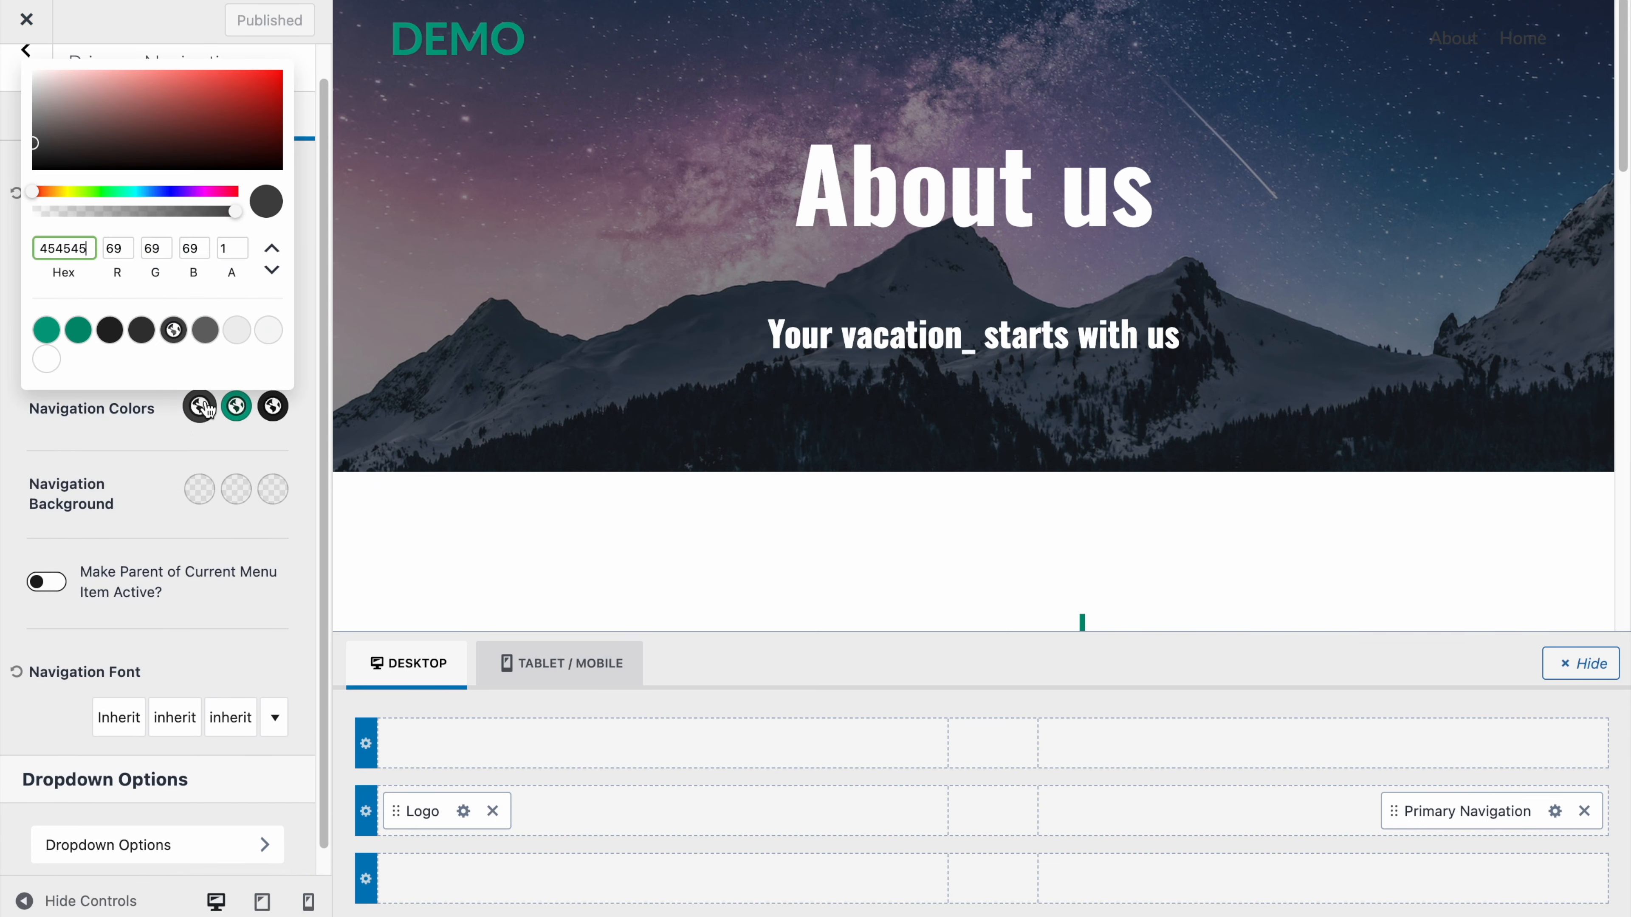
pyautogui.click(46, 330)
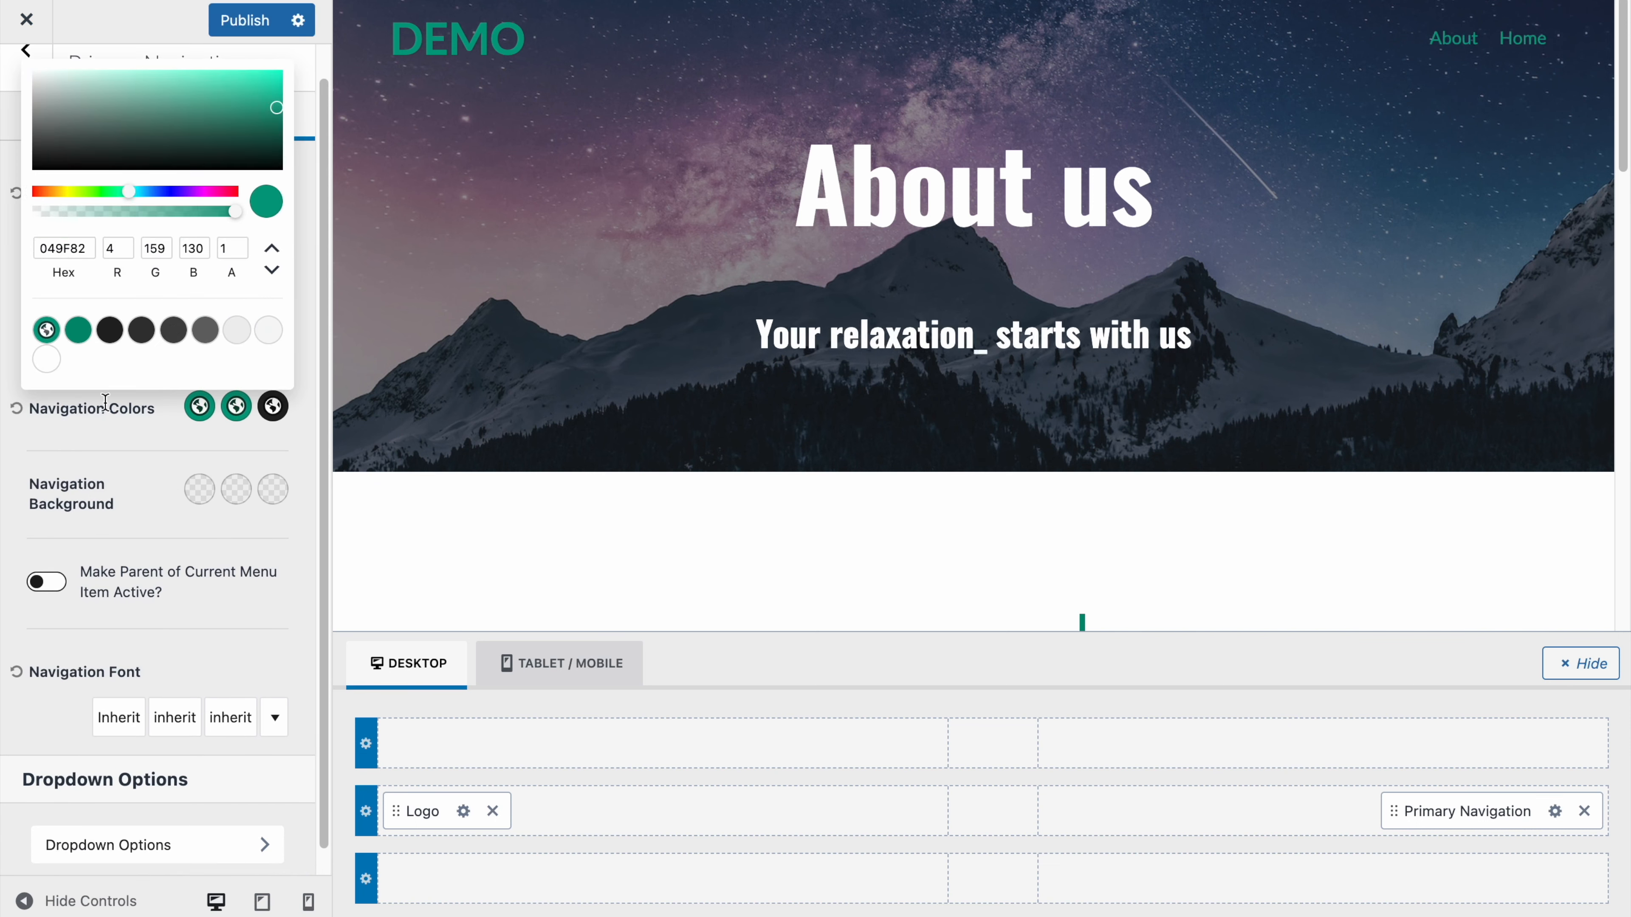
pyautogui.click(236, 407)
pyautogui.click(237, 411)
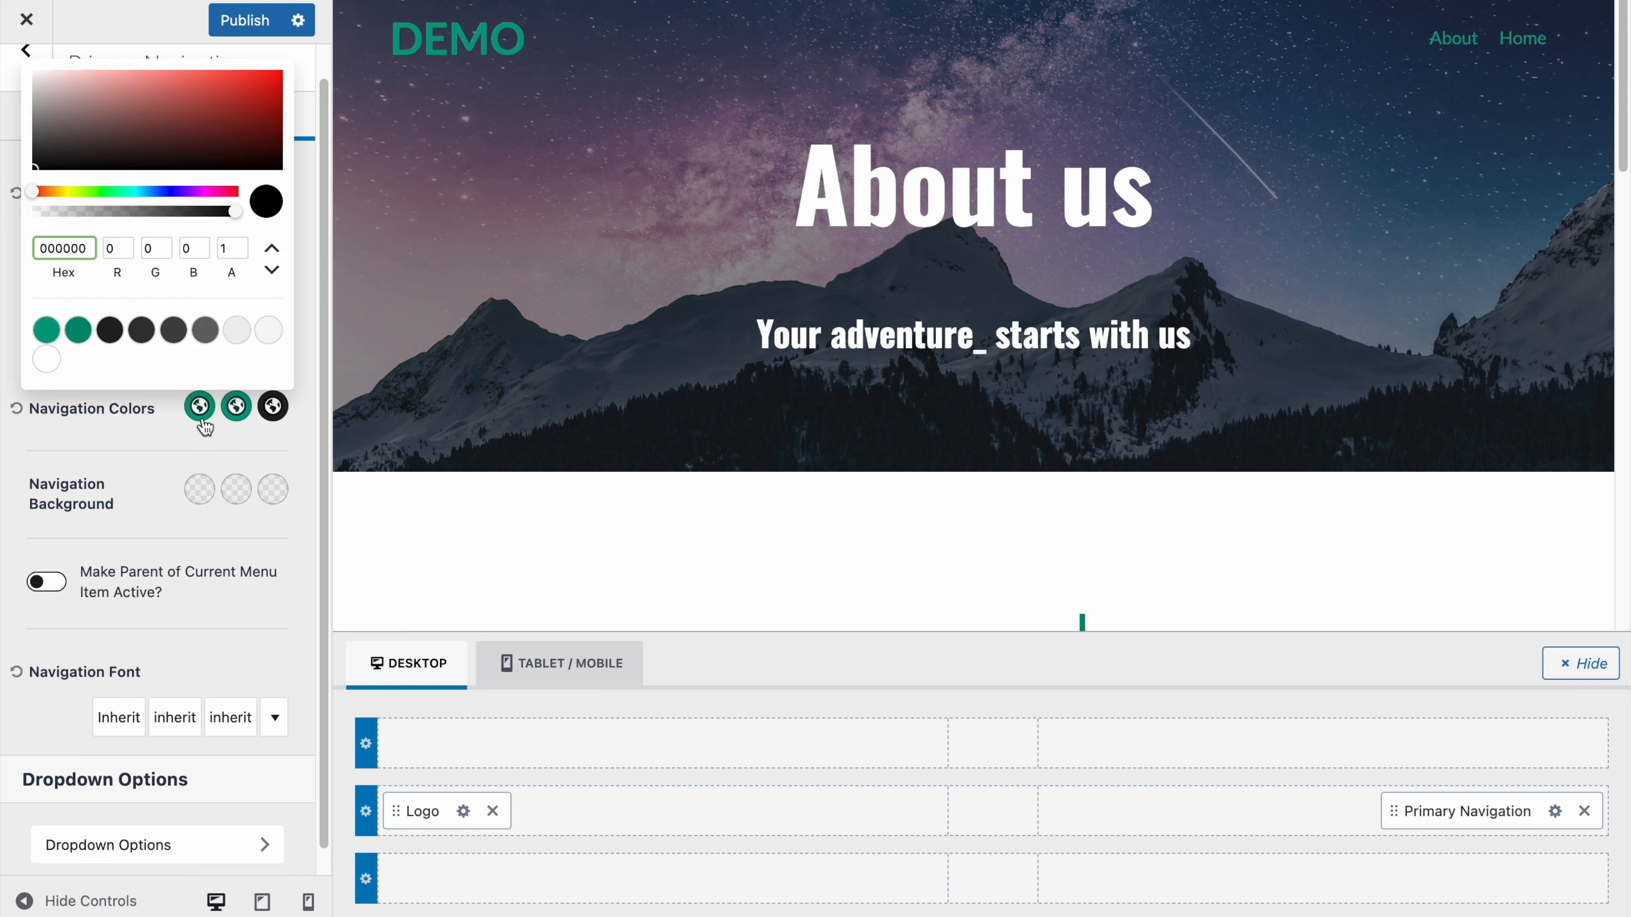
pyautogui.click(134, 399)
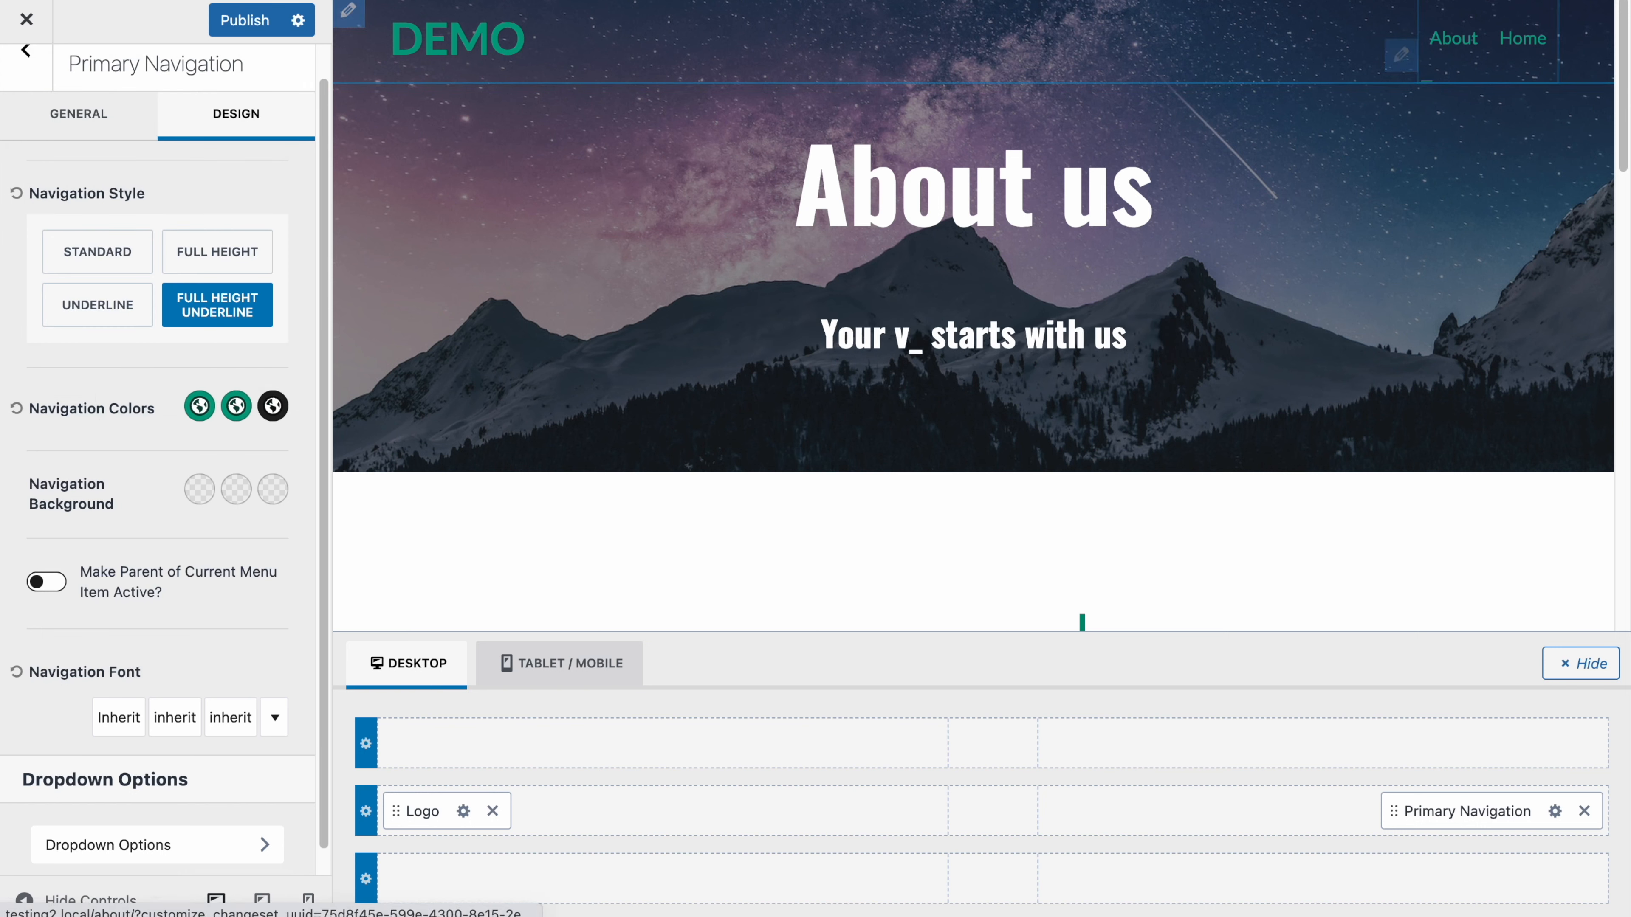
# Step: Set the primary navigation's active and hover colours to the green palette colour 008F72 and publish the changes
pyautogui.click(272, 404)
pyautogui.click(78, 329)
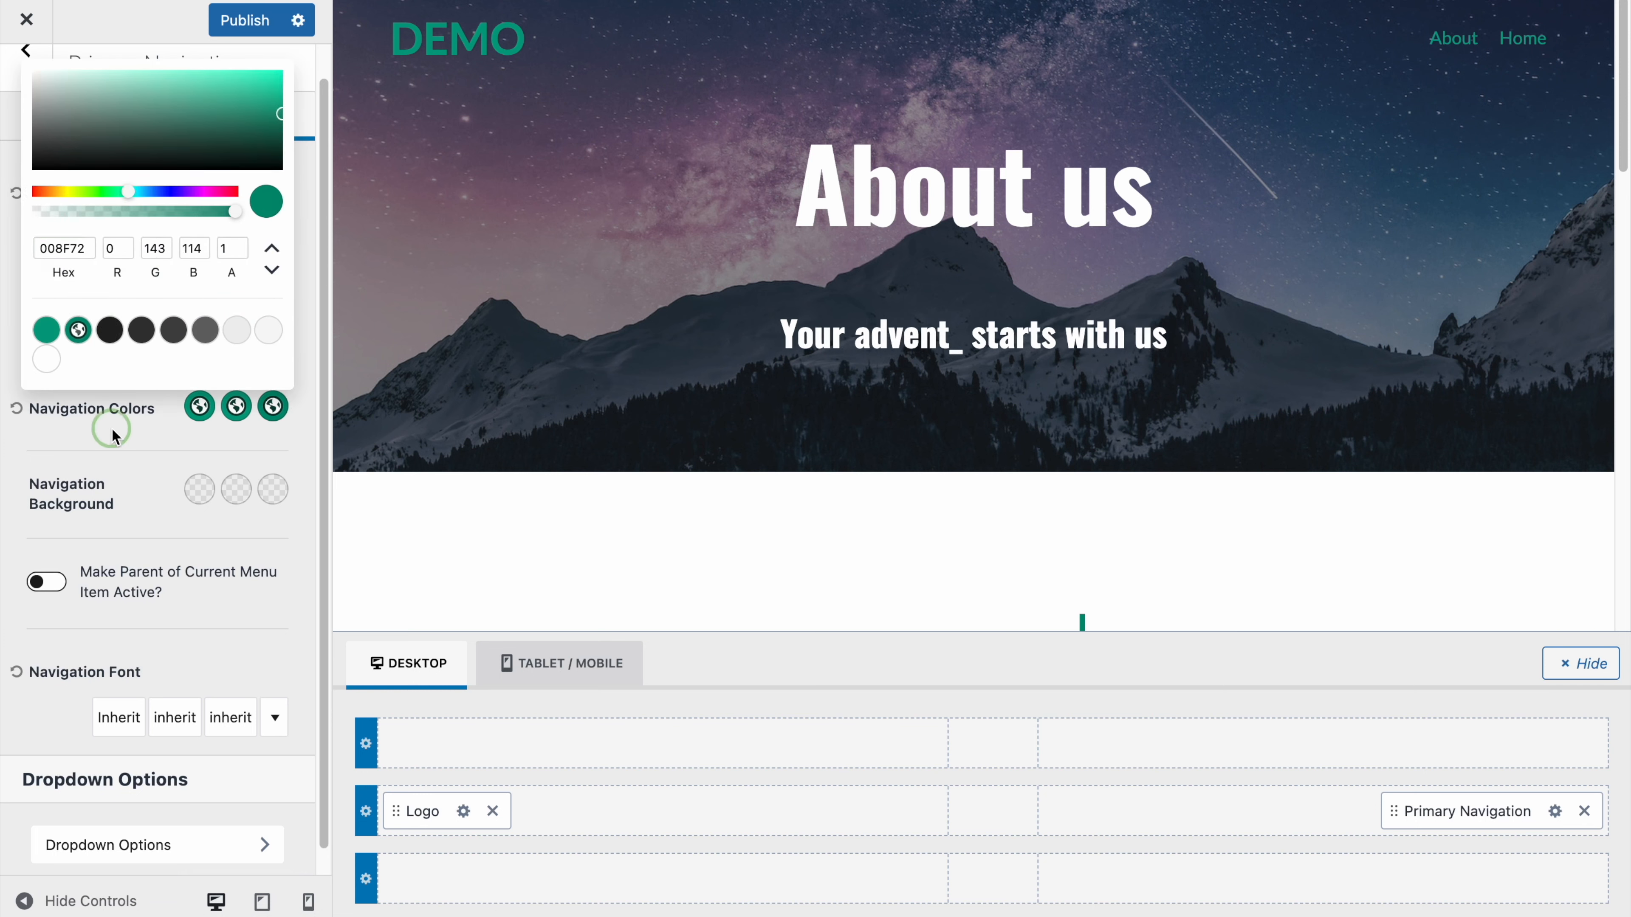
pyautogui.click(115, 424)
pyautogui.click(236, 405)
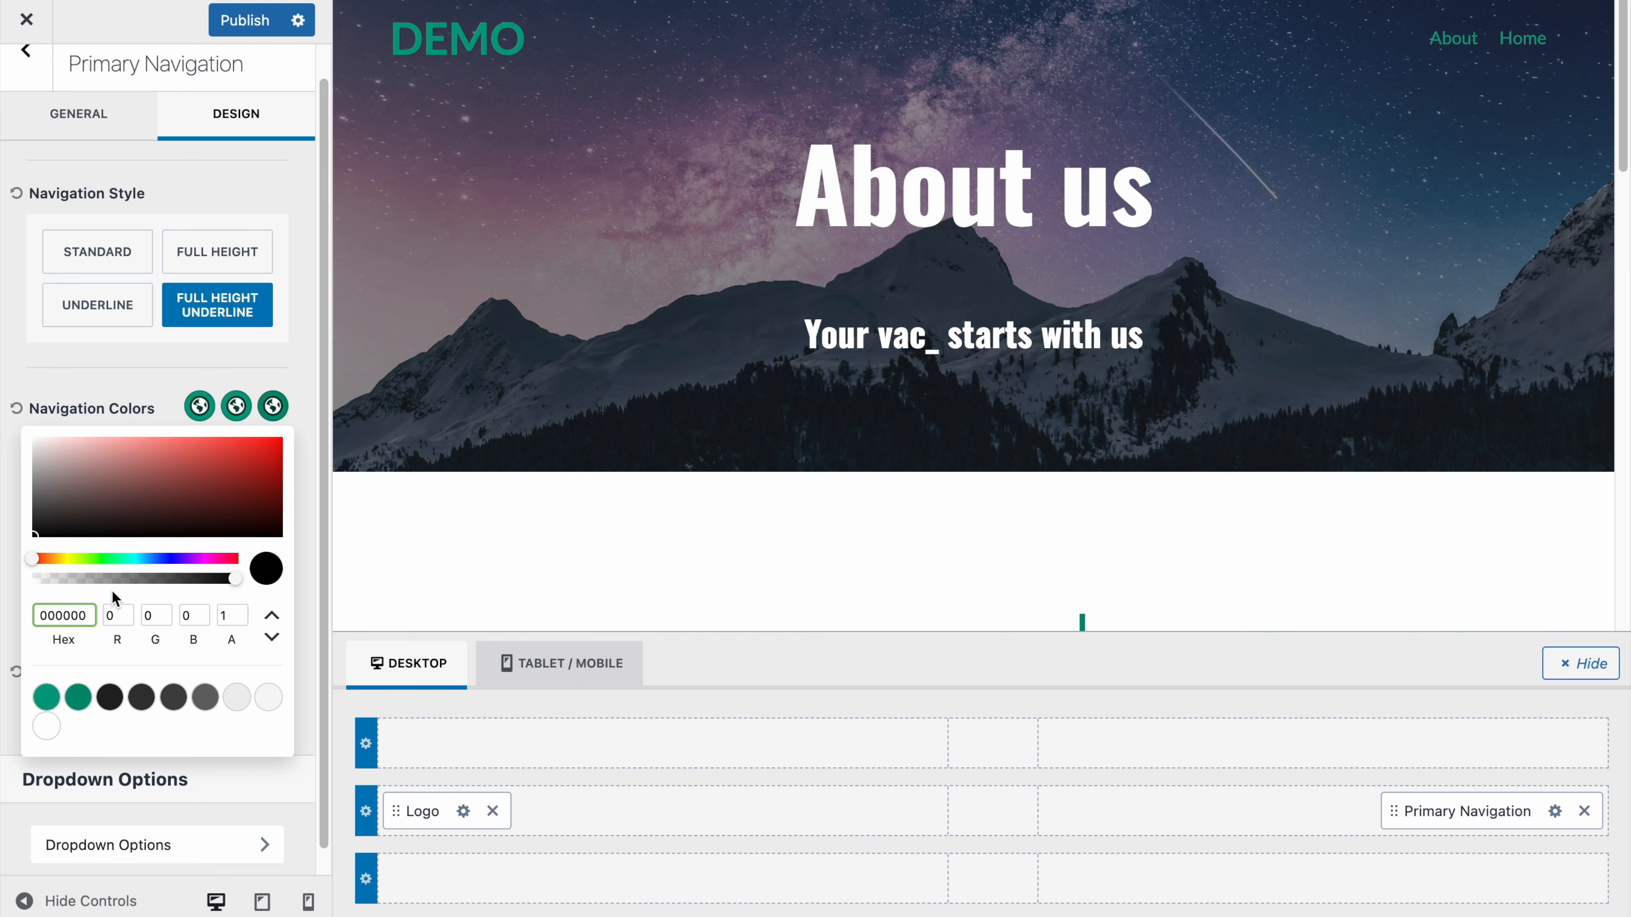
pyautogui.click(78, 698)
pyautogui.click(136, 373)
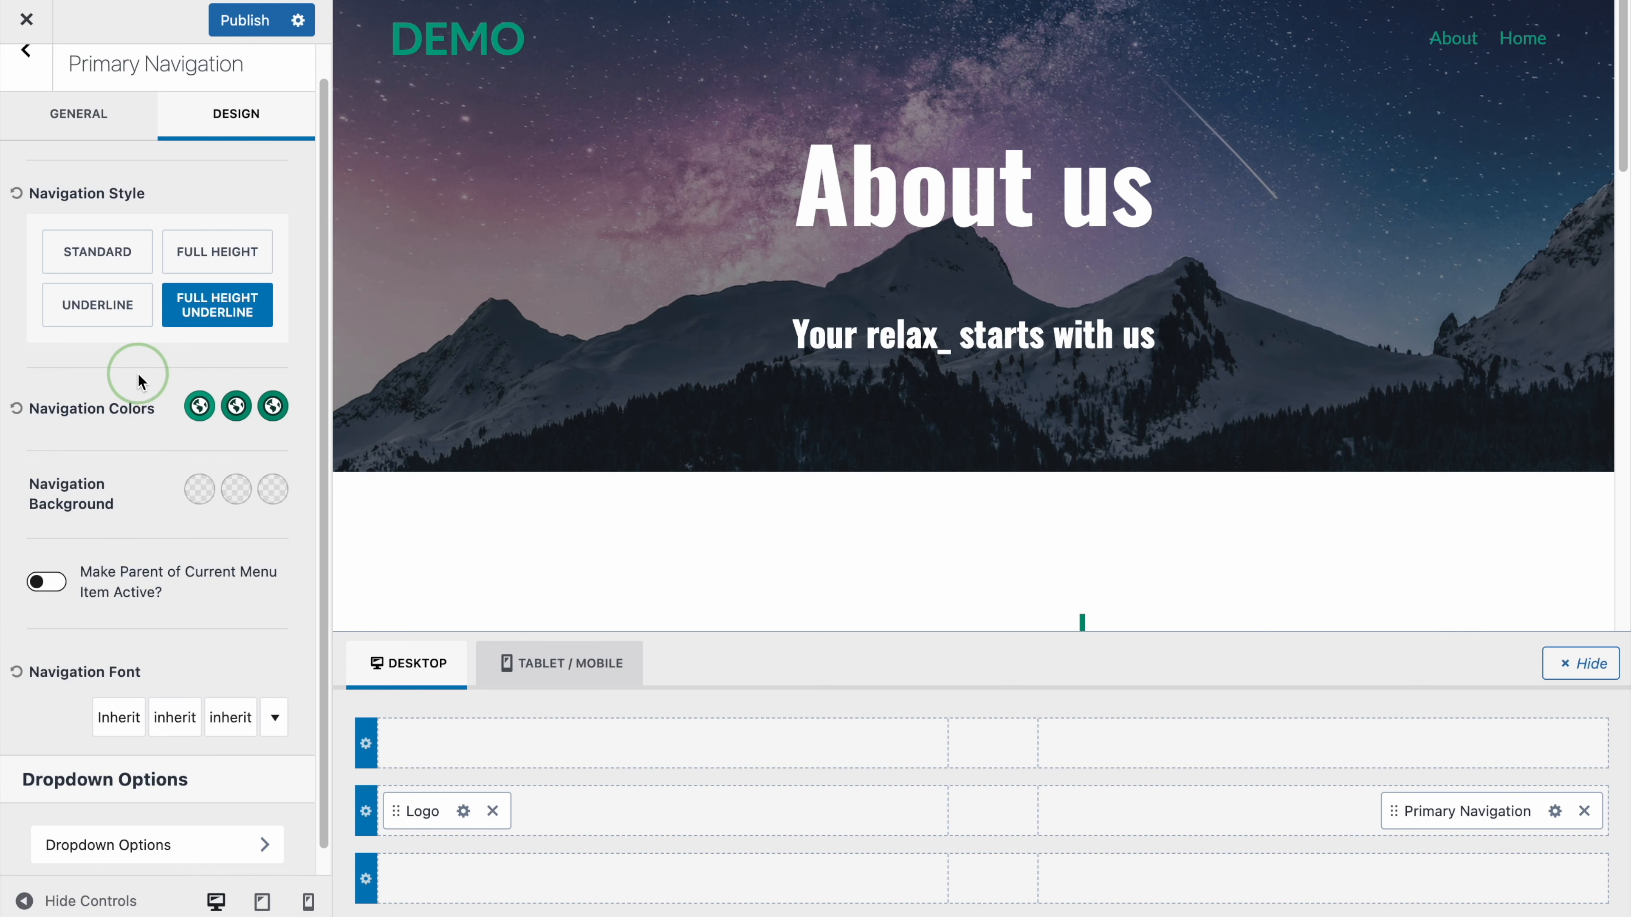
pyautogui.click(239, 34)
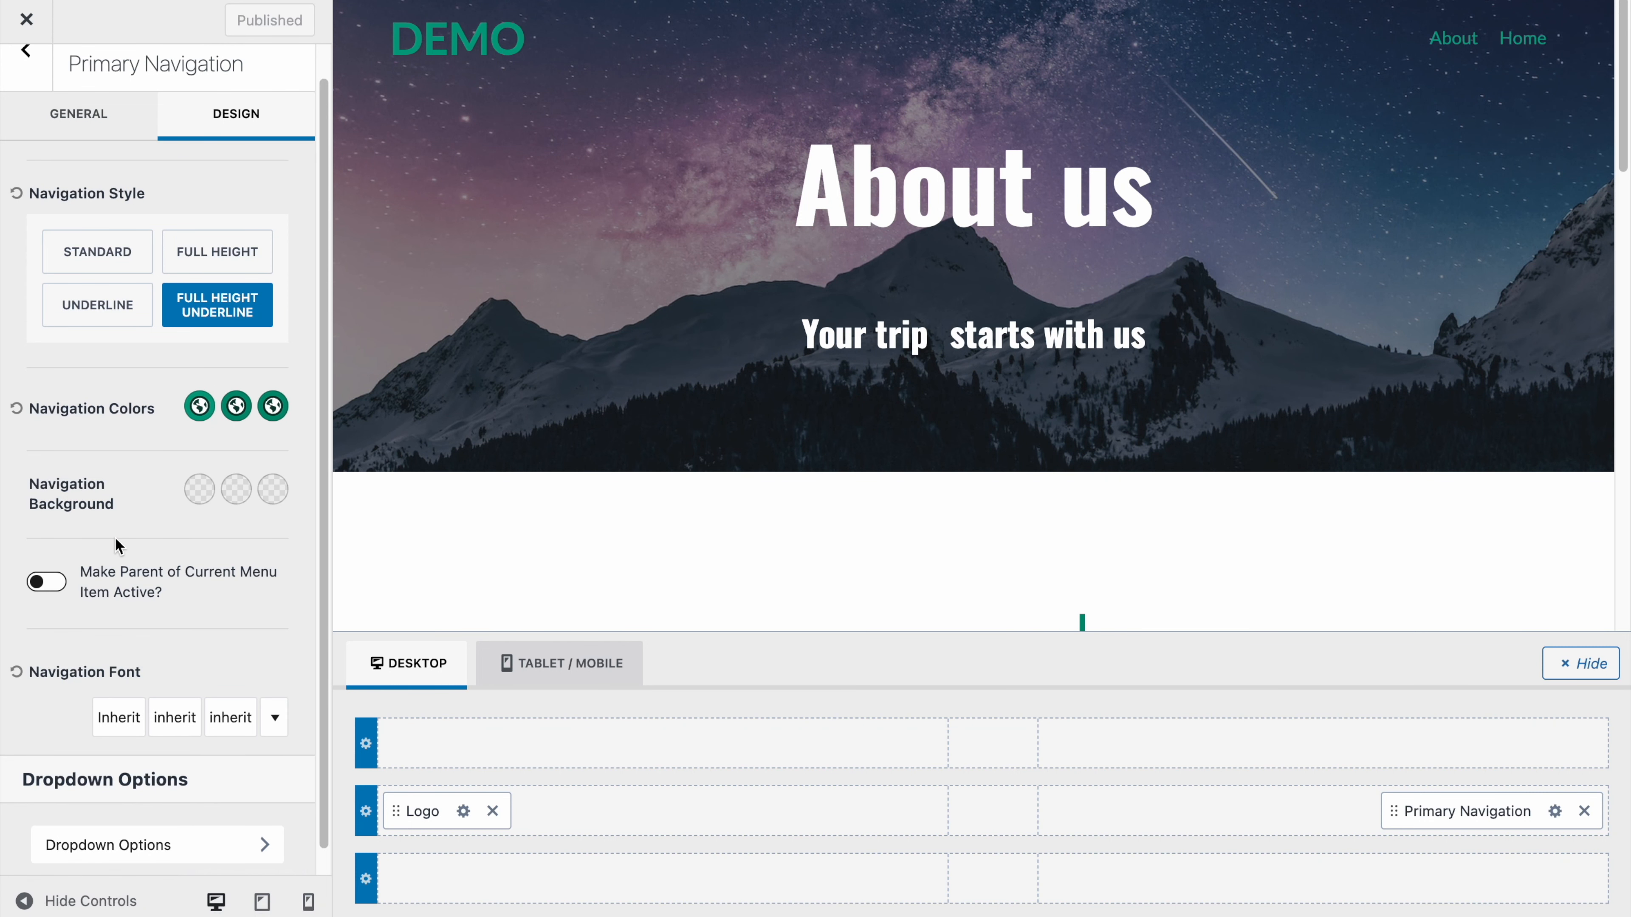
# Step: Set the primary navigation font to Oswald with weight 700
pyautogui.click(119, 718)
pyautogui.click(114, 384)
pyautogui.write('oswa')
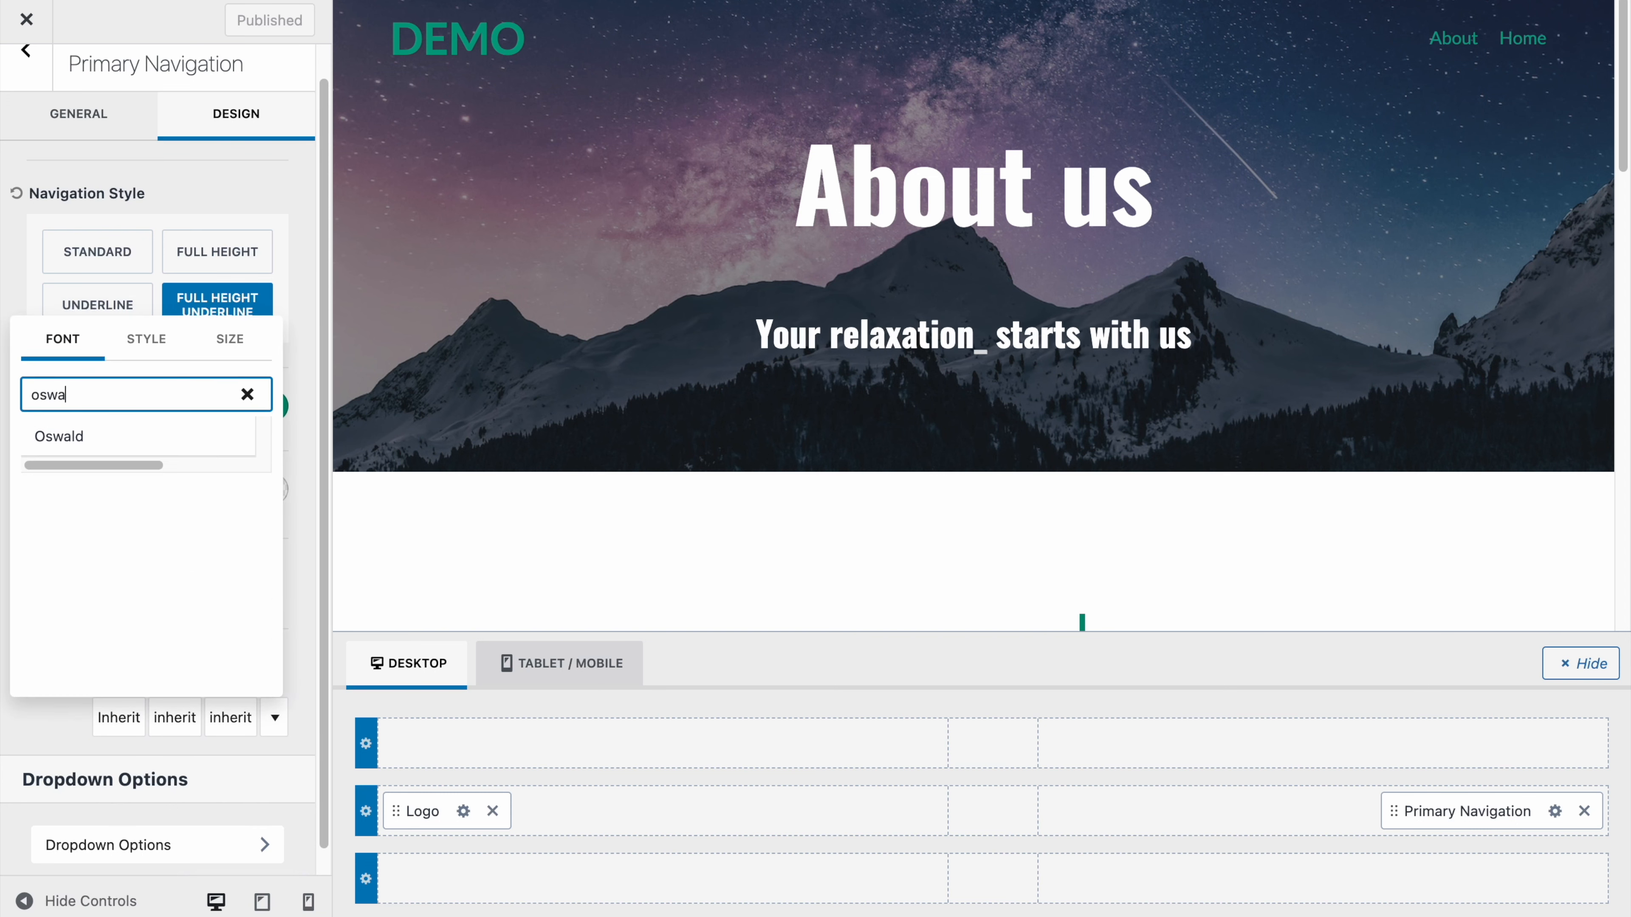
pyautogui.click(103, 440)
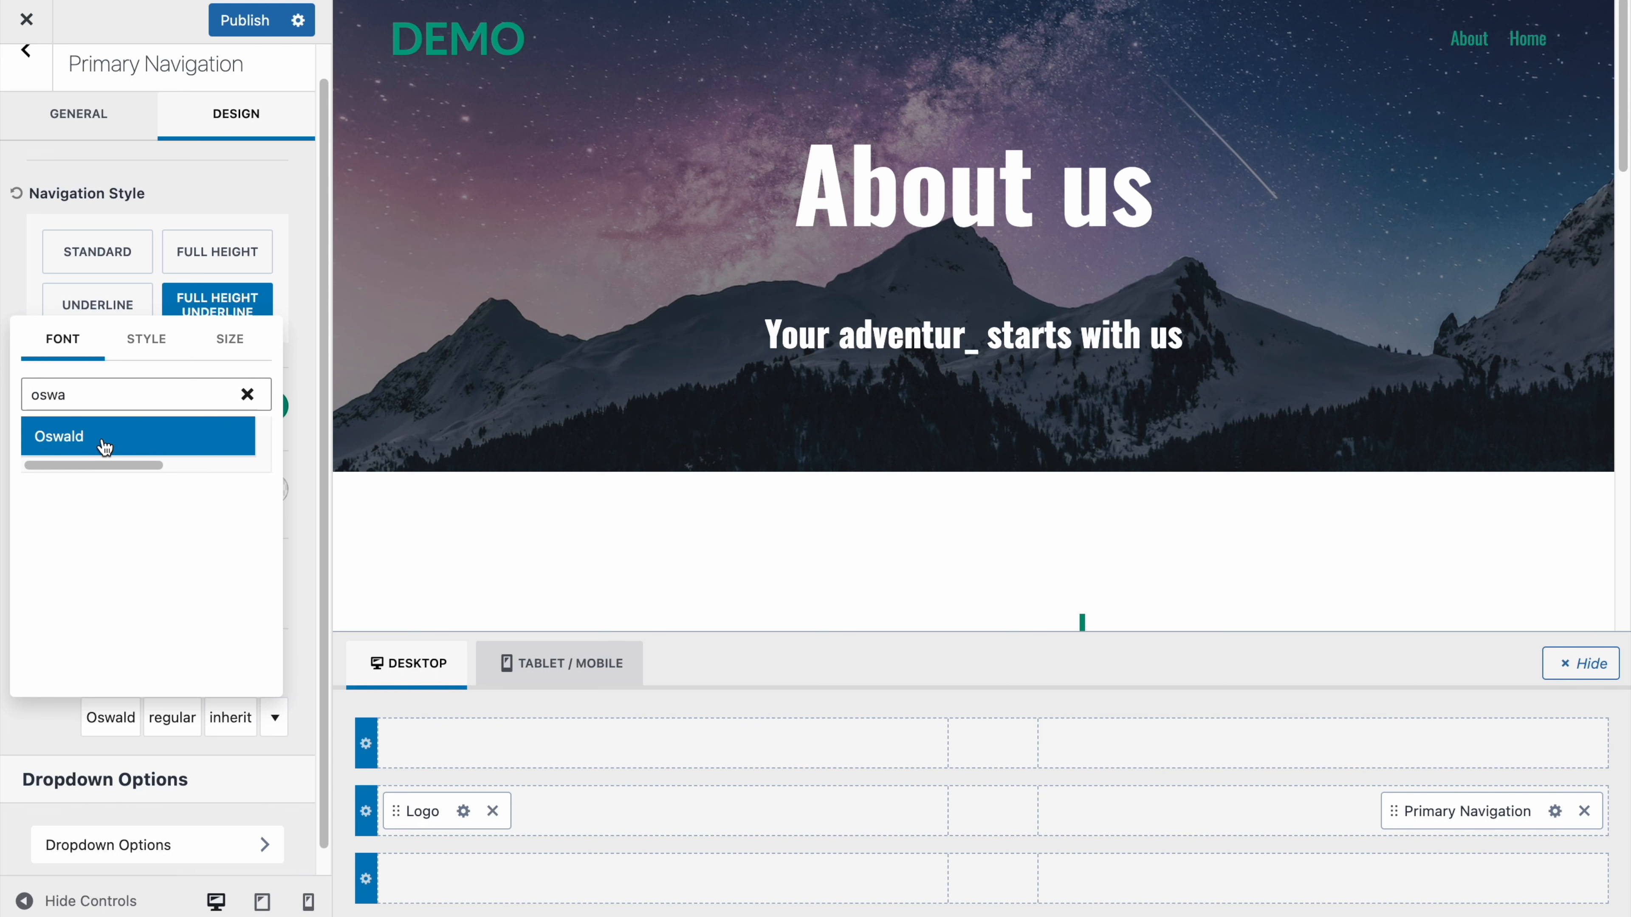
pyautogui.click(151, 355)
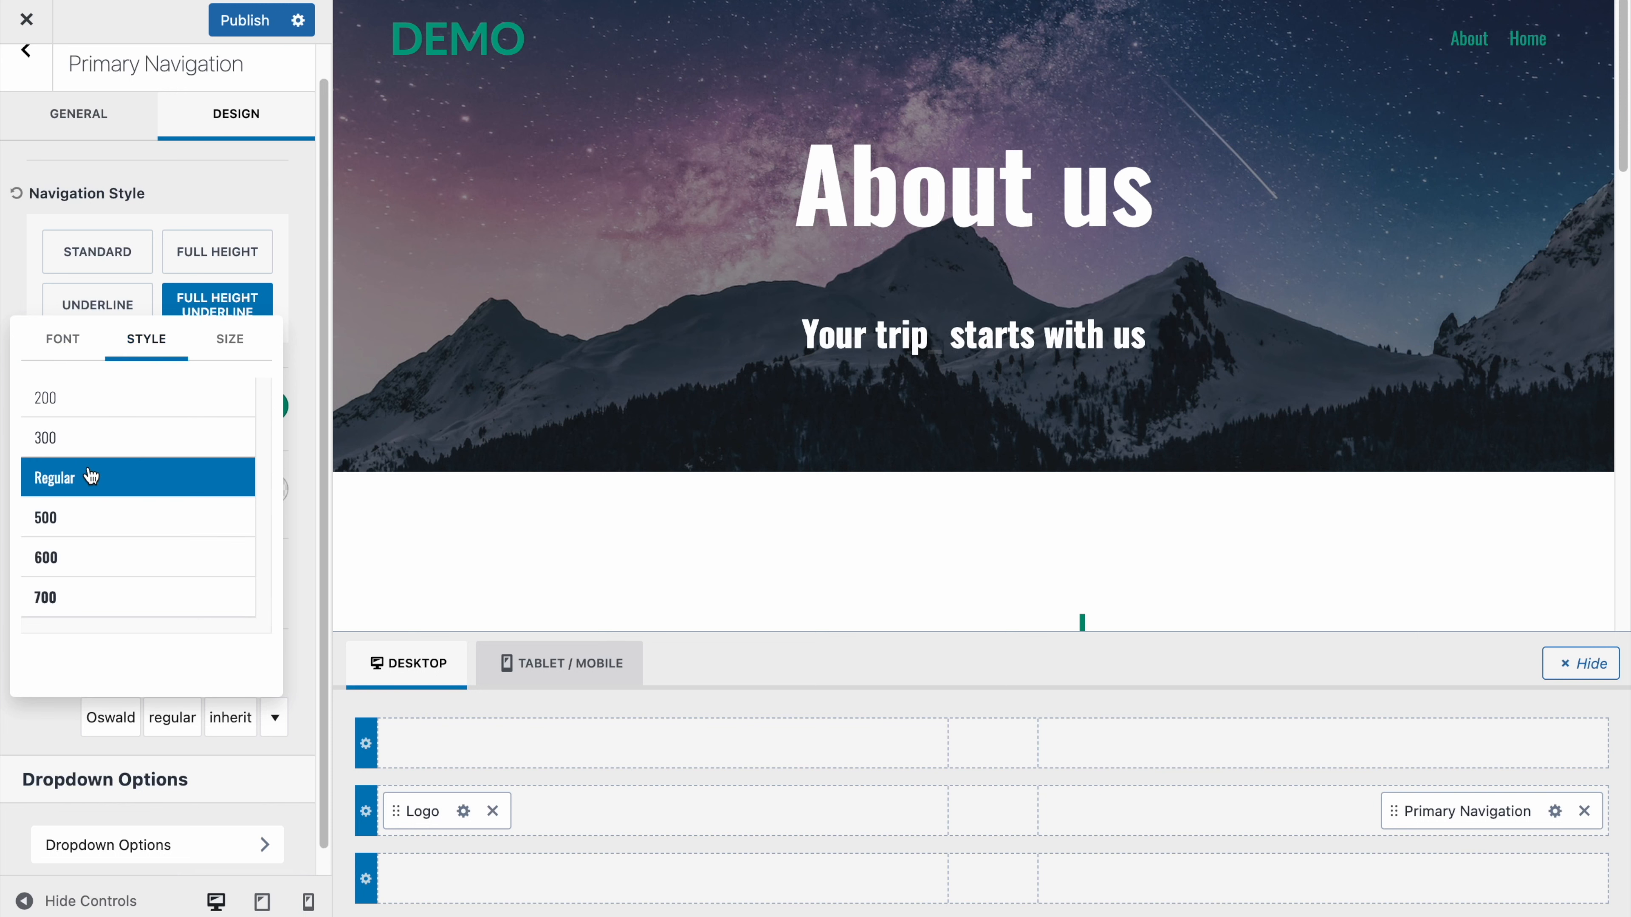
pyautogui.click(90, 602)
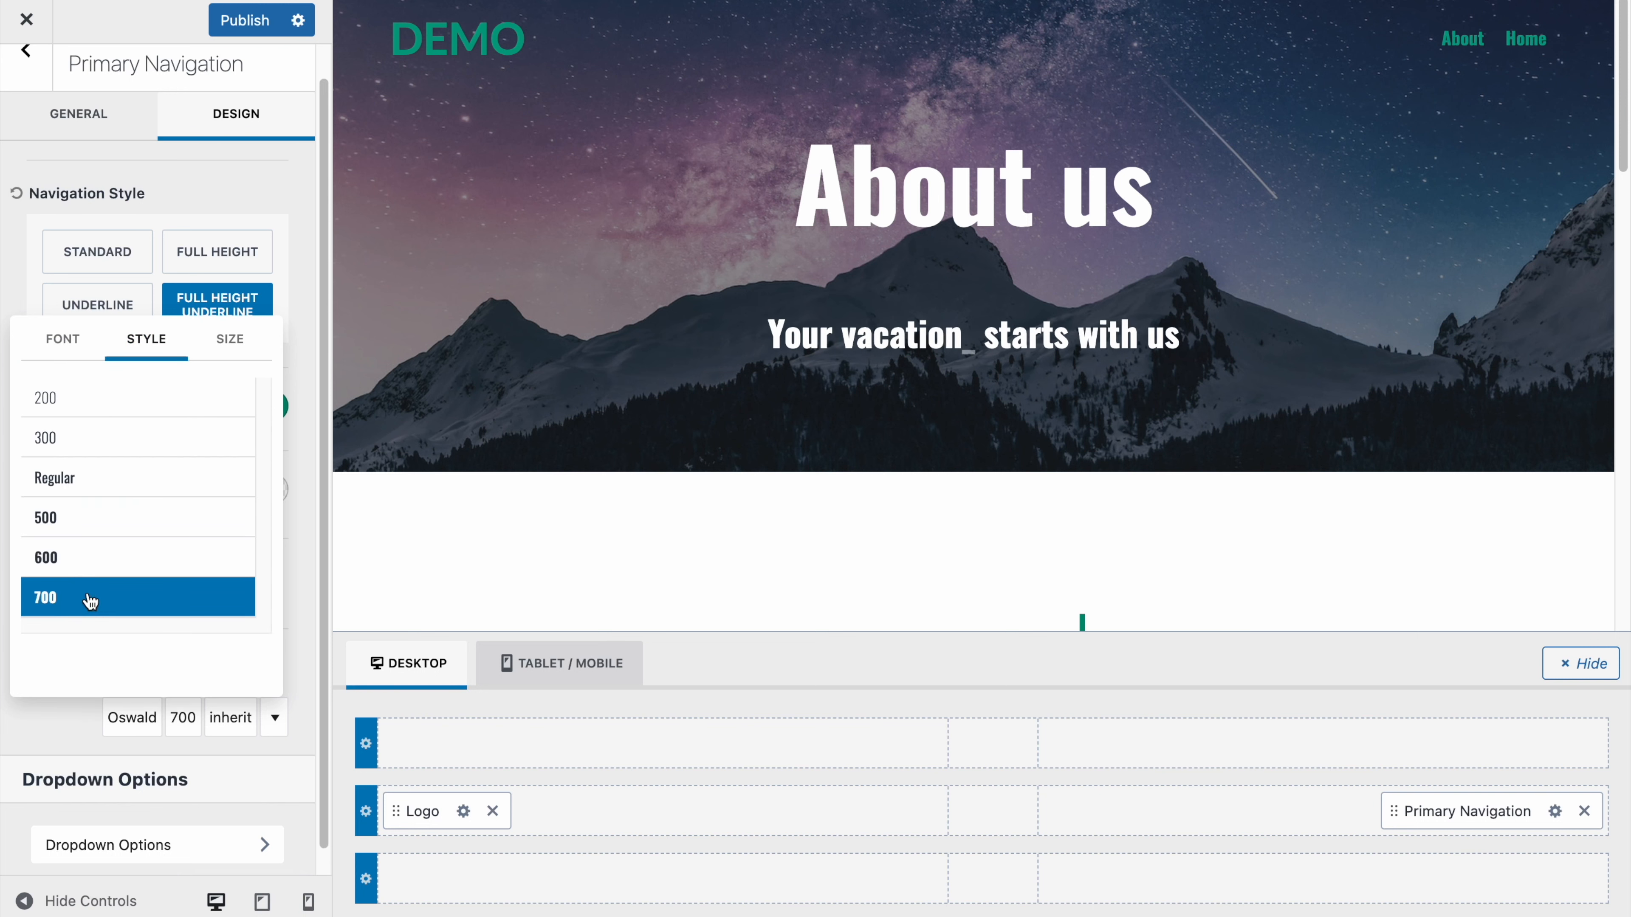
# Step: Set the primary navigation's font size to 20 px and its letter spacing to 0.07 em
pyautogui.click(231, 341)
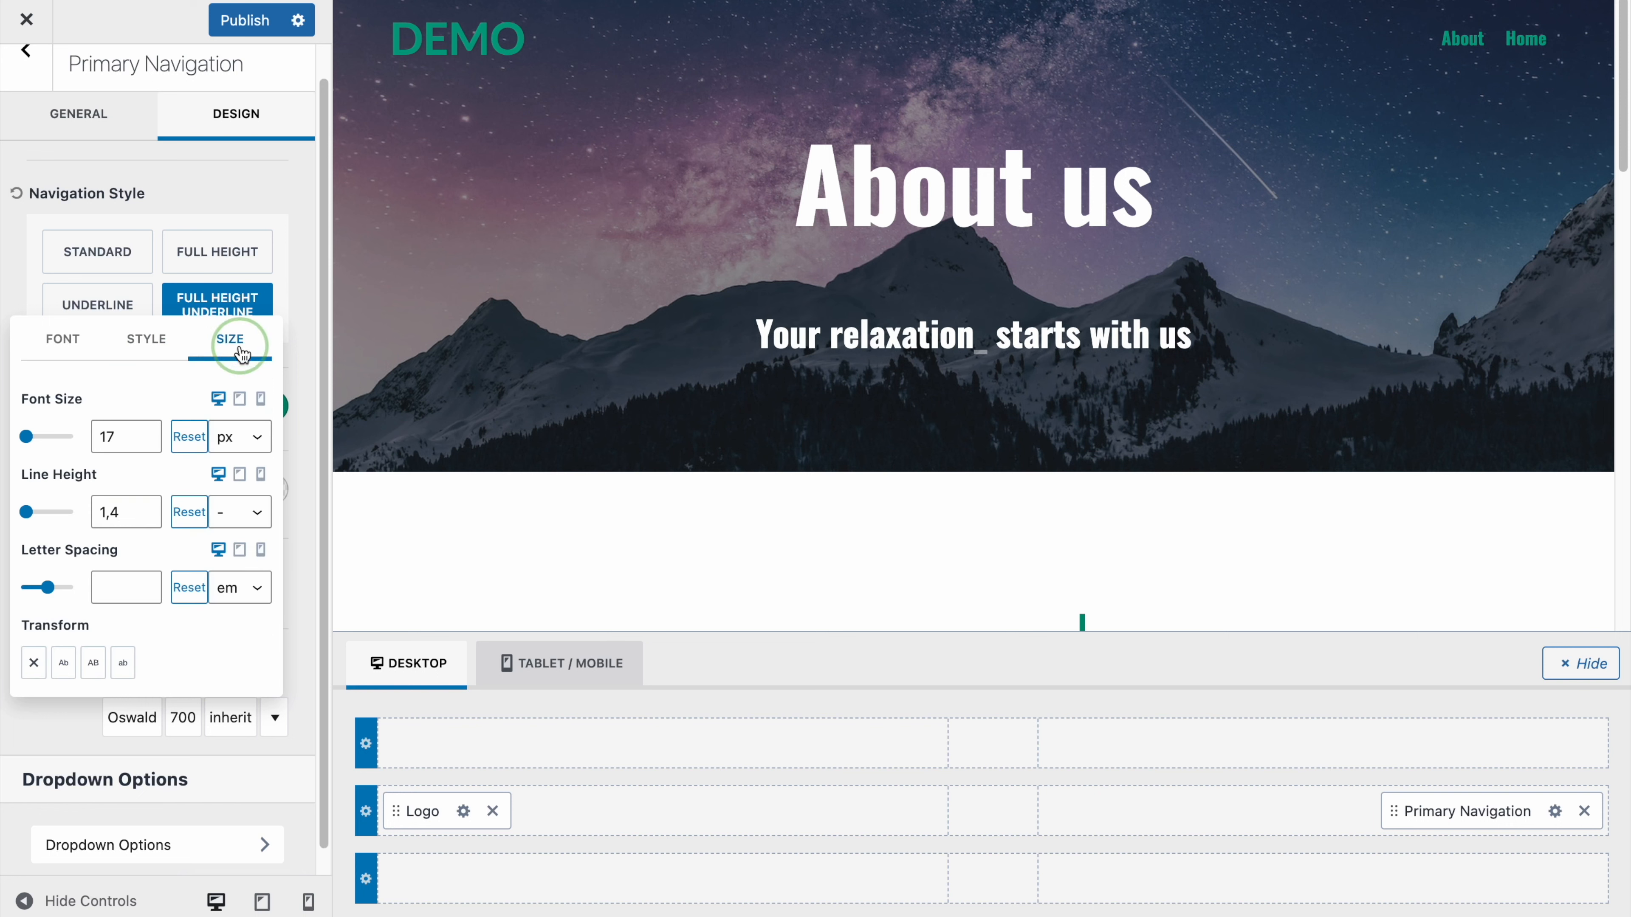
pyautogui.click(148, 433)
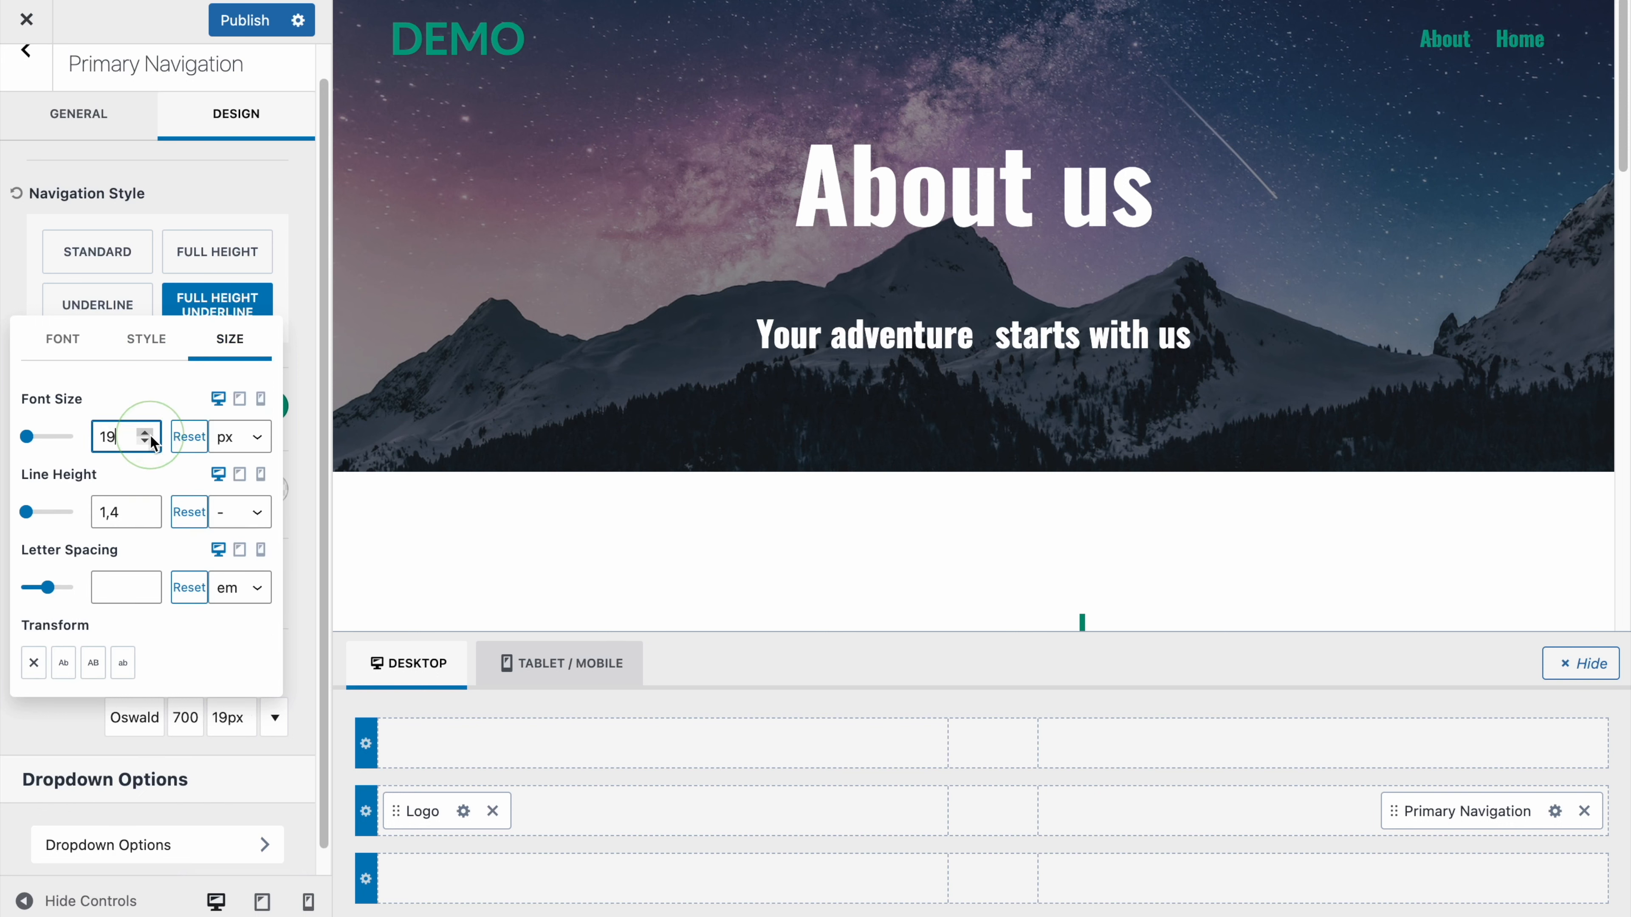
pyautogui.click(149, 434)
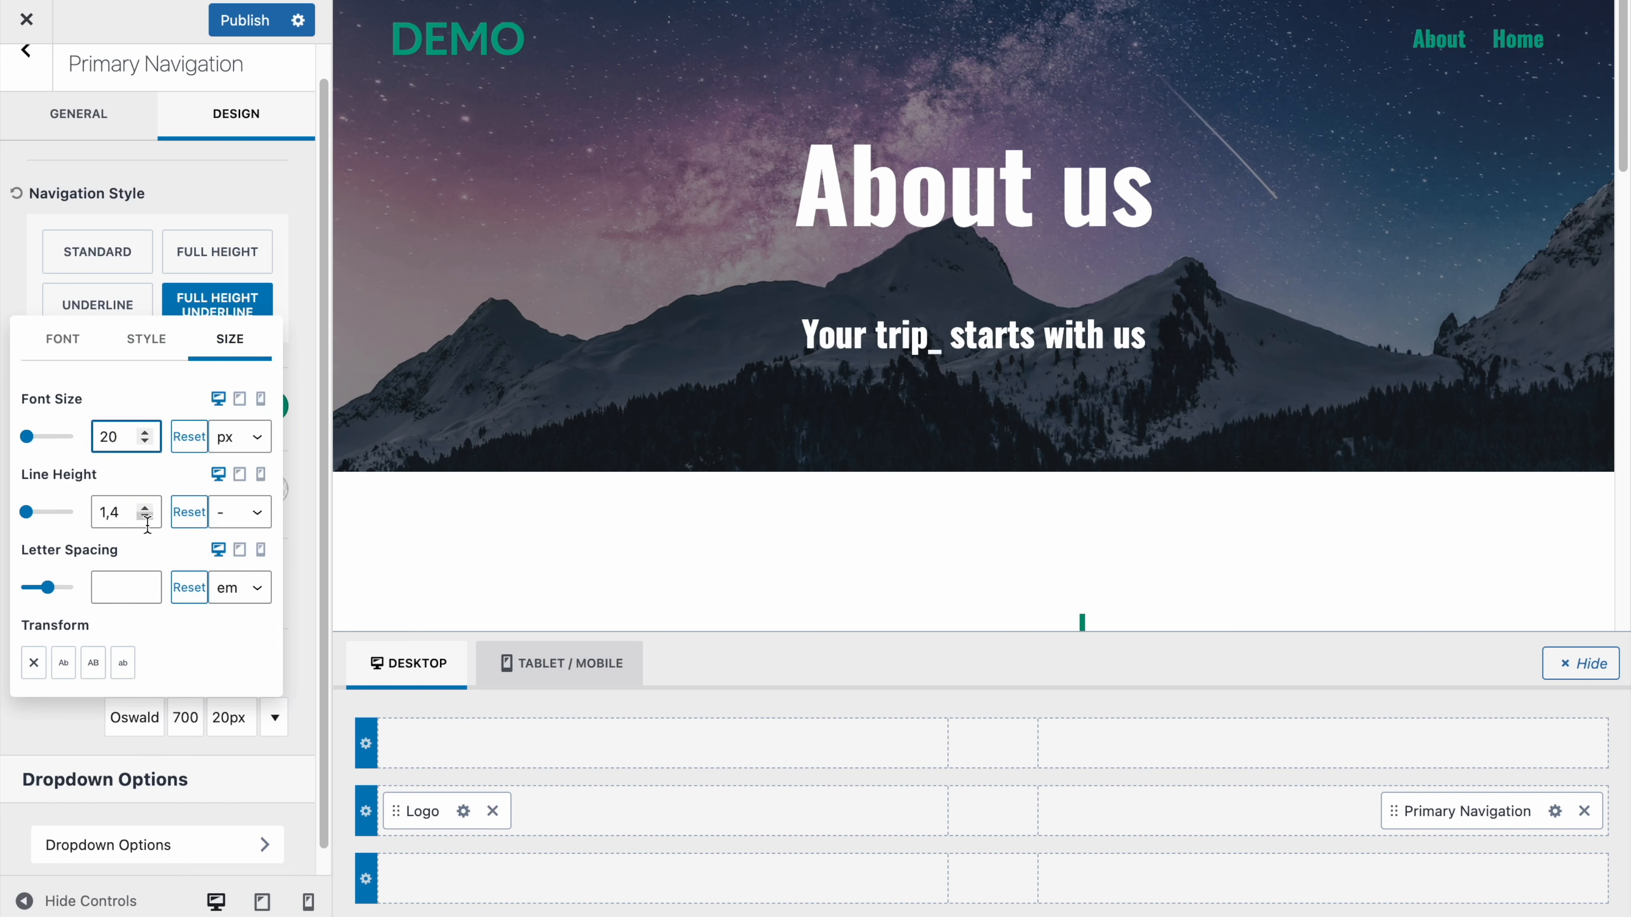
pyautogui.click(145, 583)
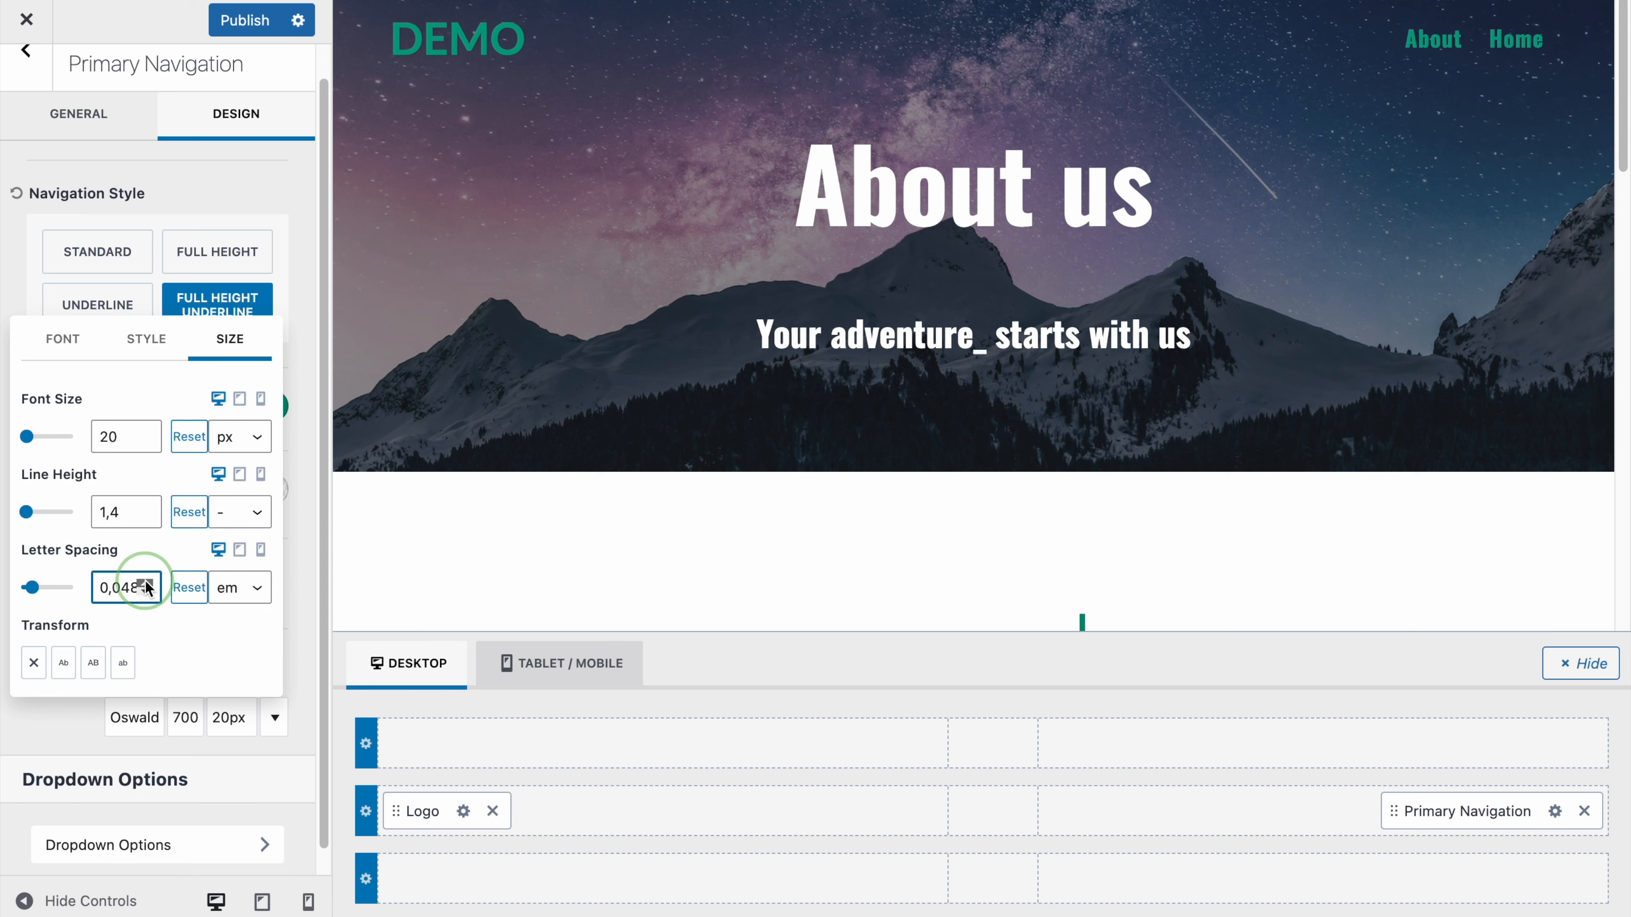
pyautogui.click(146, 584)
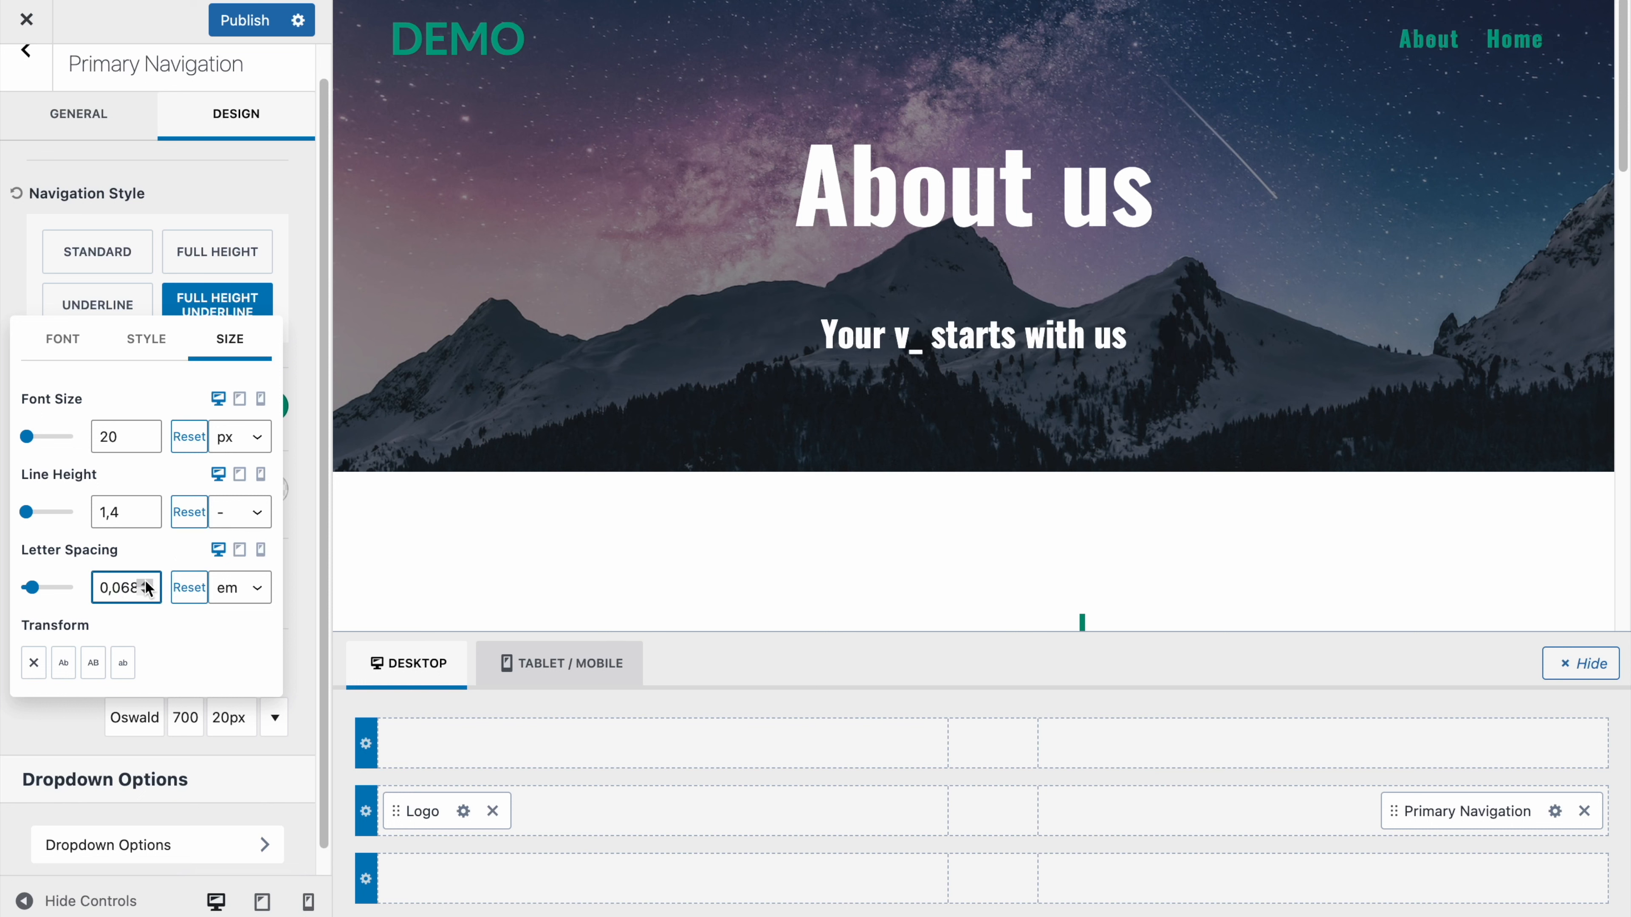
pyautogui.click(146, 583)
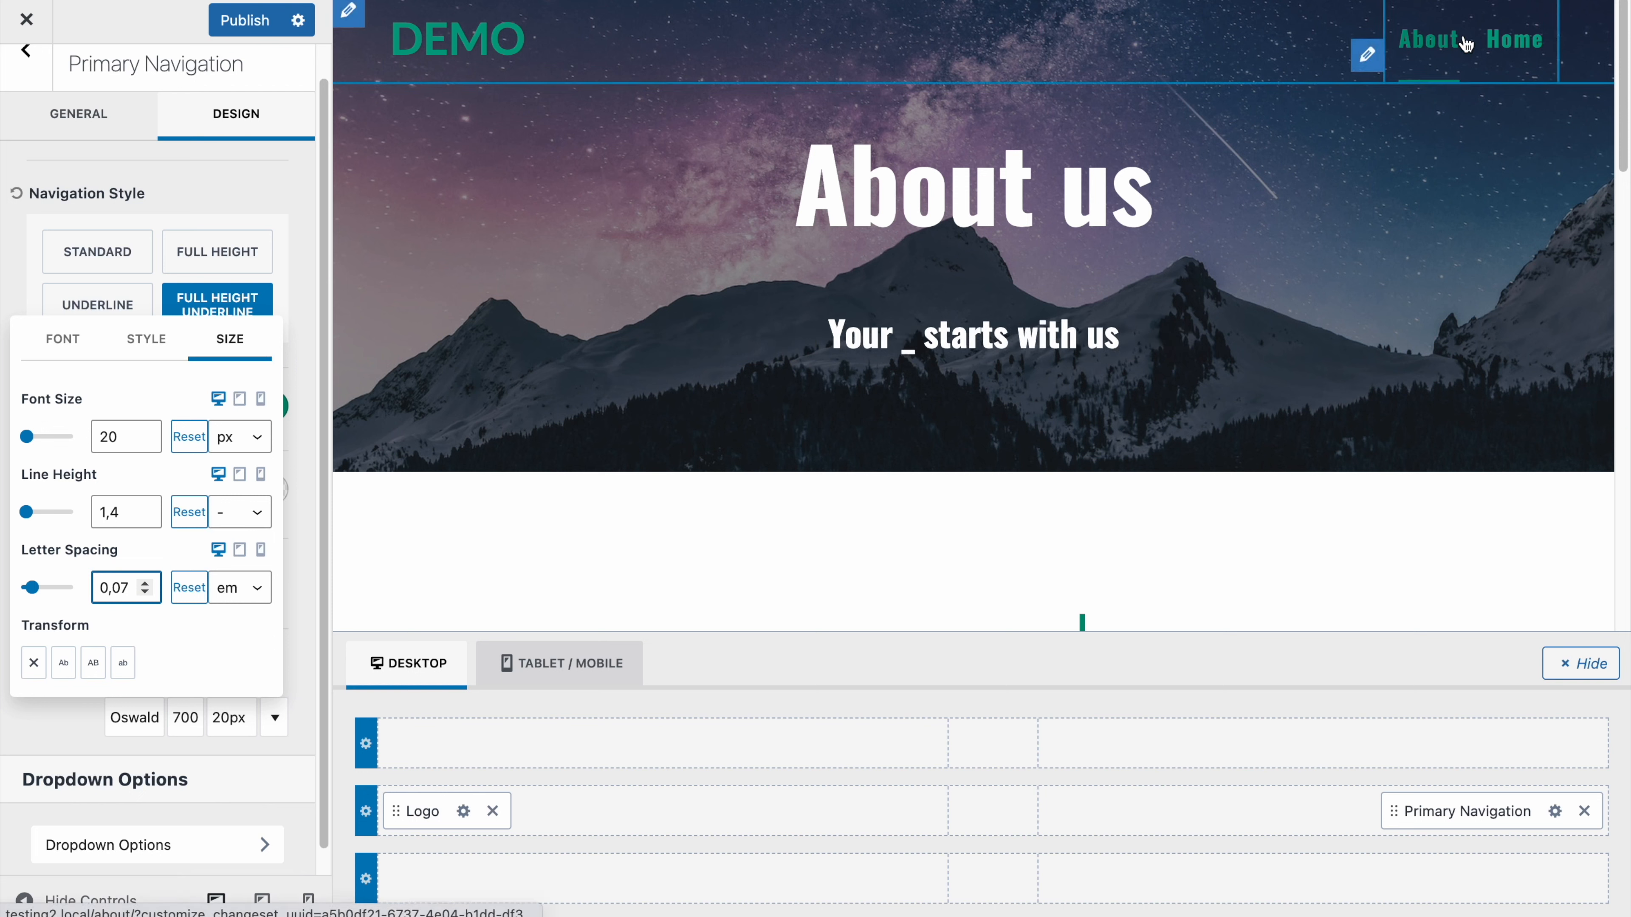
# Step: Publish the primary navigation's font changes
pyautogui.click(260, 19)
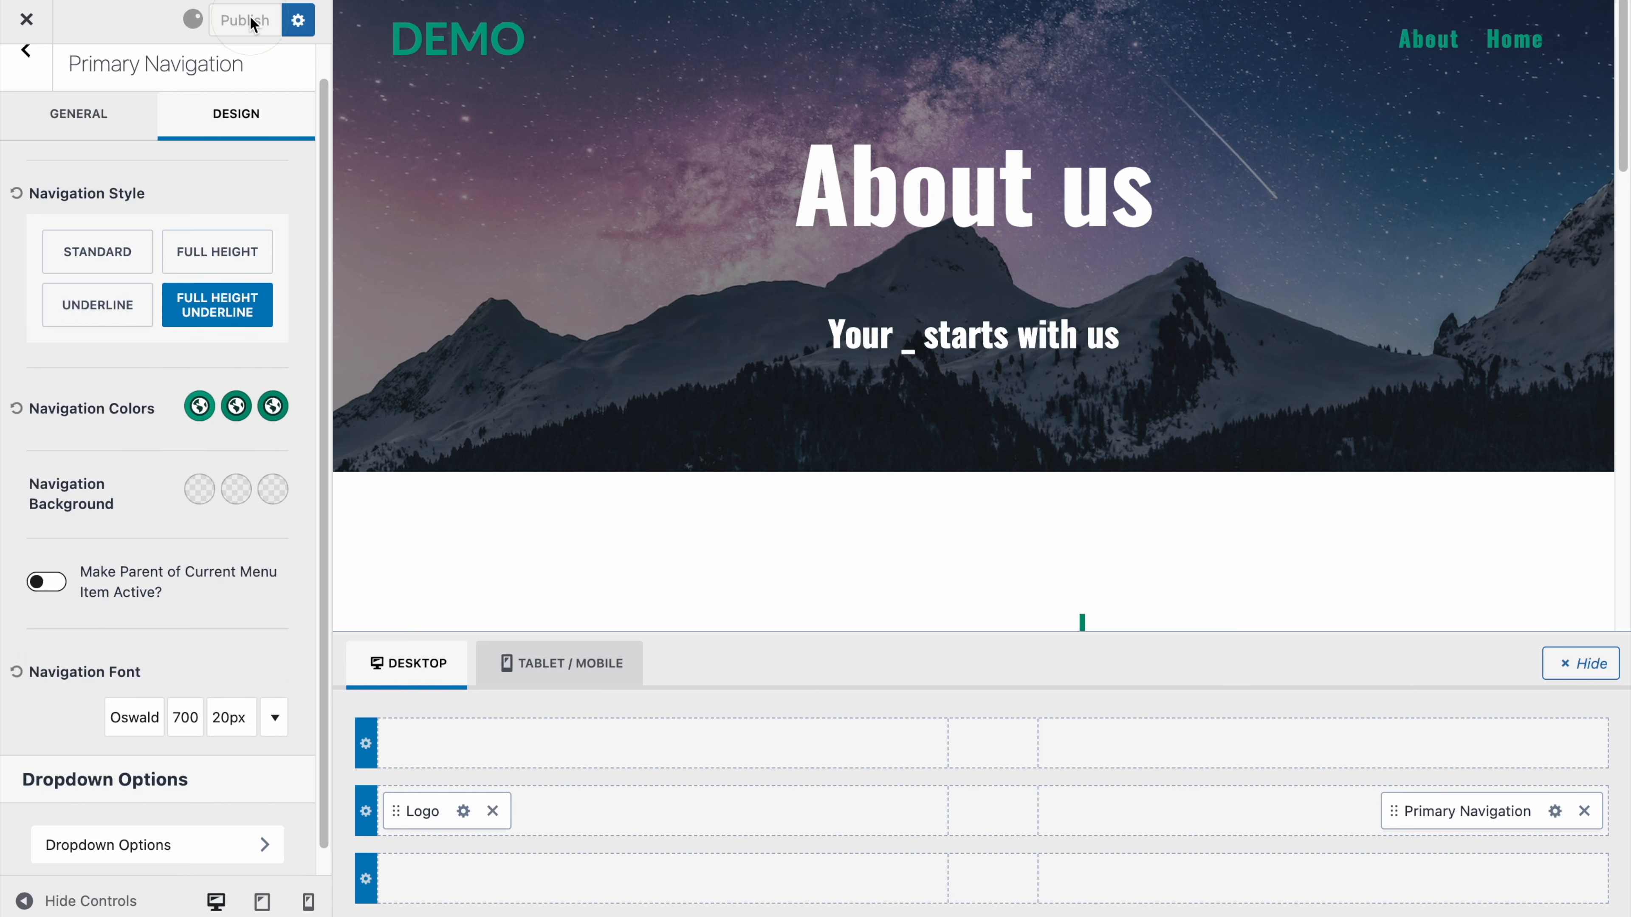
pyautogui.scroll(-1, 198, 411)
pyautogui.scroll(2, 196, 409)
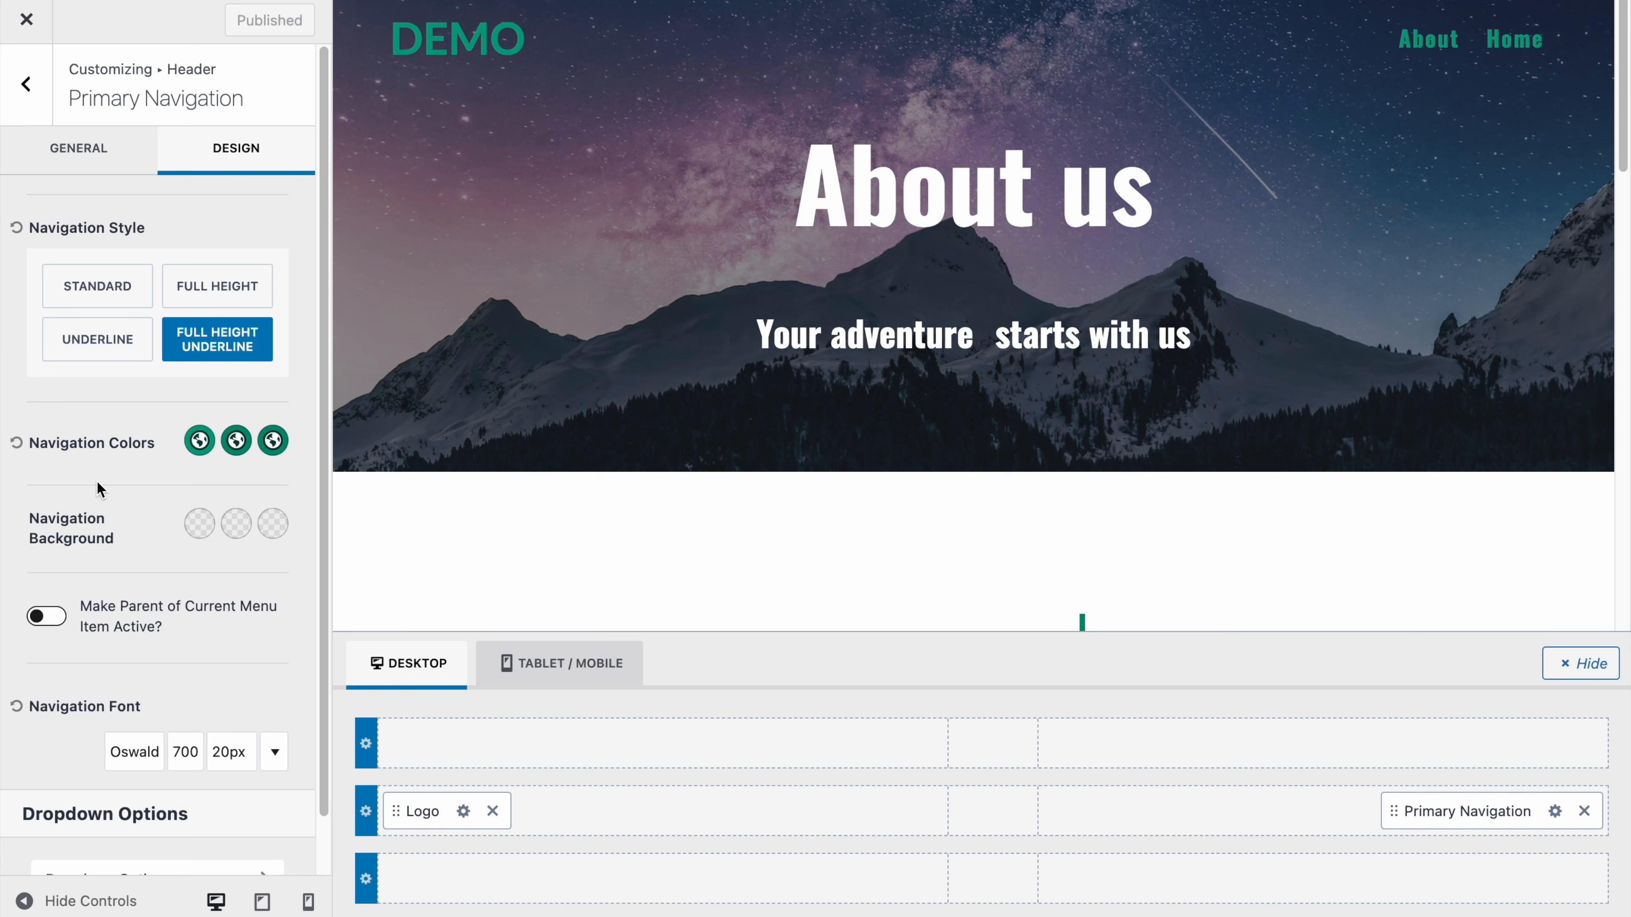
# Step: Create a new menu named main and assign it to the Primary menu location
pyautogui.click(77, 146)
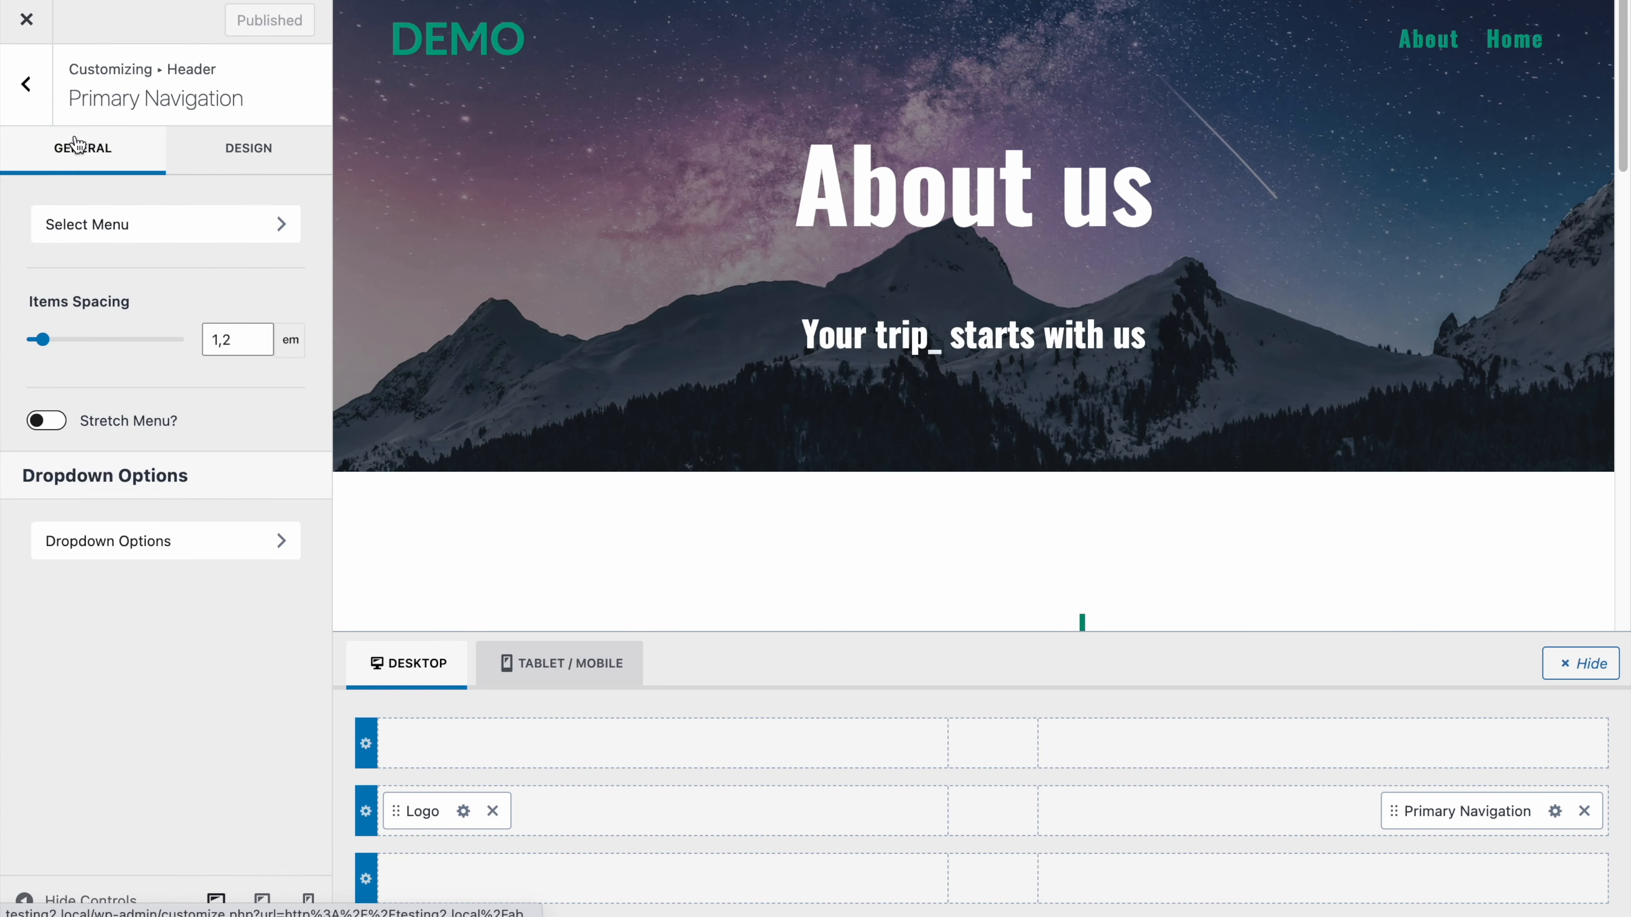
pyautogui.click(119, 226)
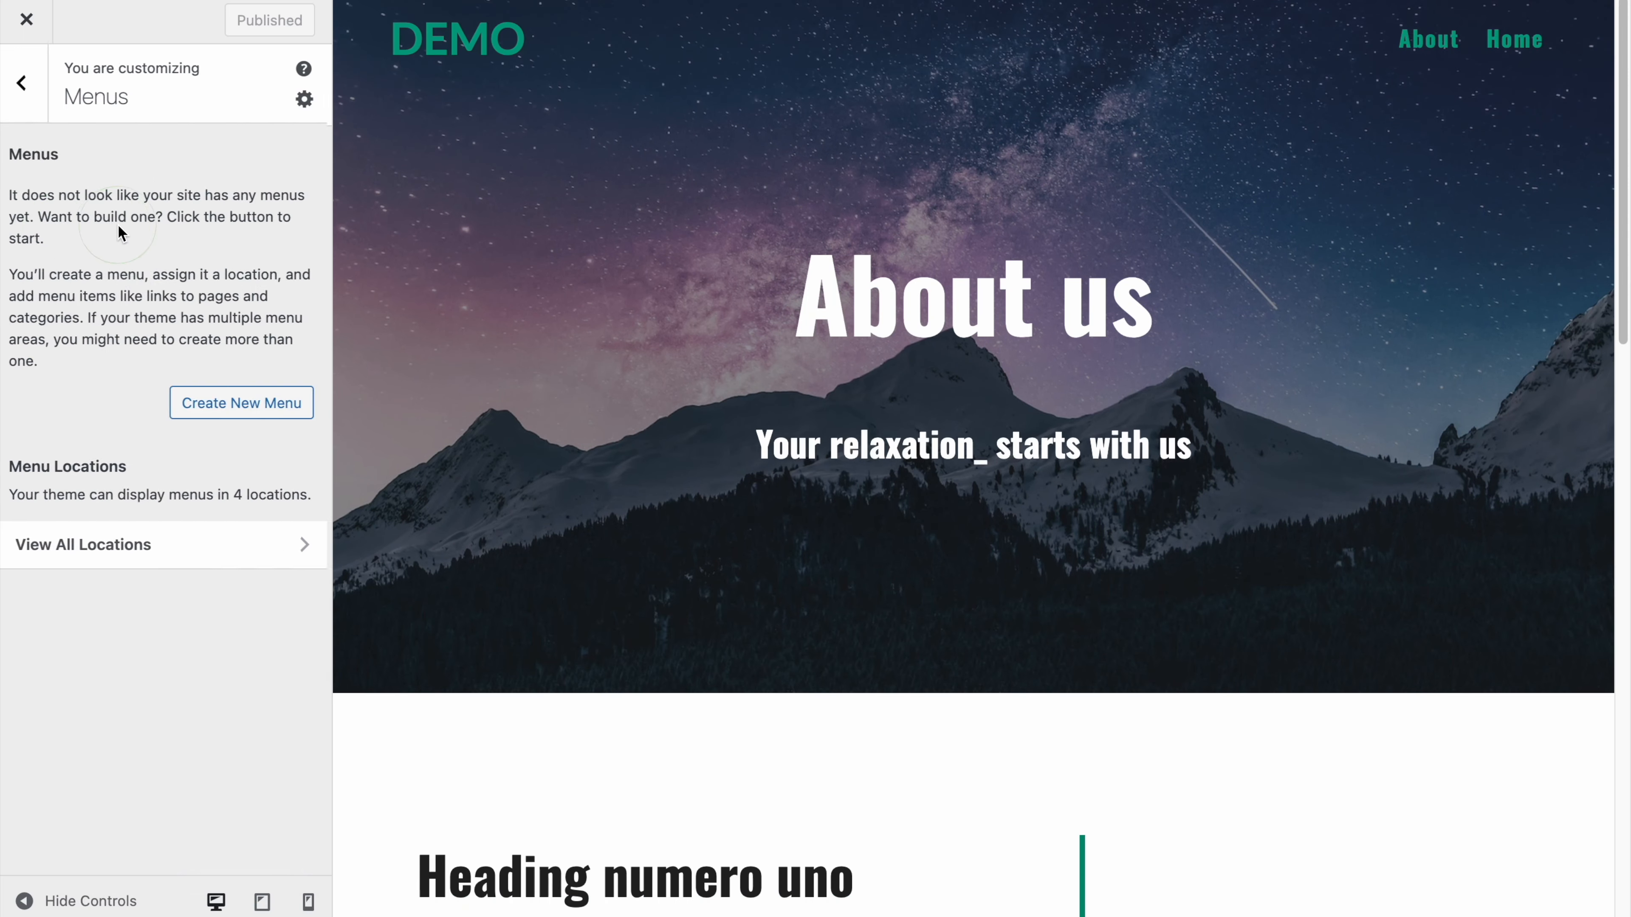
pyautogui.click(98, 445)
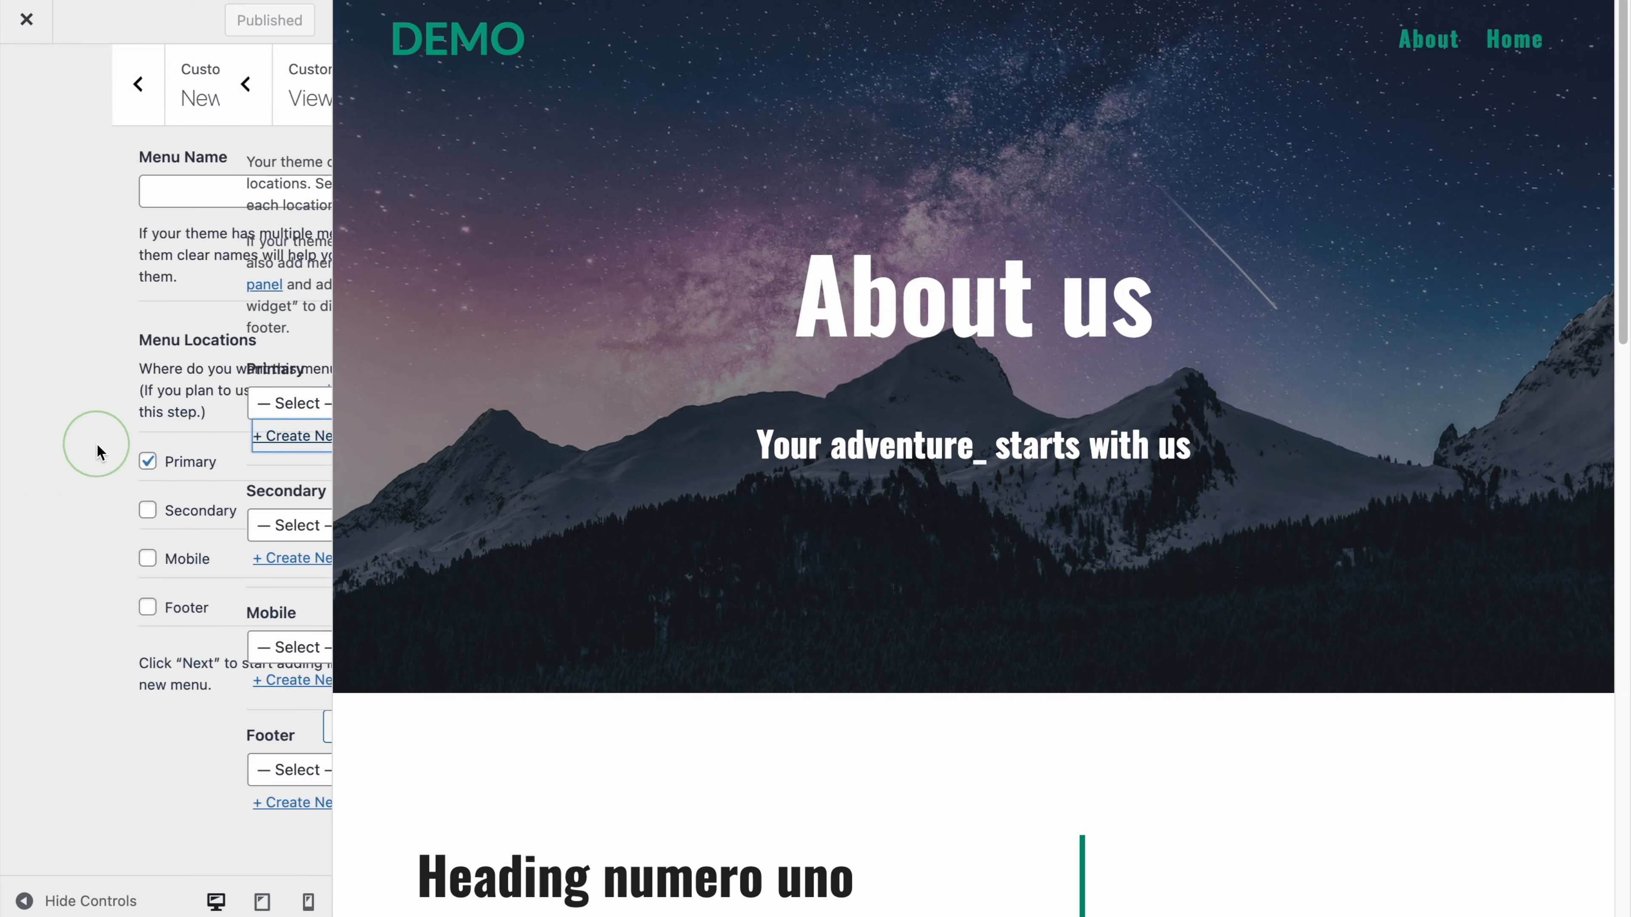
pyautogui.click(66, 190)
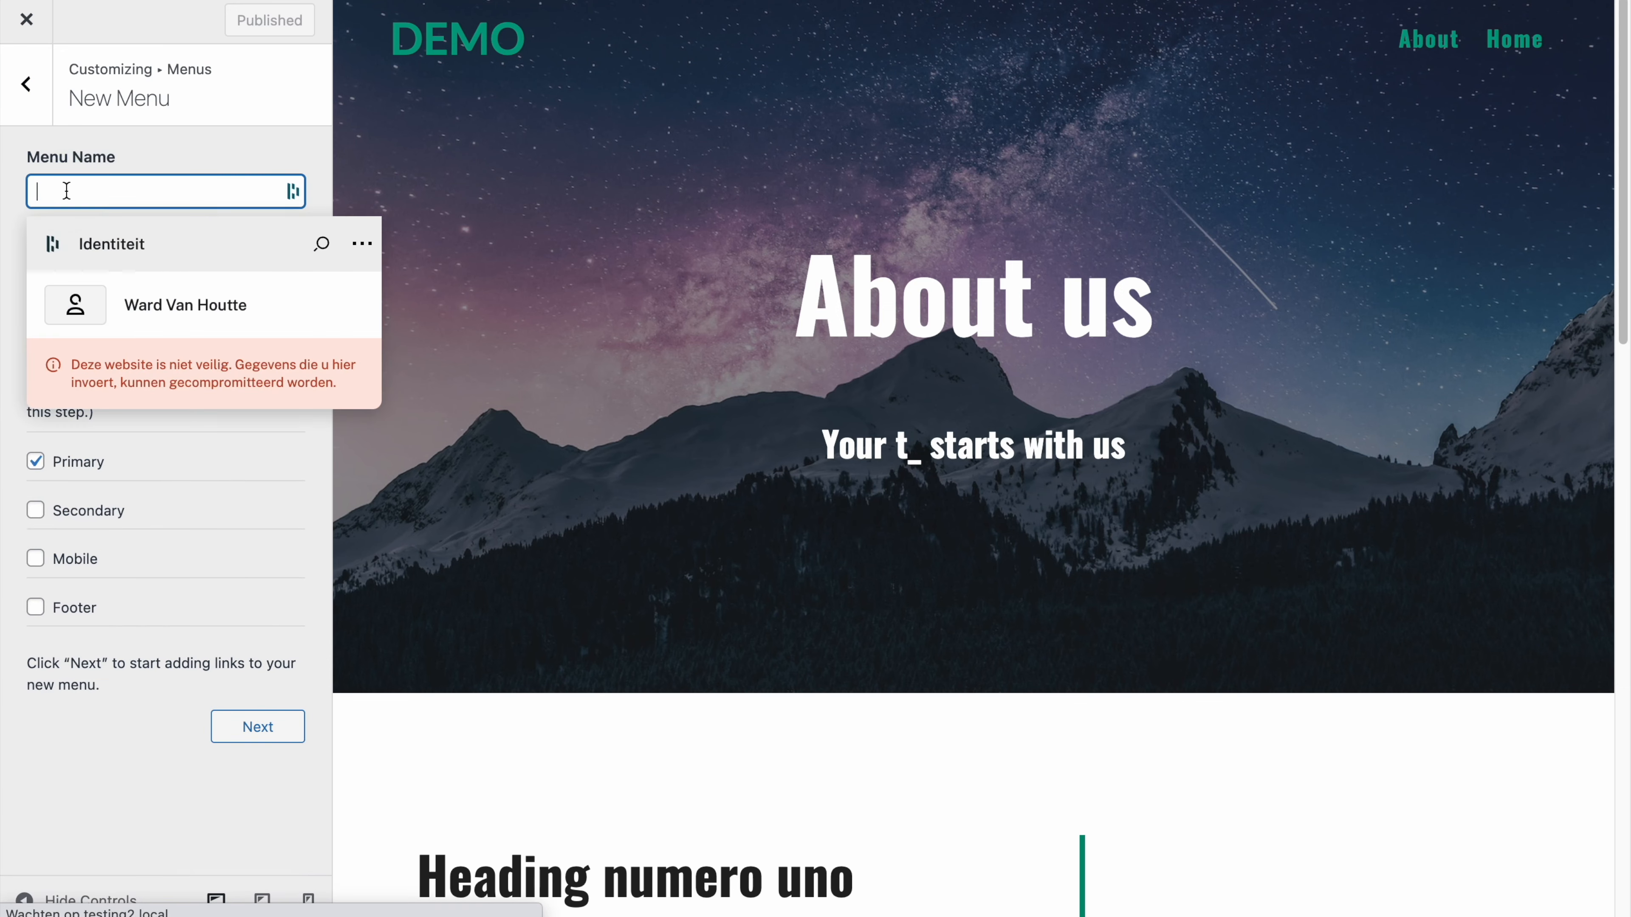
pyautogui.write('main')
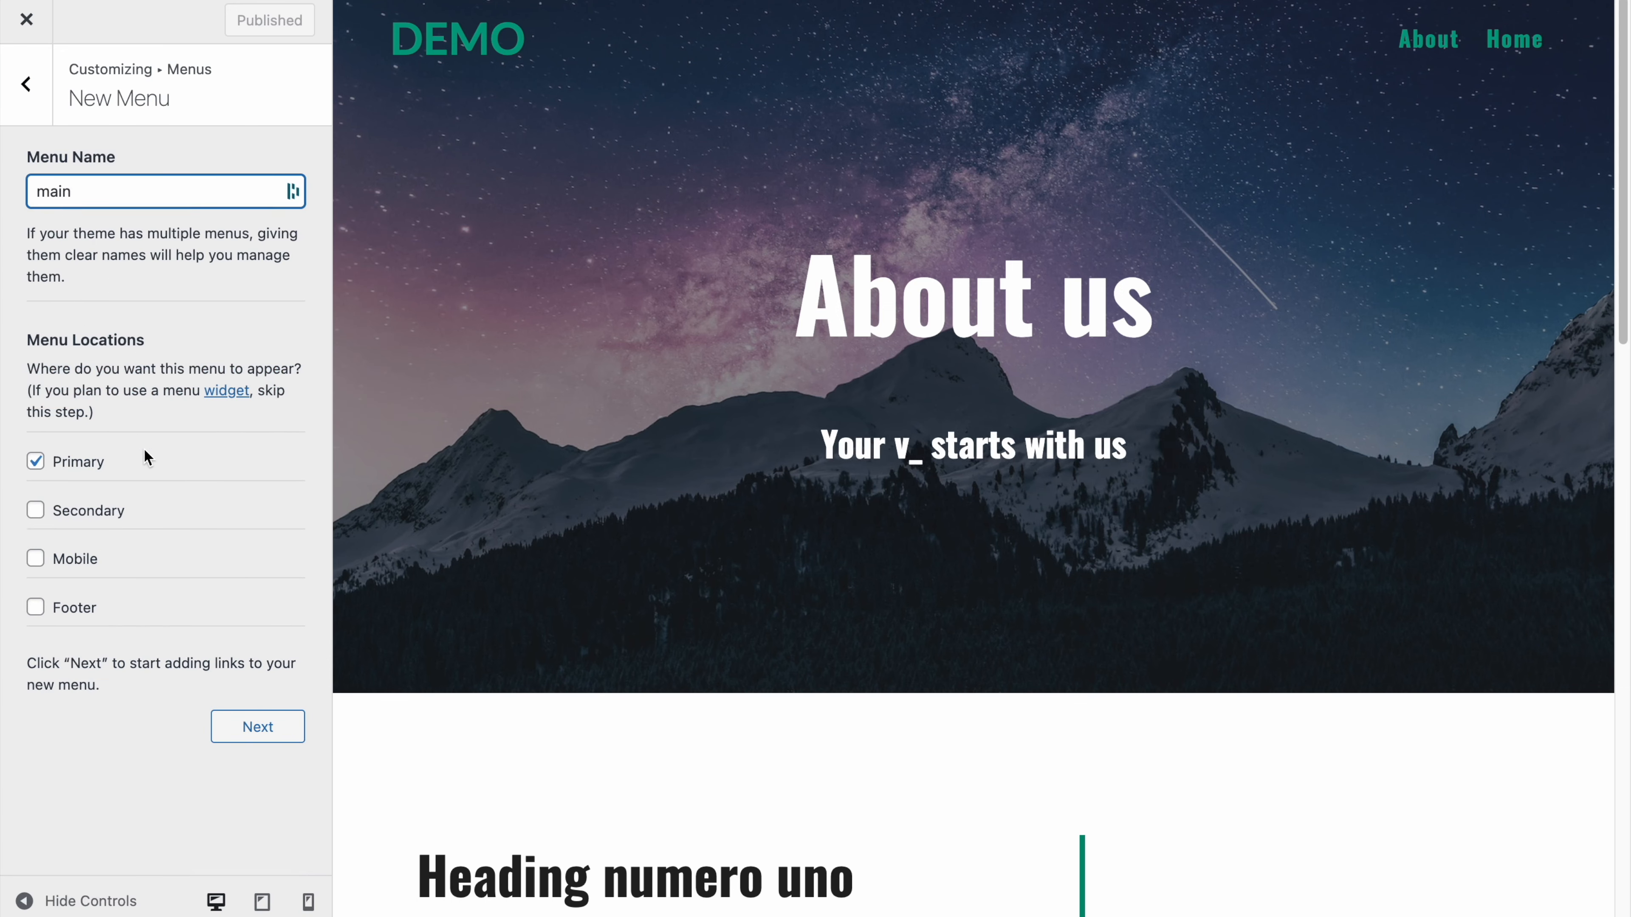
pyautogui.click(250, 732)
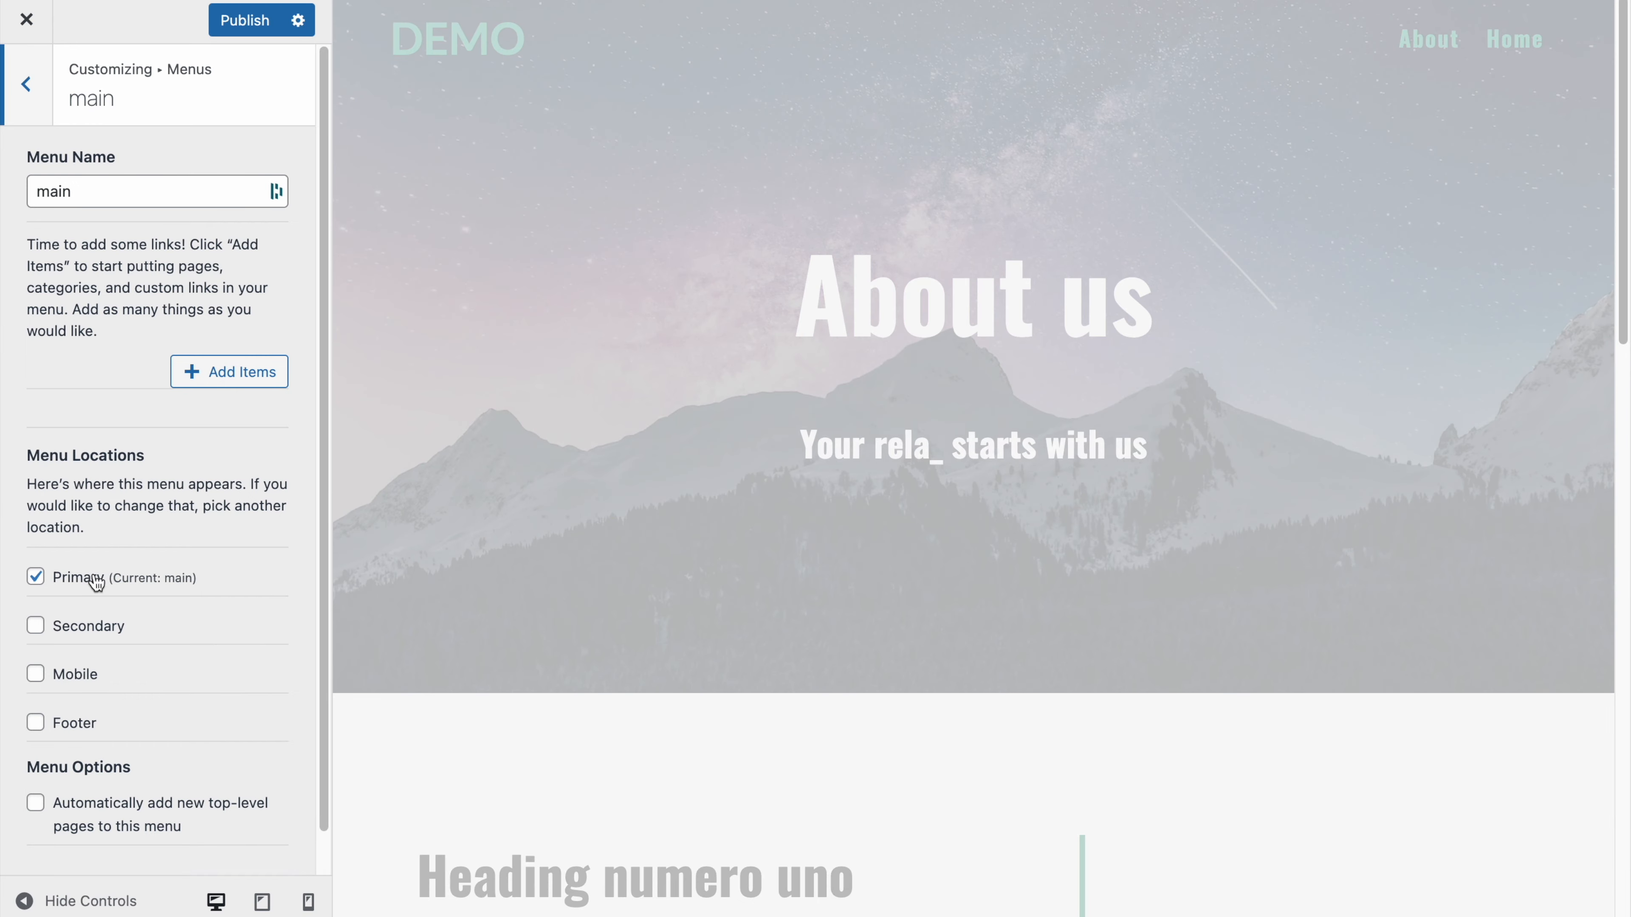
# Step: Enable automatic adding of new top-level pages to the main menu
pyautogui.scroll(-1, 132, 599)
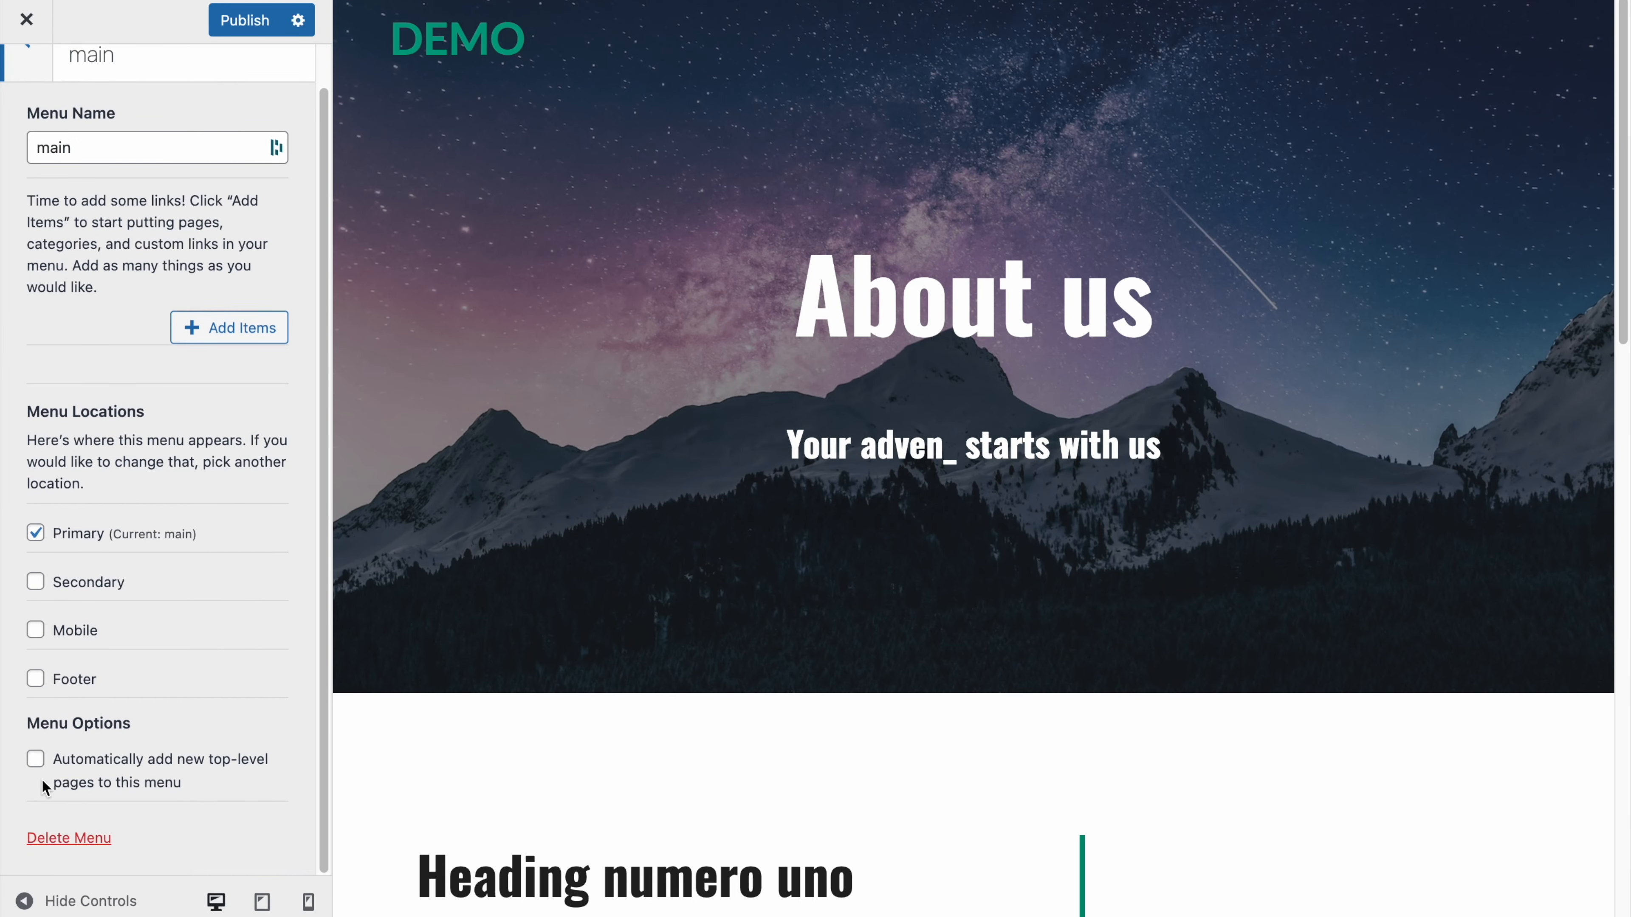
pyautogui.click(35, 760)
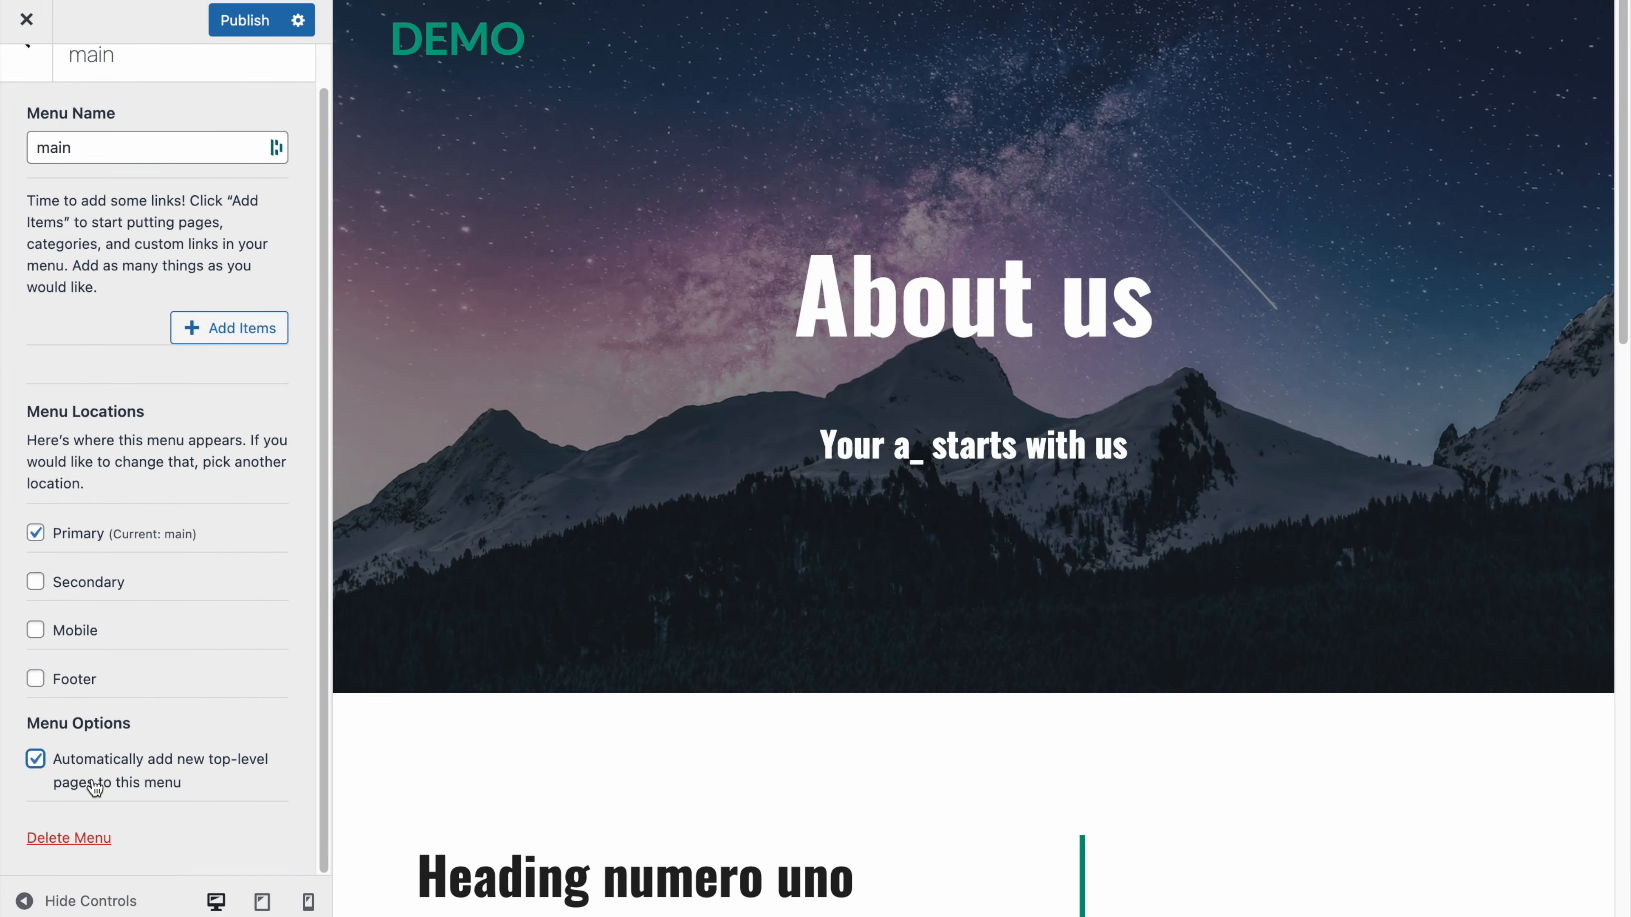
pyautogui.scroll(1, 158, 705)
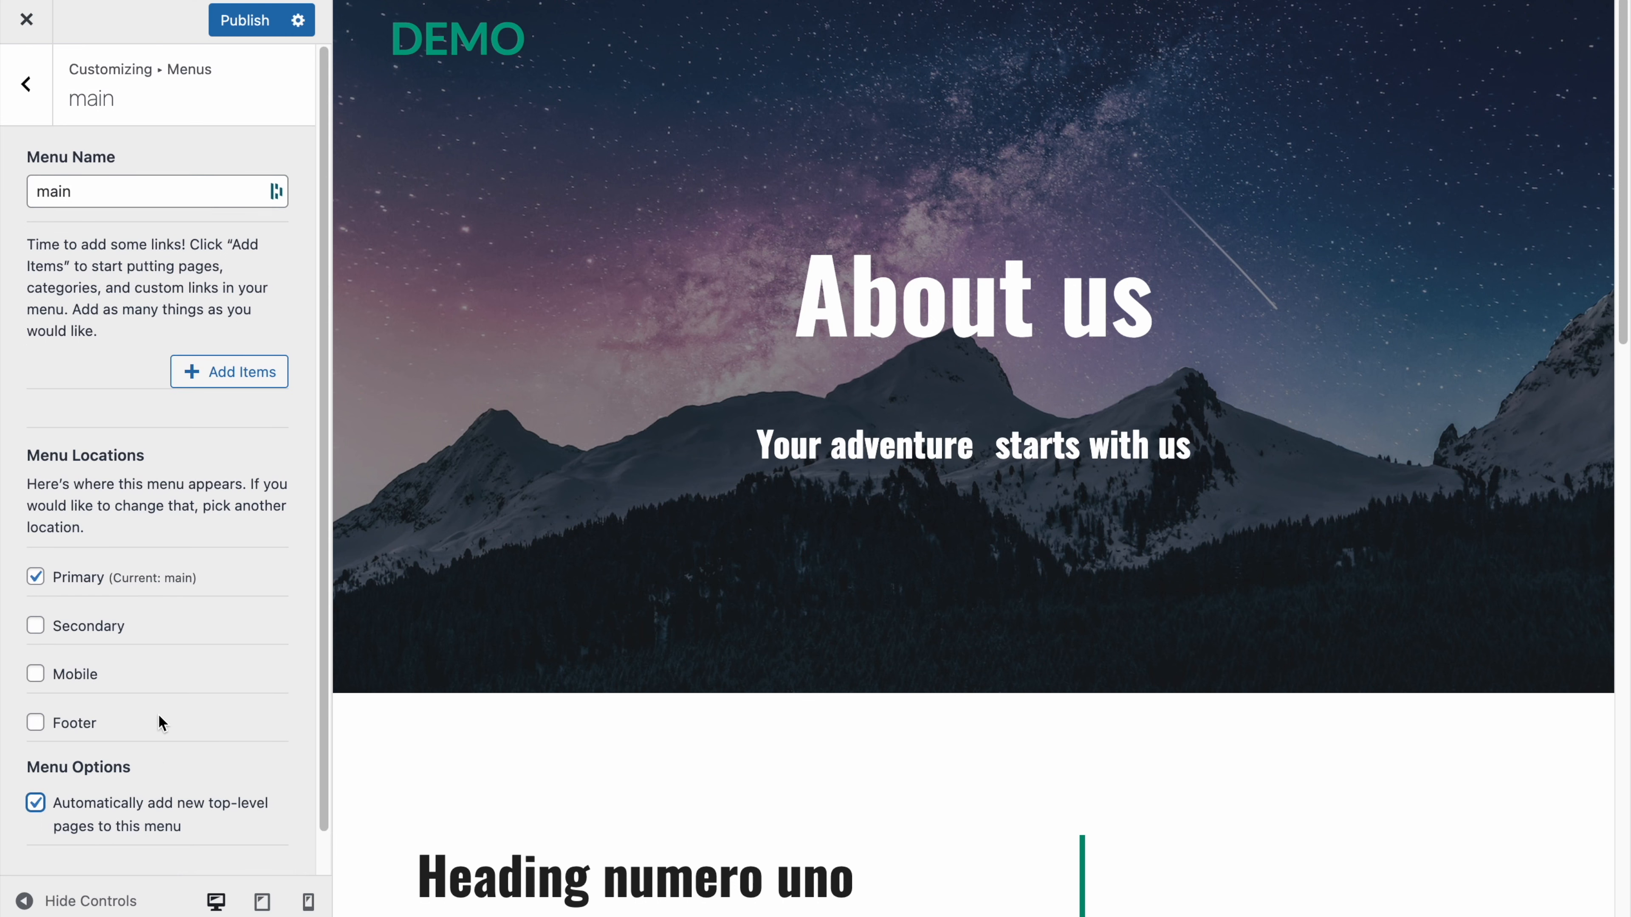
# Step: Add the Home and About pages to the main menu in that order and publish the changes
pyautogui.click(201, 373)
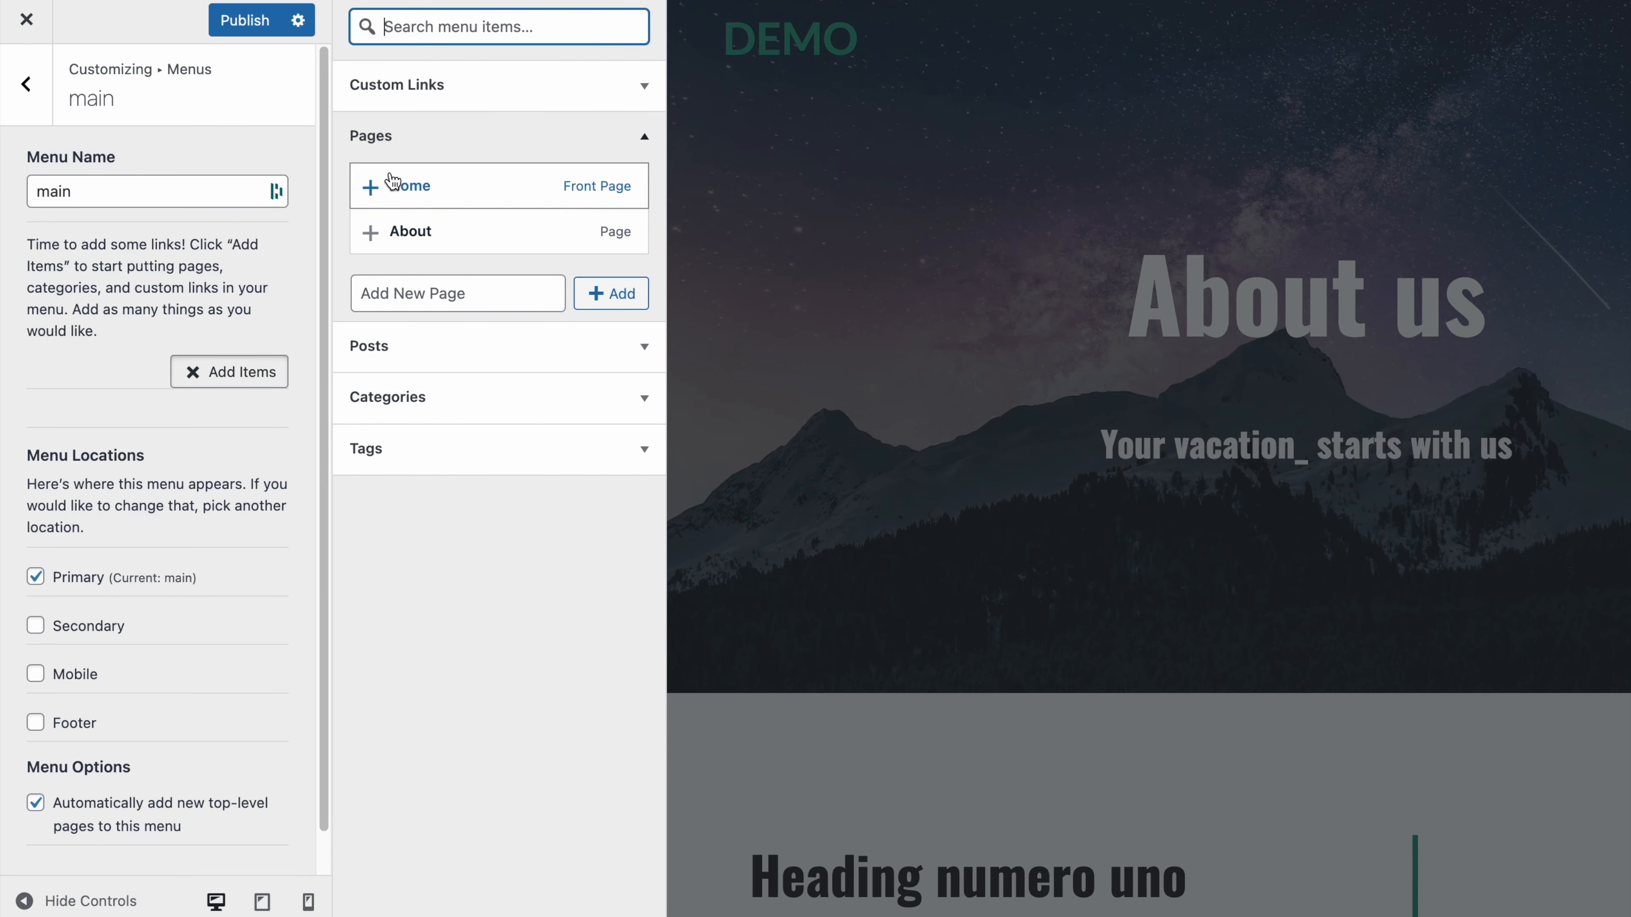
pyautogui.click(376, 185)
pyautogui.click(378, 246)
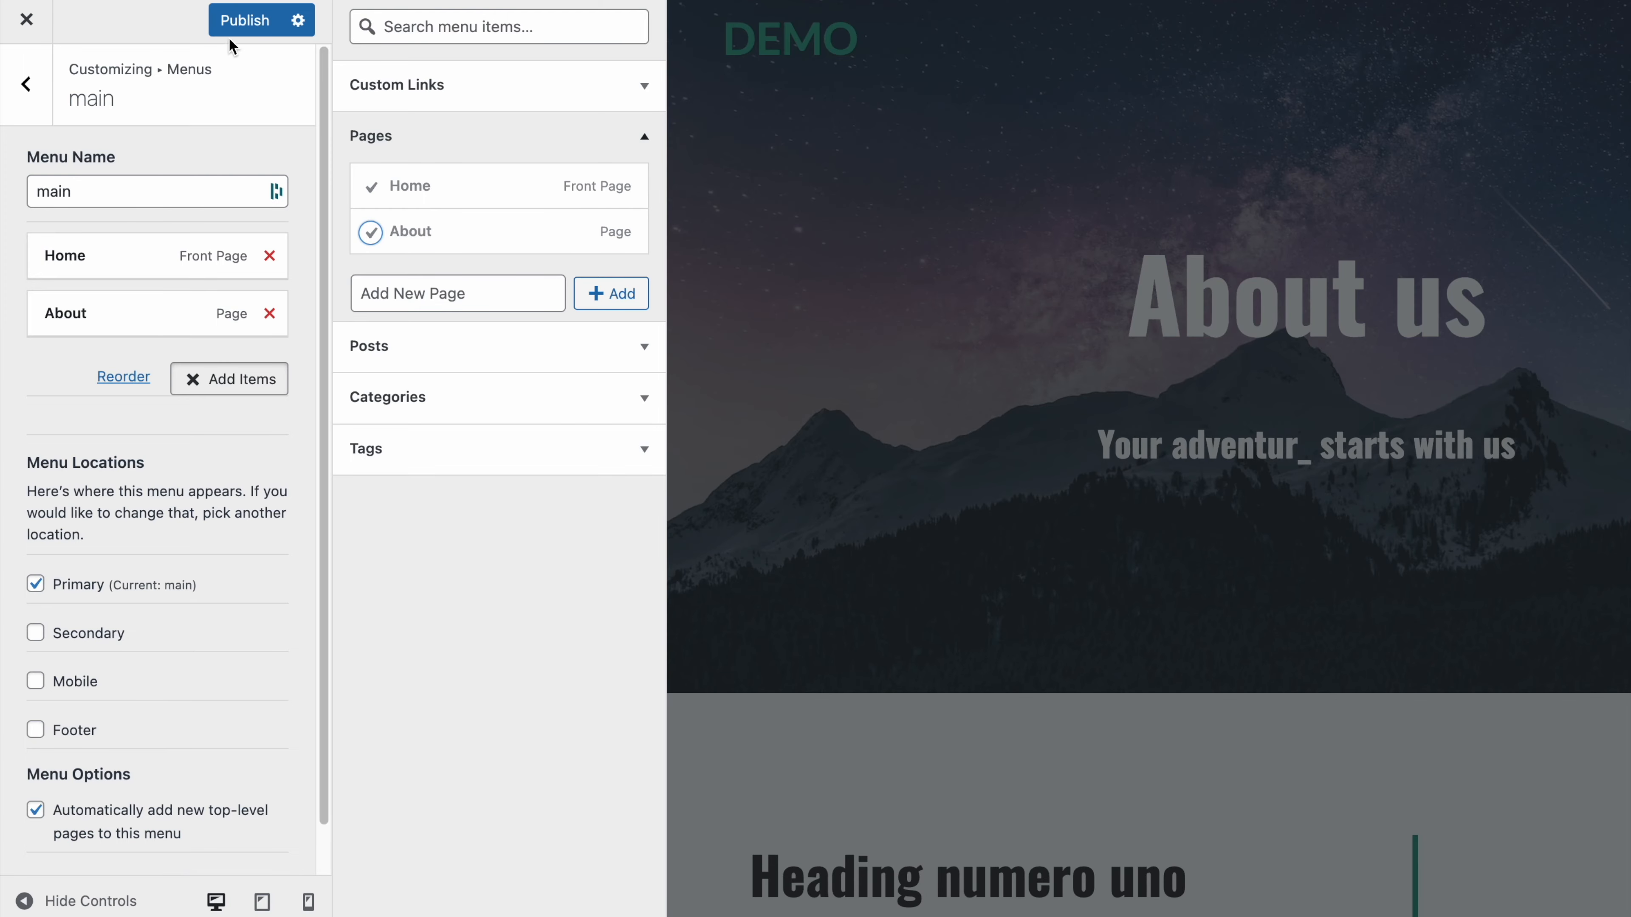
pyautogui.click(234, 29)
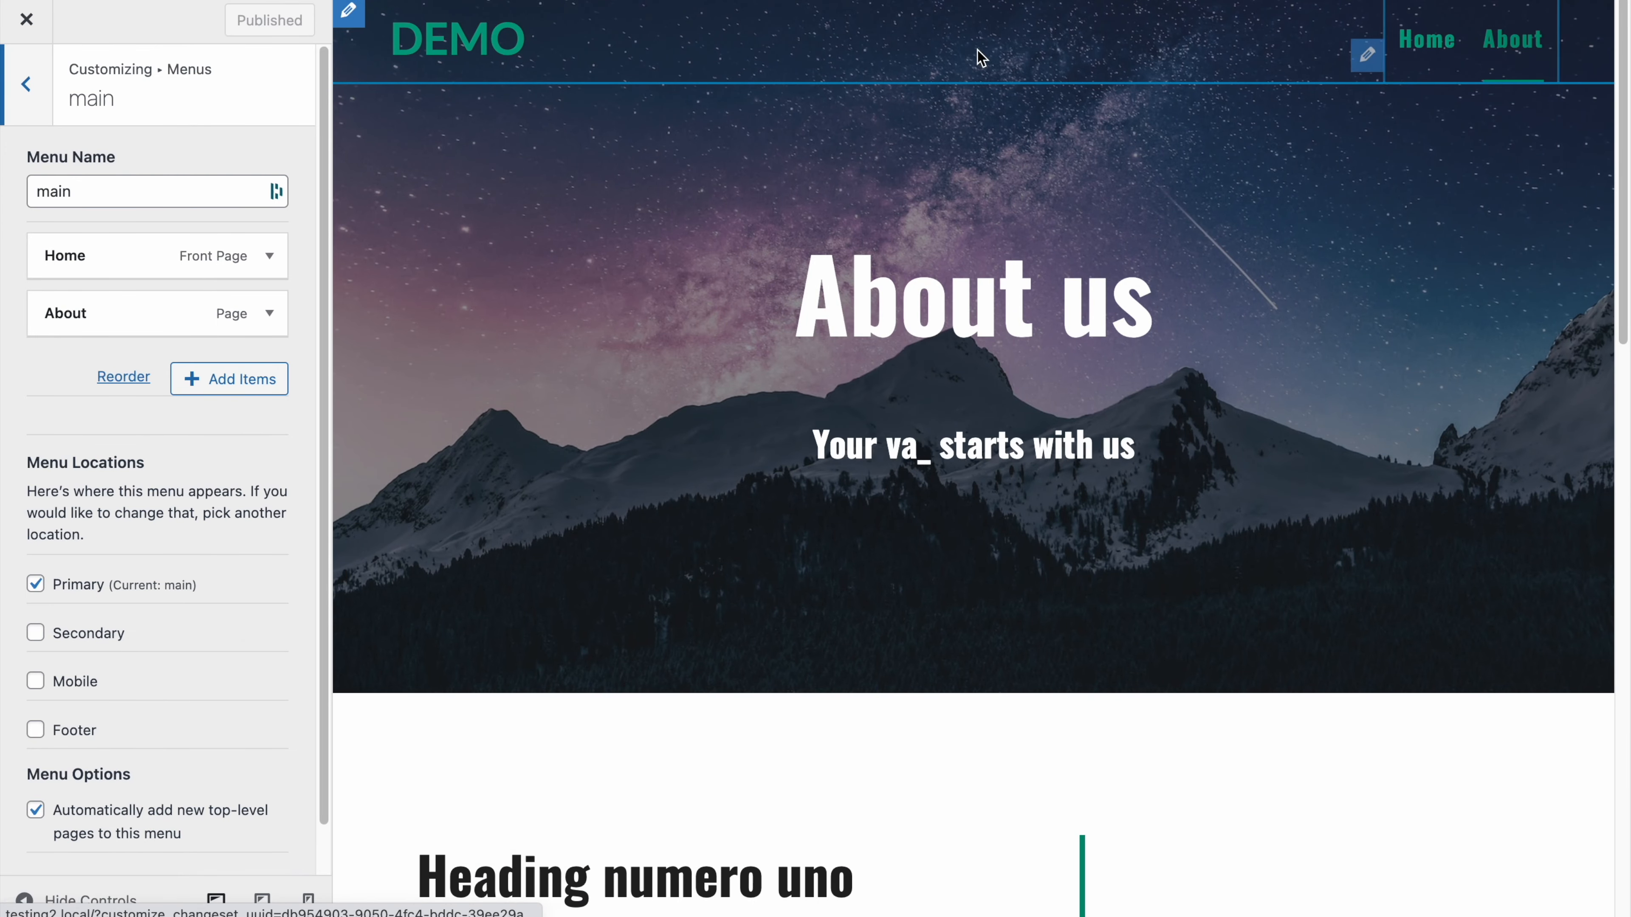
pyautogui.click(26, 19)
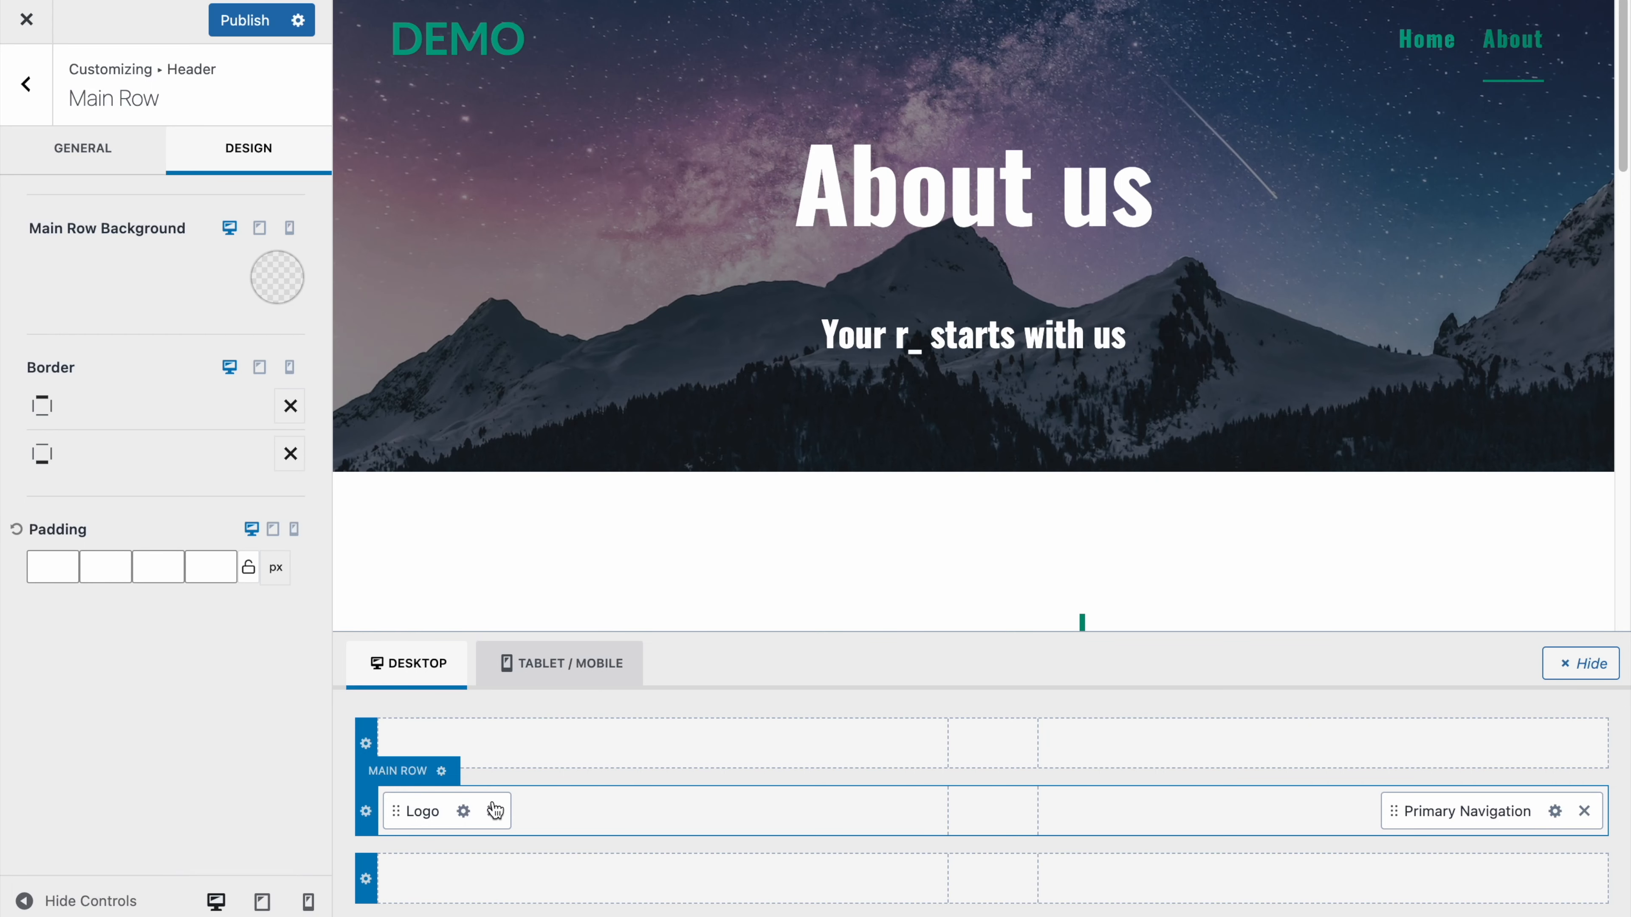
# Step: Add a Social element to the right-hand section of the header's top row
pyautogui.click(1016, 812)
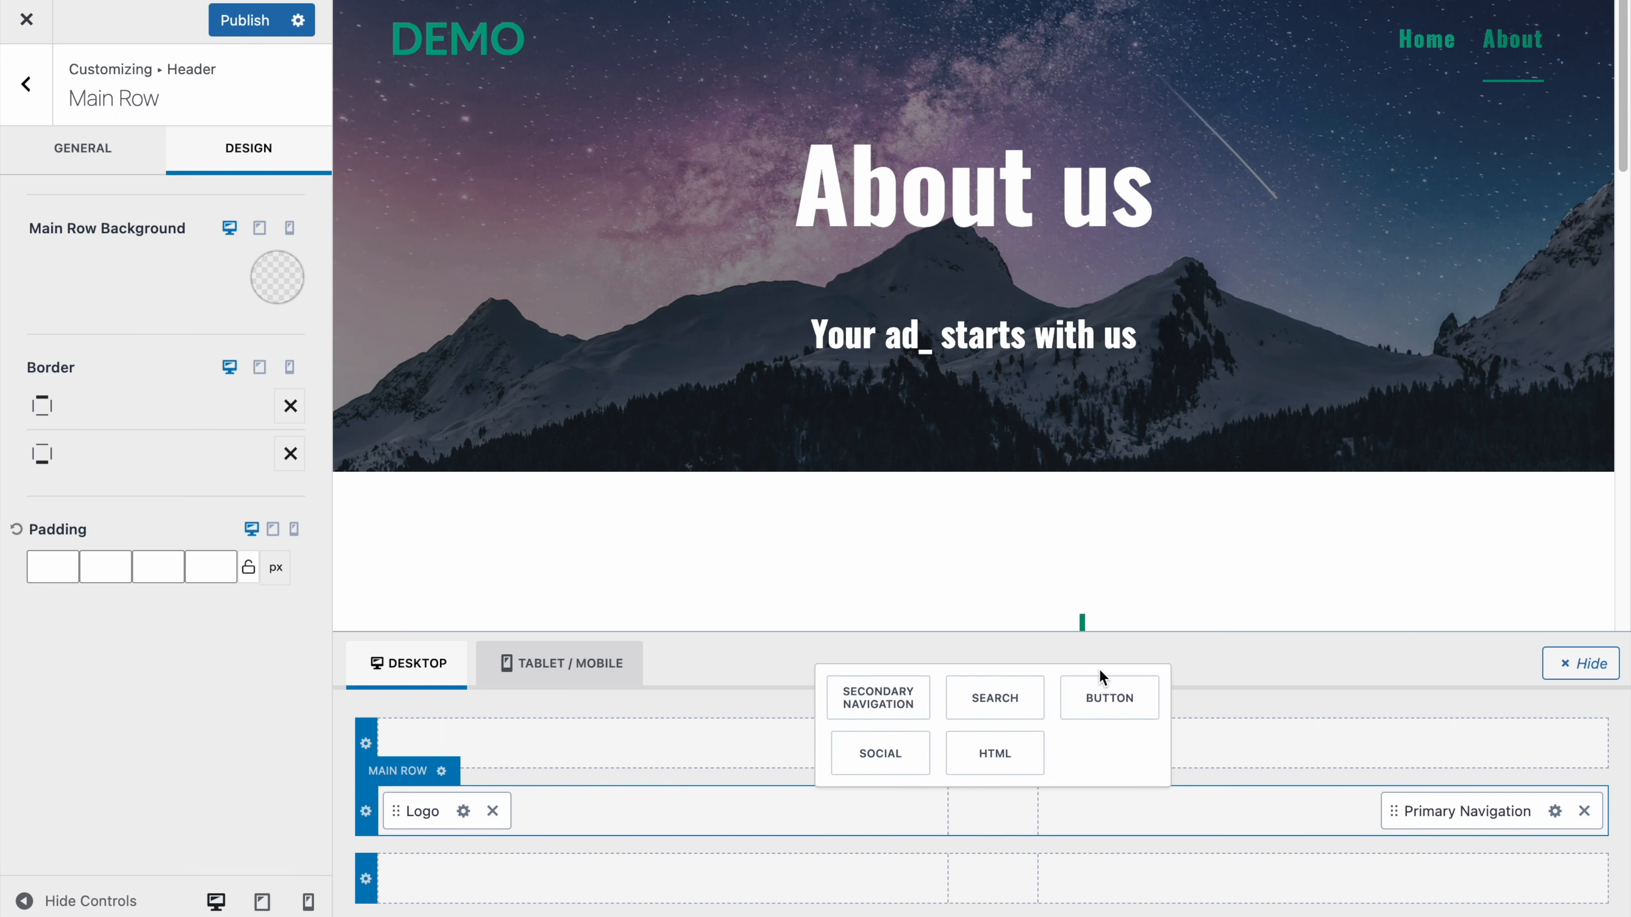
pyautogui.click(1482, 731)
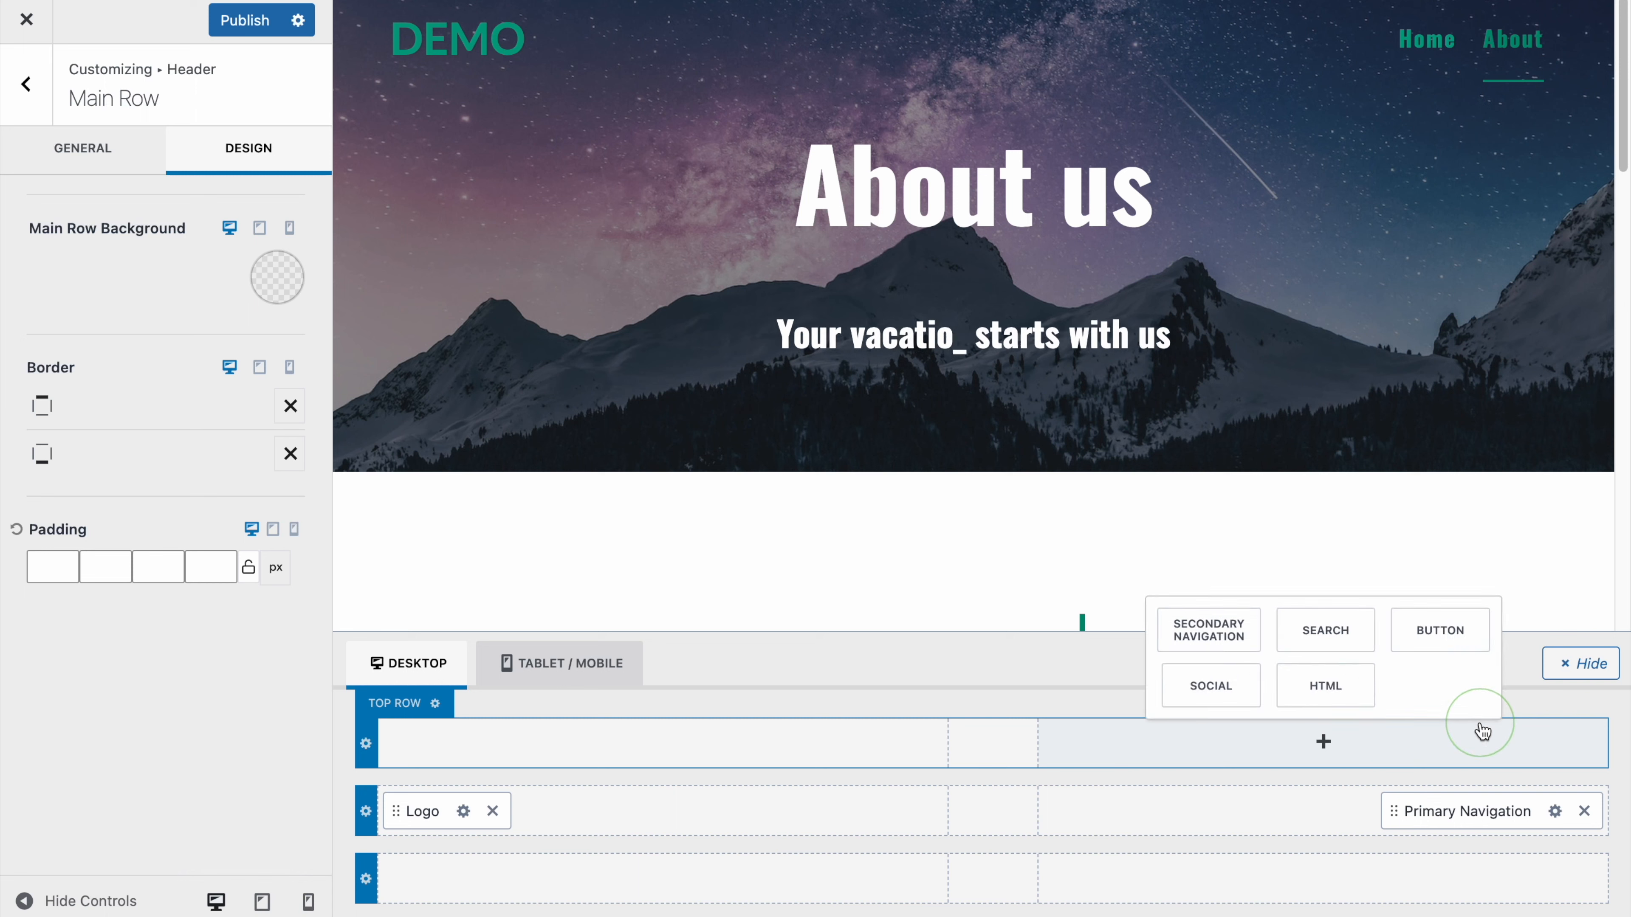
pyautogui.click(1212, 682)
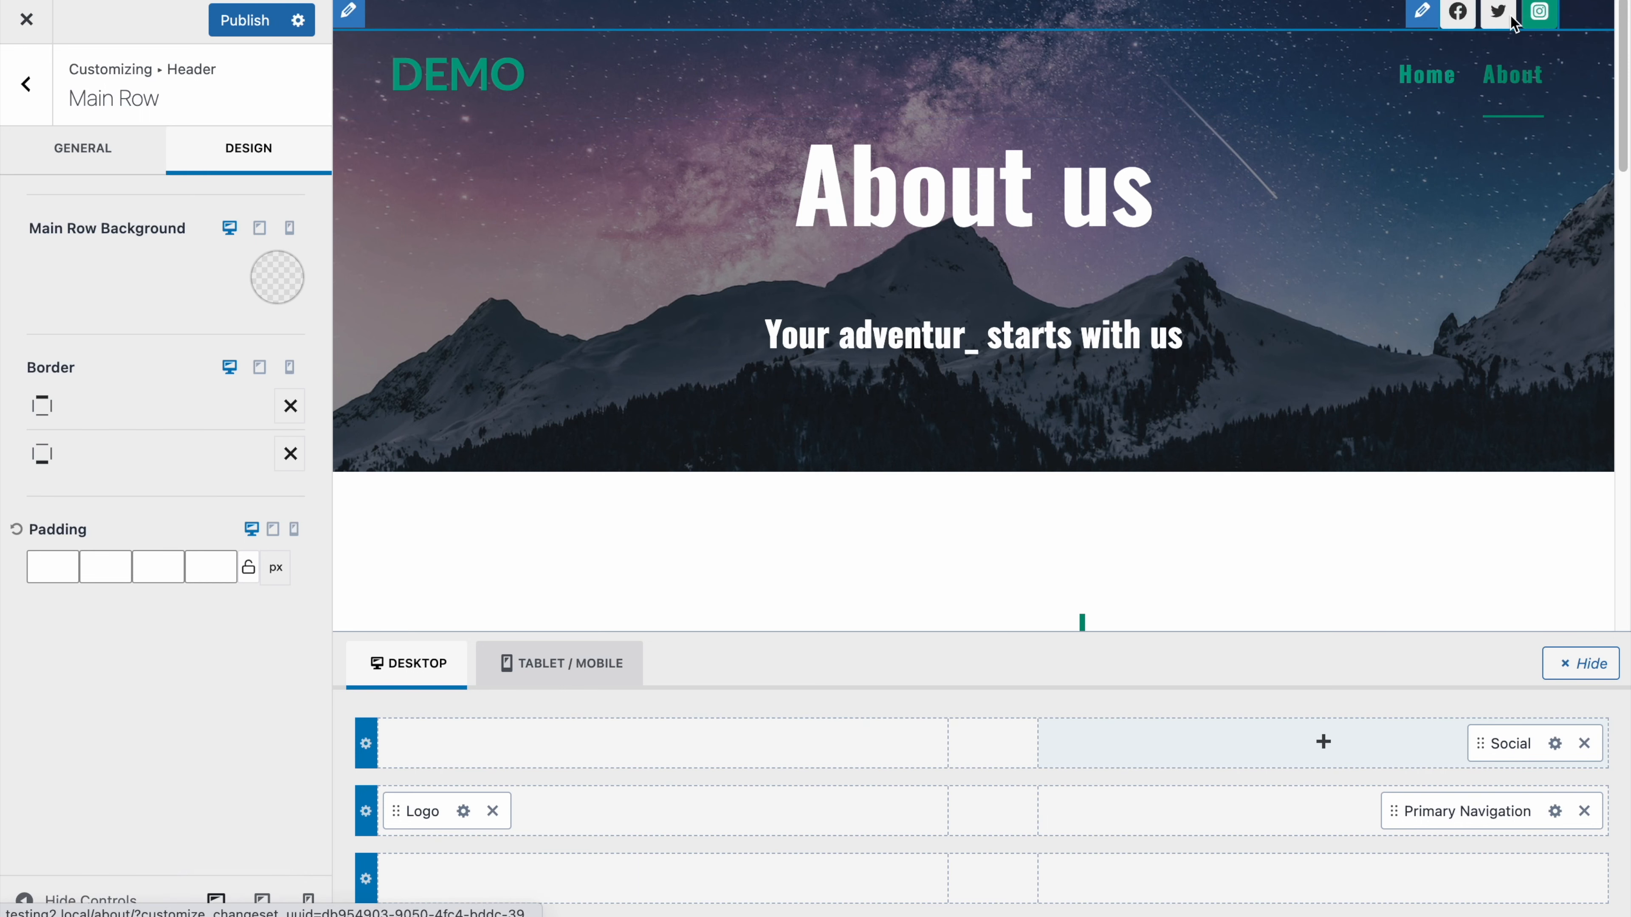
# Step: Set the header social icons' style to Outline
pyautogui.click(1554, 743)
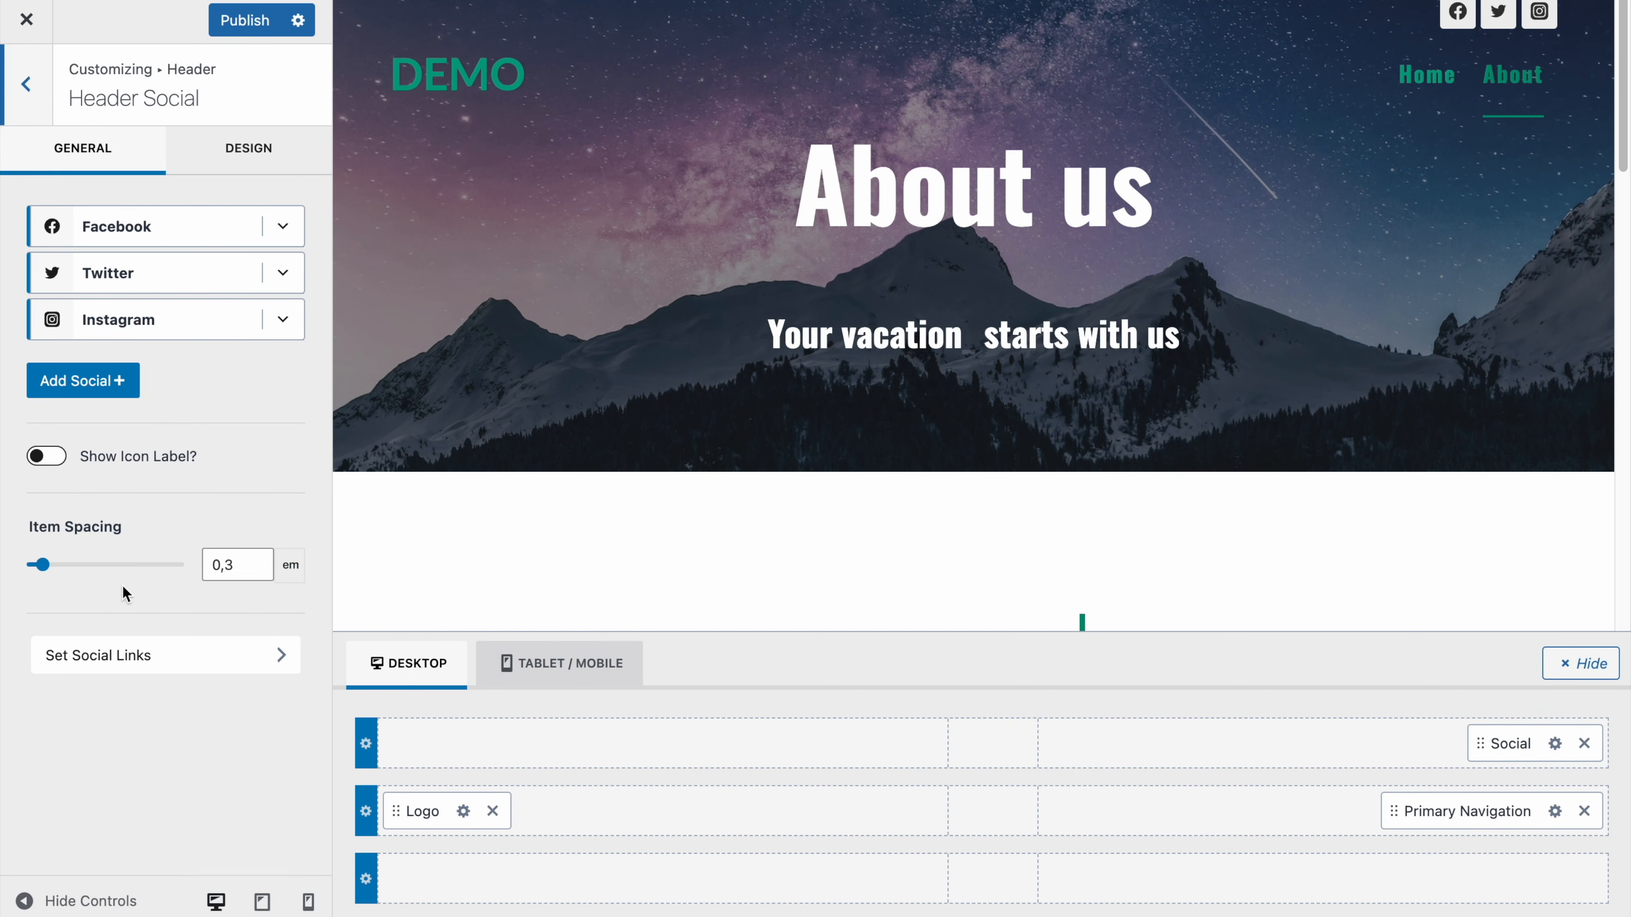
pyautogui.click(205, 153)
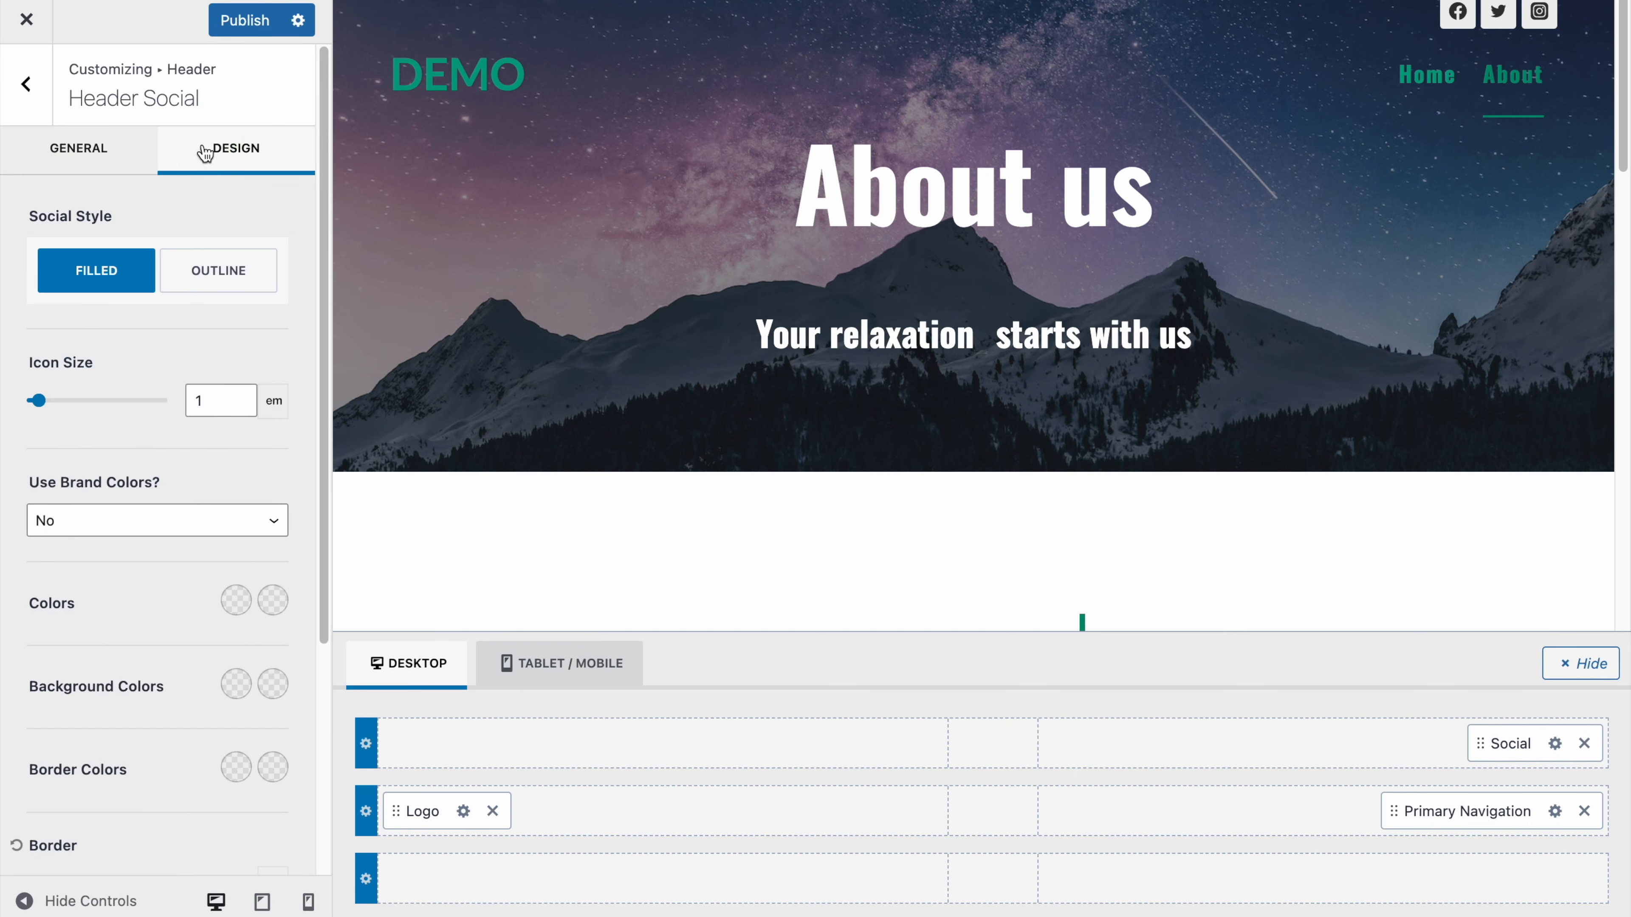
pyautogui.click(186, 275)
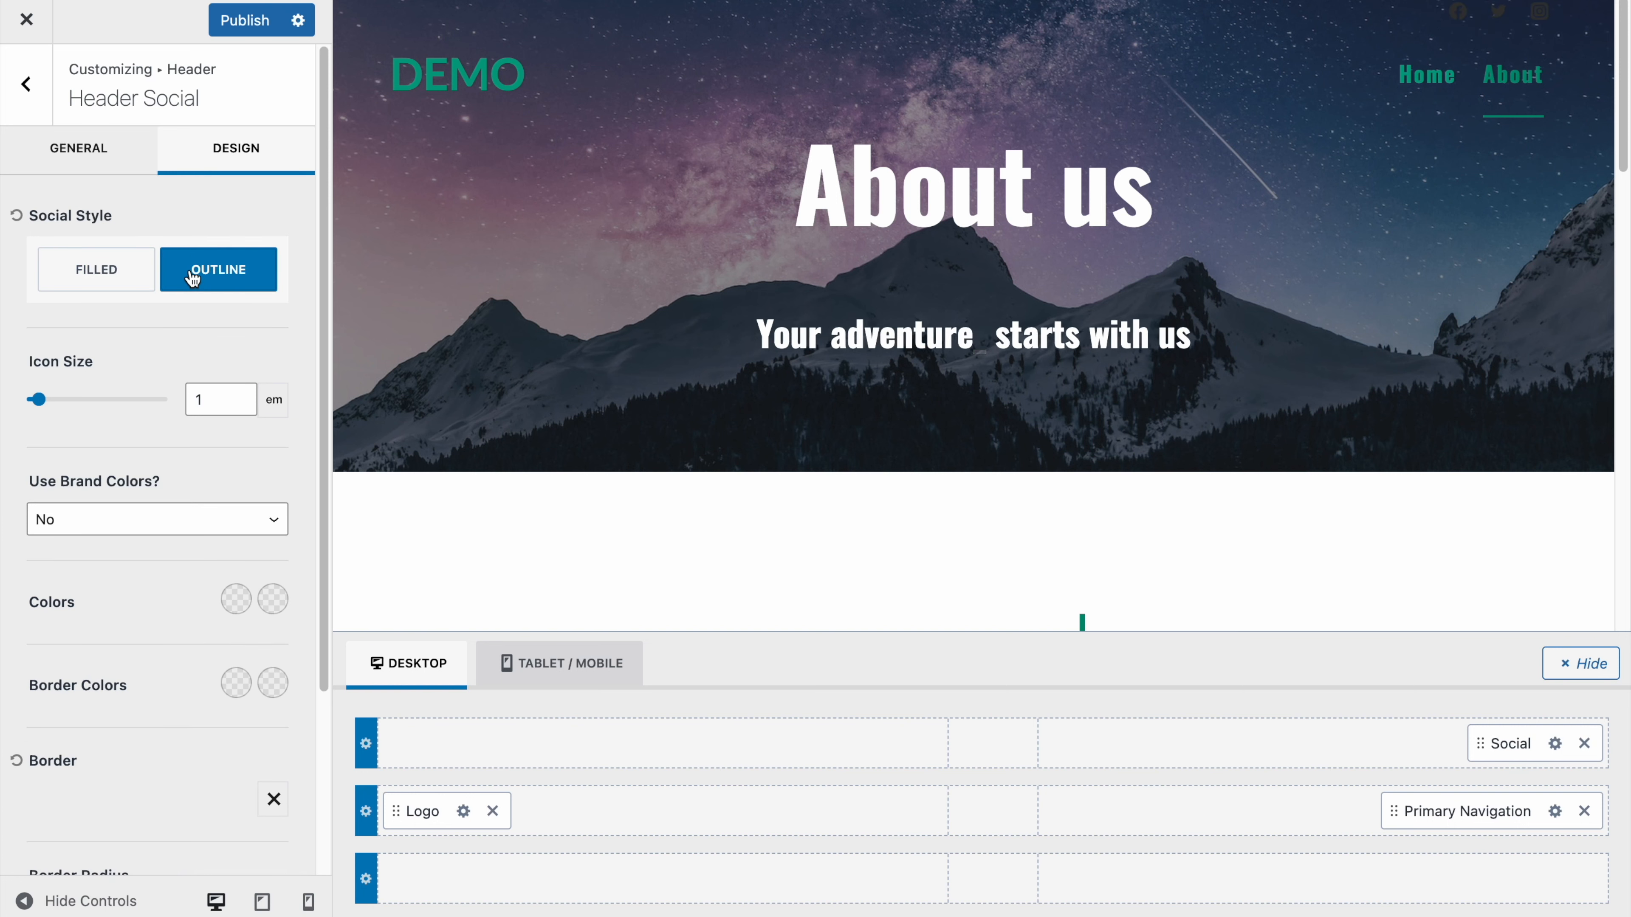
# Step: Set the header social icons' initial colour to the white palette colour FFFFFF and publish the changes
pyautogui.scroll(-2, 132, 363)
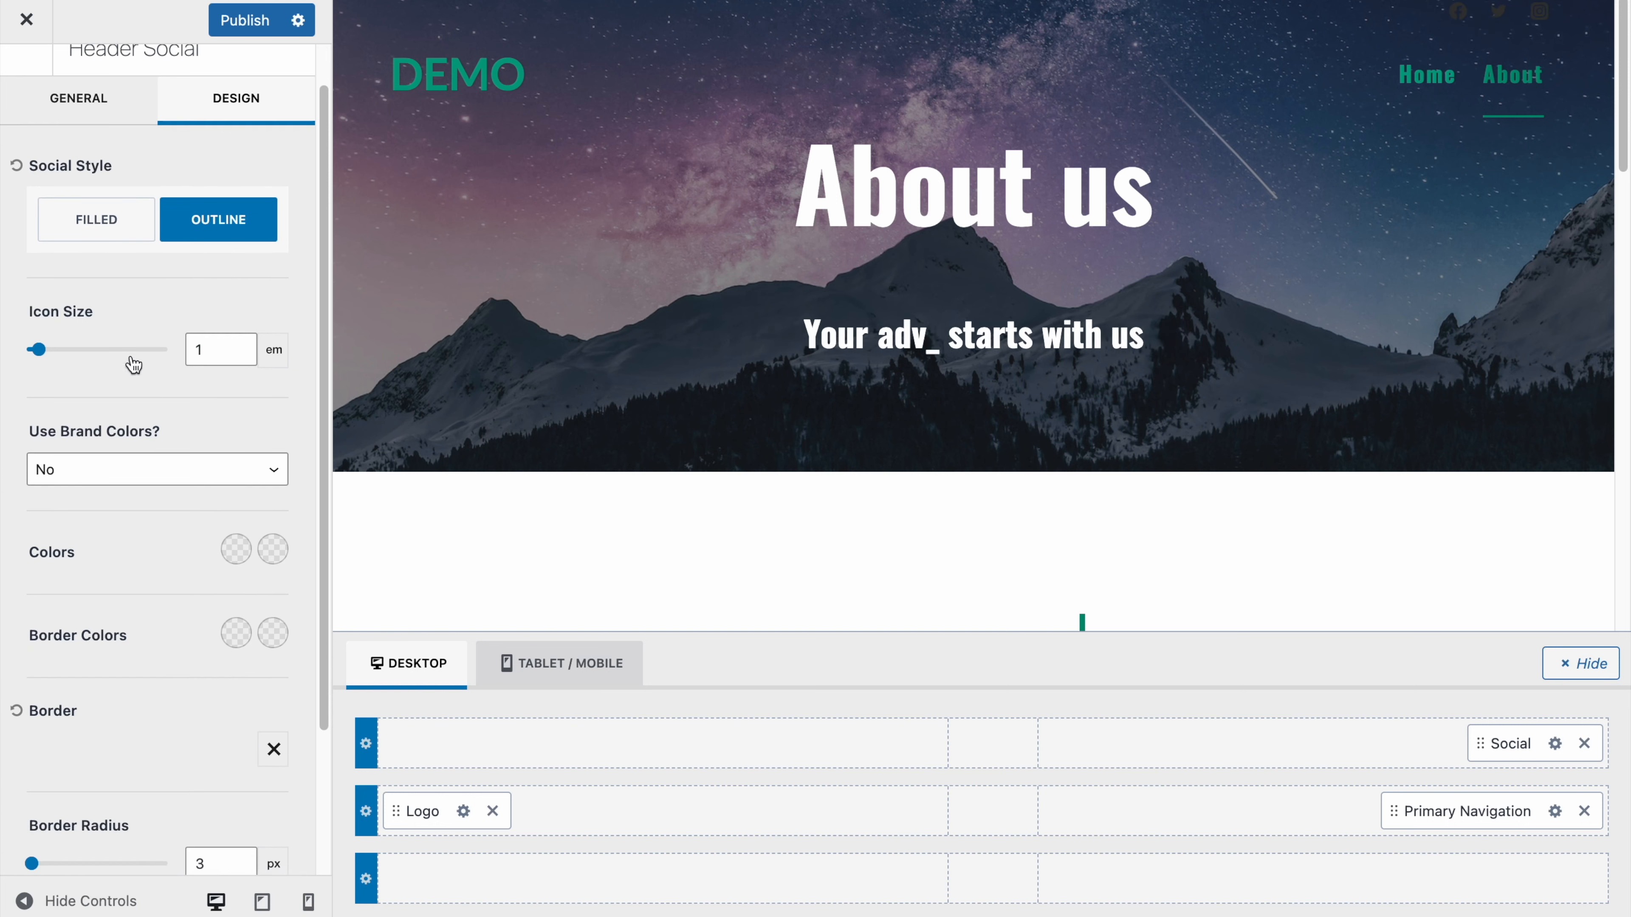
pyautogui.click(236, 562)
pyautogui.click(111, 474)
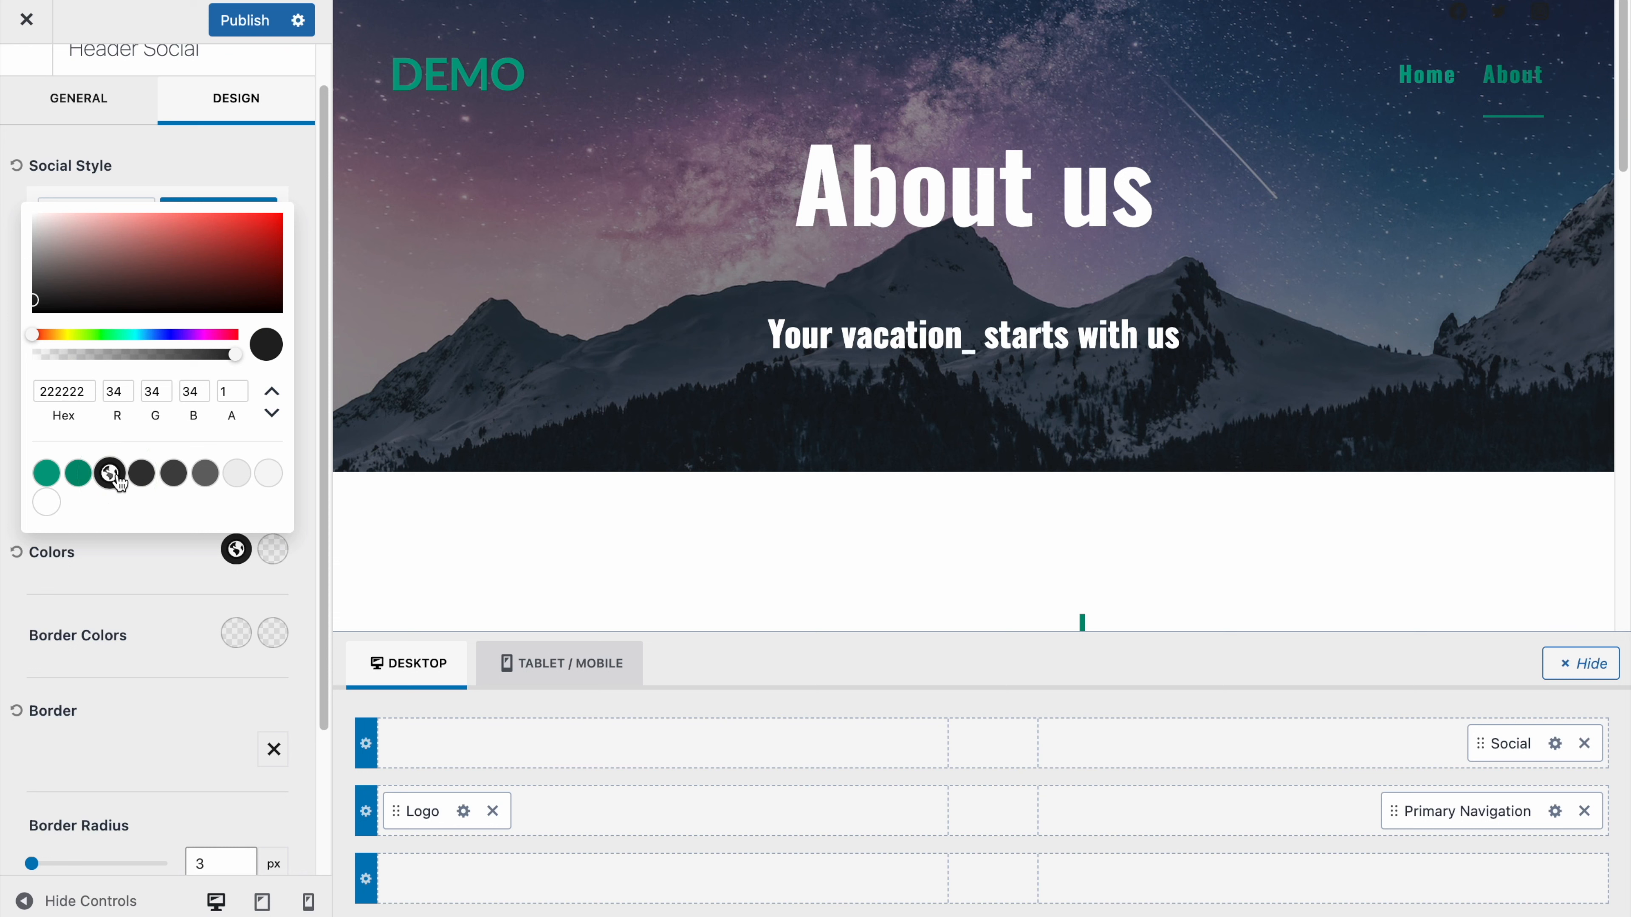
pyautogui.click(235, 475)
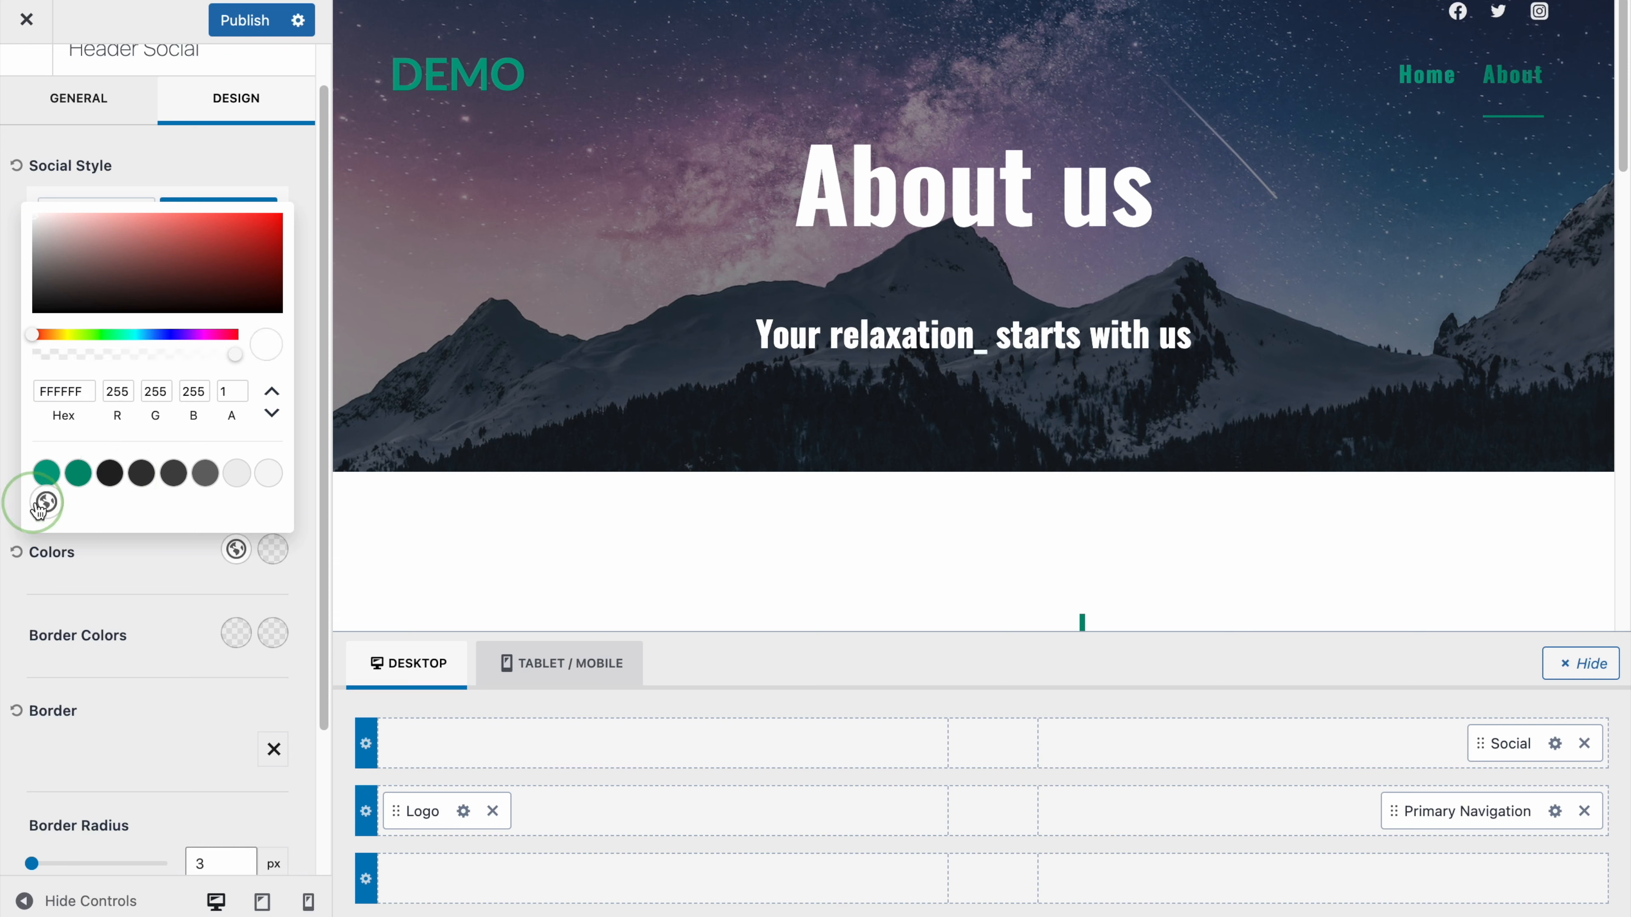
pyautogui.click(175, 597)
pyautogui.click(247, 27)
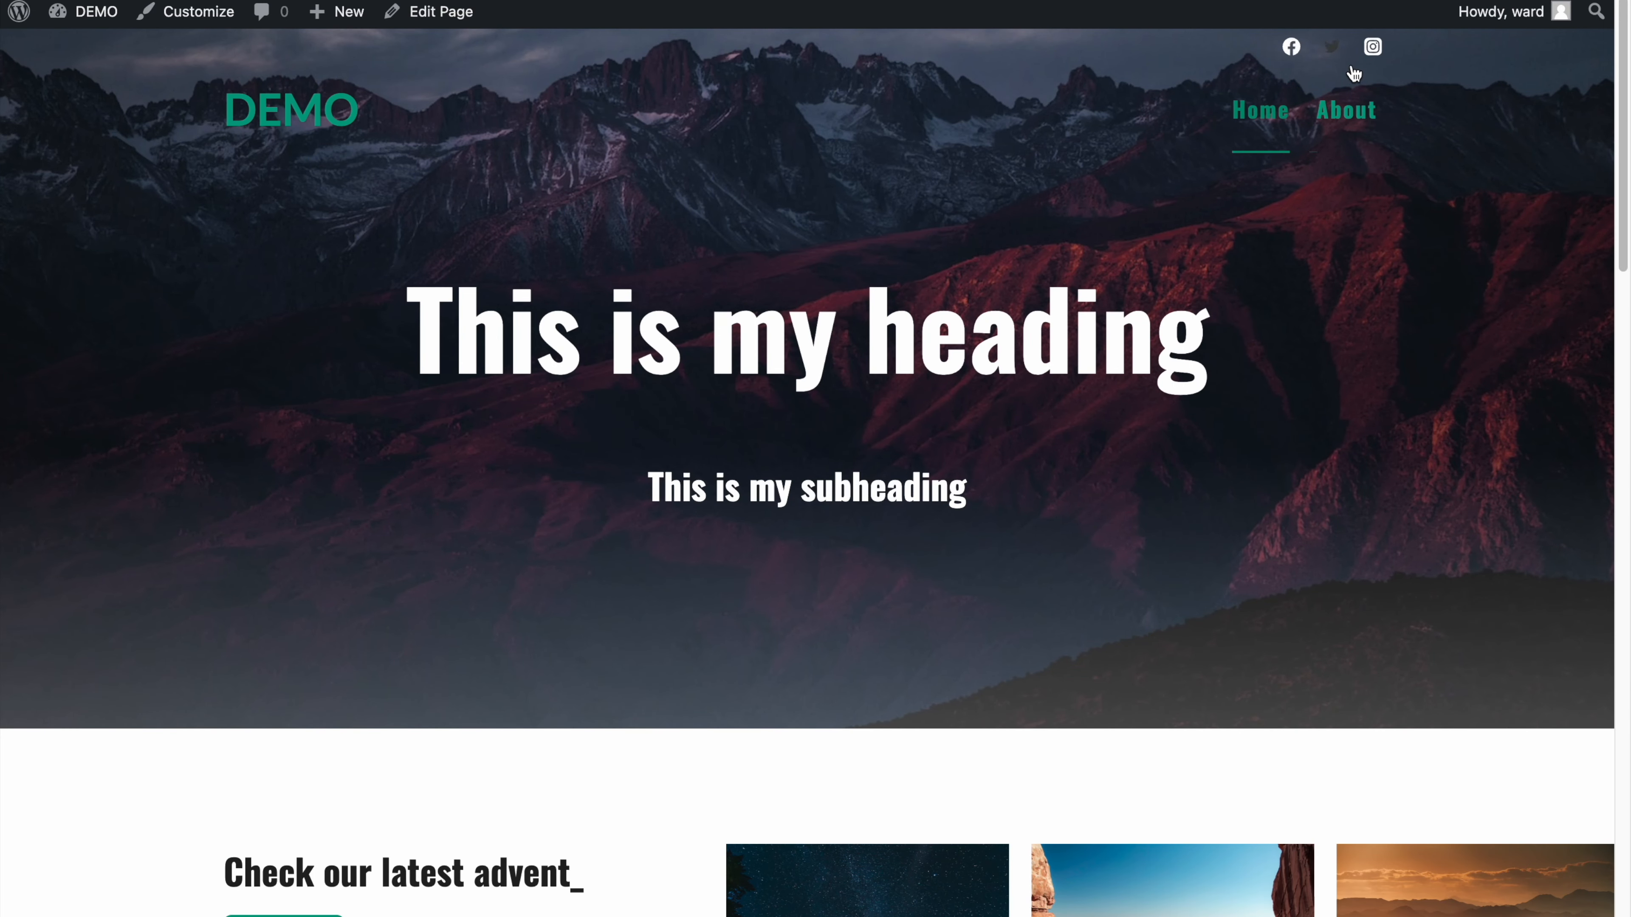
pyautogui.scroll(-1, 1012, 146)
pyautogui.scroll(1, 1012, 147)
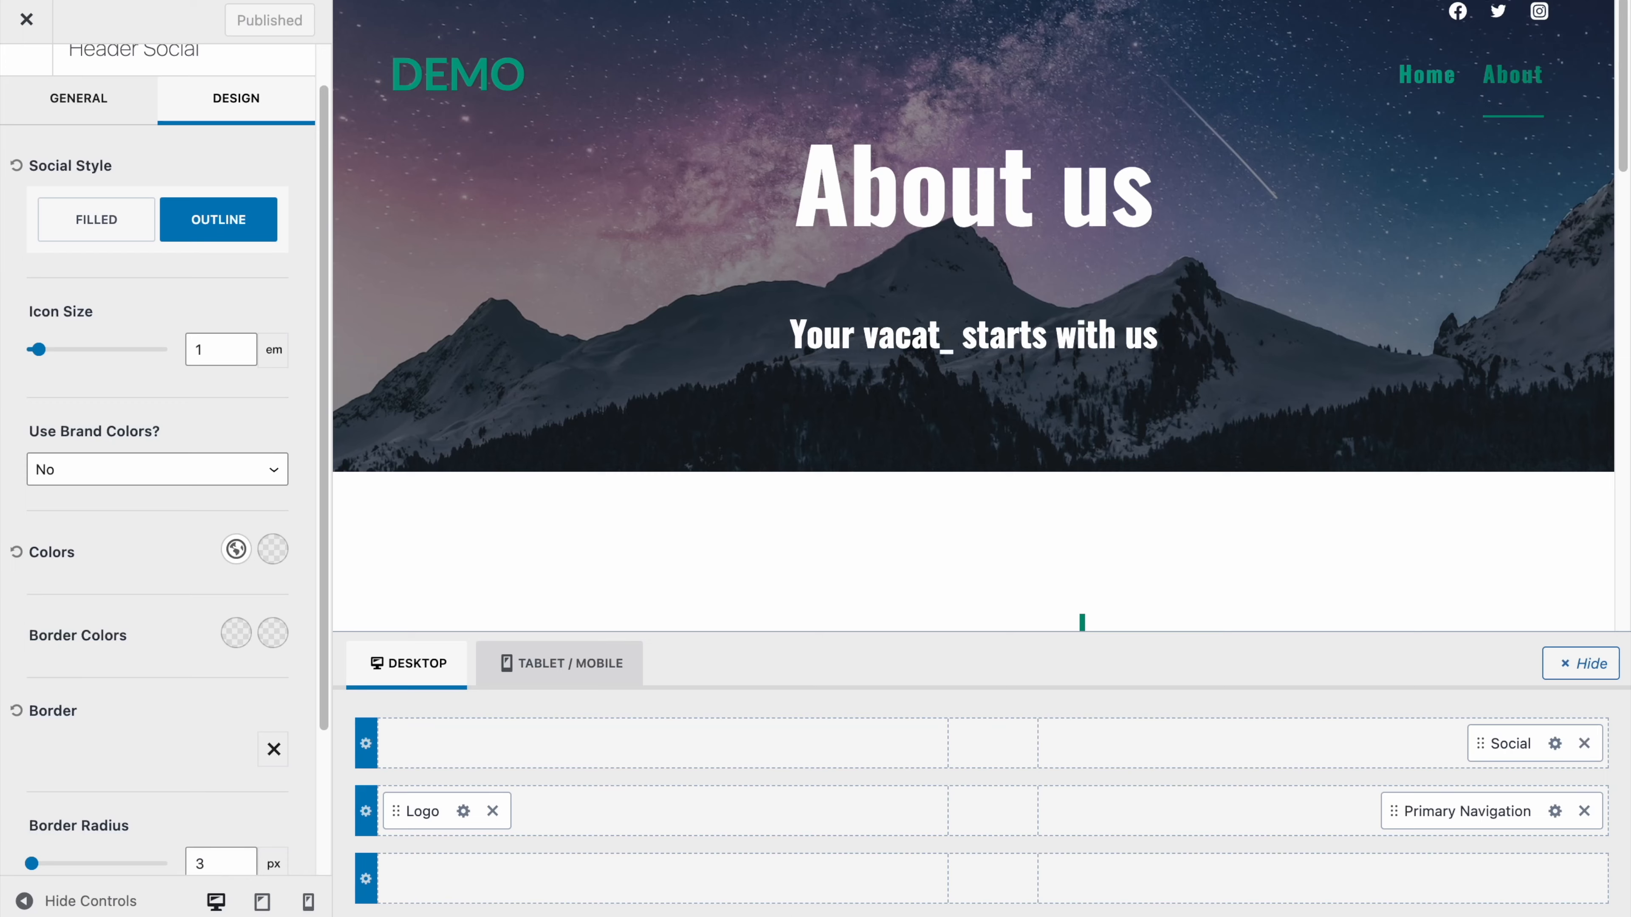
# Step: Enable the sticky header with the option Yes - Only Main Row
pyautogui.scroll(-3, 239, 271)
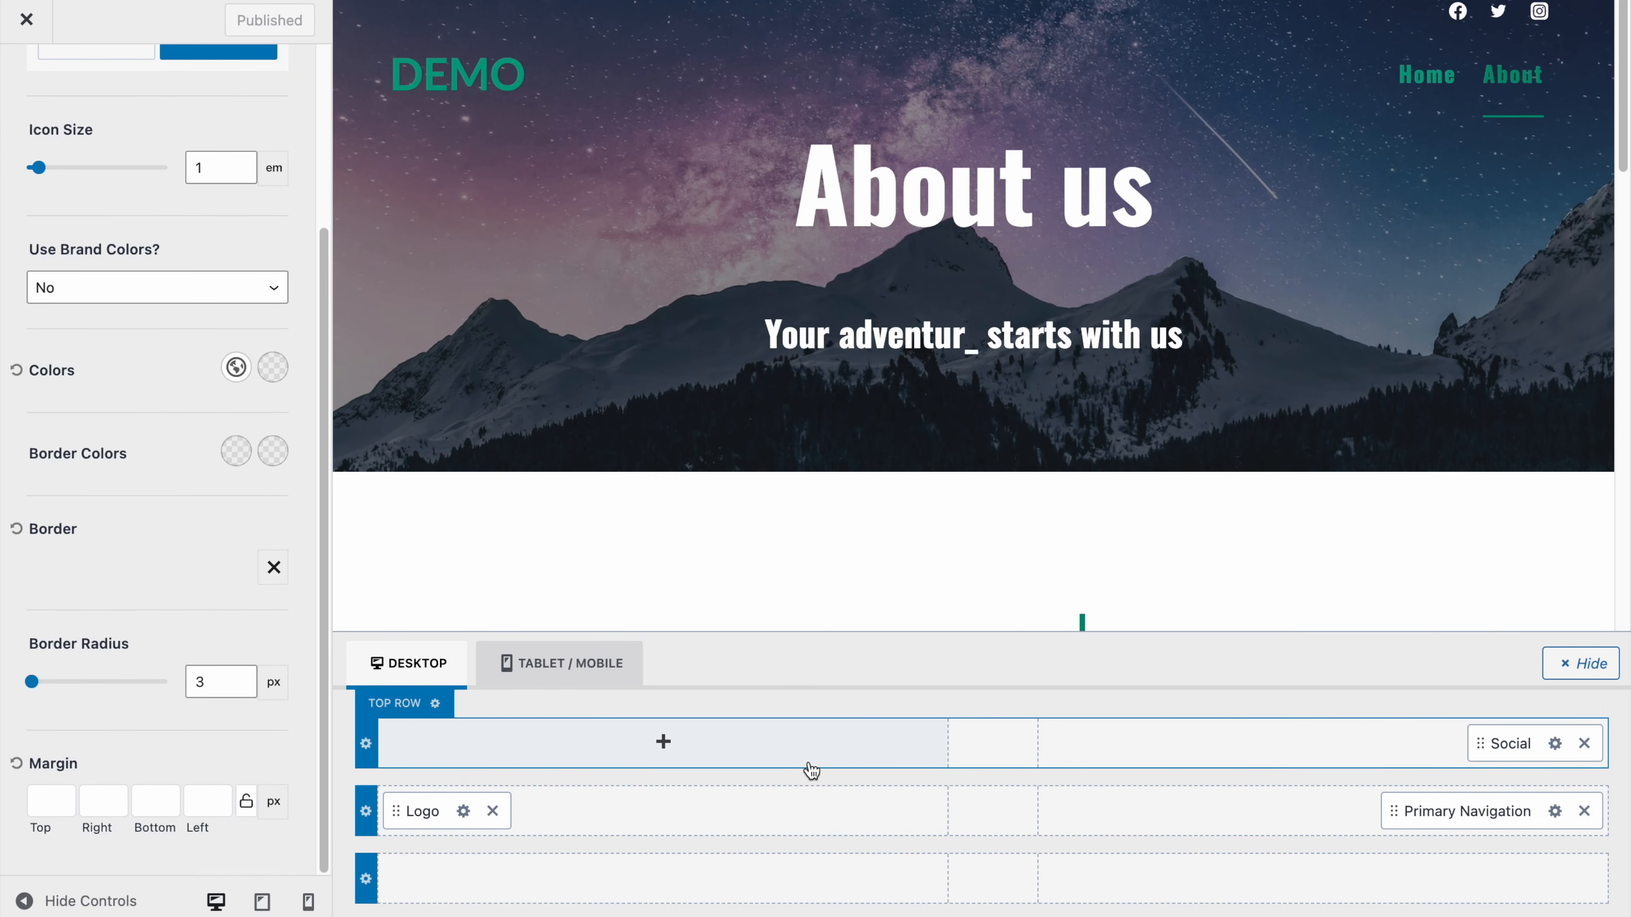
pyautogui.scroll(4, 163, 406)
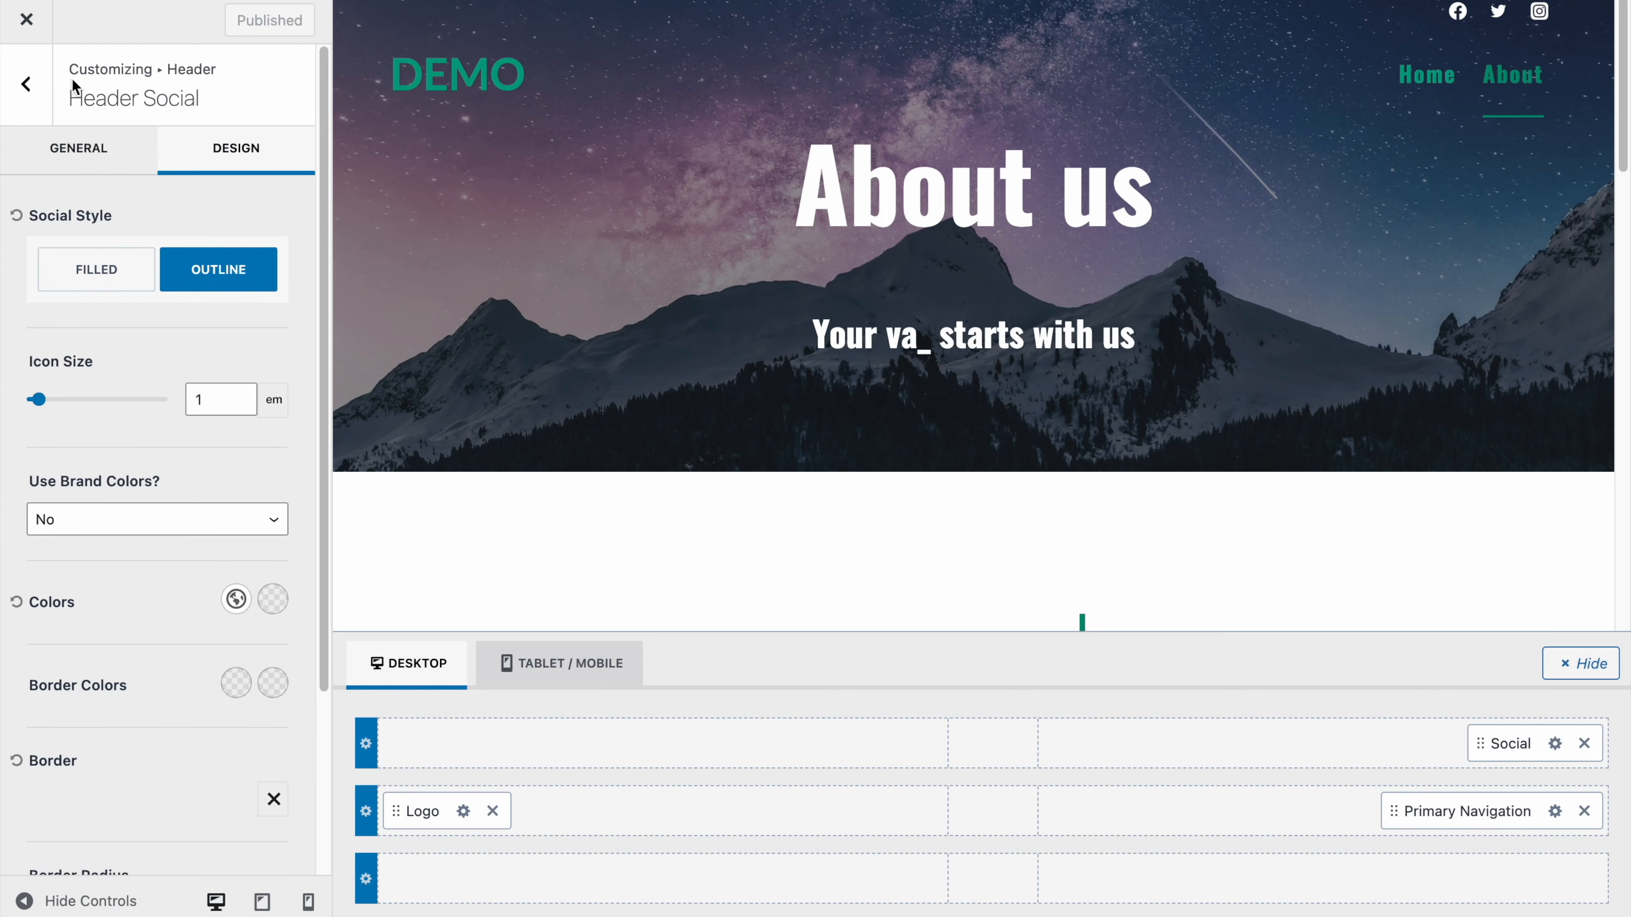
pyautogui.click(27, 83)
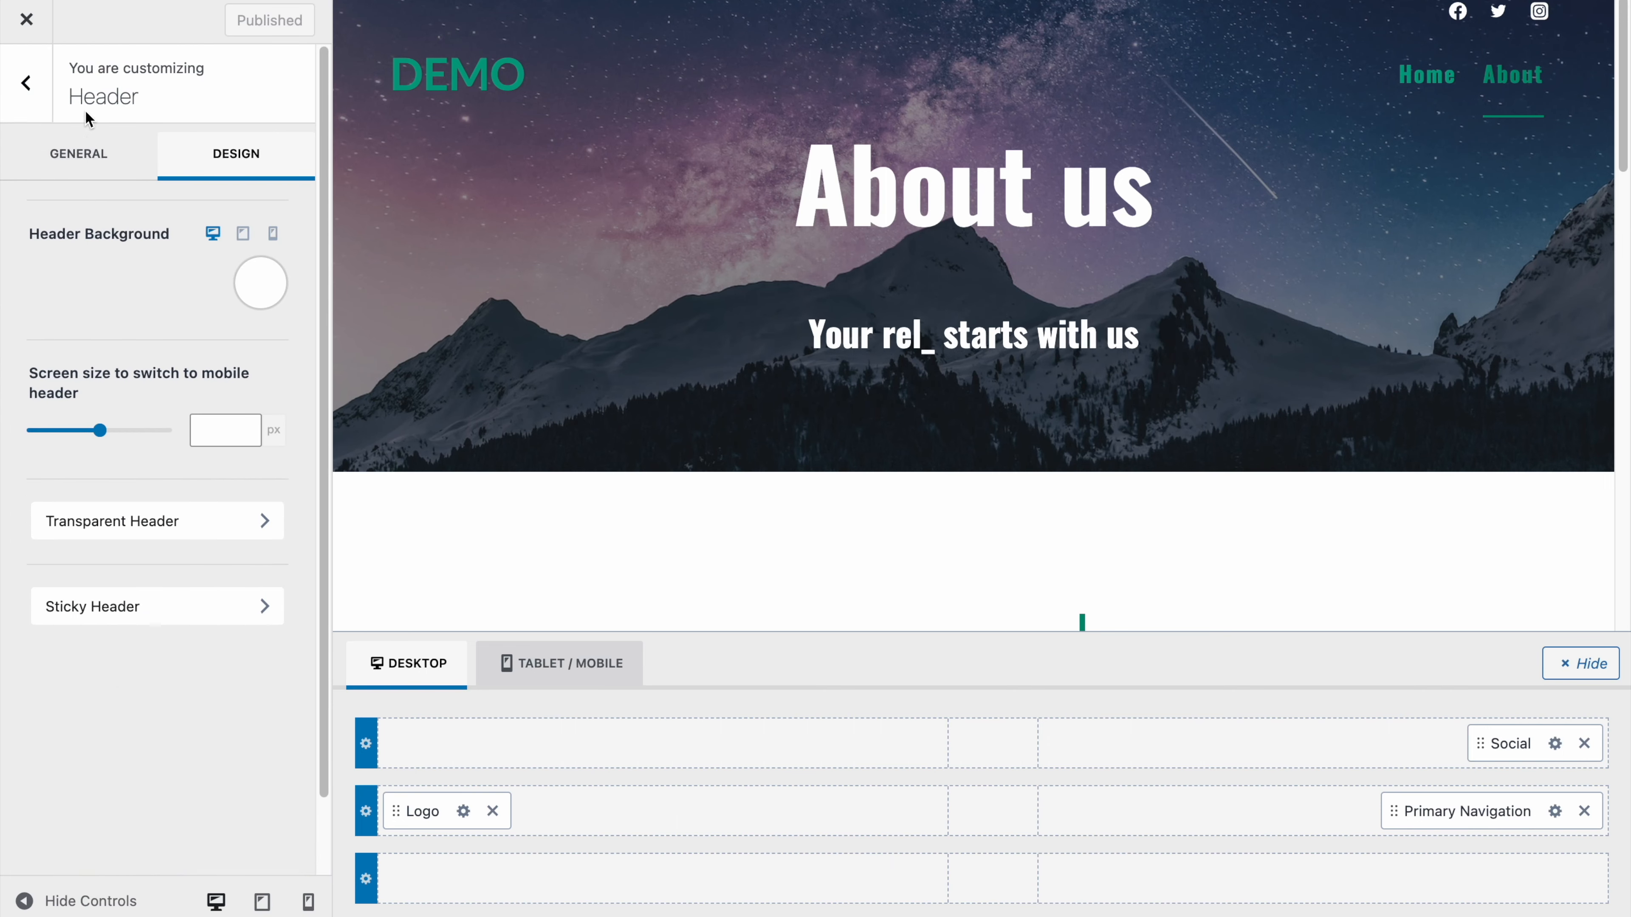
pyautogui.scroll(-1, 94, 501)
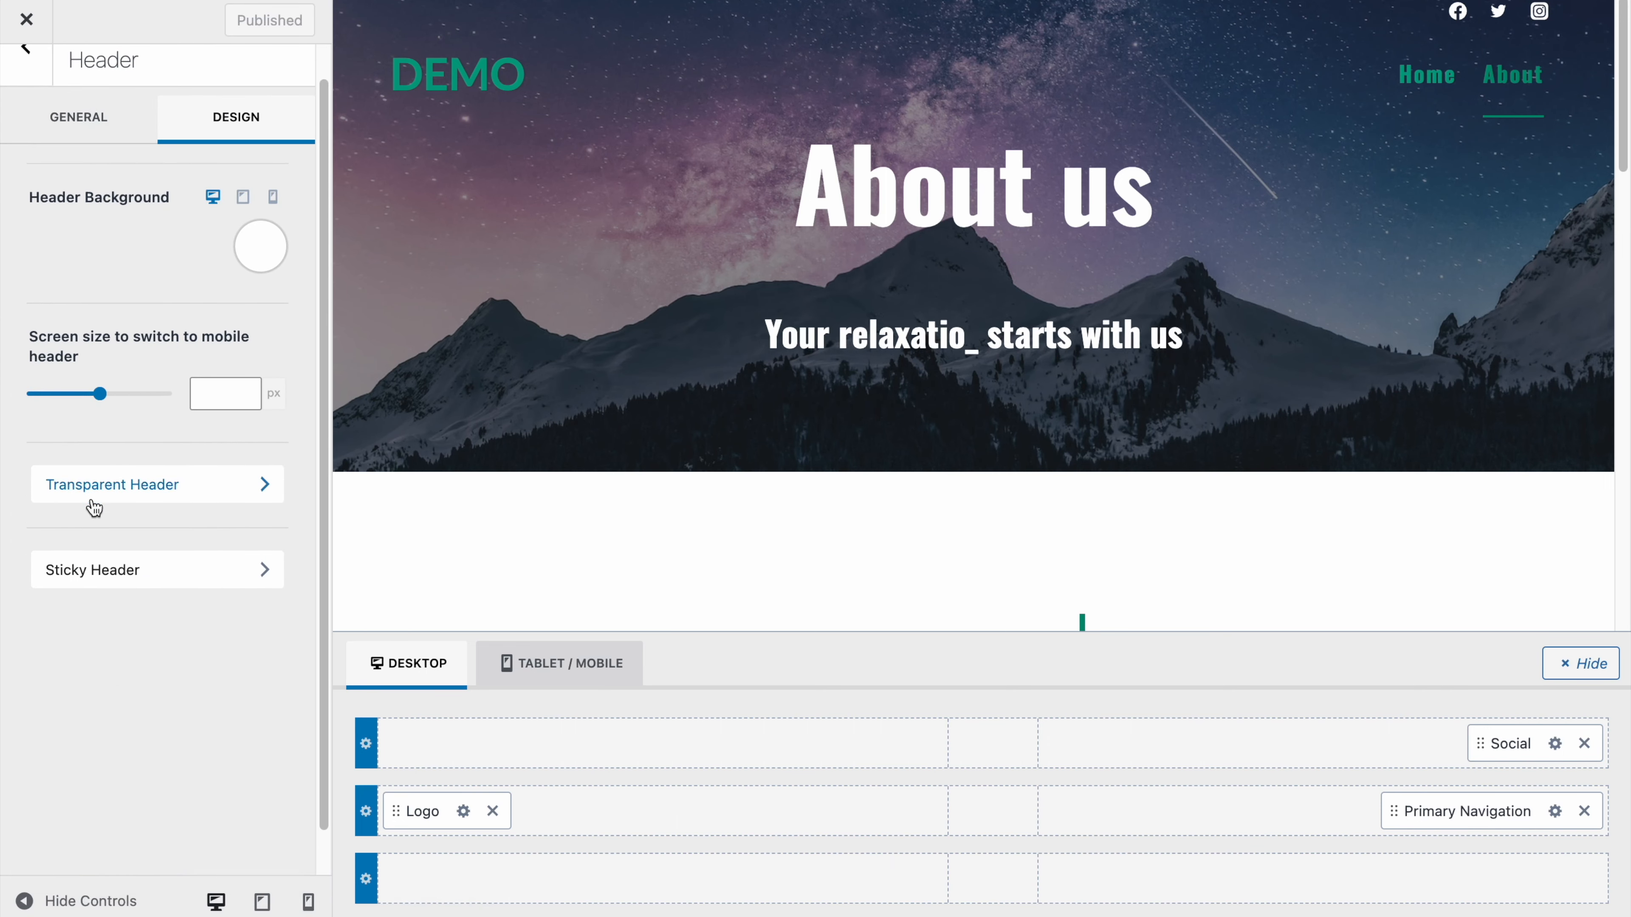
pyautogui.click(94, 570)
pyautogui.click(87, 257)
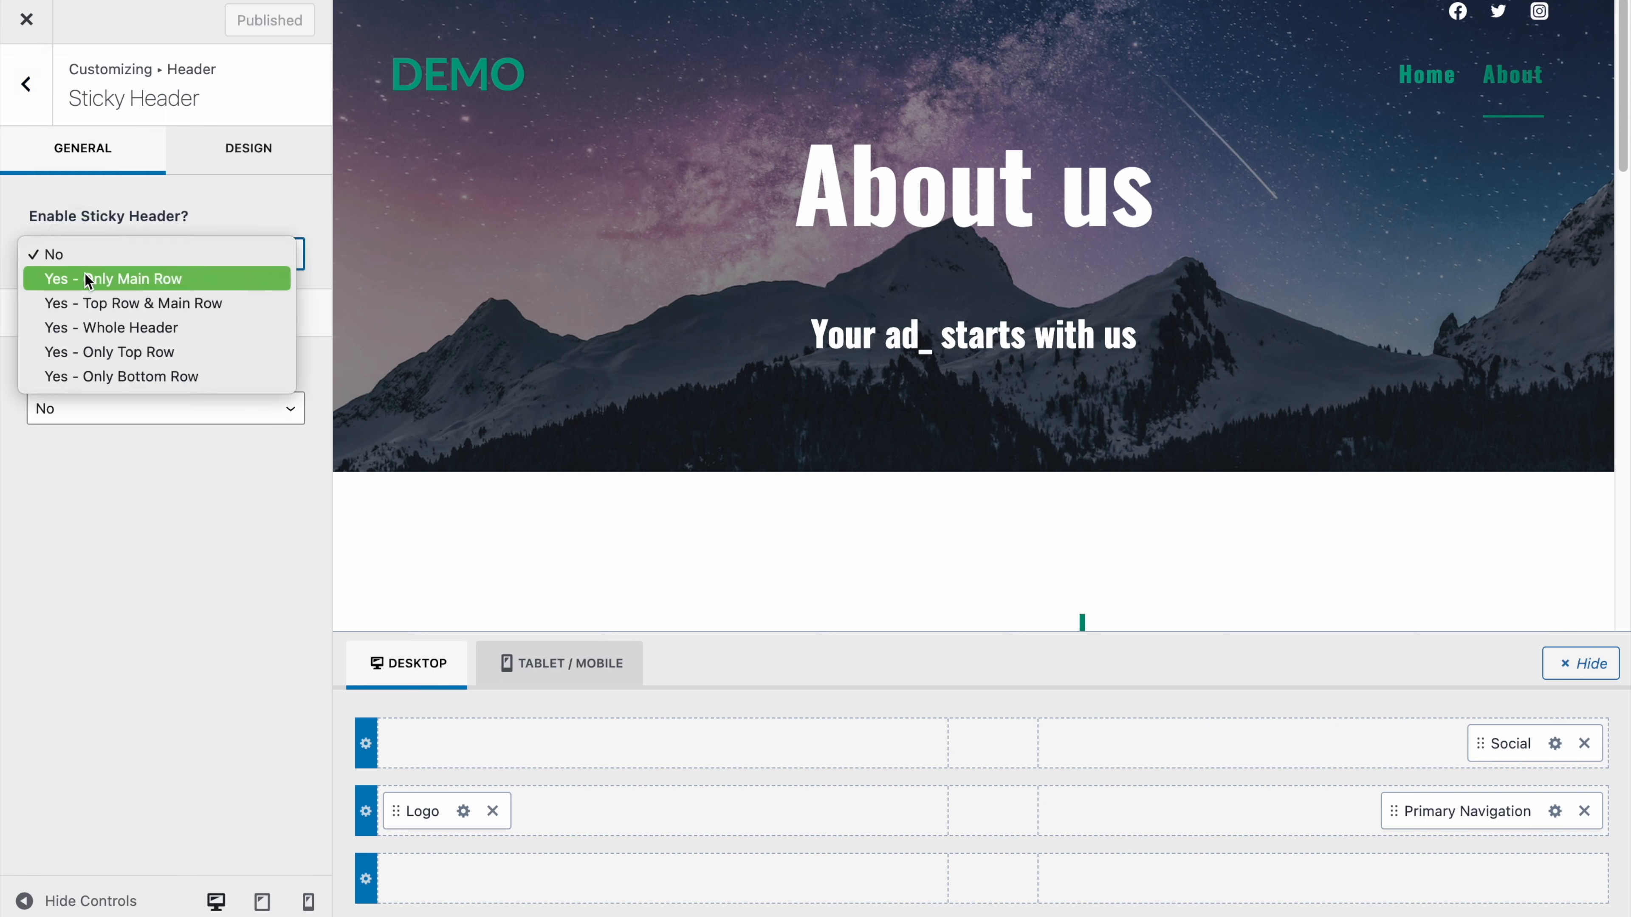
pyautogui.click(141, 278)
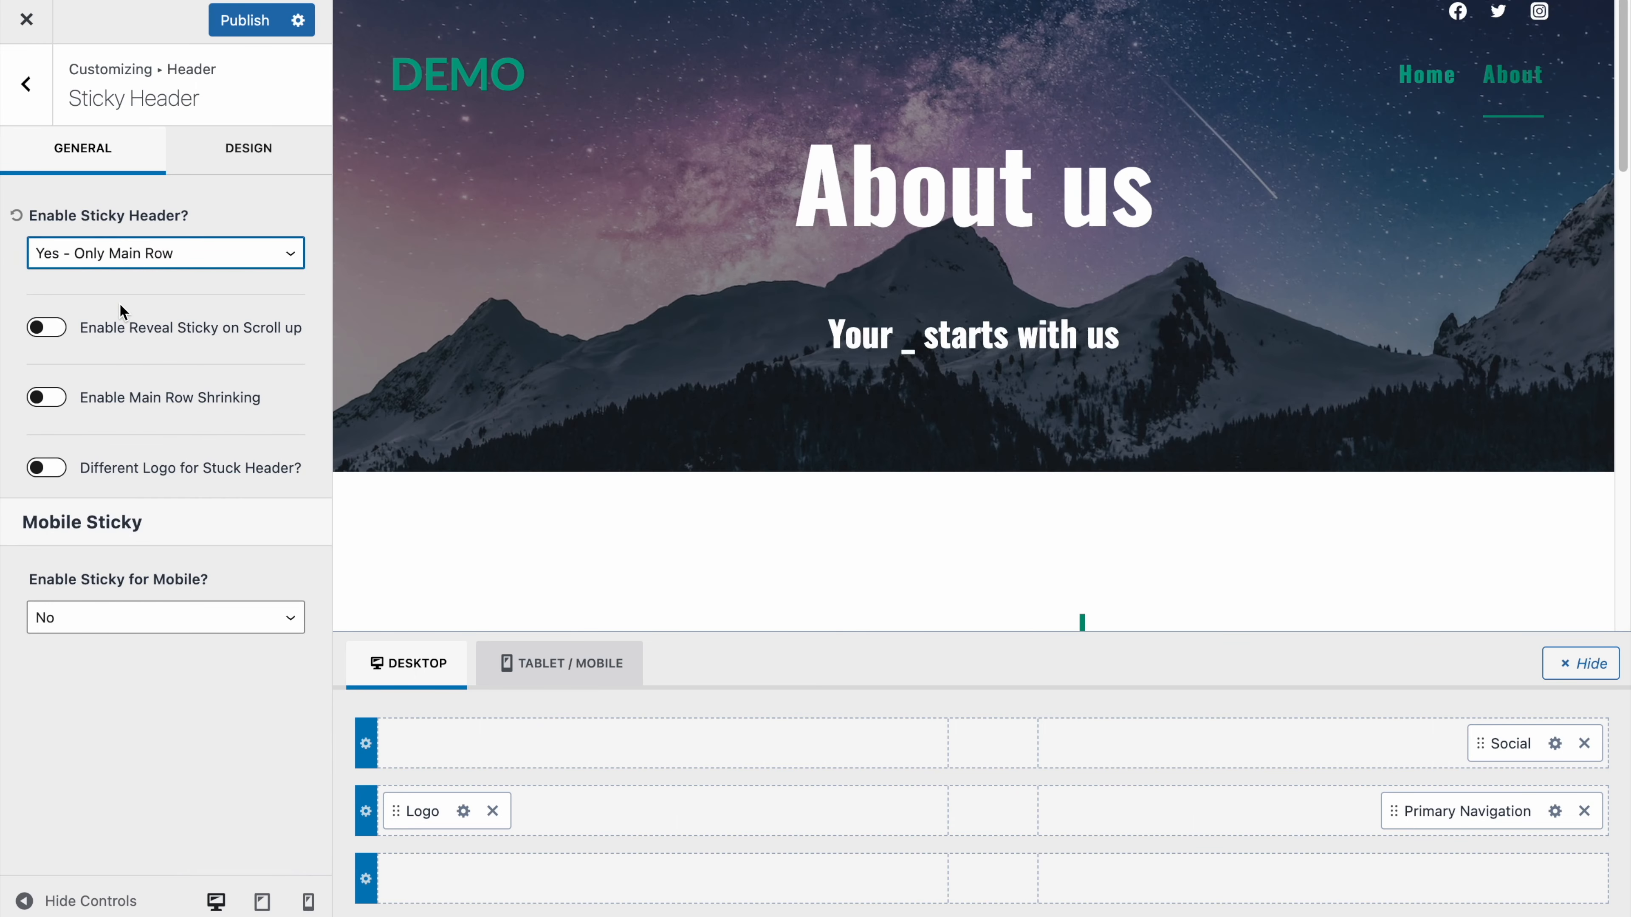
# Step: Enable main row shrinking for the sticky header and check its effect in the page preview
pyautogui.click(42, 399)
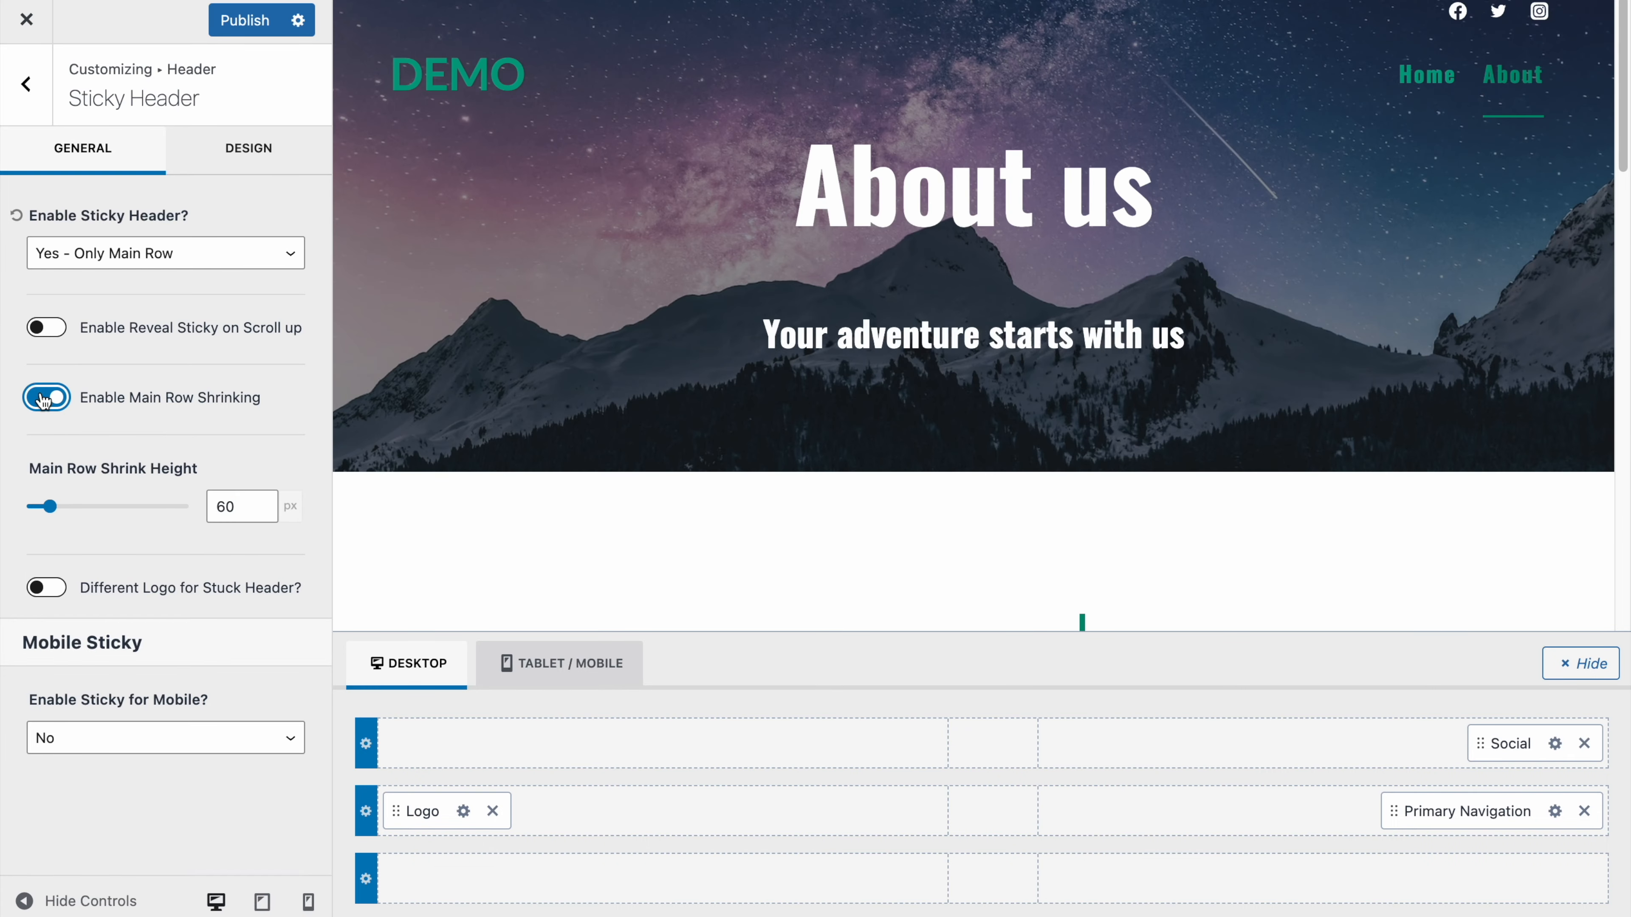
pyautogui.scroll(-2, 590, 327)
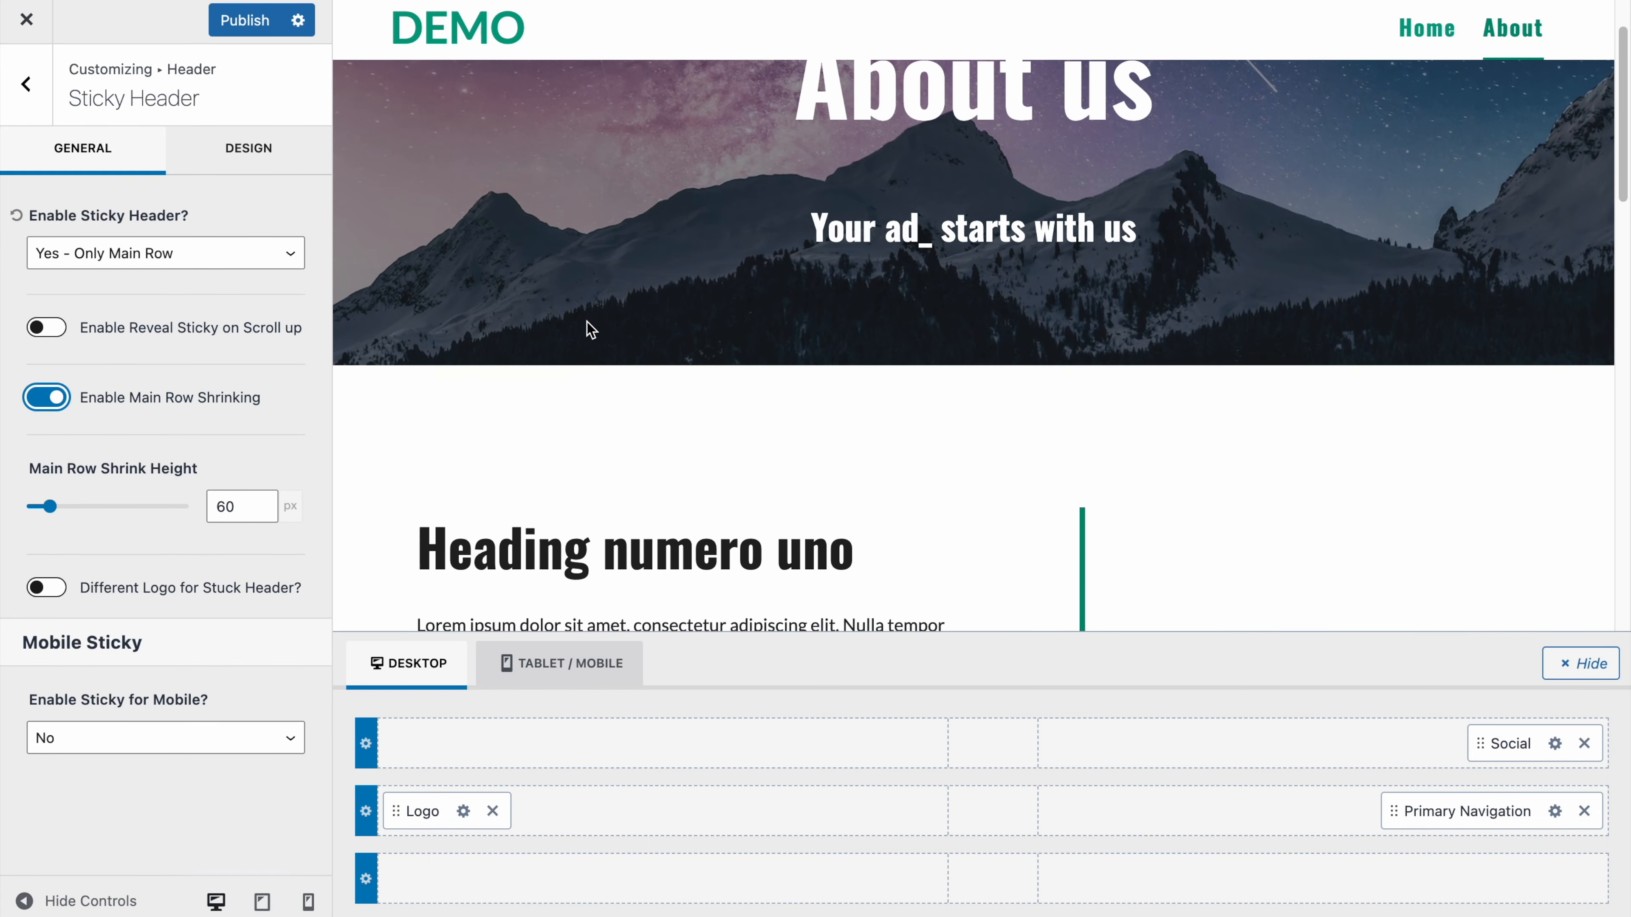
pyautogui.scroll(2, 589, 327)
pyautogui.scroll(-2, 590, 327)
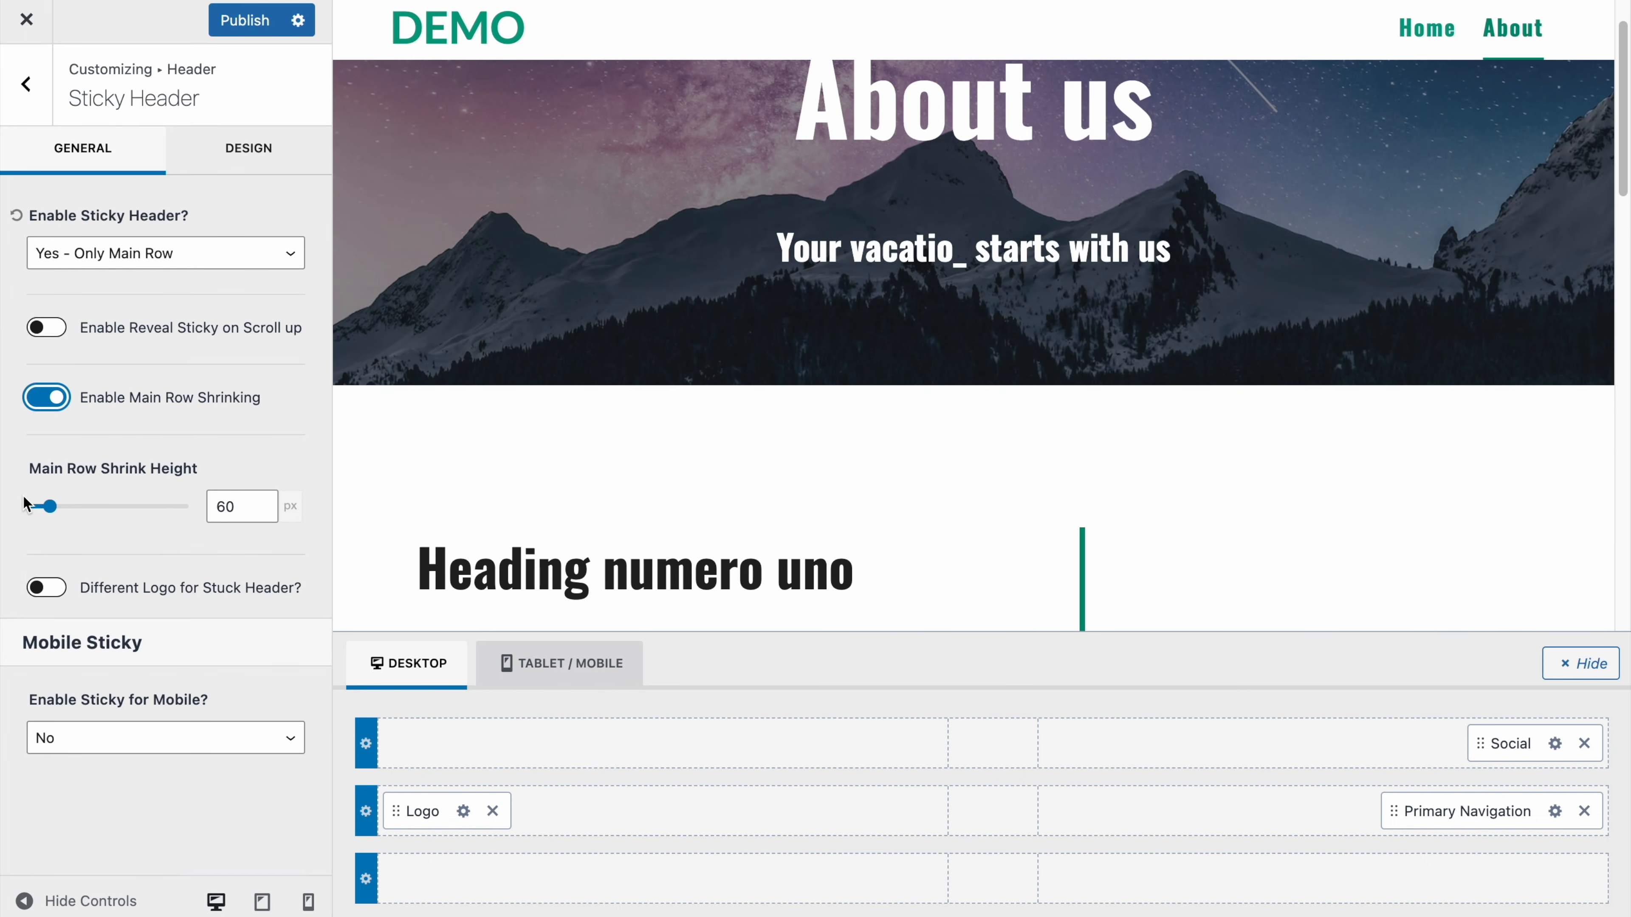
# Step: Set the sticky header's main row shrink height to 5 px, publish it, and check the header on the live home page
pyautogui.moveTo(47, 509)
pyautogui.mouseDown()
pyautogui.moveTo(29, 506)
pyautogui.moveTo(182, 506)
pyautogui.moveTo(18, 504)
pyautogui.mouseUp()
pyautogui.click(244, 20)
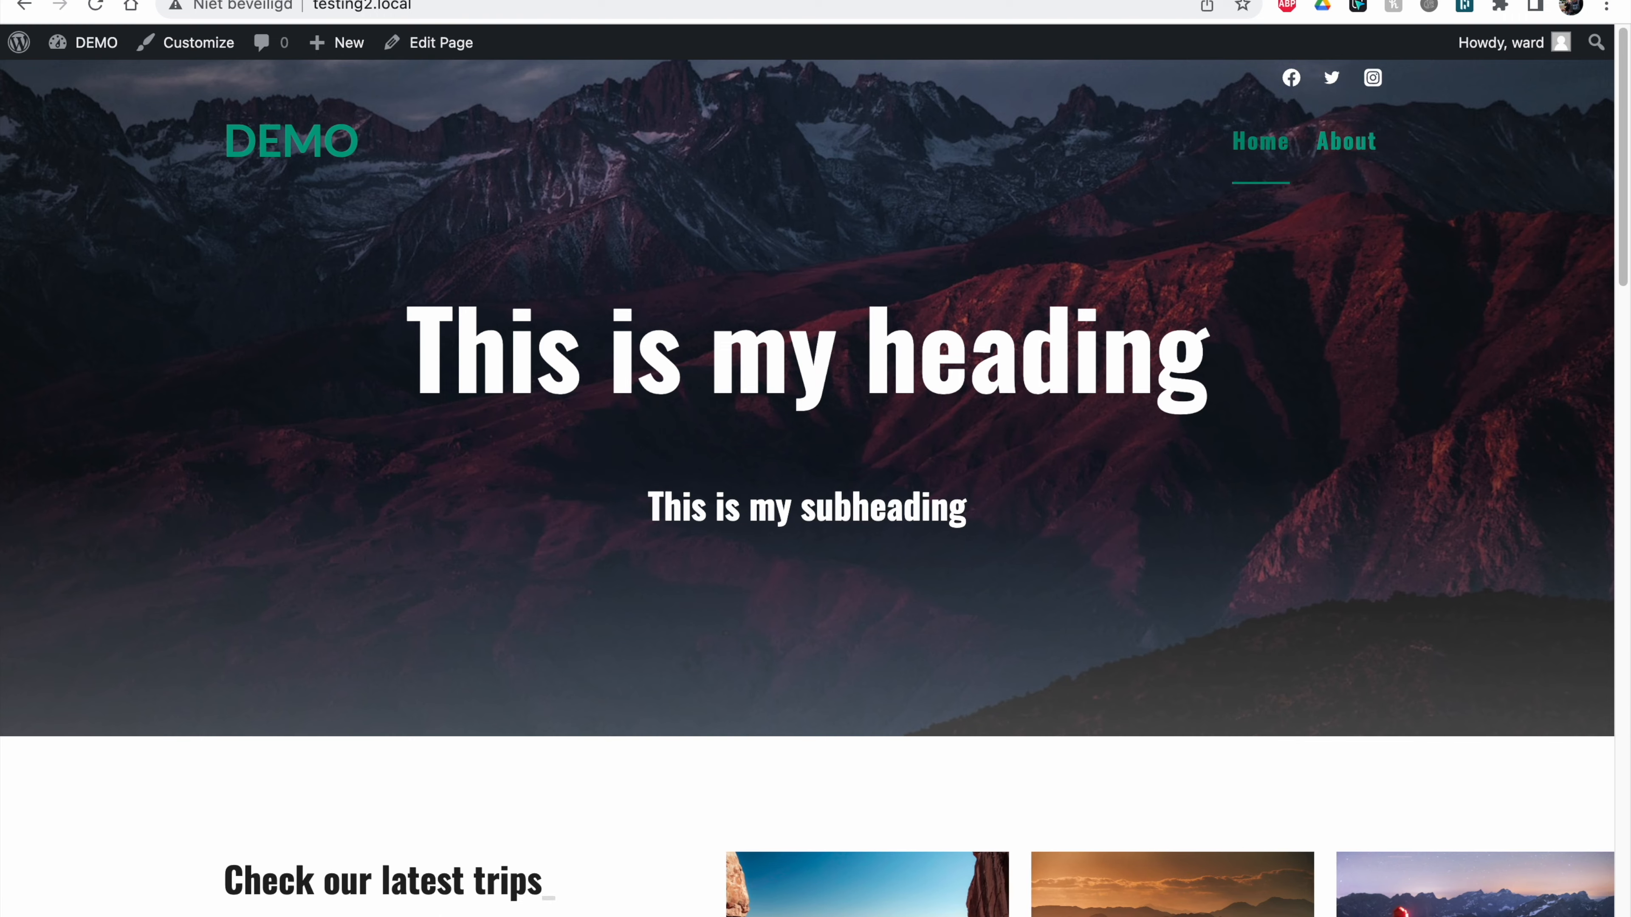
pyautogui.click(94, 8)
pyautogui.scroll(-5, 668, 514)
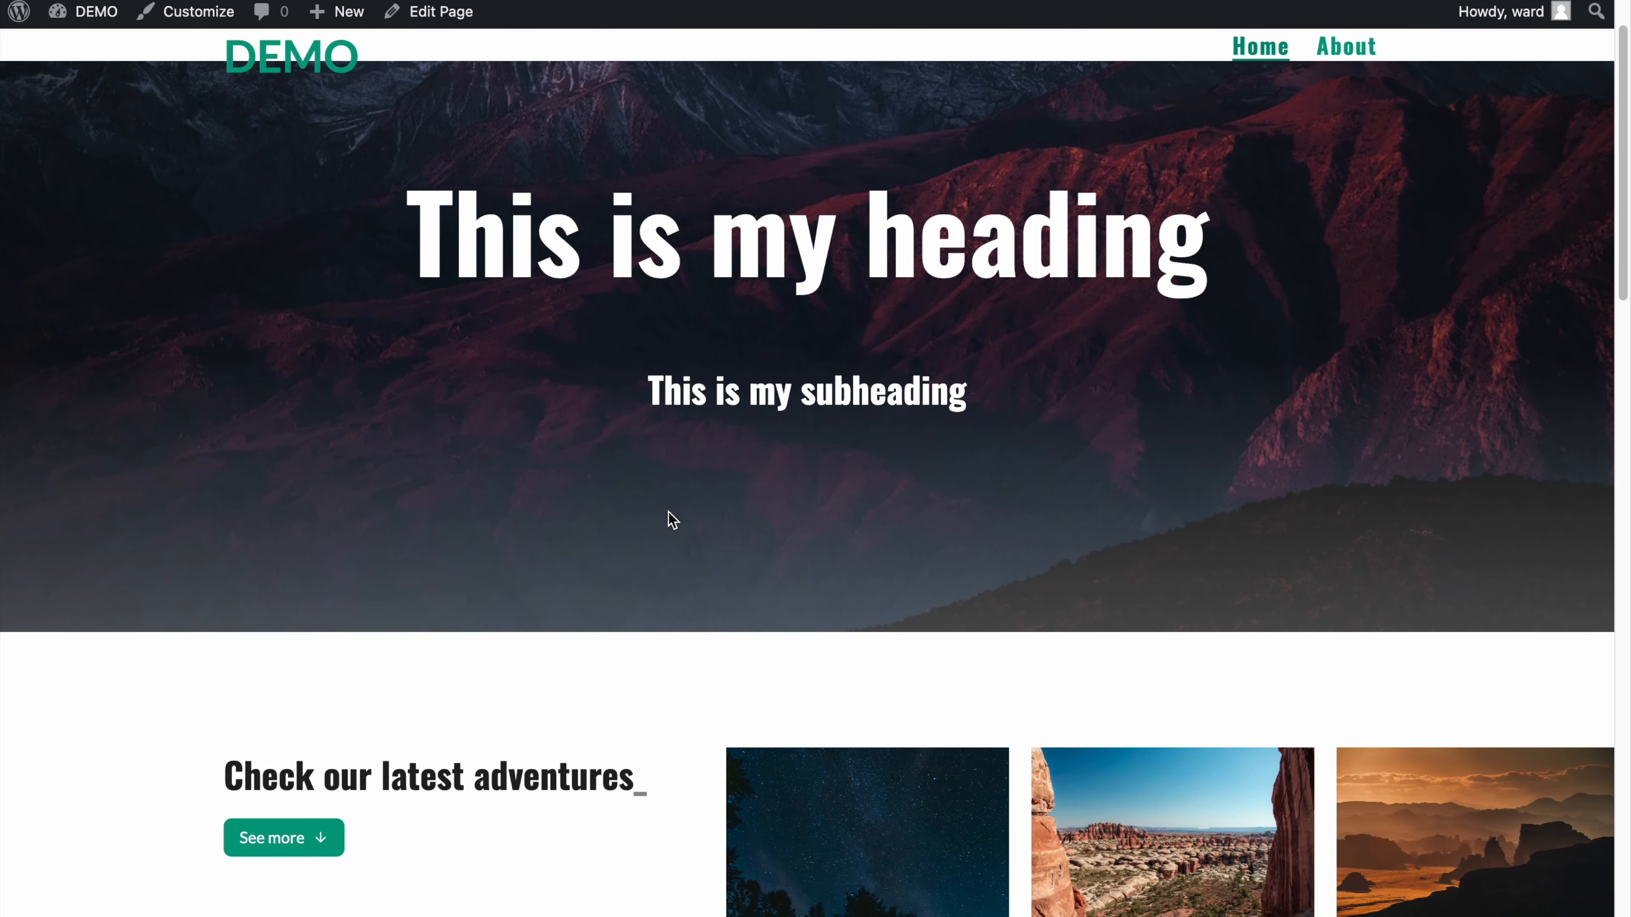
pyautogui.scroll(-2, 668, 511)
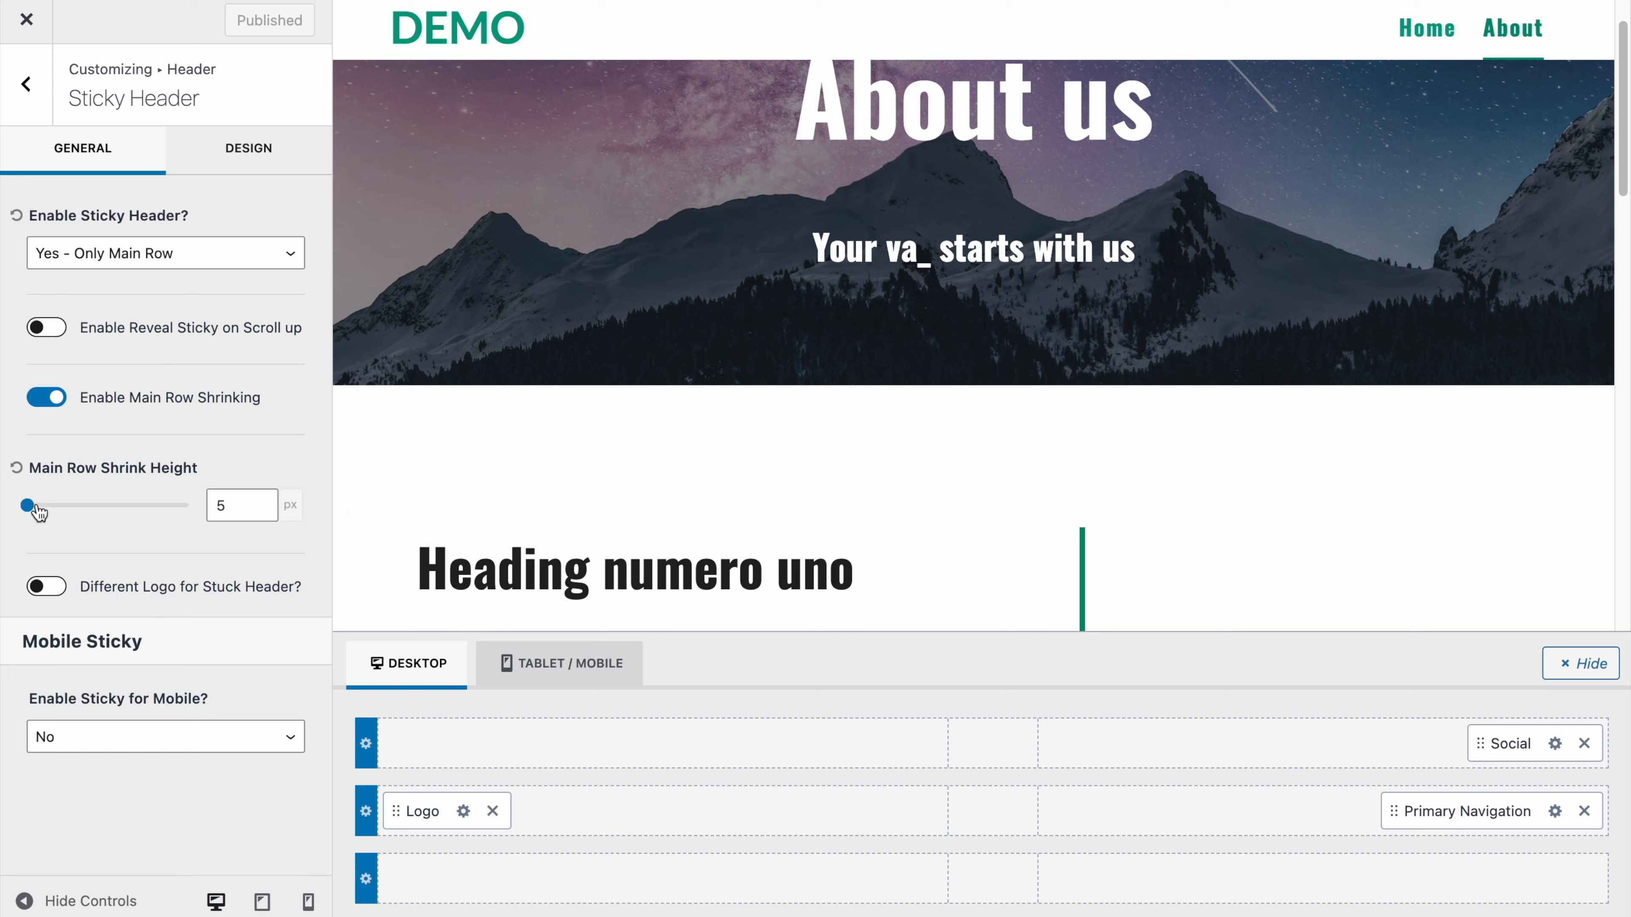
# Step: Set the sticky header's main row shrink height to 61 px, publish it, and review the header on the live home page
pyautogui.moveTo(39, 513); pyautogui.dragTo(59, 512)
pyautogui.click(240, 20)
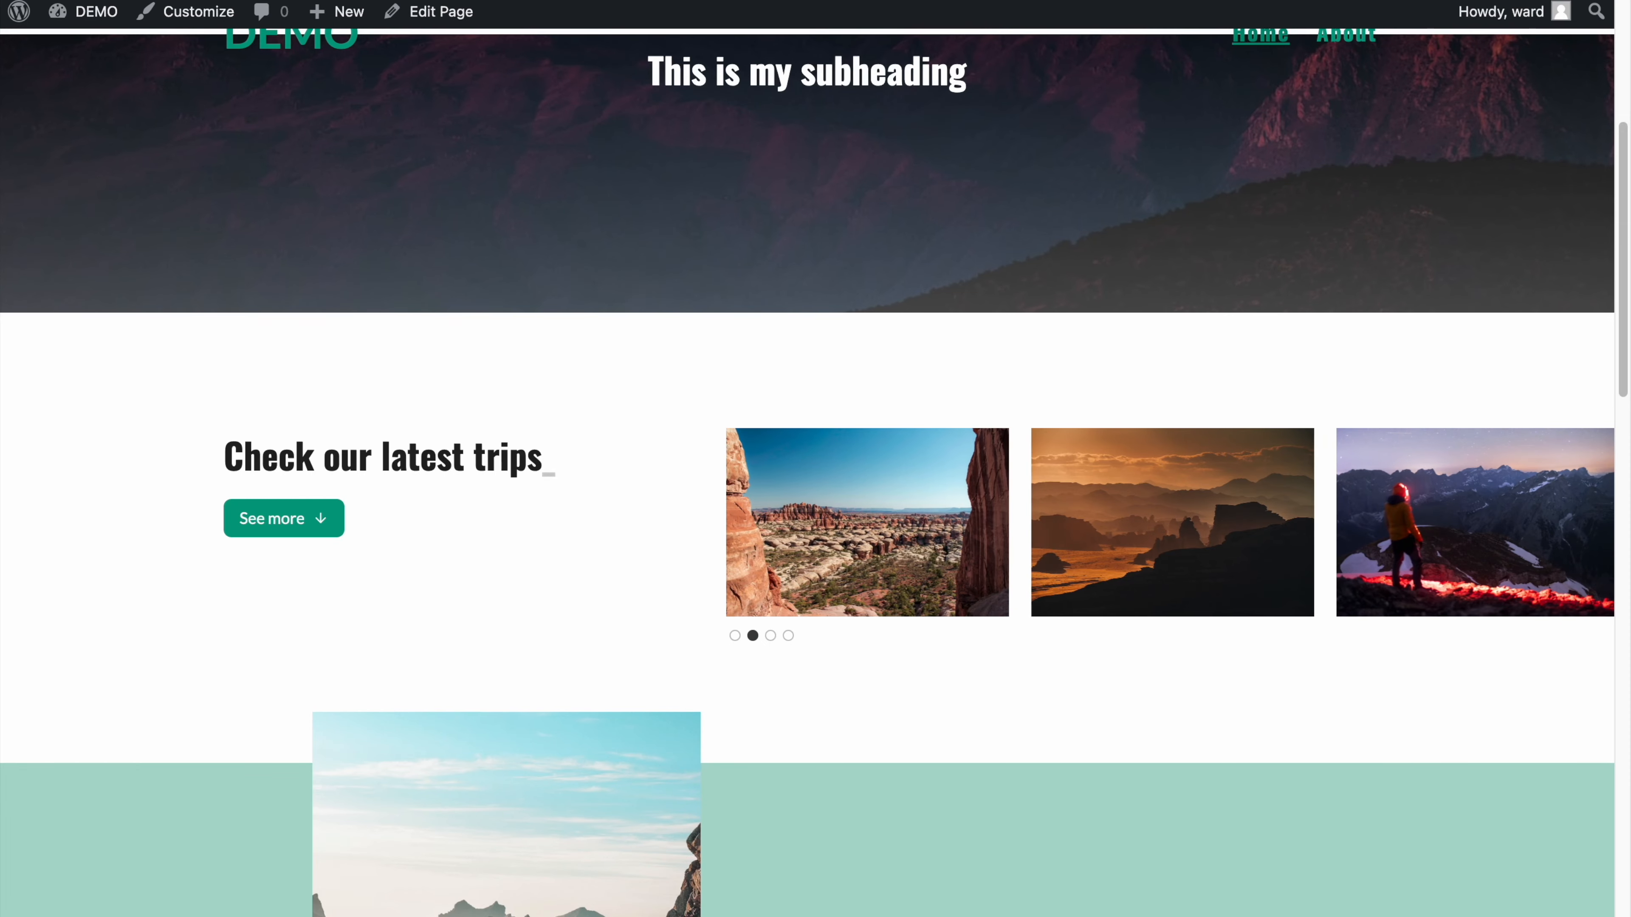
pyautogui.scroll(7, 487, 310)
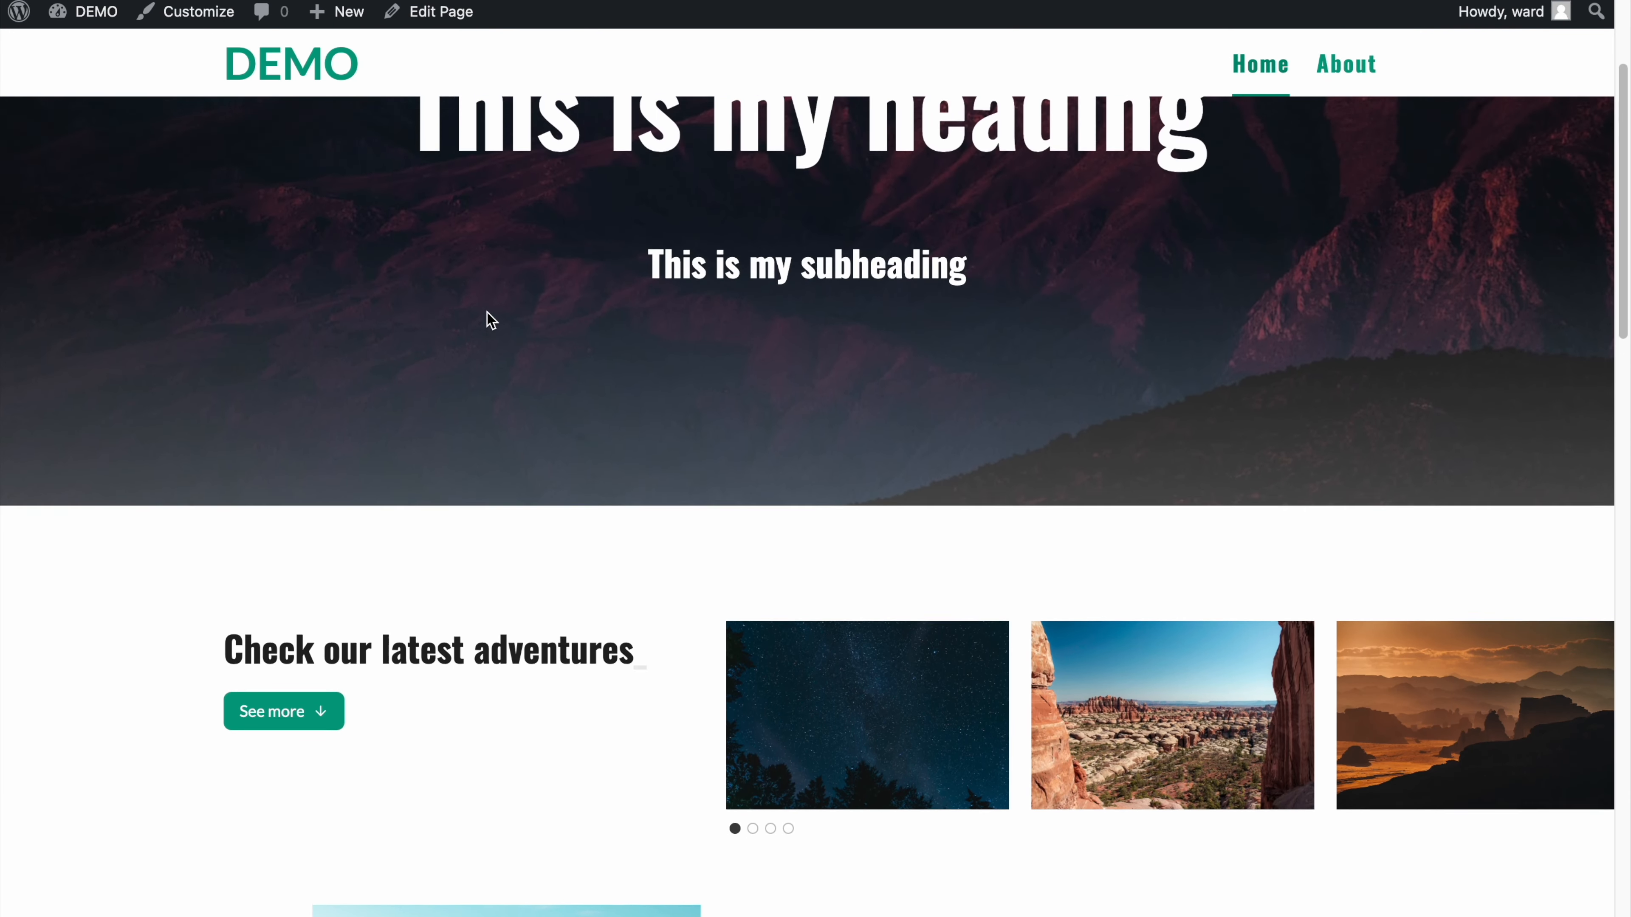
pyautogui.scroll(-5, 487, 310)
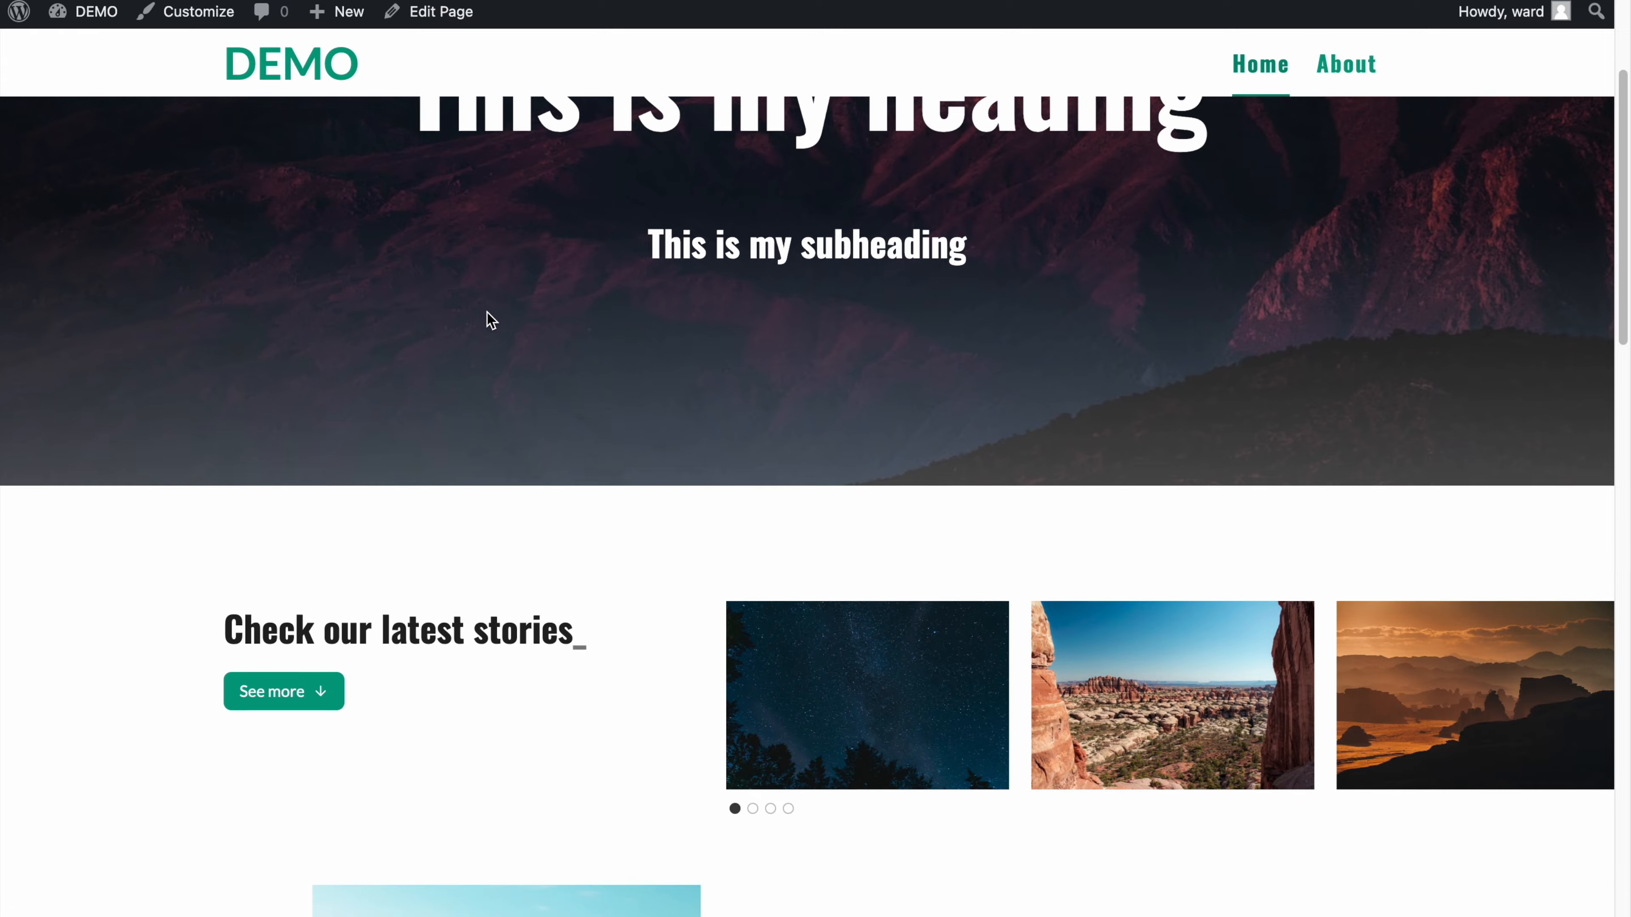
pyautogui.scroll(-5, 1205, 204)
pyautogui.scroll(8, 1205, 204)
pyautogui.scroll(-10, 1204, 200)
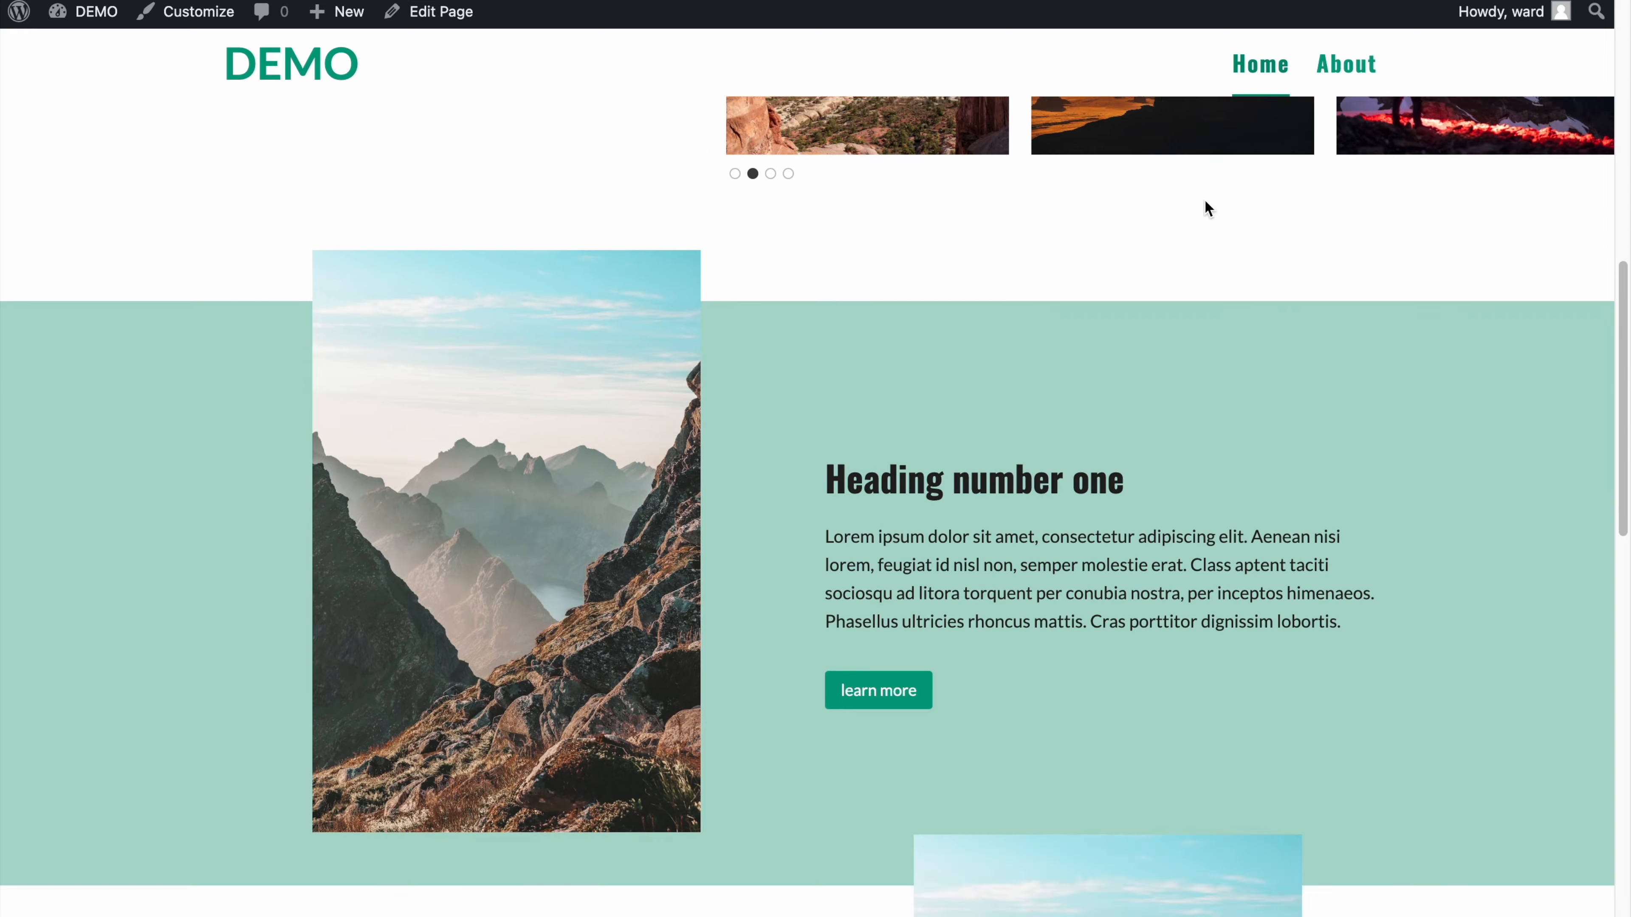
pyautogui.scroll(-8, 1205, 207)
pyautogui.scroll(15, 1205, 207)
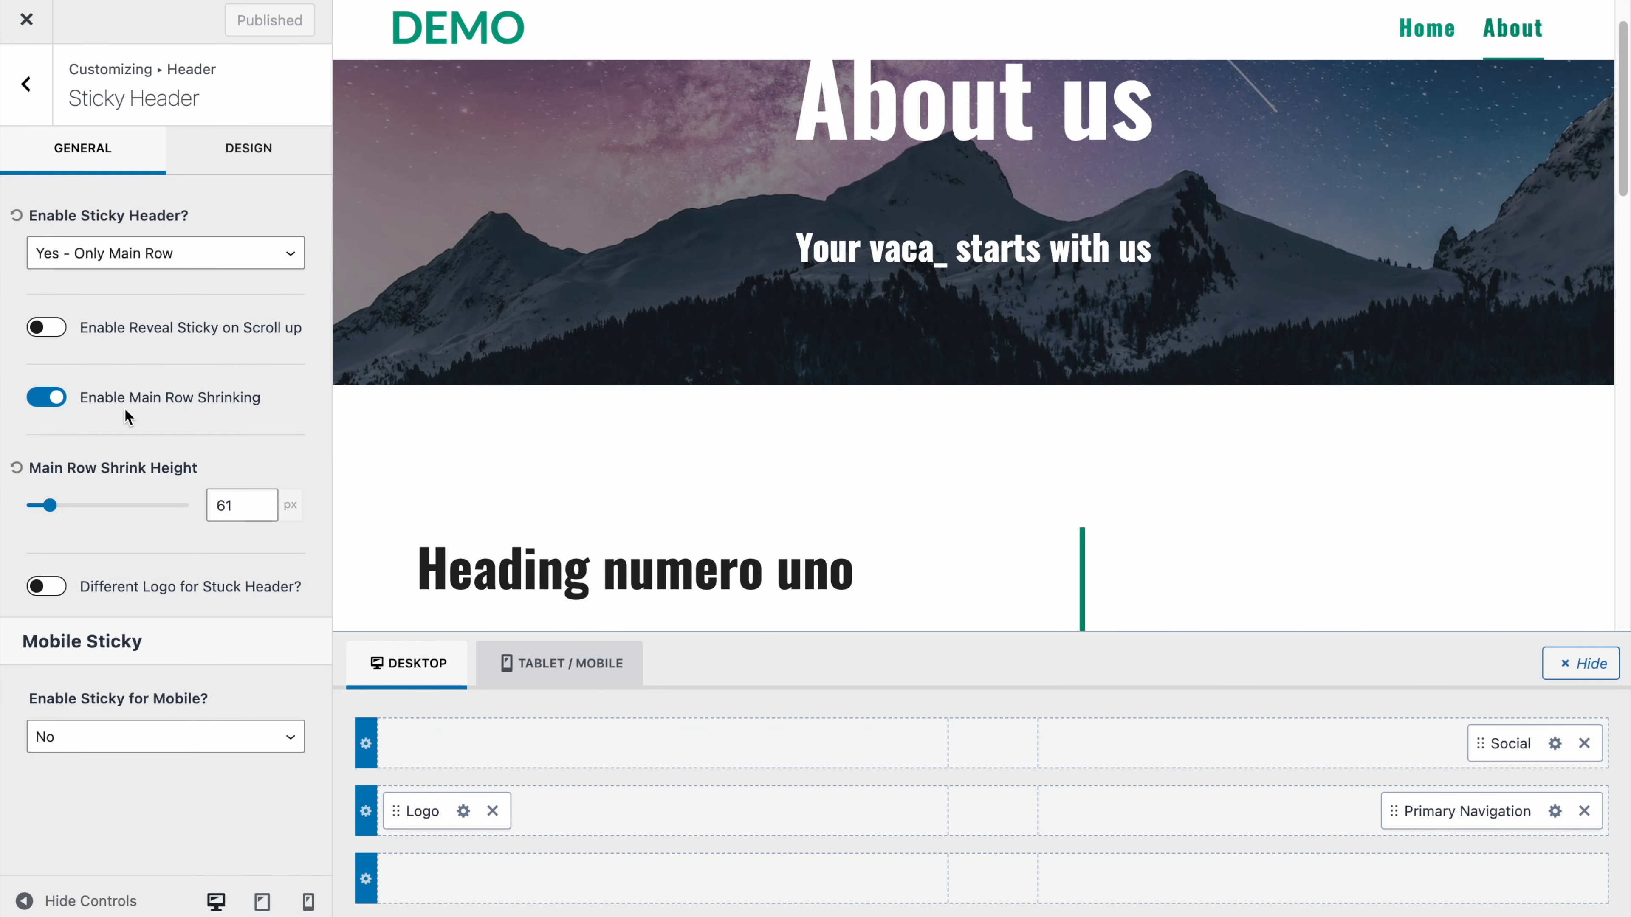
# Step: Set the sticky header's site title colour to the dark palette colour 222222
pyautogui.click(231, 153)
pyautogui.scroll(-1, 196, 180)
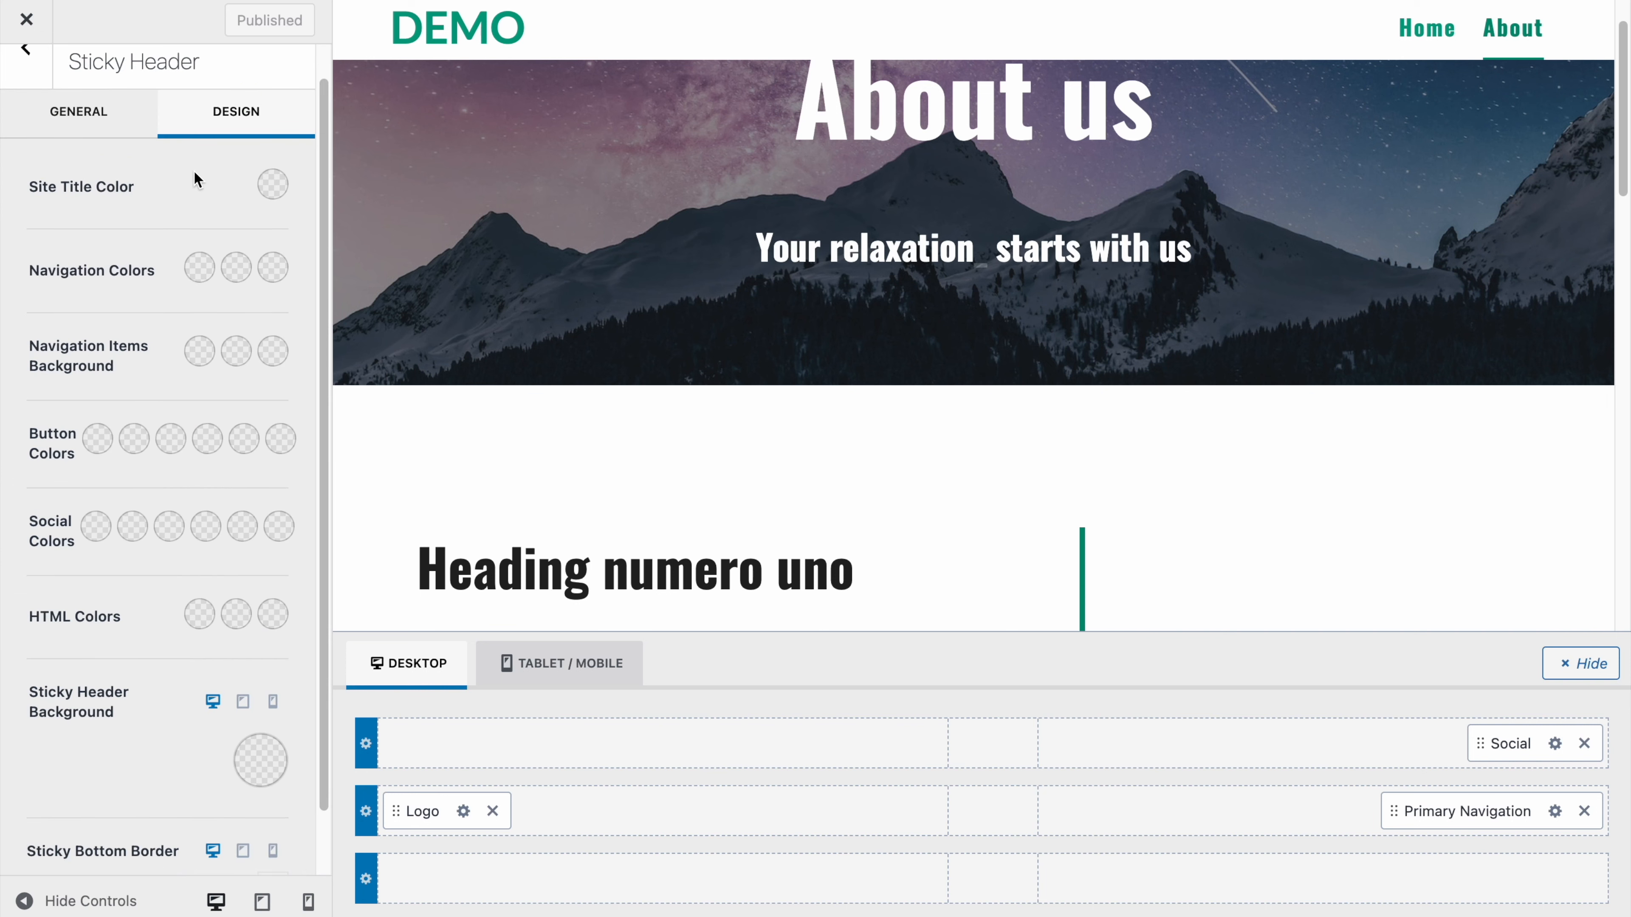
pyautogui.click(272, 185)
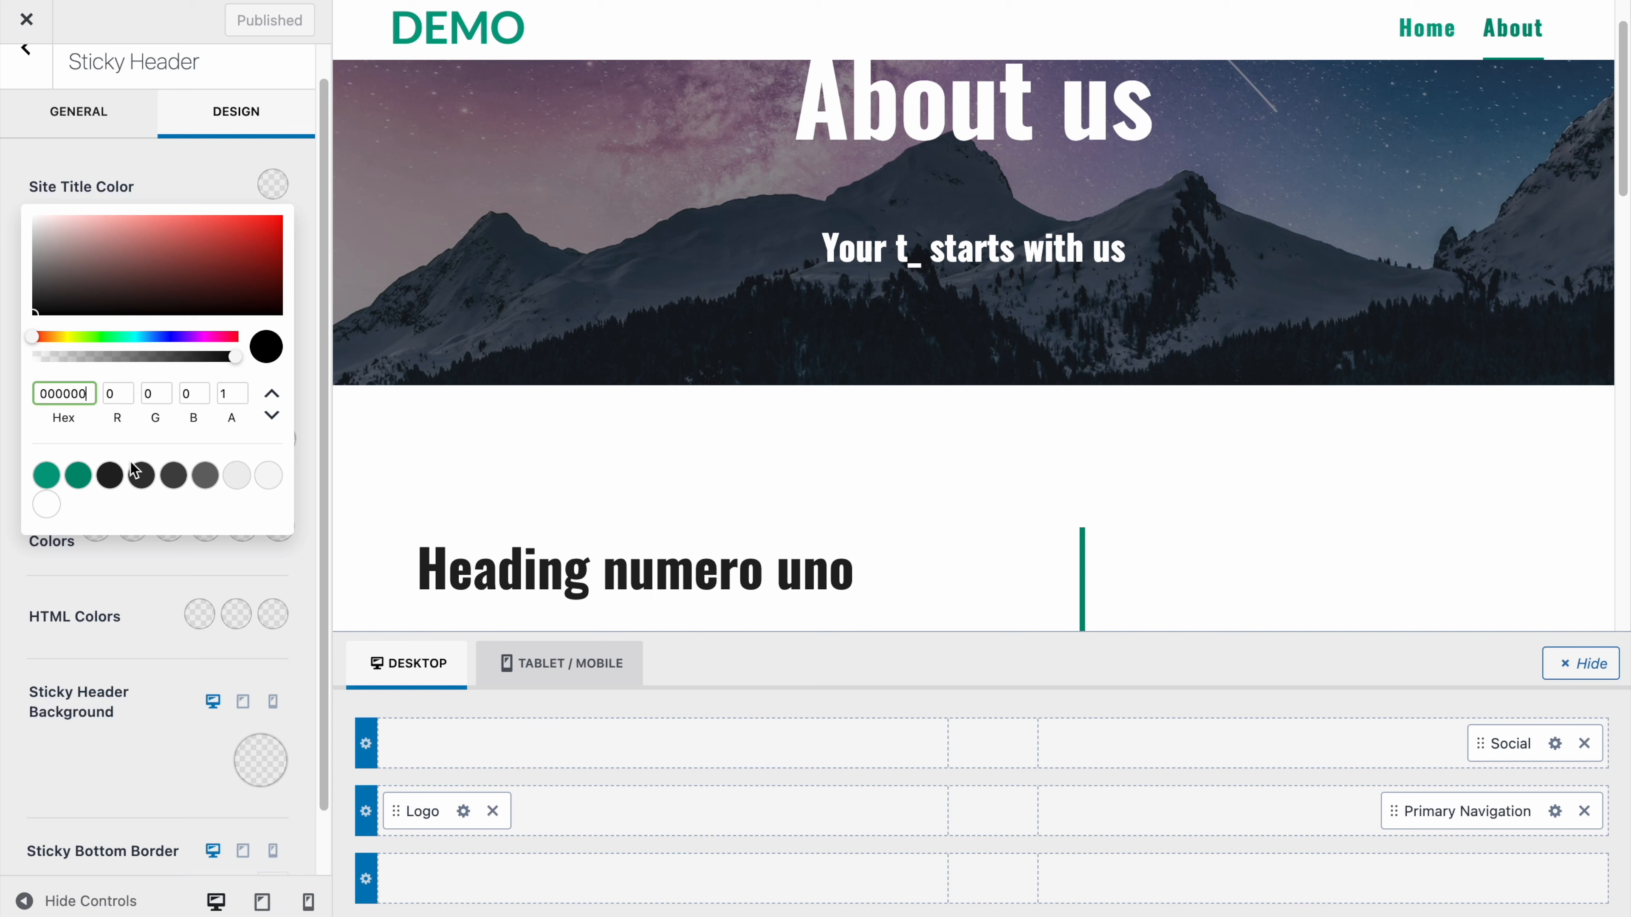
pyautogui.click(110, 475)
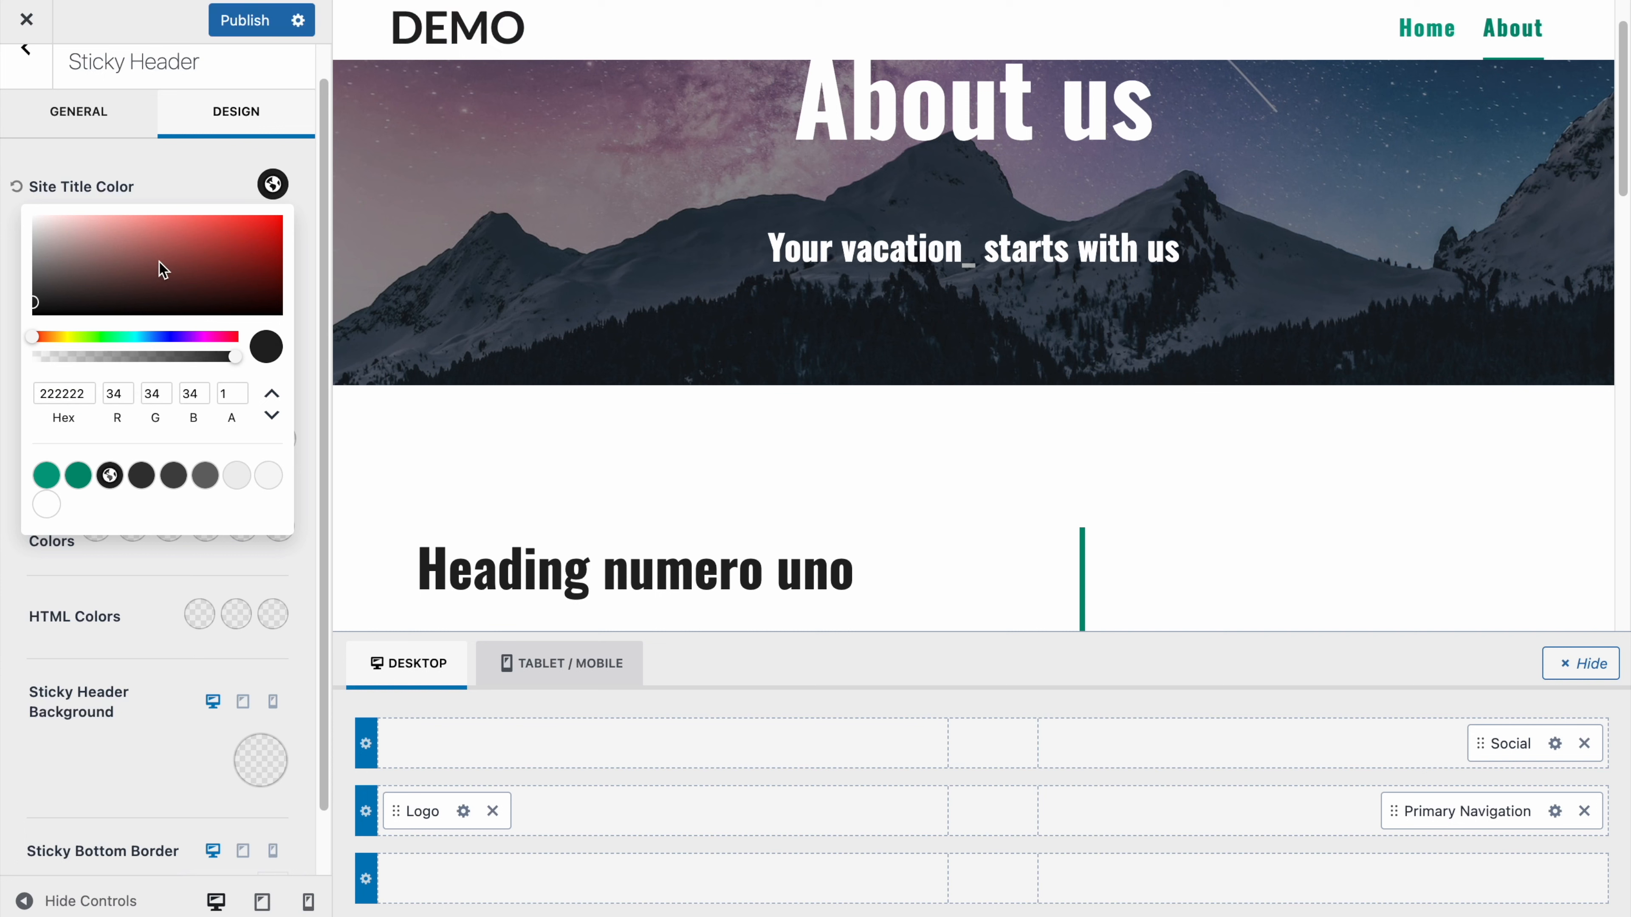
pyautogui.click(151, 181)
# Step: Set the sticky header's initial navigation colour to the dark palette colour 222222
pyautogui.click(200, 267)
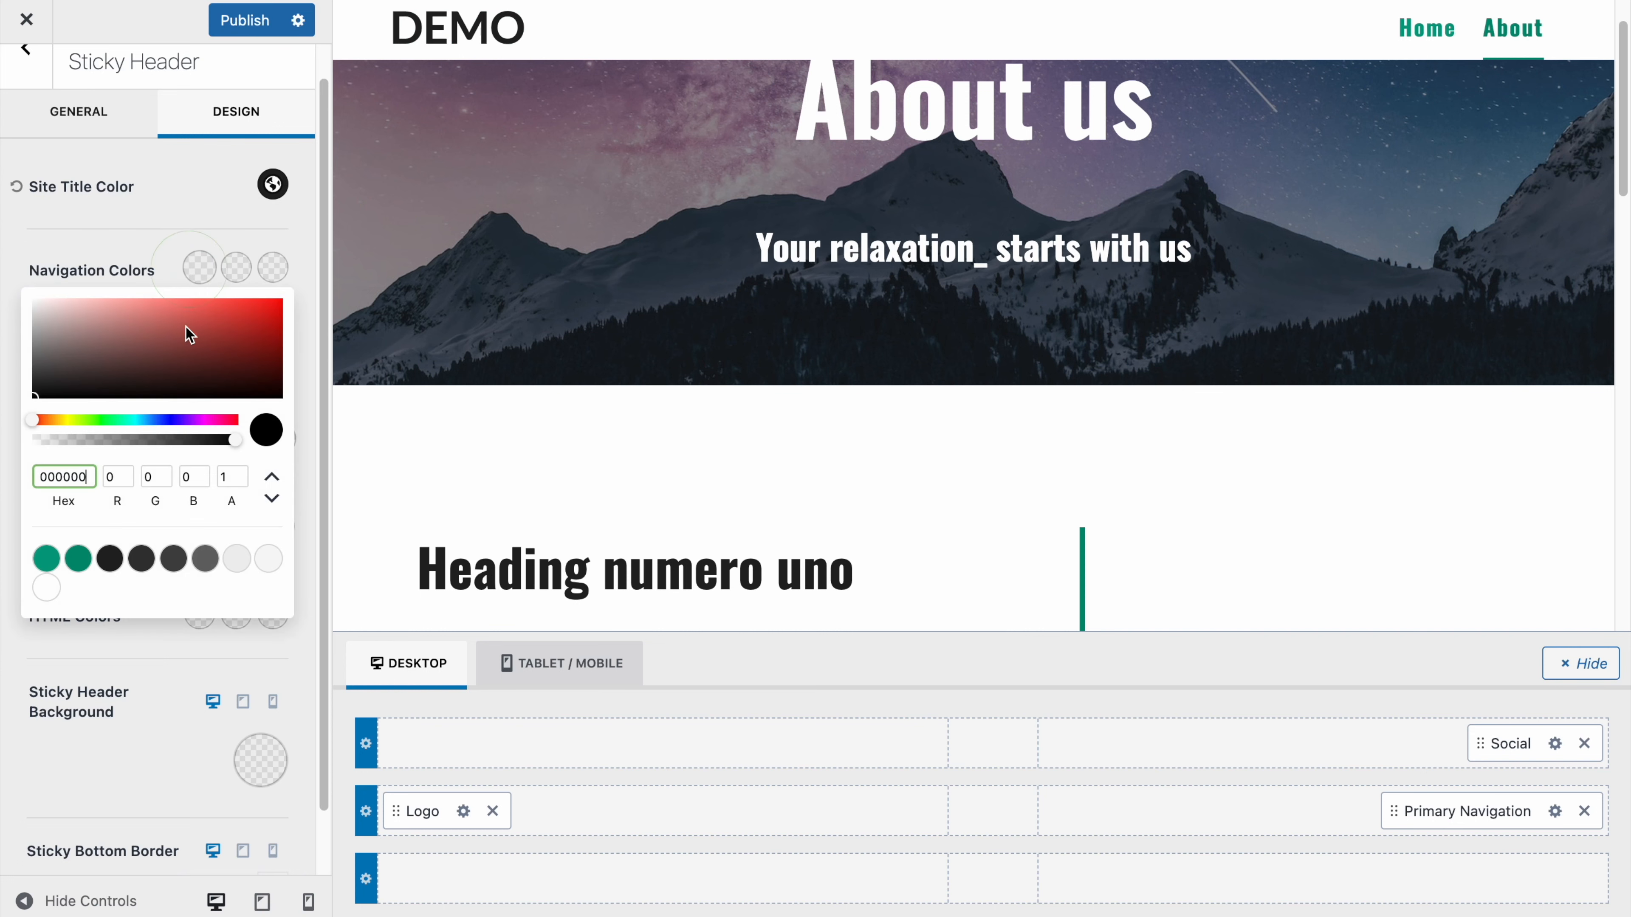
pyautogui.click(110, 558)
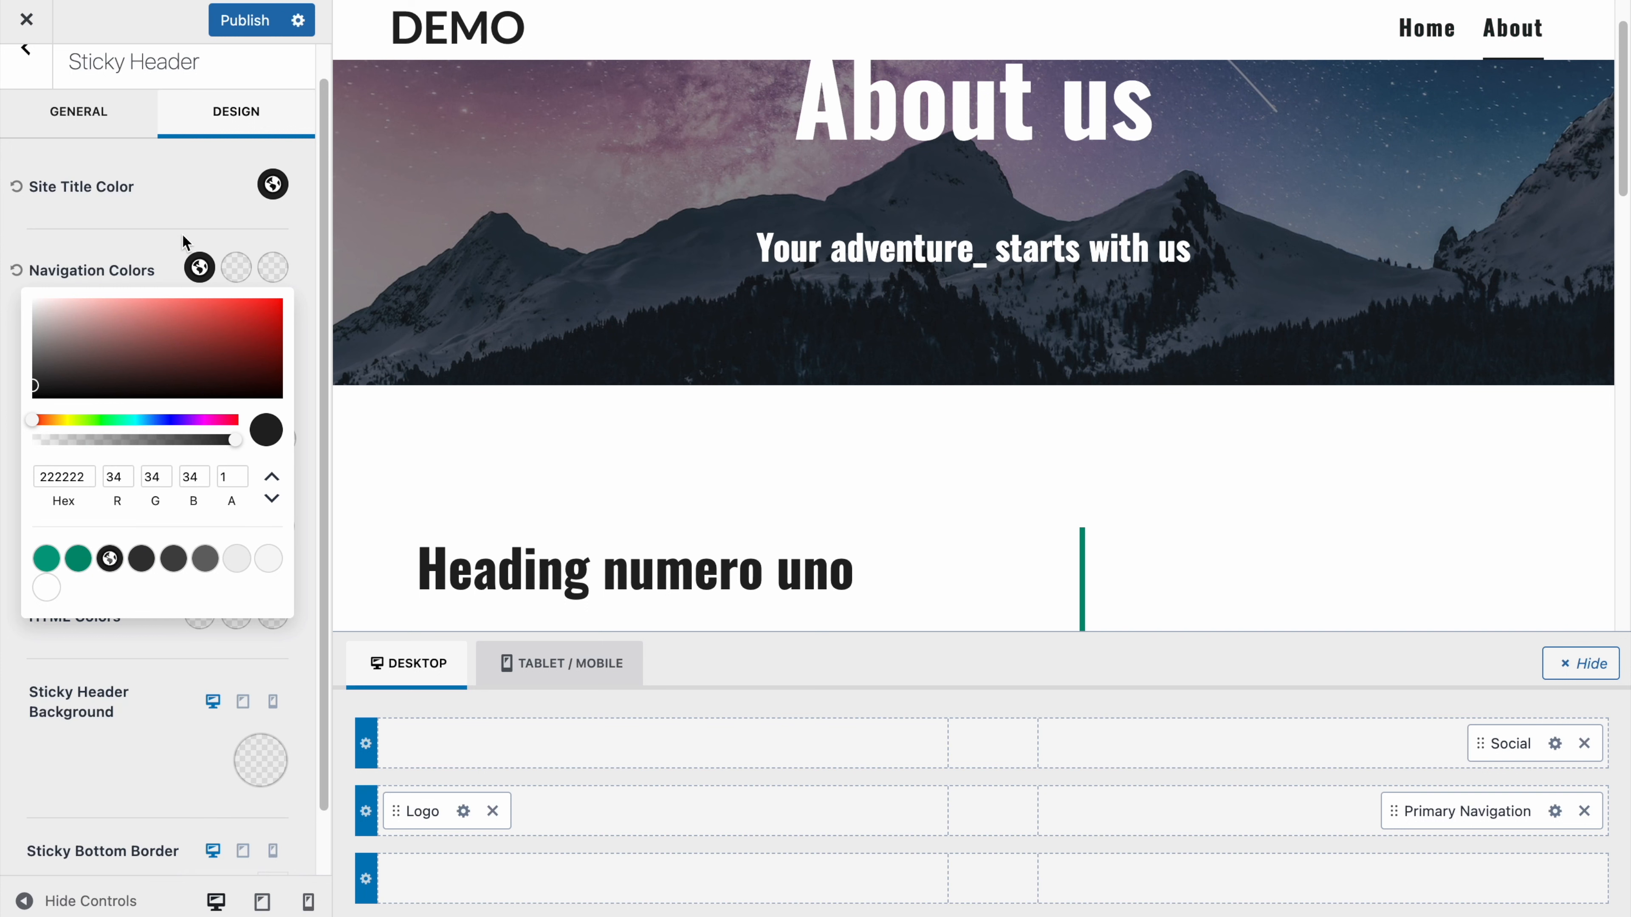
pyautogui.click(183, 221)
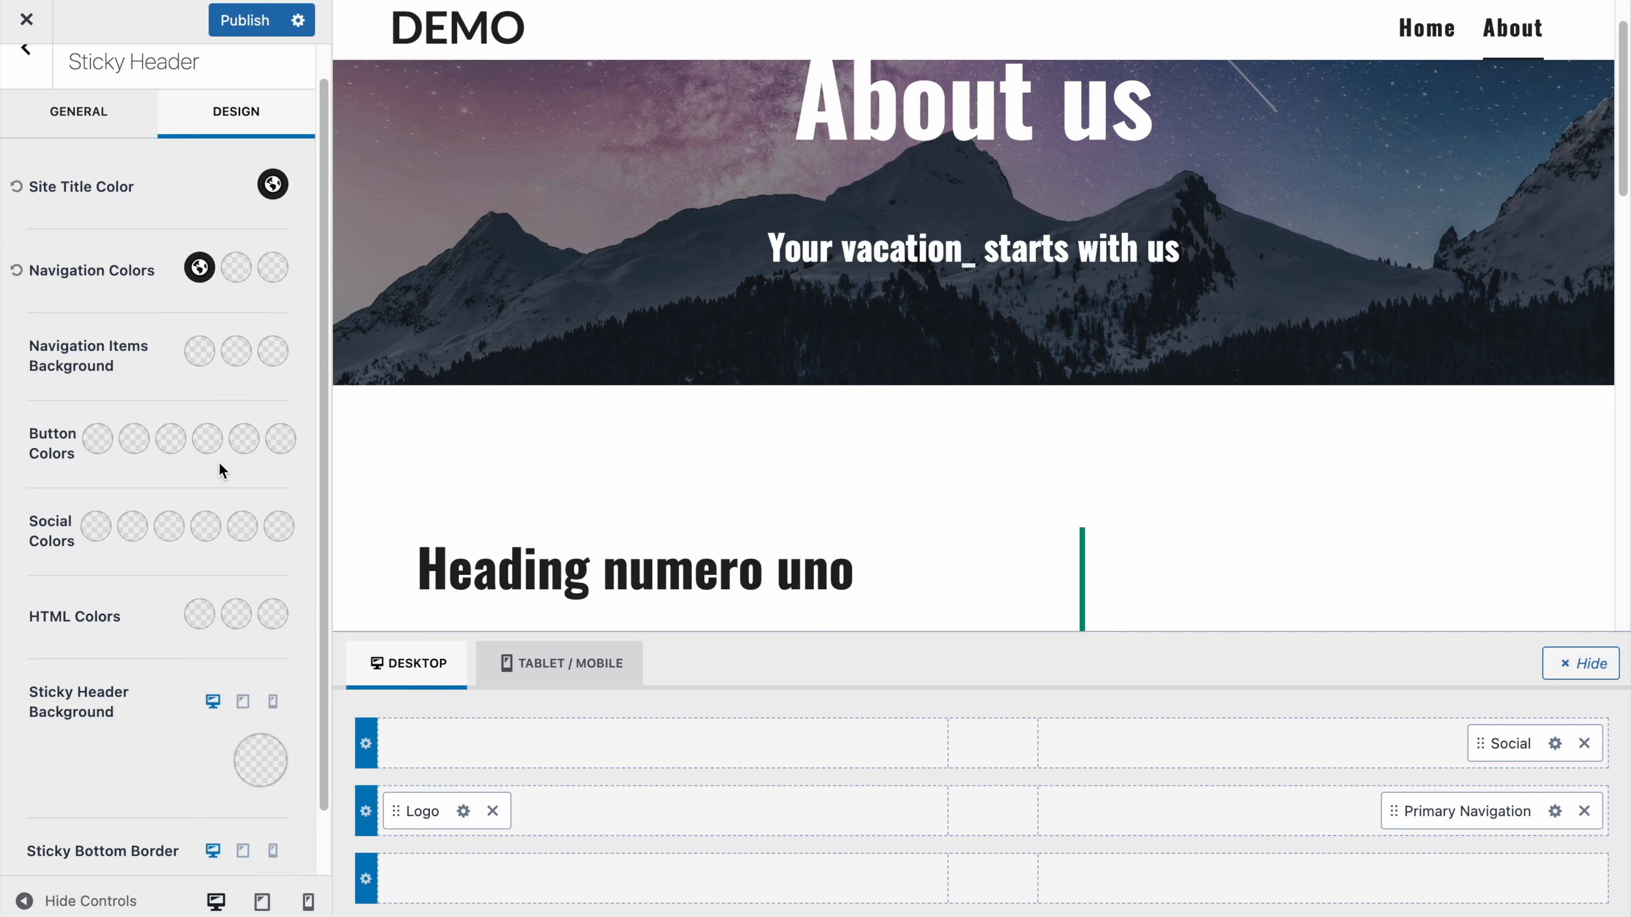
# Step: Give the sticky header an F7F7F7 background at 0.4 opacity, check it in the preview, and publish the changes
pyautogui.scroll(-3, 218, 461)
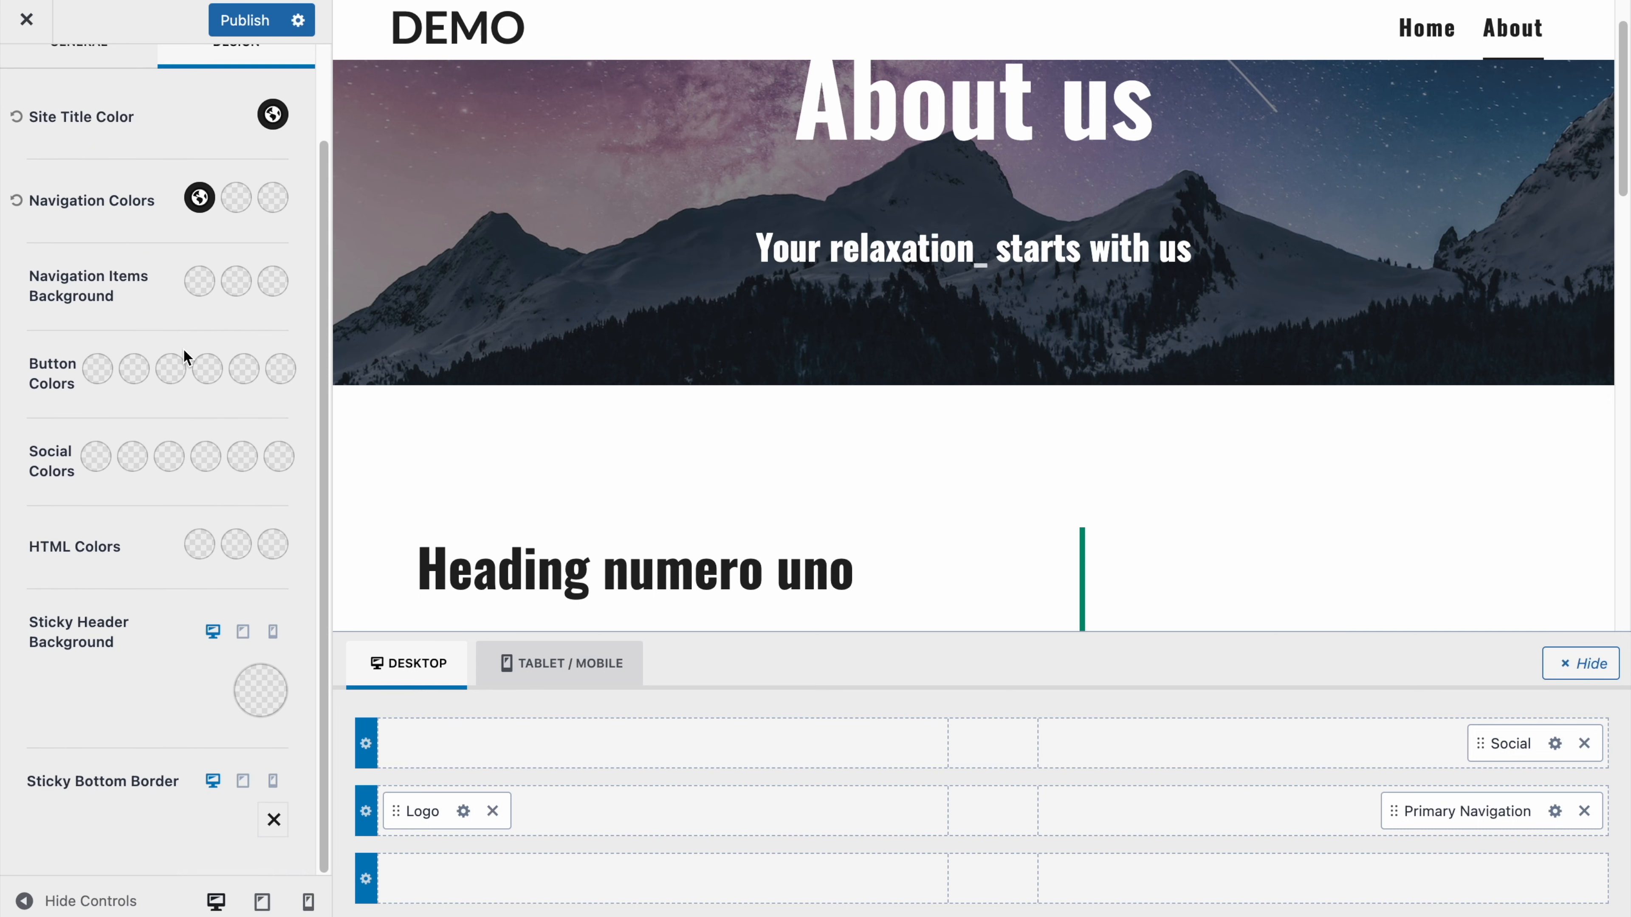
pyautogui.click(254, 712)
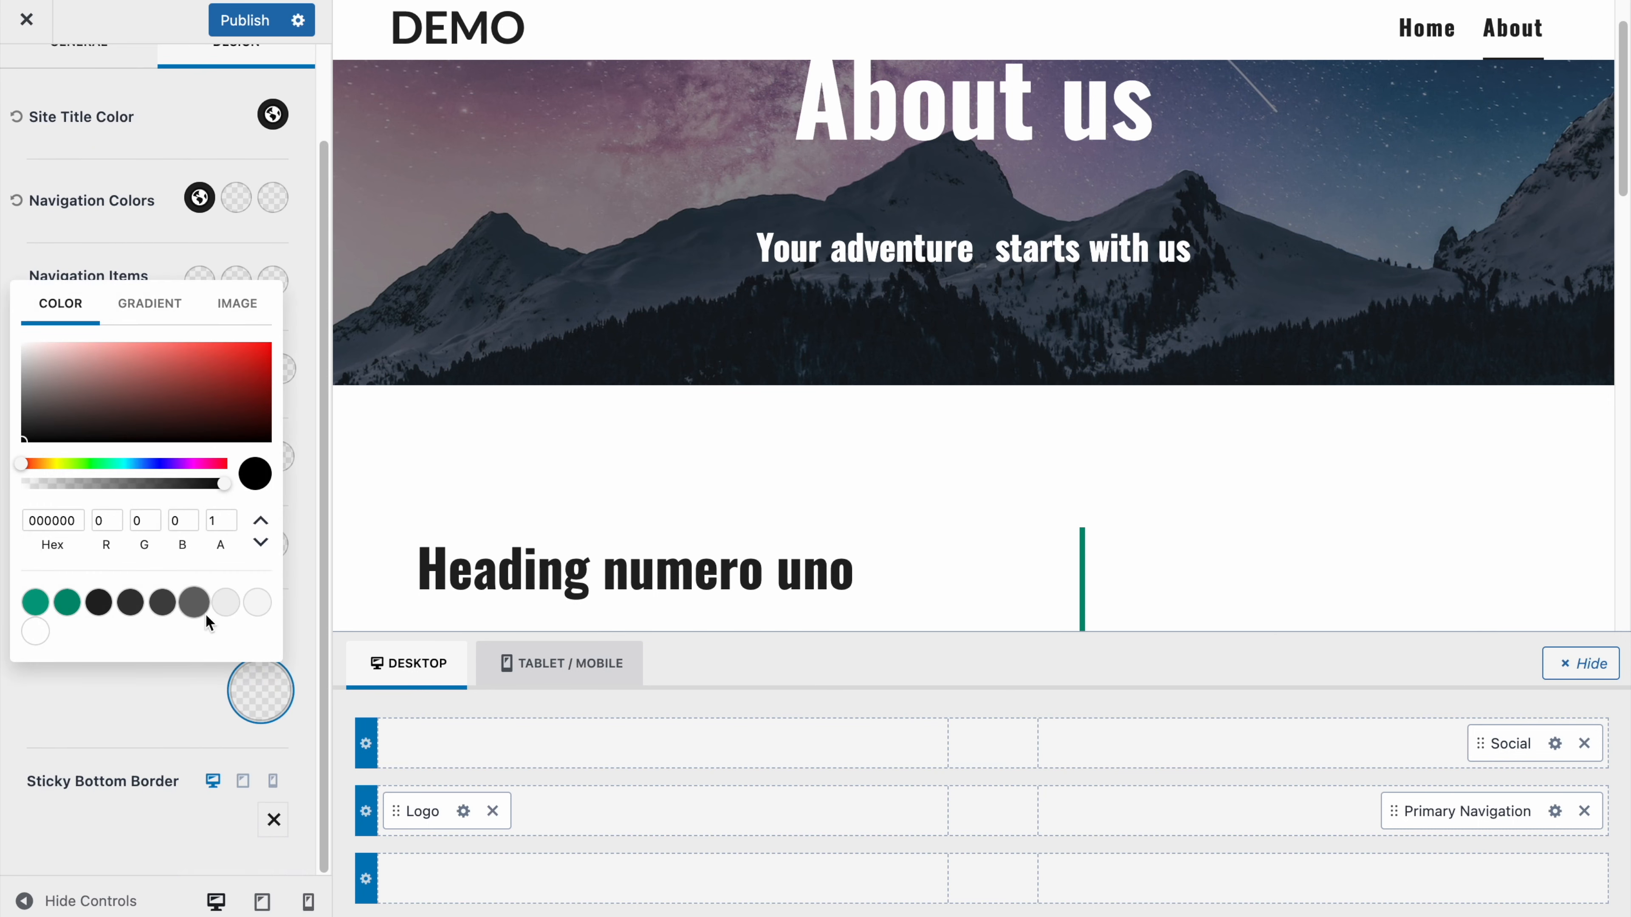
pyautogui.click(259, 602)
pyautogui.moveTo(183, 484); pyautogui.dragTo(108, 489)
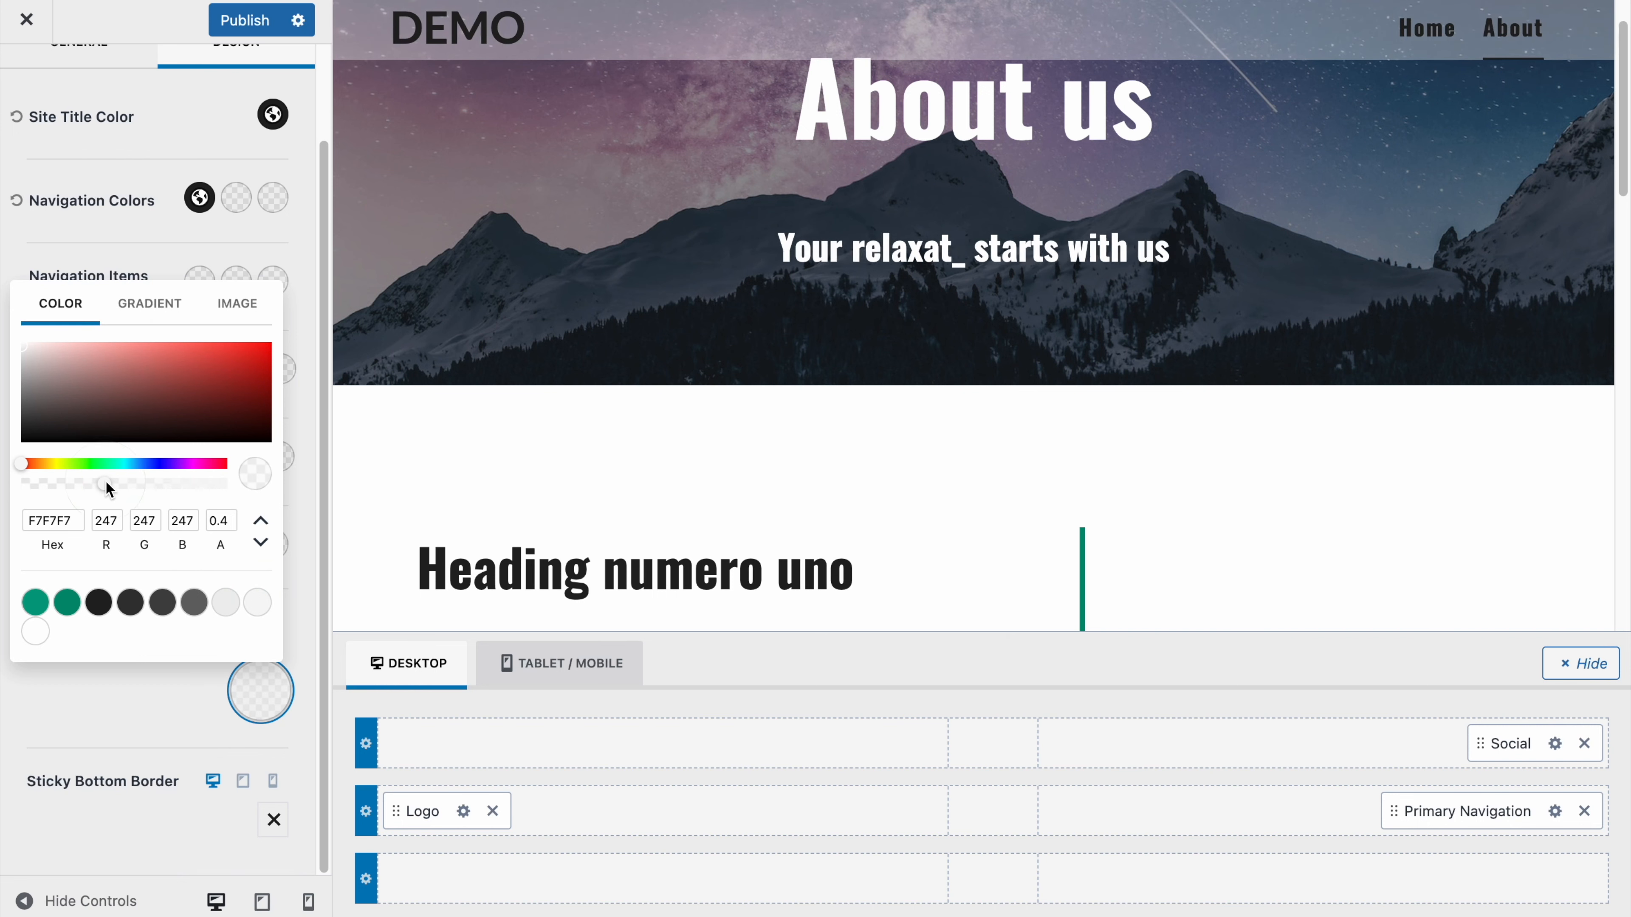
pyautogui.scroll(-5, 671, 292)
pyautogui.scroll(-3, 671, 292)
pyautogui.scroll(10, 671, 293)
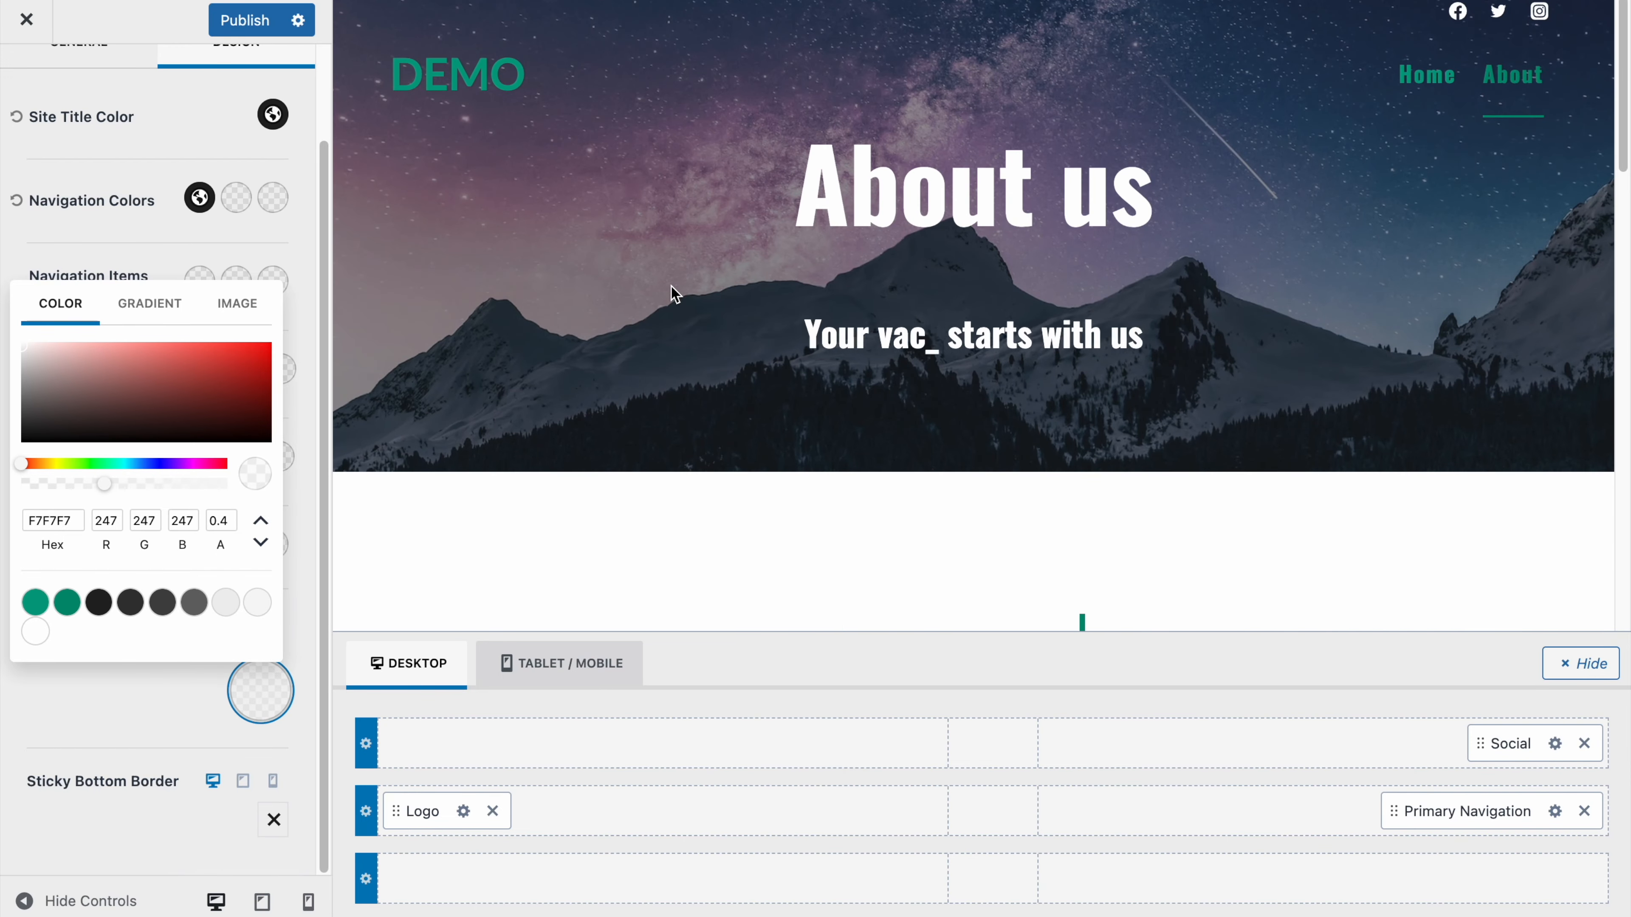
pyautogui.click(263, 16)
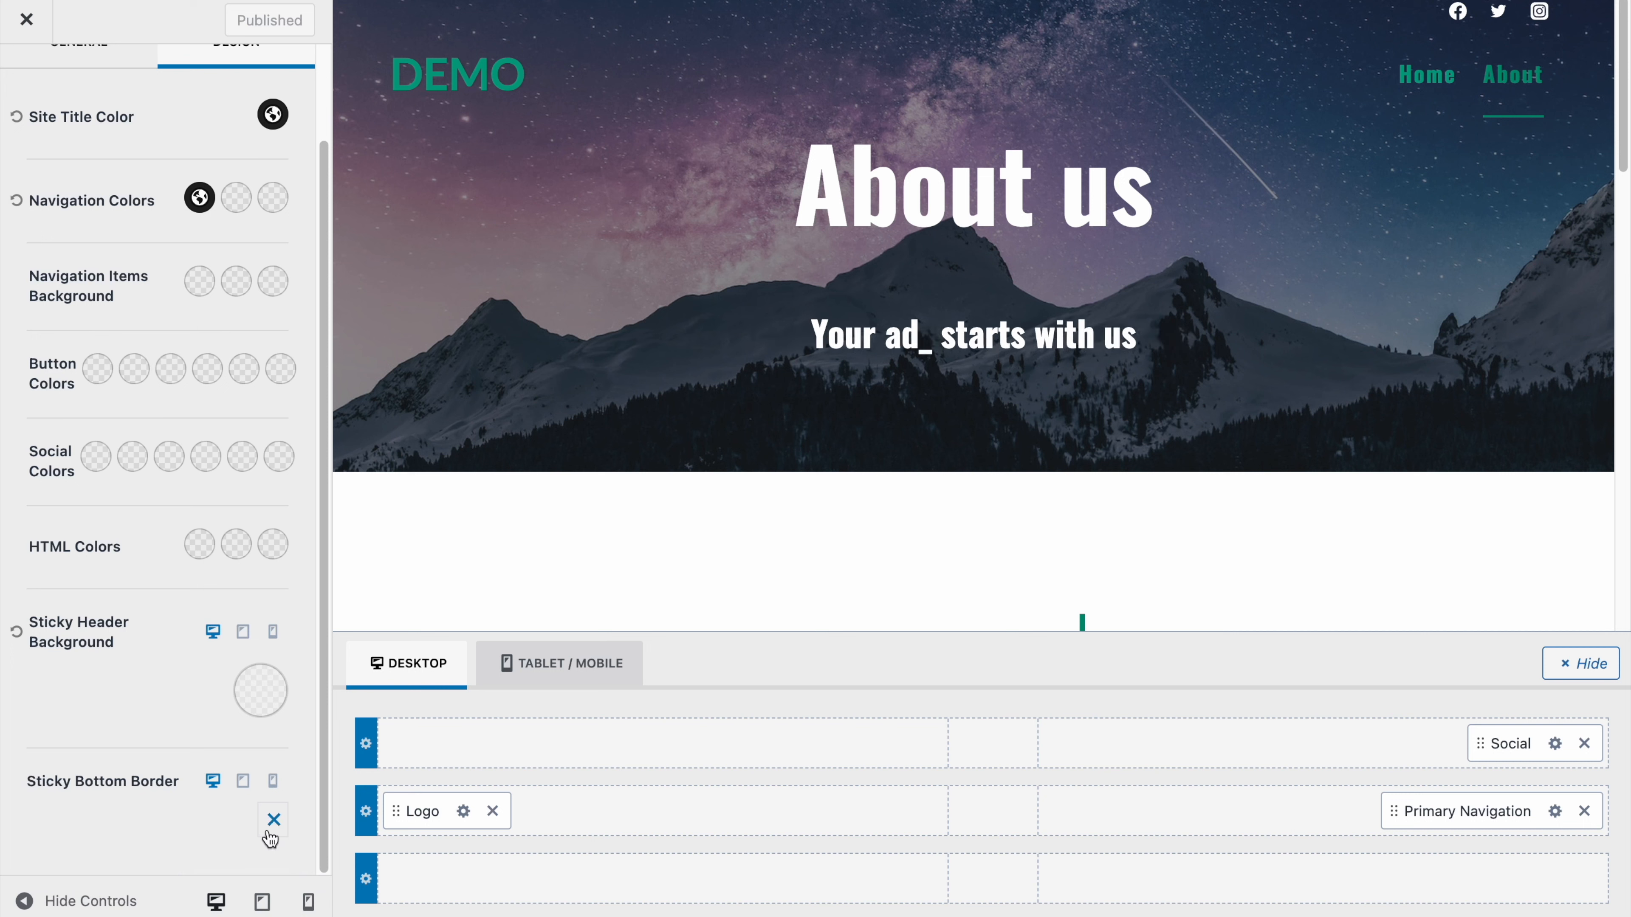
# Step: Add a 1 px sticky bottom border in palette colour EEEEEE, check it in the preview, and publish it
pyautogui.click(273, 820)
pyautogui.click(285, 674)
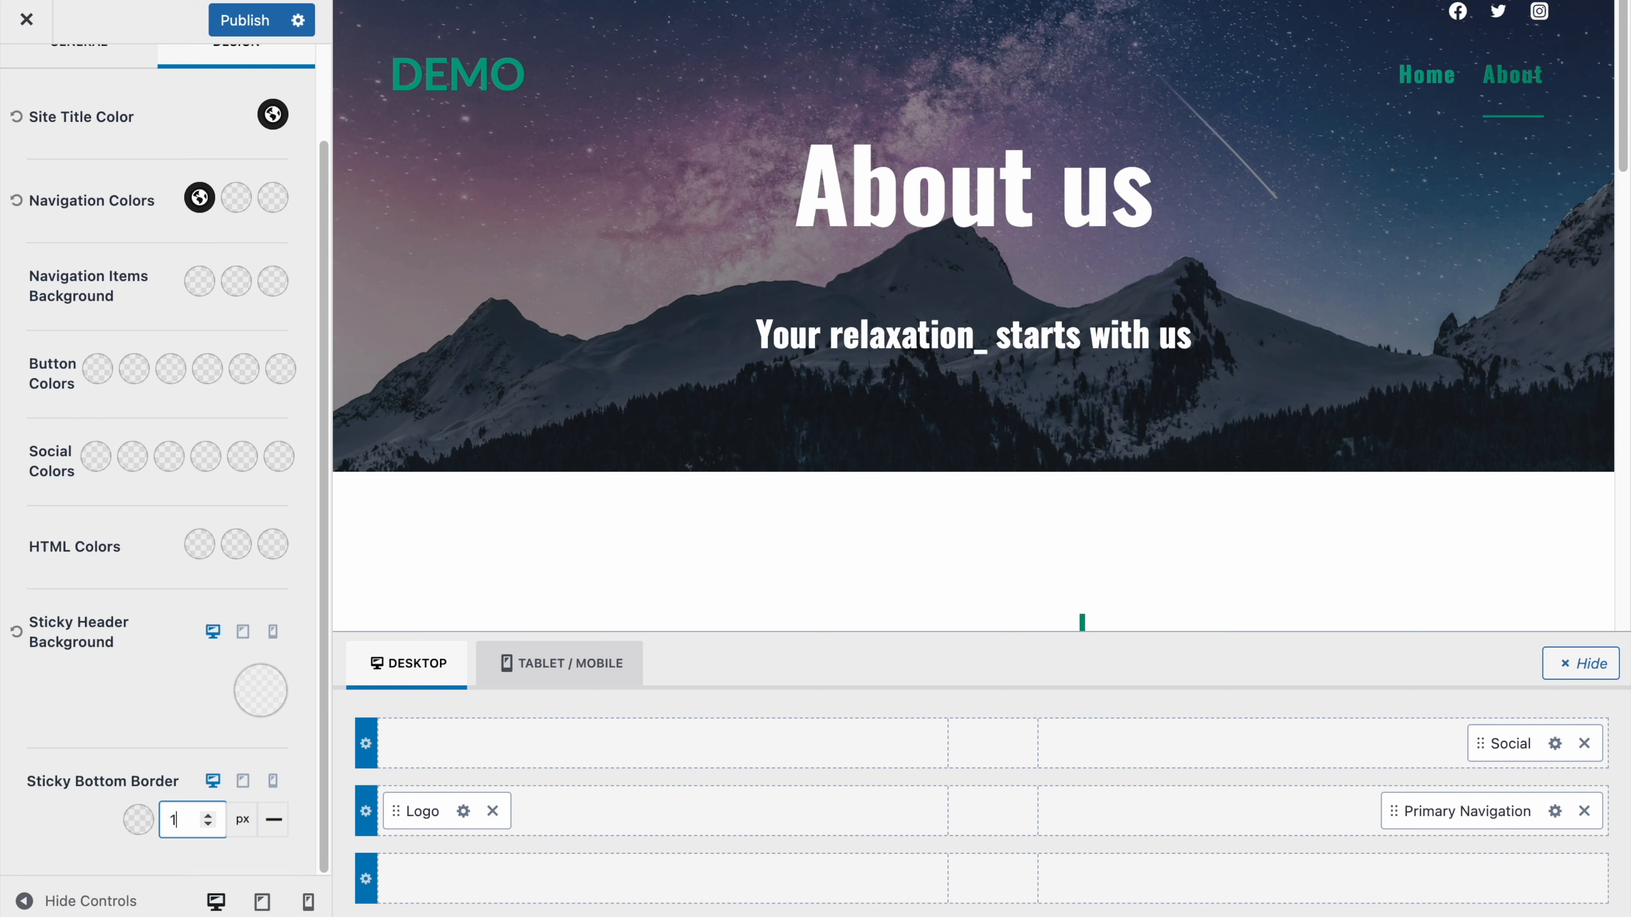
pyautogui.click(137, 820)
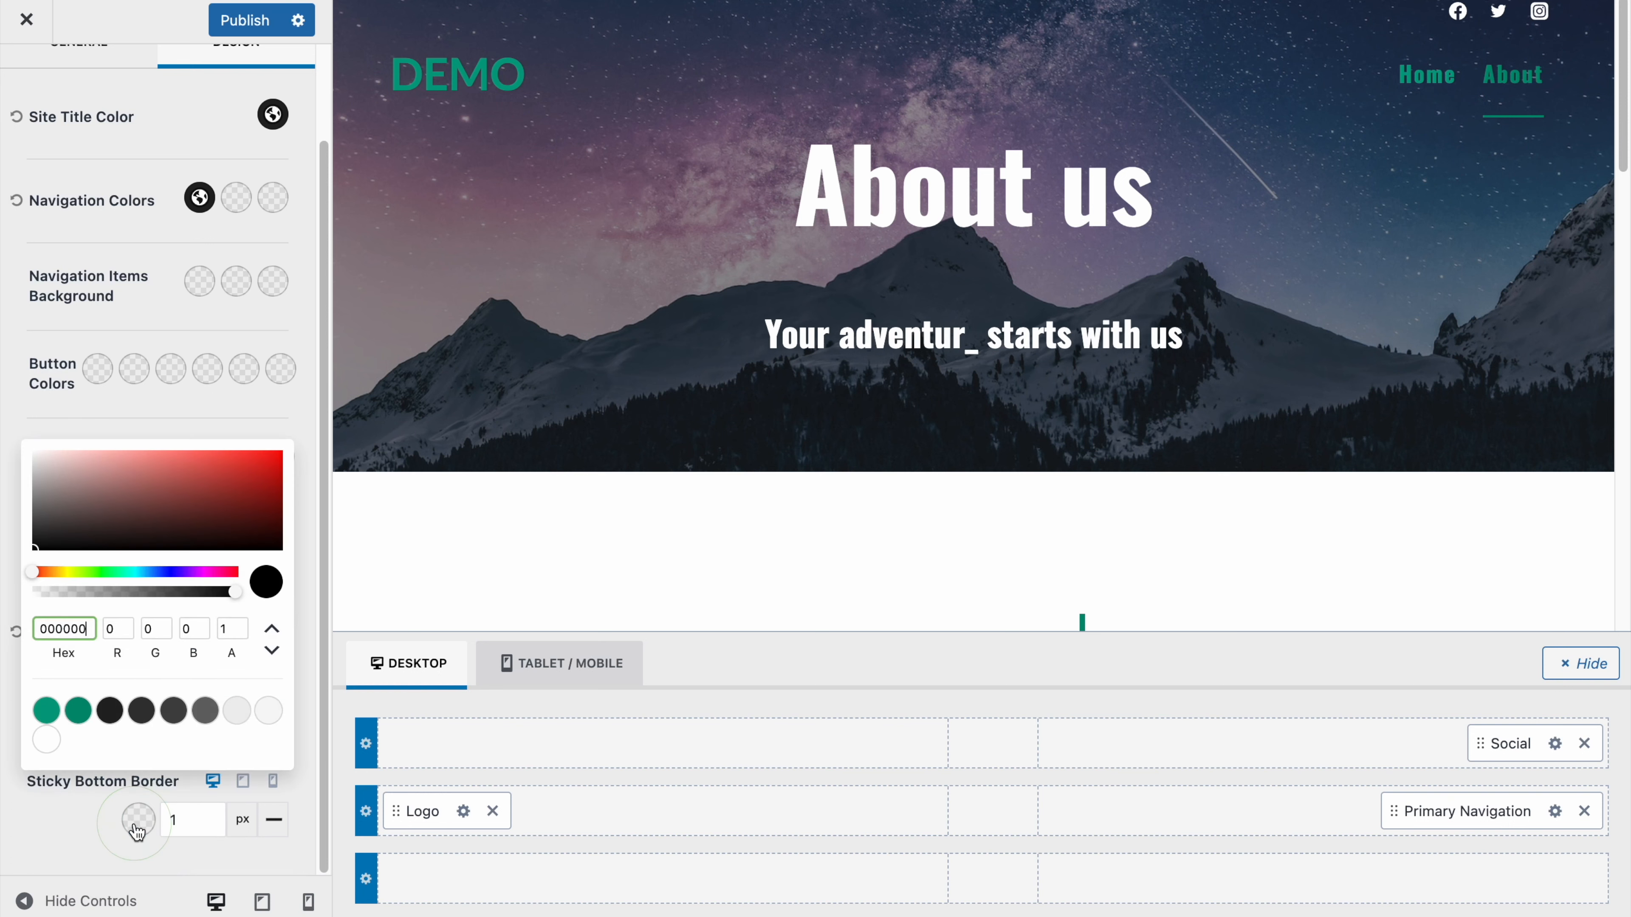
pyautogui.click(237, 711)
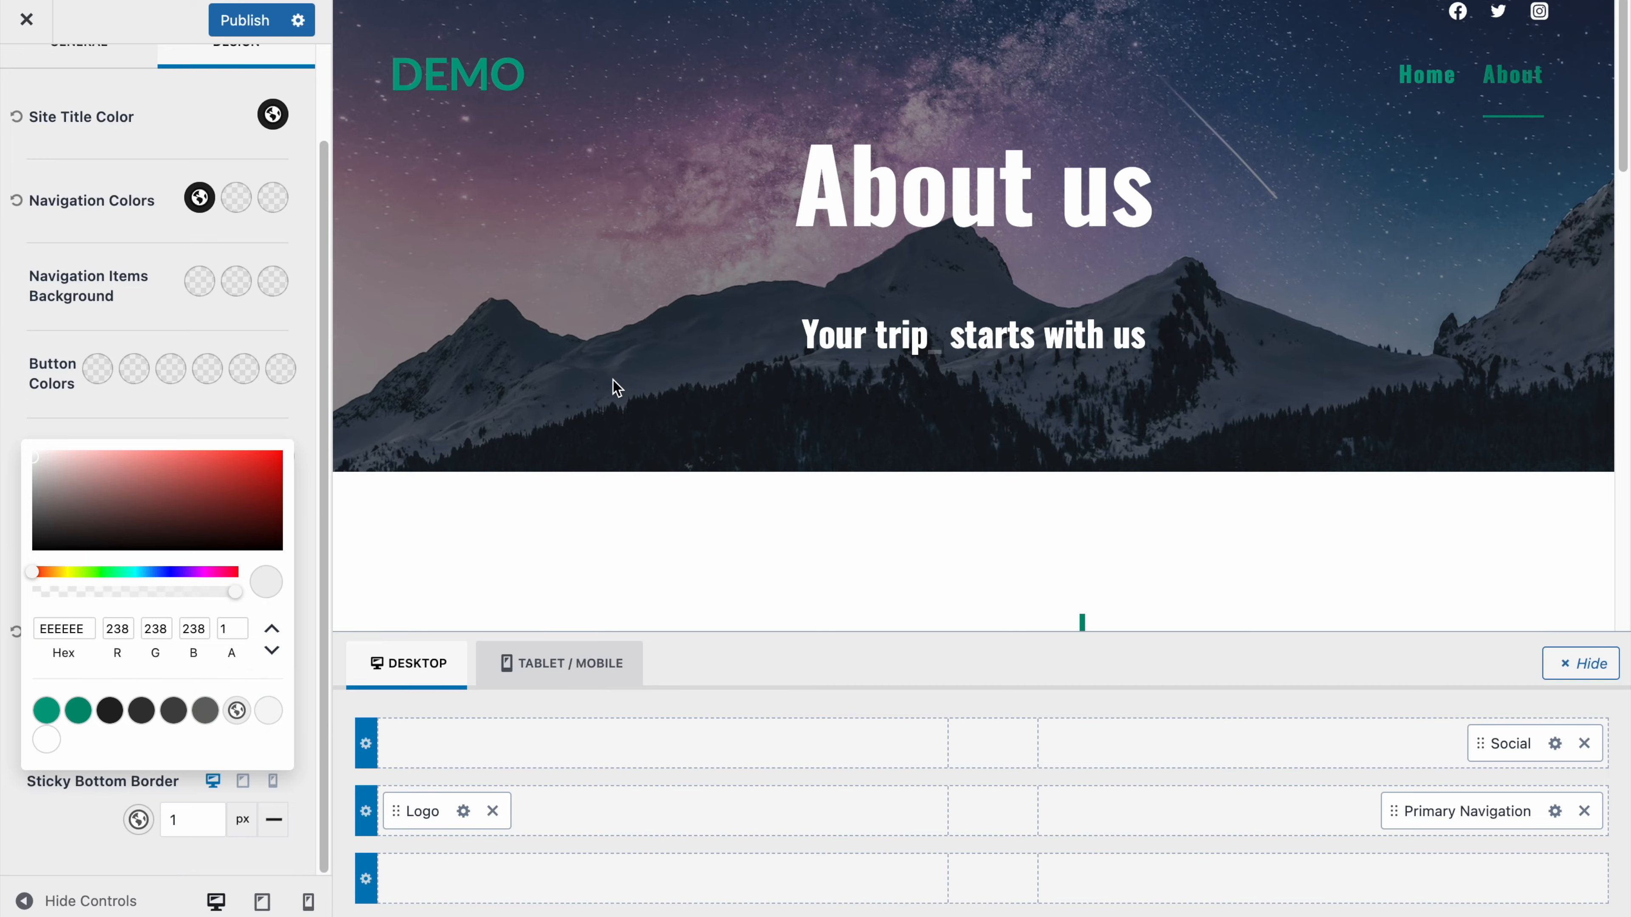
pyautogui.scroll(-5, 615, 387)
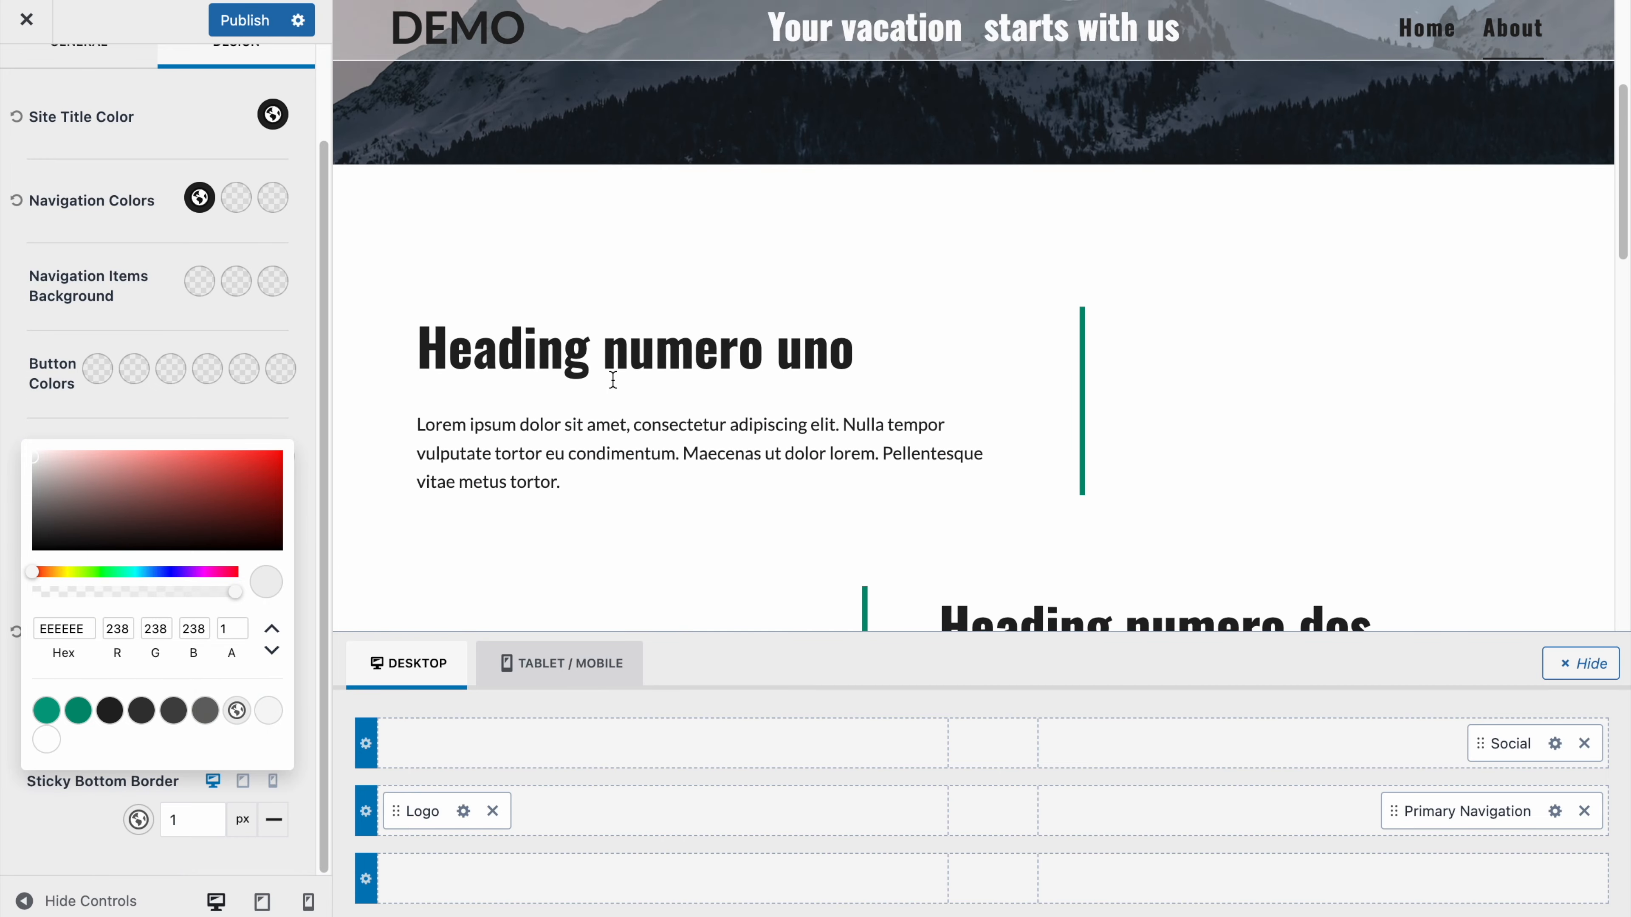
pyautogui.scroll(5, 613, 378)
pyautogui.click(292, 18)
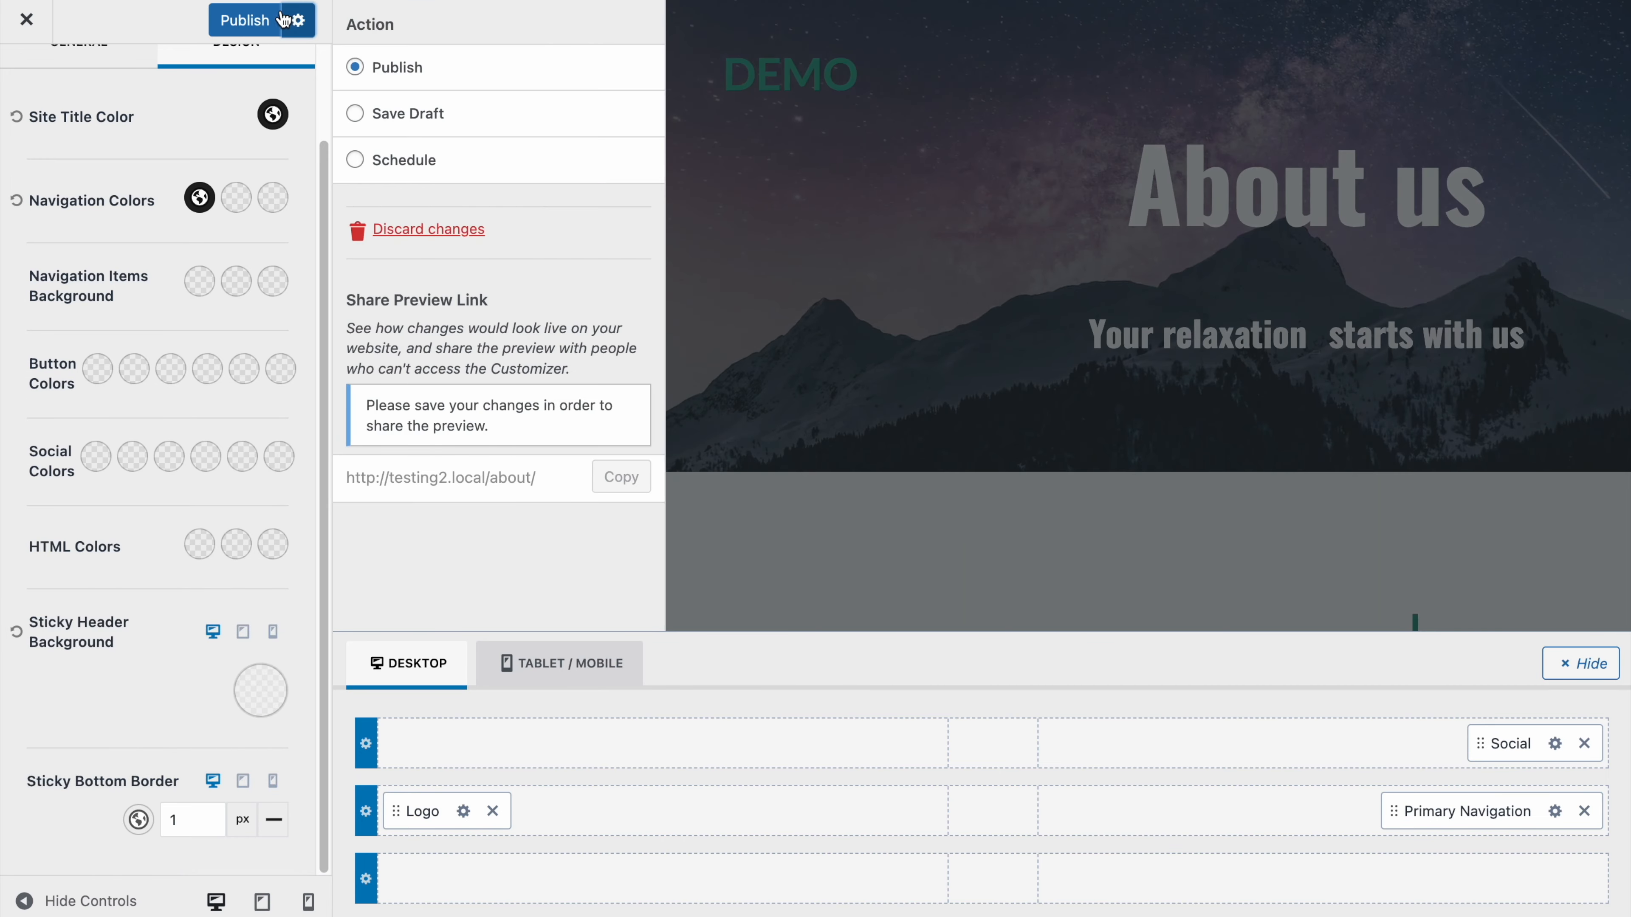
pyautogui.click(255, 24)
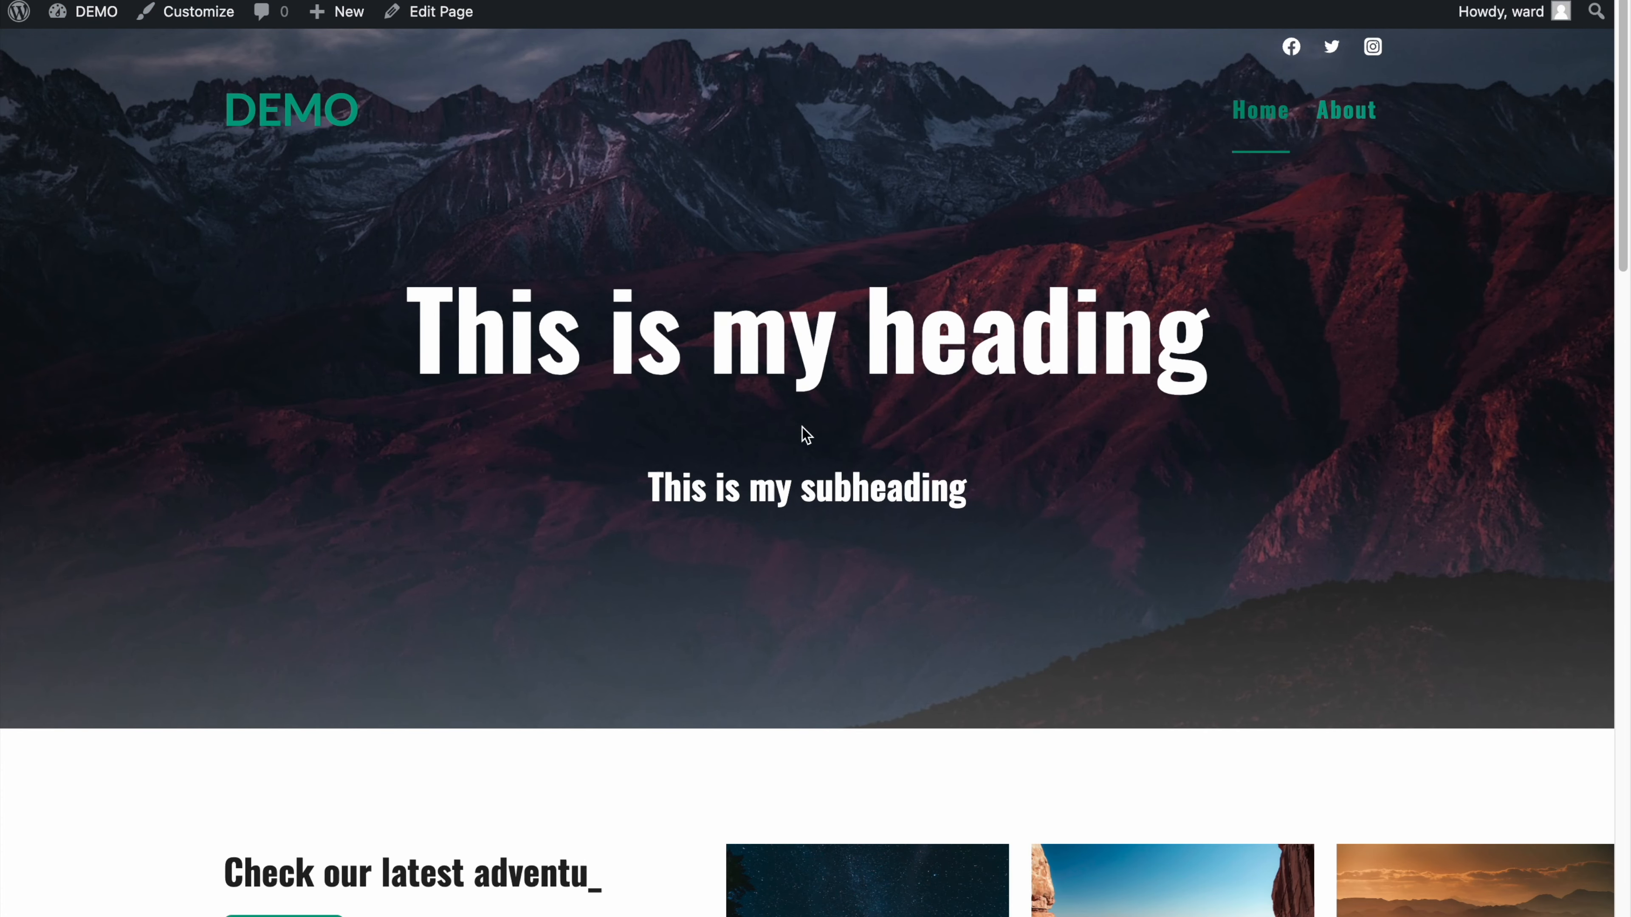
# Step: Examine the sticky header's colours, transparent background and bottom border over the different sections of the live home page
pyautogui.scroll(-3, 805, 435)
pyautogui.scroll(-10, 806, 434)
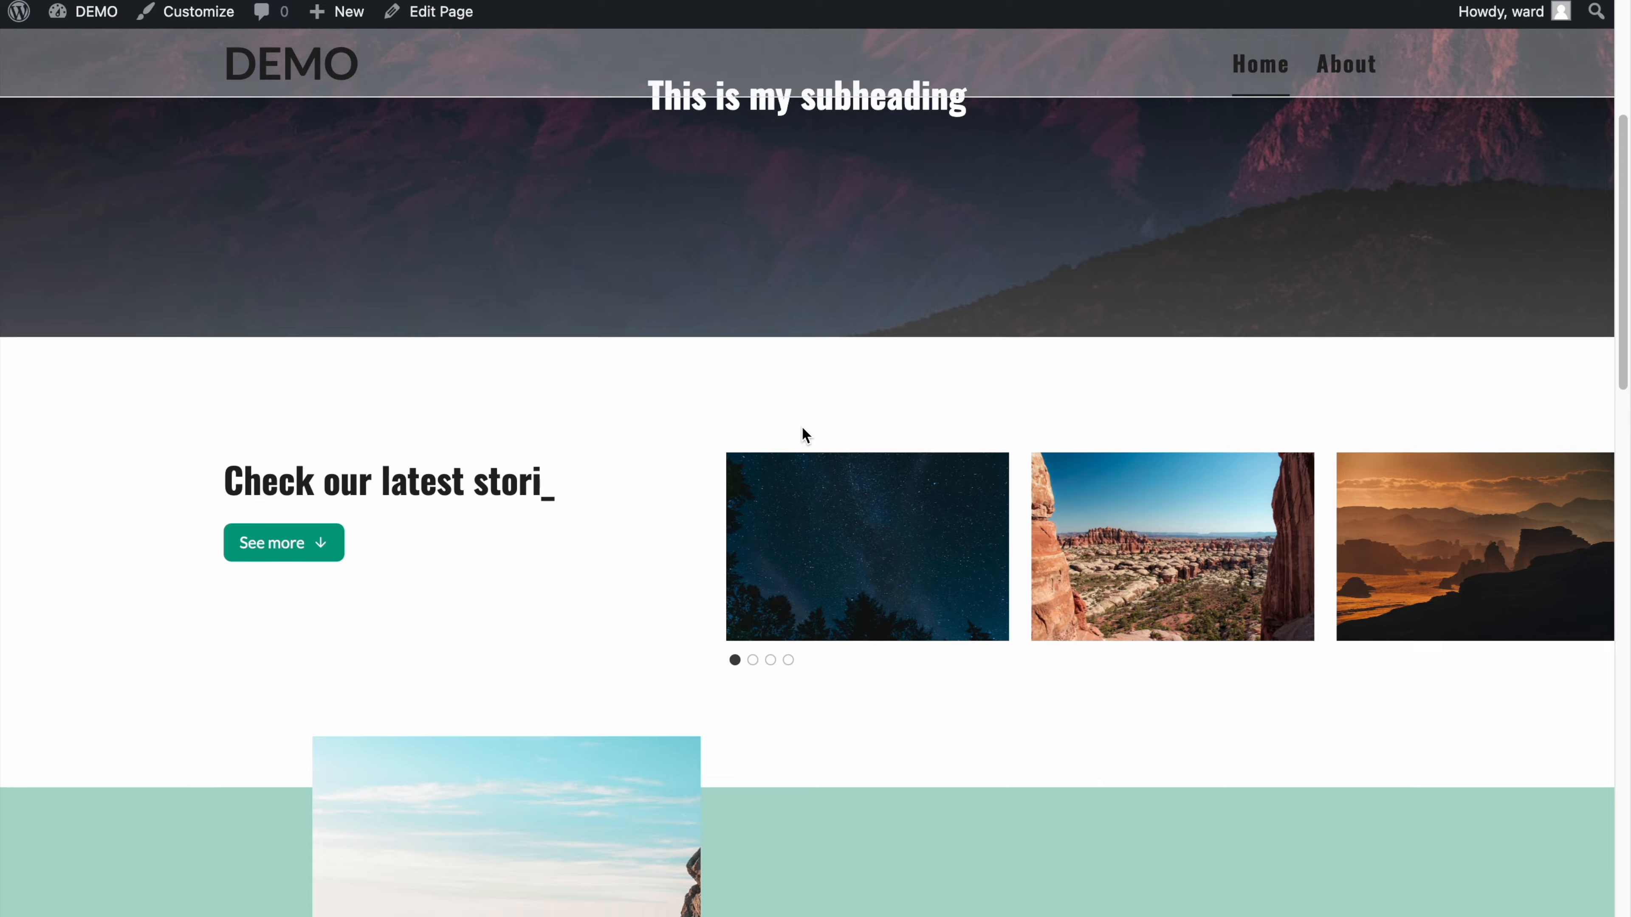
pyautogui.scroll(-10, 803, 429)
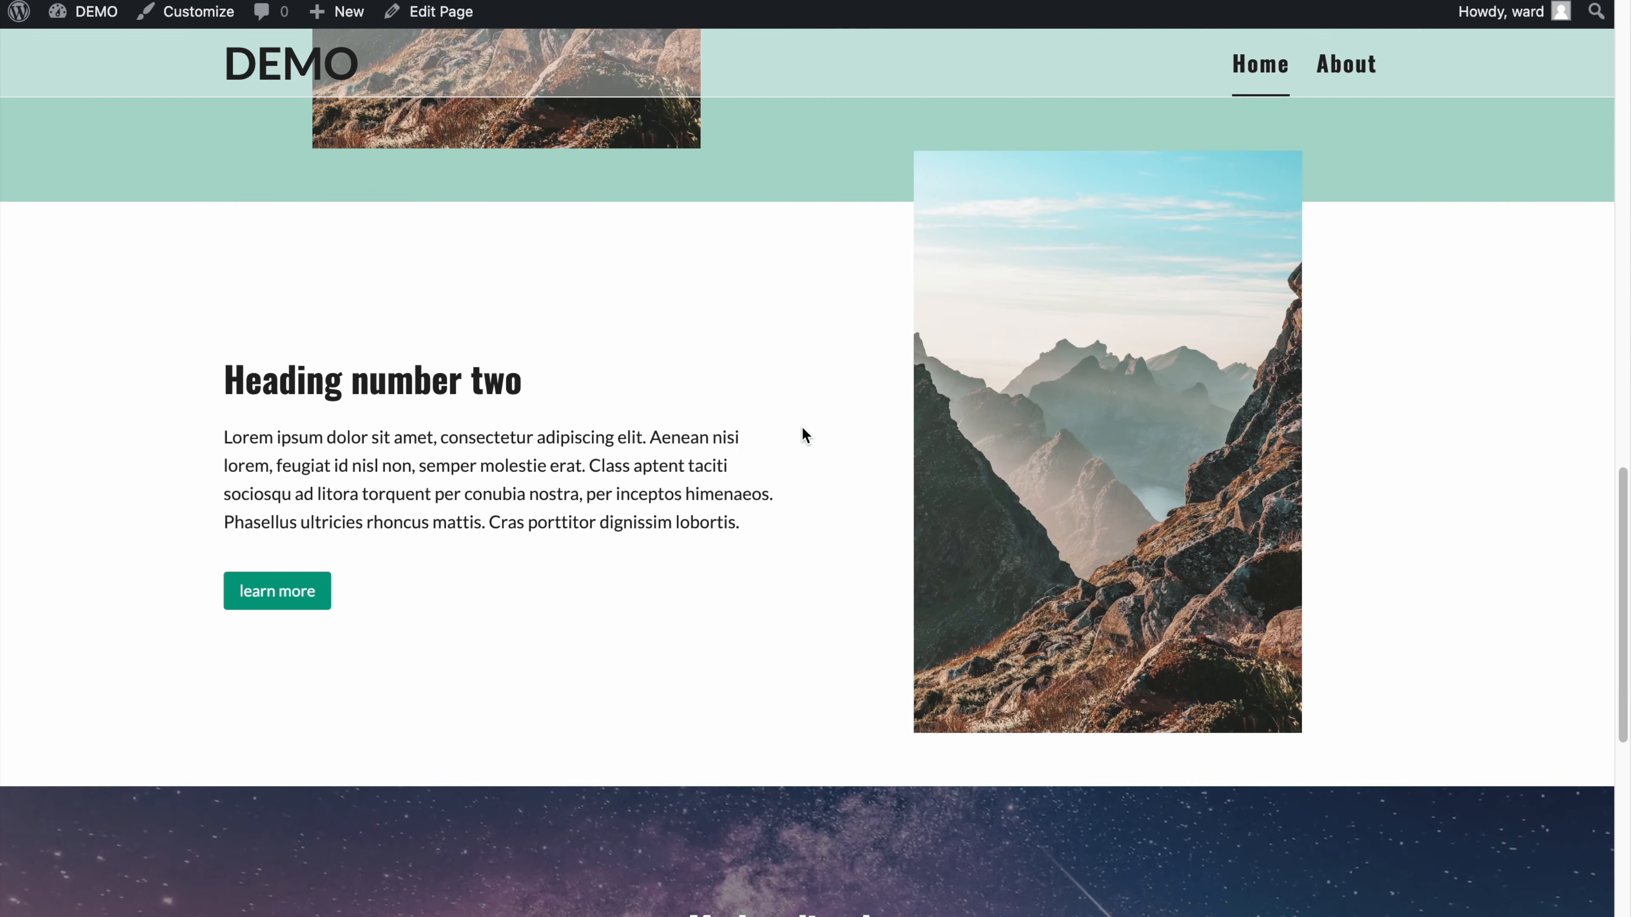
pyautogui.scroll(20, 803, 429)
pyautogui.scroll(-3, 805, 434)
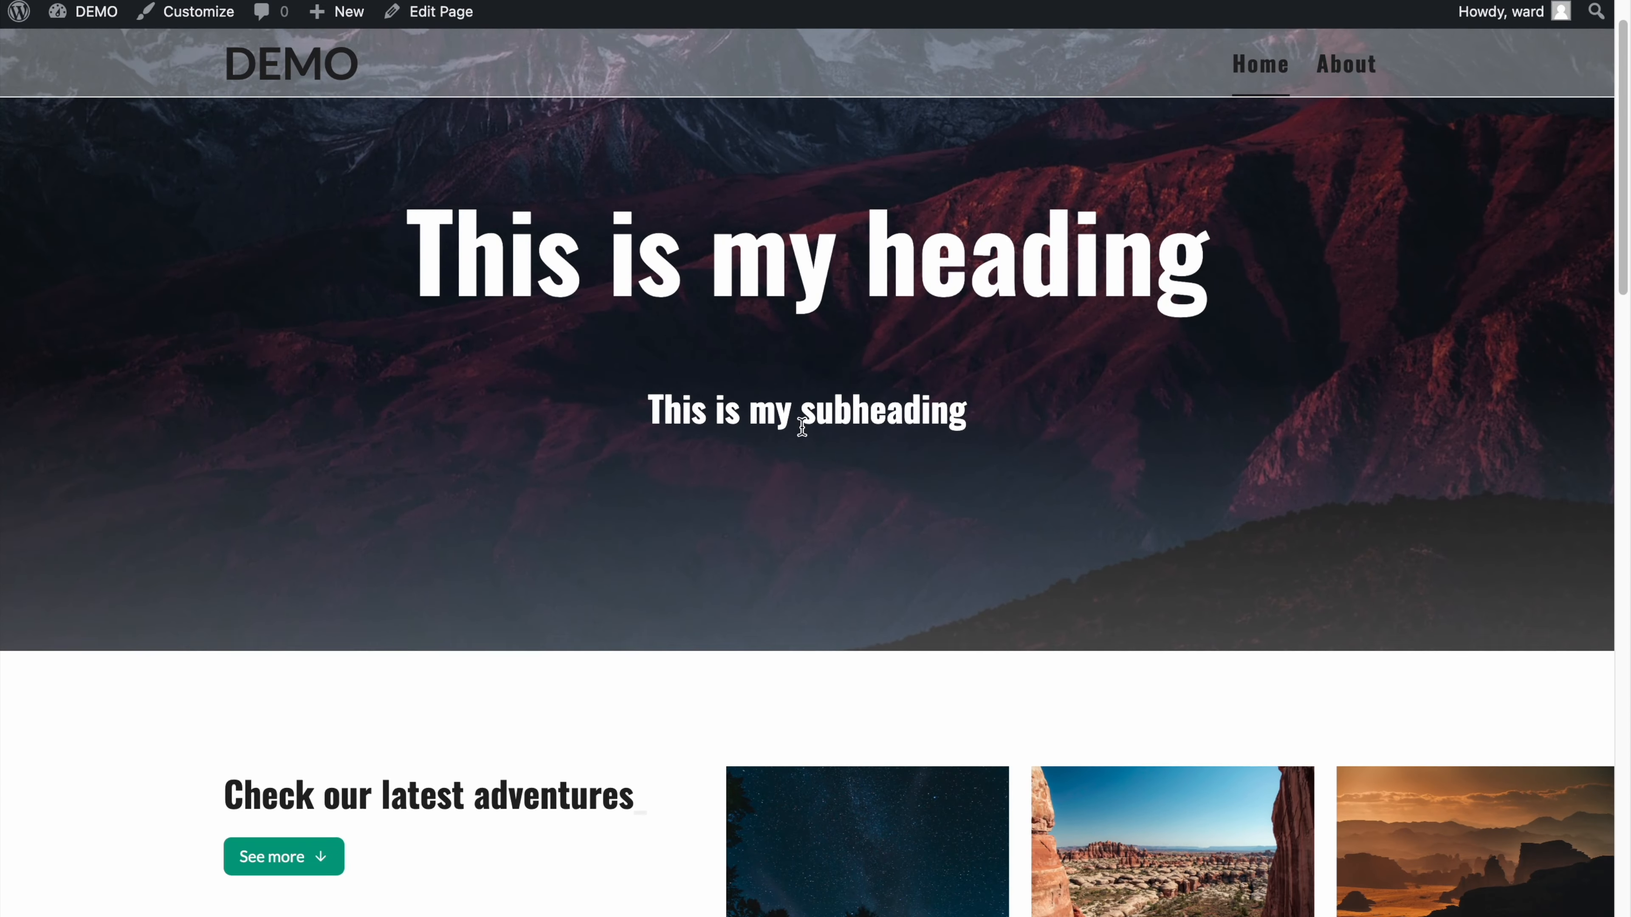
pyautogui.scroll(-5, 691, 63)
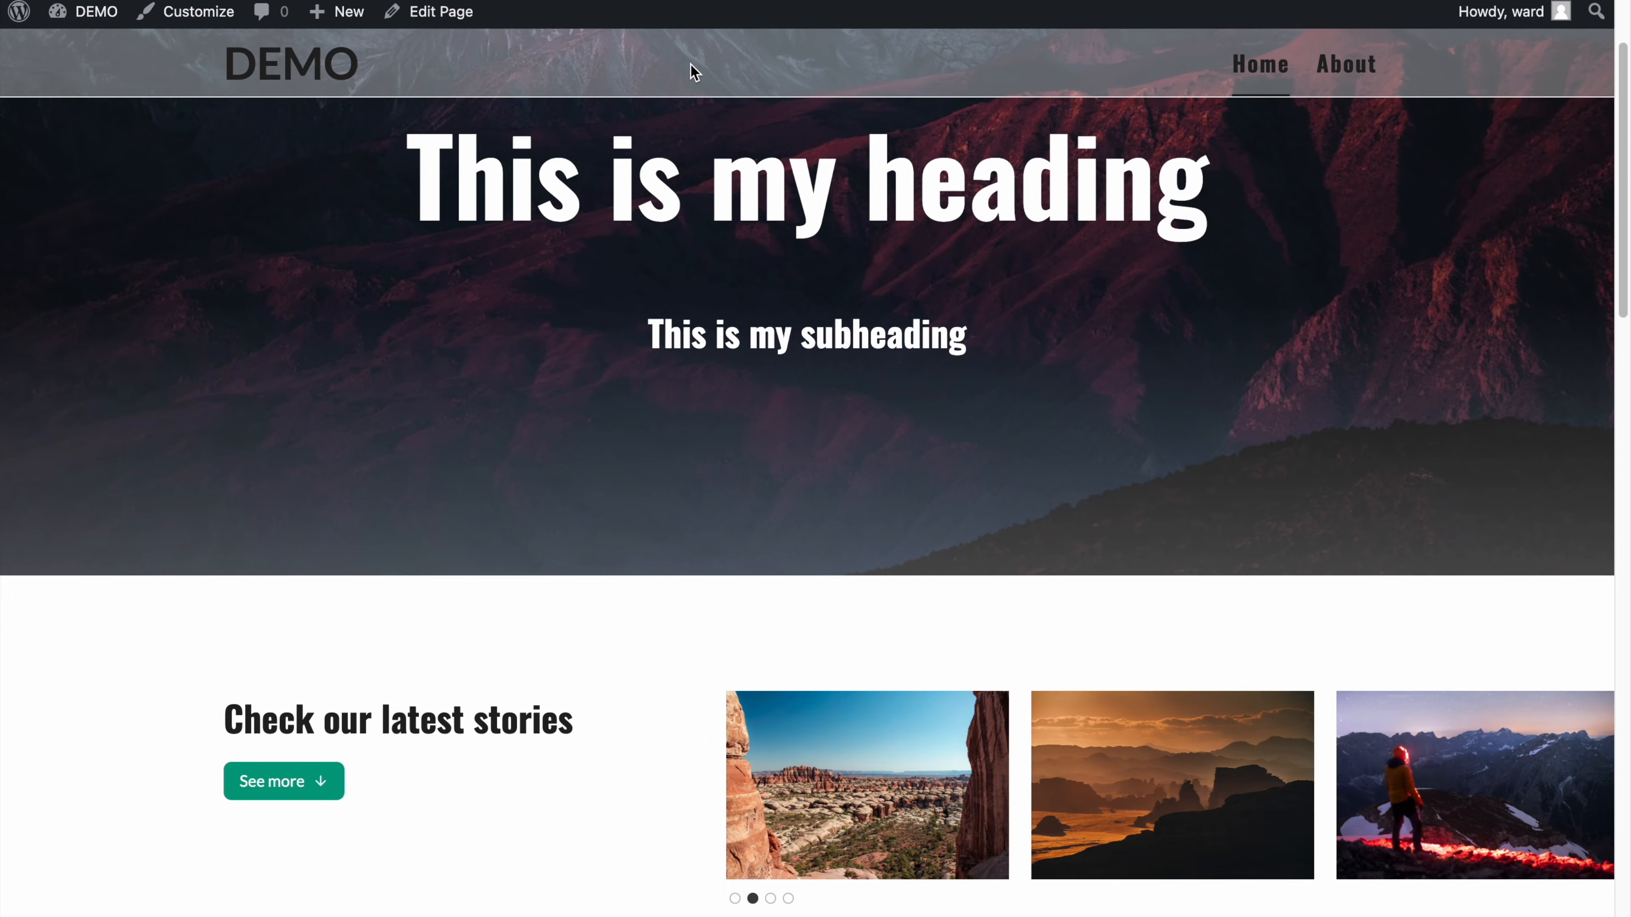
pyautogui.scroll(3, 691, 64)
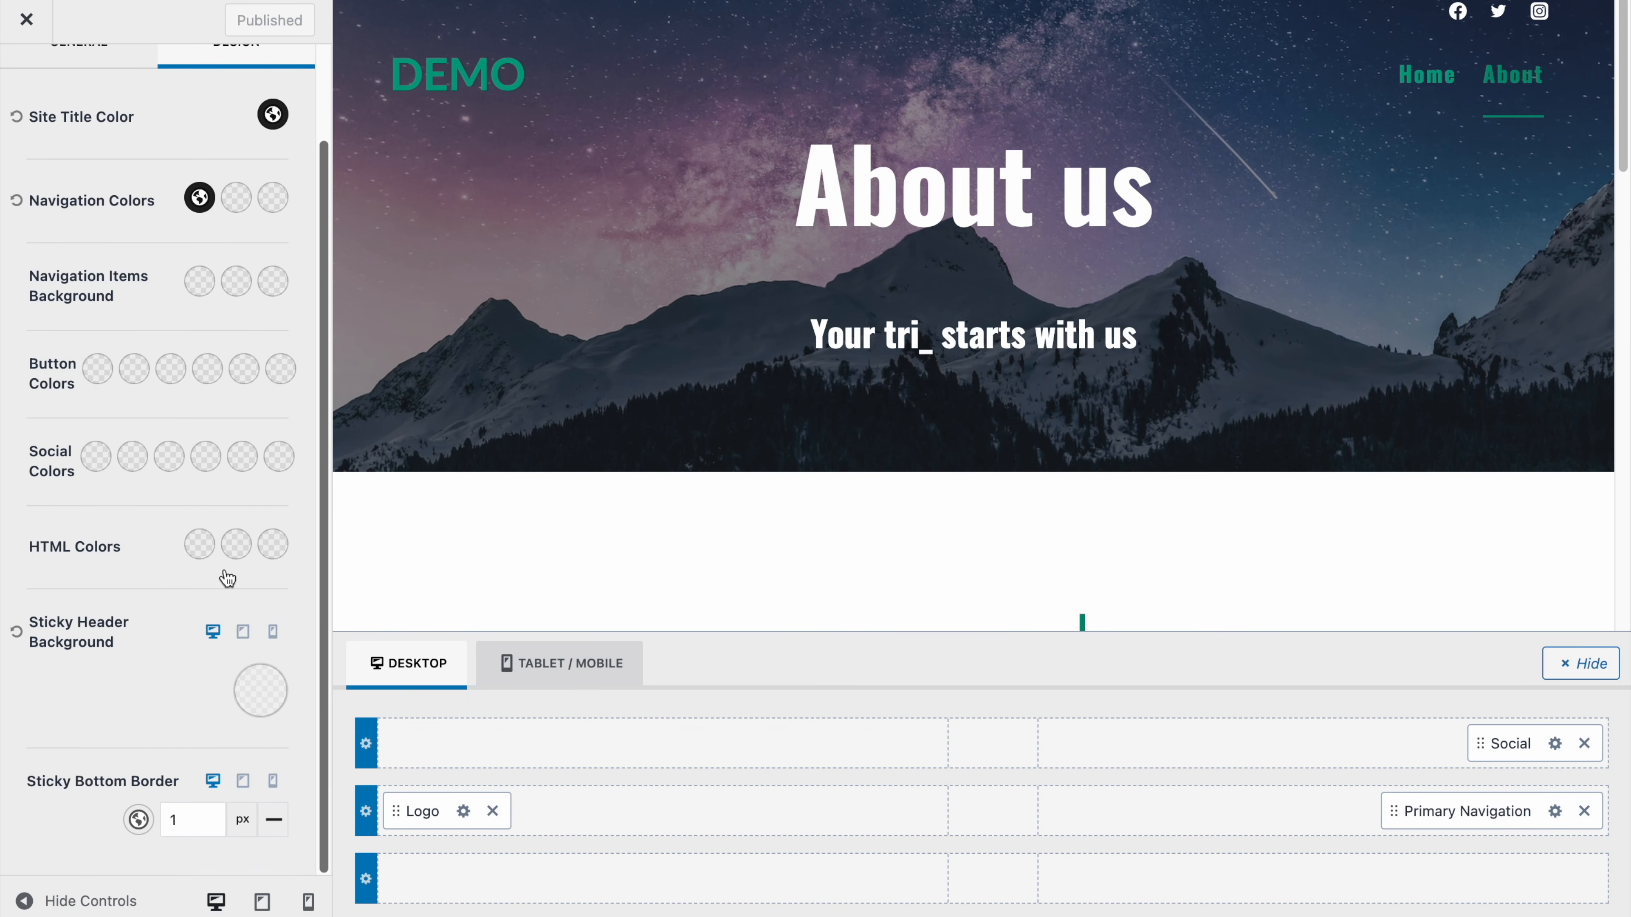
# Step: Remove the sticky header's bottom border
pyautogui.scroll(2, 234, 731)
pyautogui.scroll(-2, 224, 683)
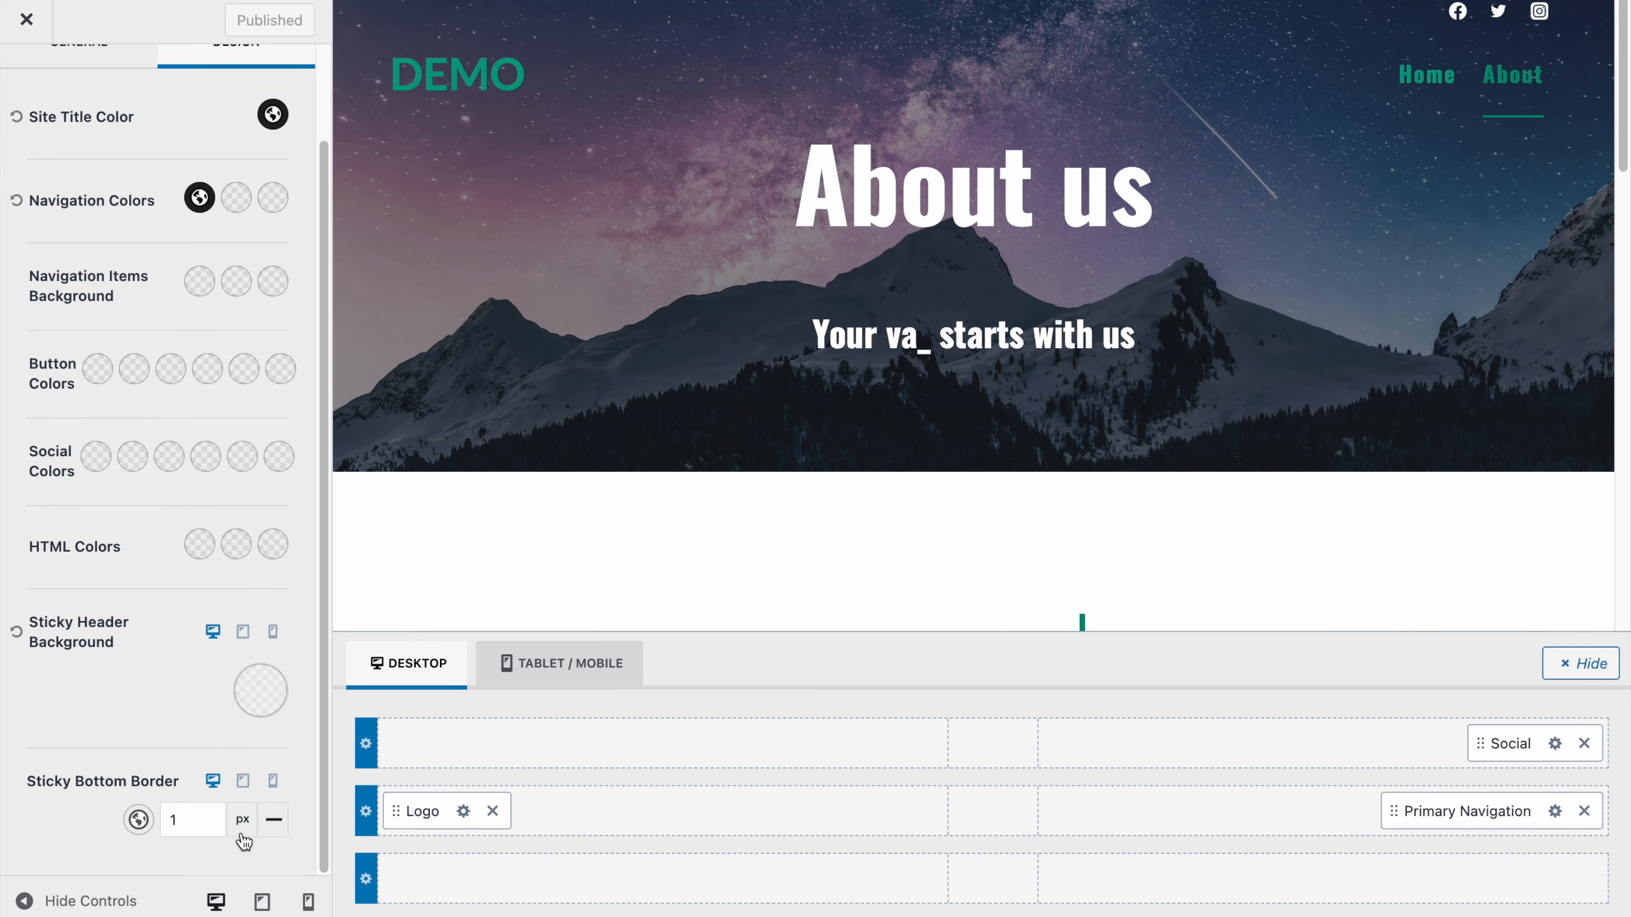
pyautogui.click(263, 821)
pyautogui.click(276, 590)
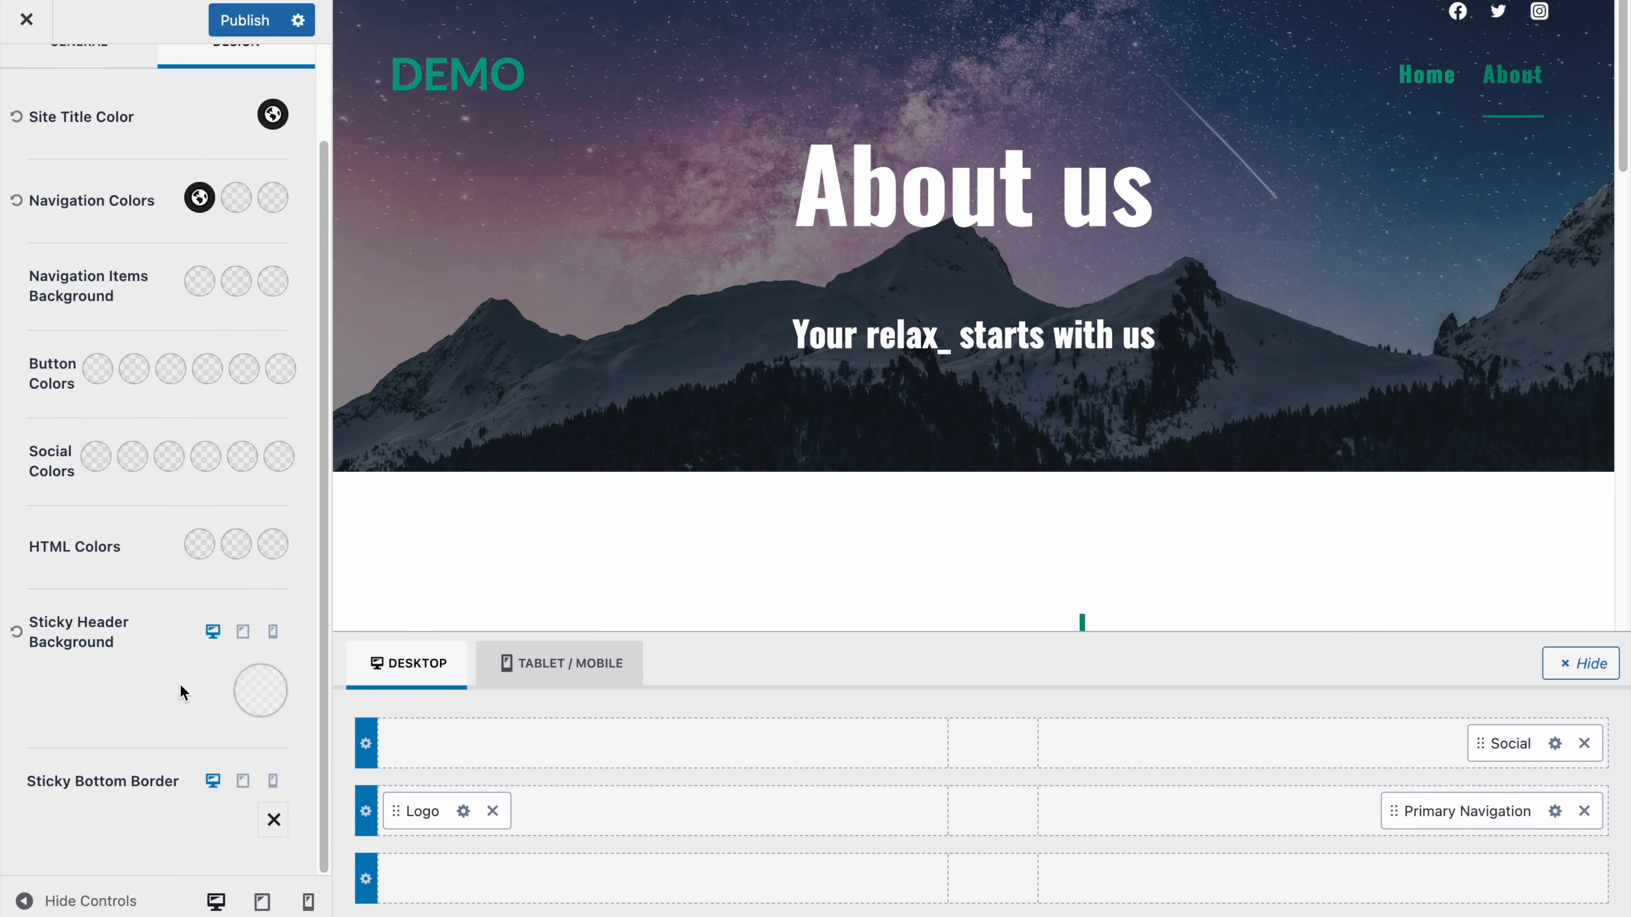
# Step: Set the opacity of the sticky header's background colour to 0.51
pyautogui.scroll(2, 180, 688)
pyautogui.scroll(-1, 146, 455)
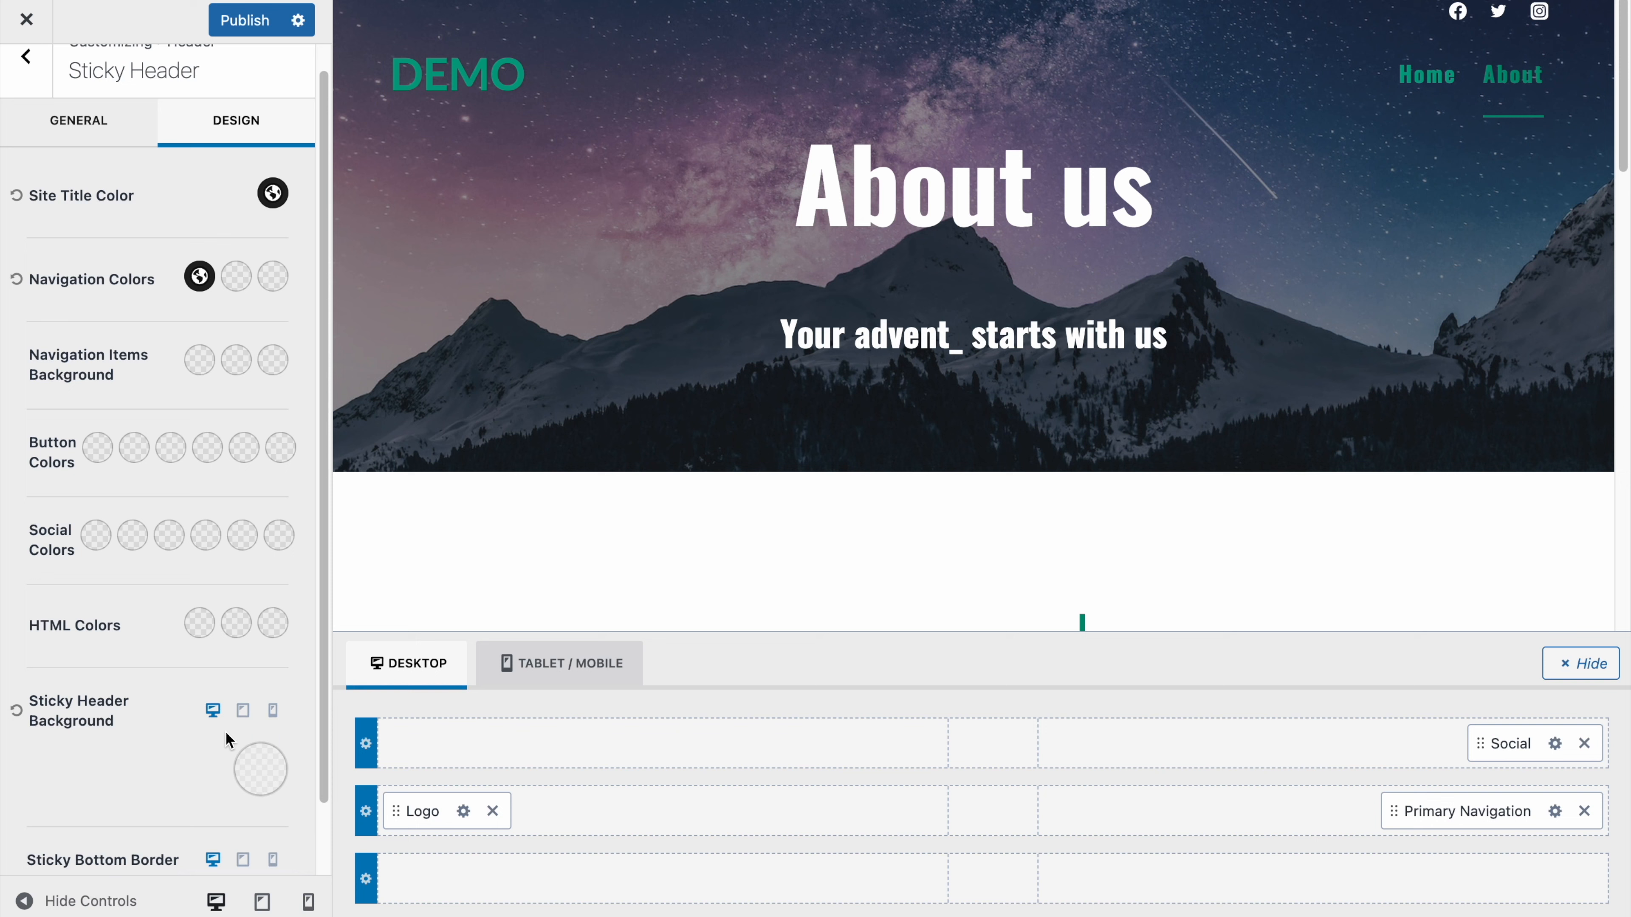
pyautogui.click(252, 770)
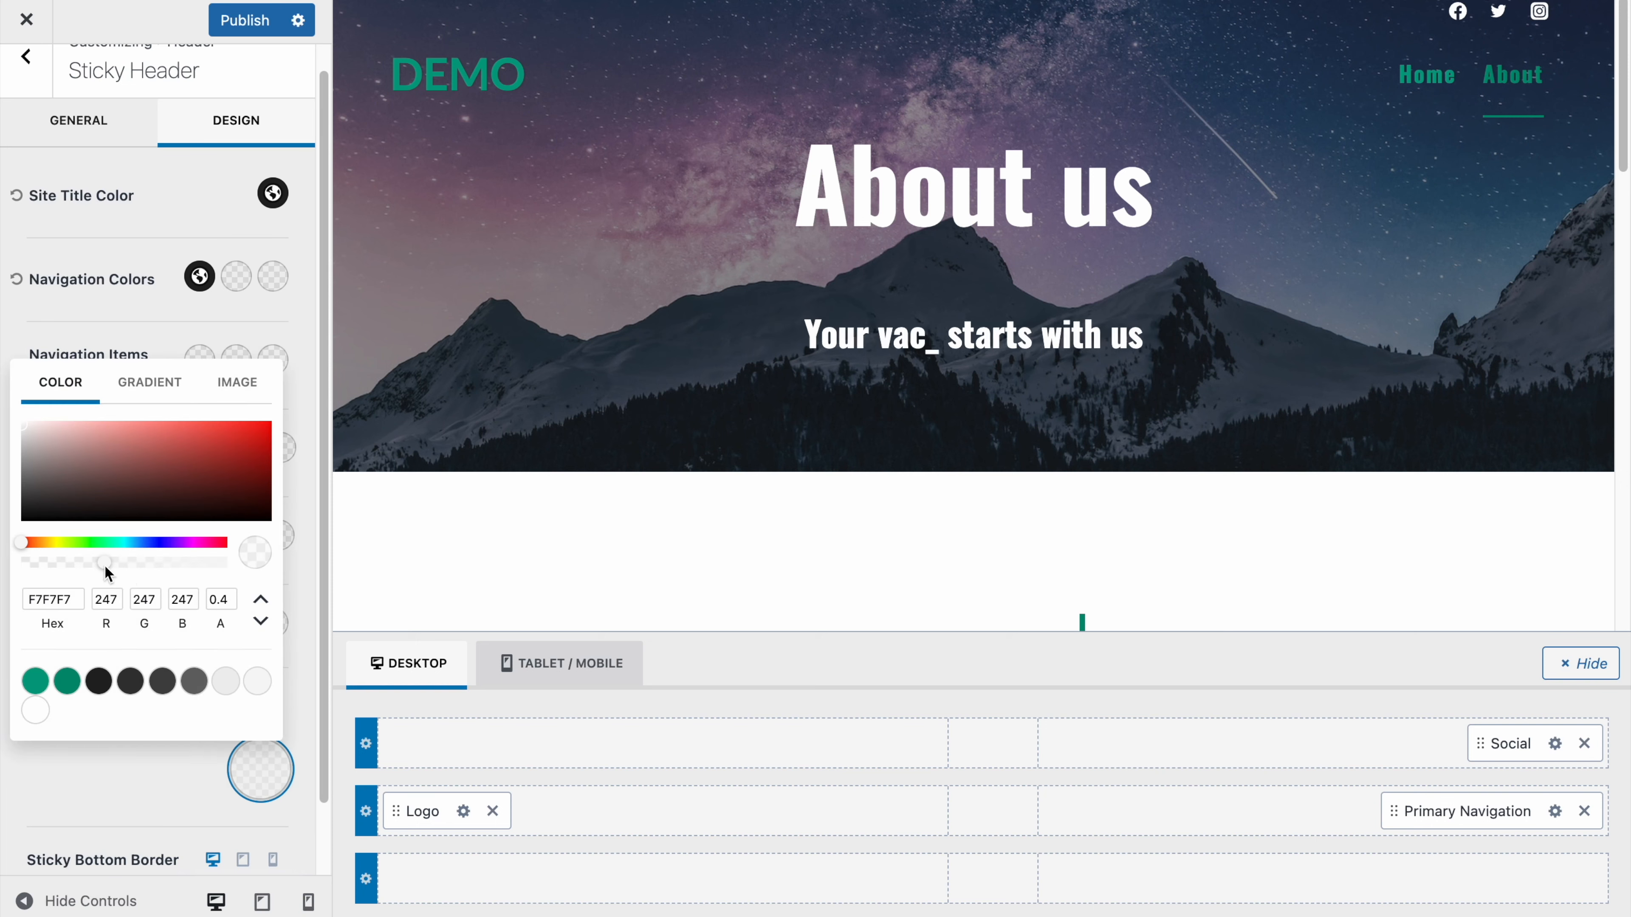
pyautogui.moveTo(110, 565); pyautogui.dragTo(125, 565)
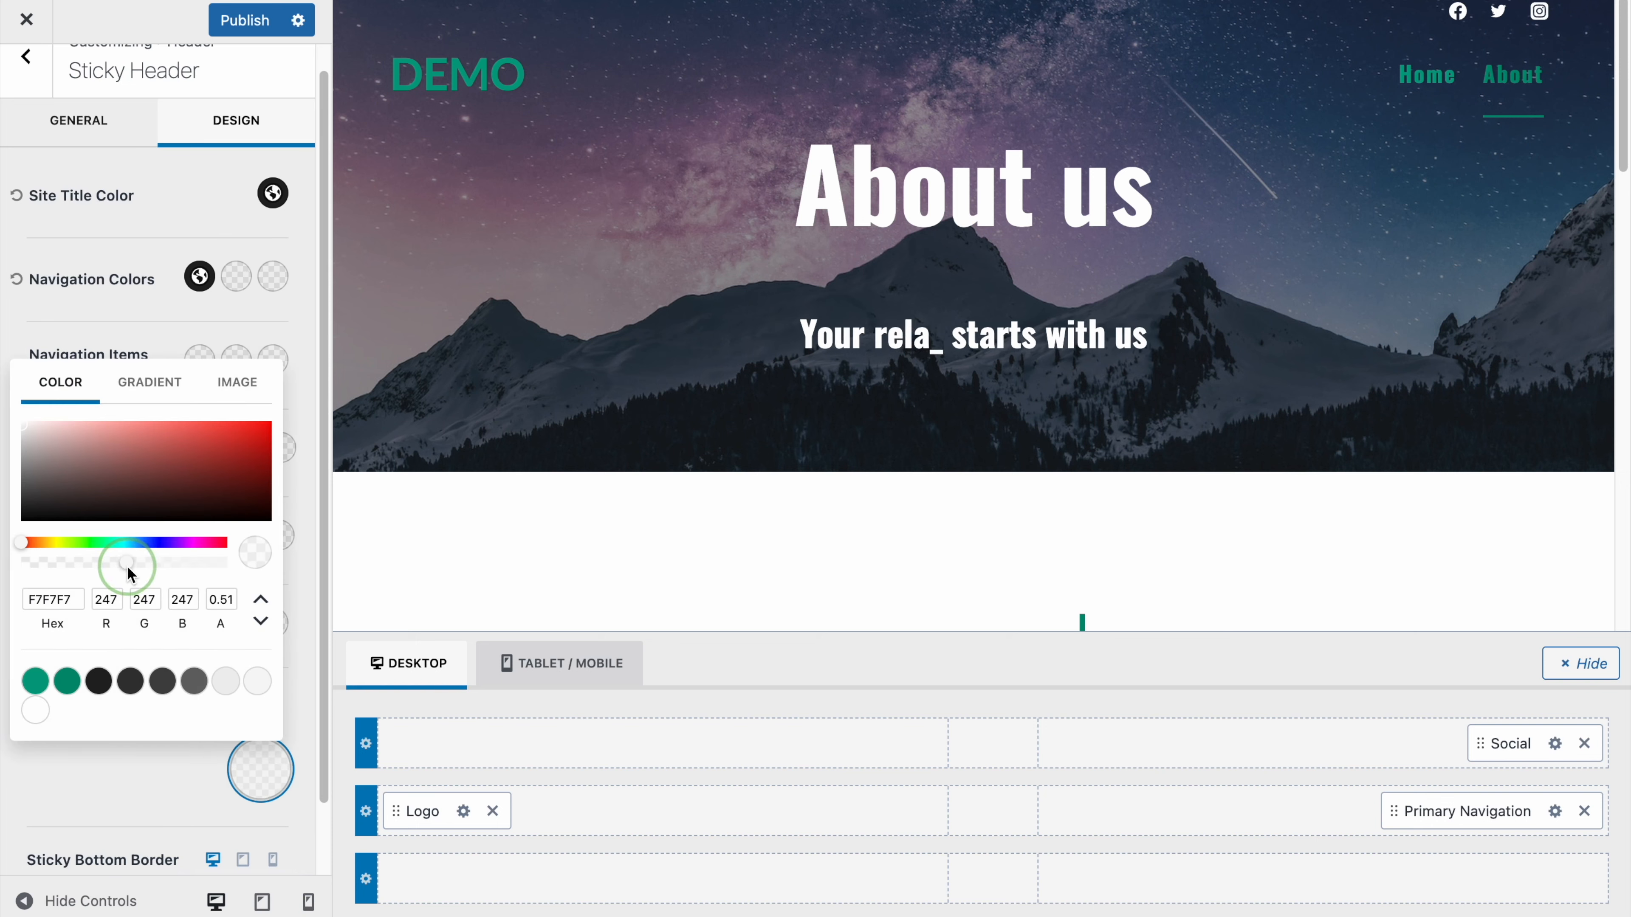
# Step: Raise the opacity of the sticky header's background colour to 0.75, check it over the page, and publish the change
pyautogui.scroll(-3, 885, 467)
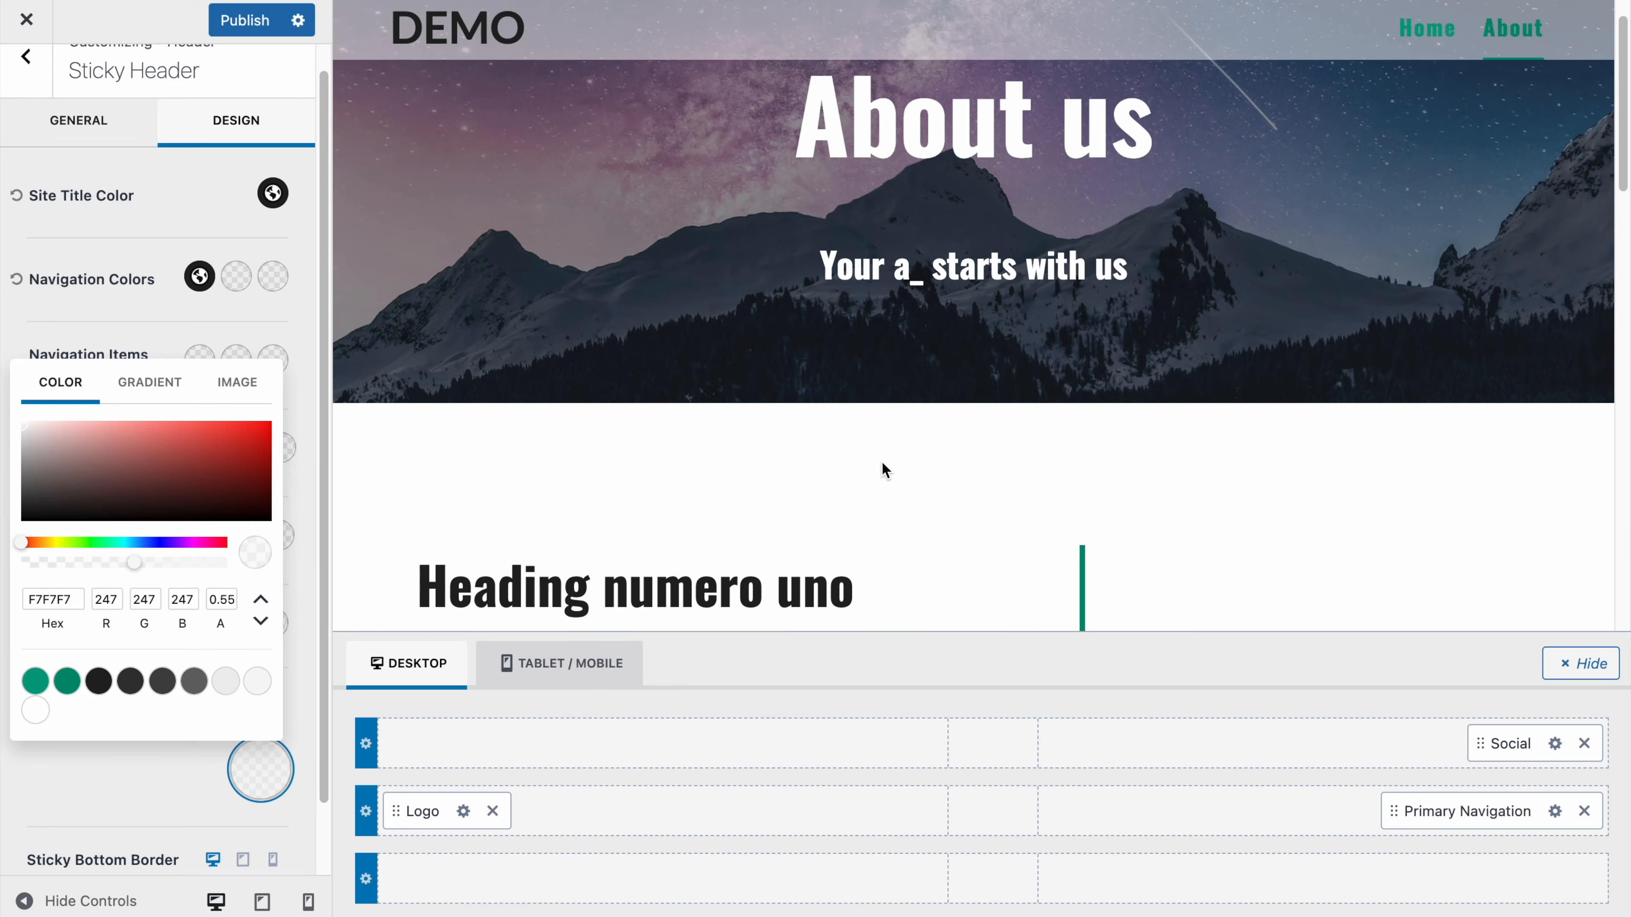
pyautogui.scroll(1, 885, 471)
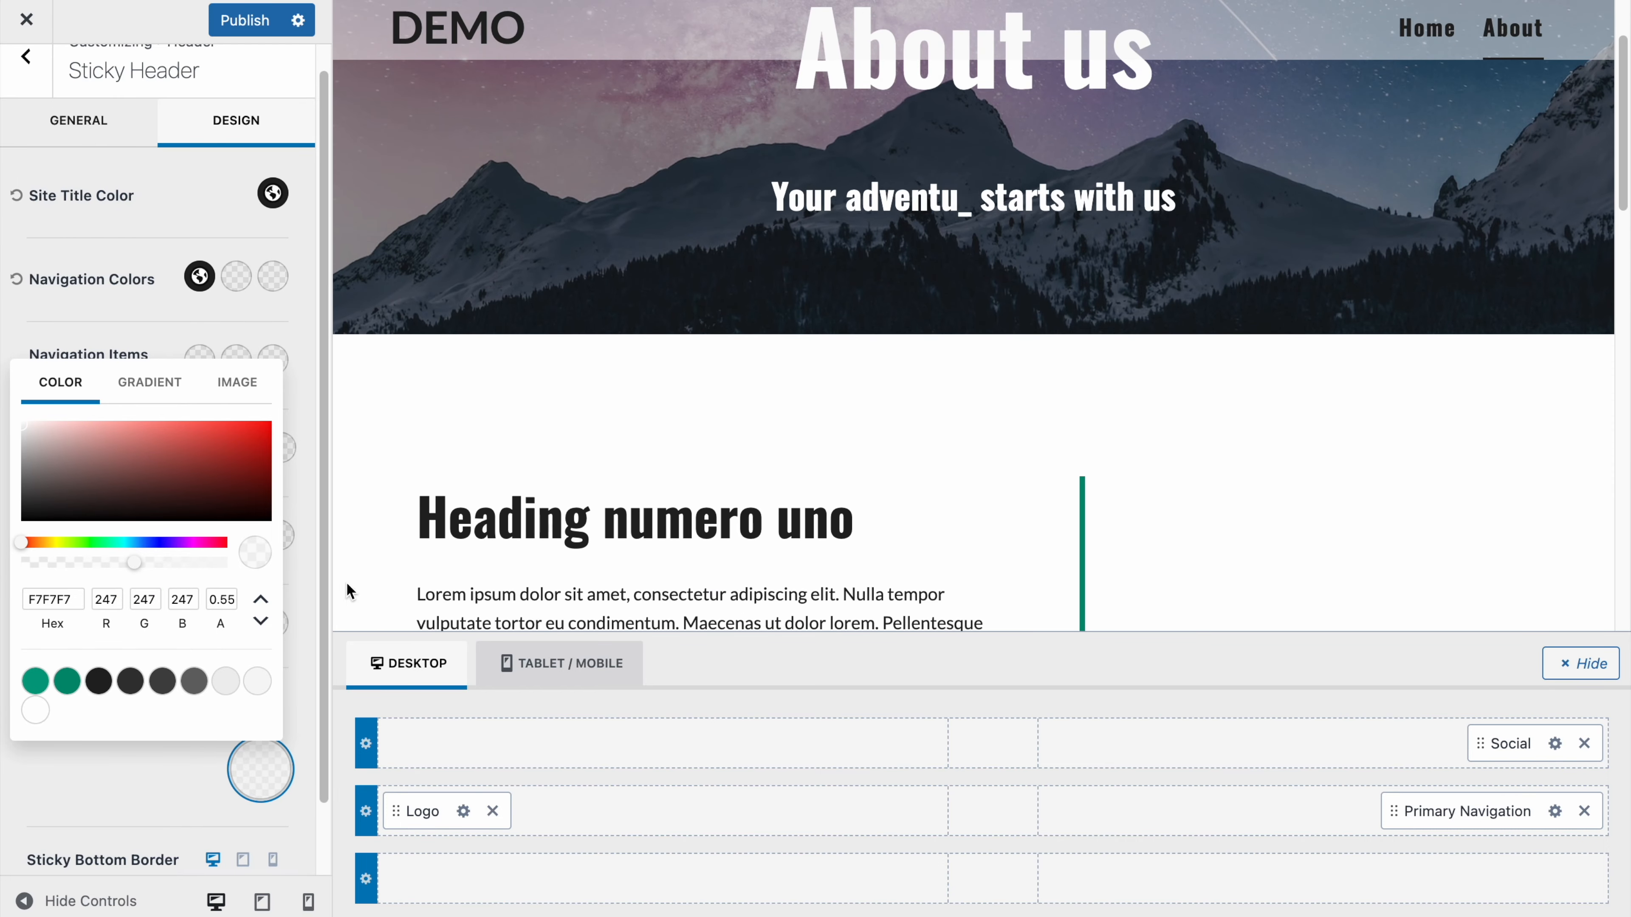
pyautogui.click(171, 563)
pyautogui.click(176, 566)
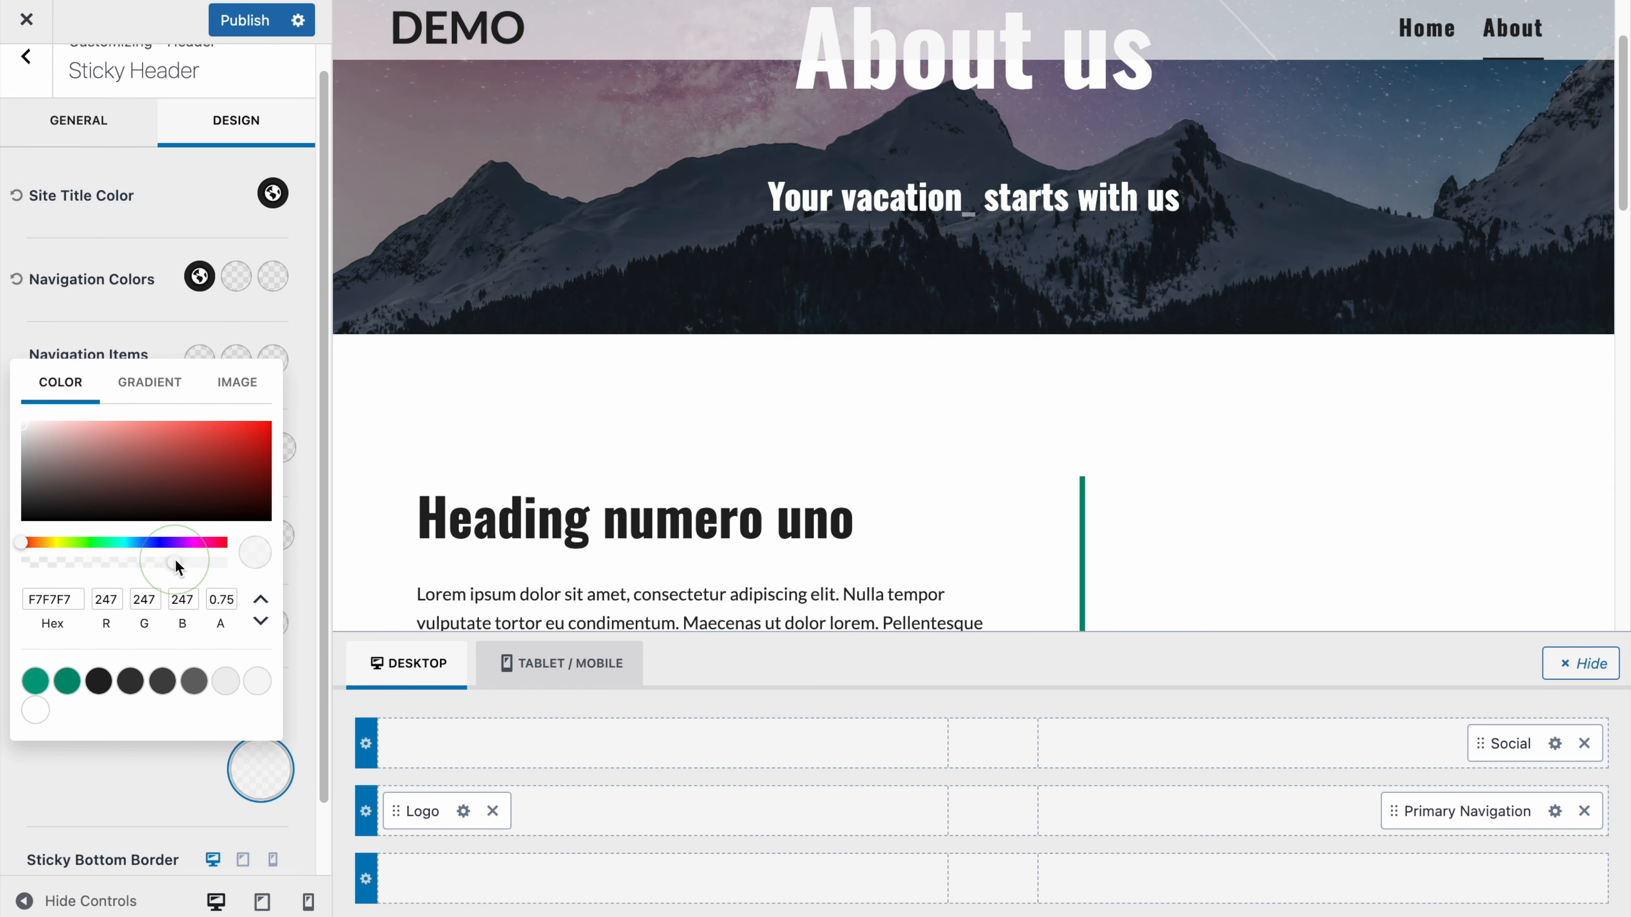
pyautogui.scroll(-2, 967, 487)
pyautogui.scroll(5, 950, 452)
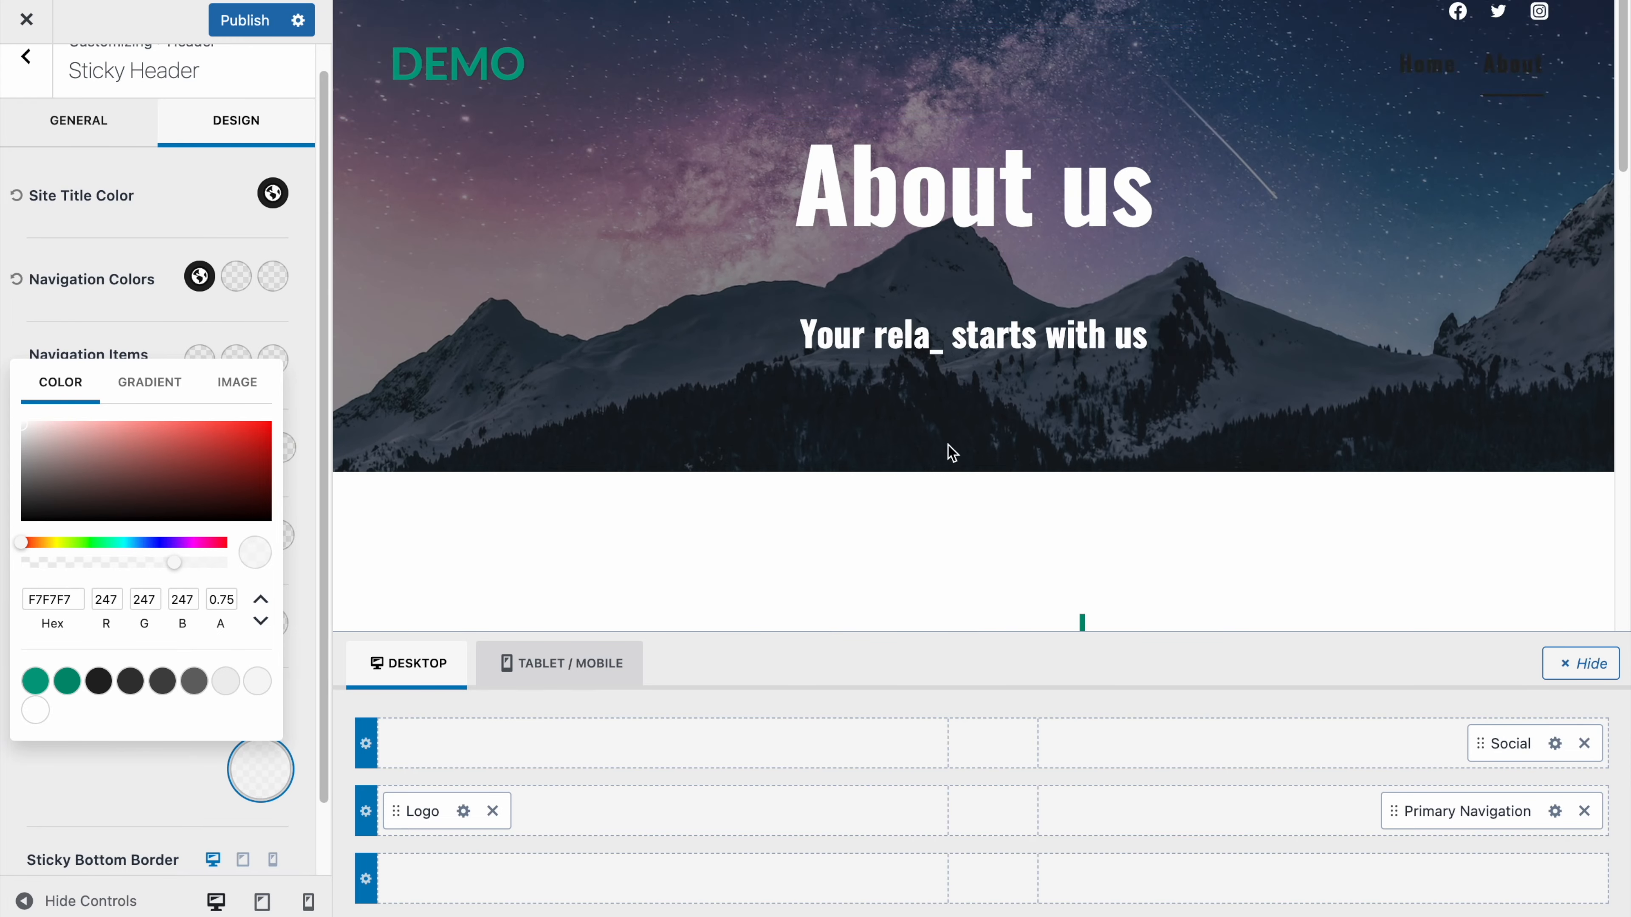
pyautogui.click(276, 45)
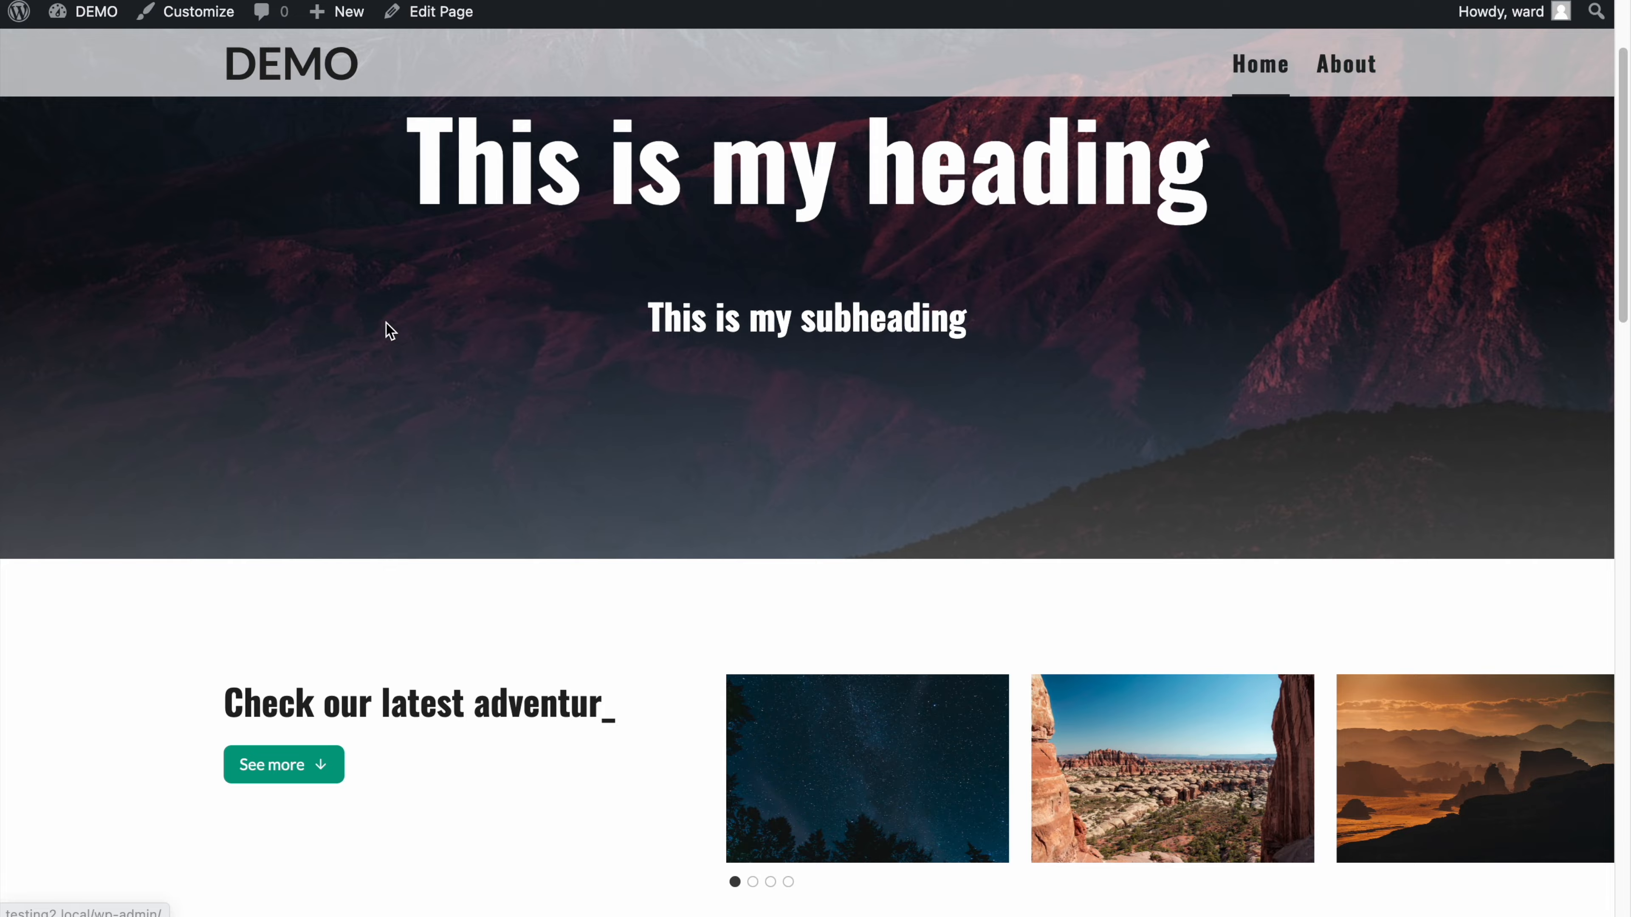
# Step: Examine the semi-transparent sticky header over the different sections of the live home and About pages
pyautogui.scroll(-20, 386, 323)
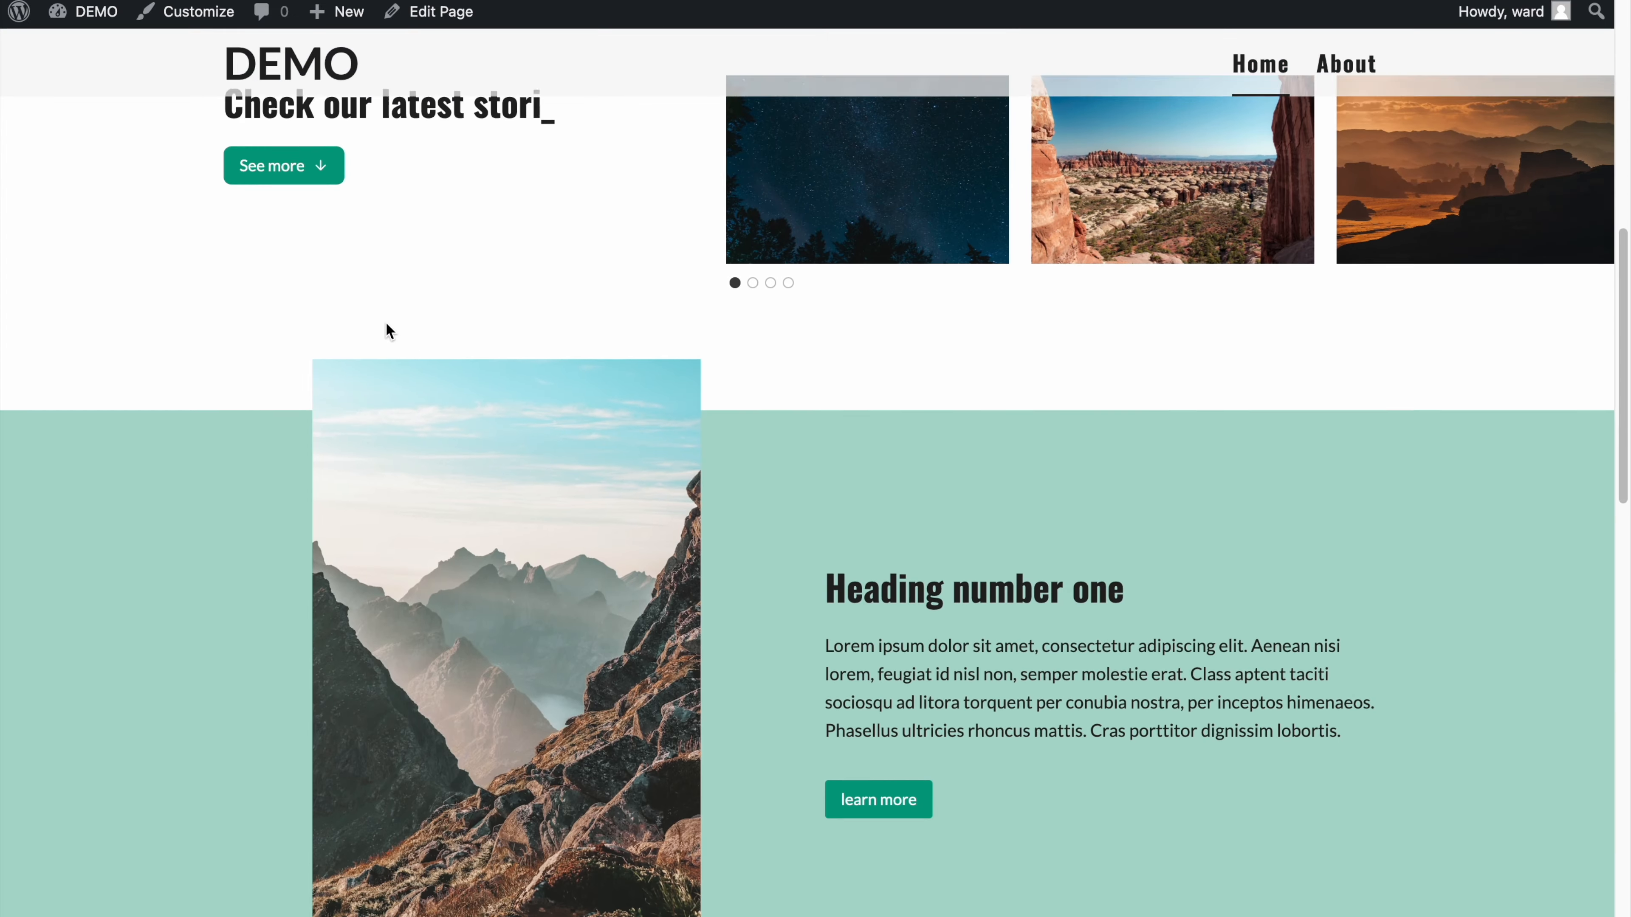
pyautogui.scroll(20, 386, 328)
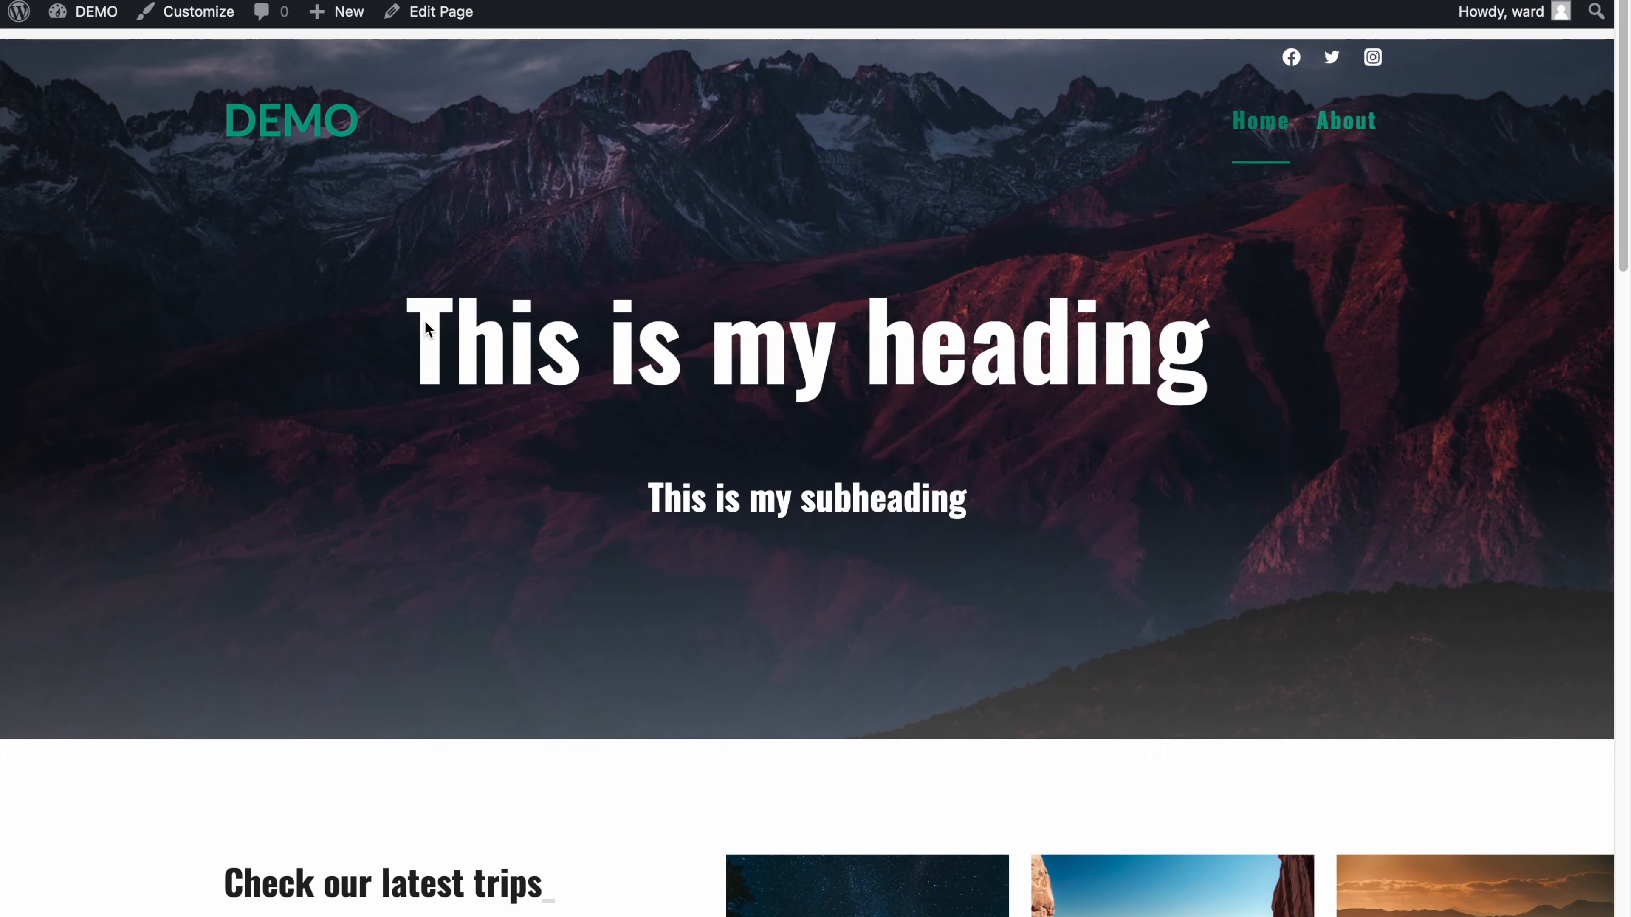
pyautogui.click(1373, 129)
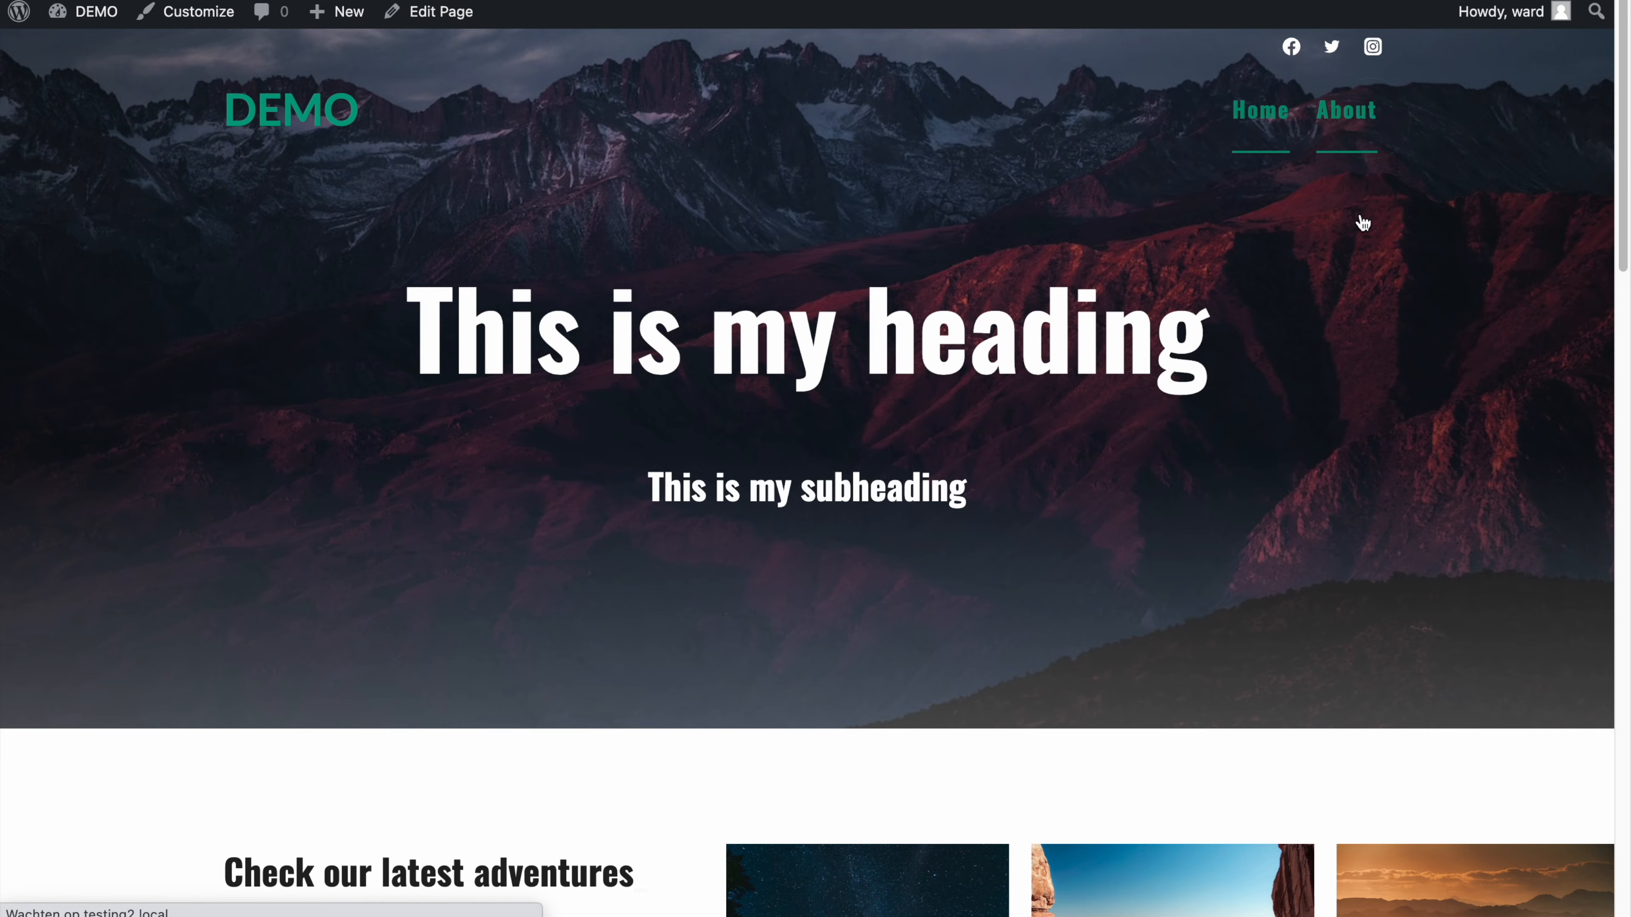
pyautogui.scroll(-8, 1362, 408)
pyautogui.scroll(-15, 1366, 409)
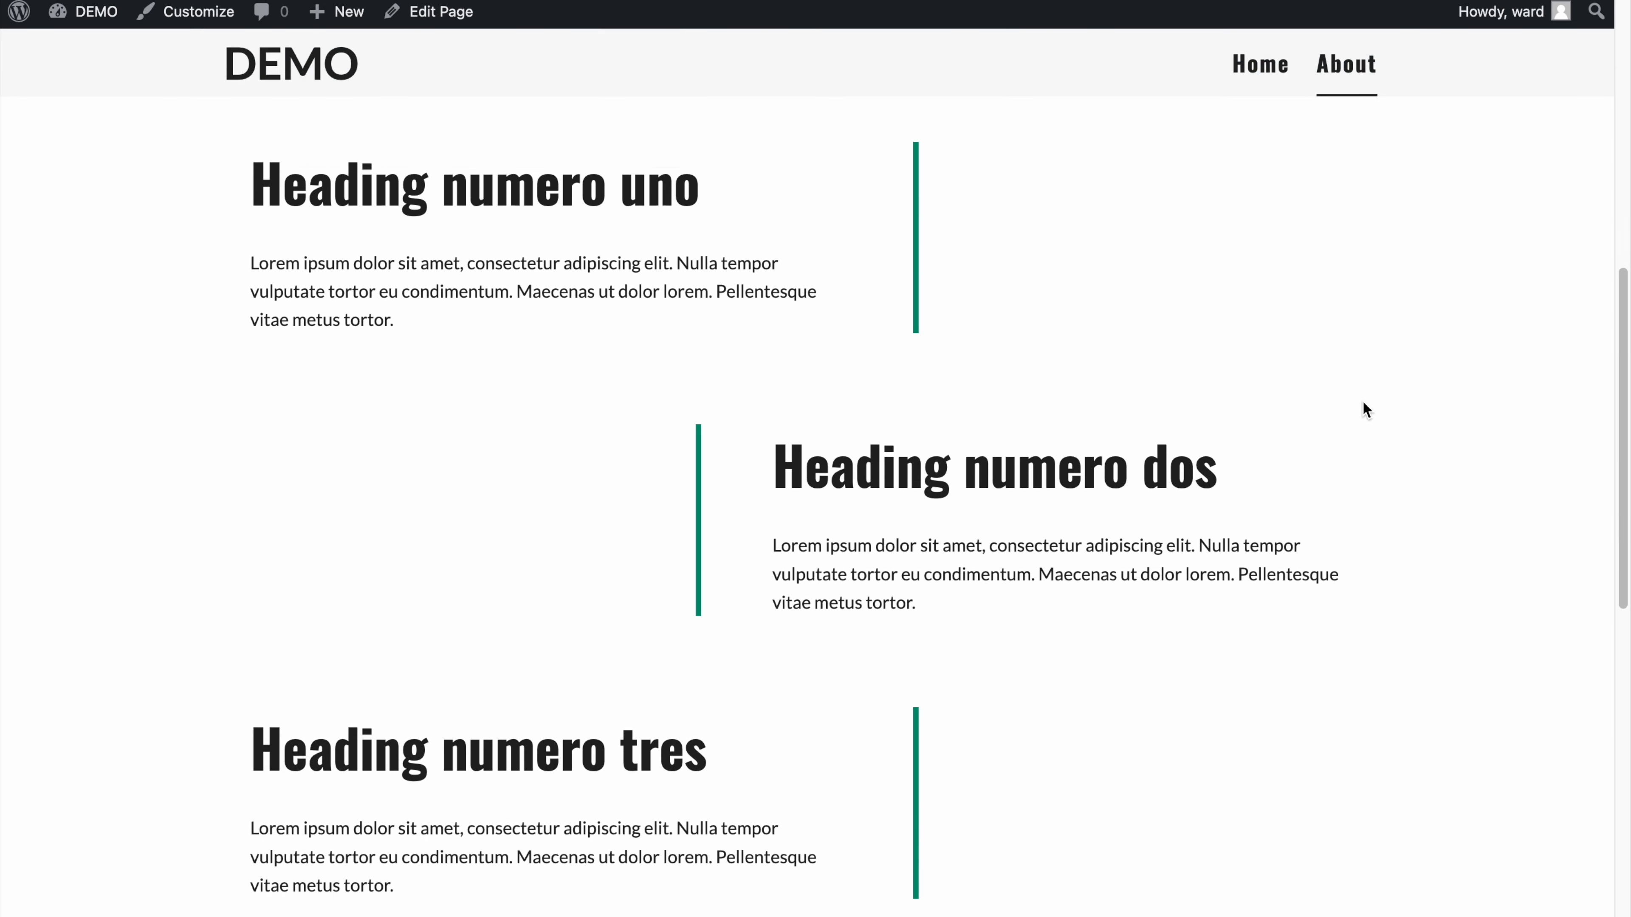
pyautogui.scroll(-3, 1366, 410)
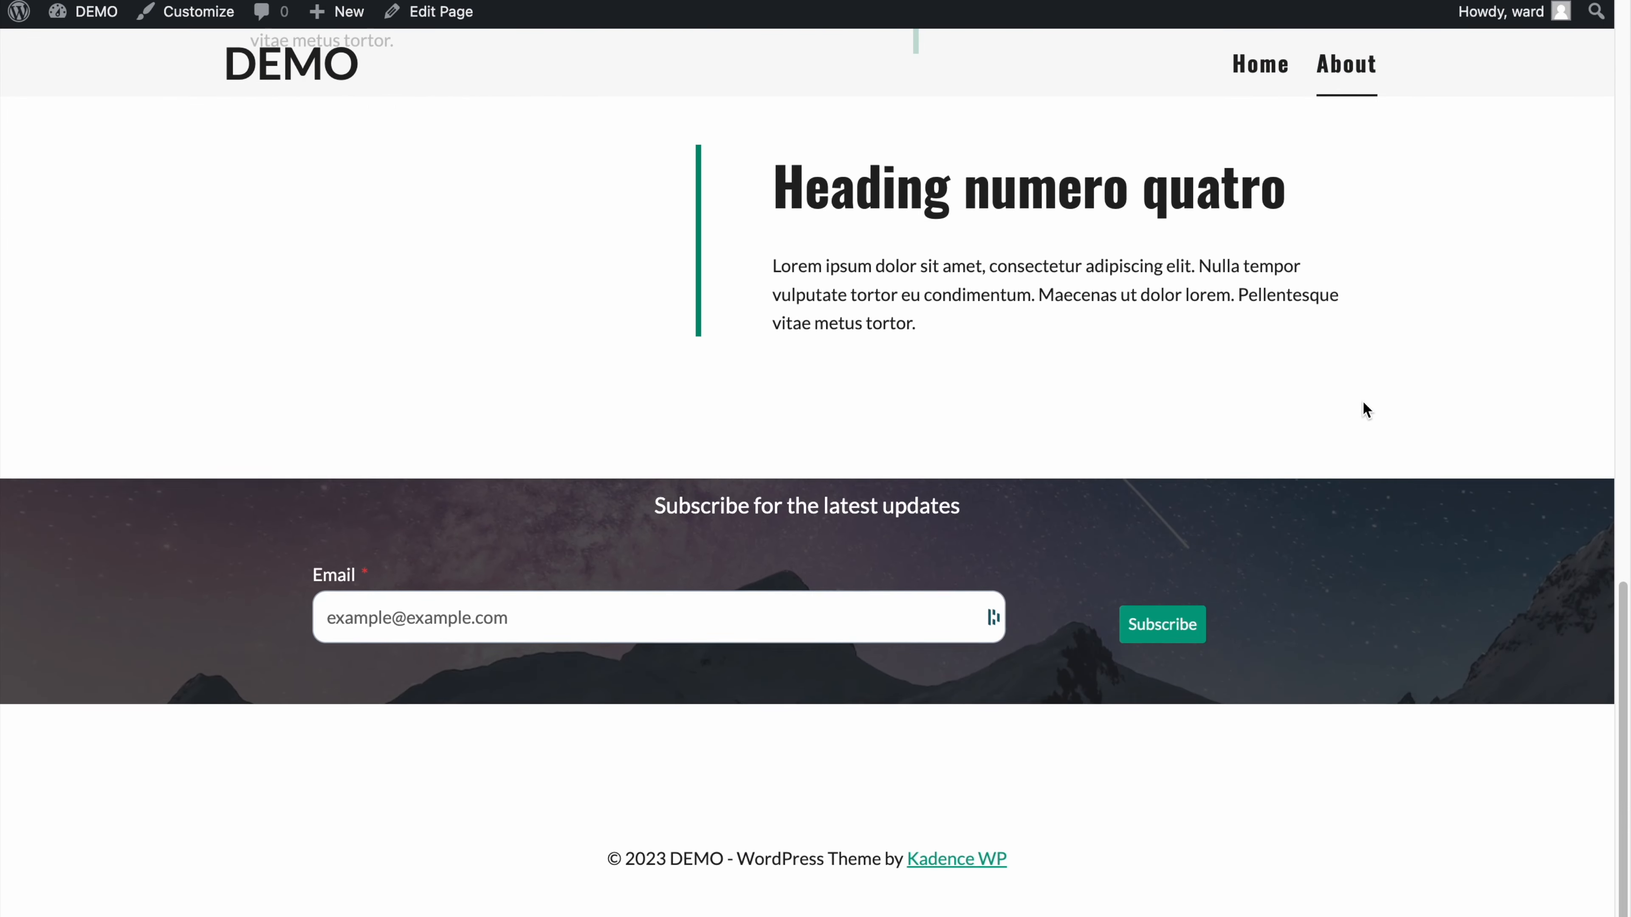
pyautogui.scroll(12, 1366, 410)
pyautogui.scroll(4, 1366, 409)
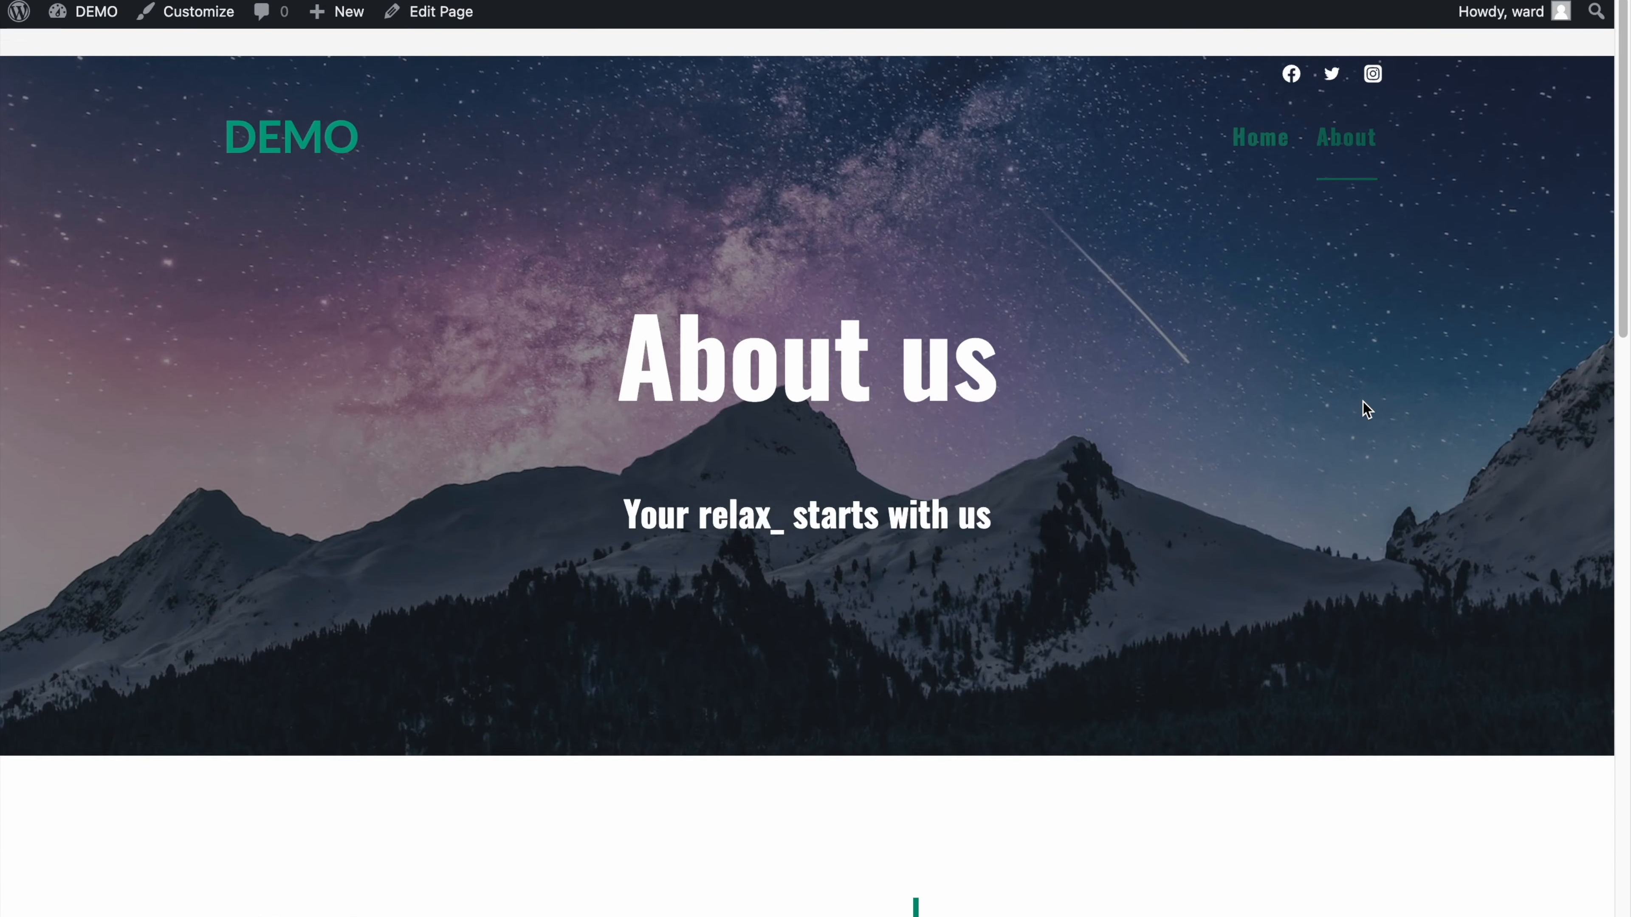
pyautogui.scroll(-20, 597, 216)
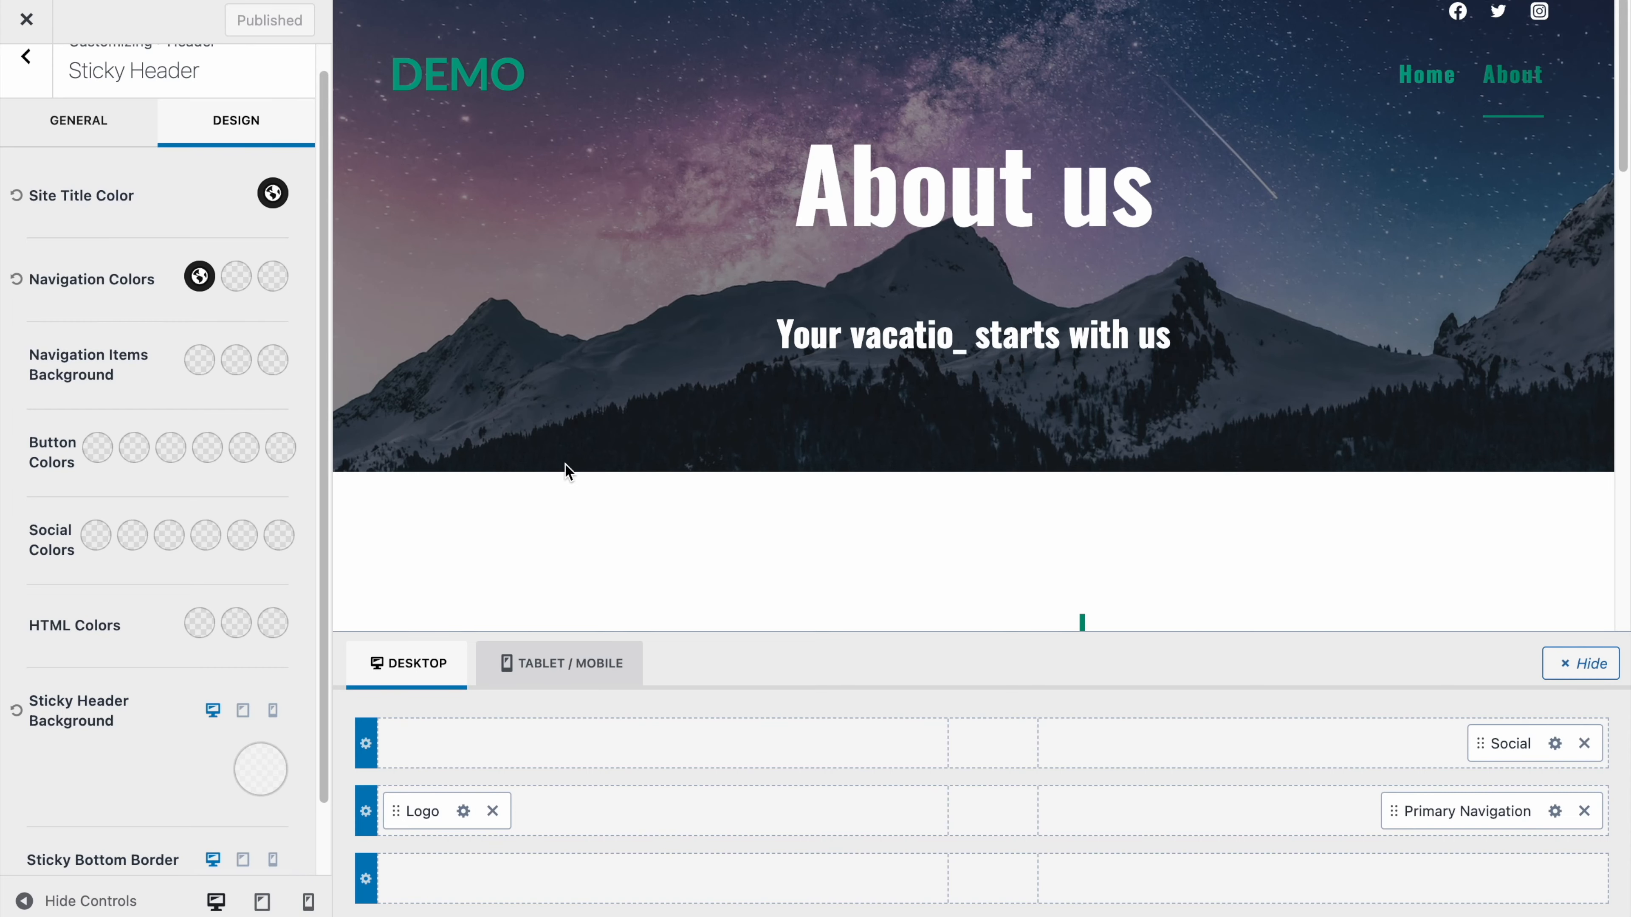
# Step: Open the customizer's Footer design settings and set the footer background to palette colour F7F7F7
pyautogui.scroll(-15, 566, 468)
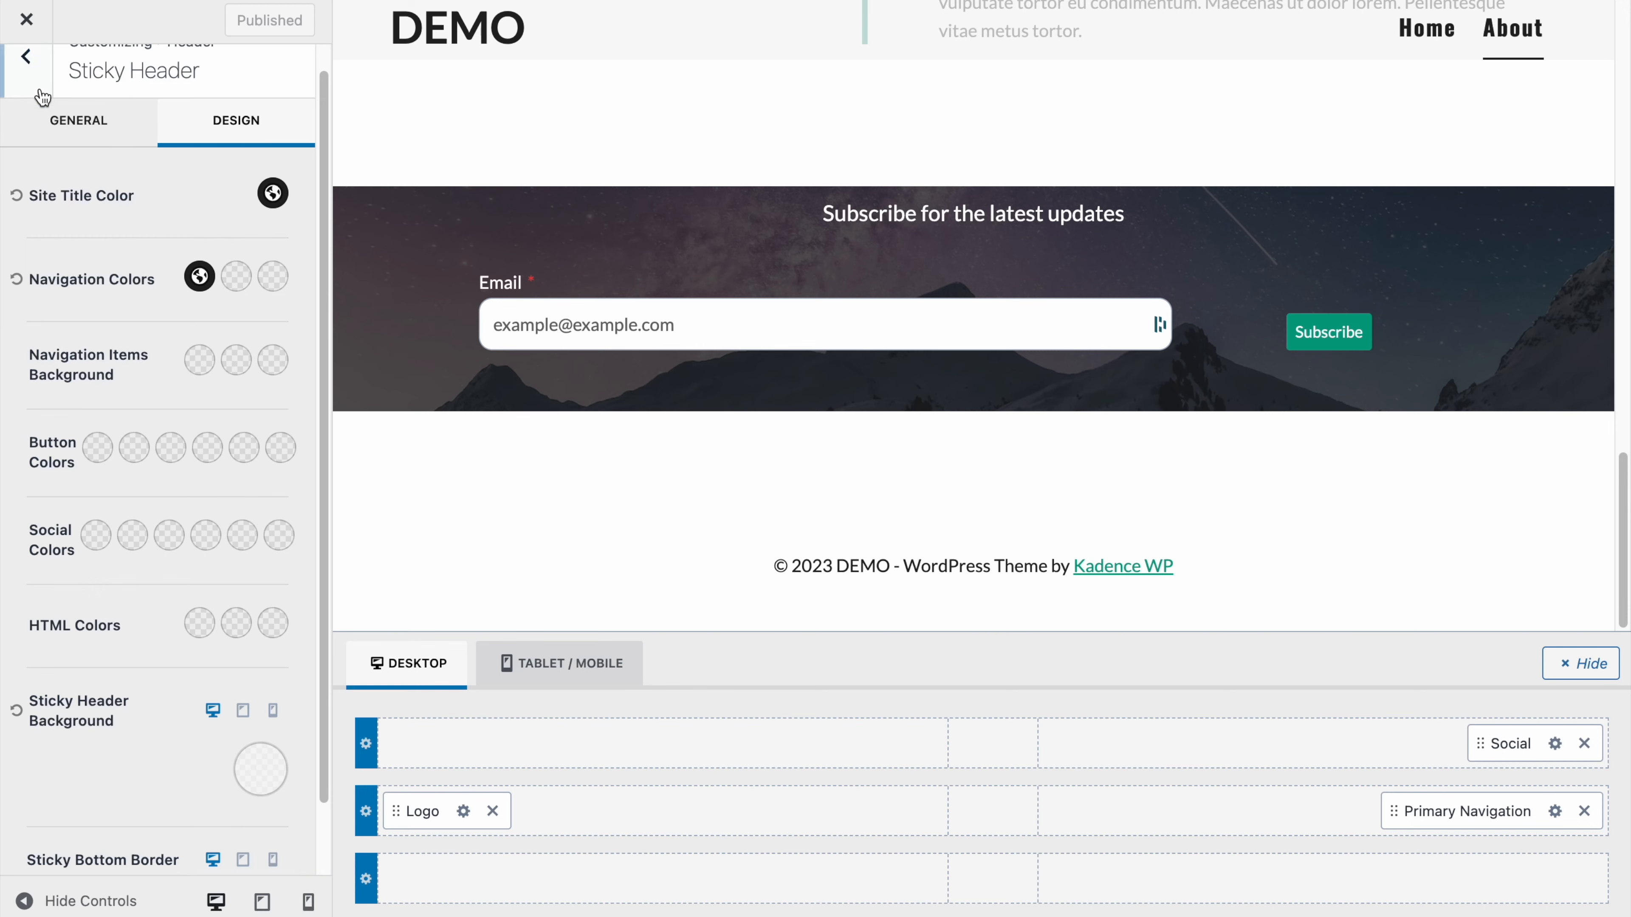
pyautogui.click(25, 58)
pyautogui.click(40, 90)
pyautogui.click(40, 90)
pyautogui.scroll(-1, 182, 503)
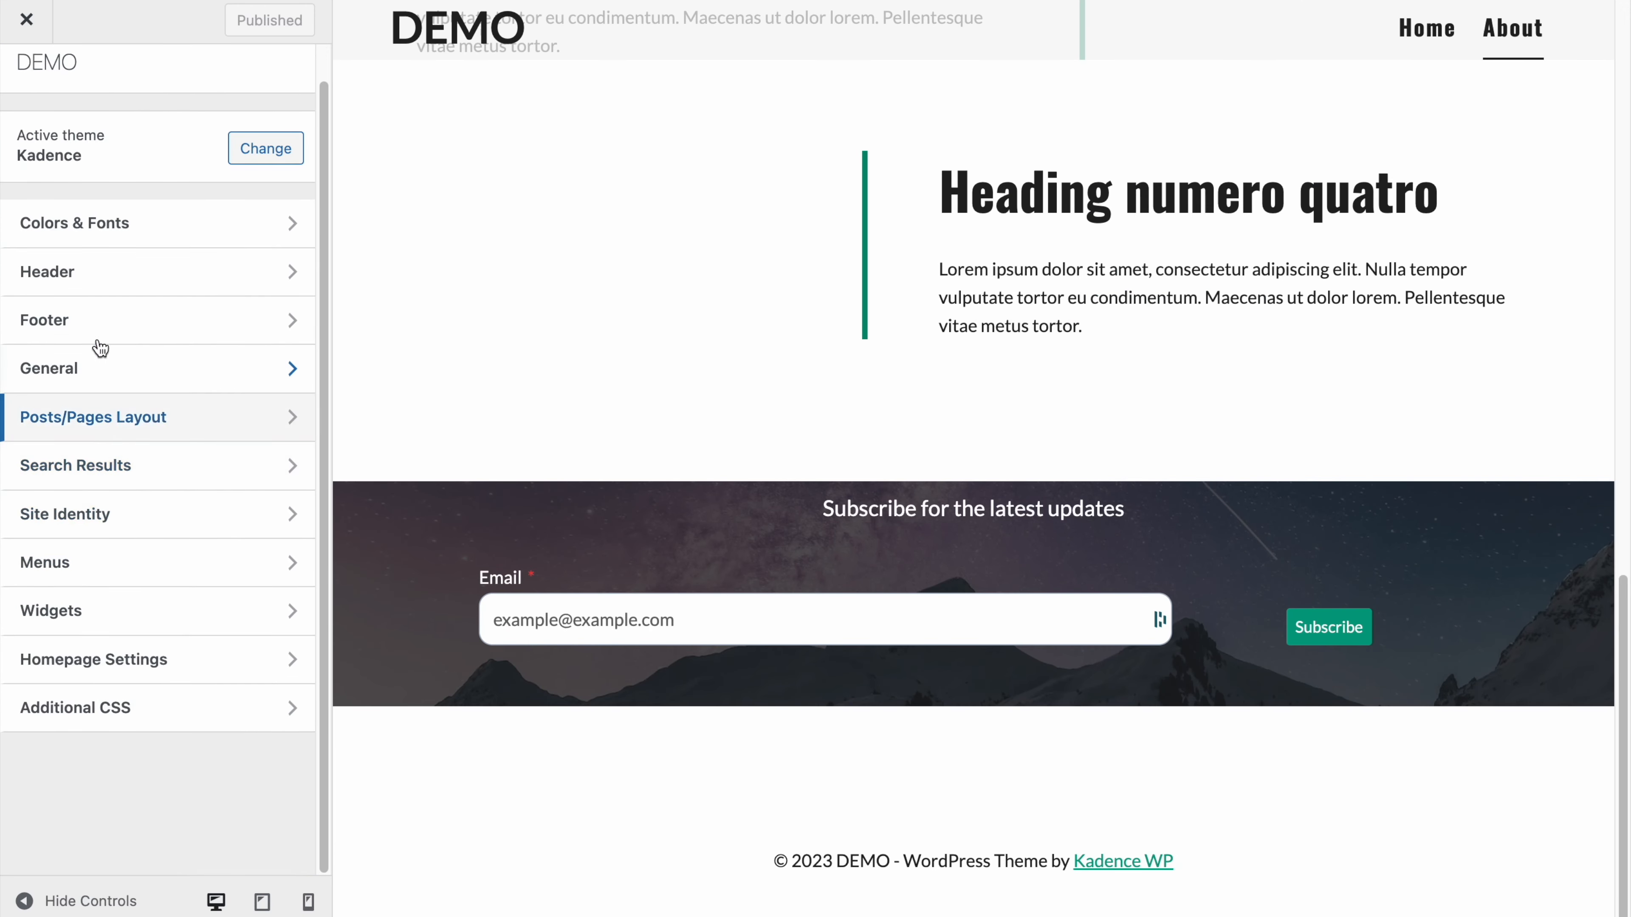
pyautogui.click(90, 283)
pyautogui.click(27, 120)
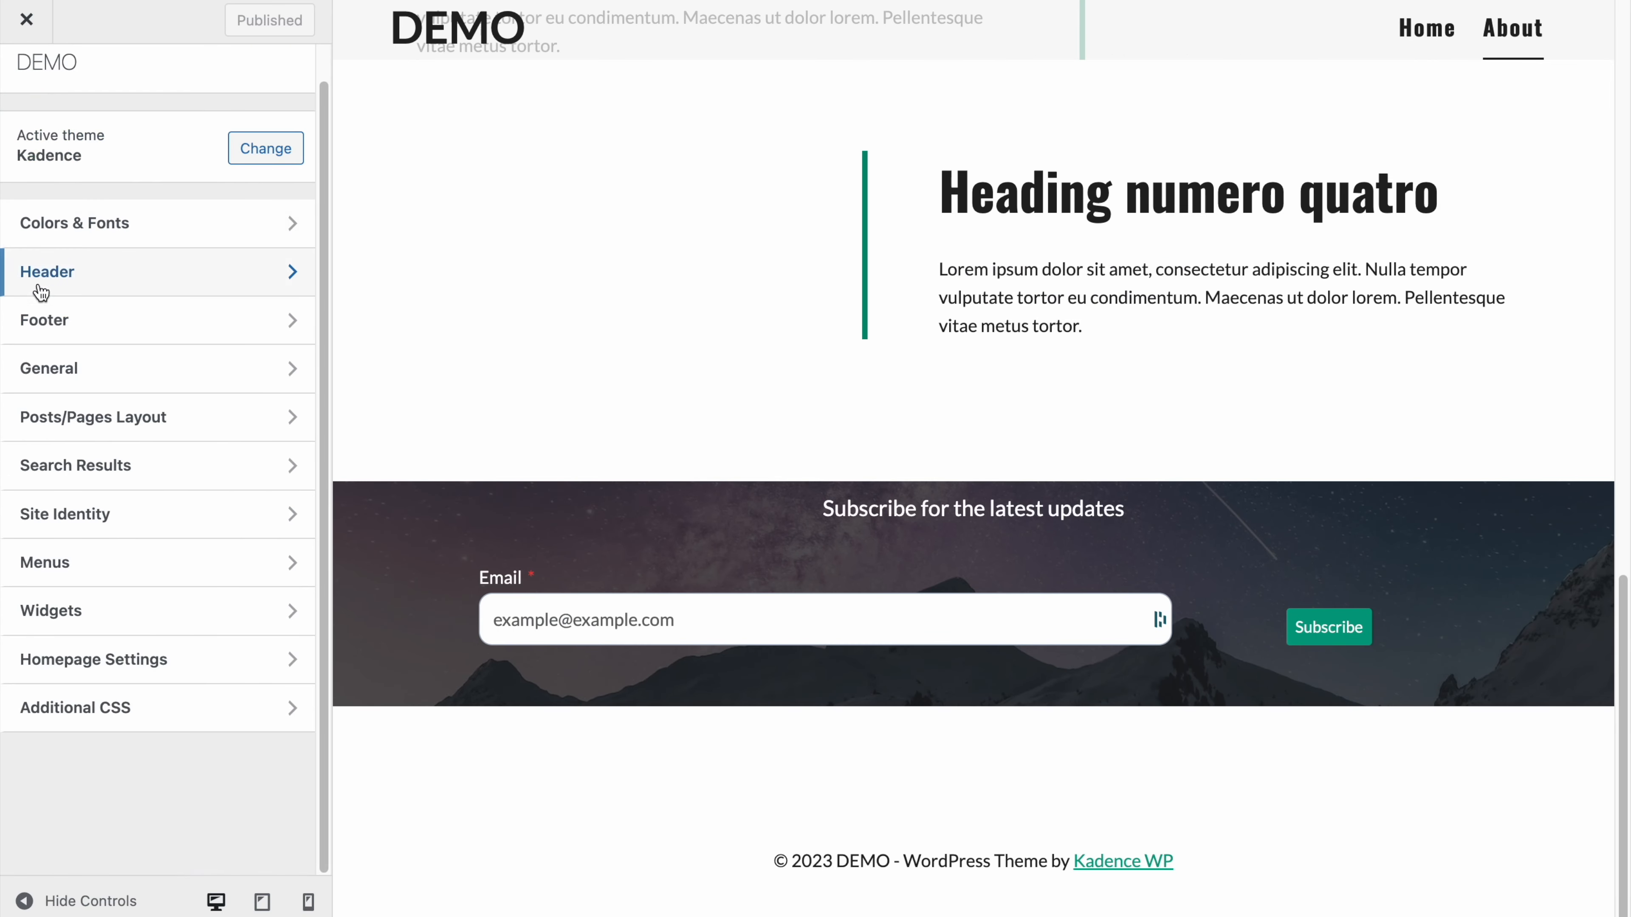
pyautogui.click(58, 324)
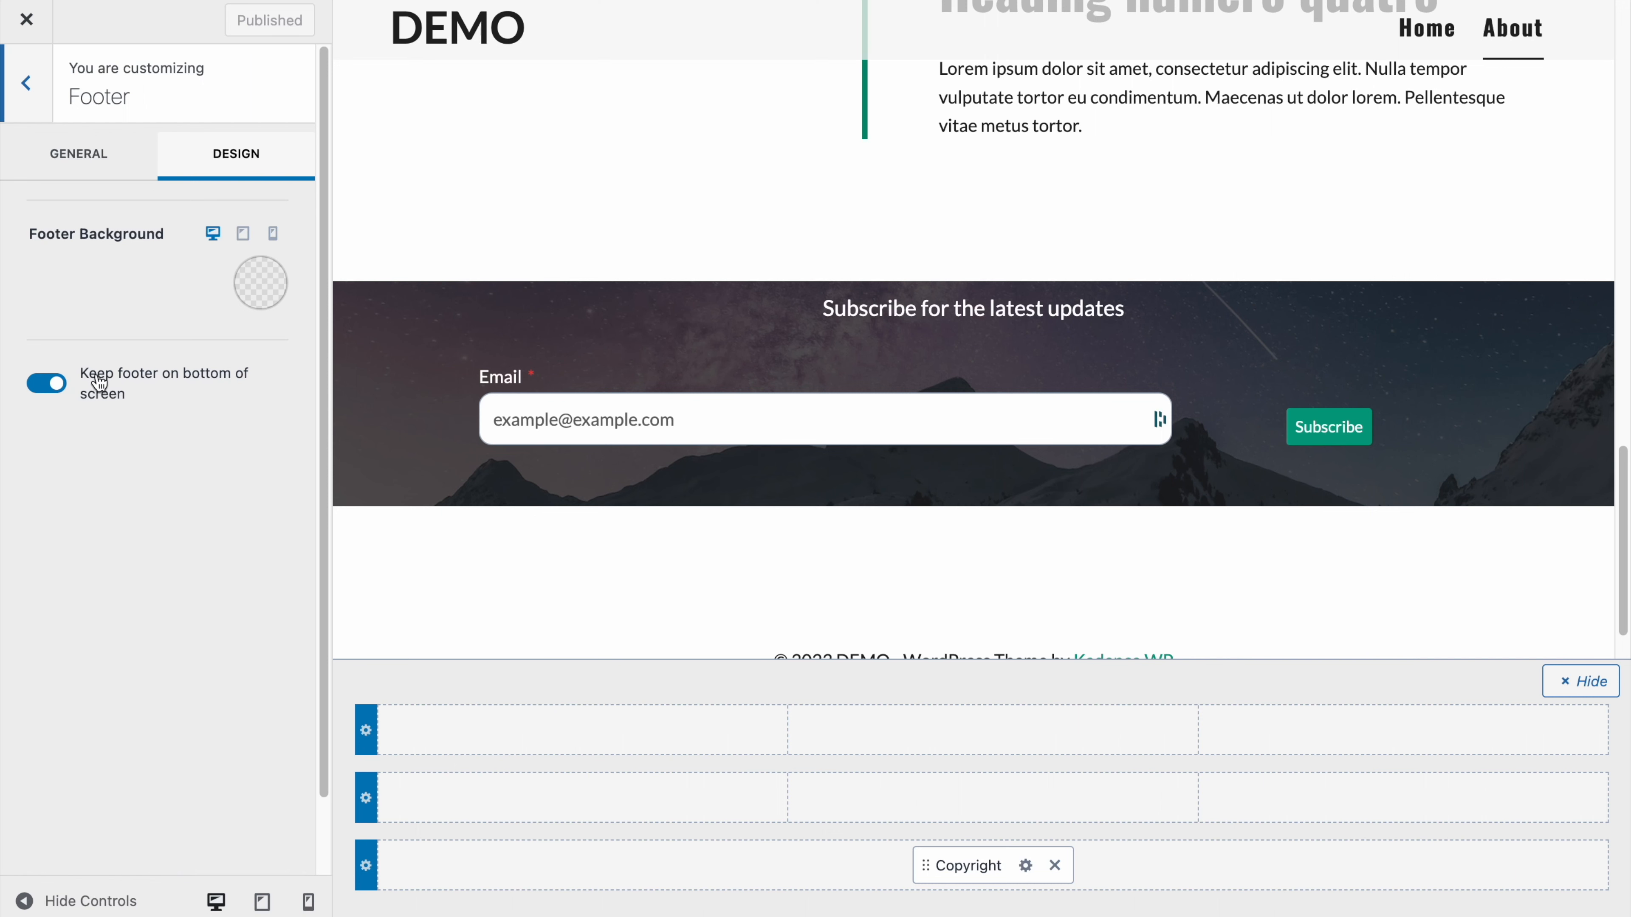
pyautogui.scroll(-1, 626, 499)
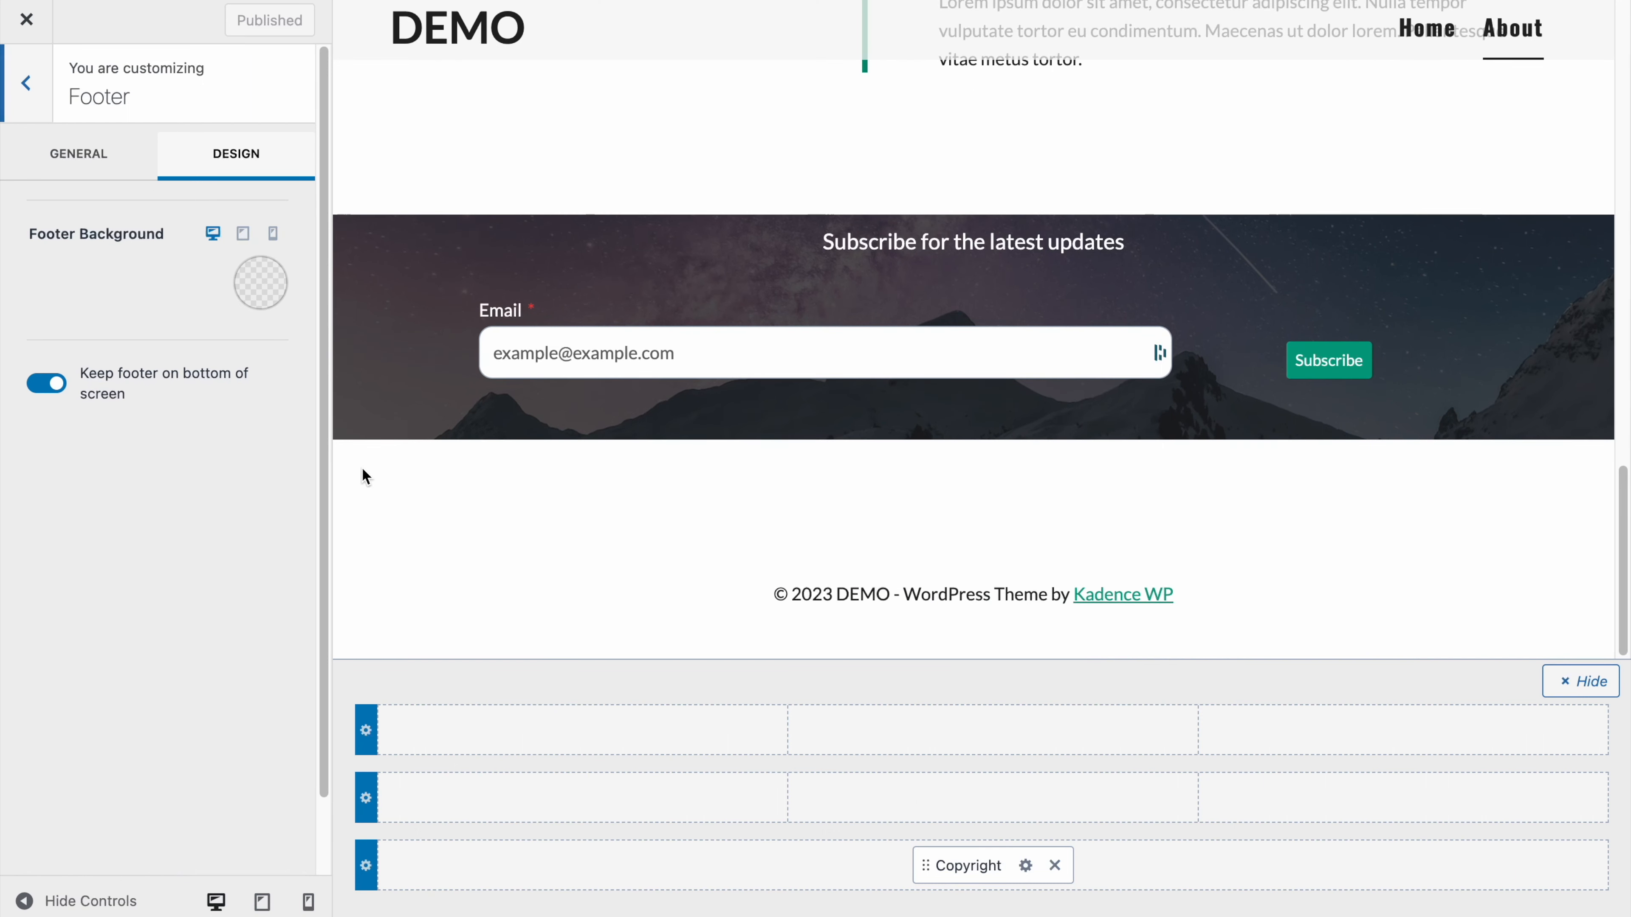
pyautogui.click(260, 308)
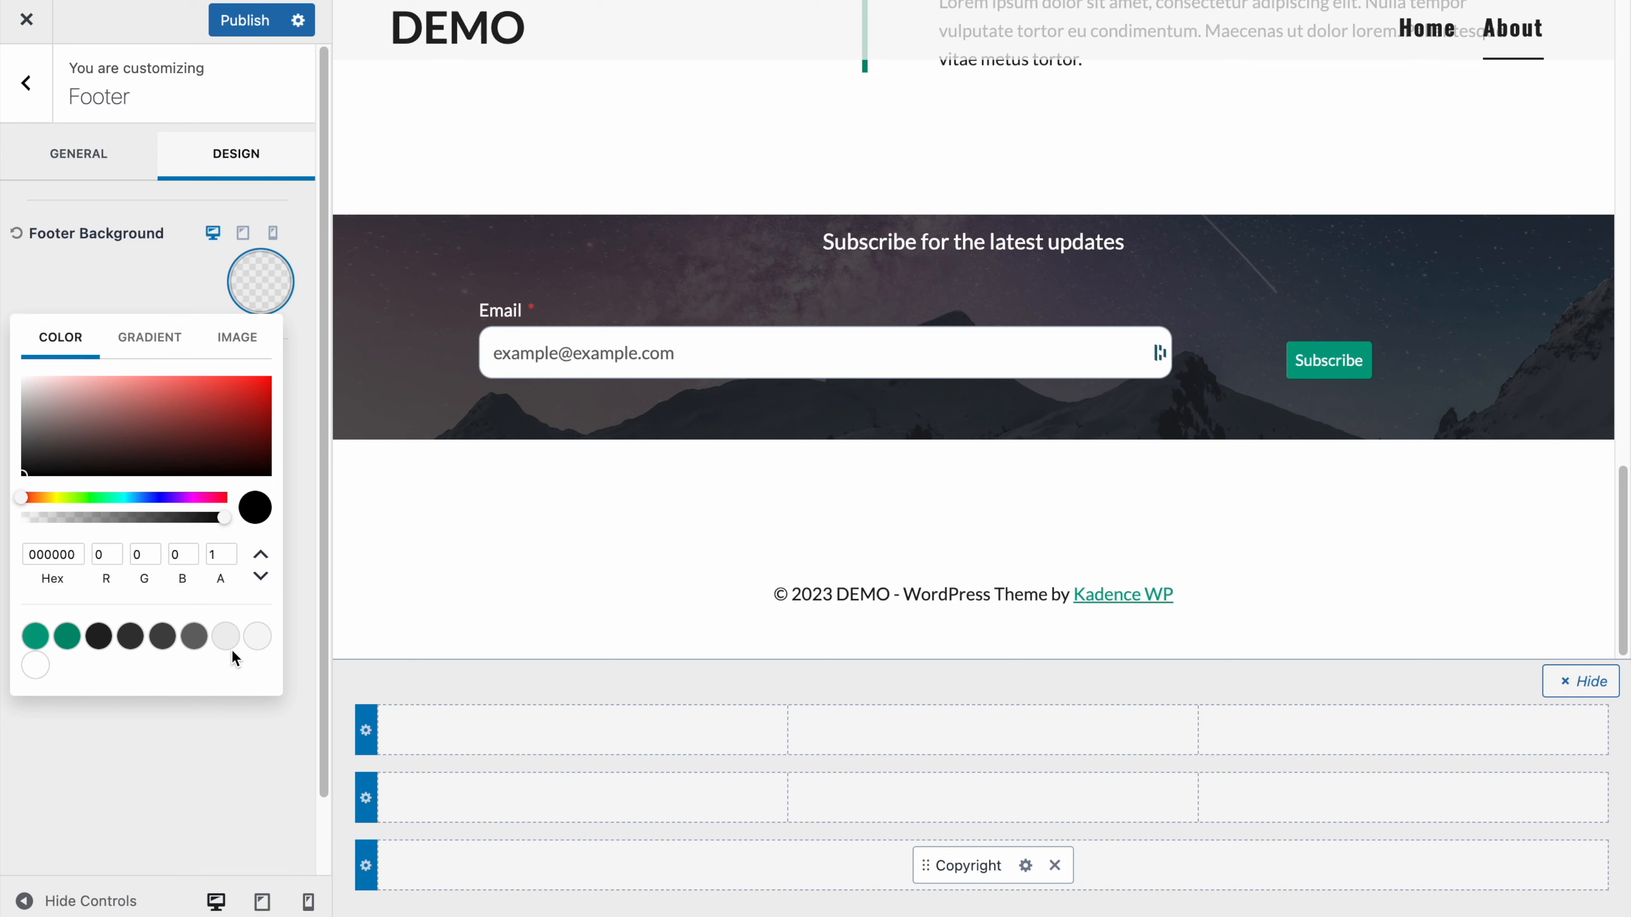
pyautogui.click(230, 648)
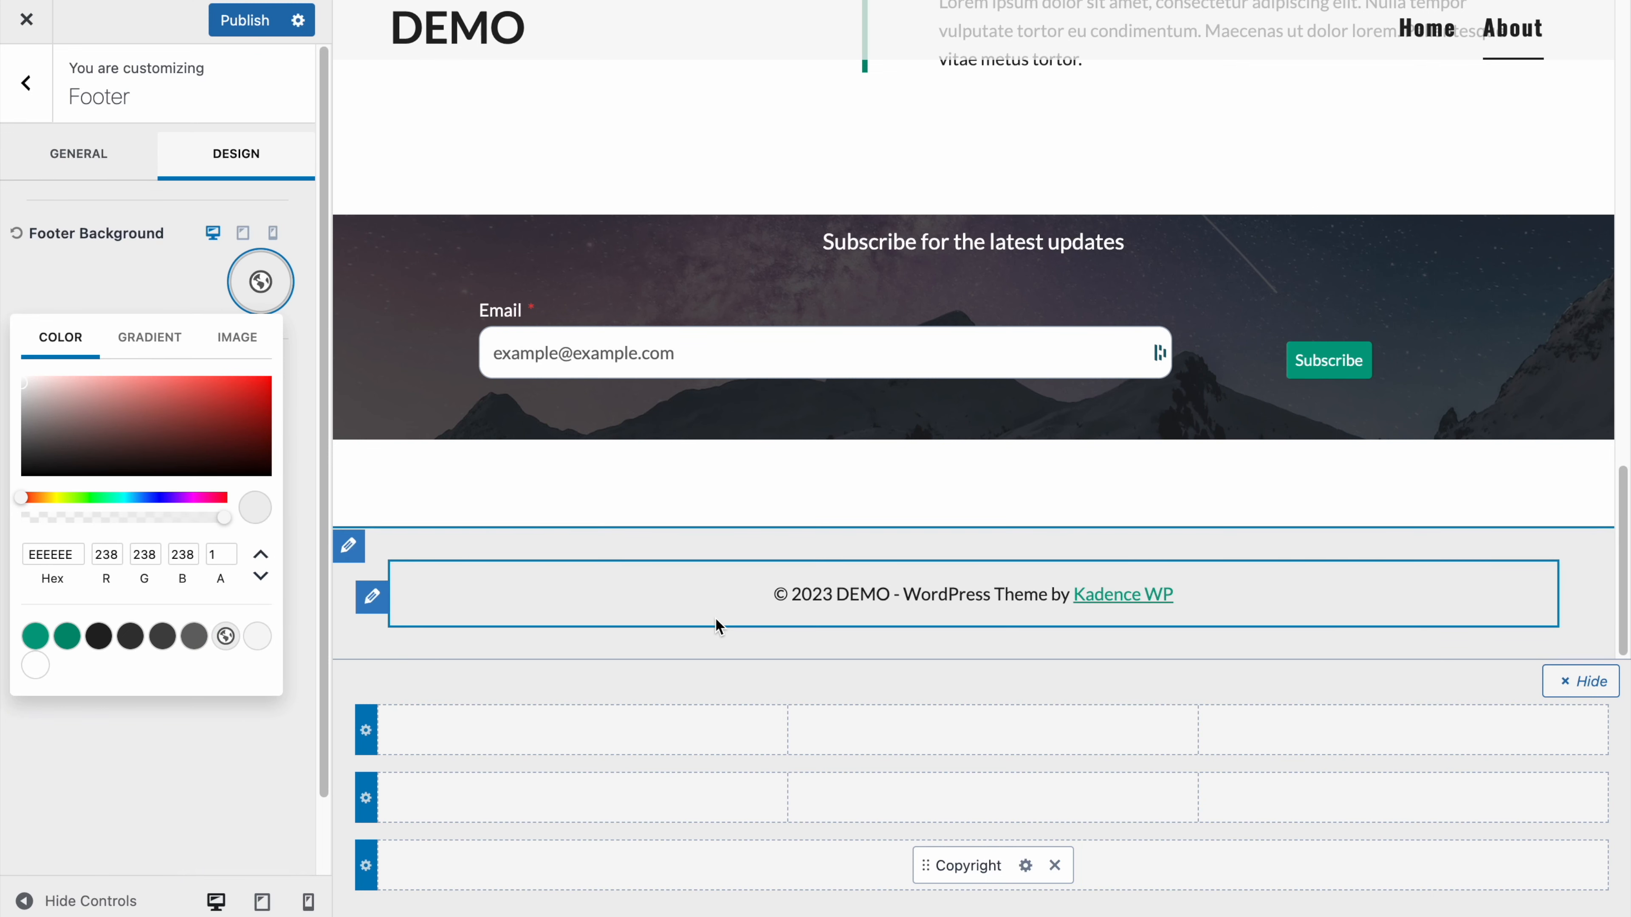
pyautogui.click(257, 635)
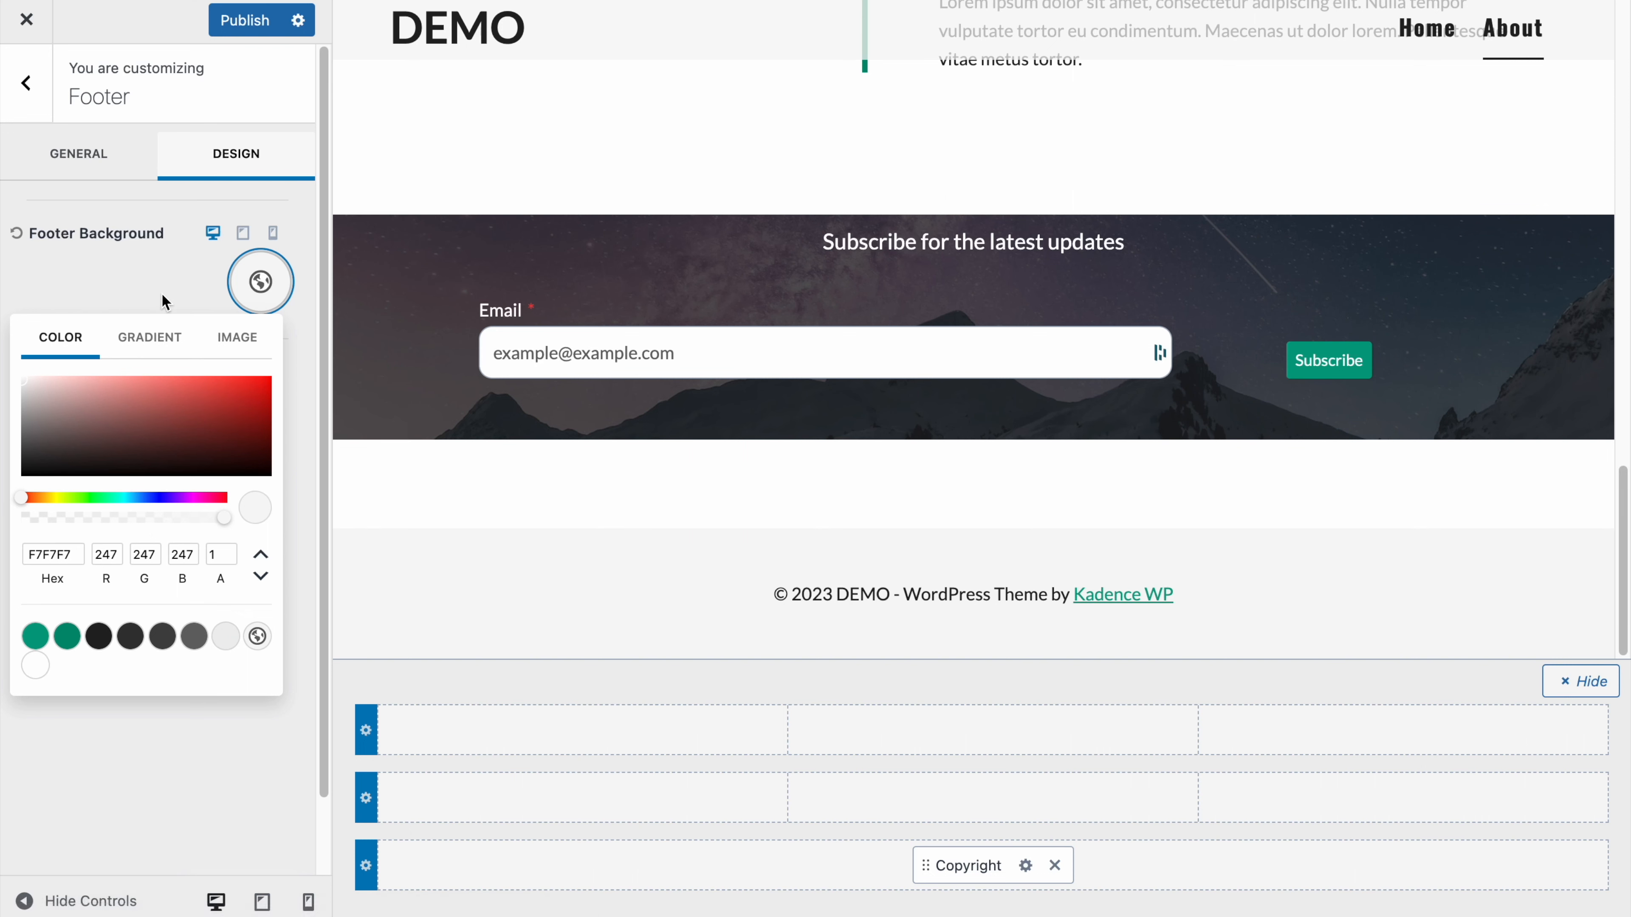
# Step: Remove the {theme-credit} placeholder from the footer's copyright text
pyautogui.click(1025, 865)
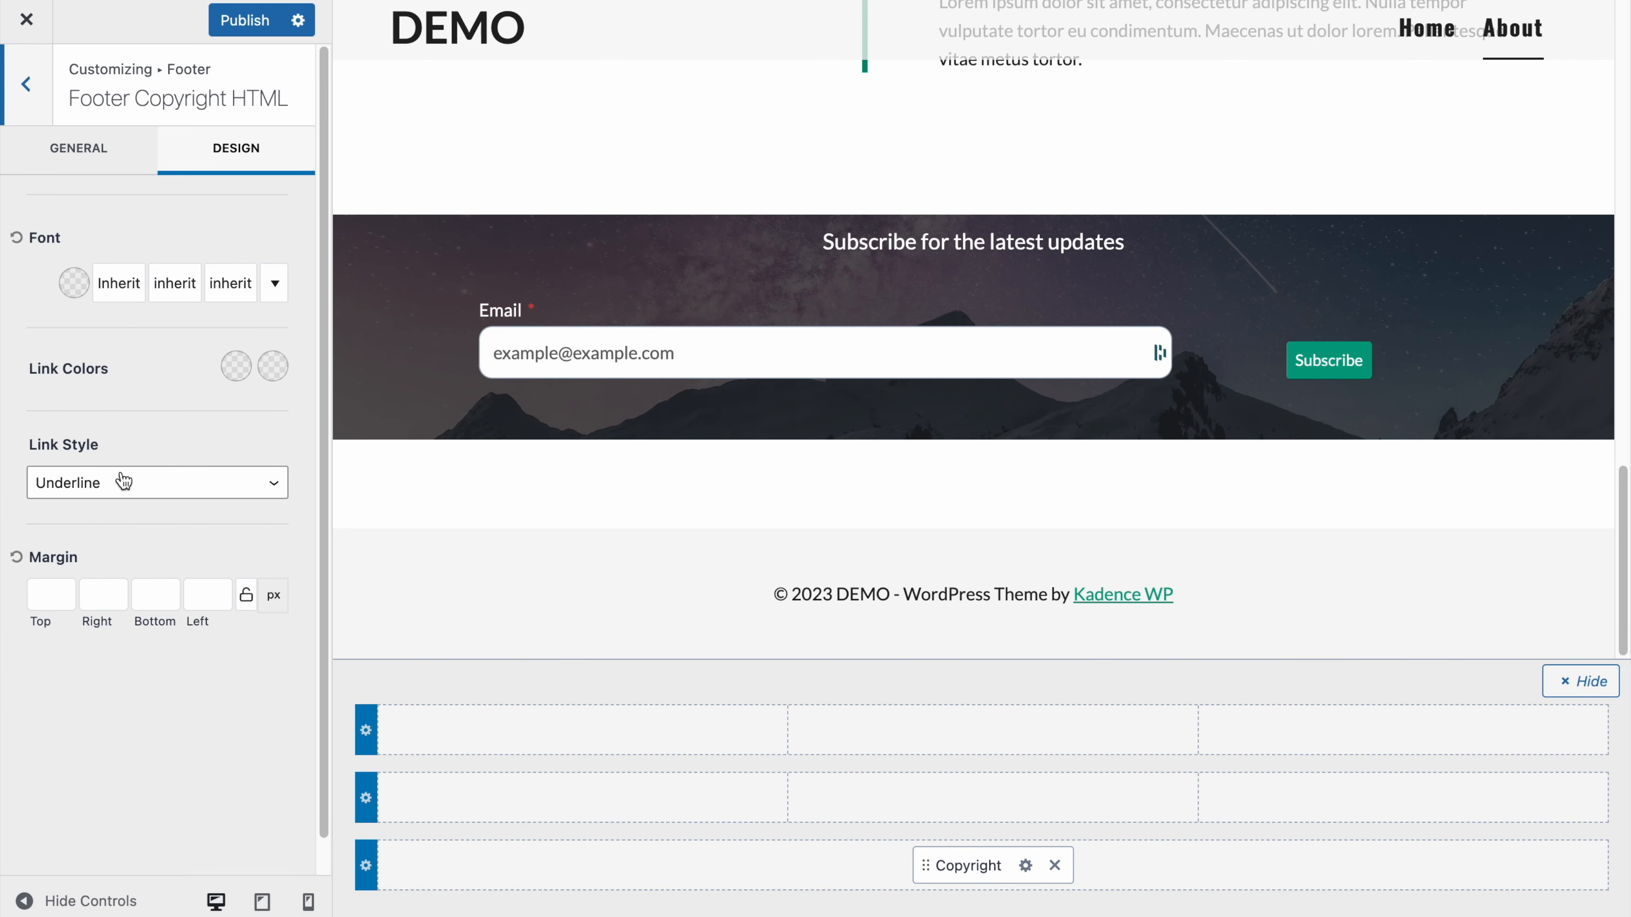
pyautogui.click(94, 164)
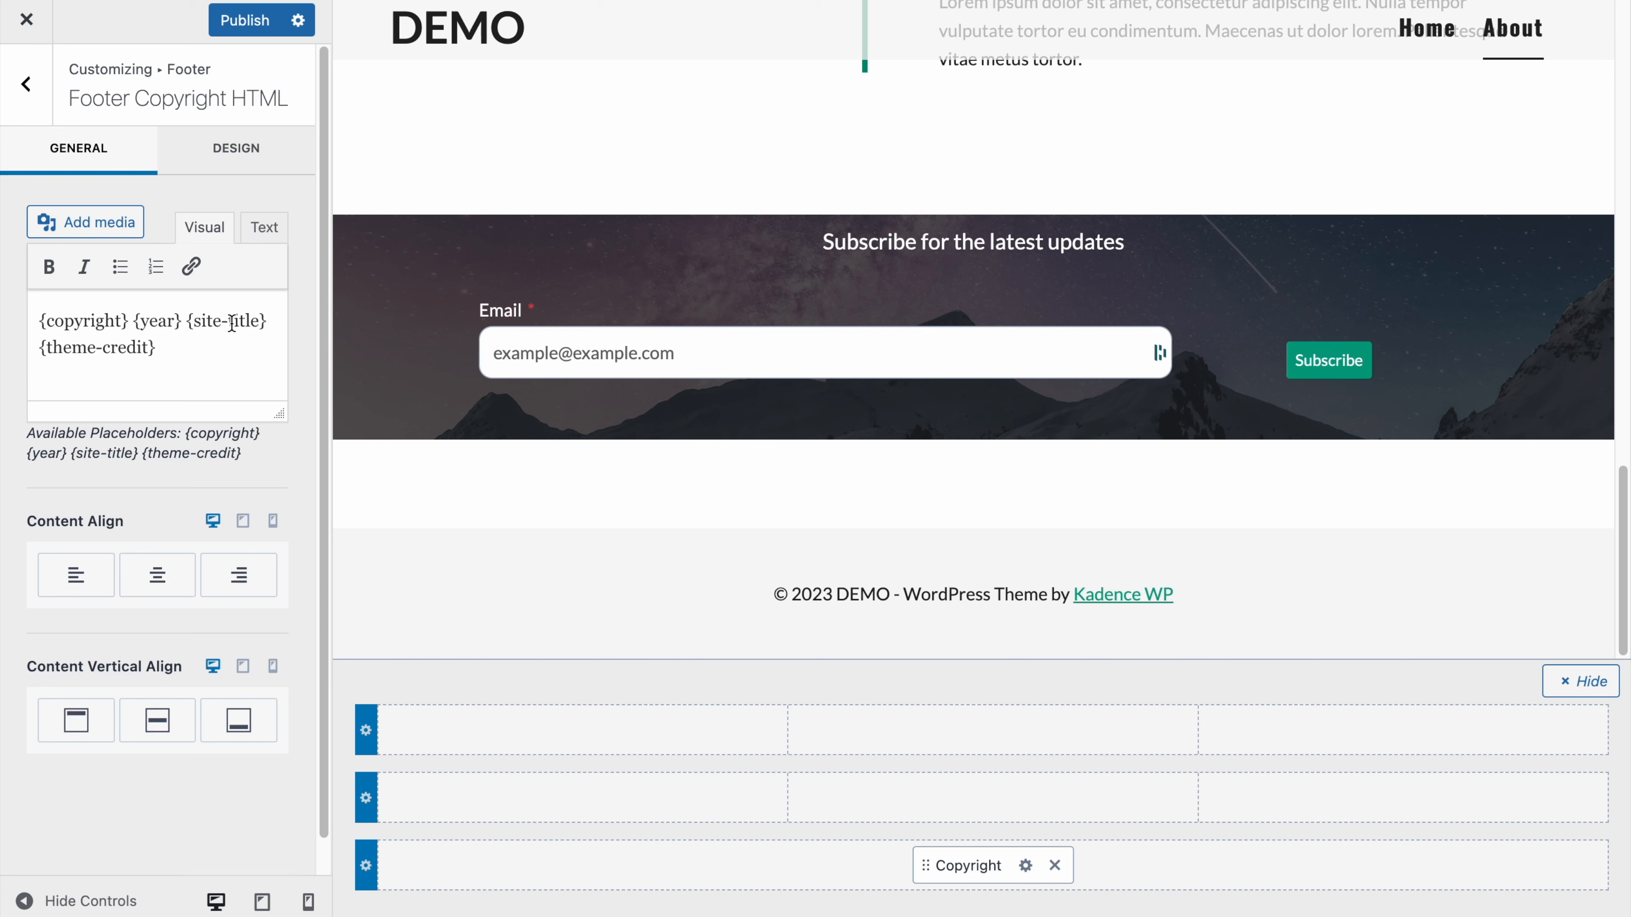
pyautogui.moveTo(193, 351); pyautogui.dragTo(37, 350)
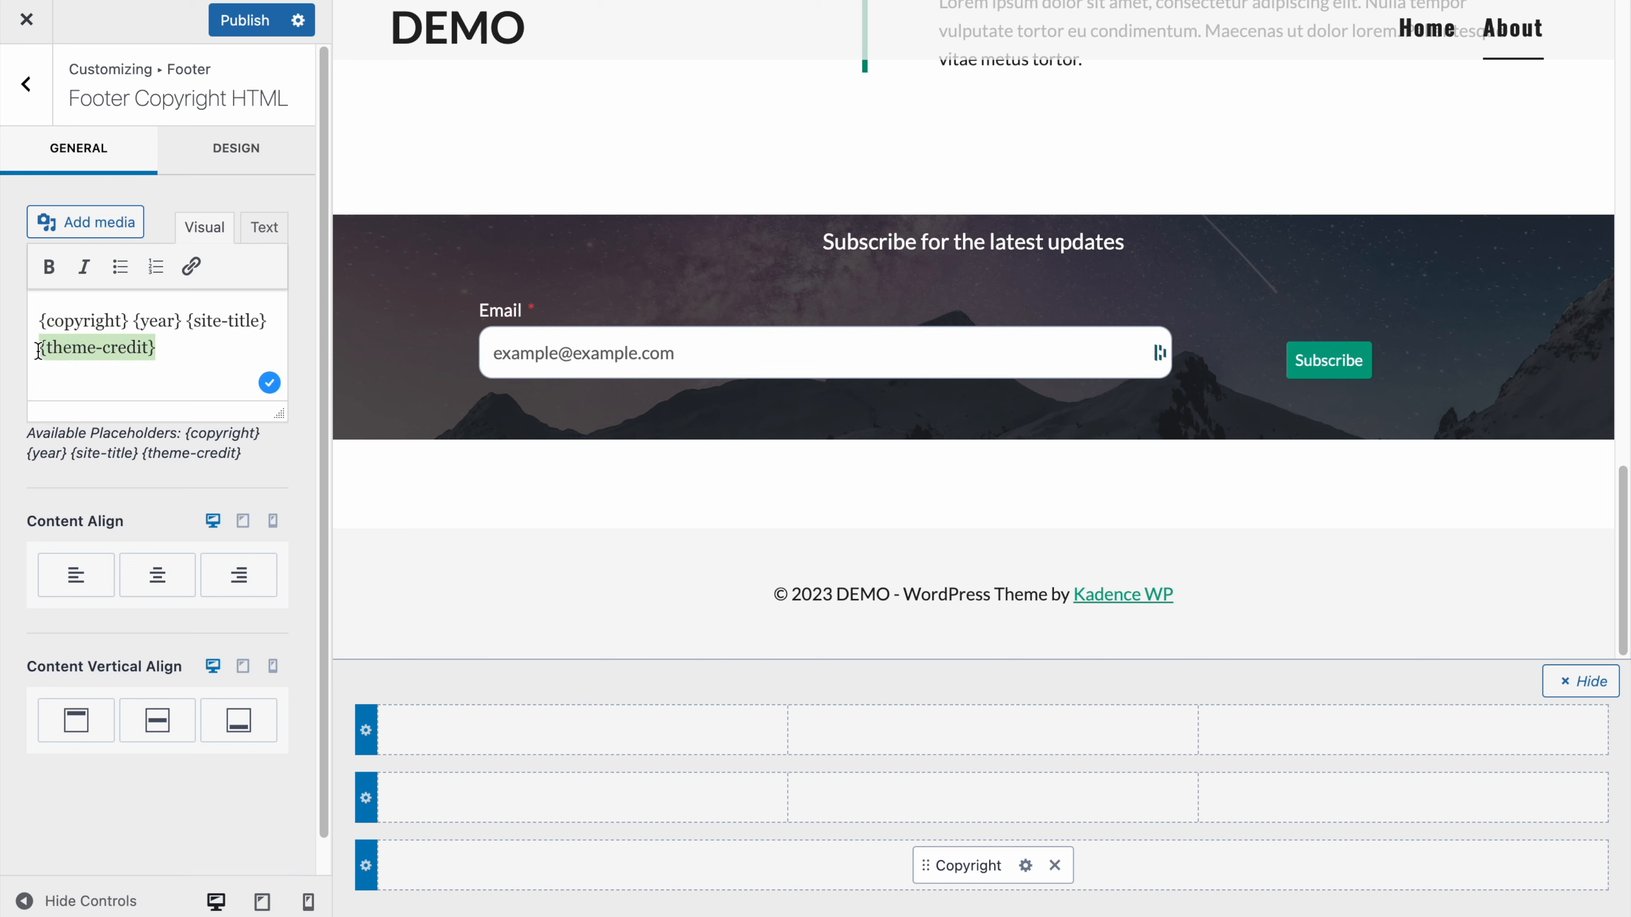
pyautogui.press('BackSpace')
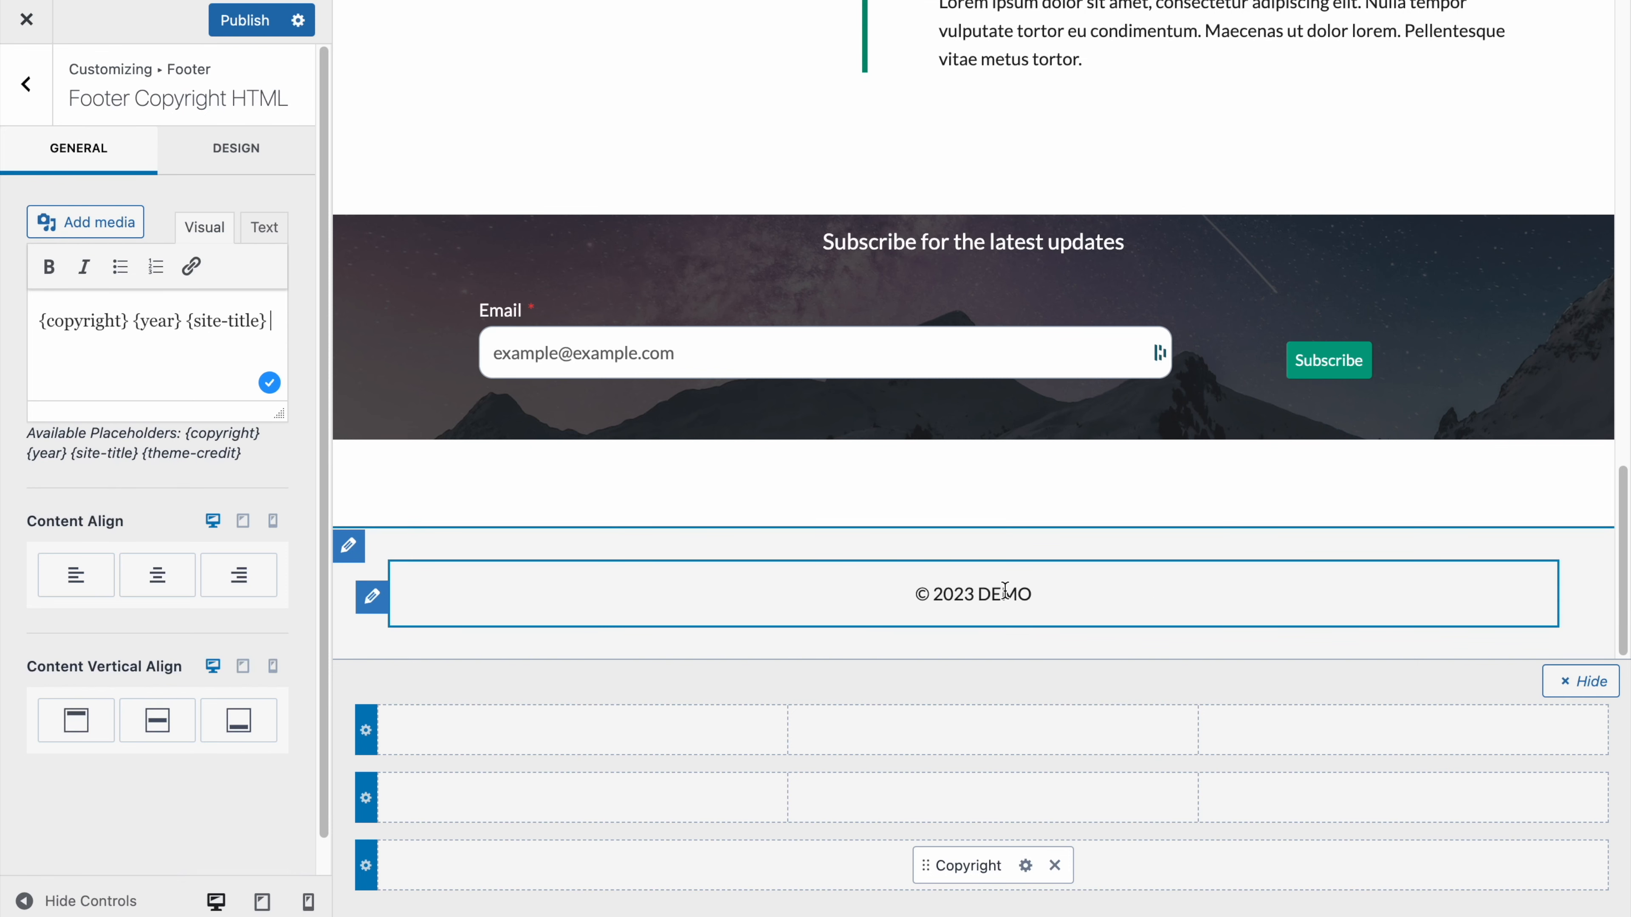
# Step: Centre the footer copyright content horizontally and vertically, and publish the changes
pyautogui.click(172, 591)
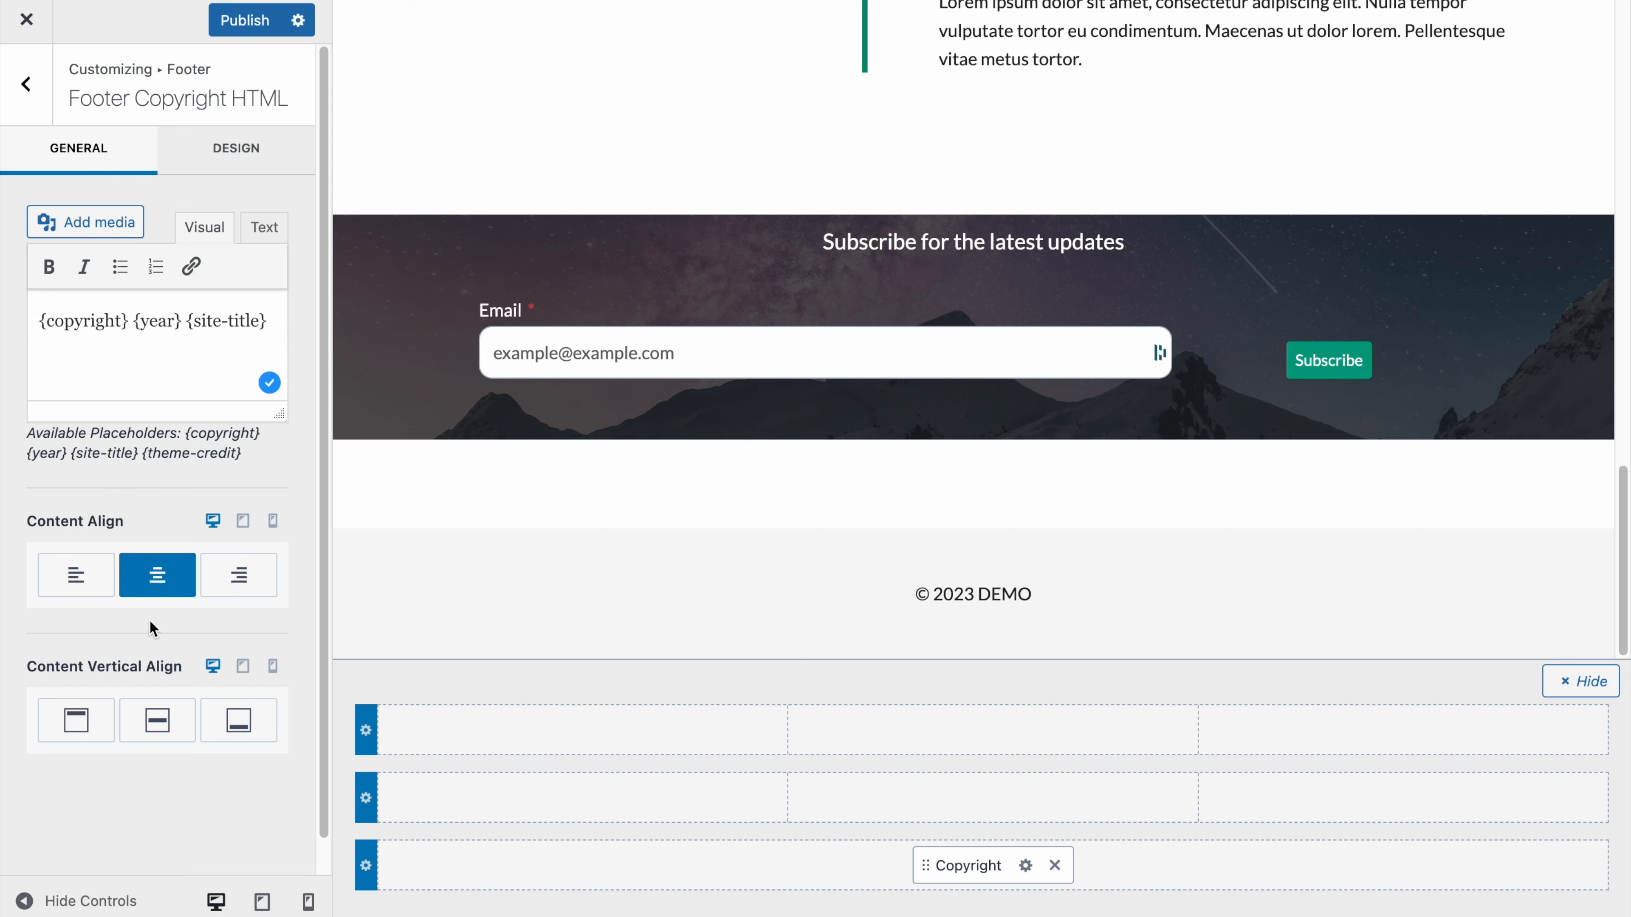
pyautogui.click(156, 723)
pyautogui.click(247, 19)
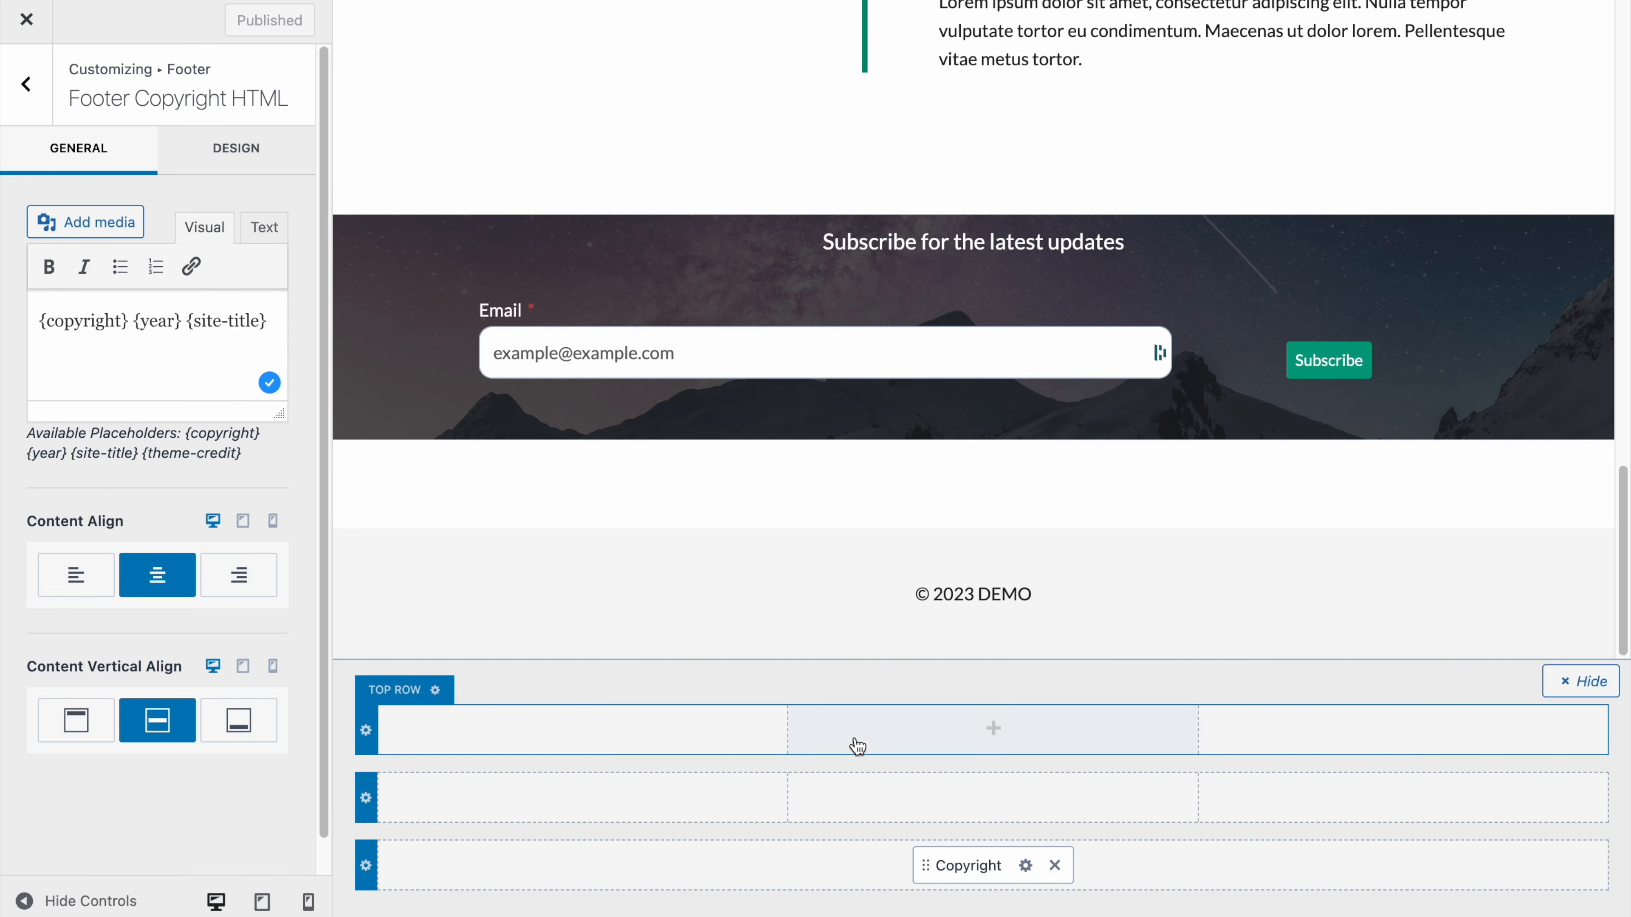
# Step: Examine the general and design settings of the footer's top row, including columns, layout, spacing and background
pyautogui.click(367, 732)
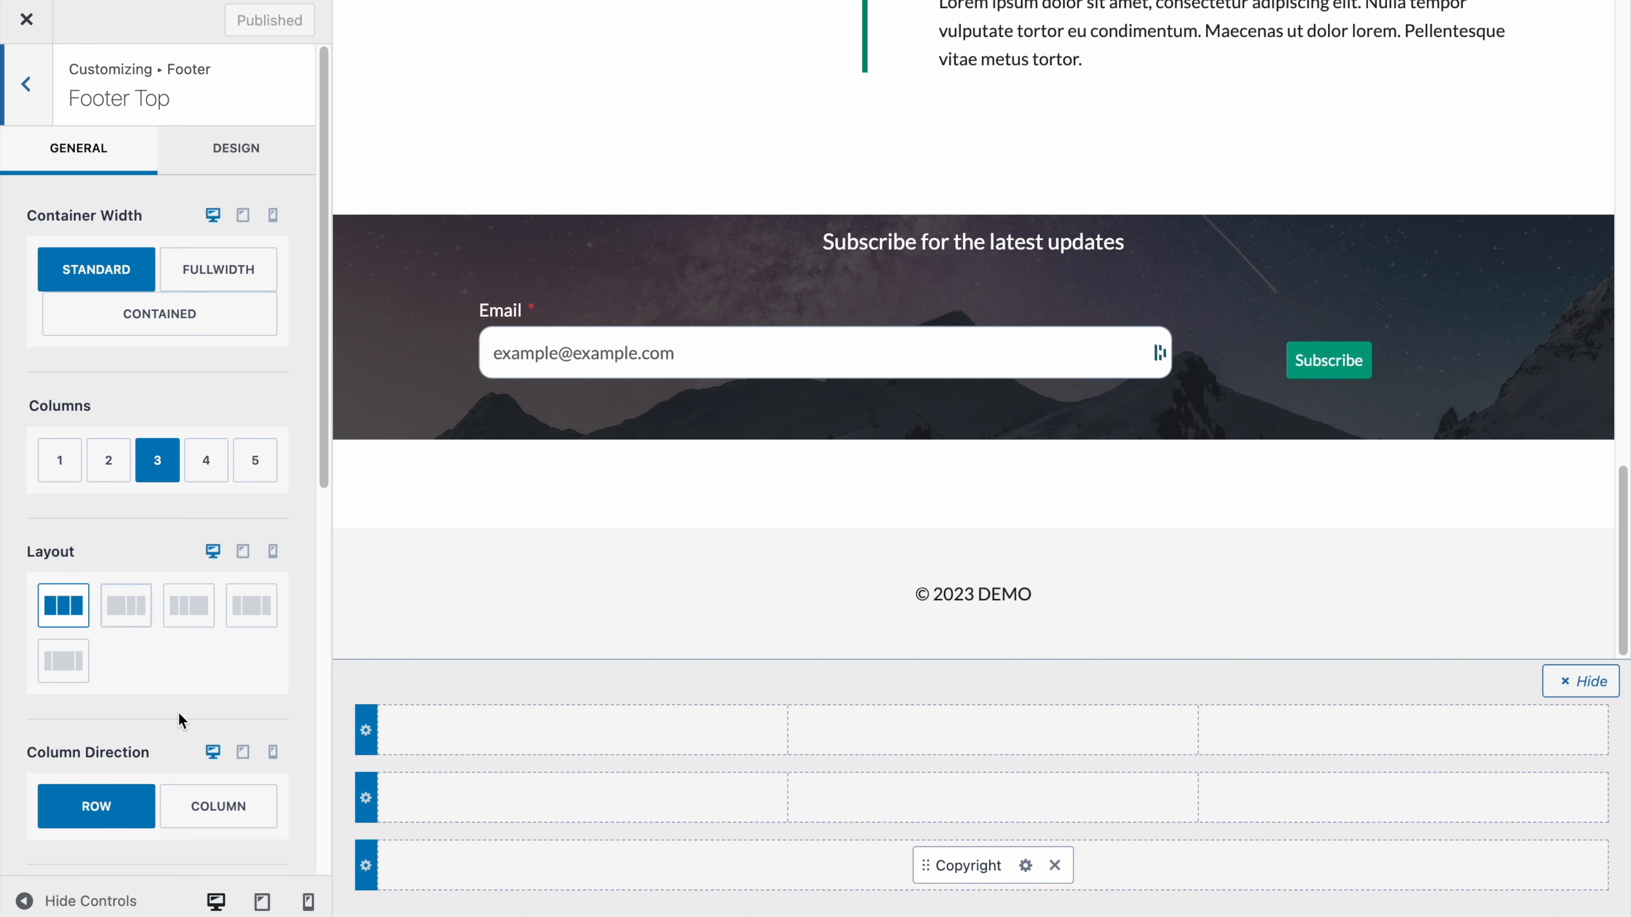
pyautogui.scroll(-2, 179, 720)
pyautogui.scroll(-3, 193, 733)
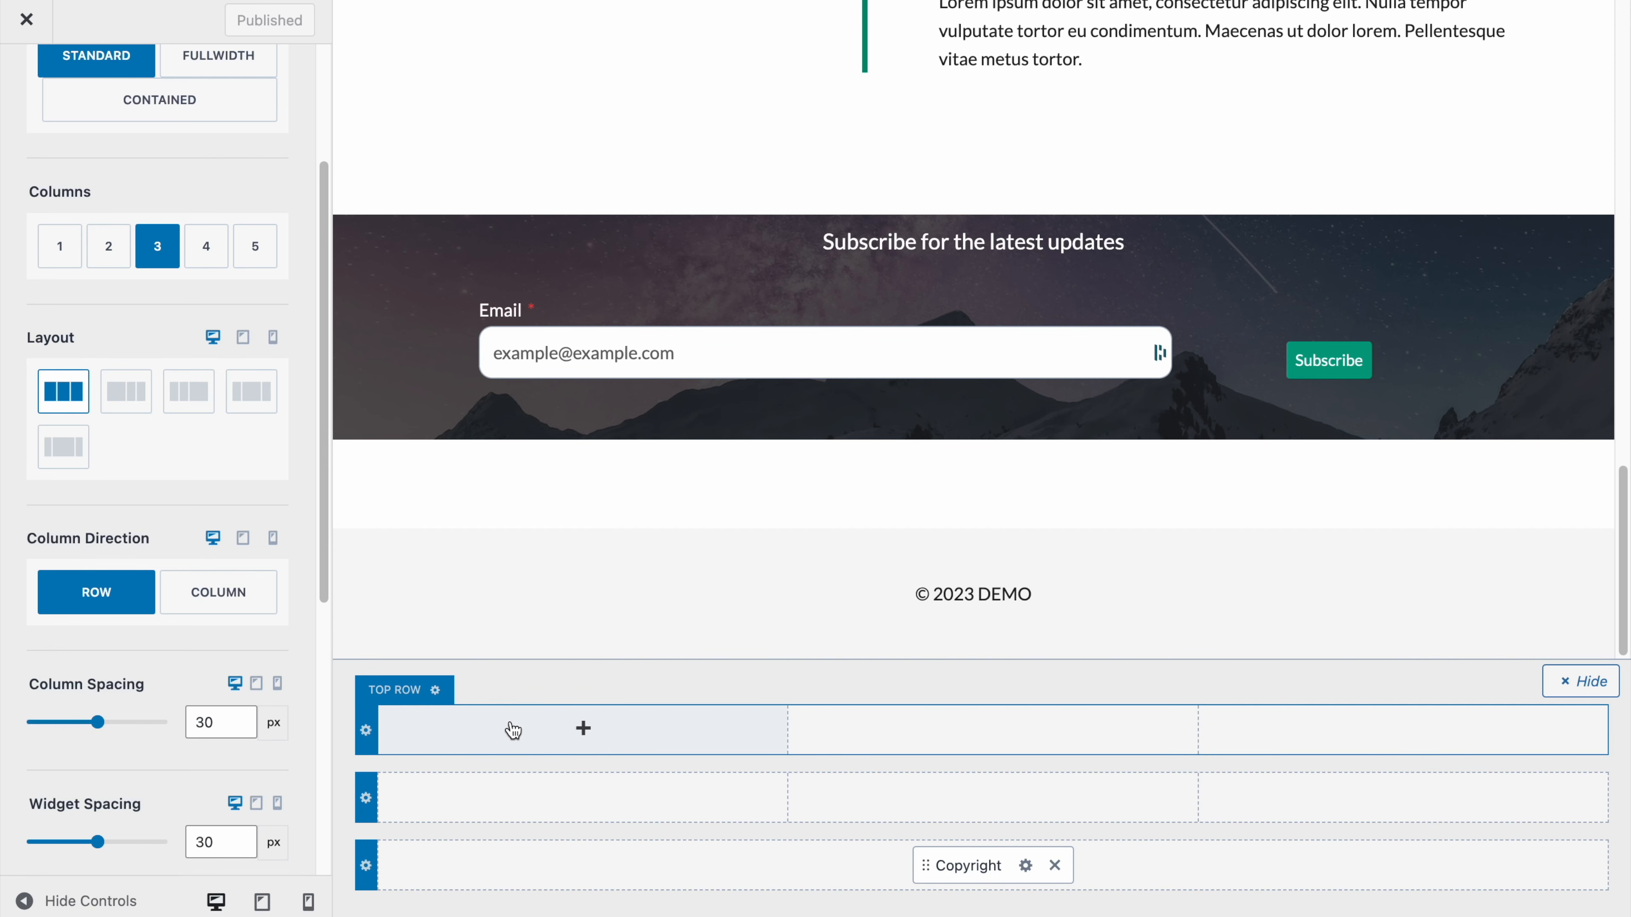
pyautogui.scroll(-3, 235, 691)
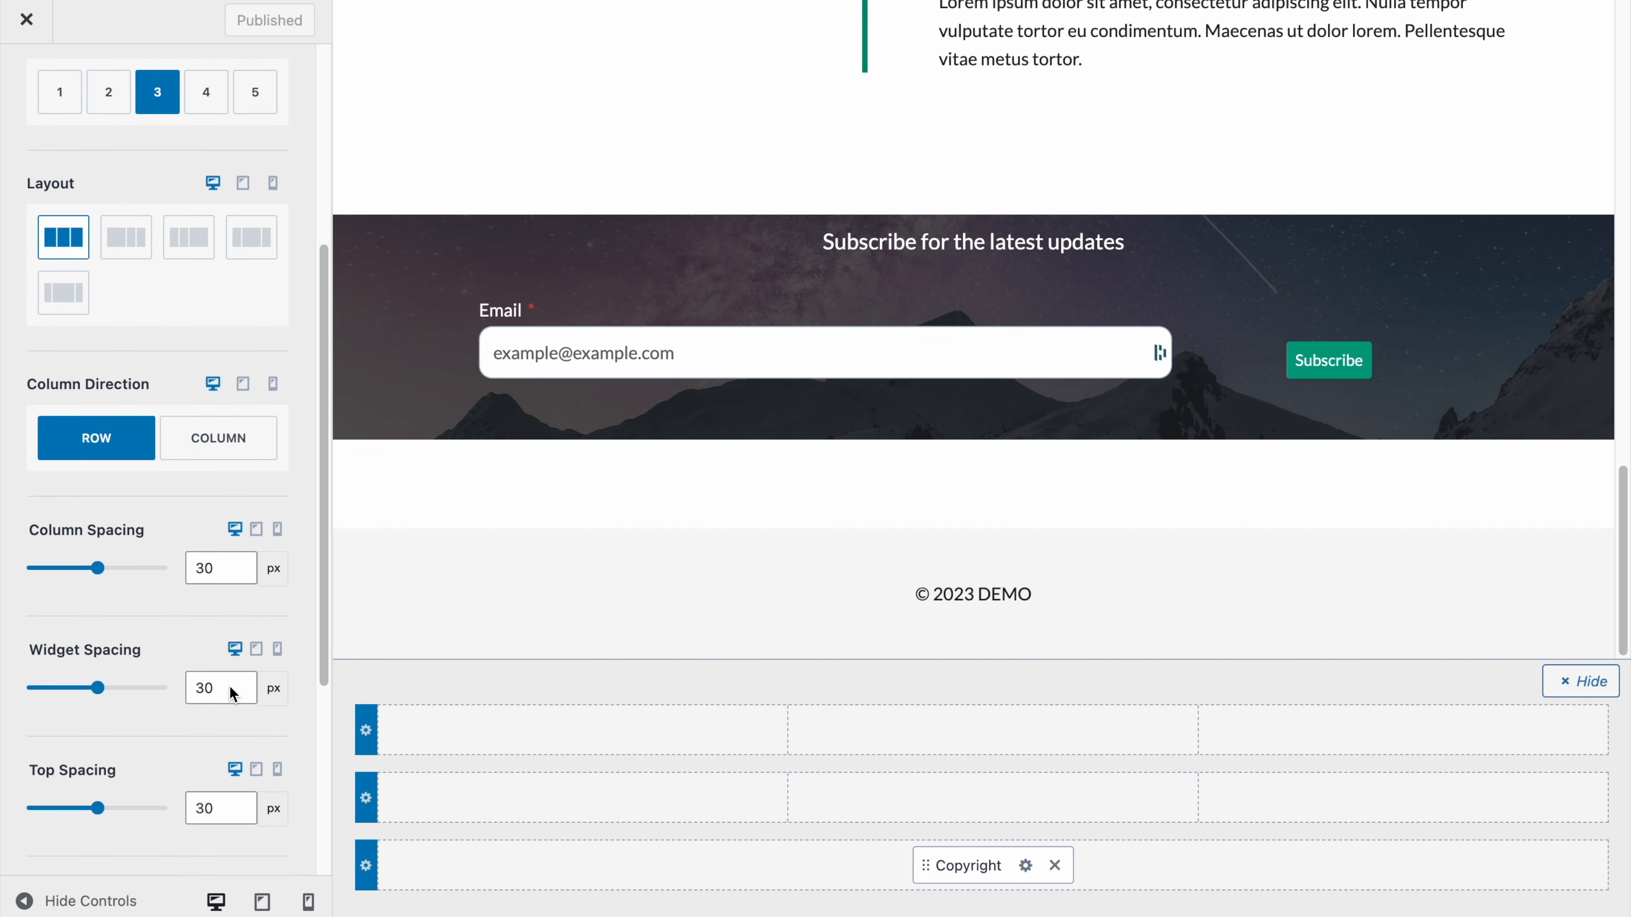
pyautogui.scroll(-5, 234, 690)
pyautogui.scroll(10, 229, 686)
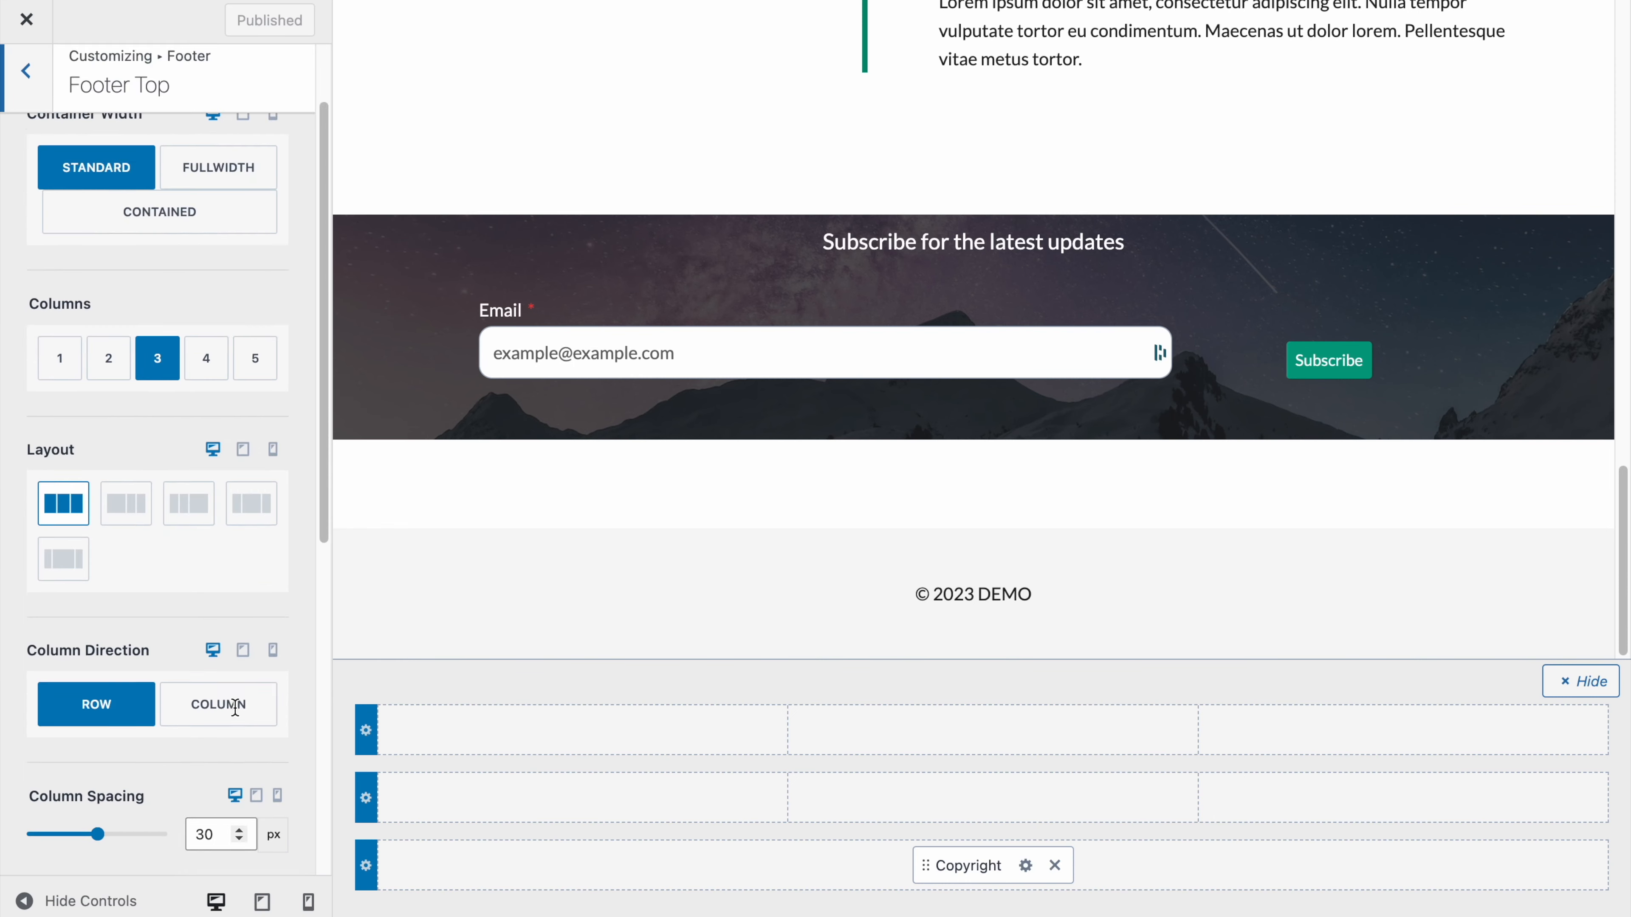
pyautogui.click(228, 168)
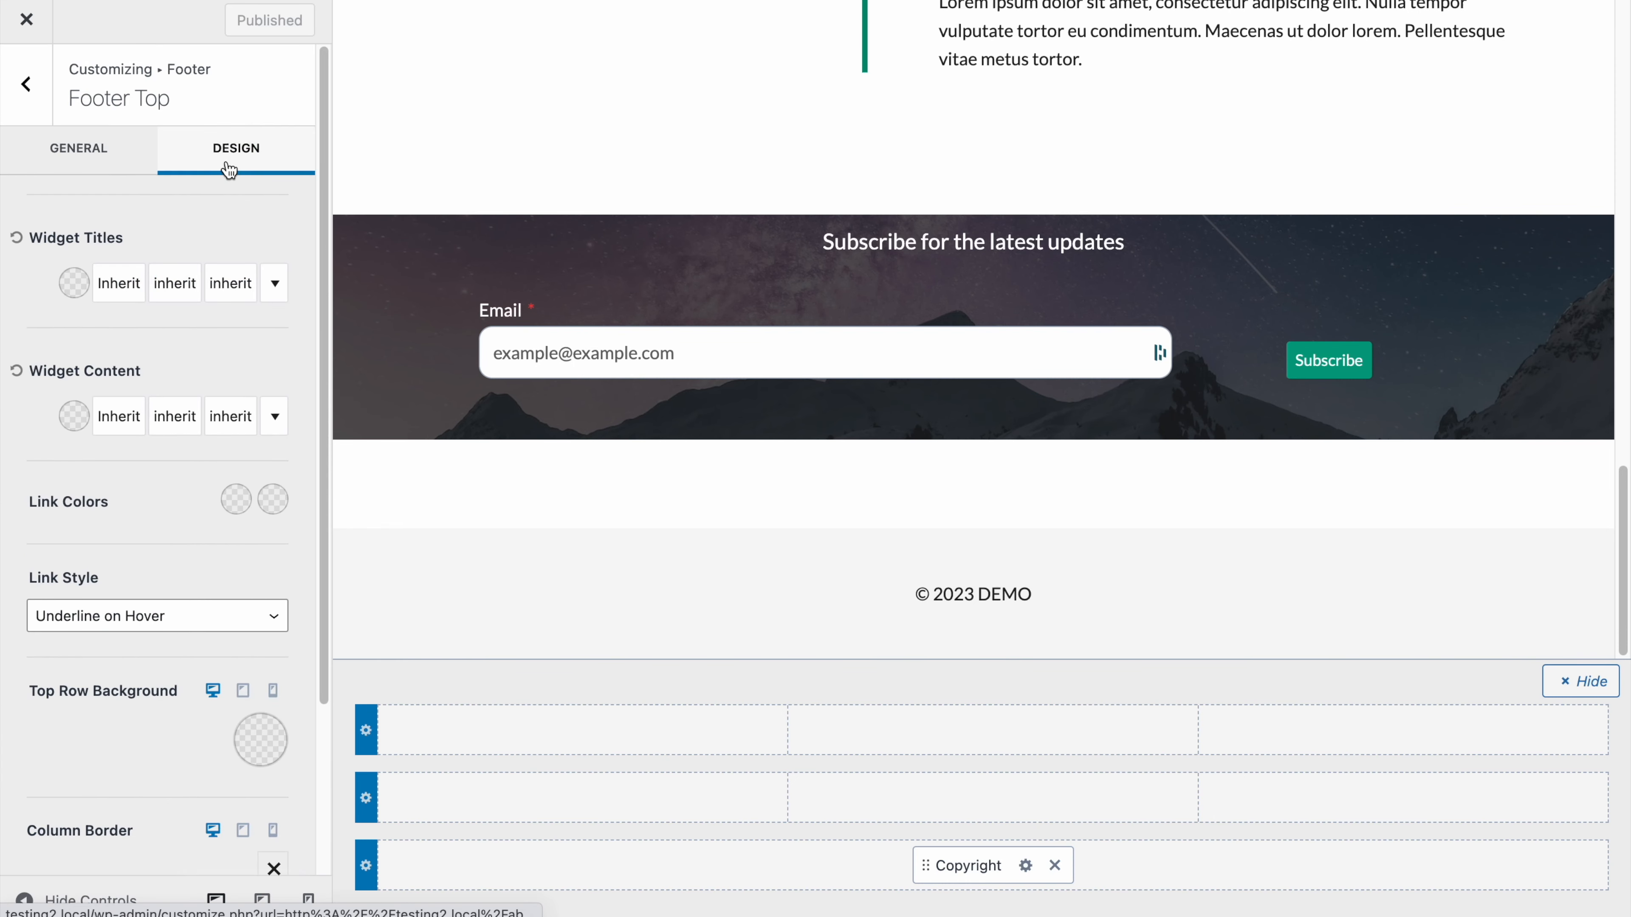
pyautogui.click(96, 149)
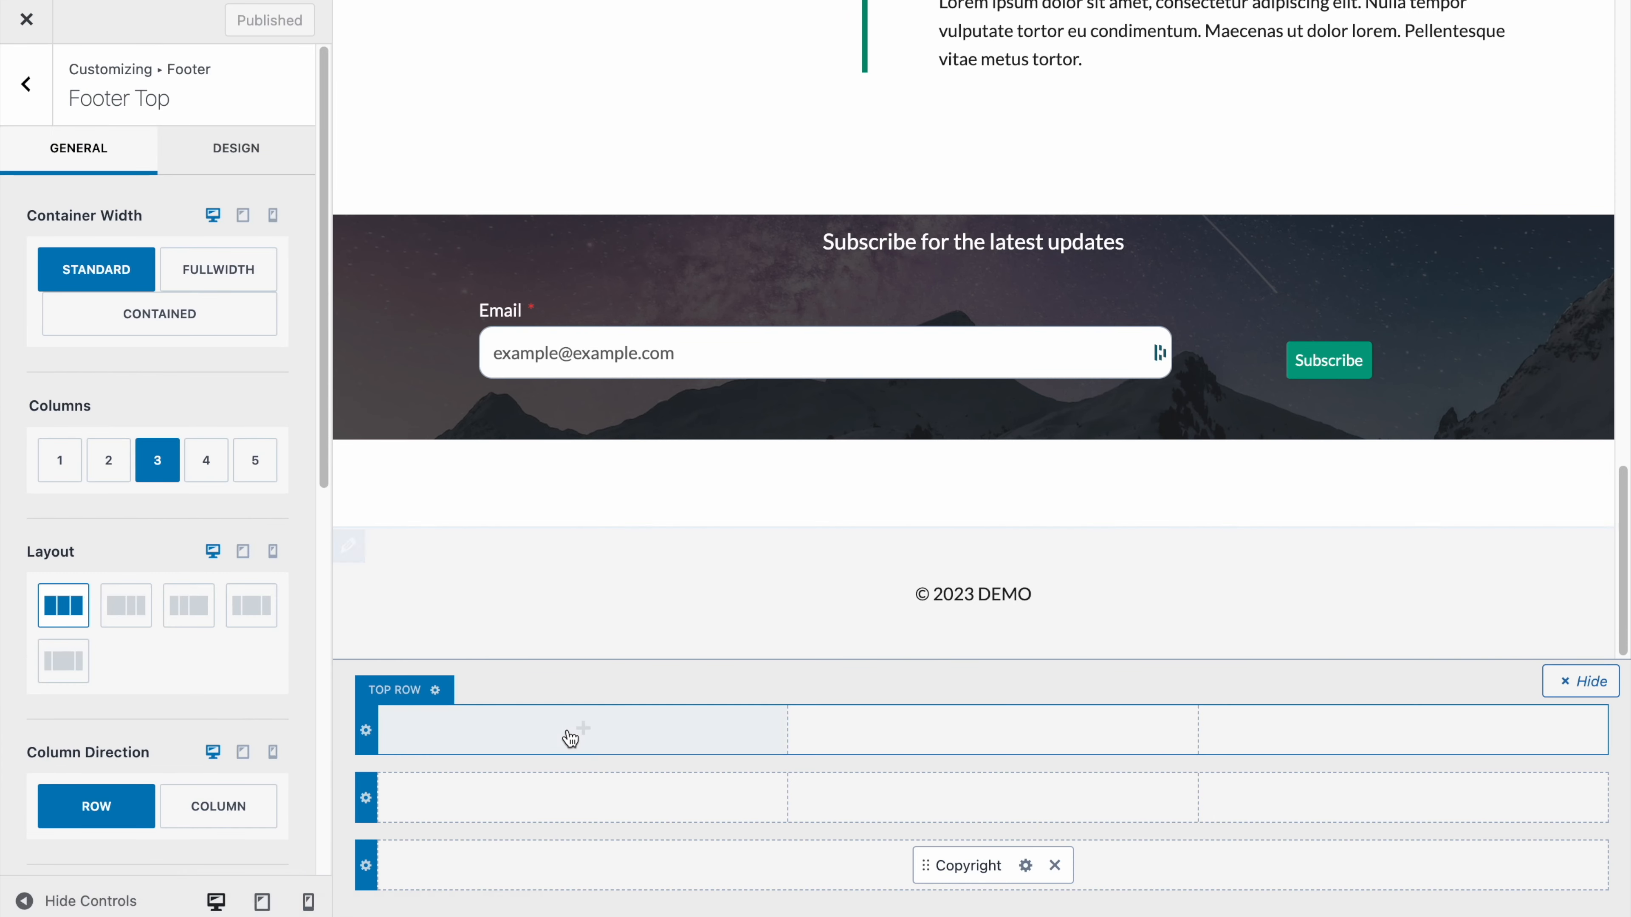
# Step: Add the Footer Navigation element to the first column of the footer's top row and open its menu location selection
pyautogui.click(582, 731)
pyautogui.click(467, 578)
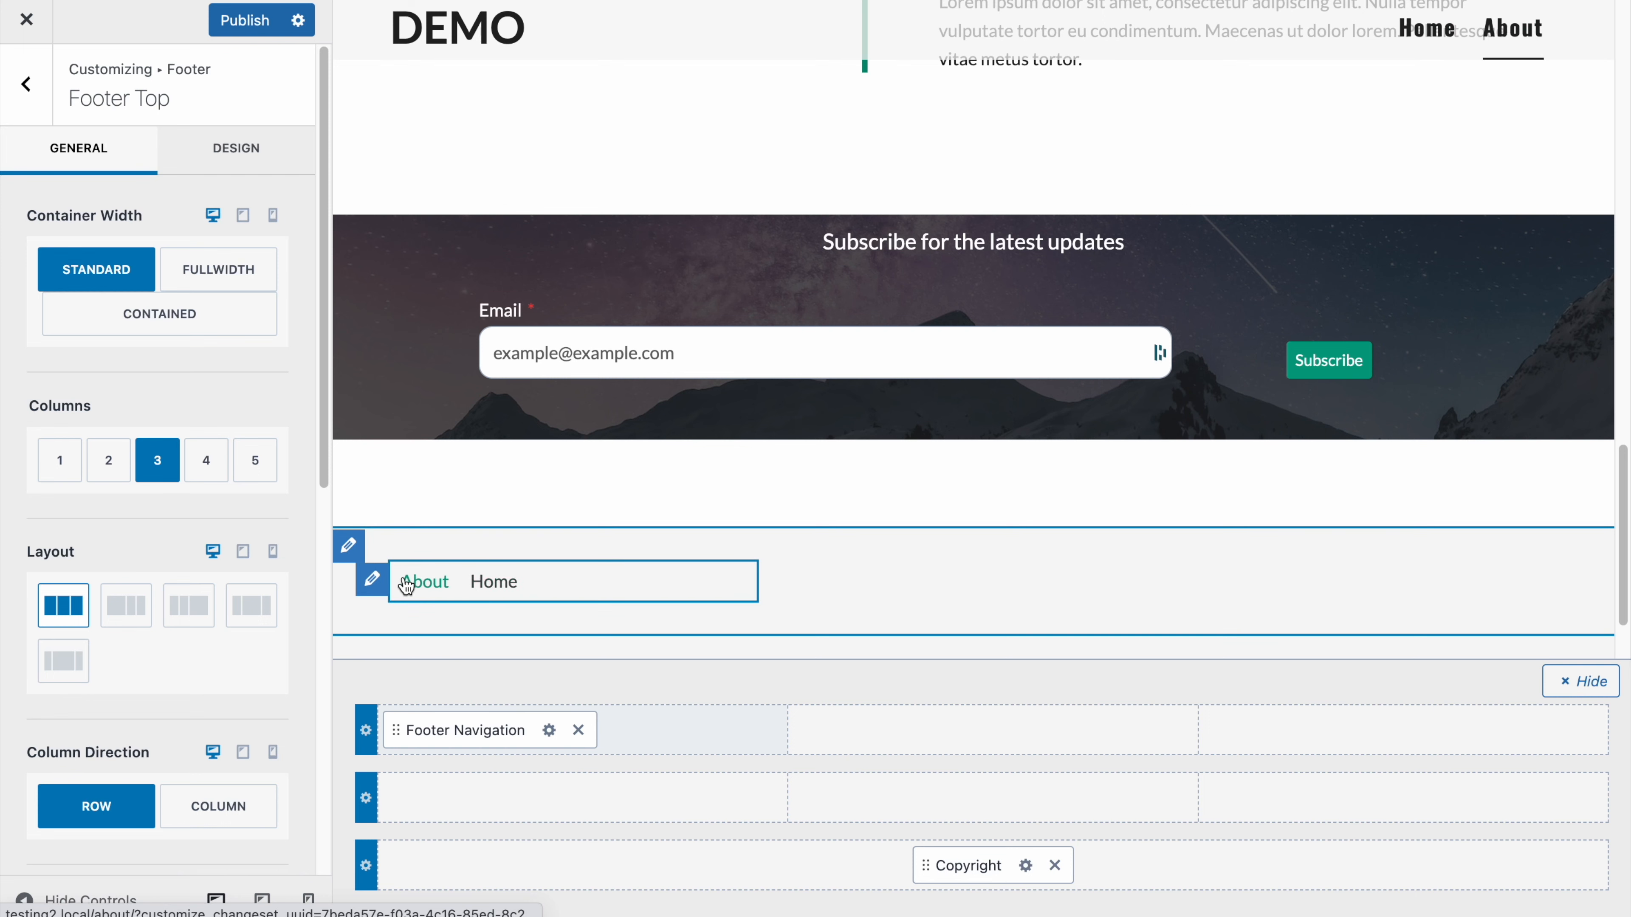
pyautogui.click(548, 732)
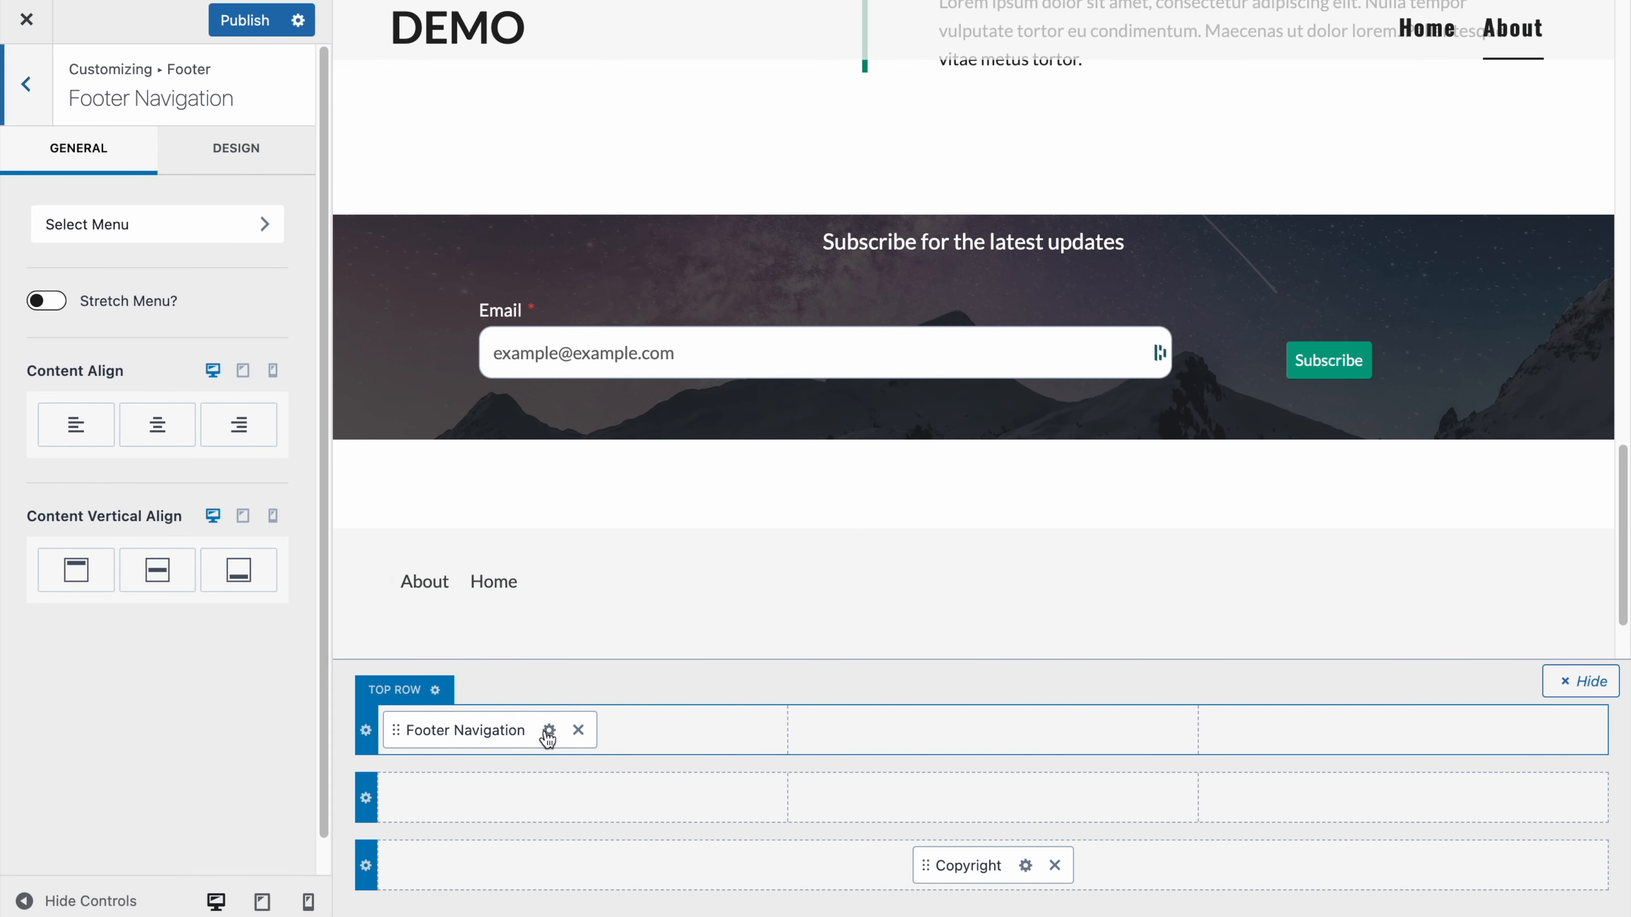
pyautogui.click(127, 233)
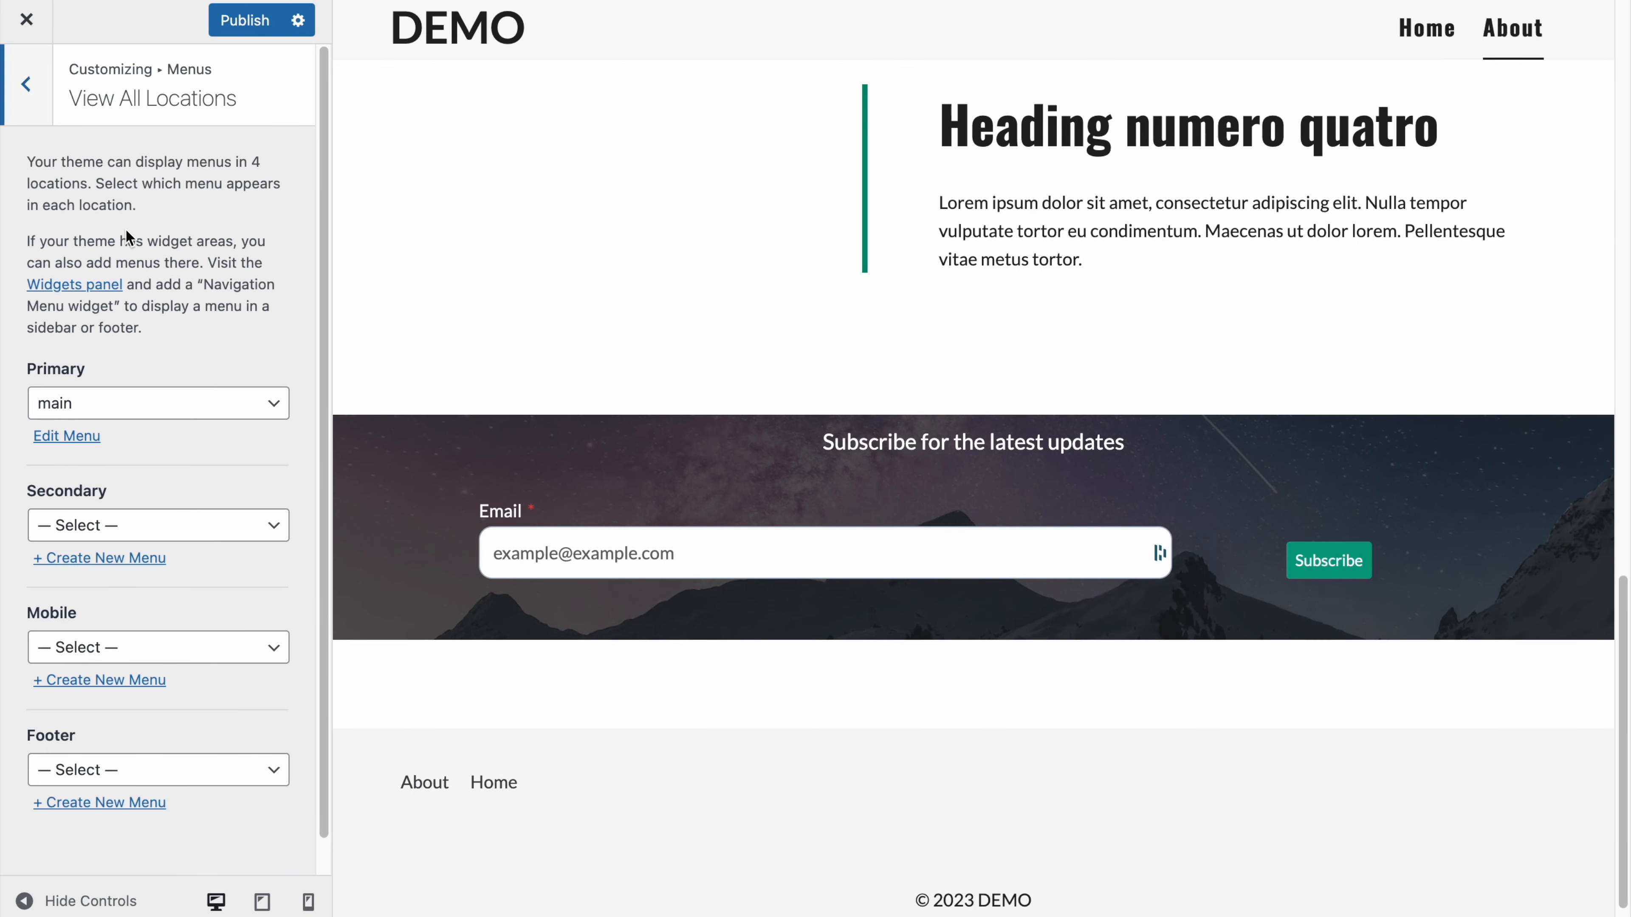
# Step: Assign the main menu to the Footer menu location
pyautogui.scroll(-1, 113, 573)
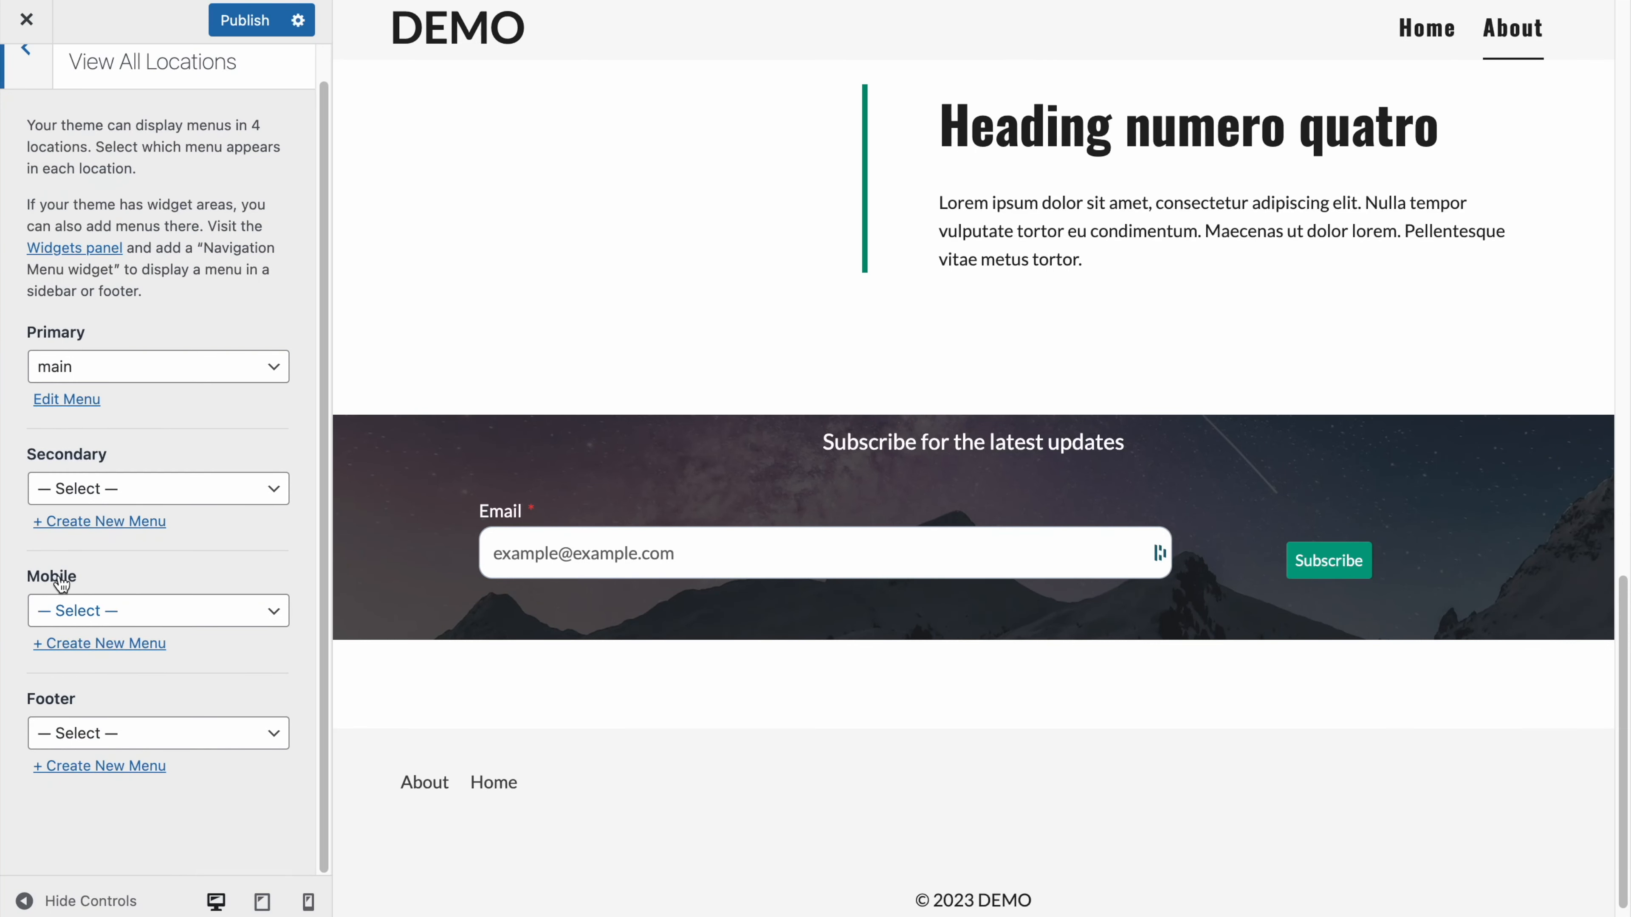
pyautogui.click(75, 721)
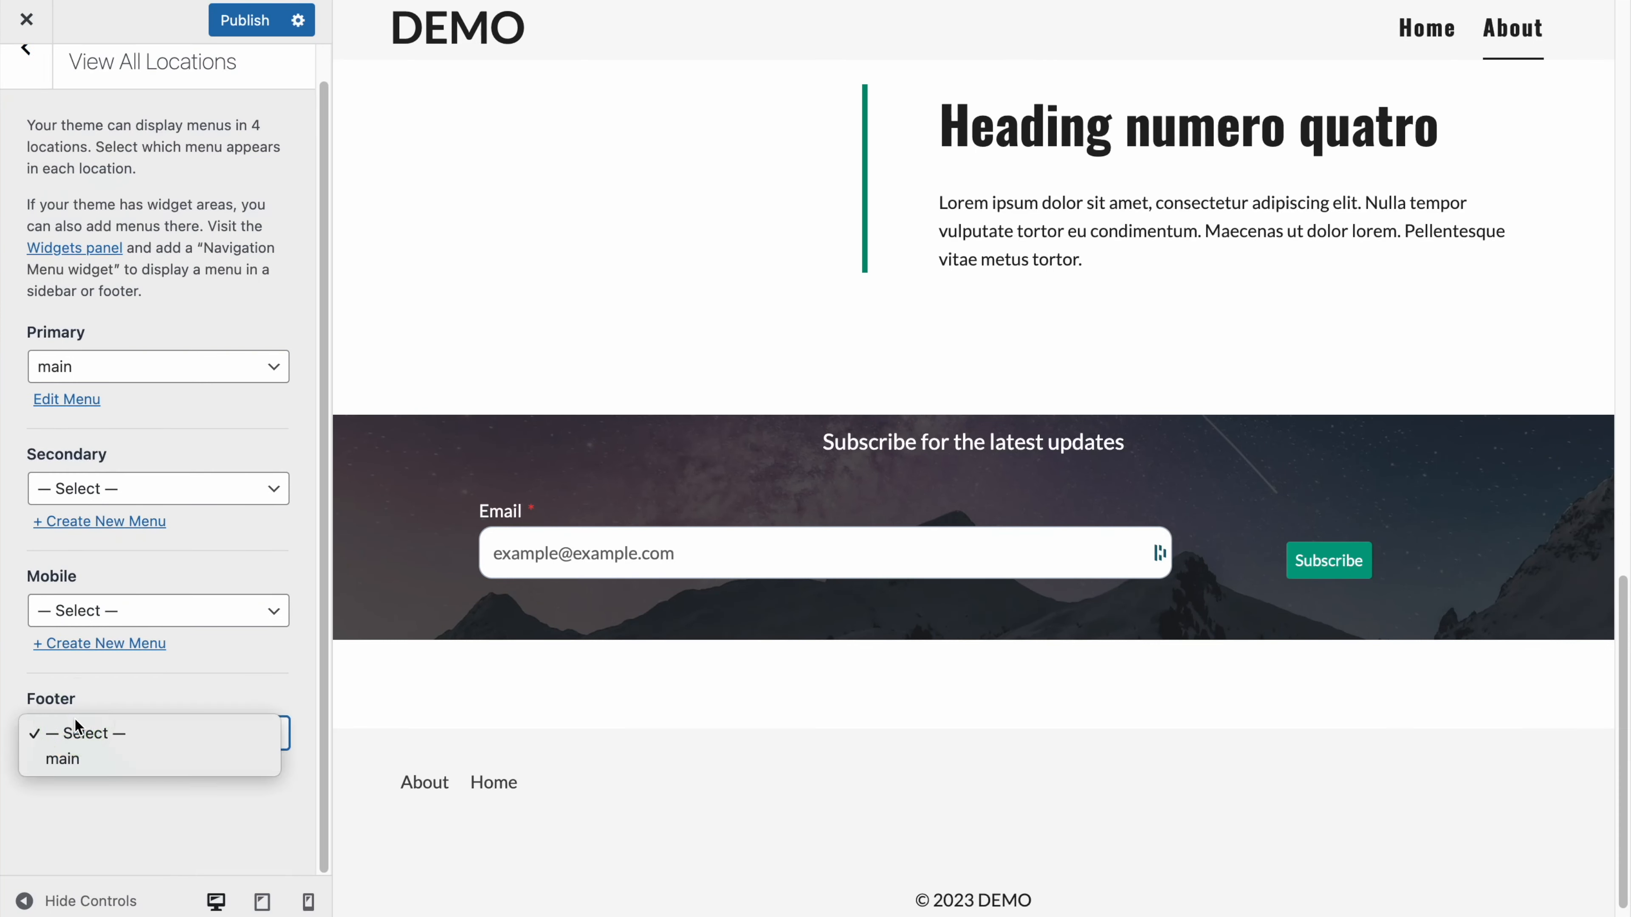
pyautogui.click(77, 757)
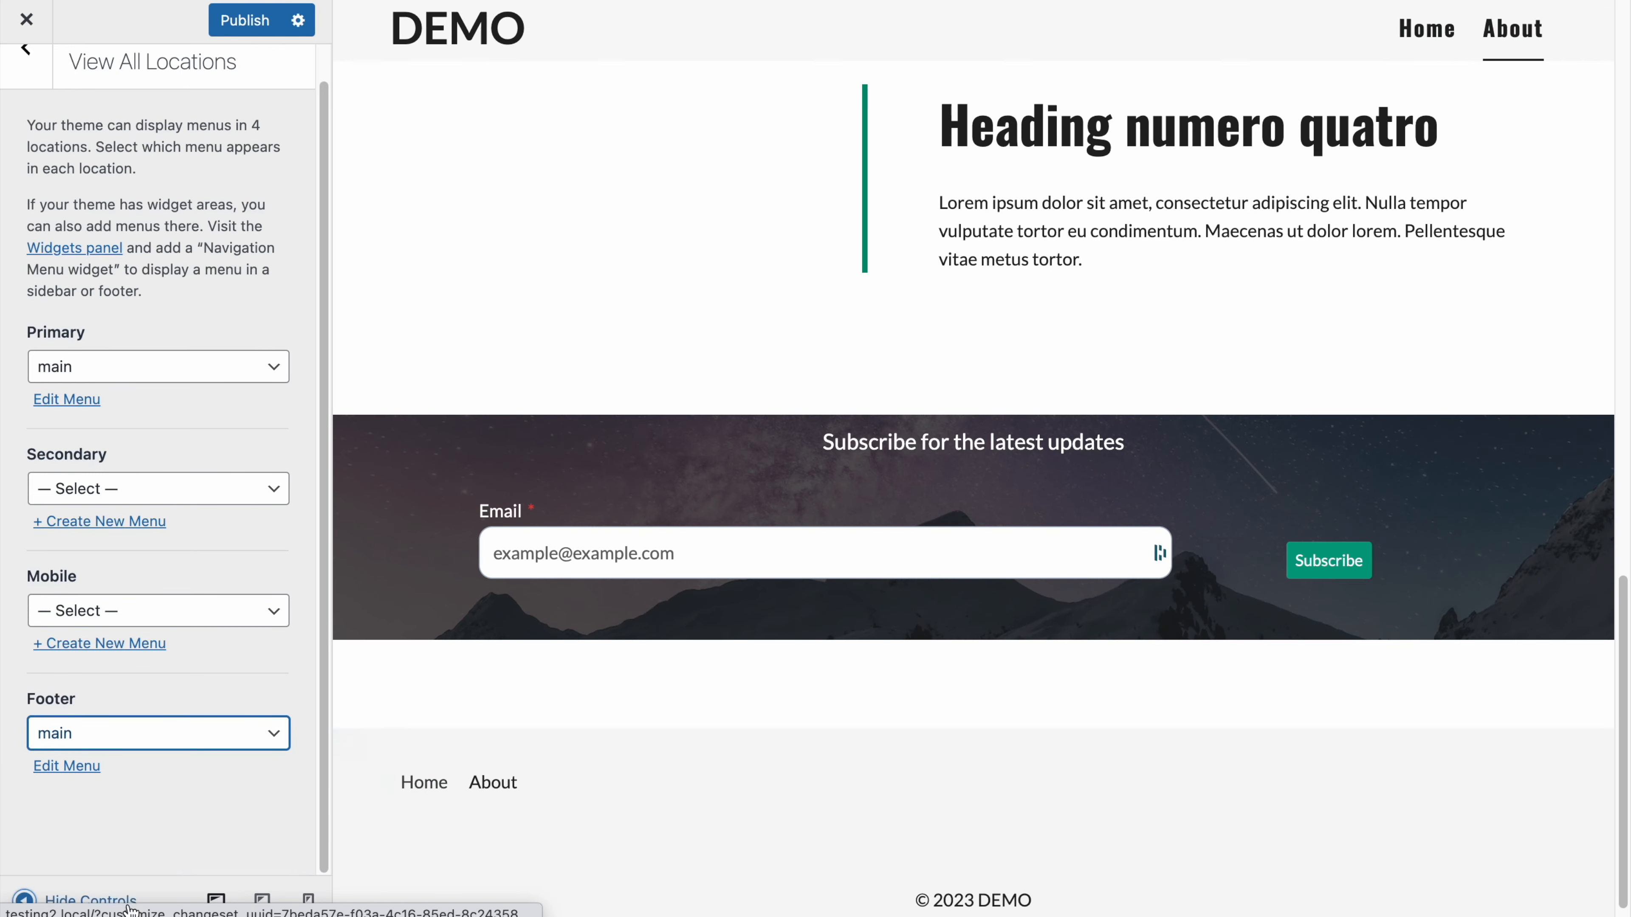
pyautogui.click(74, 746)
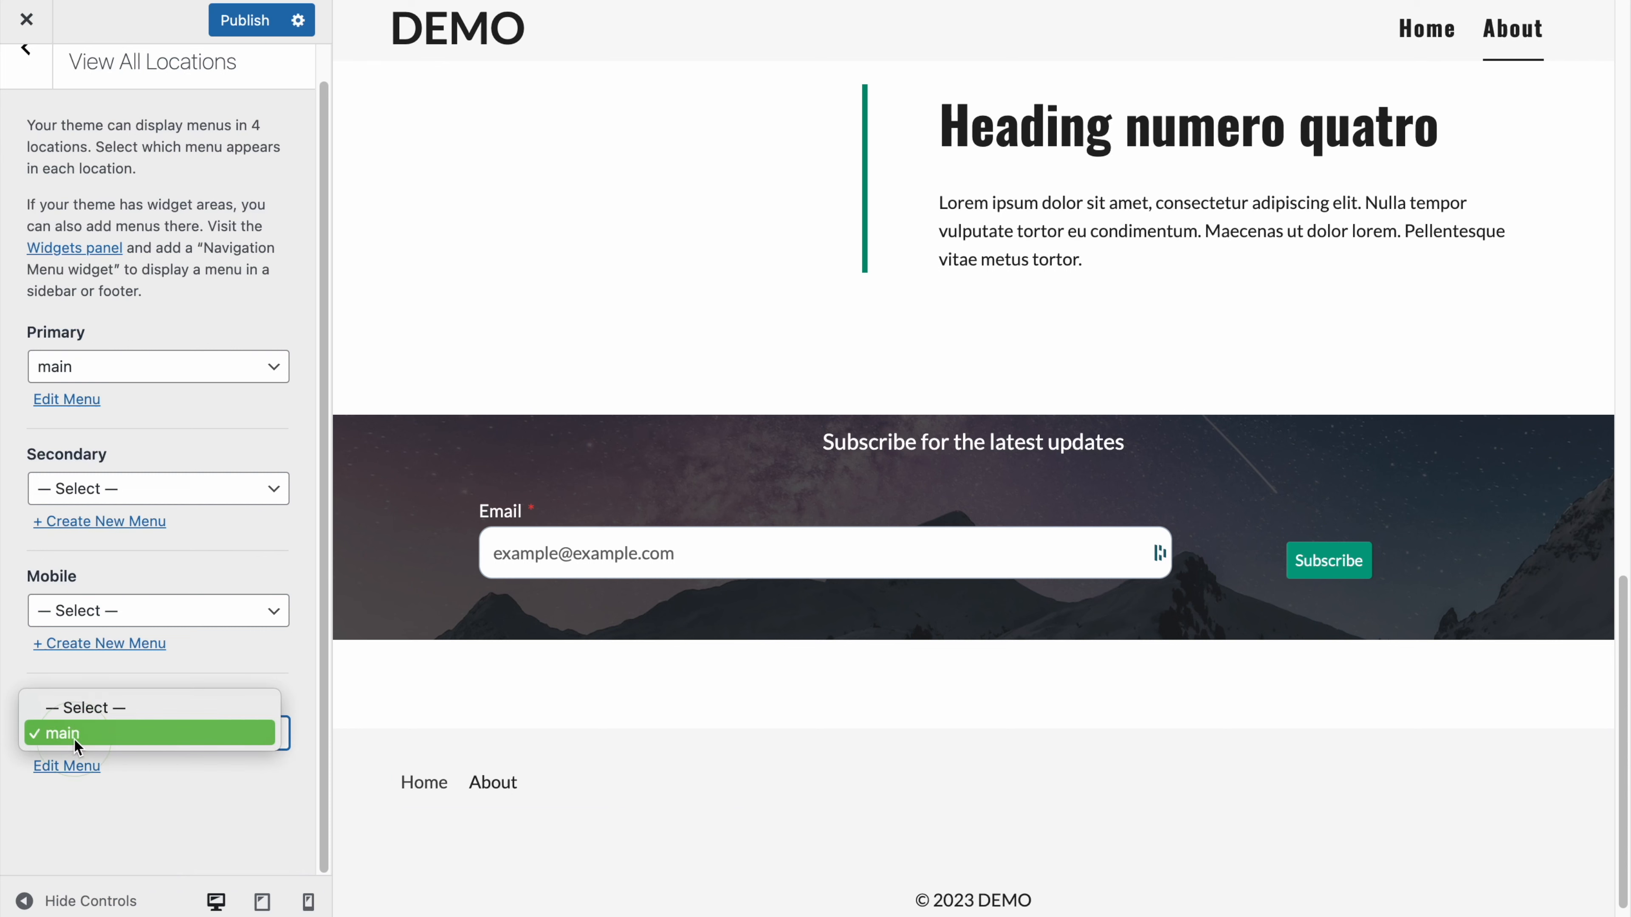
pyautogui.click(79, 733)
# Step: Edit the main menu and remove it from the Footer location
pyautogui.click(78, 766)
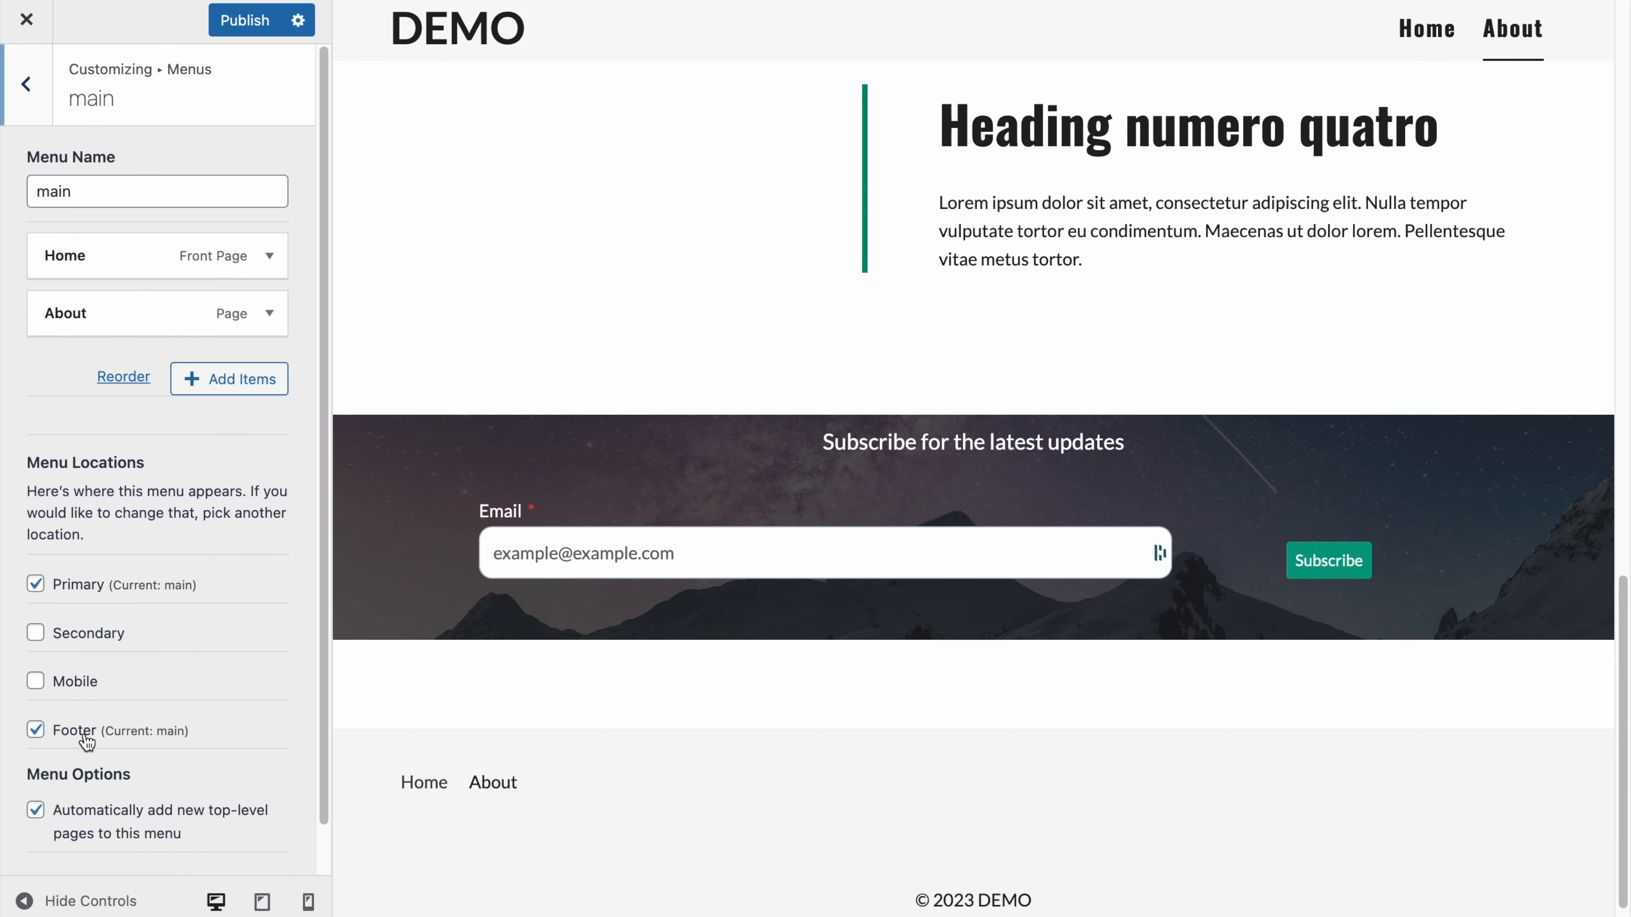
pyautogui.click(79, 733)
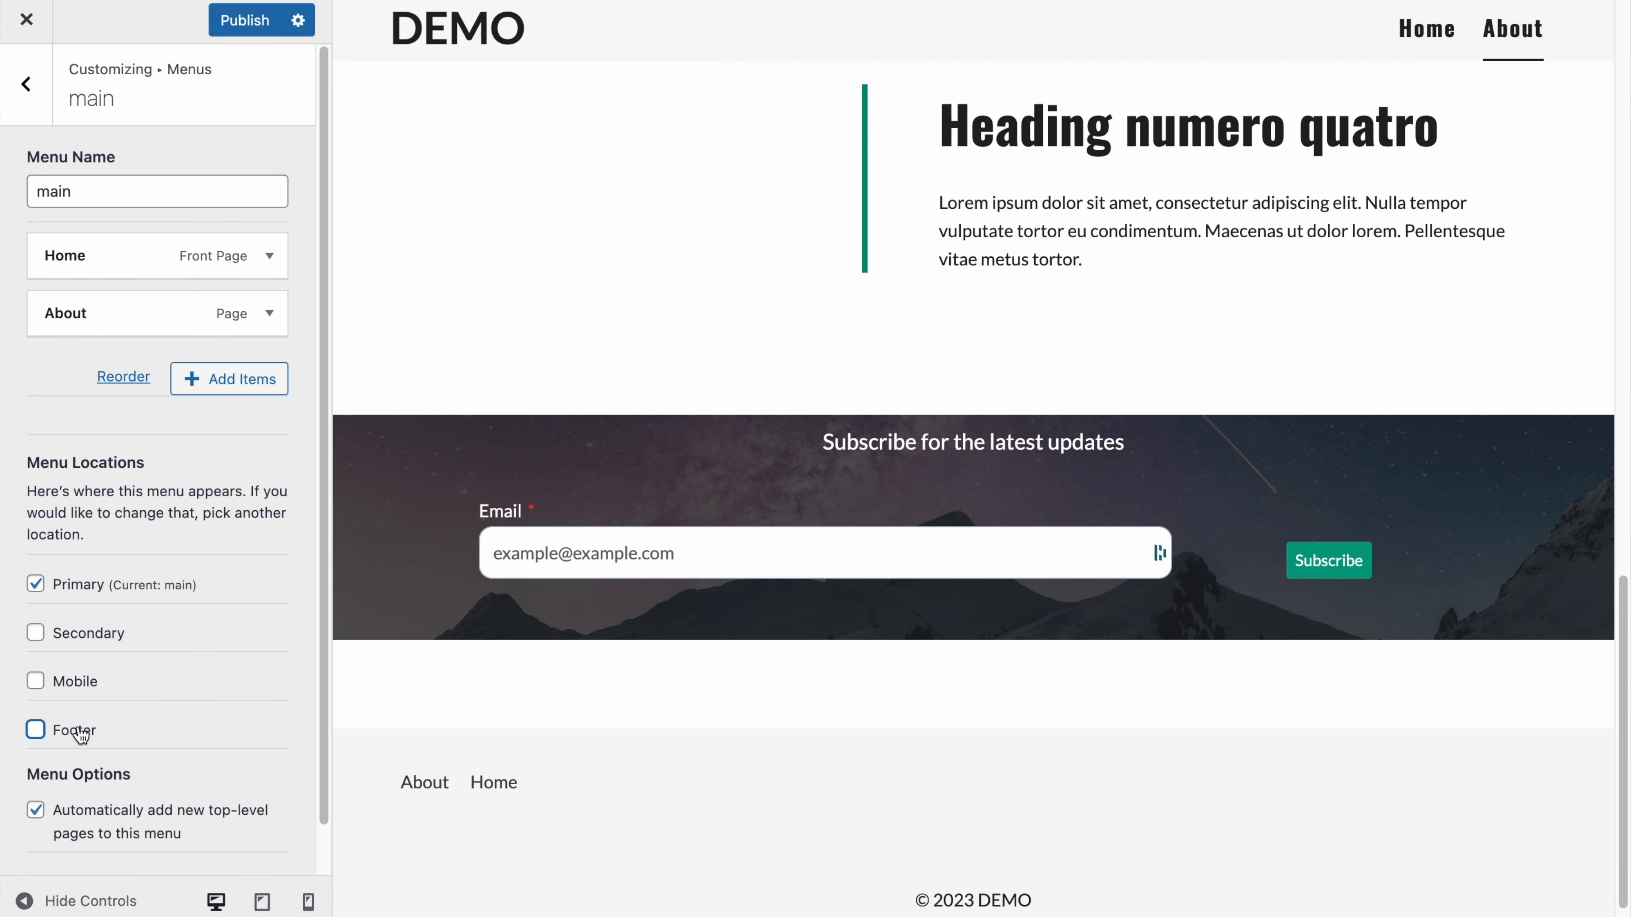
pyautogui.scroll(-1, 80, 734)
pyautogui.scroll(1, 78, 727)
# Step: Create a new menu named Footer and assign it to the Footer location
pyautogui.click(25, 83)
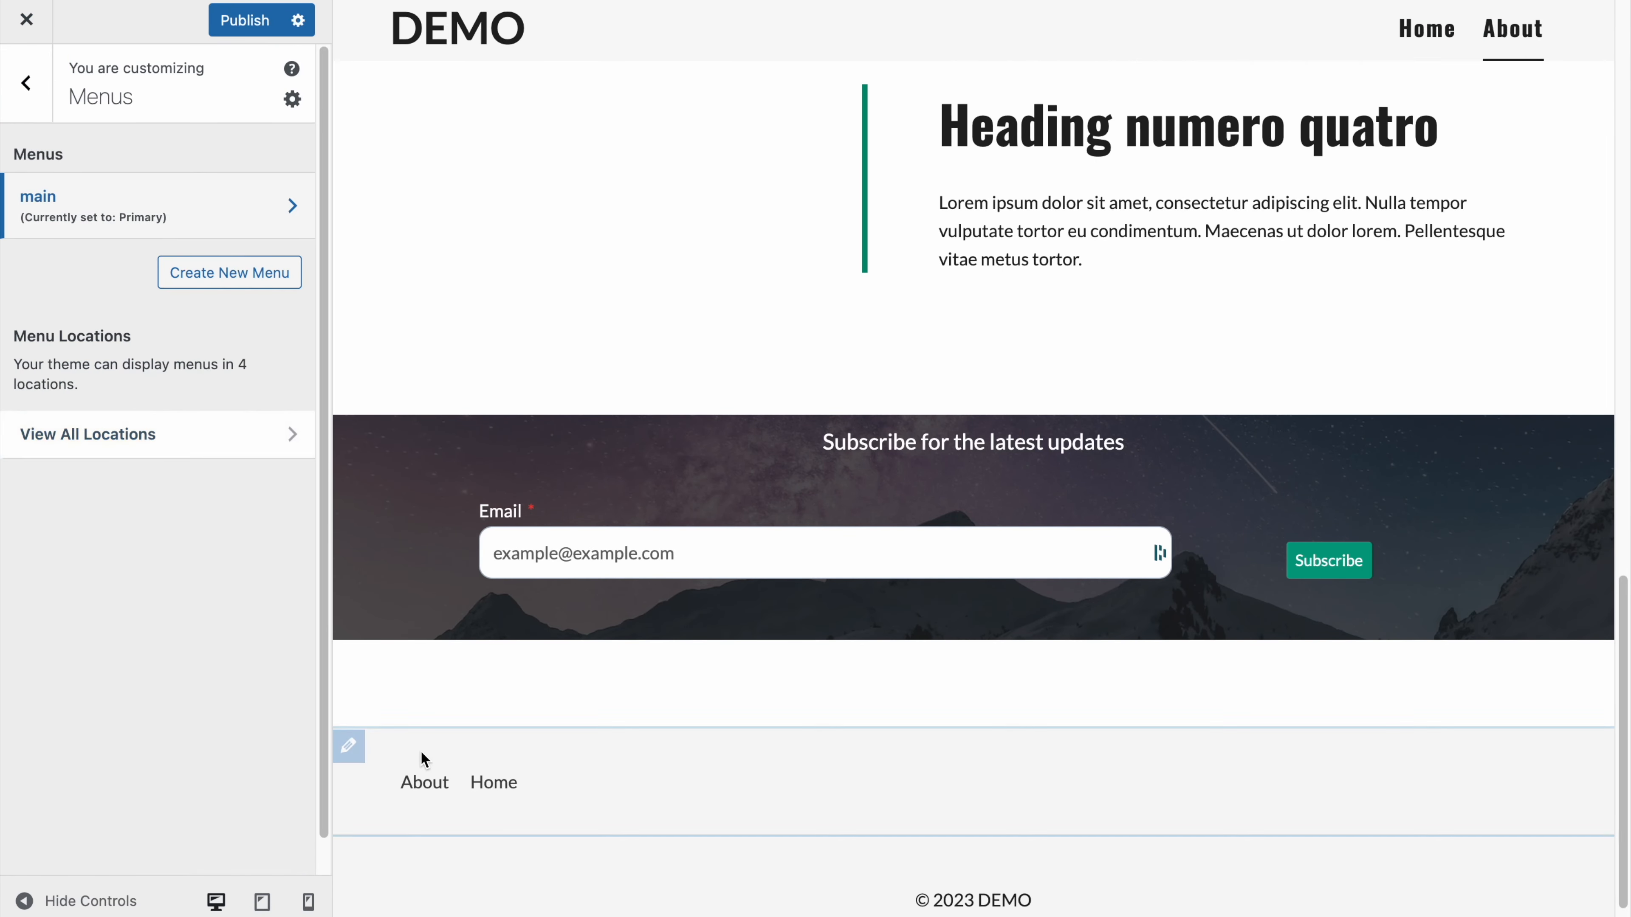
pyautogui.click(251, 272)
pyautogui.click(159, 190)
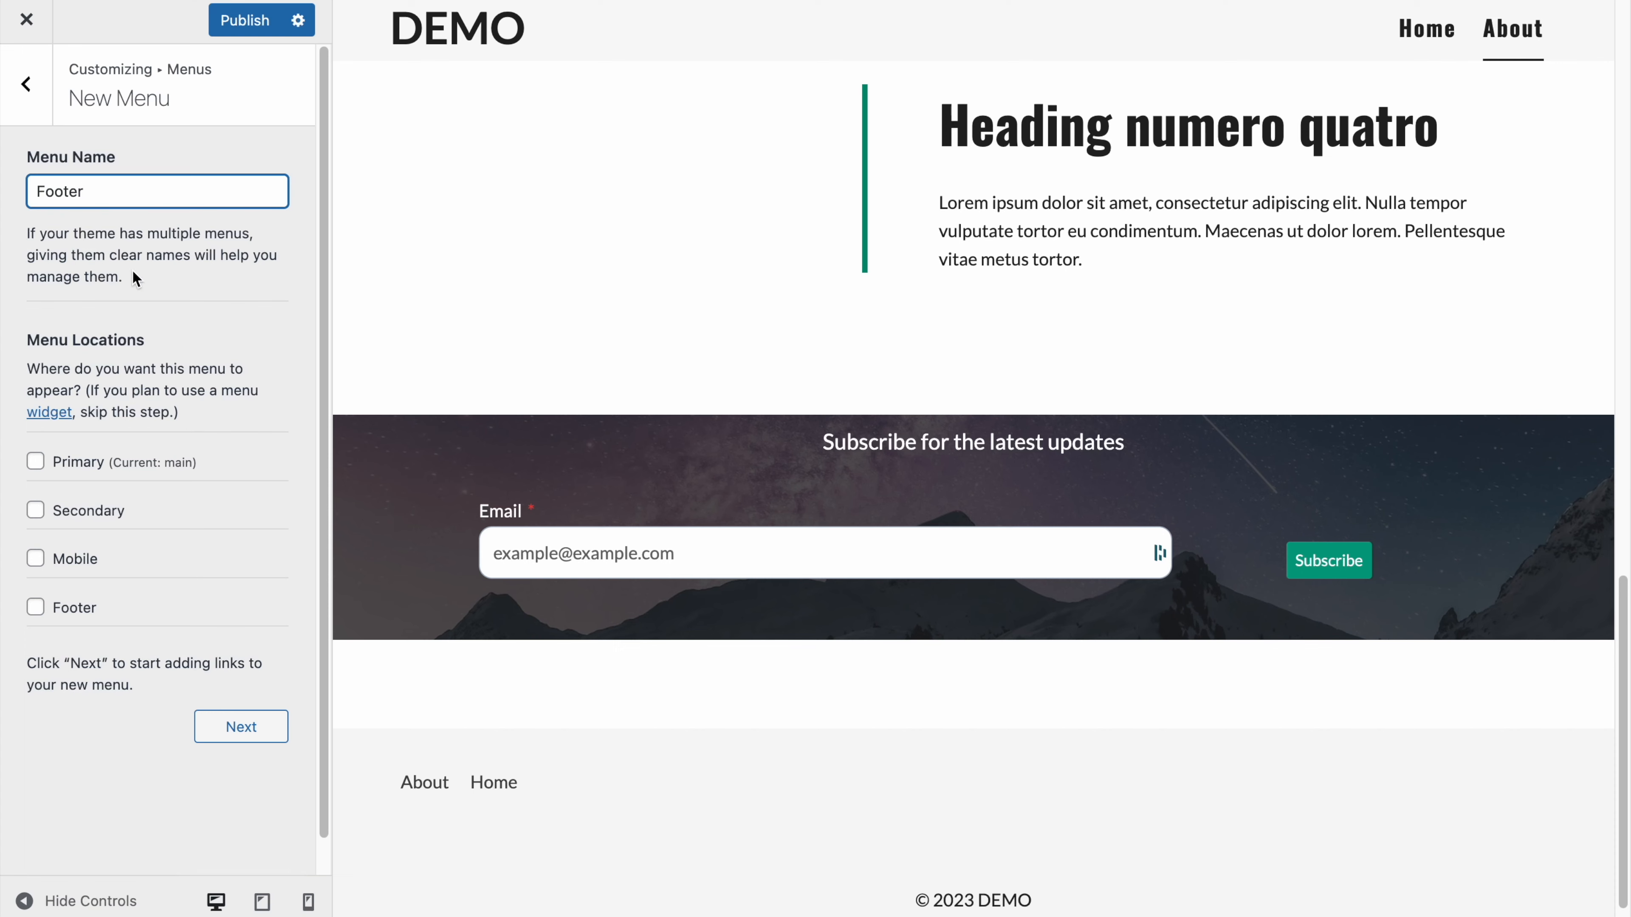
pyautogui.click(77, 608)
pyautogui.click(244, 731)
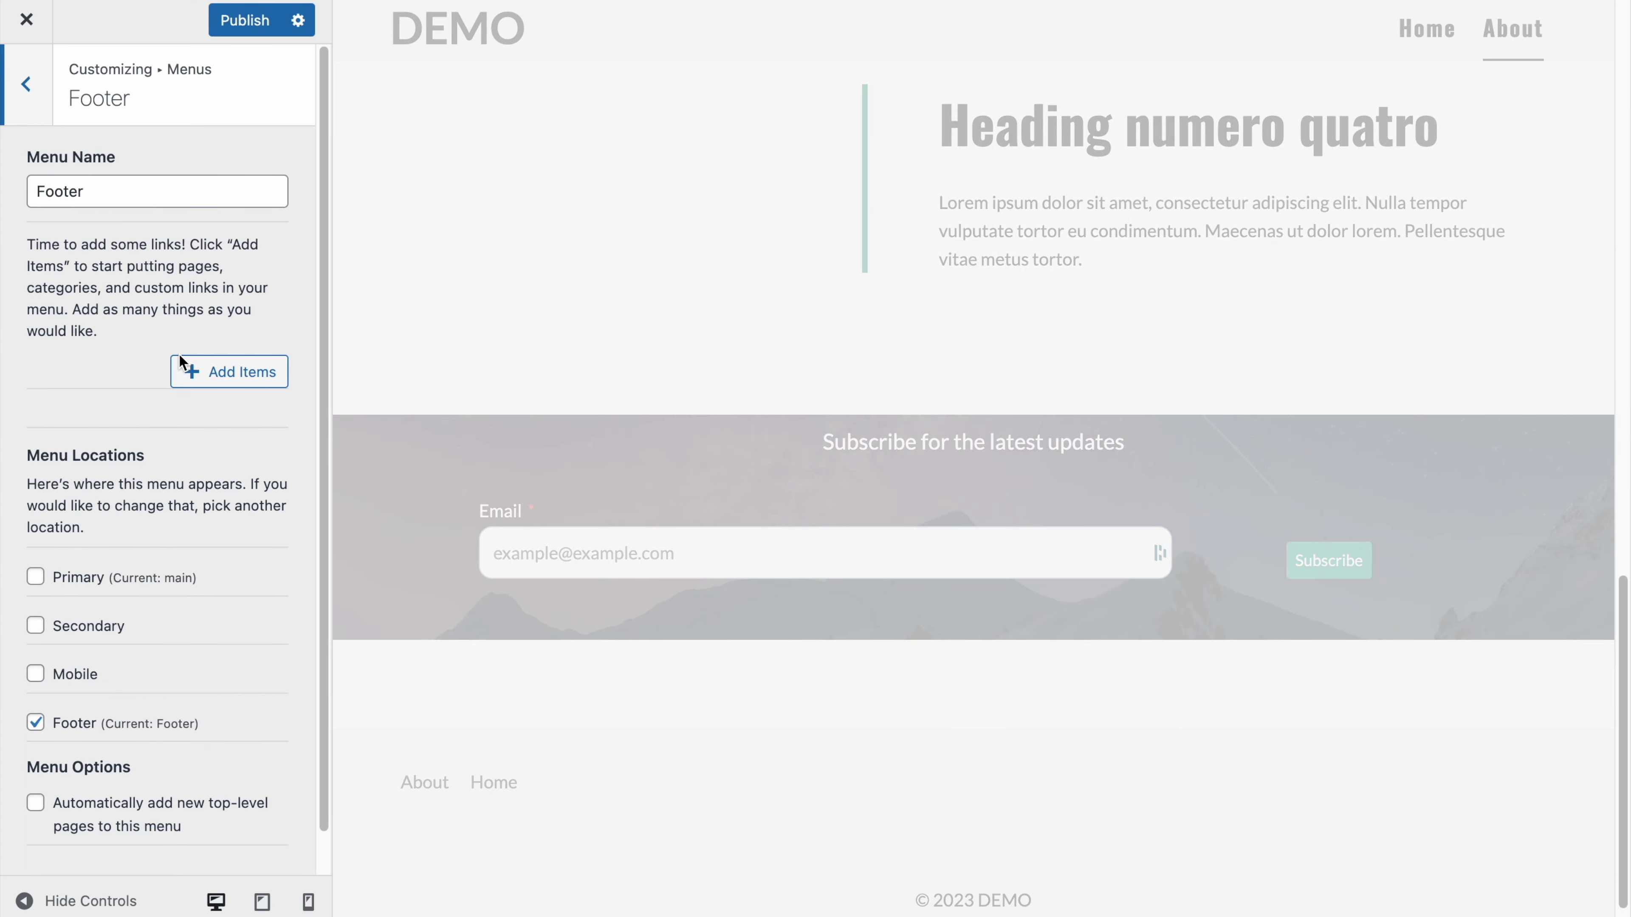
# Step: Create a new page named Privacy Policy as an item of the Footer menu
pyautogui.click(203, 380)
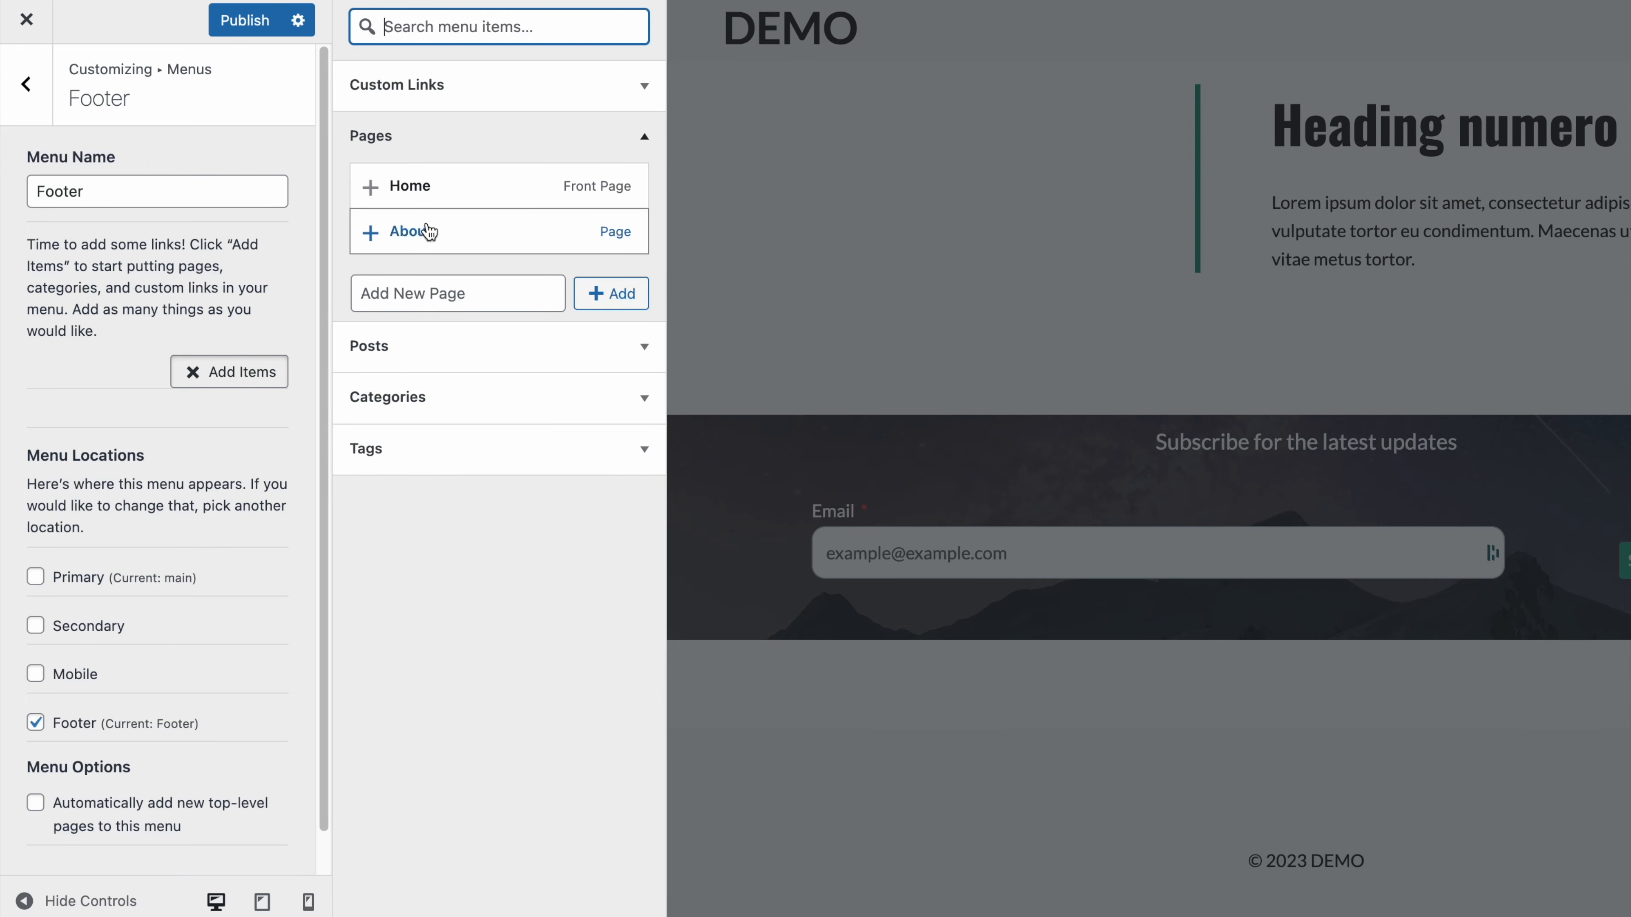
pyautogui.click(409, 295)
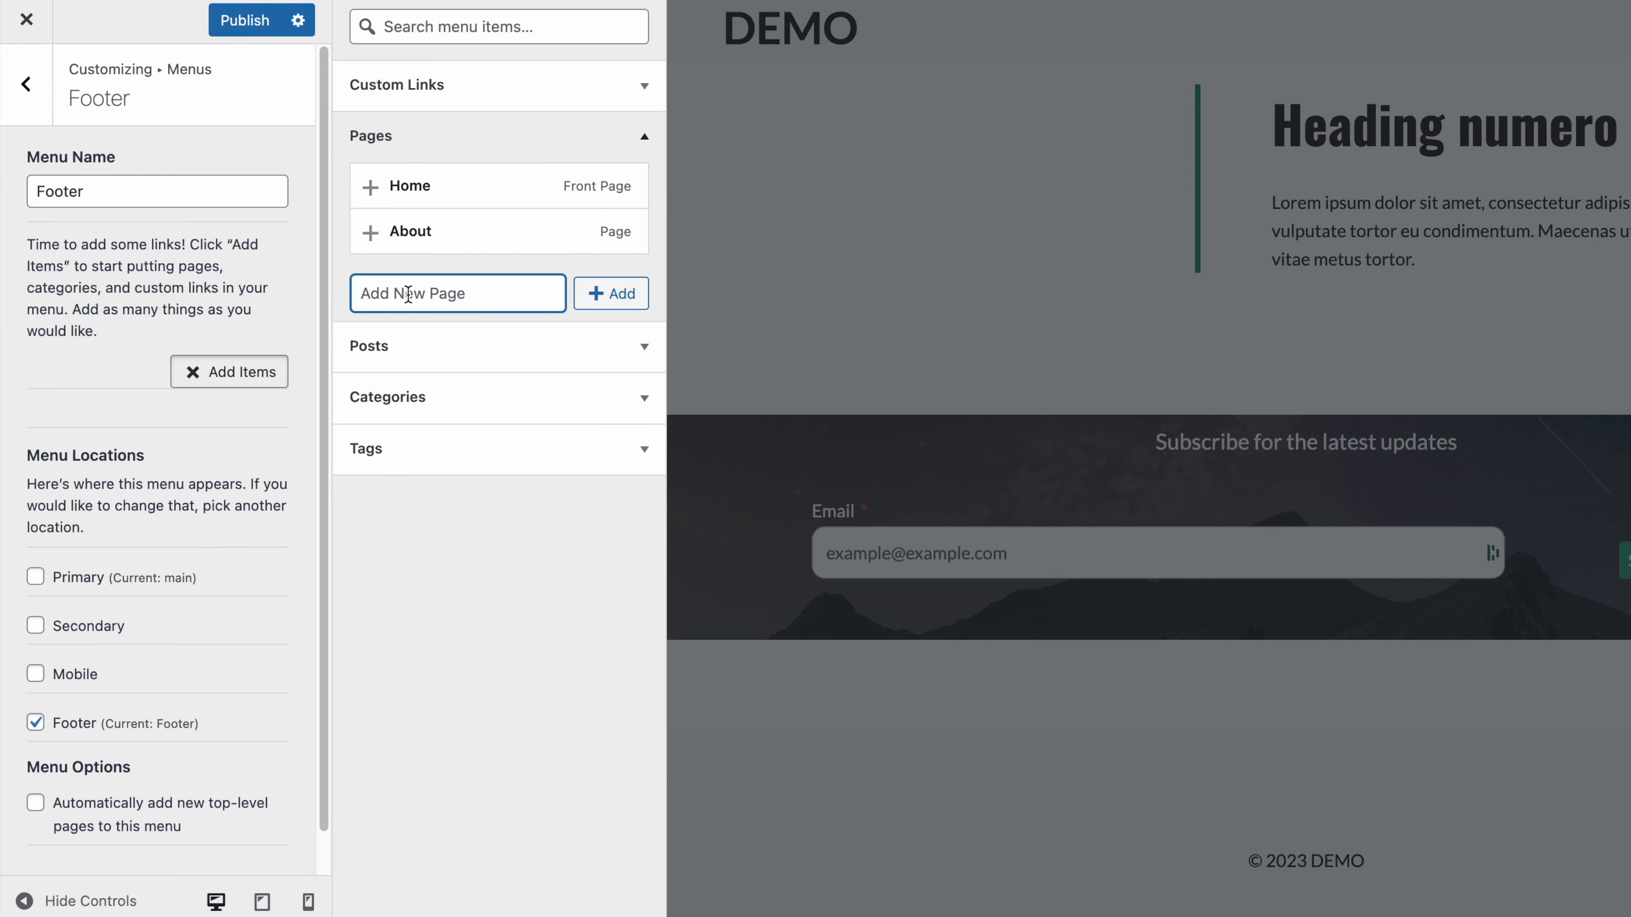
pyautogui.write('Privacy Policy')
pyautogui.click(610, 294)
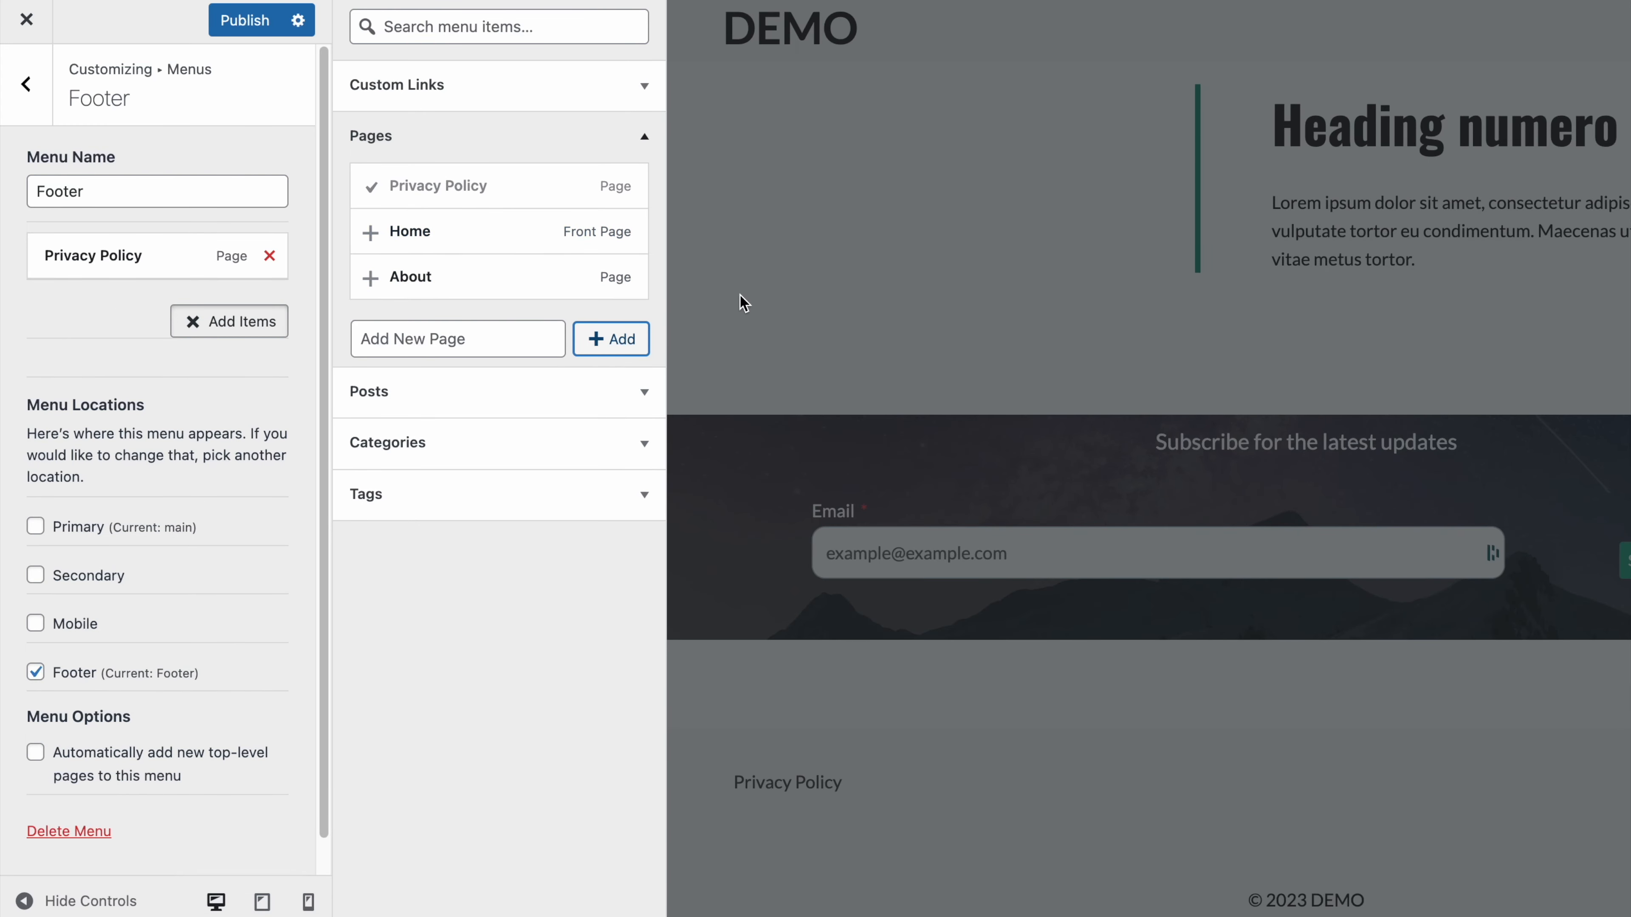
pyautogui.scroll(5, 741, 299)
pyautogui.scroll(-10, 746, 295)
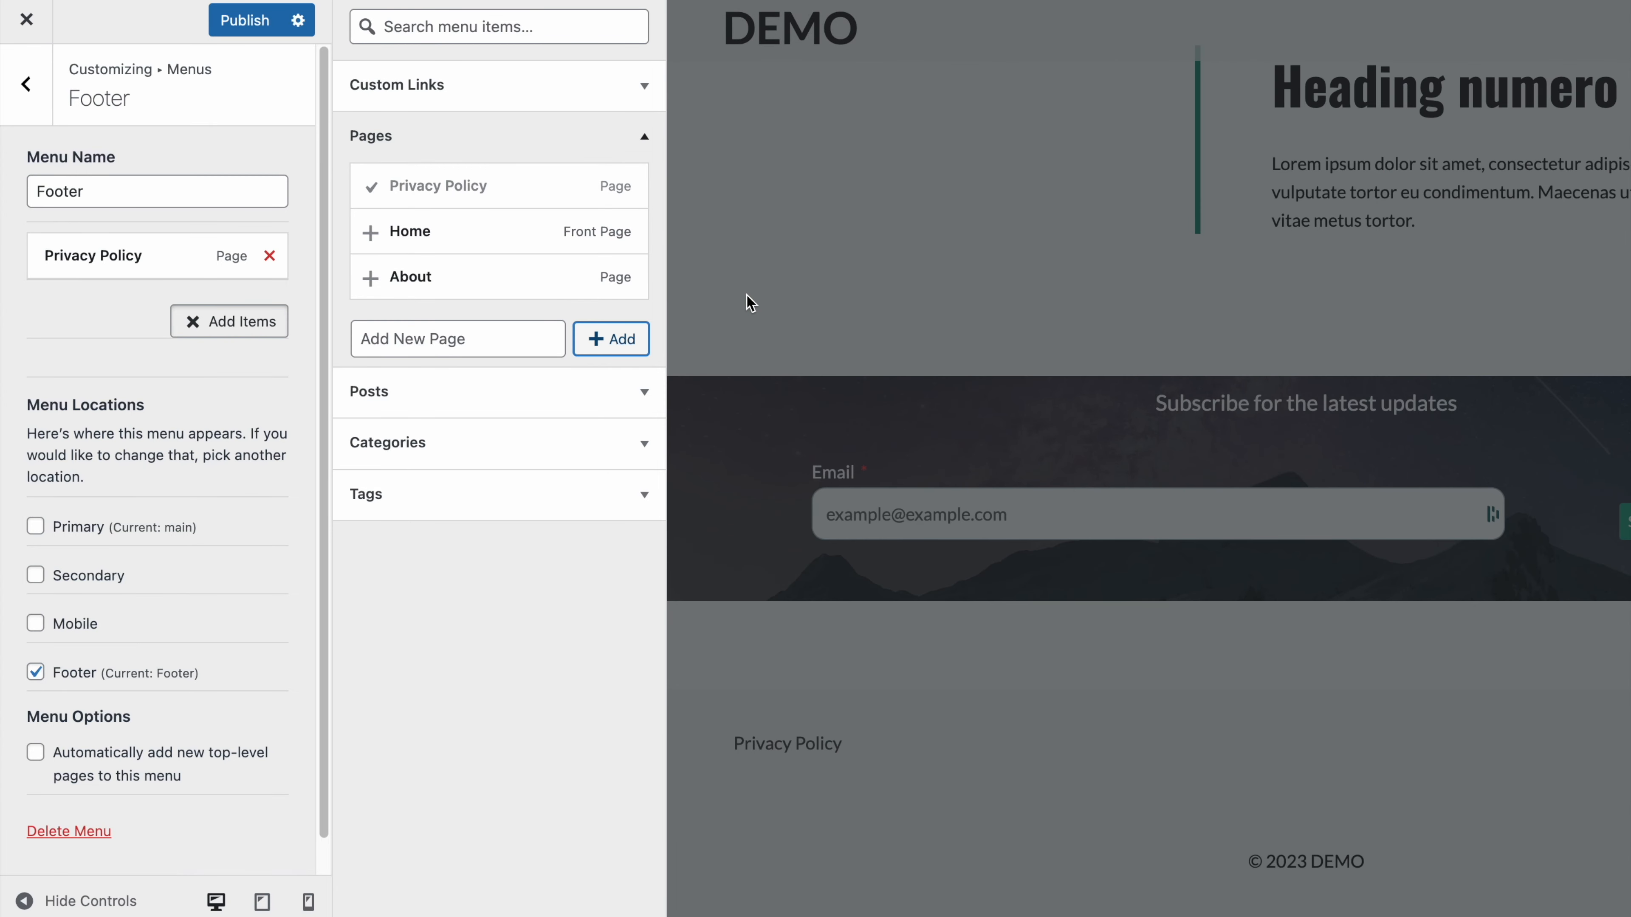
# Step: Create a new Cookies page as the second Footer menu item and publish the changes
pyautogui.click(414, 339)
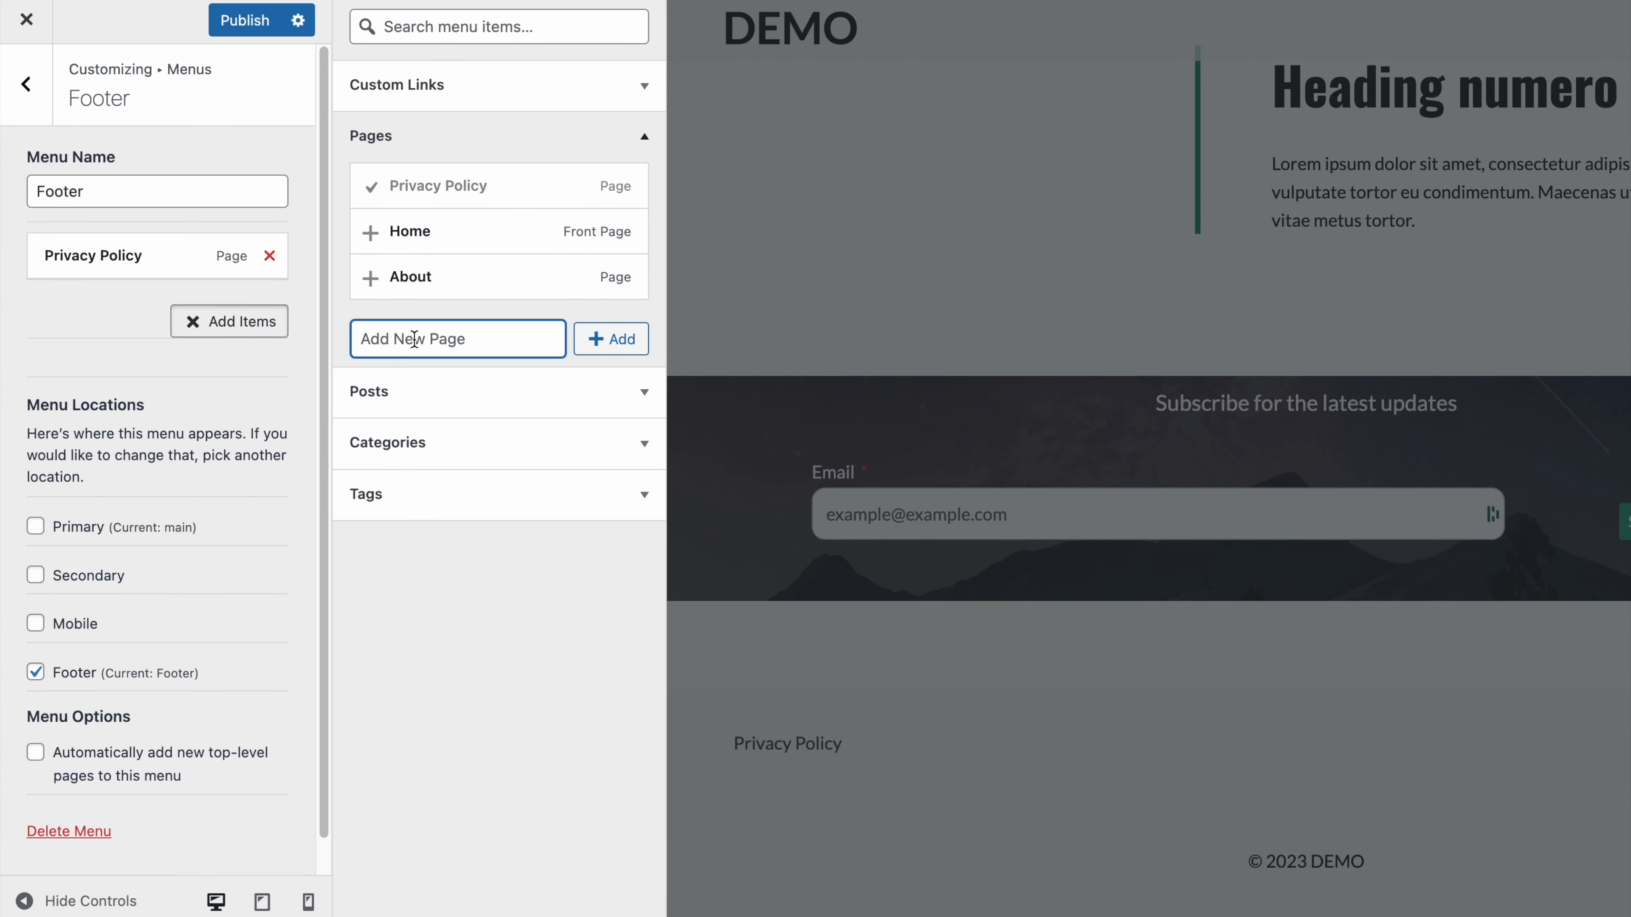
pyautogui.write('Cookies')
pyautogui.click(609, 339)
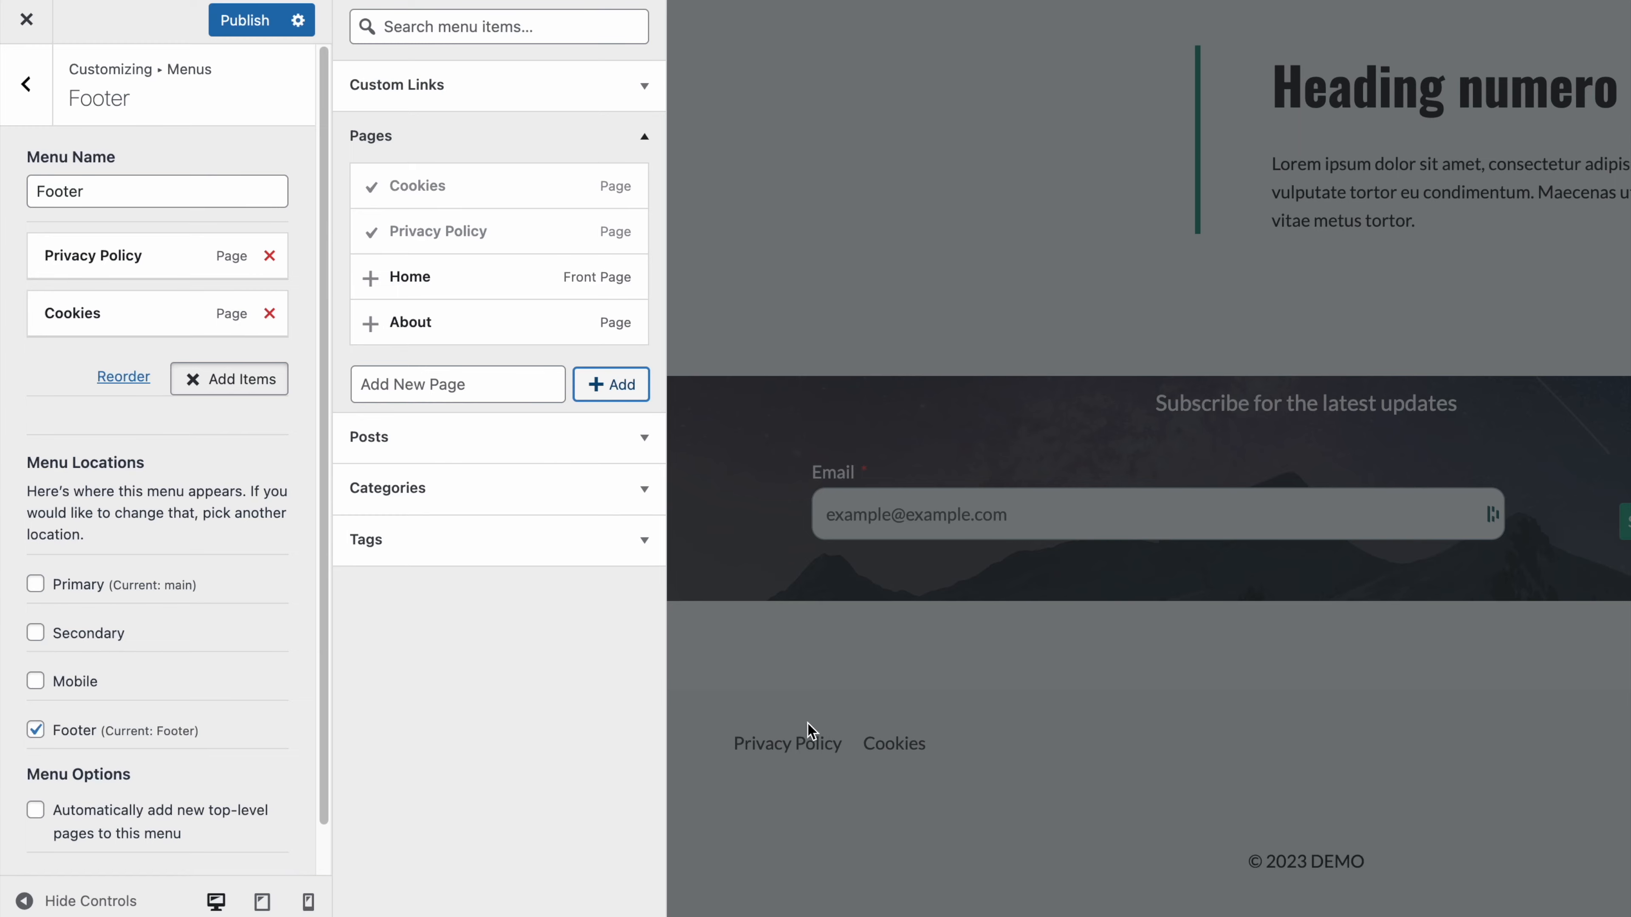
pyautogui.click(244, 20)
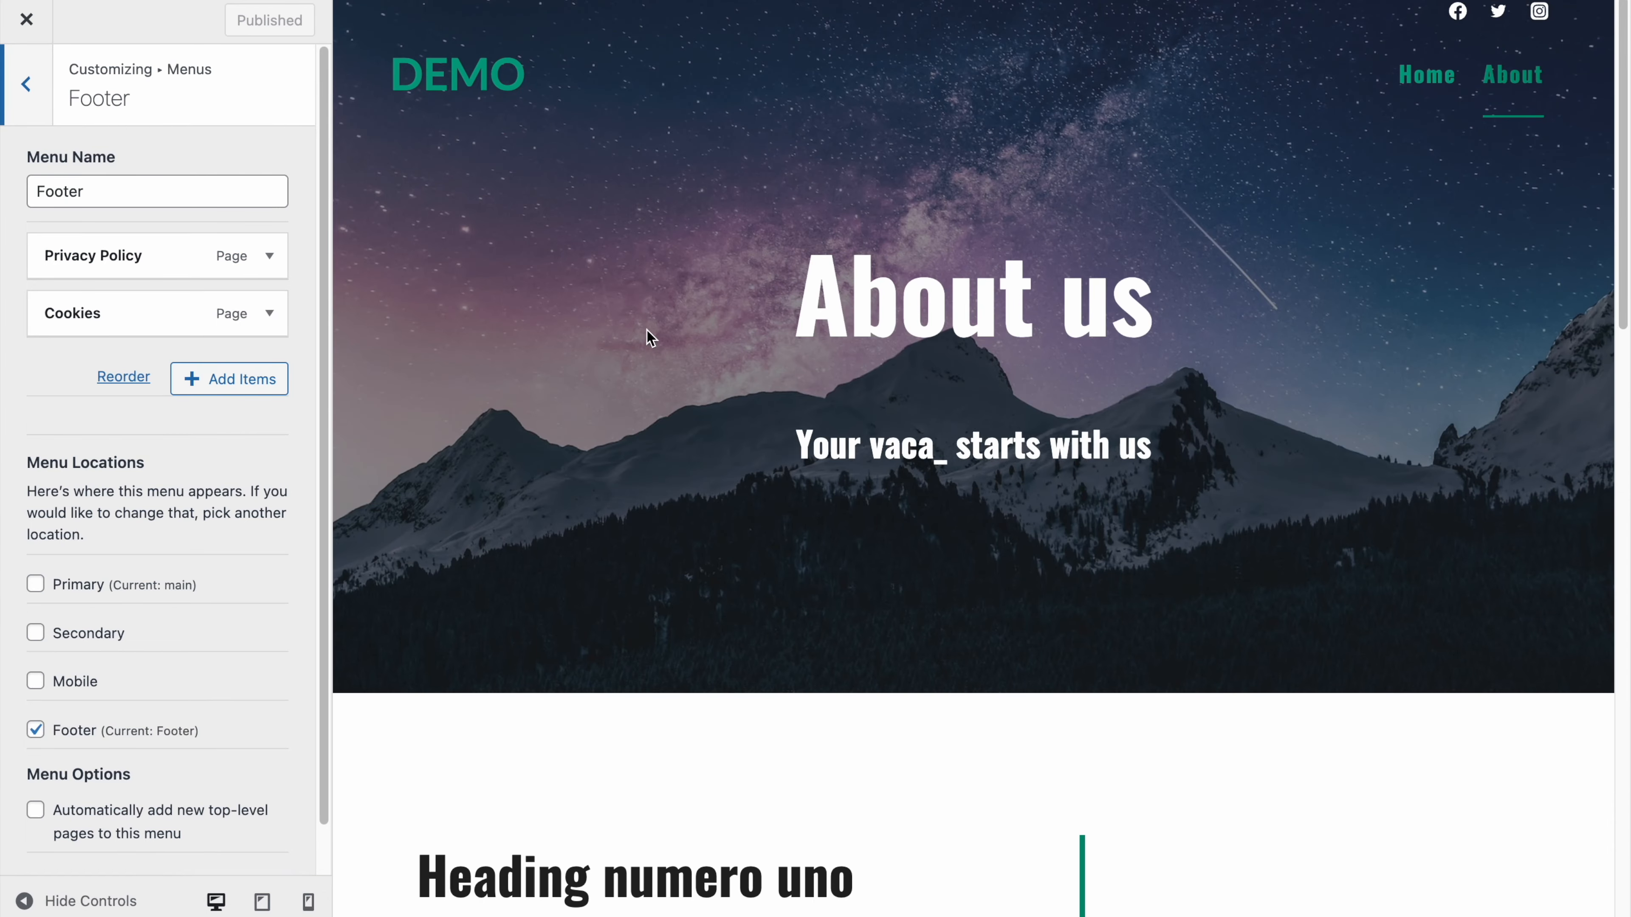
# Step: Open the settings of the footer's top row from the page preview
pyautogui.scroll(-5, 642, 334)
pyautogui.scroll(-10, 637, 258)
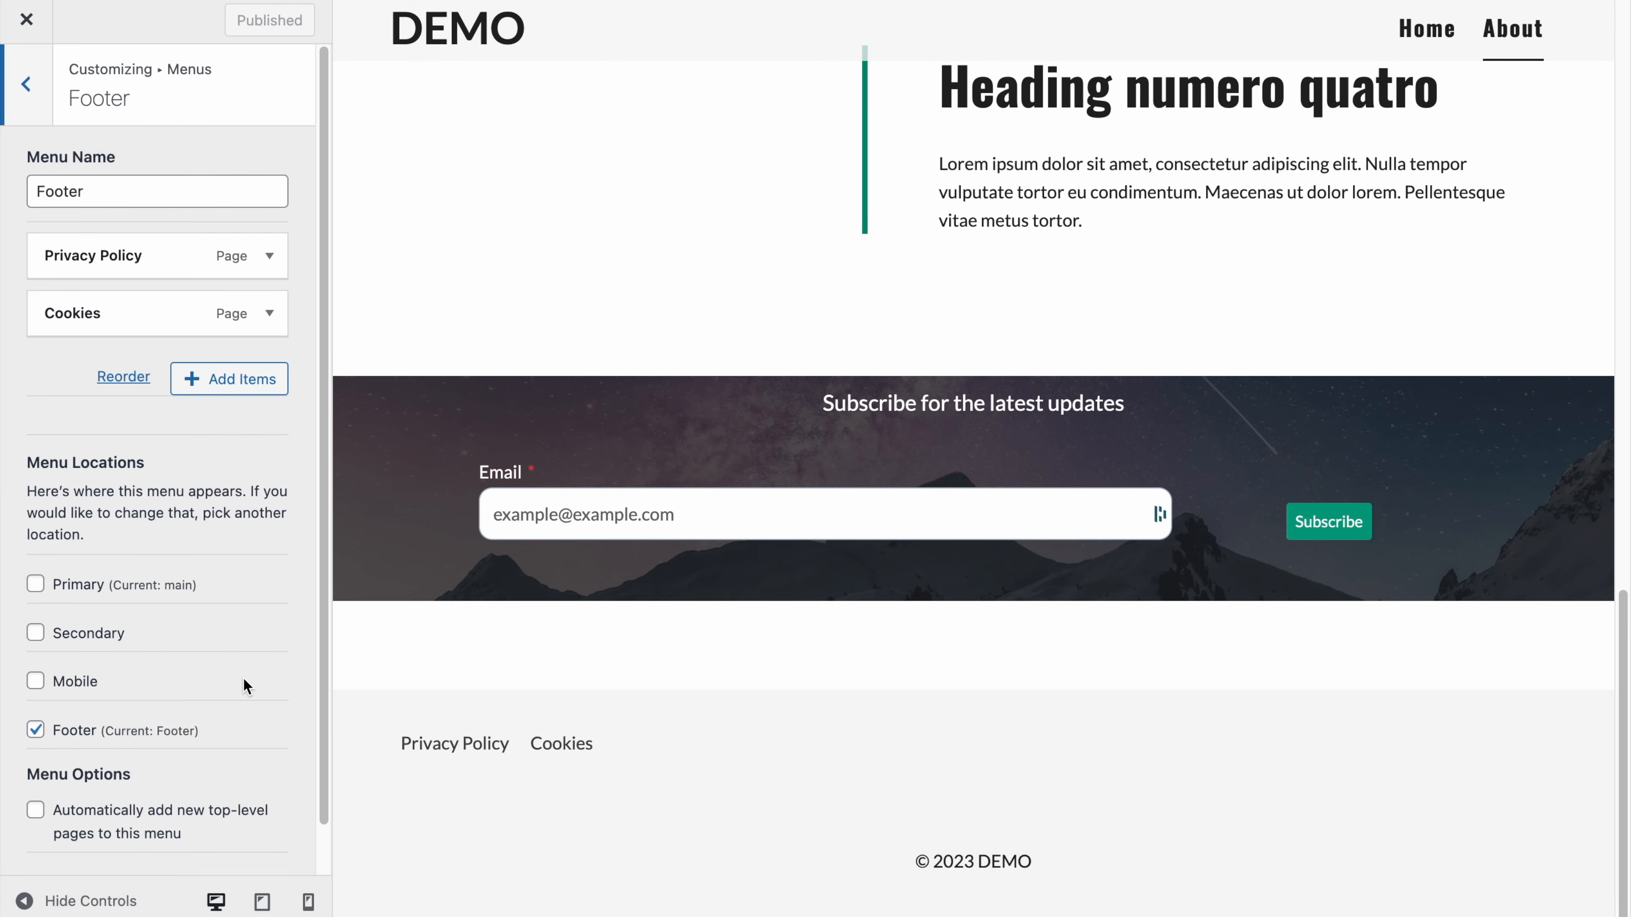
pyautogui.click(347, 706)
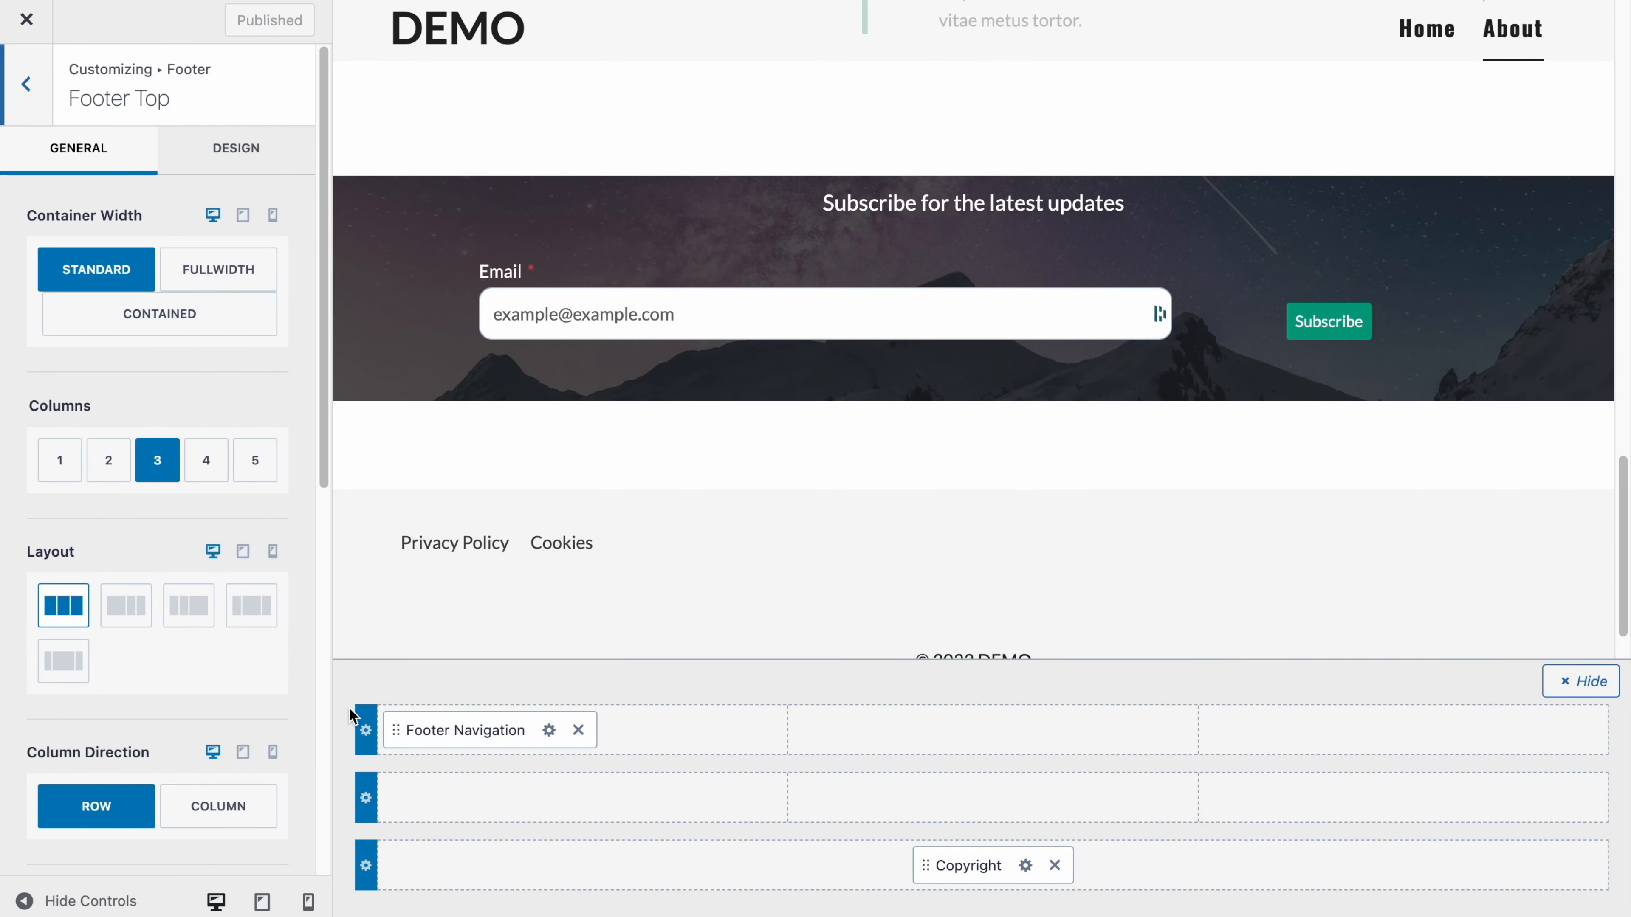
# Step: Try the Column direction for the footer's top row, and set it back to Row
pyautogui.click(223, 807)
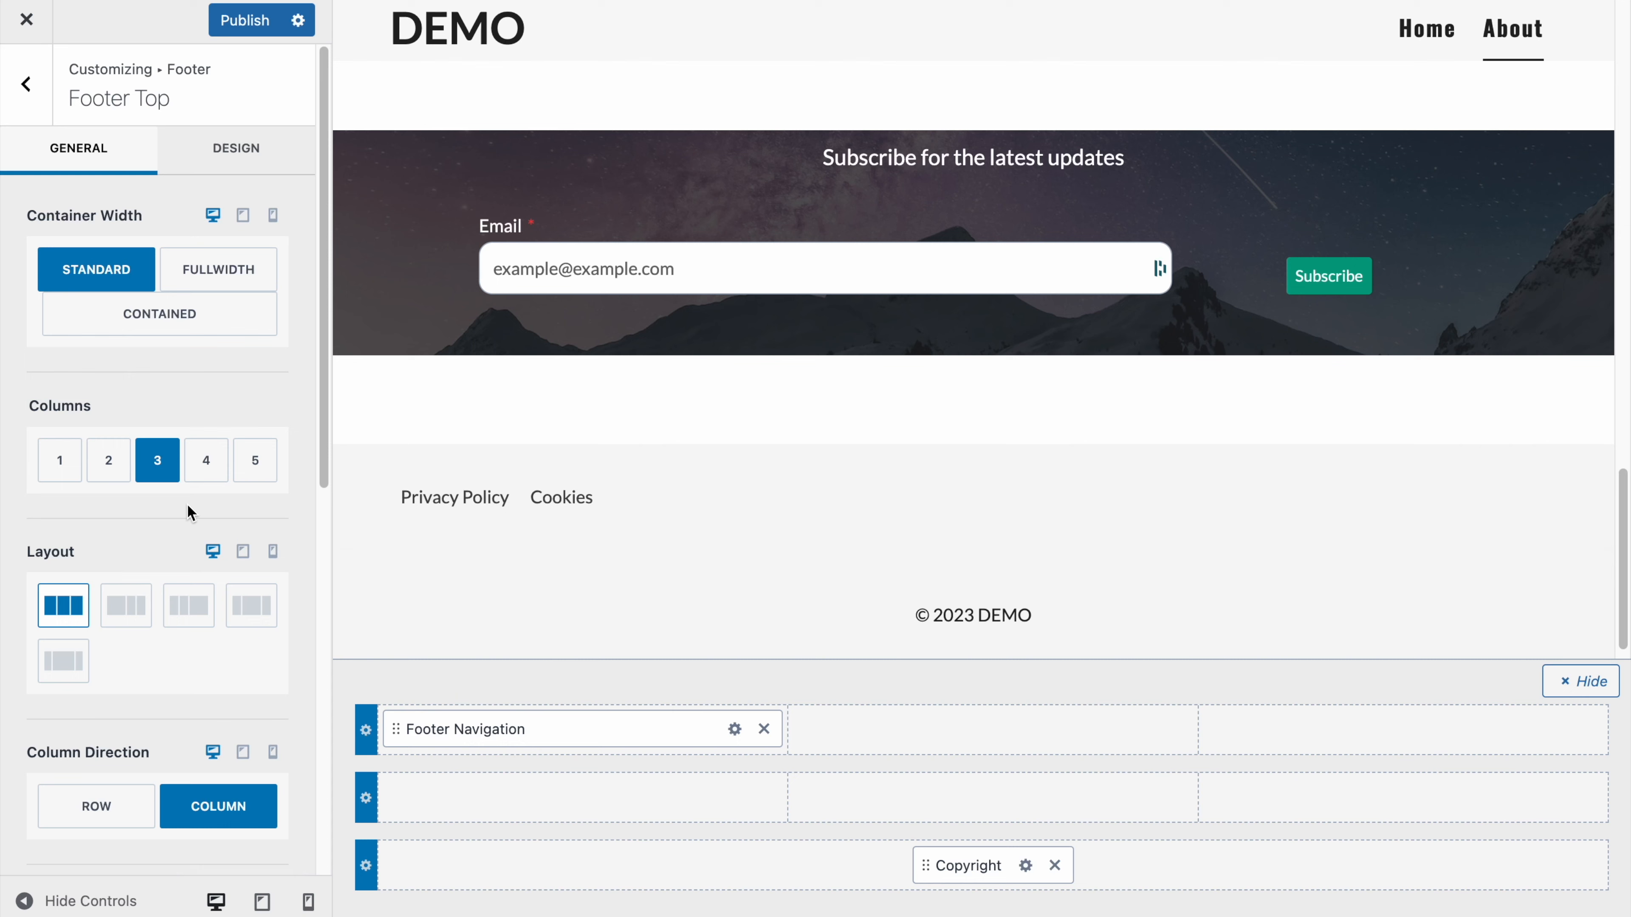
pyautogui.scroll(-4, 109, 620)
pyautogui.click(98, 578)
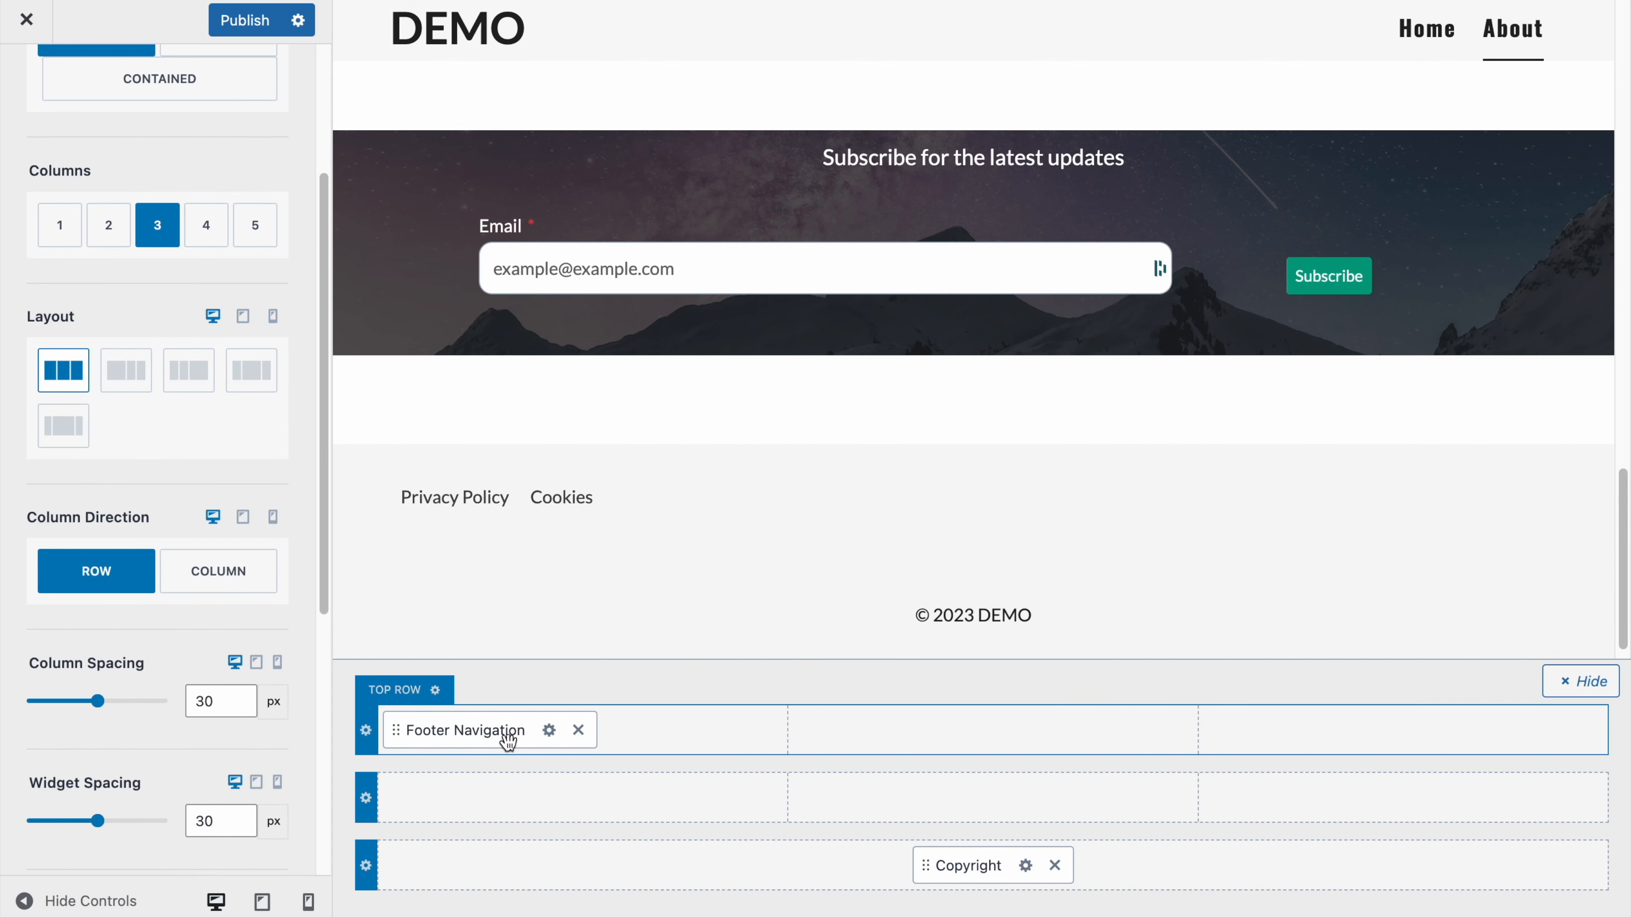
# Step: Open the settings of the Footer Navigation element in the top row
pyautogui.click(548, 741)
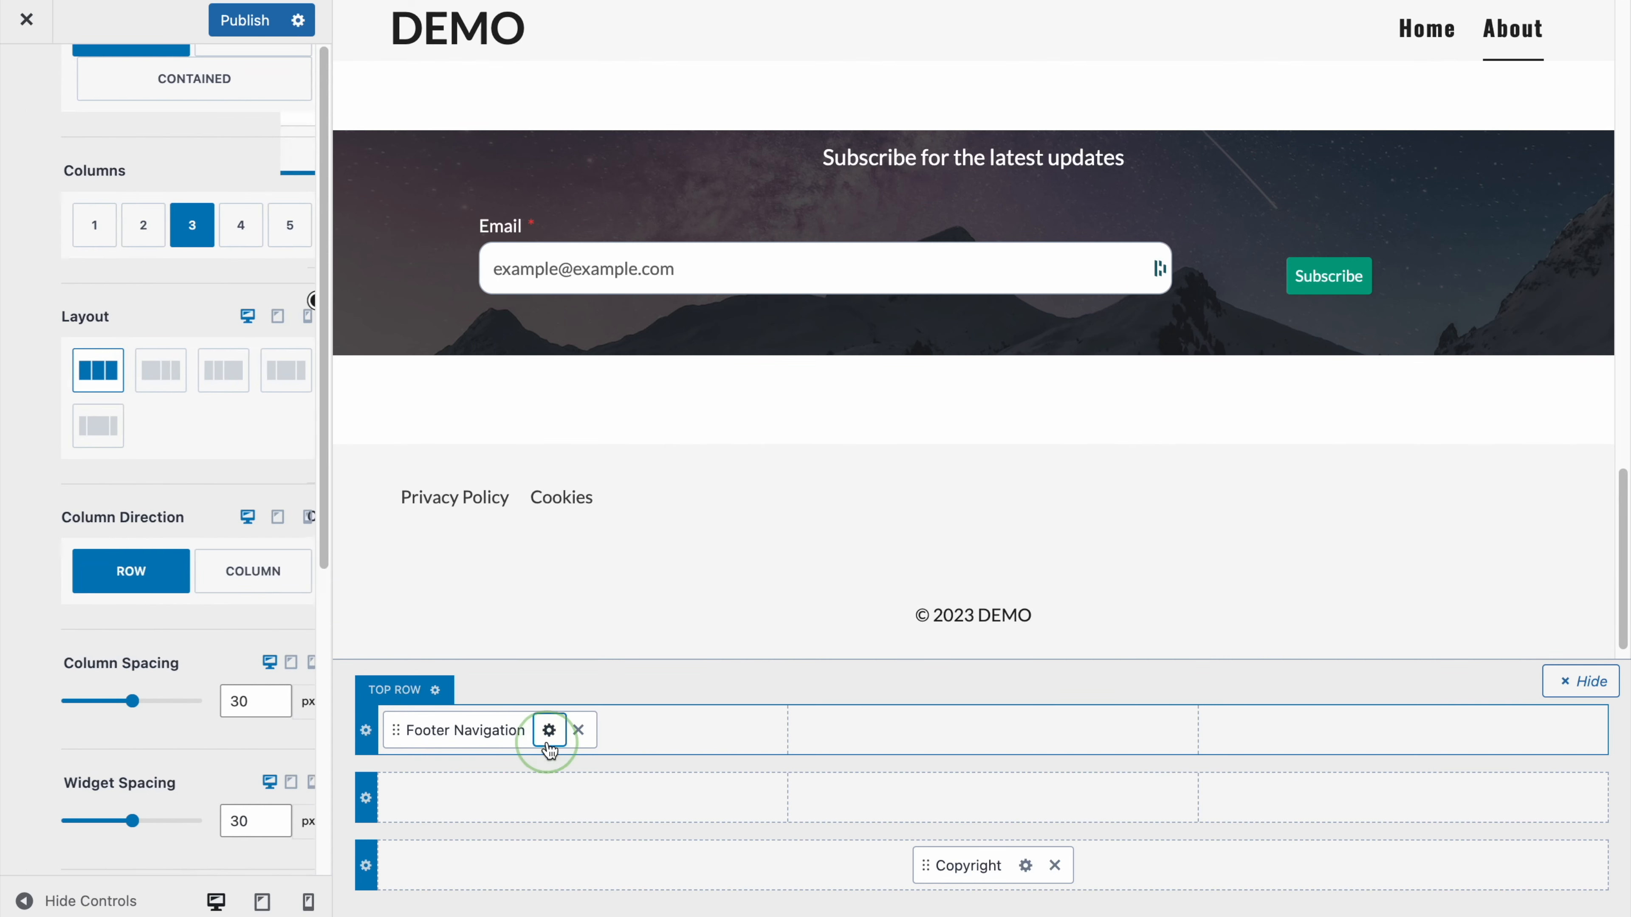